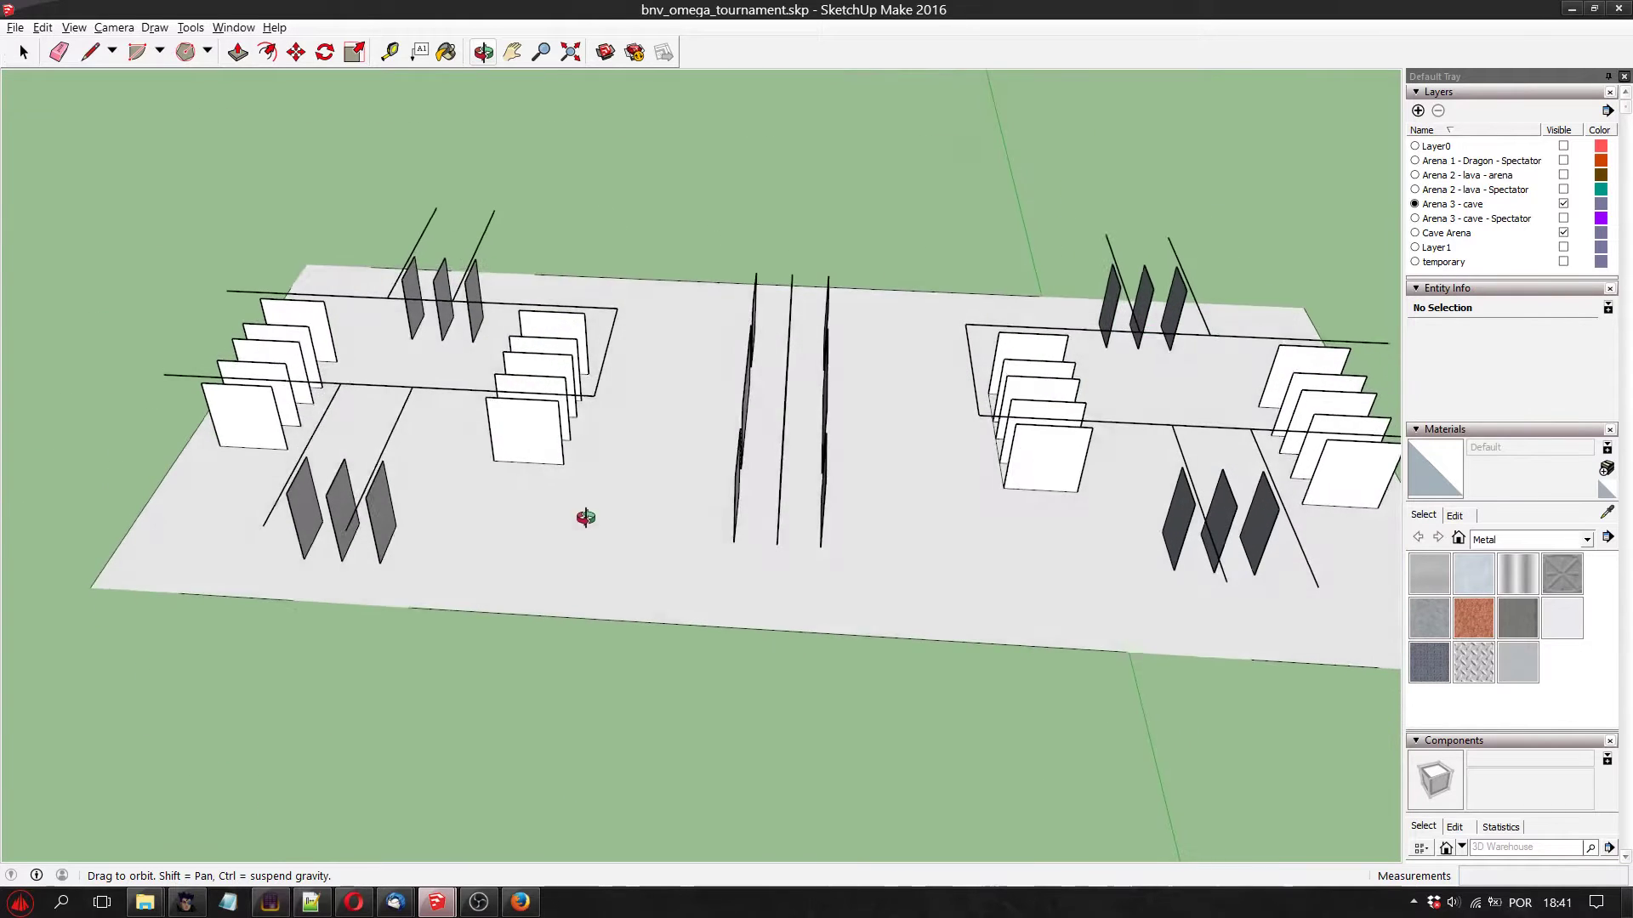
# Draw a dividing line across the full width of the arena floor, between the central barriers and one team's rows of panels
pyautogui.click(90, 52)
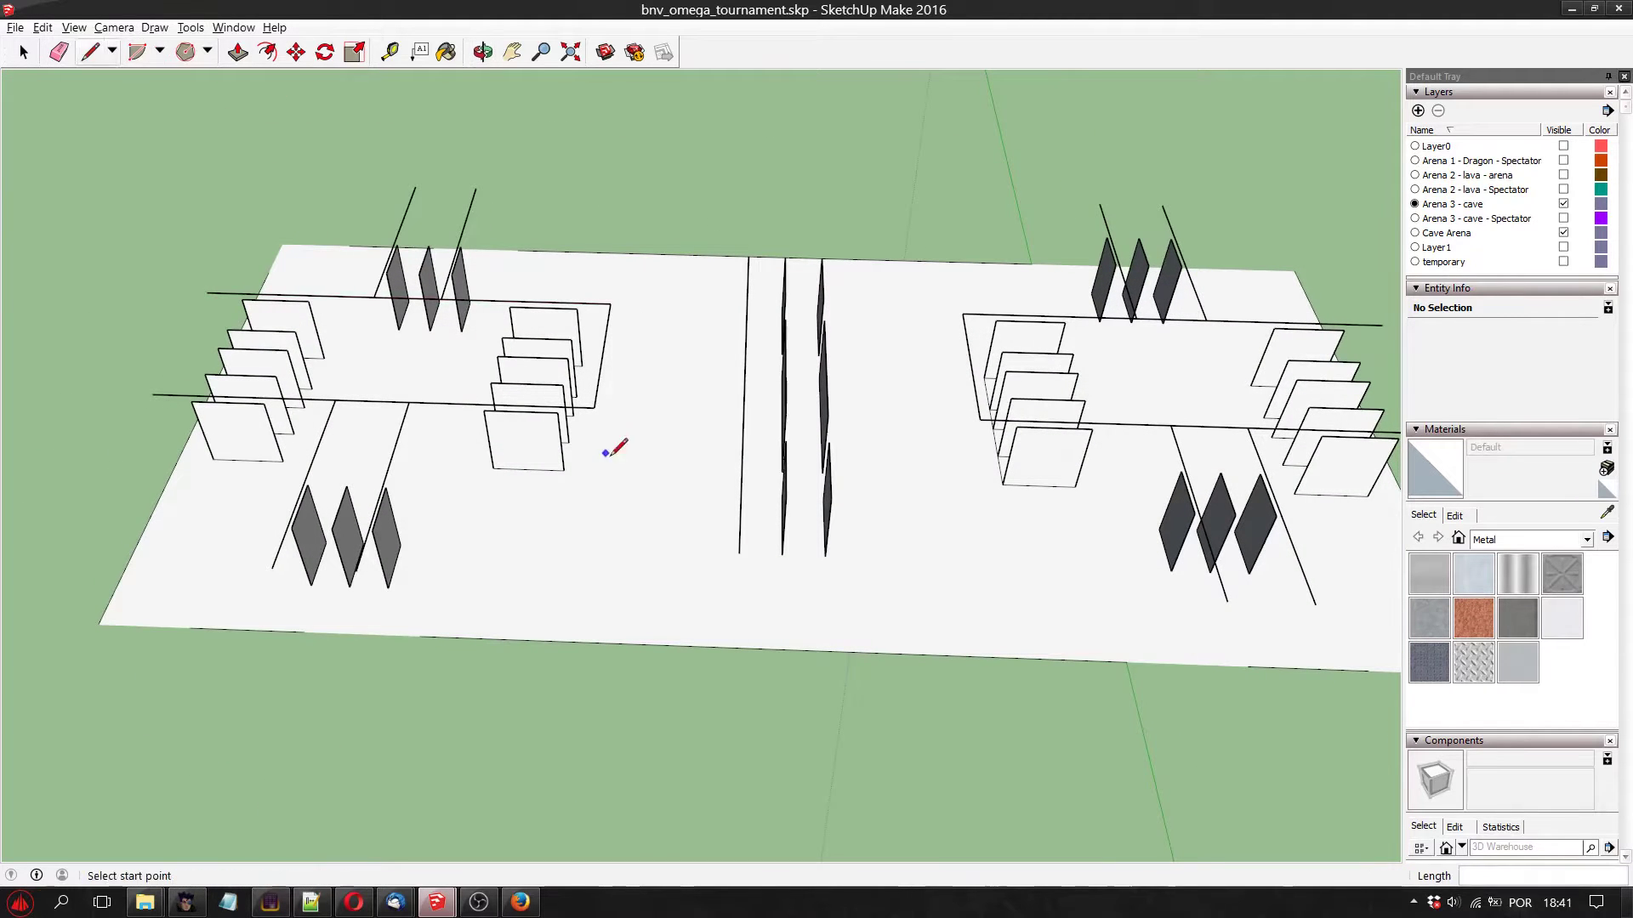
pyautogui.scroll(3, 600, 429)
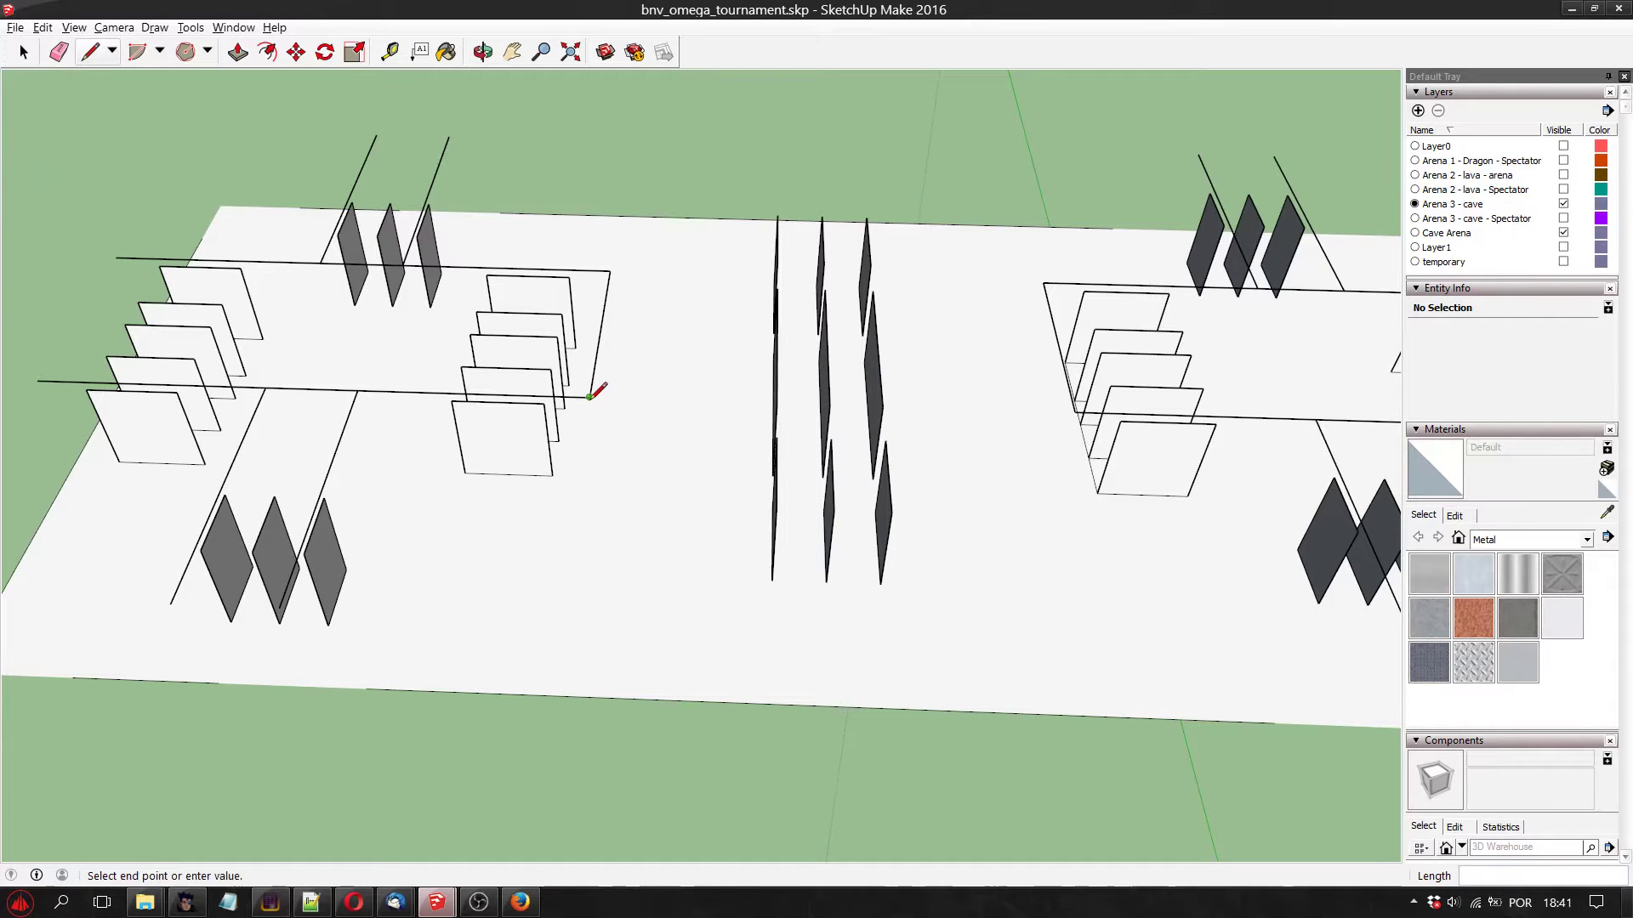
pyautogui.click(595, 477)
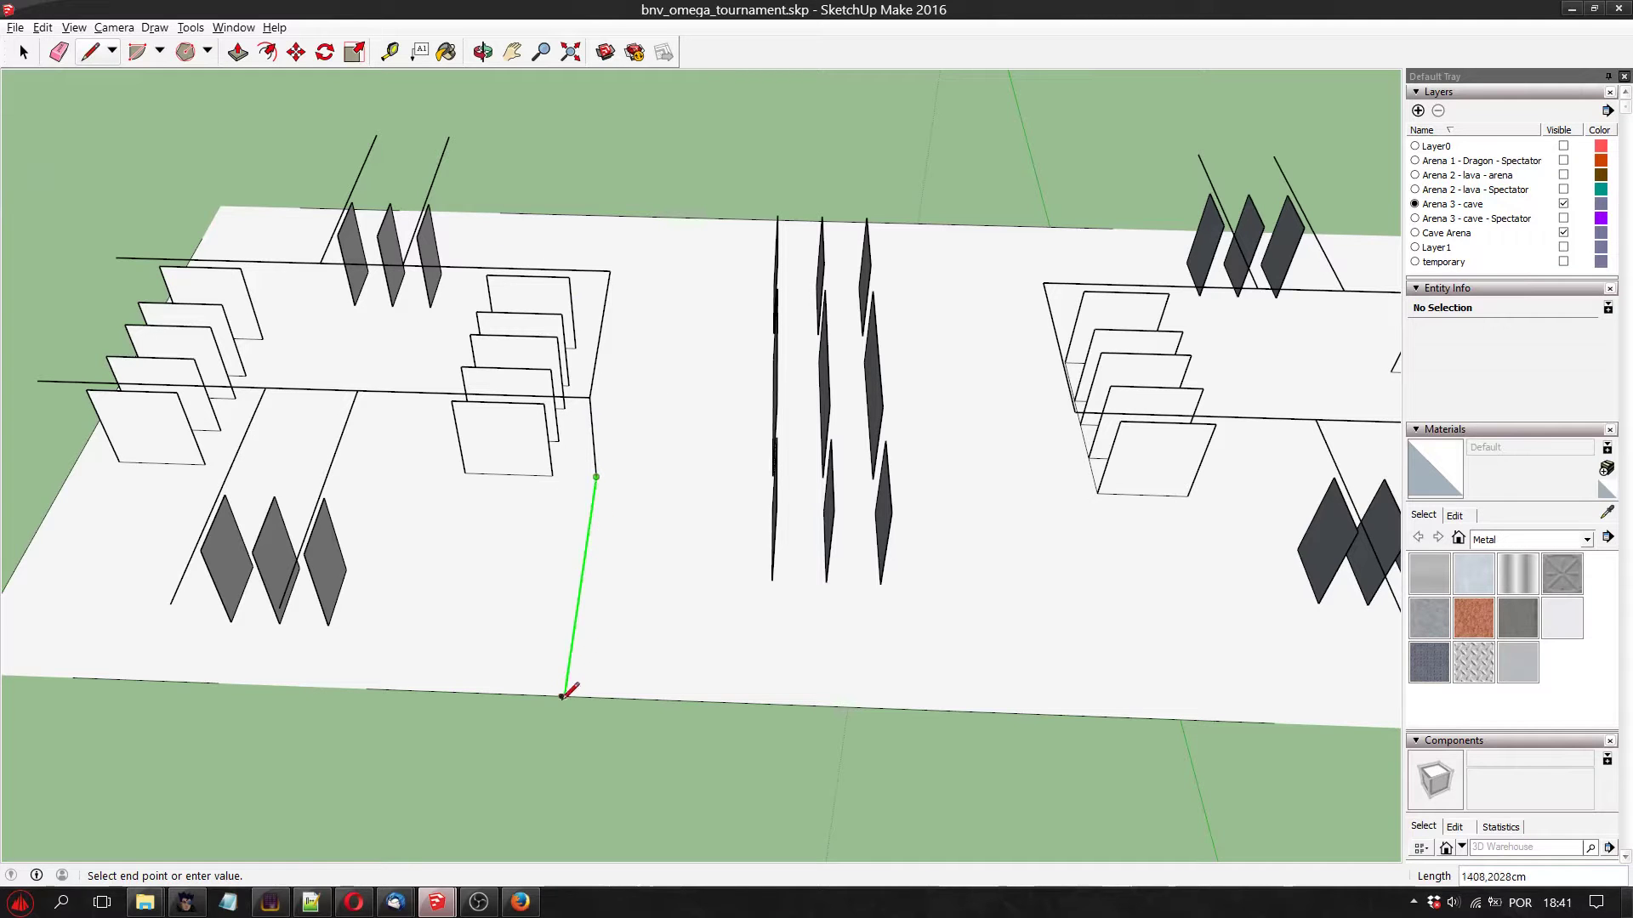
pyautogui.click(597, 474)
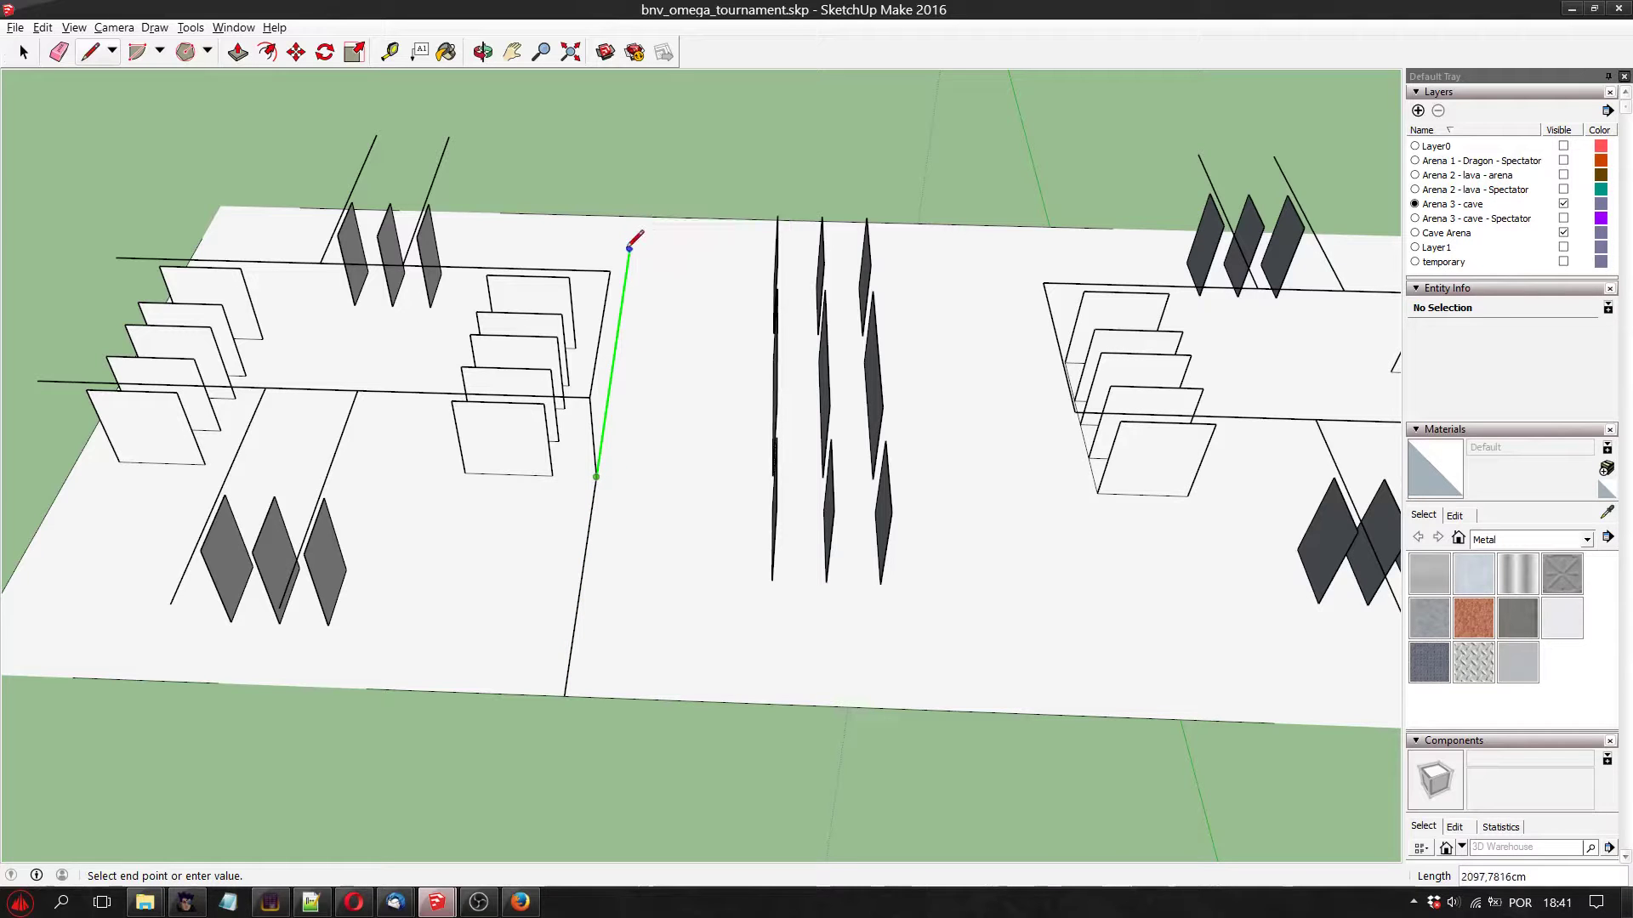
pyautogui.click(636, 216)
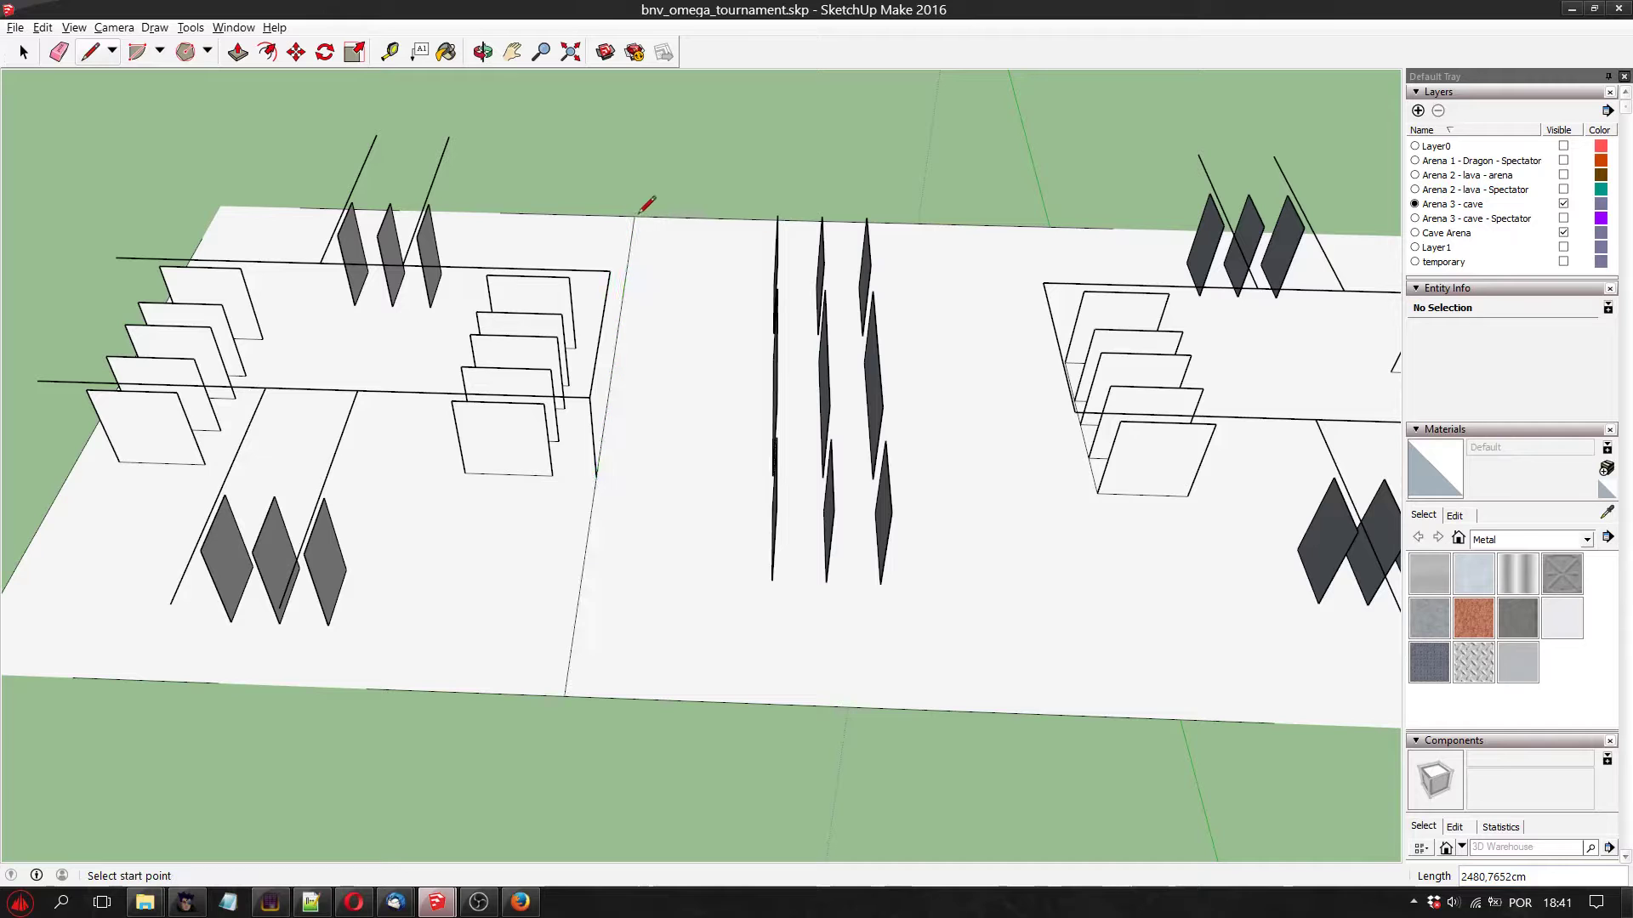
# Delete the short construction edge joining the overhead frame's corner to the new floor line
pyautogui.click(23, 51)
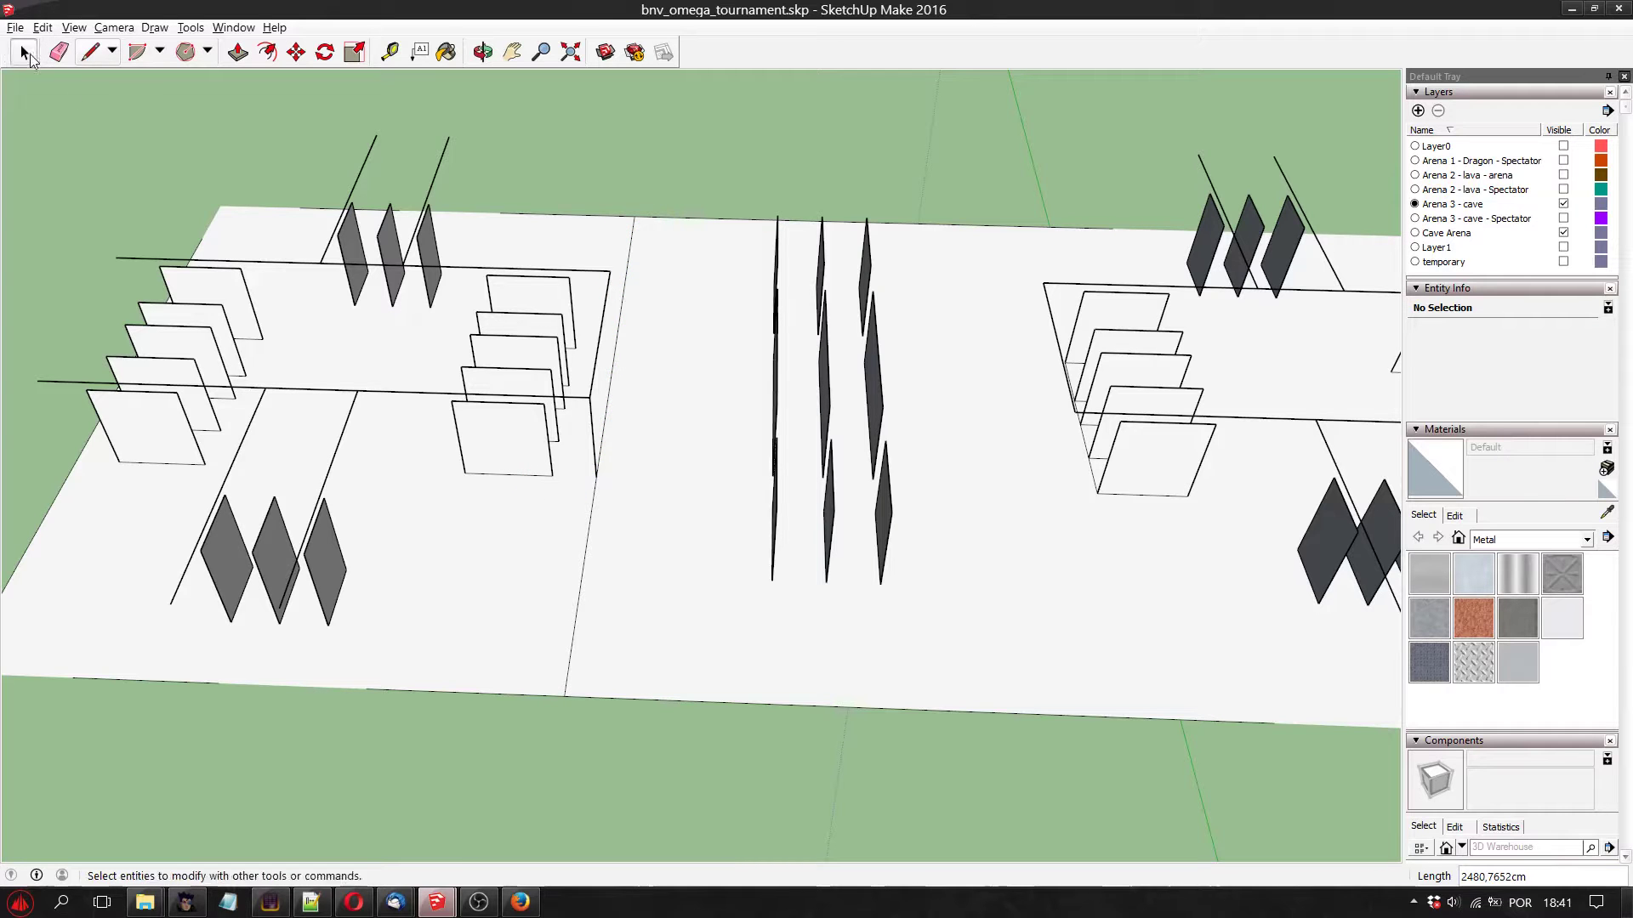
pyautogui.click(595, 447)
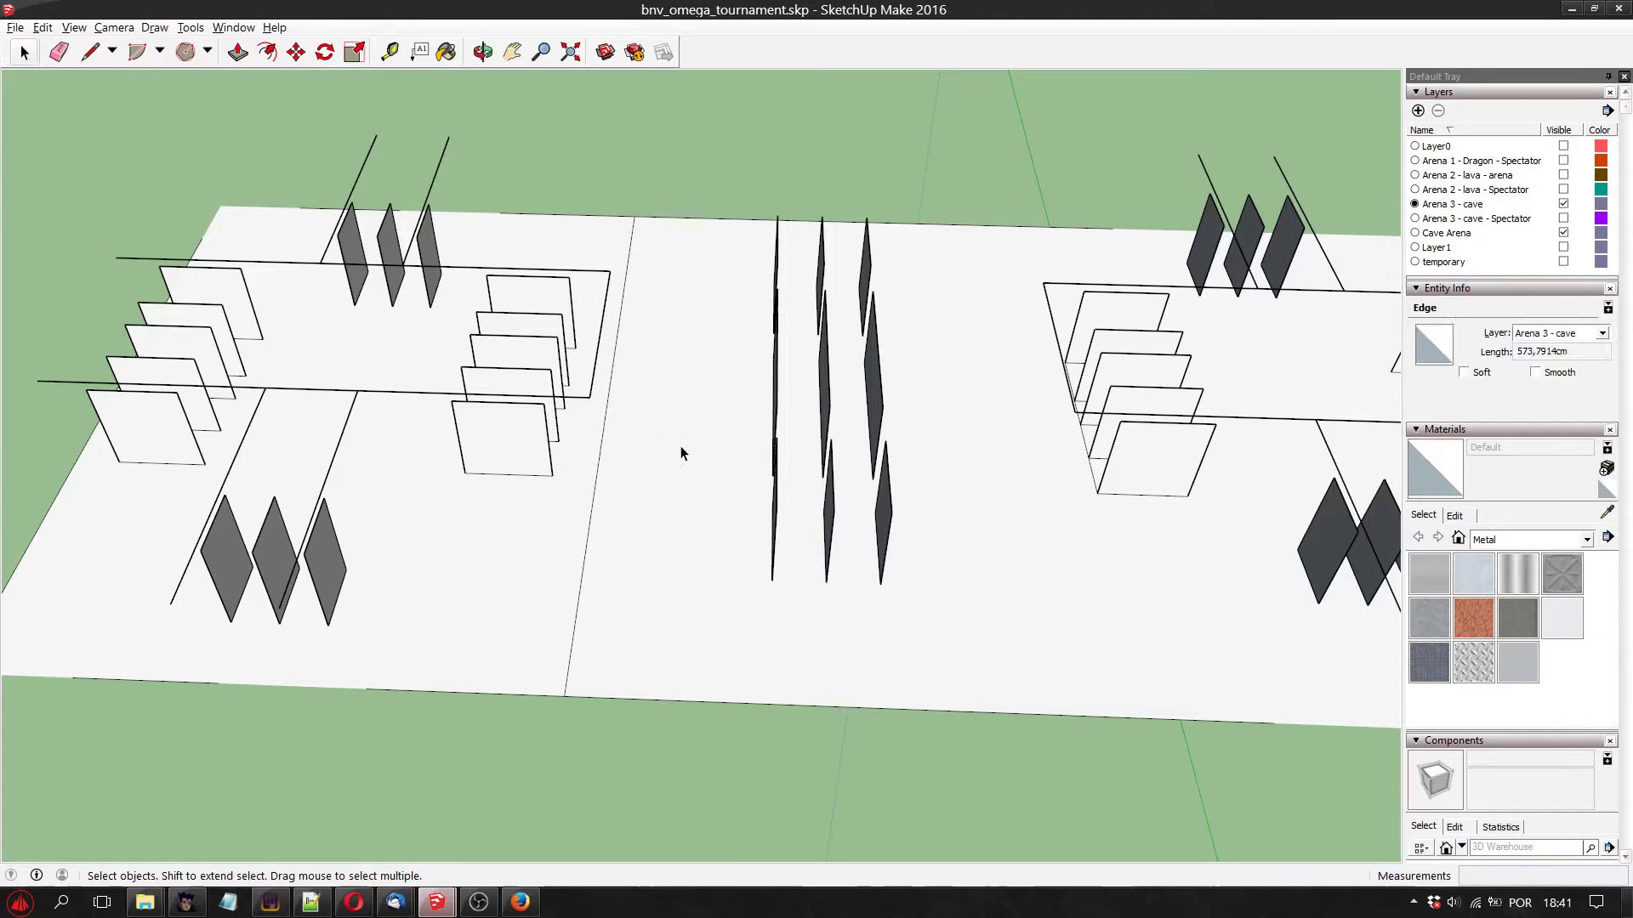
pyautogui.hotkey('ctrl', 't')
# Copy the face of an end panel in the central barriers to the end of the dividing line at the floor's edge
pyautogui.moveTo(520, 120); pyautogui.dragTo(736, 558, button='middle')
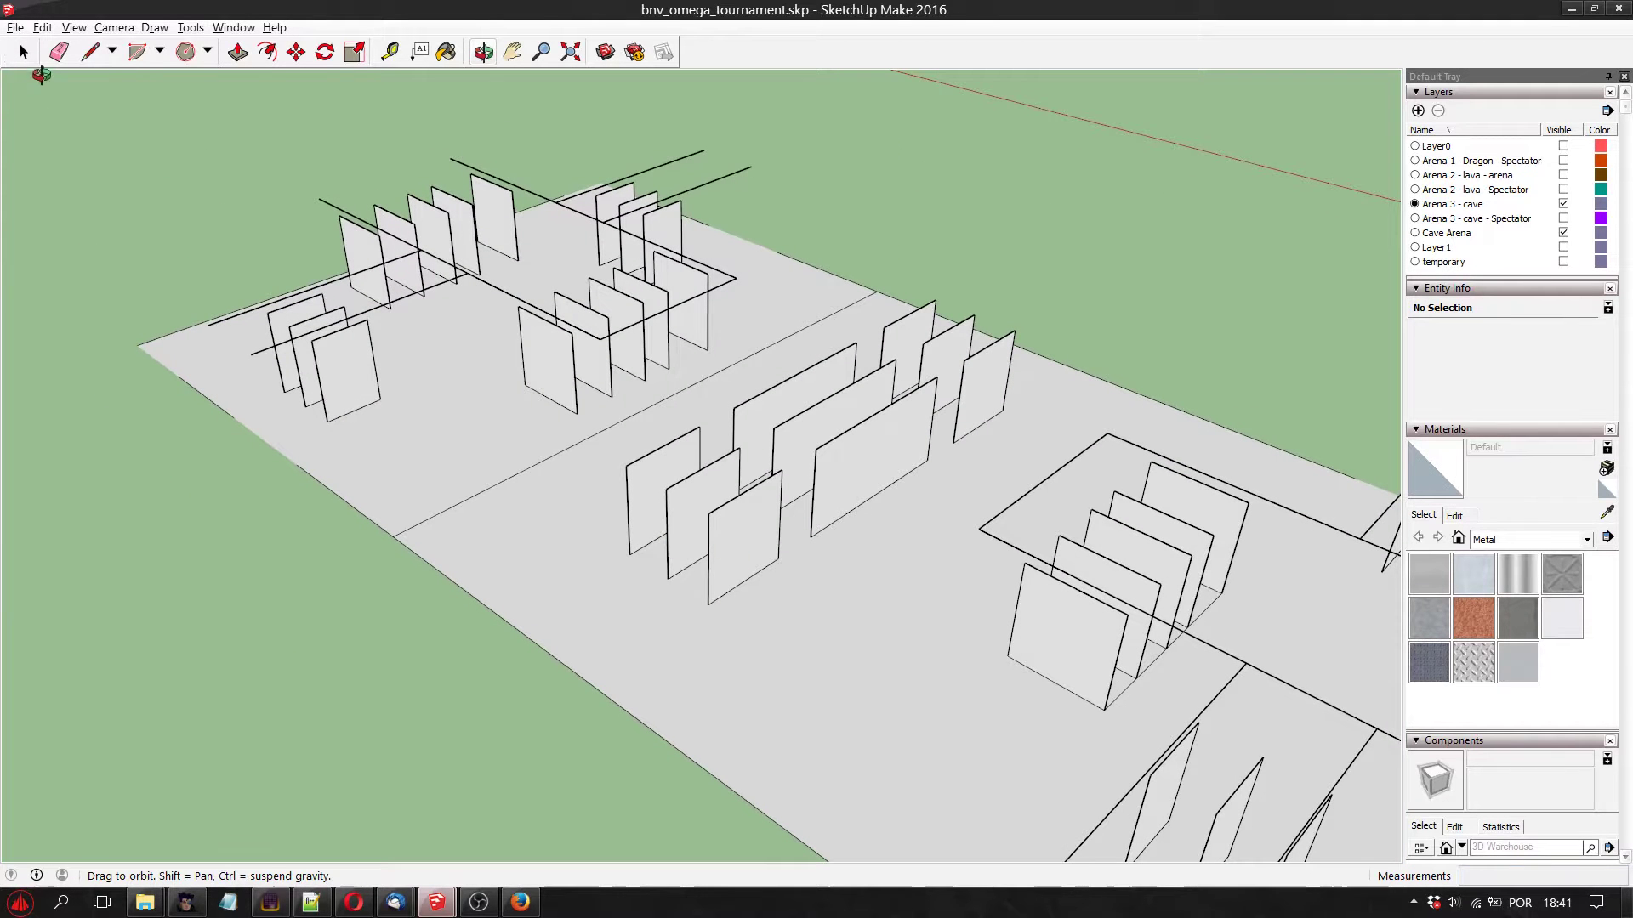
pyautogui.click(24, 53)
pyautogui.click(654, 491)
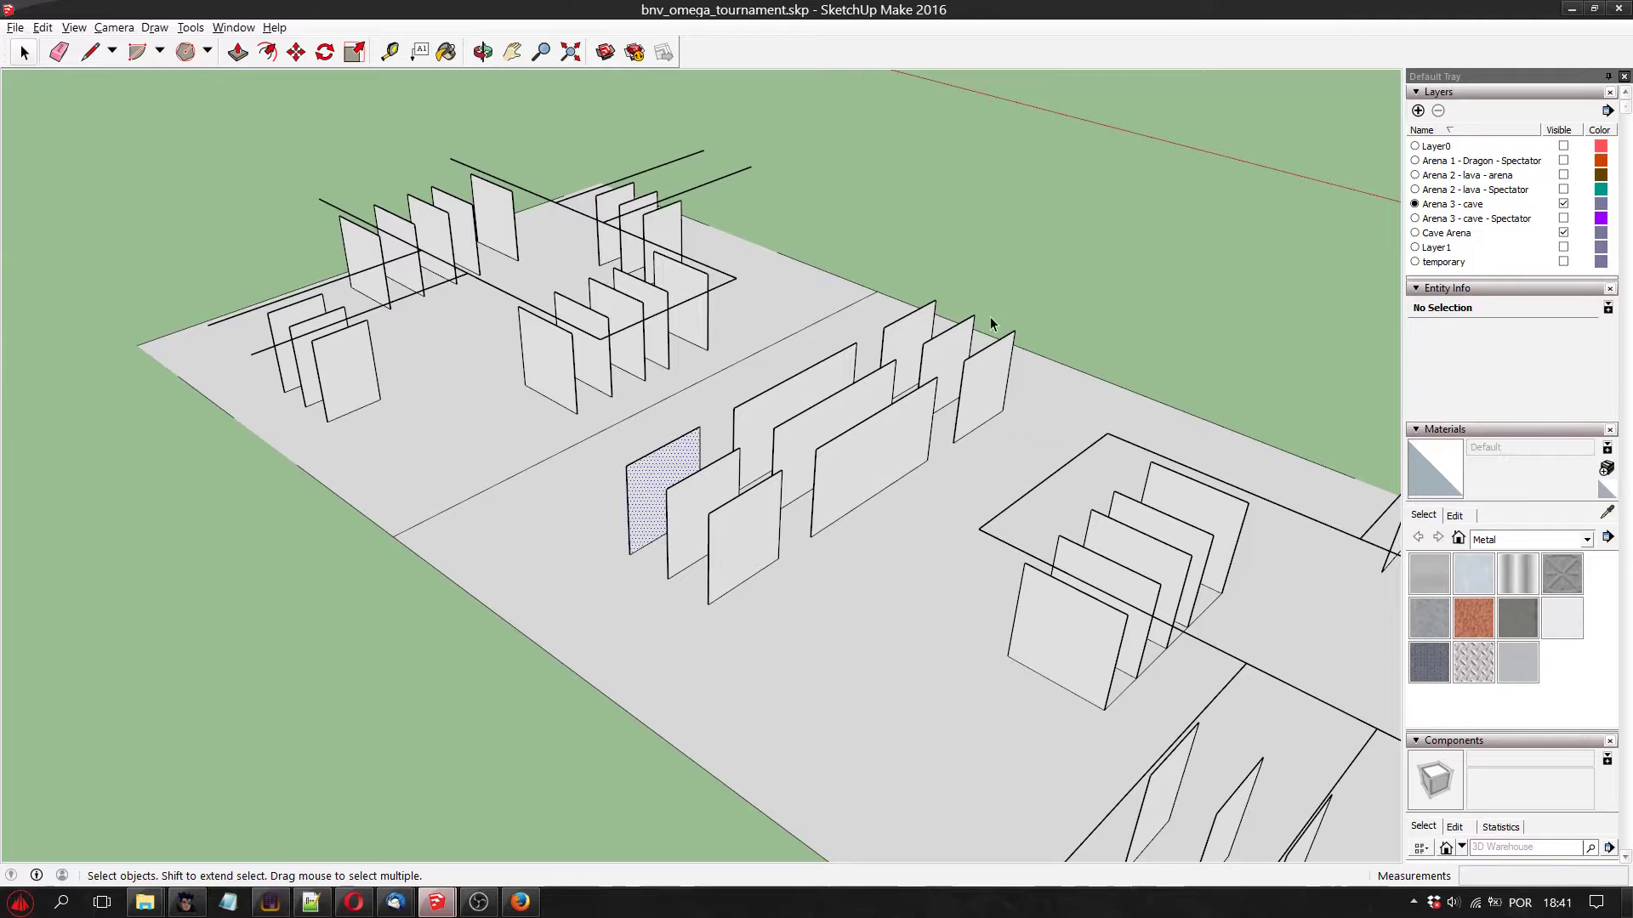
pyautogui.click(296, 53)
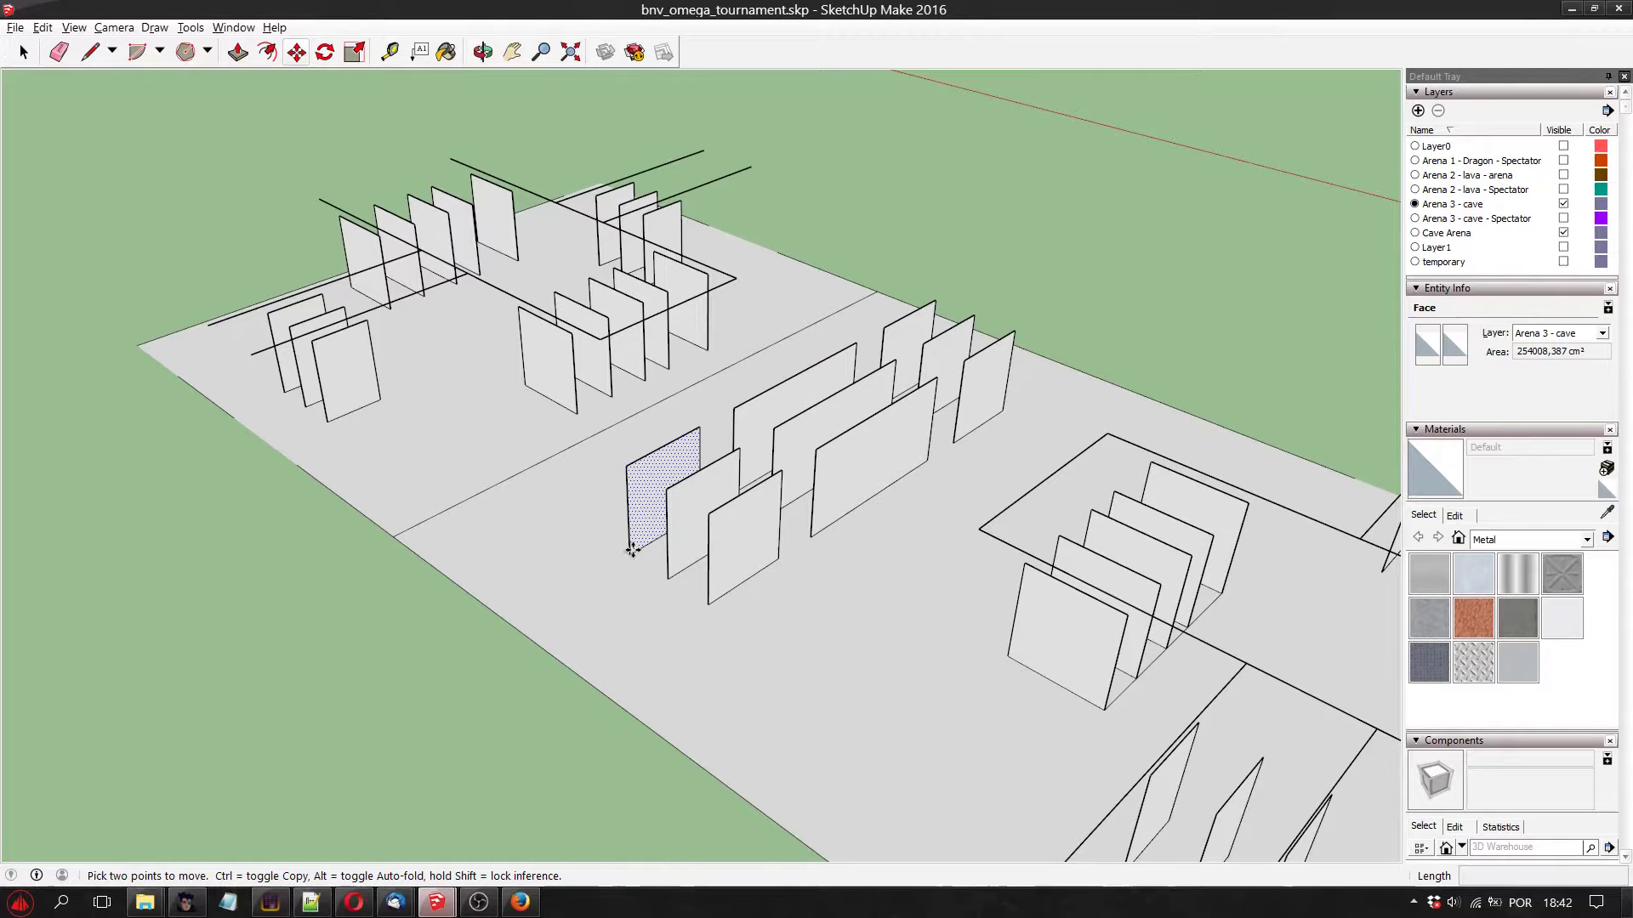
pyautogui.press('ctrl')
pyautogui.click(632, 548)
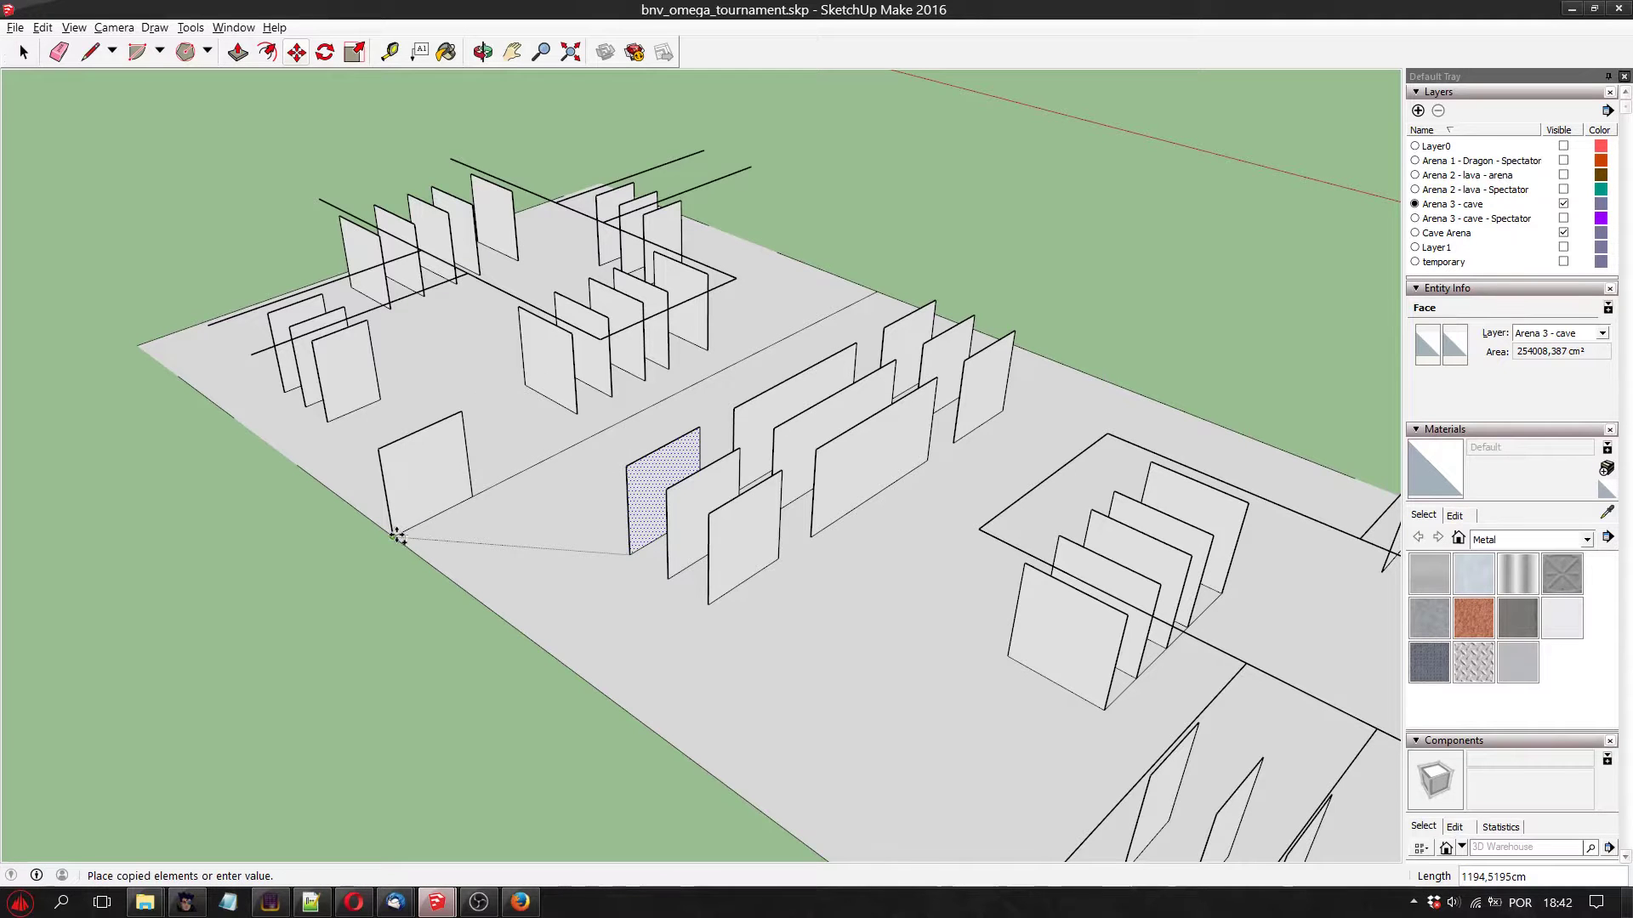
pyautogui.click(394, 536)
pyautogui.click(474, 496)
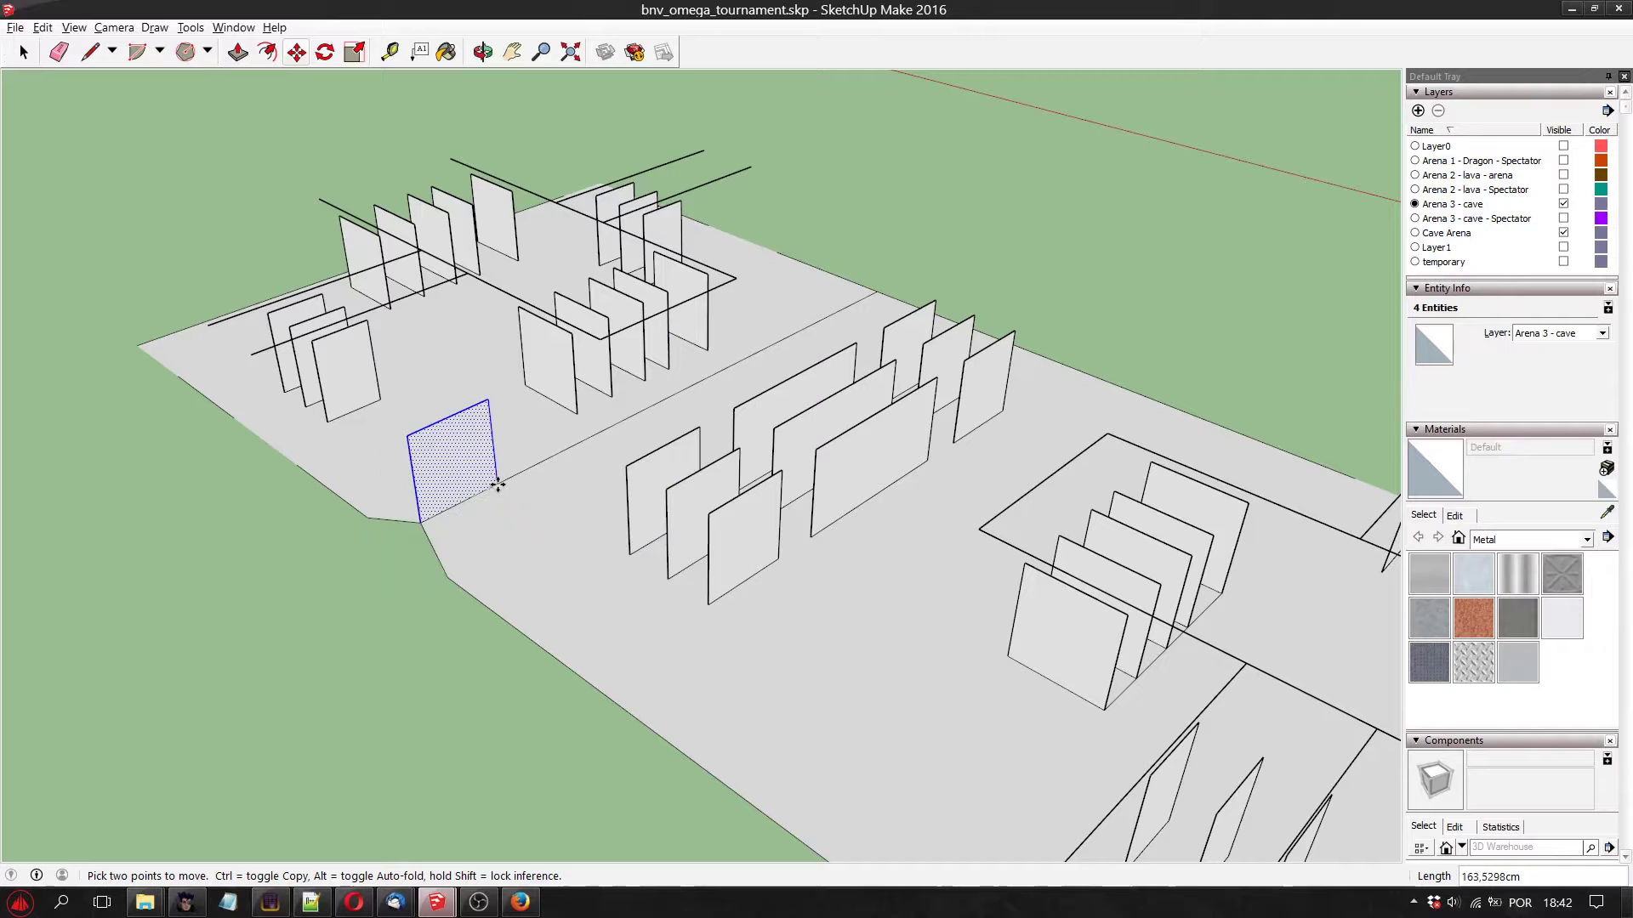
pyautogui.press('Escape')
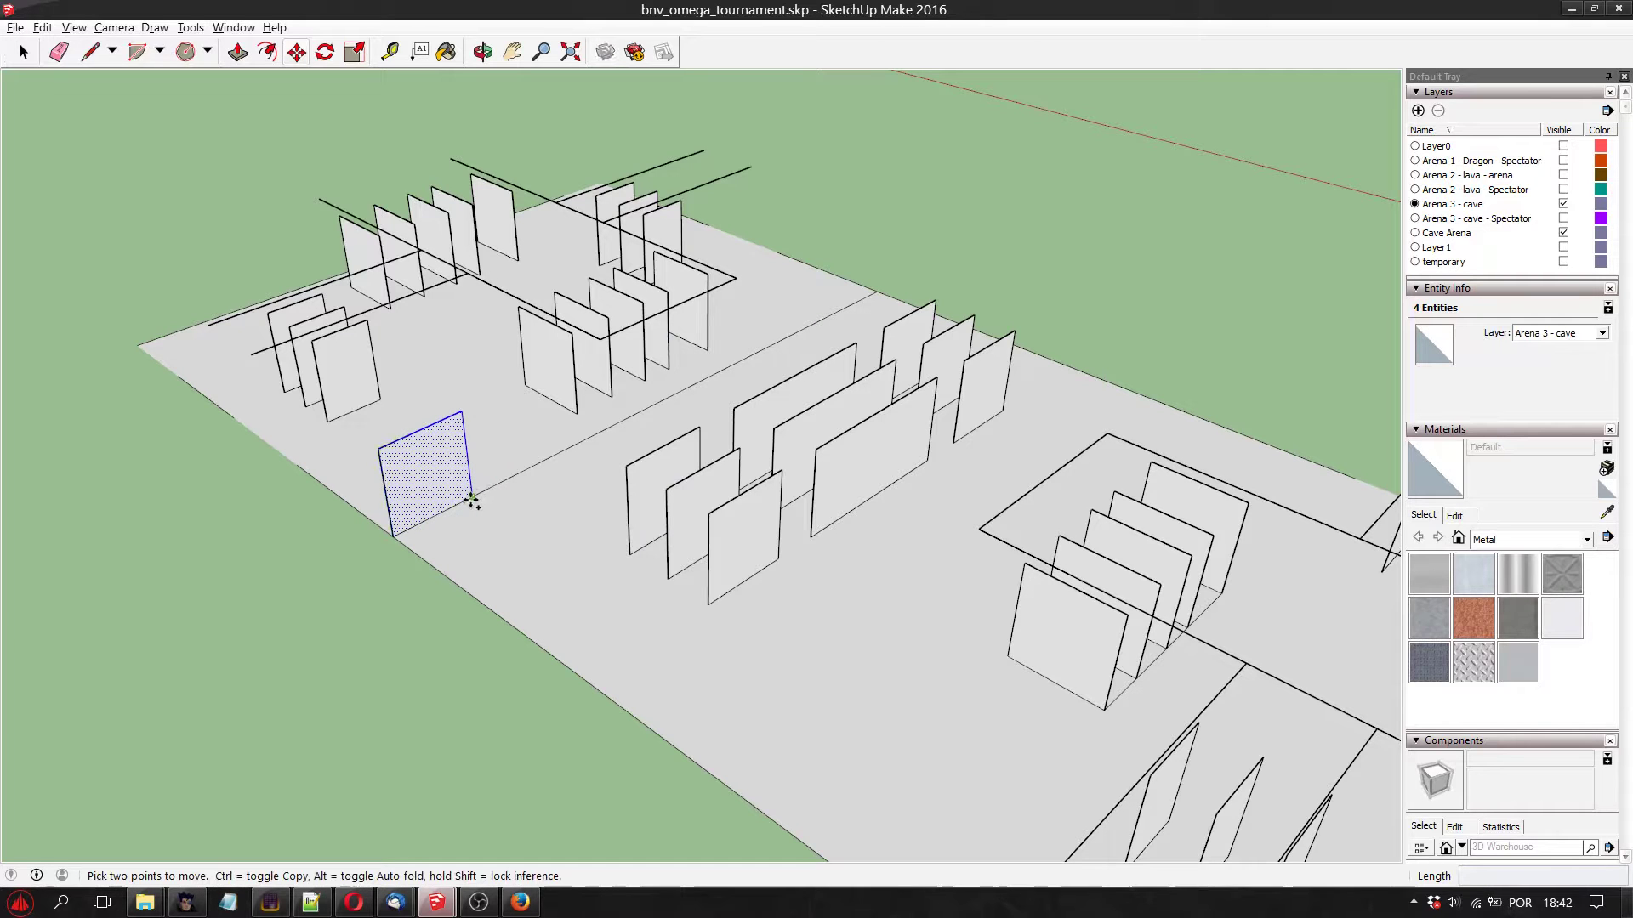
pyautogui.press('ctrl')
pyautogui.click(472, 496)
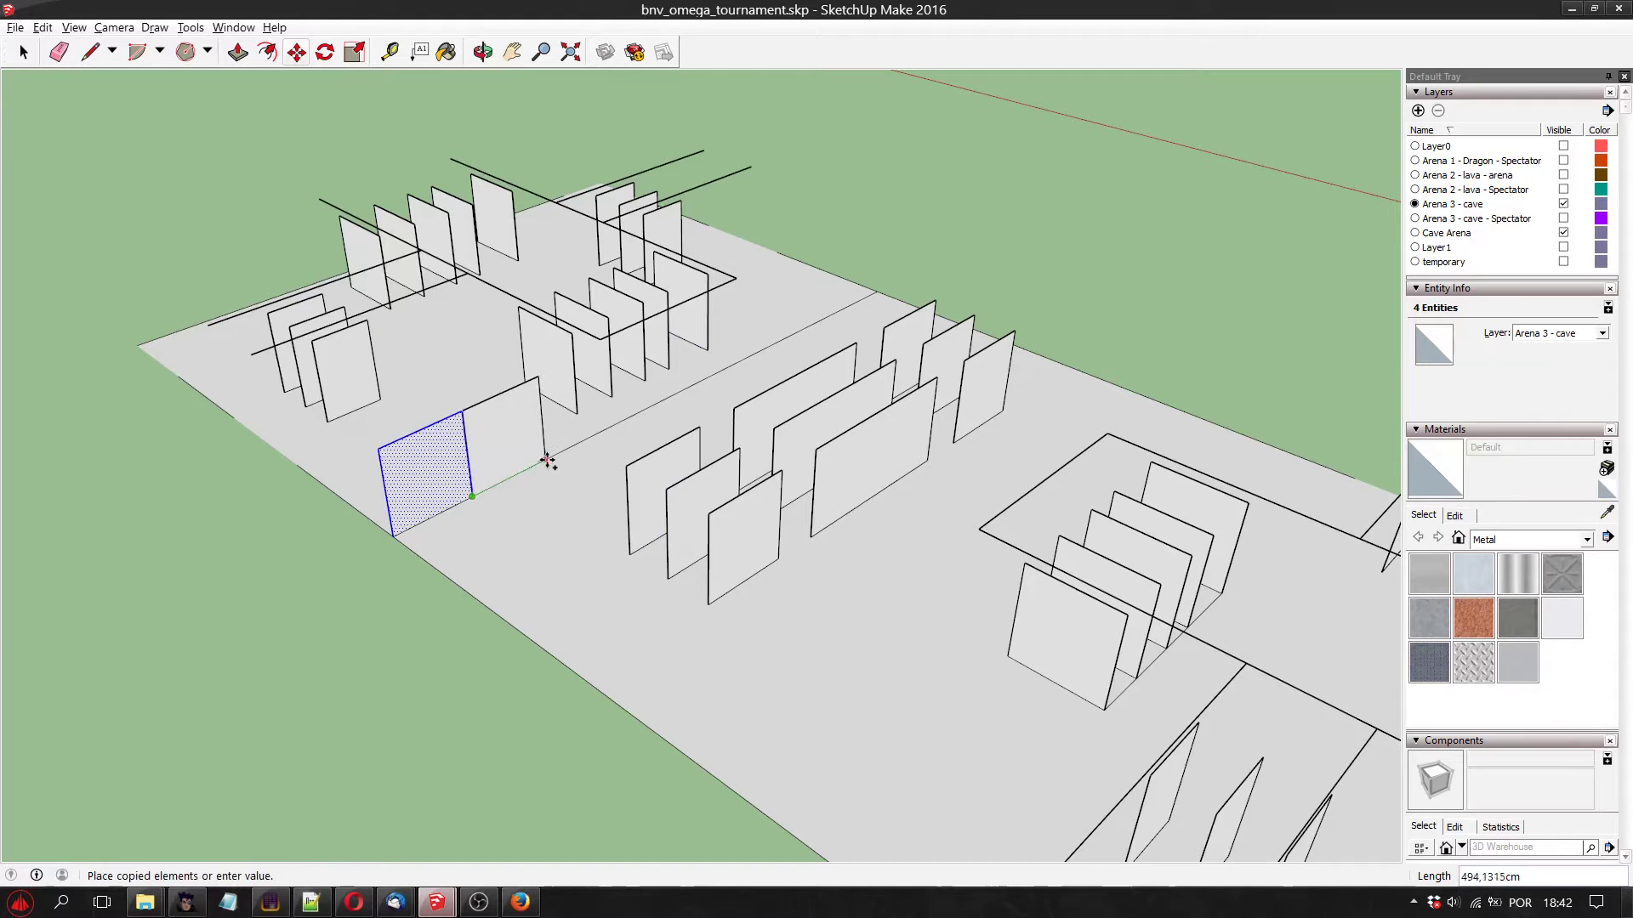
pyautogui.press('Escape')
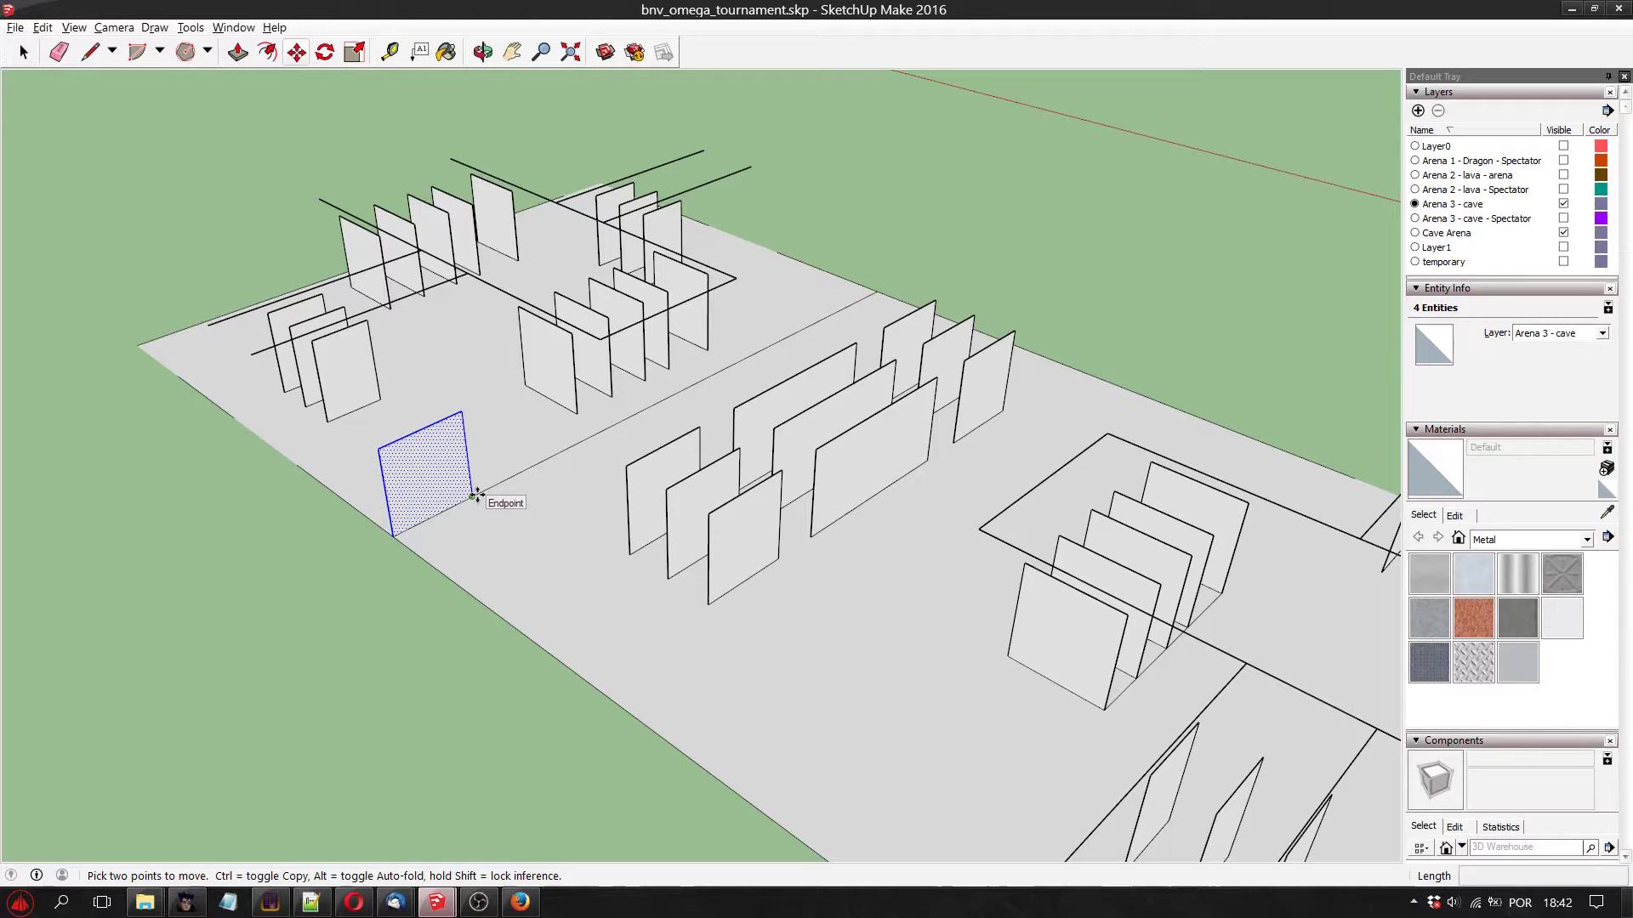
# Copy the placed panel six times edge to edge along the dividing line to form a continuous wall
pyautogui.press('ctrl')
pyautogui.click(394, 535)
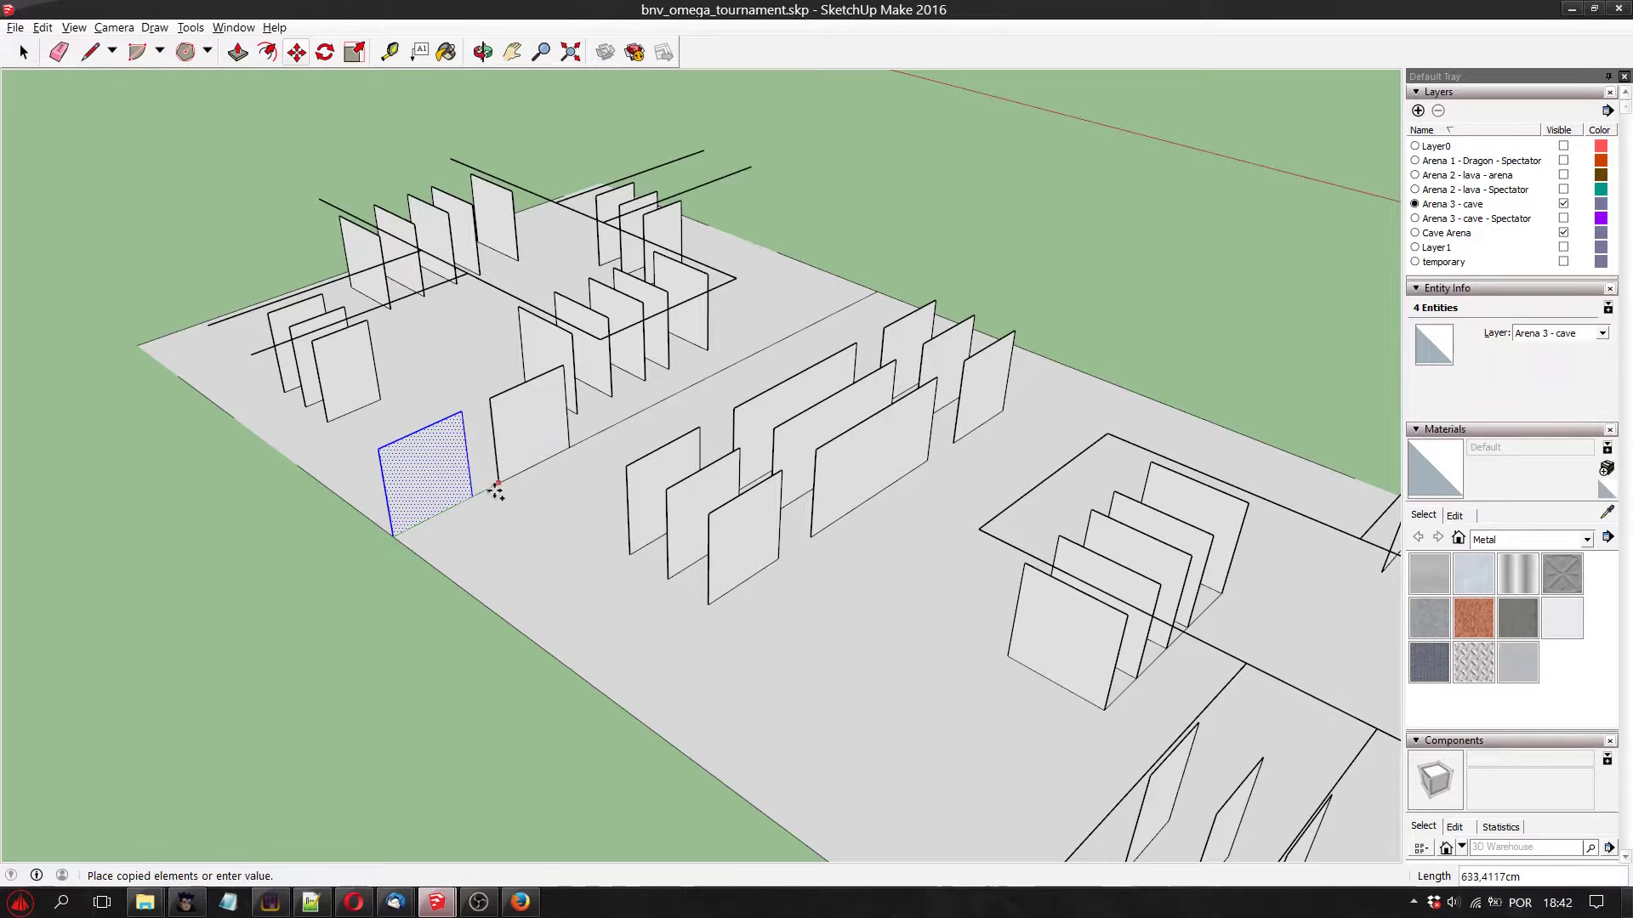
pyautogui.click(478, 496)
pyautogui.write('6x')
pyautogui.press('Return')
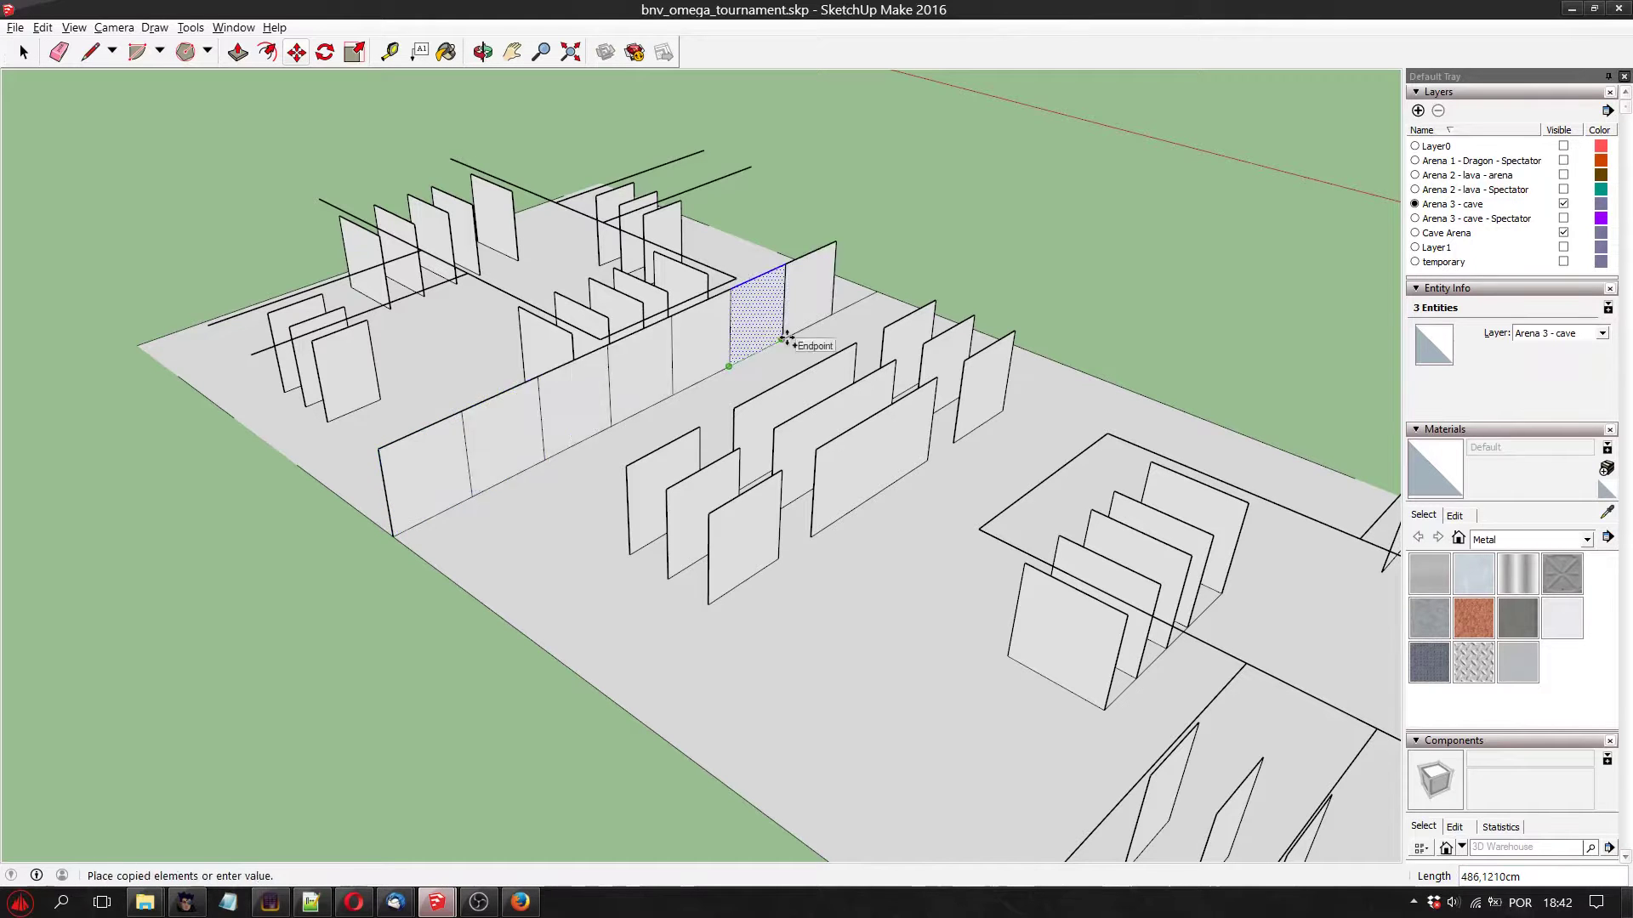
# Delete the two panels in the middle of the new wall to make an opening
pyautogui.click(482, 52)
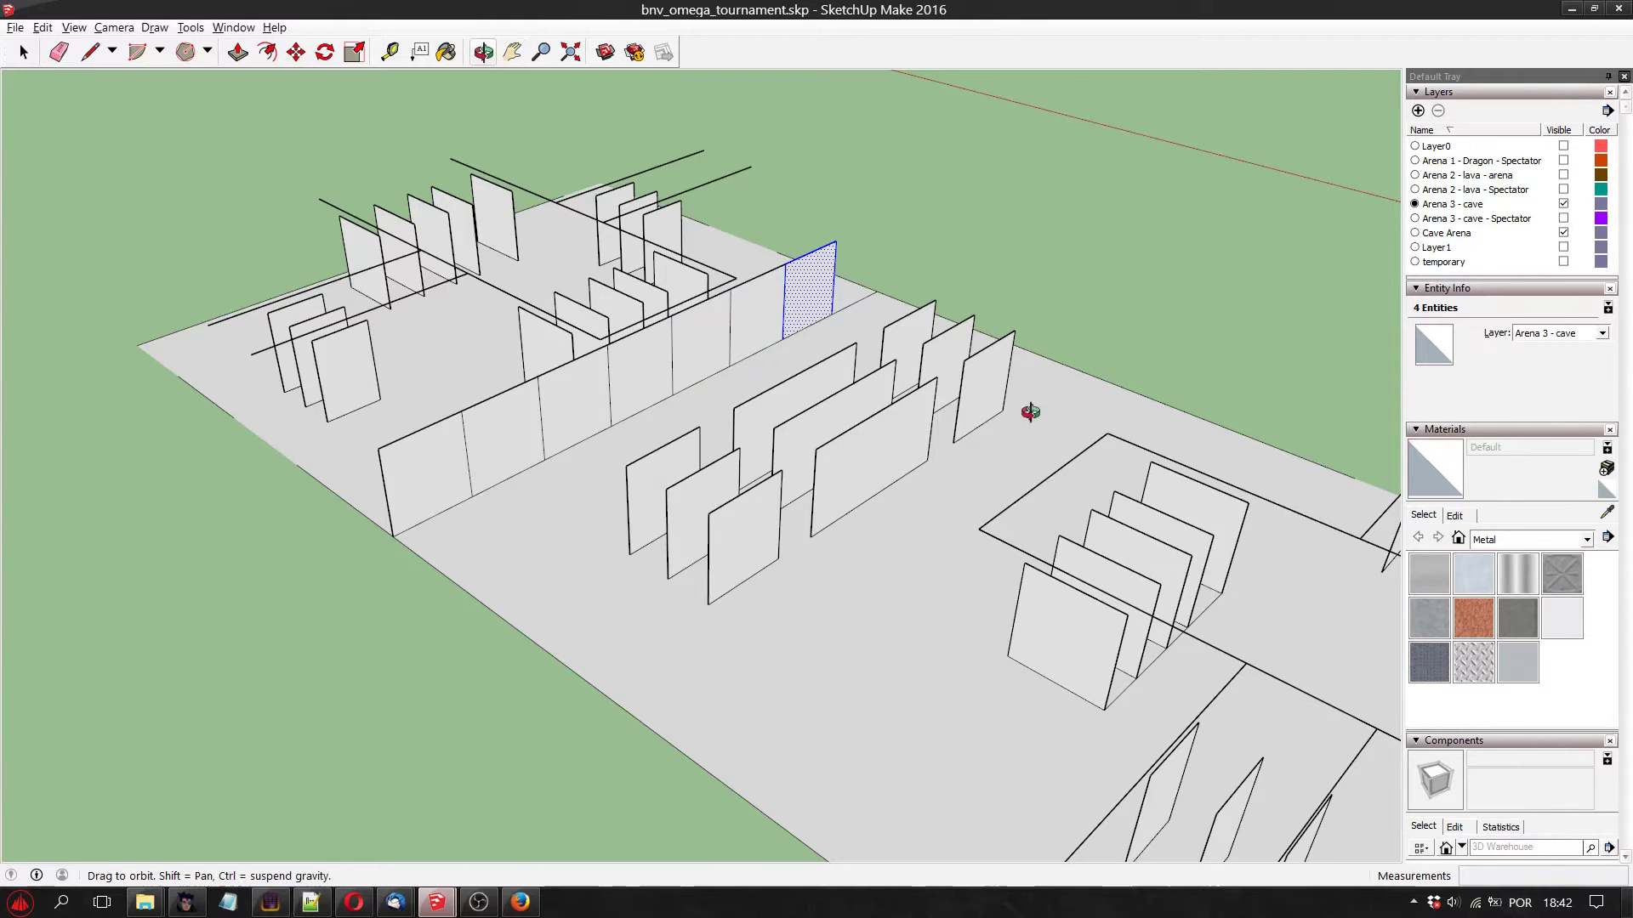
pyautogui.moveTo(1028, 412); pyautogui.dragTo(837, 490)
pyautogui.moveTo(623, 342); pyautogui.dragTo(744, 414)
pyautogui.press('space')
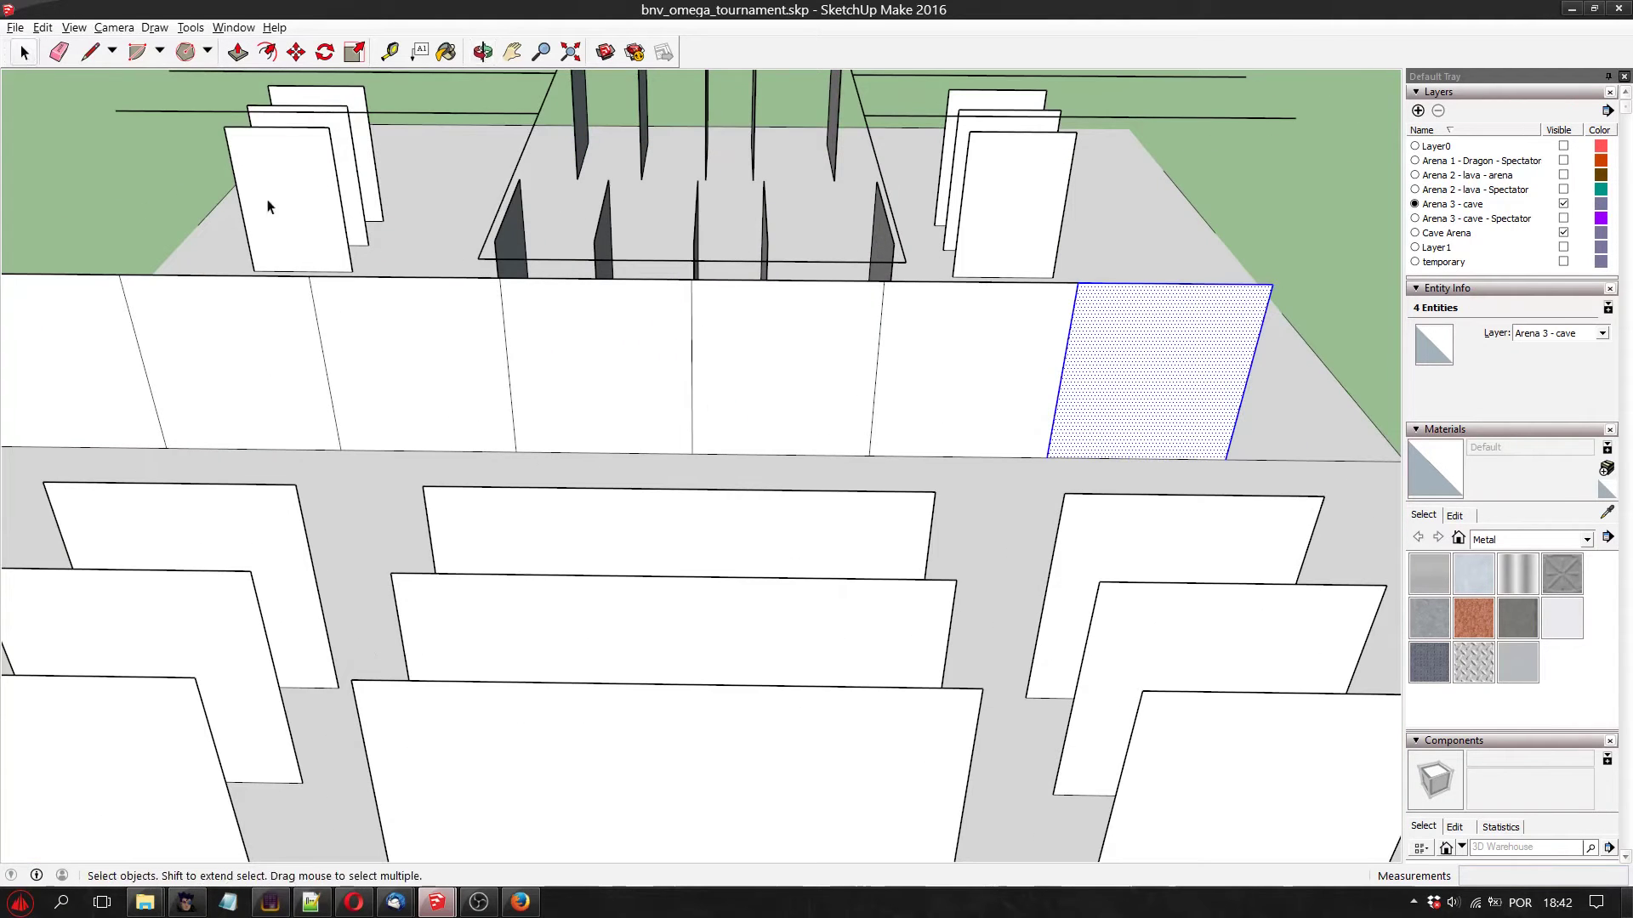
pyautogui.click(729, 419)
pyautogui.press('Delete')
pyautogui.press('Delete')
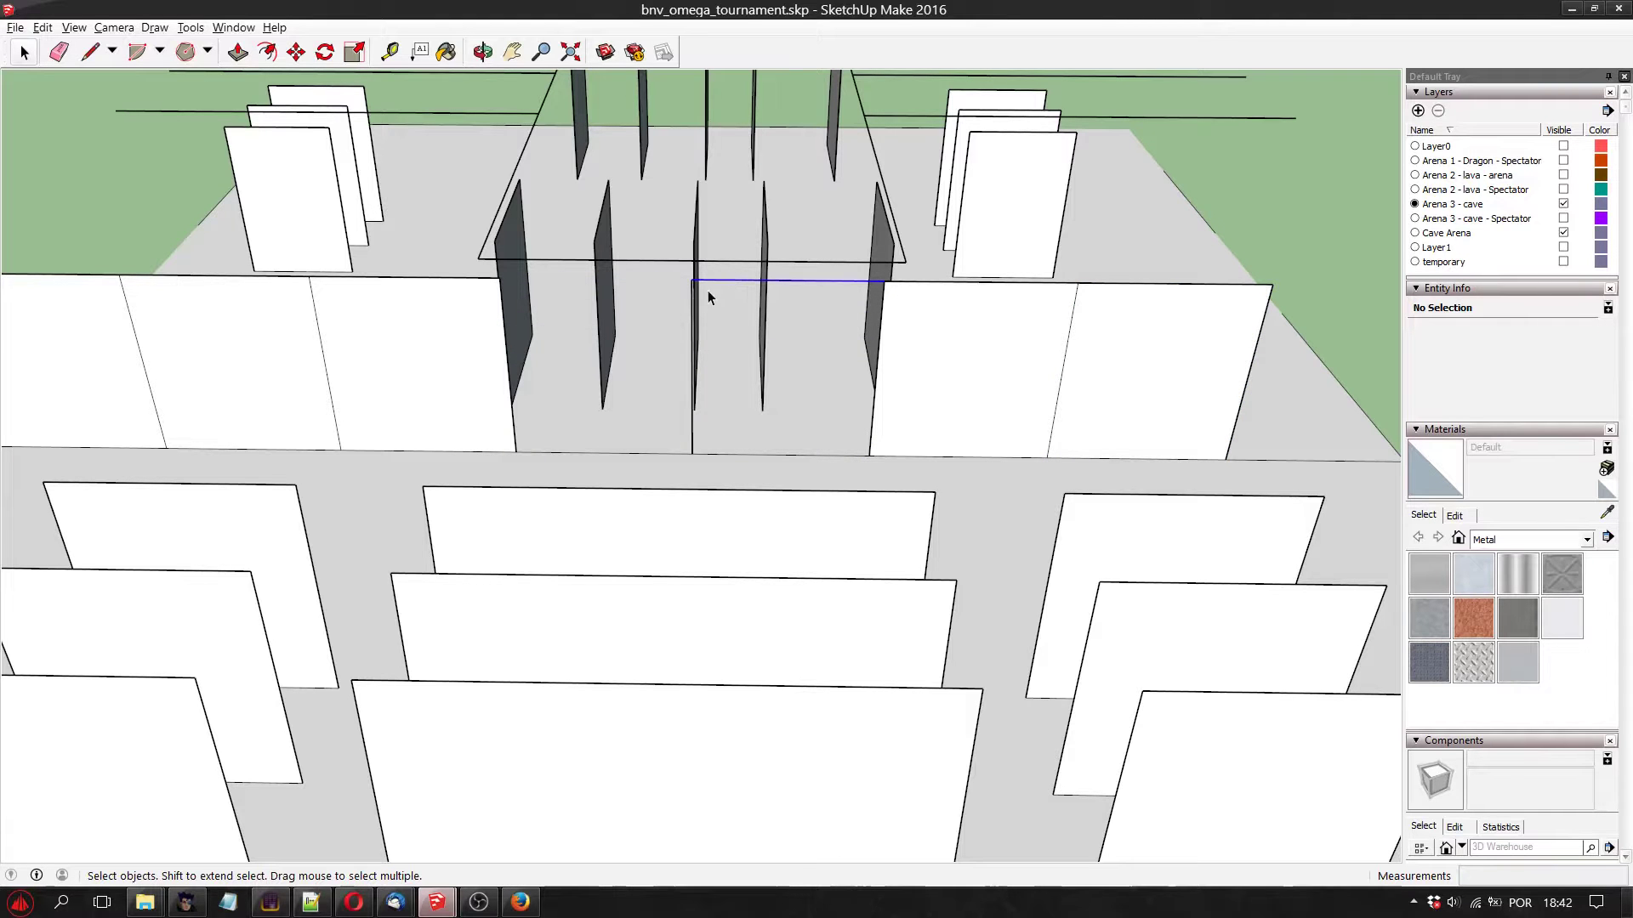
# Delete the leftover edges inside the wall opening, including the floor line segment between the two wall sections
pyautogui.click(693, 345)
pyautogui.click(692, 357)
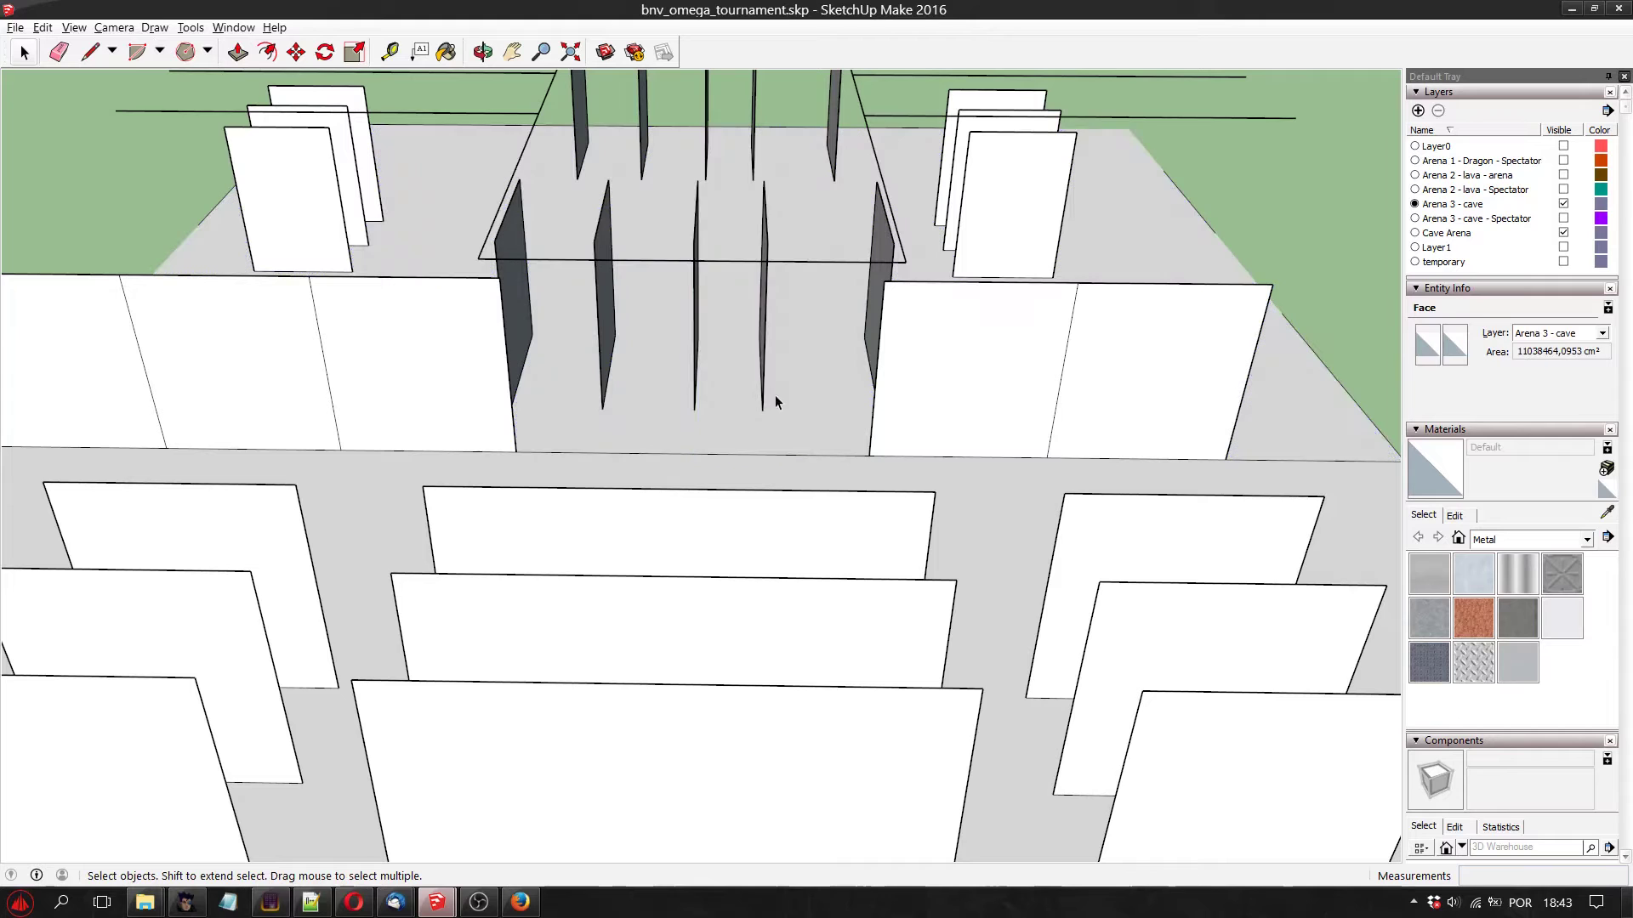
pyautogui.press('Escape')
pyautogui.click(731, 470)
pyautogui.click(752, 456)
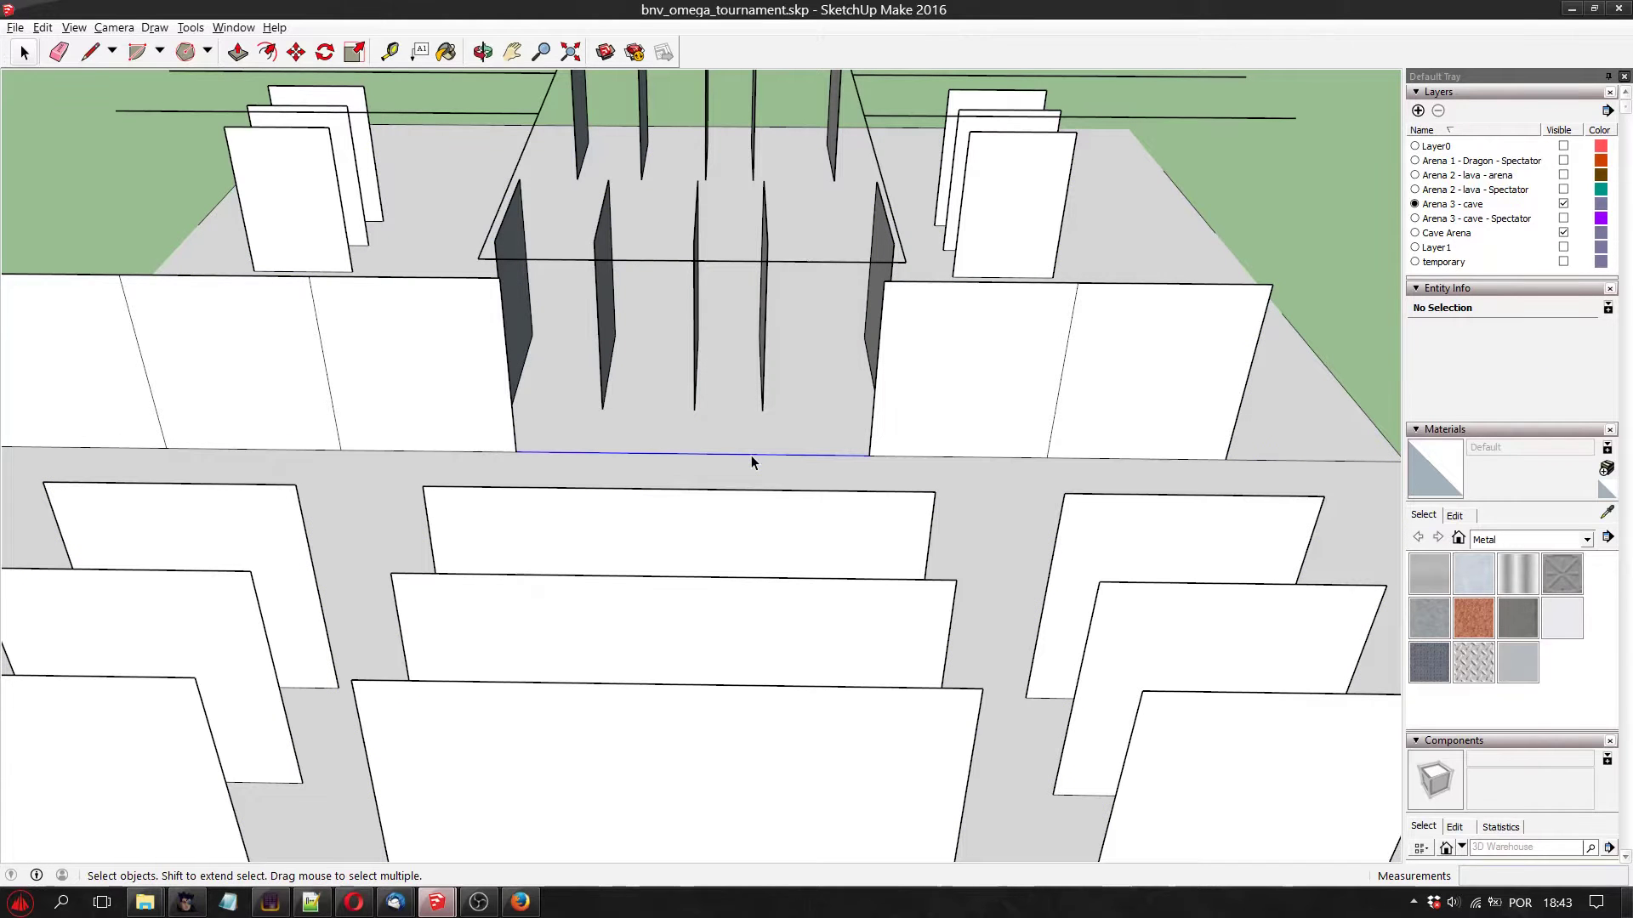
pyautogui.press('Escape')
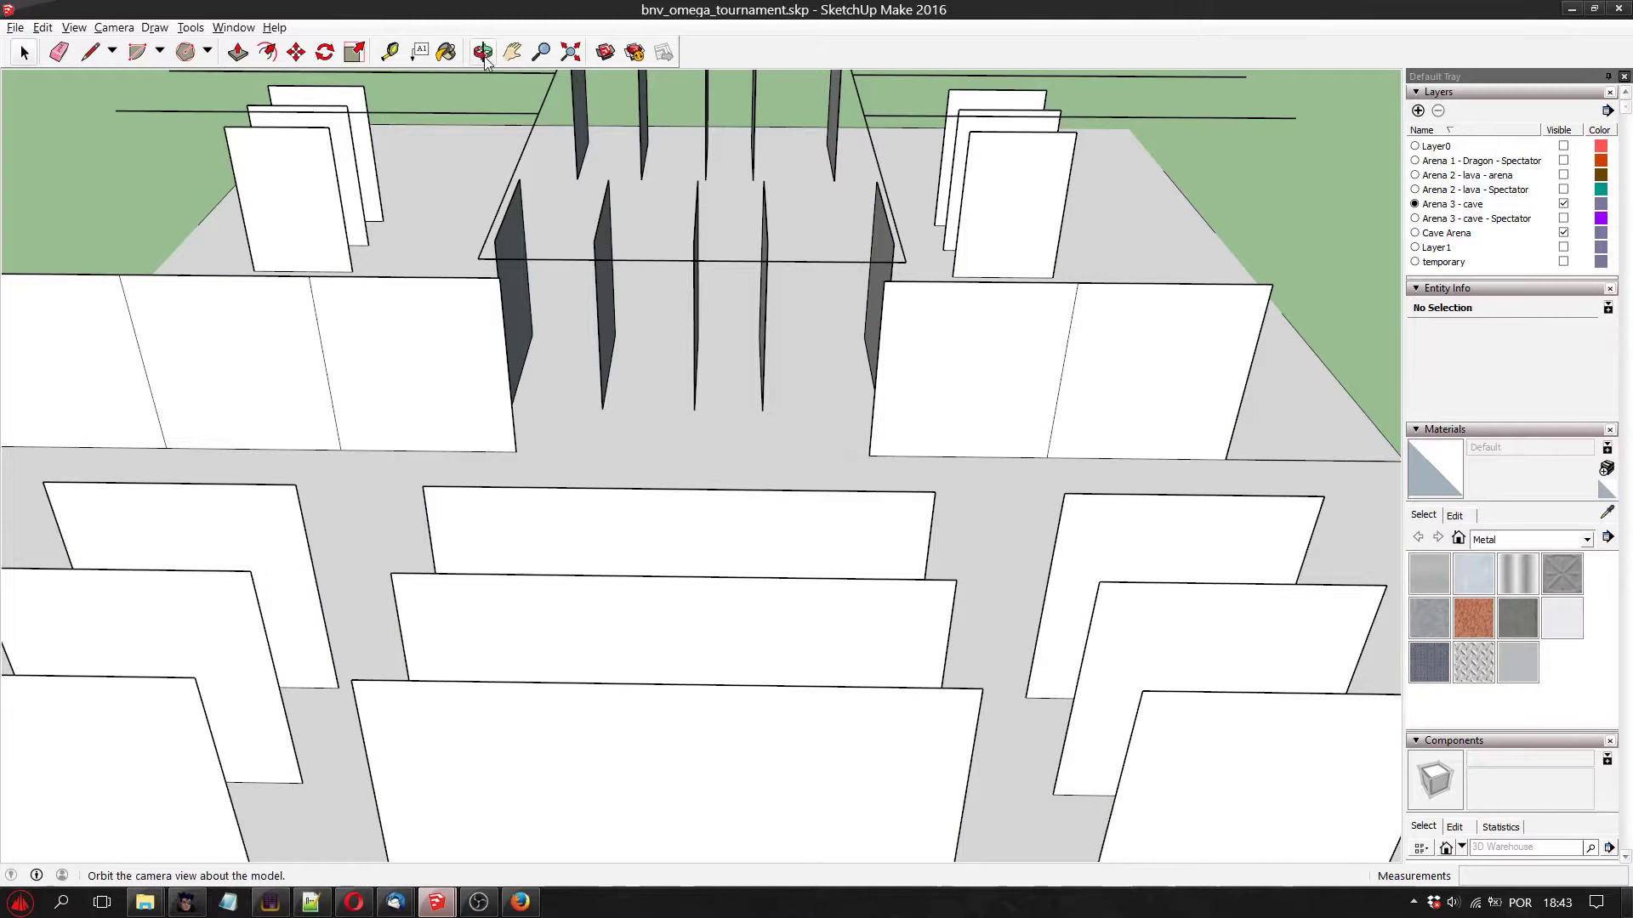
# Draw the top and side edges of a panel closing the gap between the wall's end and the floor's edge
pyautogui.click(483, 52)
pyautogui.moveTo(698, 255); pyautogui.dragTo(885, 244)
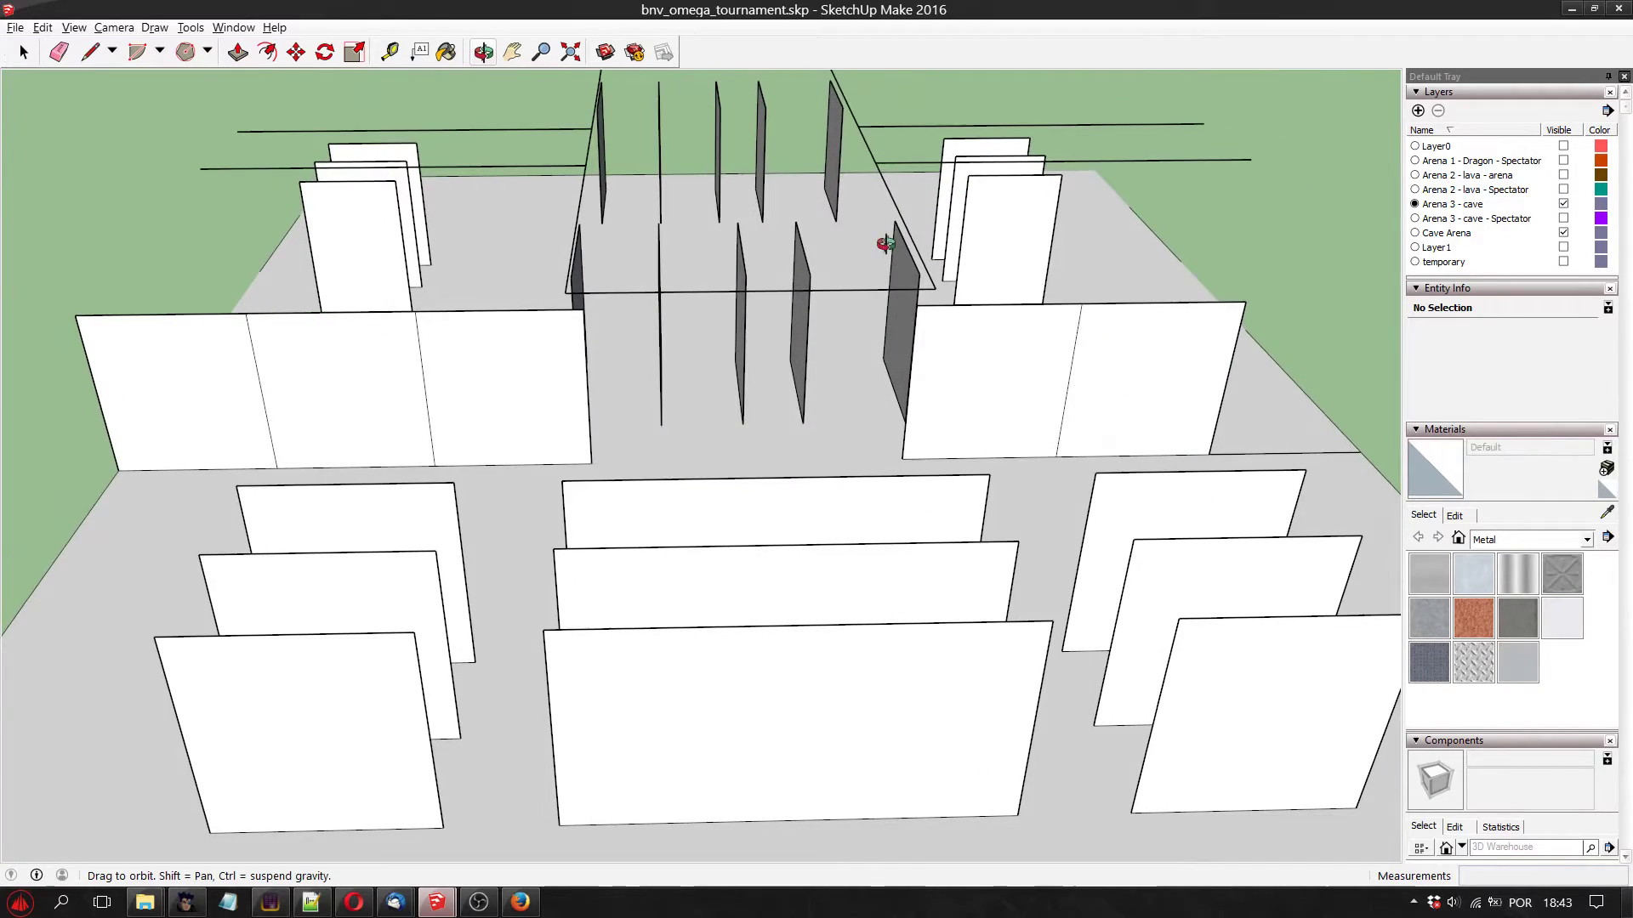
pyautogui.click(512, 53)
pyautogui.moveTo(786, 199); pyautogui.dragTo(107, 122)
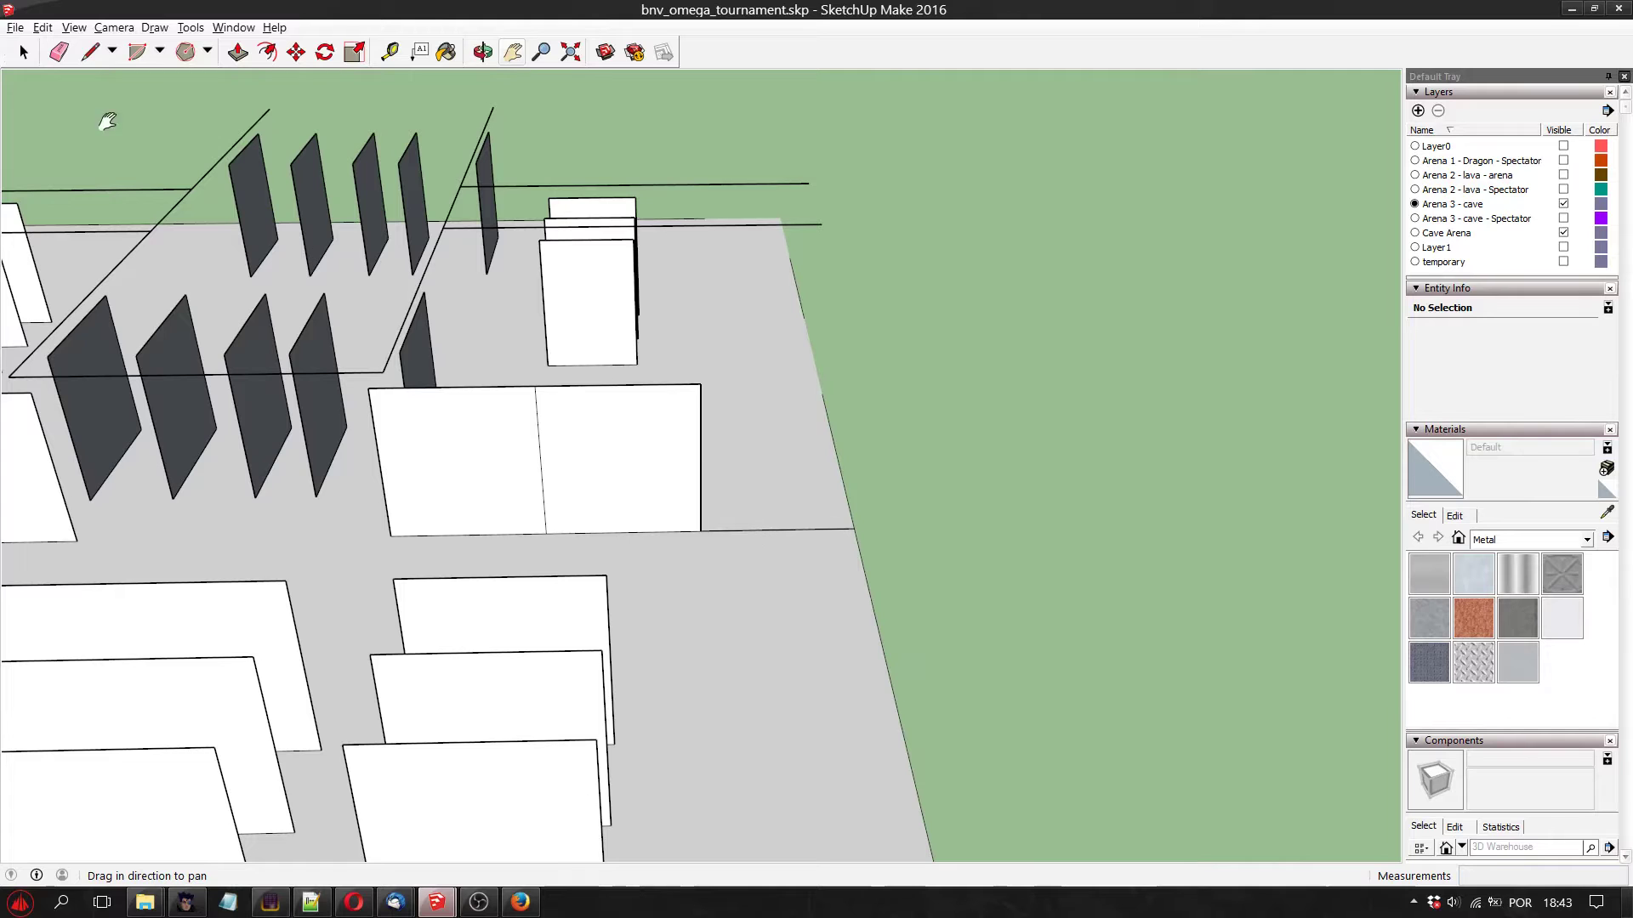
pyautogui.click(90, 52)
pyautogui.click(868, 378)
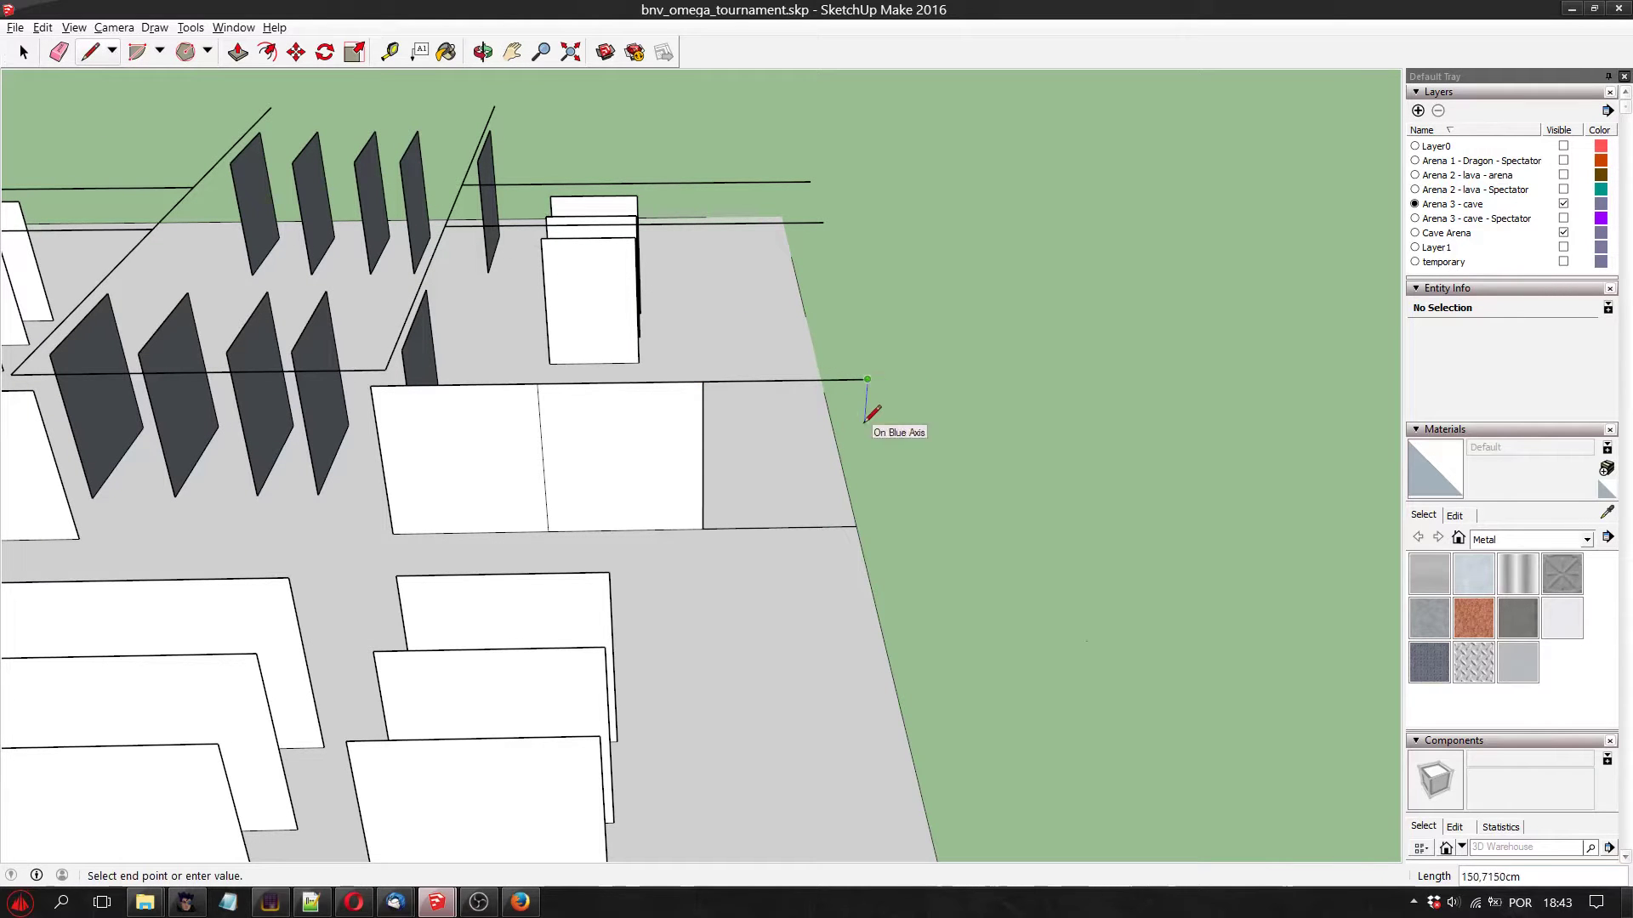
pyautogui.click(857, 526)
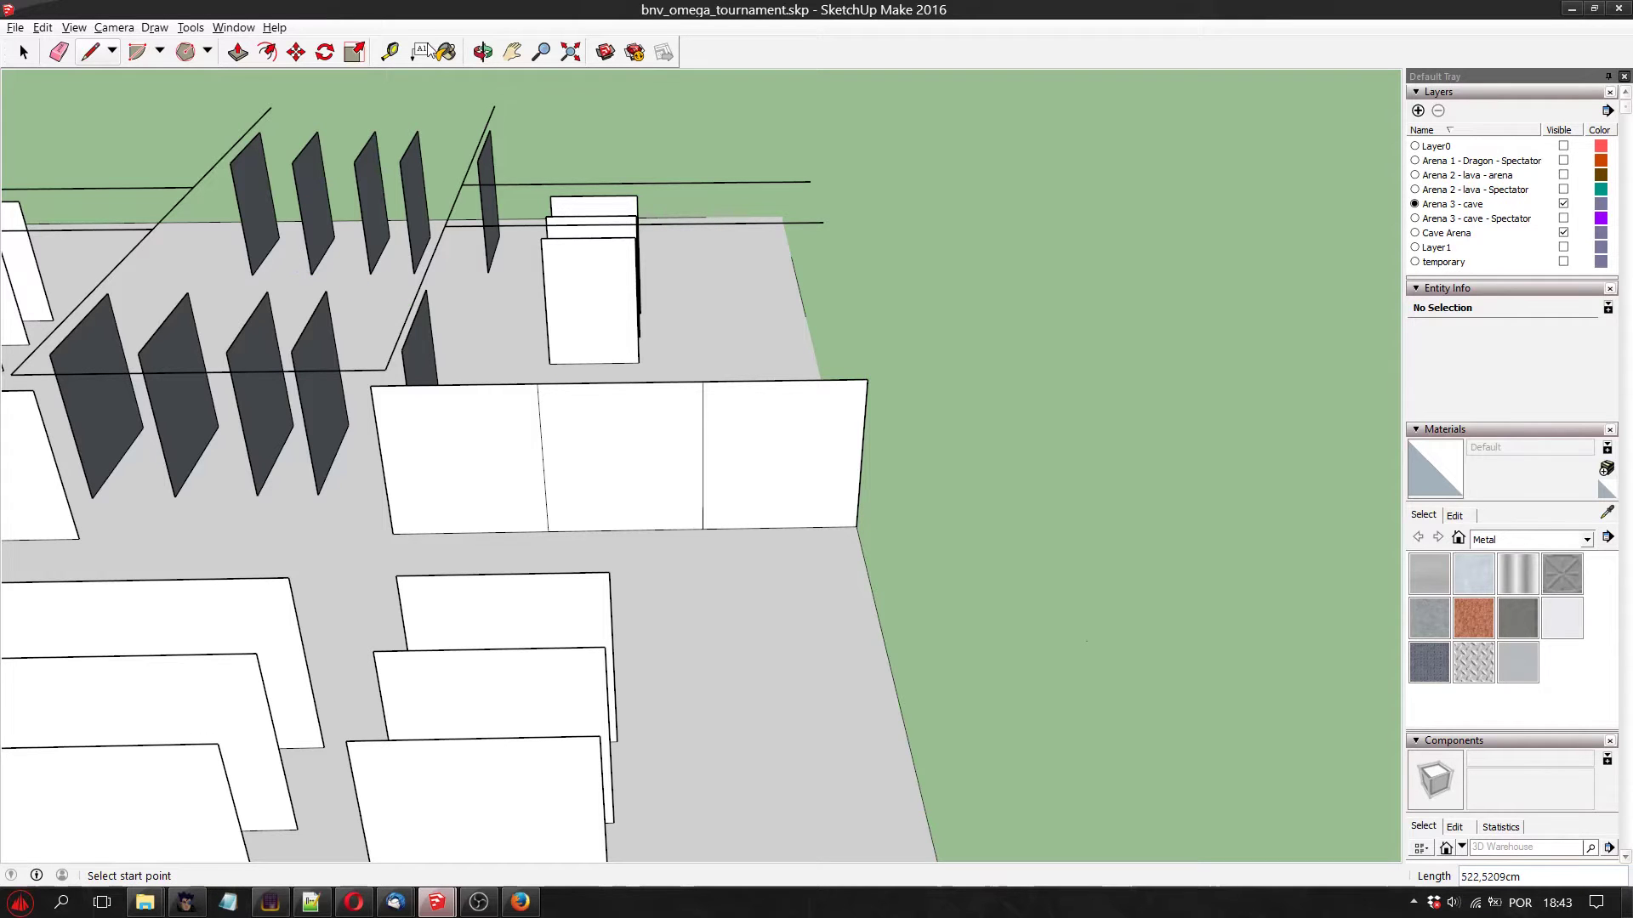
# Copy the wall panel beside the opening about 351 cm behind the wall, away from the central barriers
pyautogui.click(483, 52)
pyautogui.moveTo(409, 306); pyautogui.dragTo(561, 421)
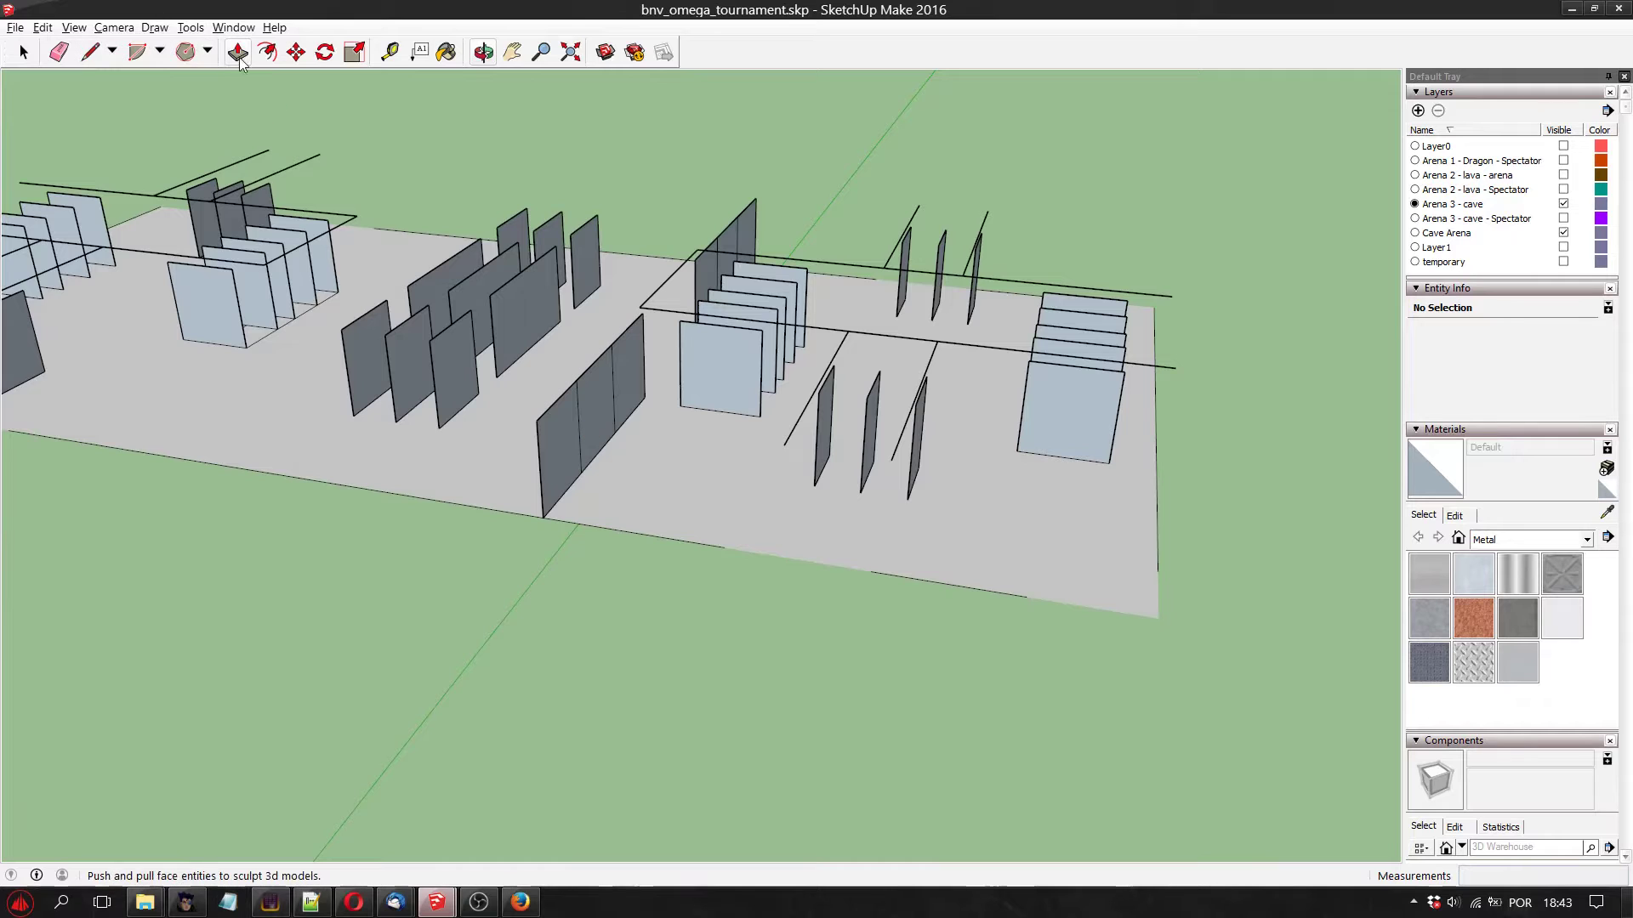
pyautogui.click(296, 52)
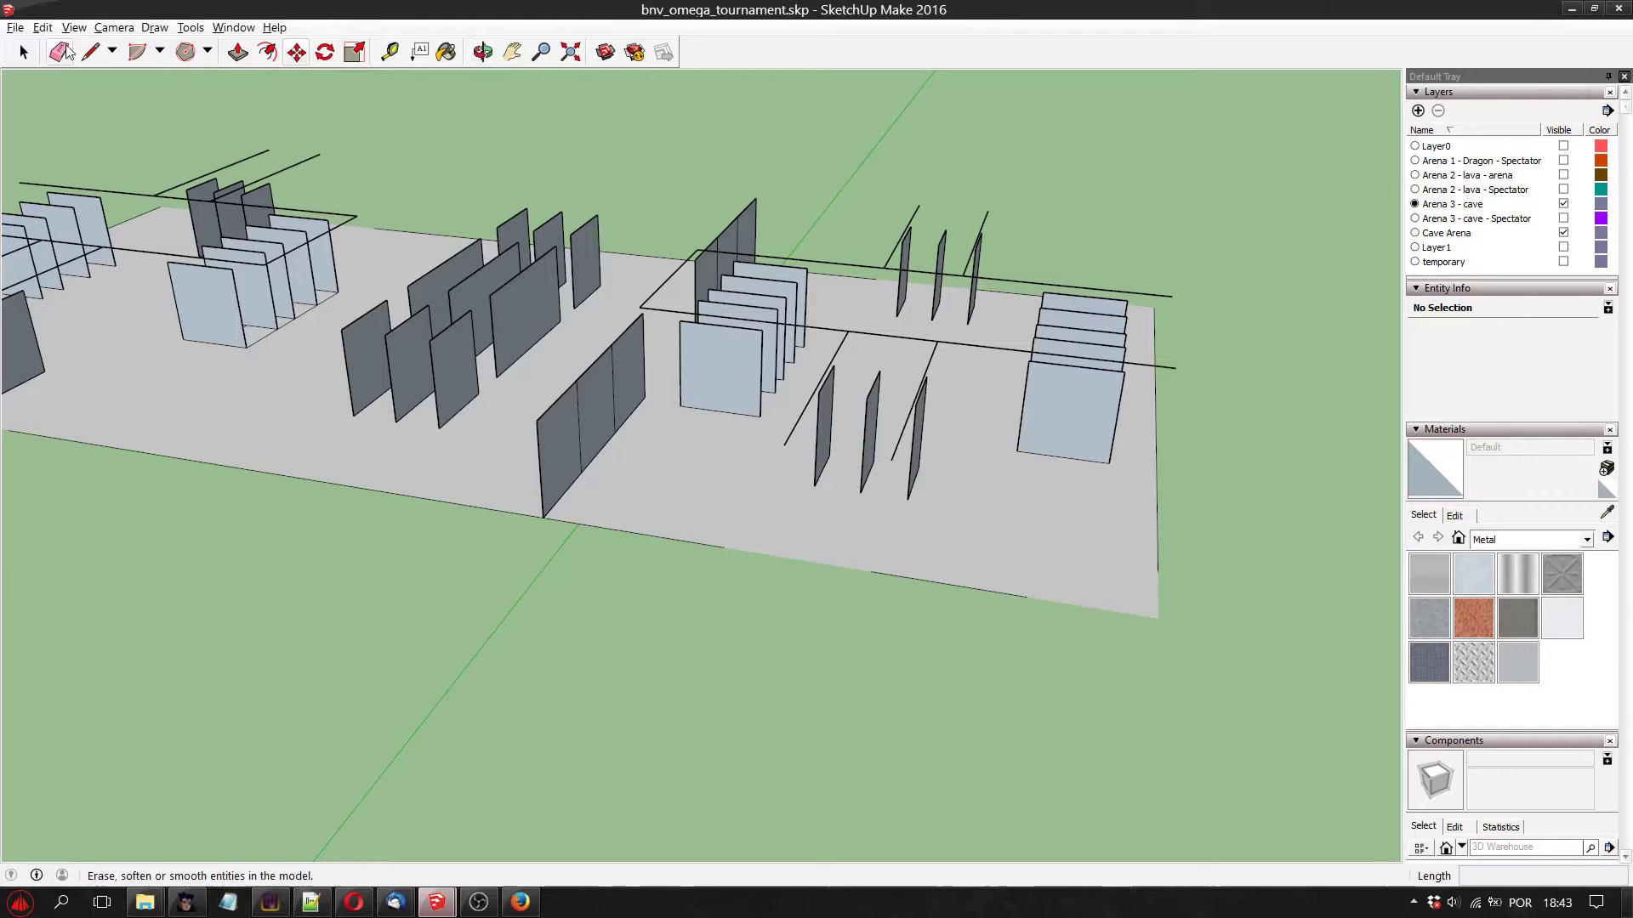
pyautogui.click(23, 52)
pyautogui.click(597, 340)
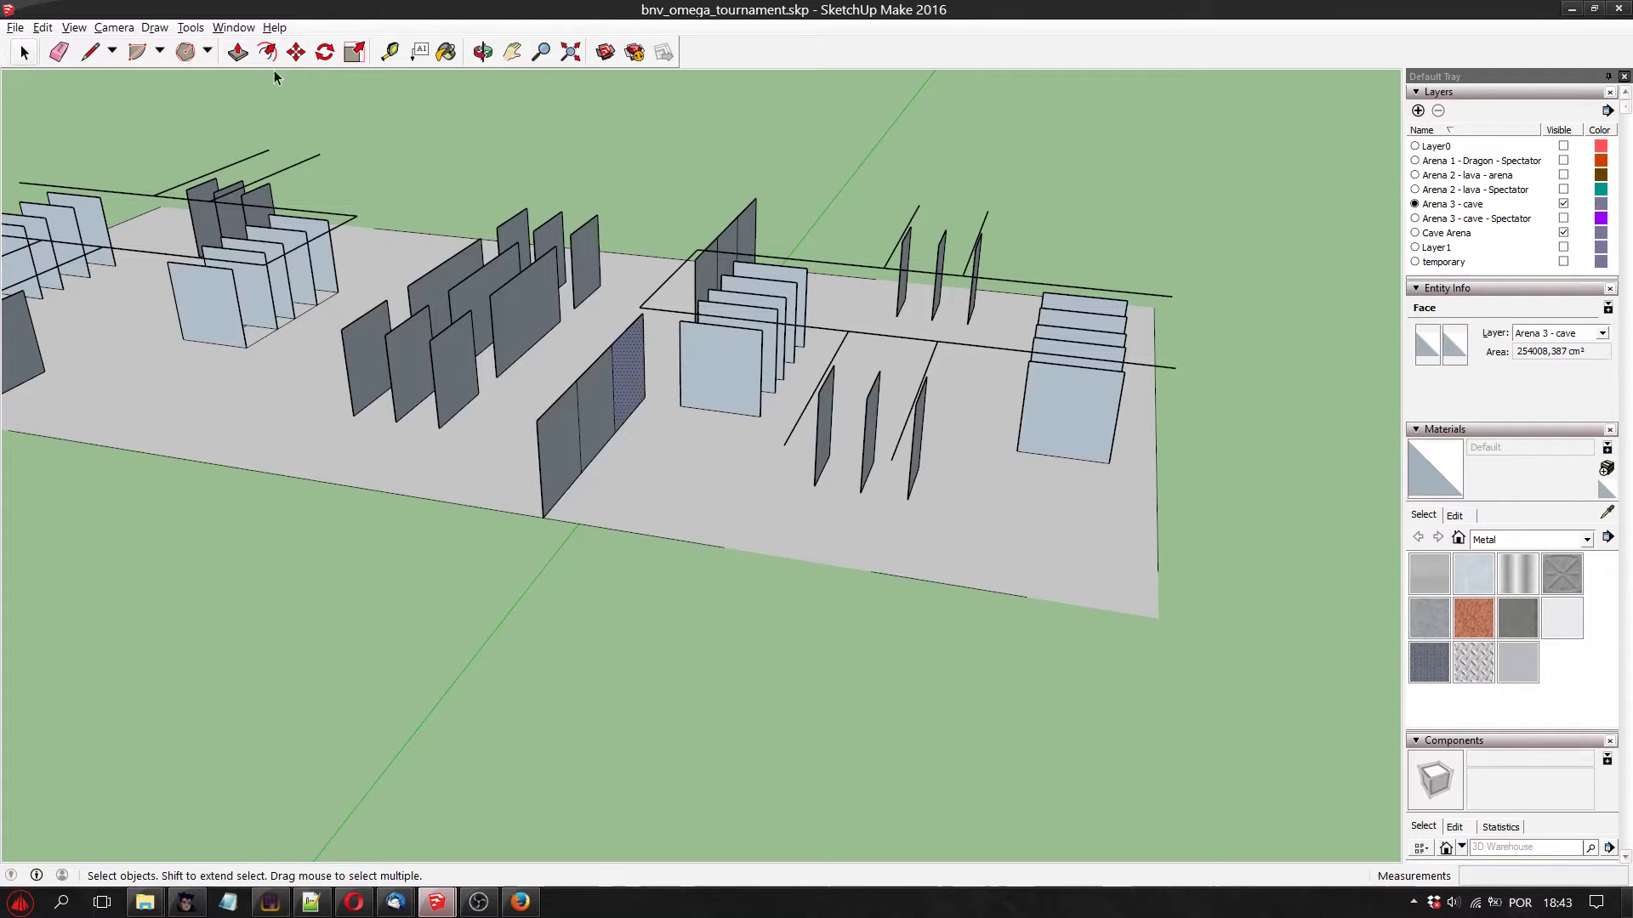
pyautogui.press('m')
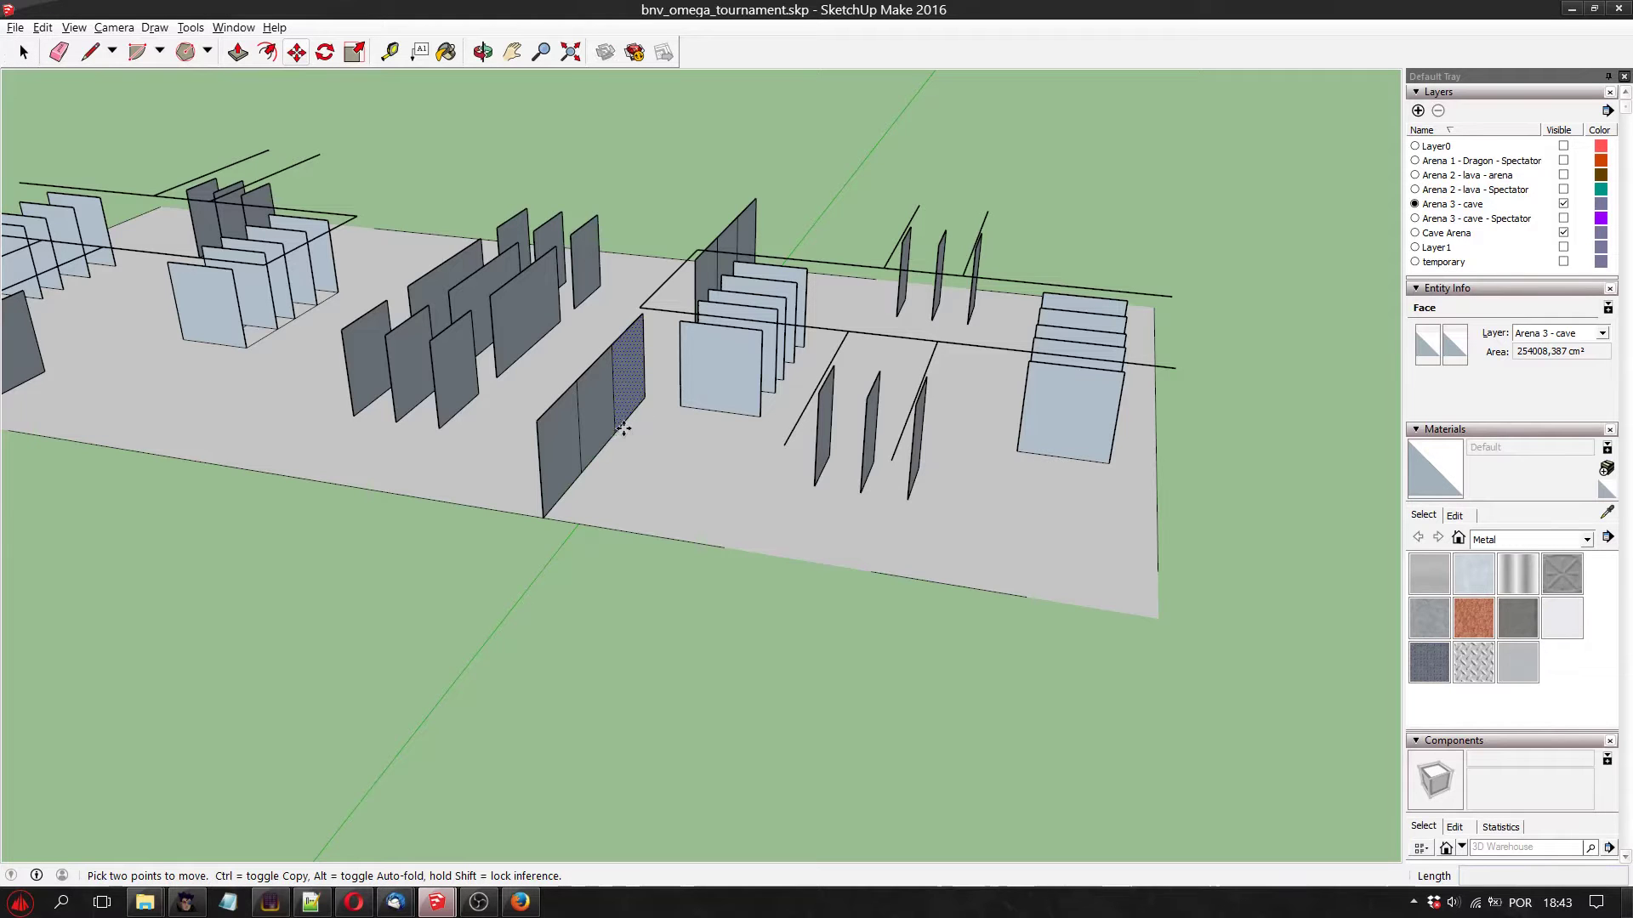
pyautogui.click(623, 428)
pyautogui.press('Escape')
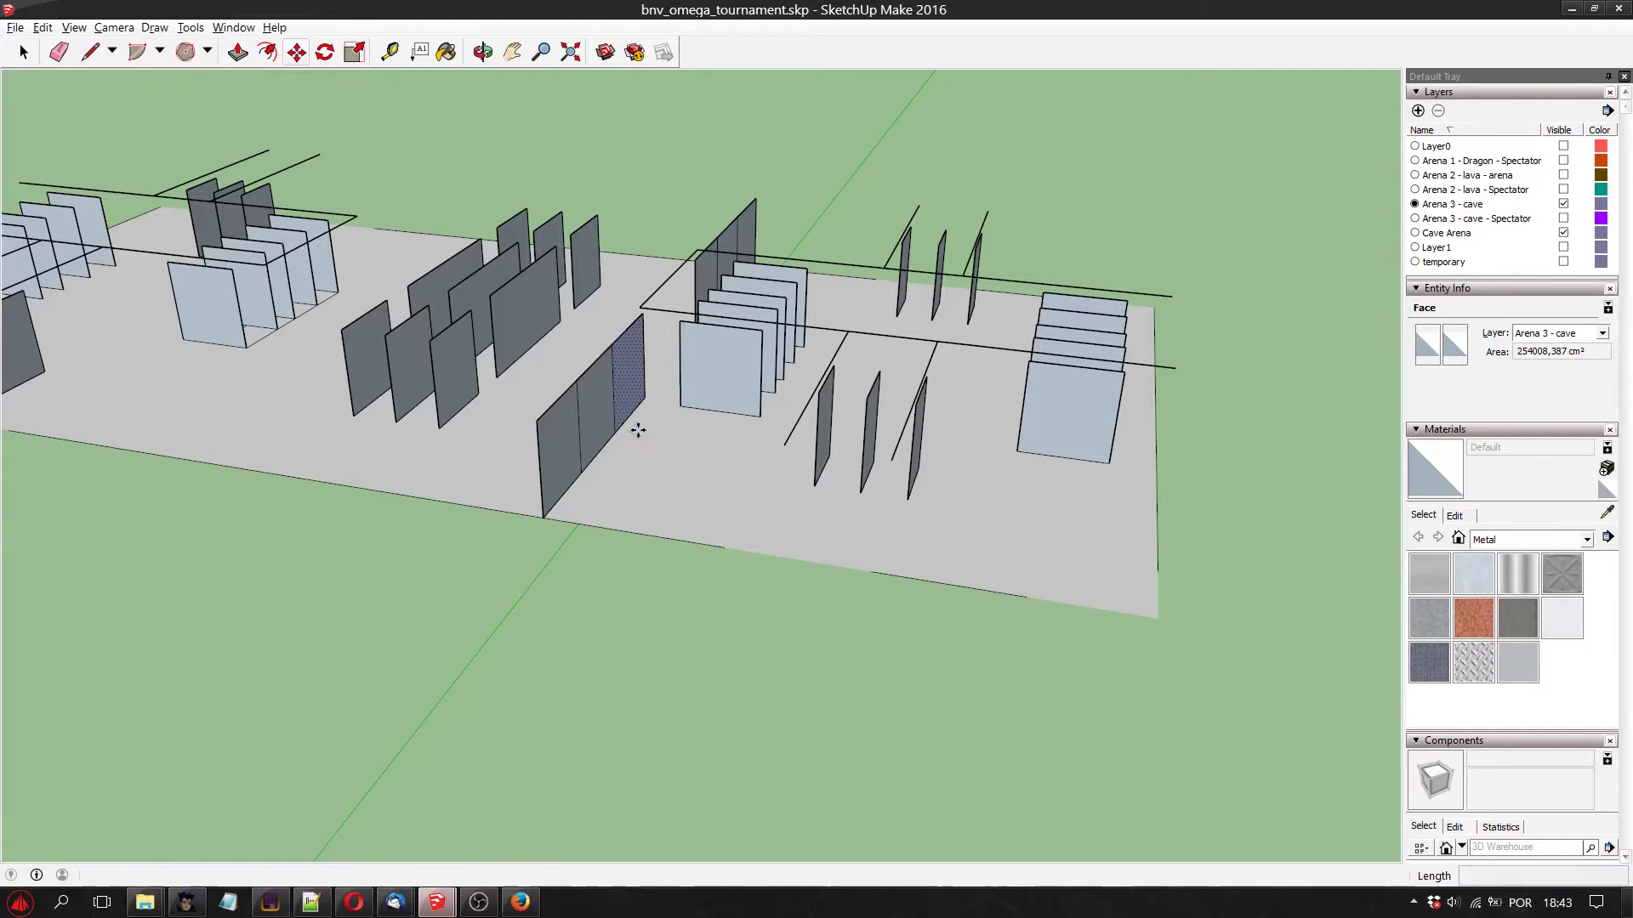
pyautogui.keyDown('ctrl'); pyautogui.click(620, 427); pyautogui.keyUp('ctrl')
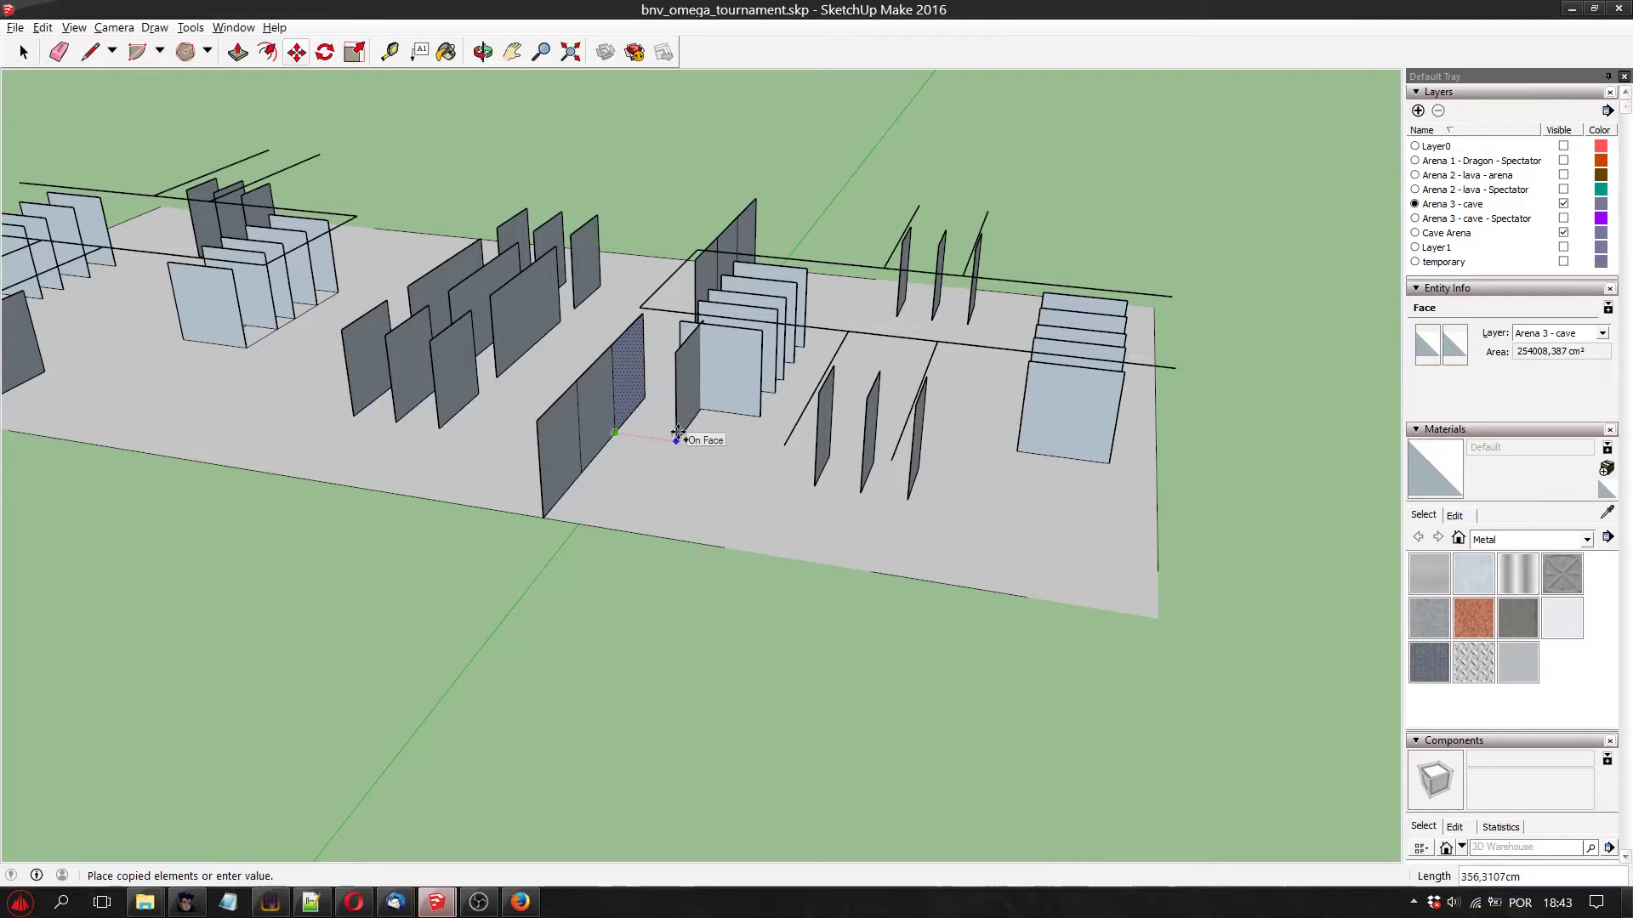
pyautogui.click(676, 439)
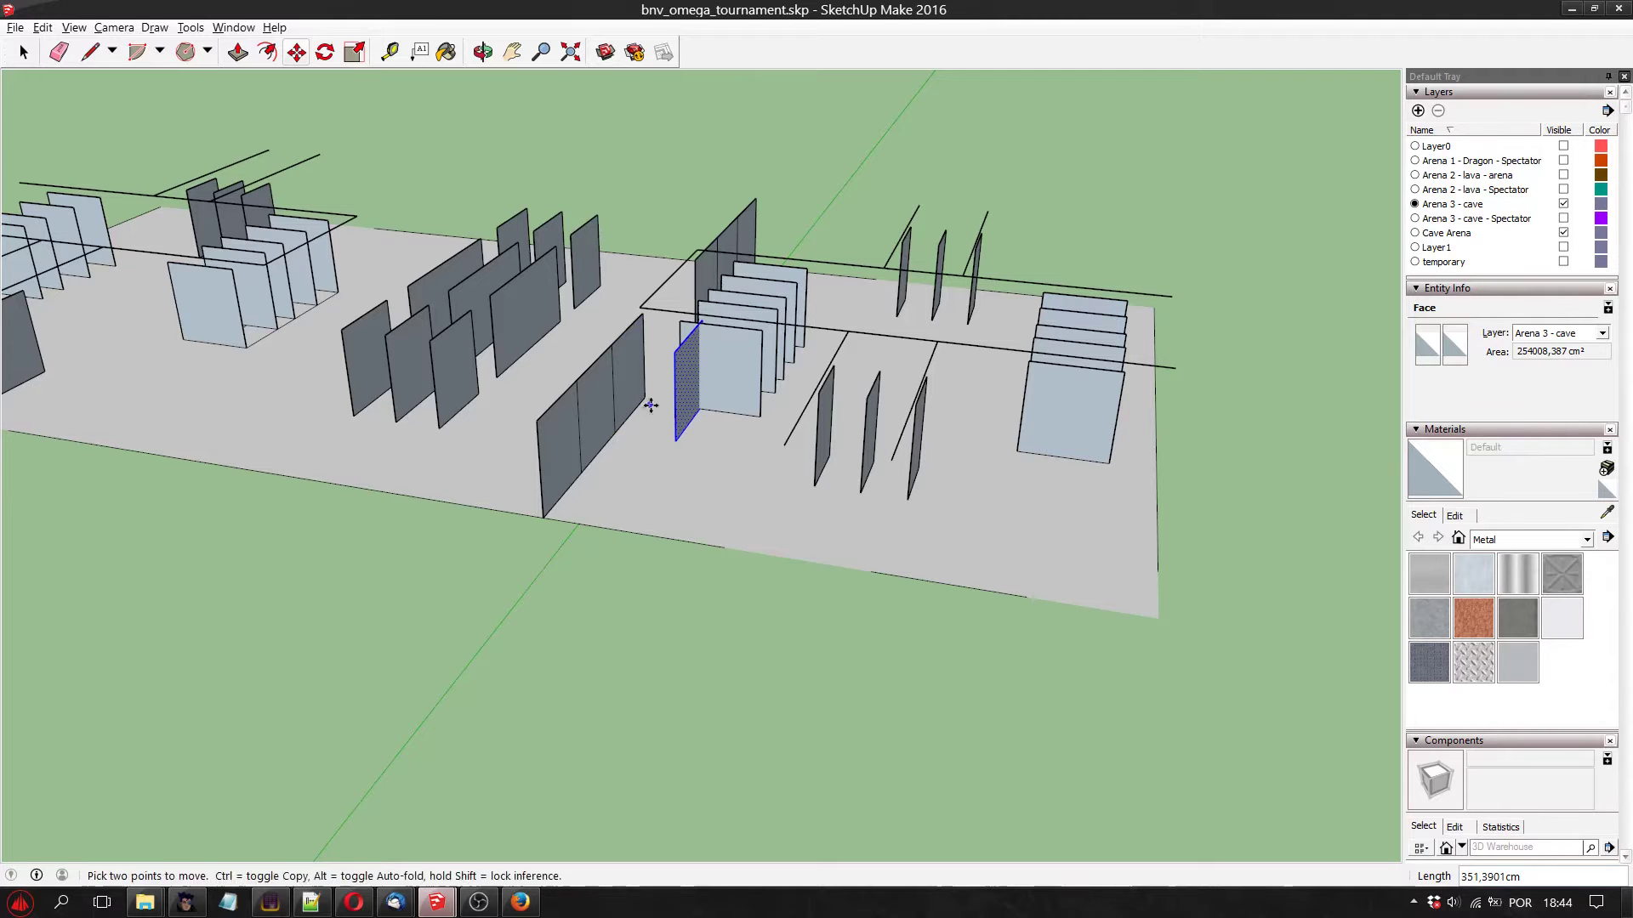
pyautogui.click(482, 52)
pyautogui.moveTo(499, 127); pyautogui.dragTo(598, 312)
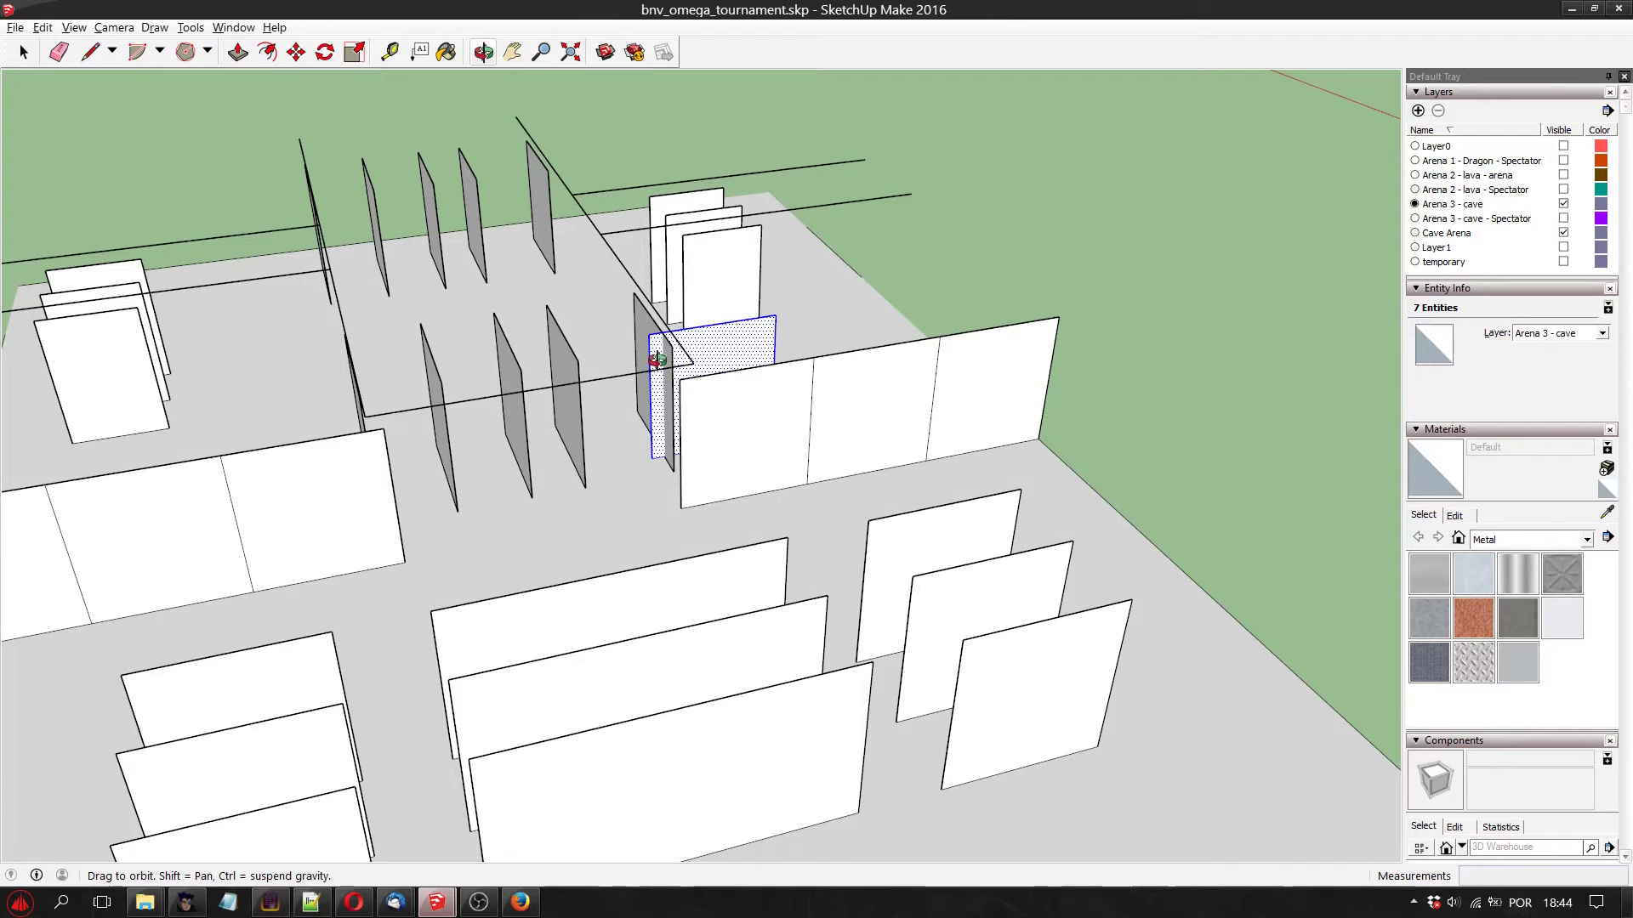
# Delete the panel copy behind the wall
pyautogui.press('Delete')
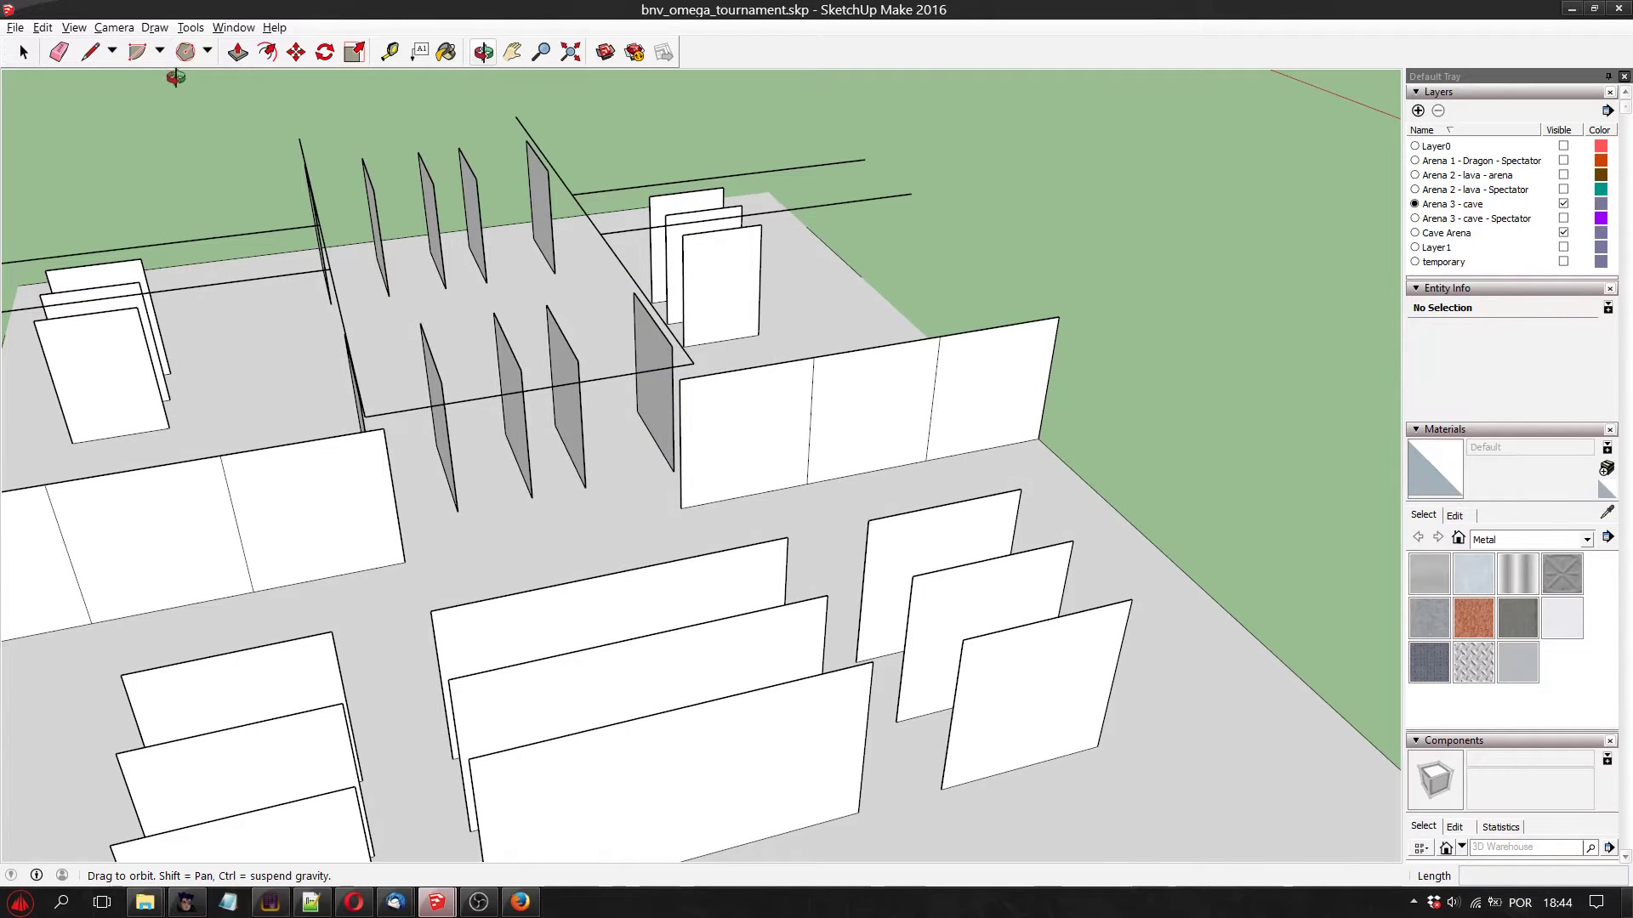
# Draw a vertical line about 574 cm long from the overhead outline's corner down to the wall's base beside the opening
pyautogui.moveTo(175, 77); pyautogui.dragTo(503, 321)
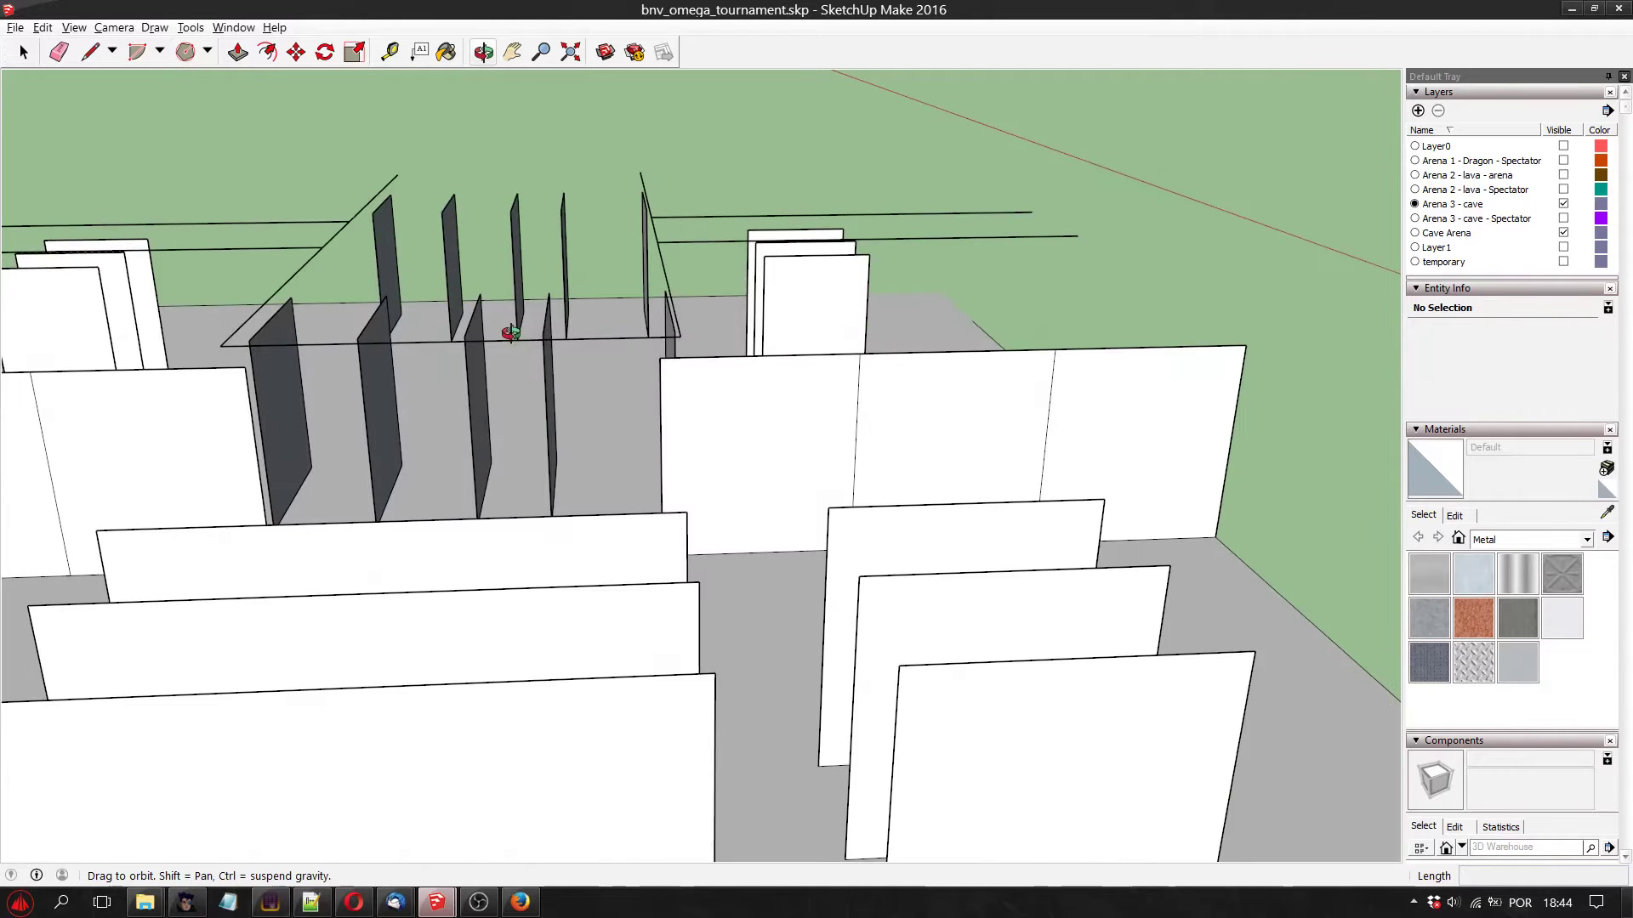
pyautogui.click(89, 52)
pyautogui.click(678, 336)
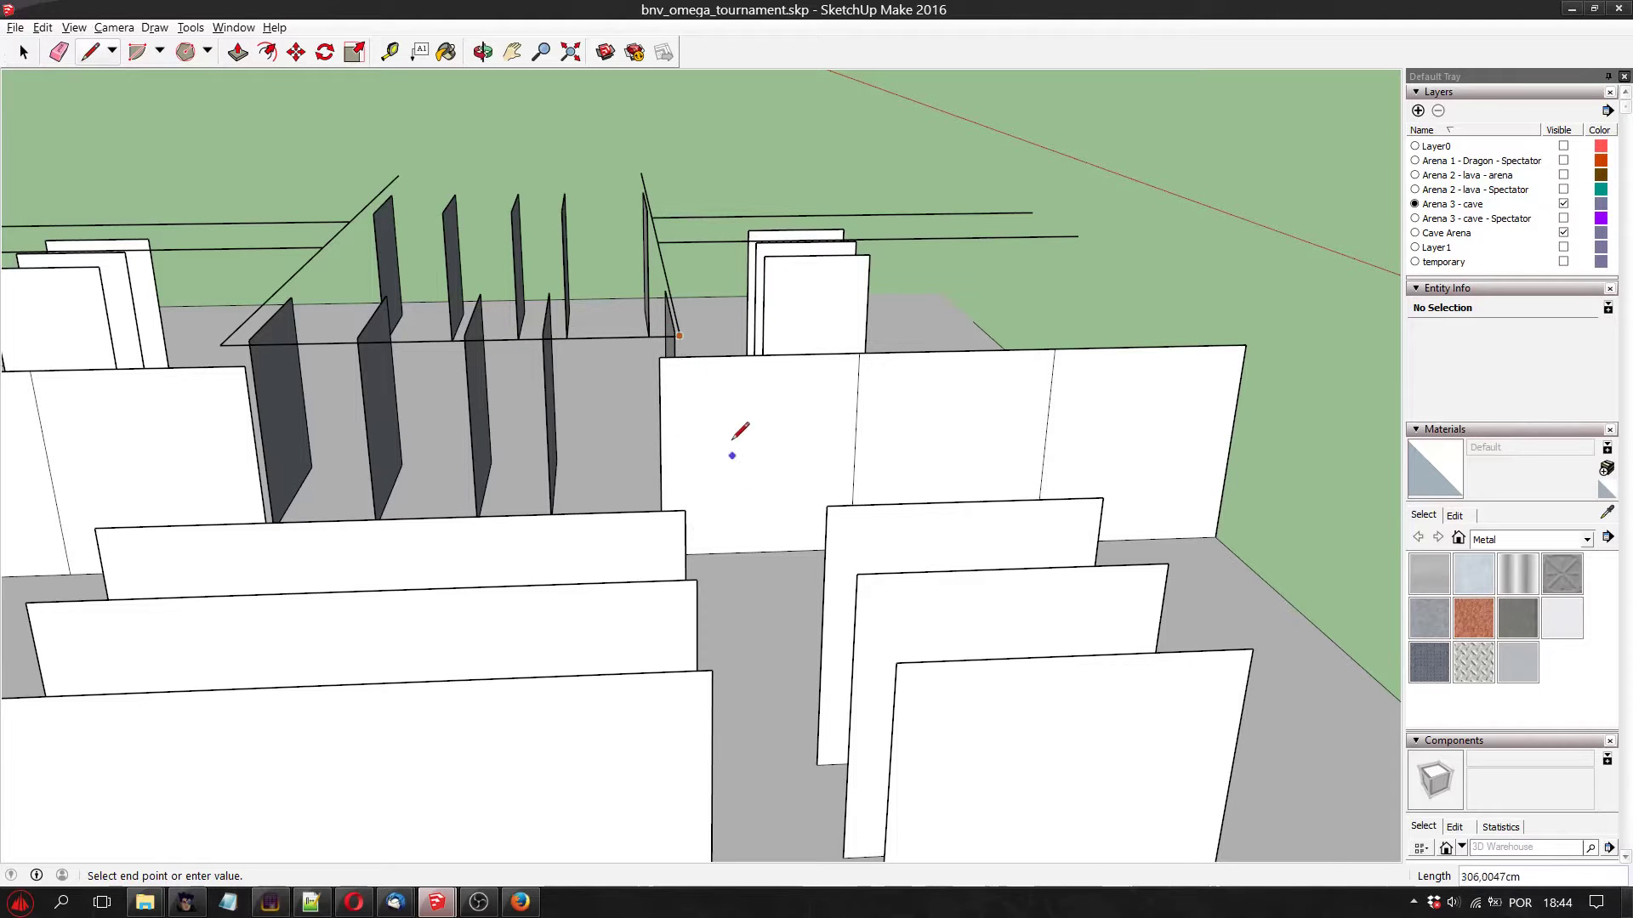
pyautogui.scroll(4, 732, 439)
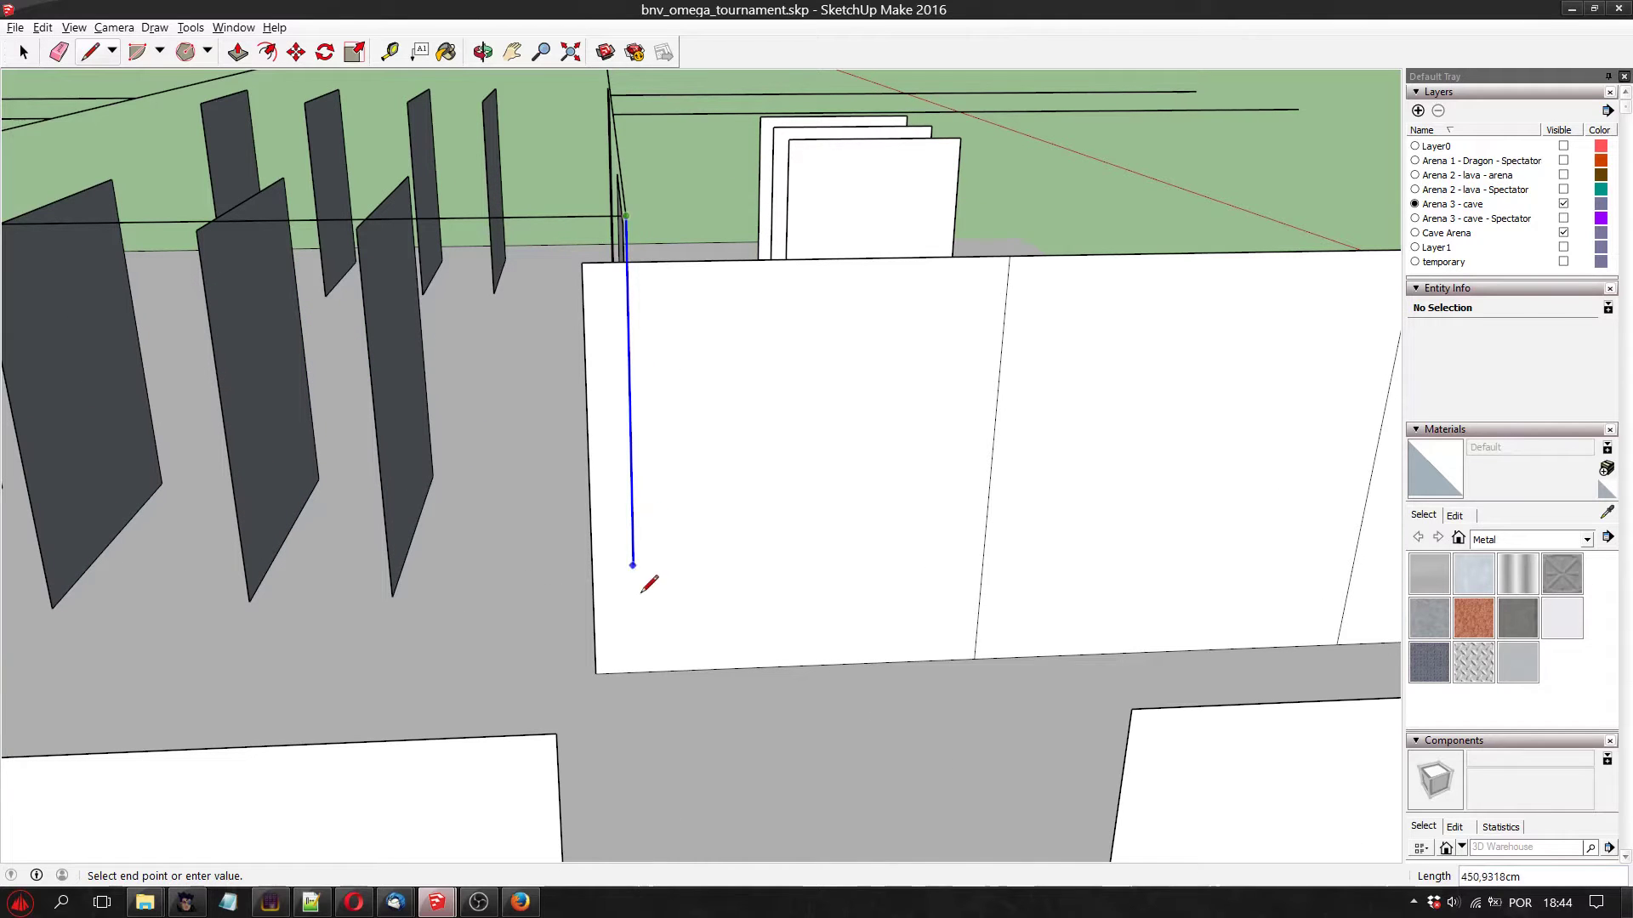
pyautogui.click(635, 672)
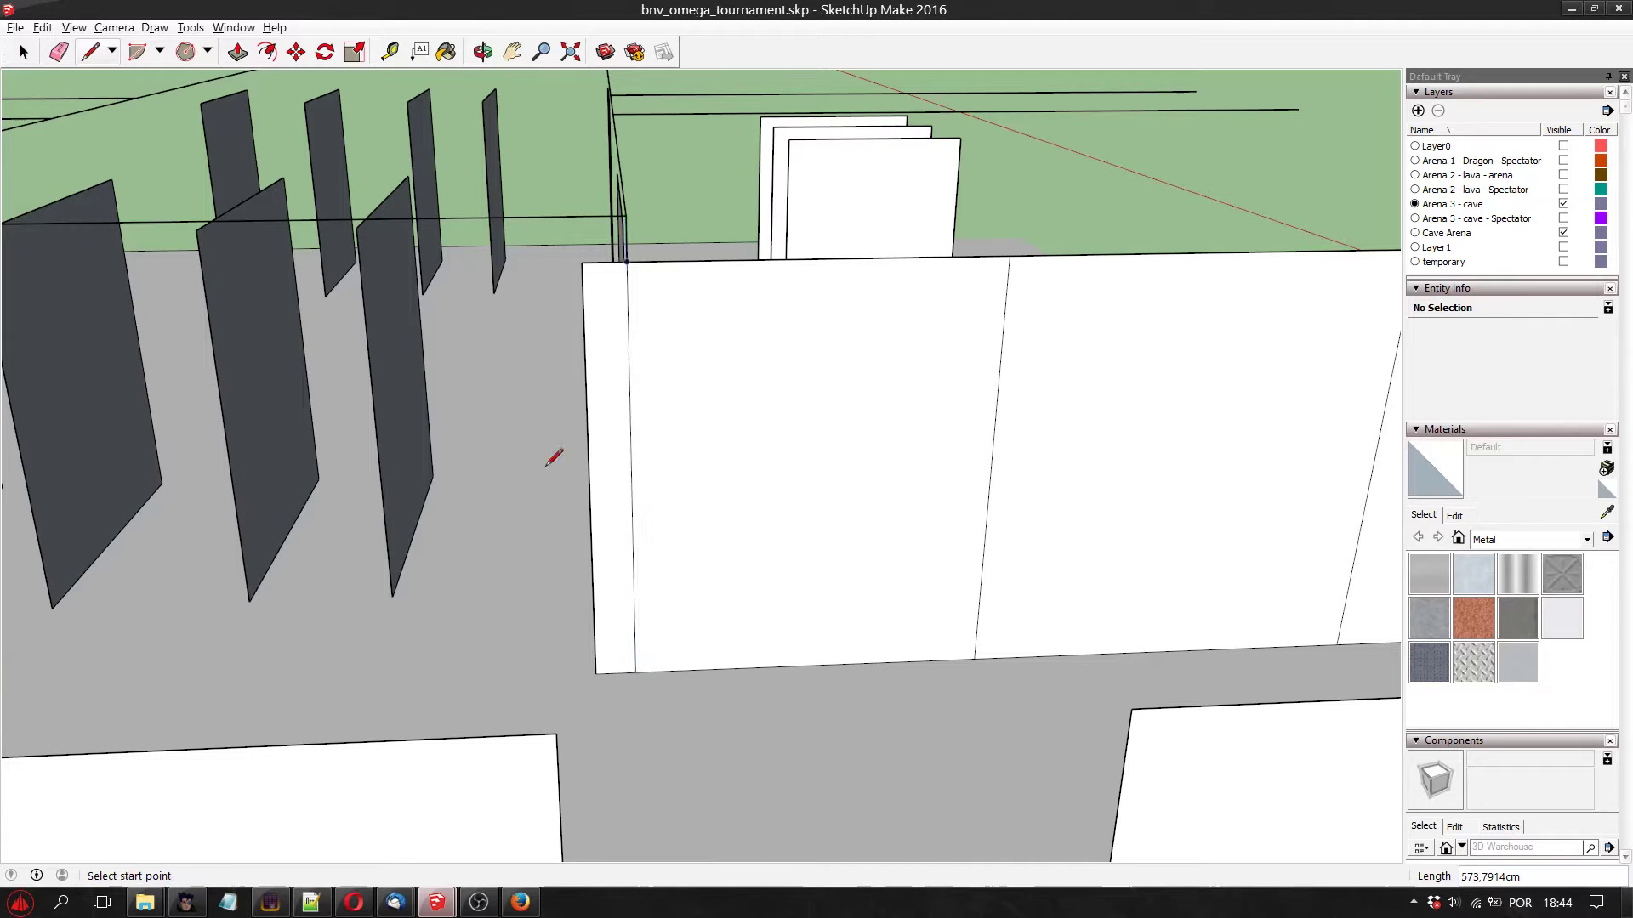
pyautogui.press('space')
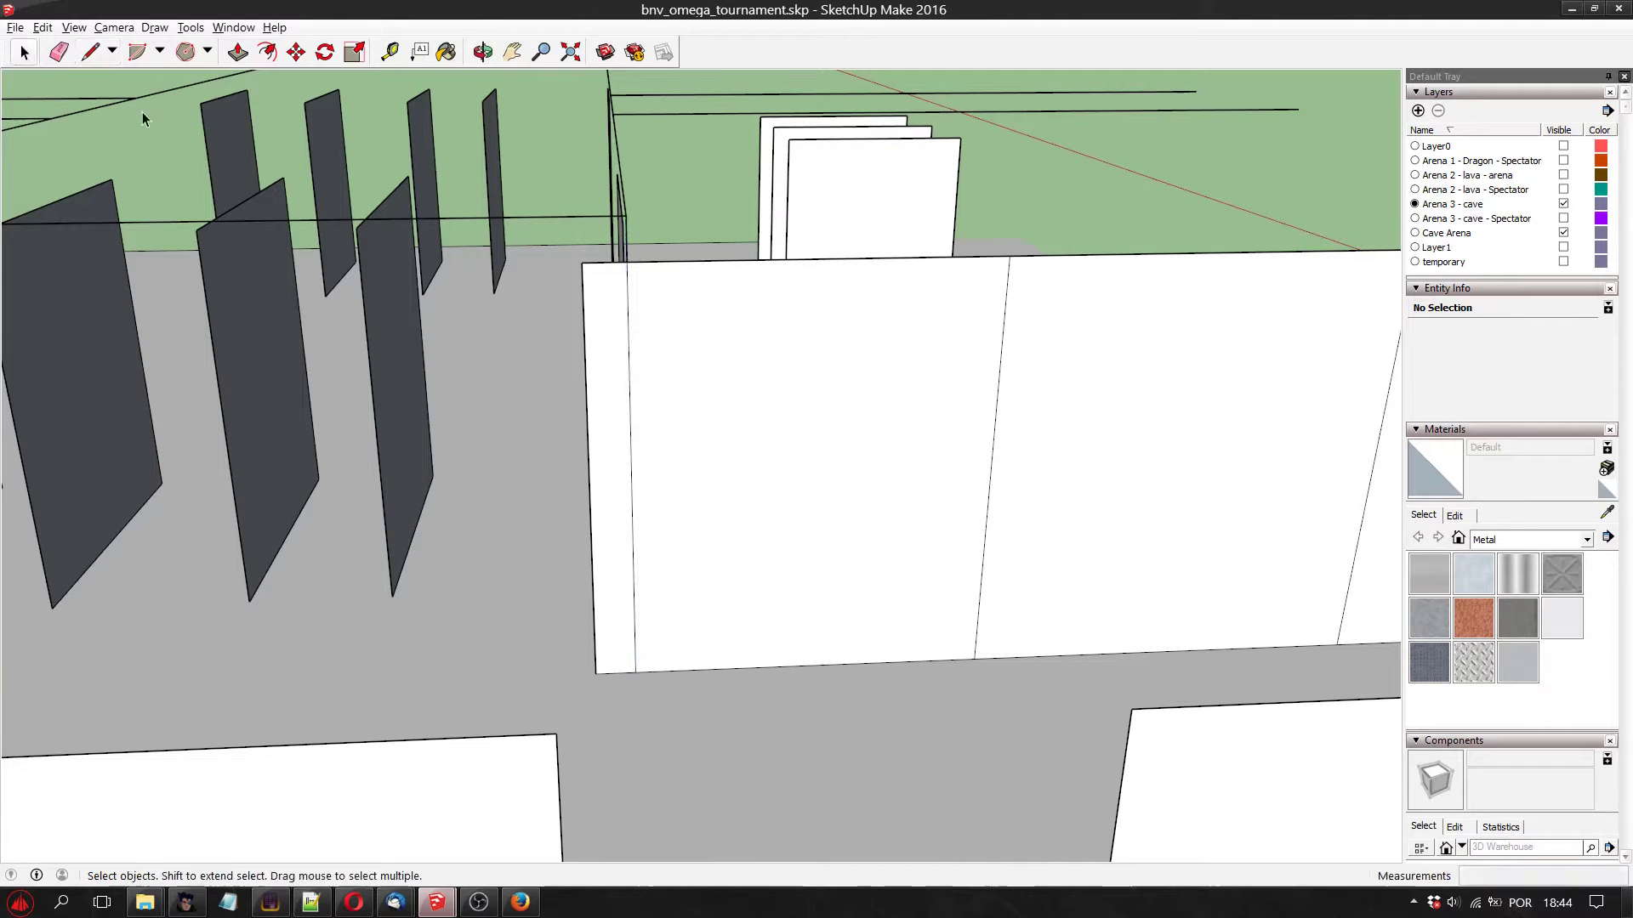
# Delete the narrow wall strip between the new vertical line and the opening, including its outer side edge
pyautogui.click(613, 387)
pyautogui.press('Delete')
pyautogui.click(588, 343)
pyautogui.click(587, 338)
pyautogui.press('Delete')
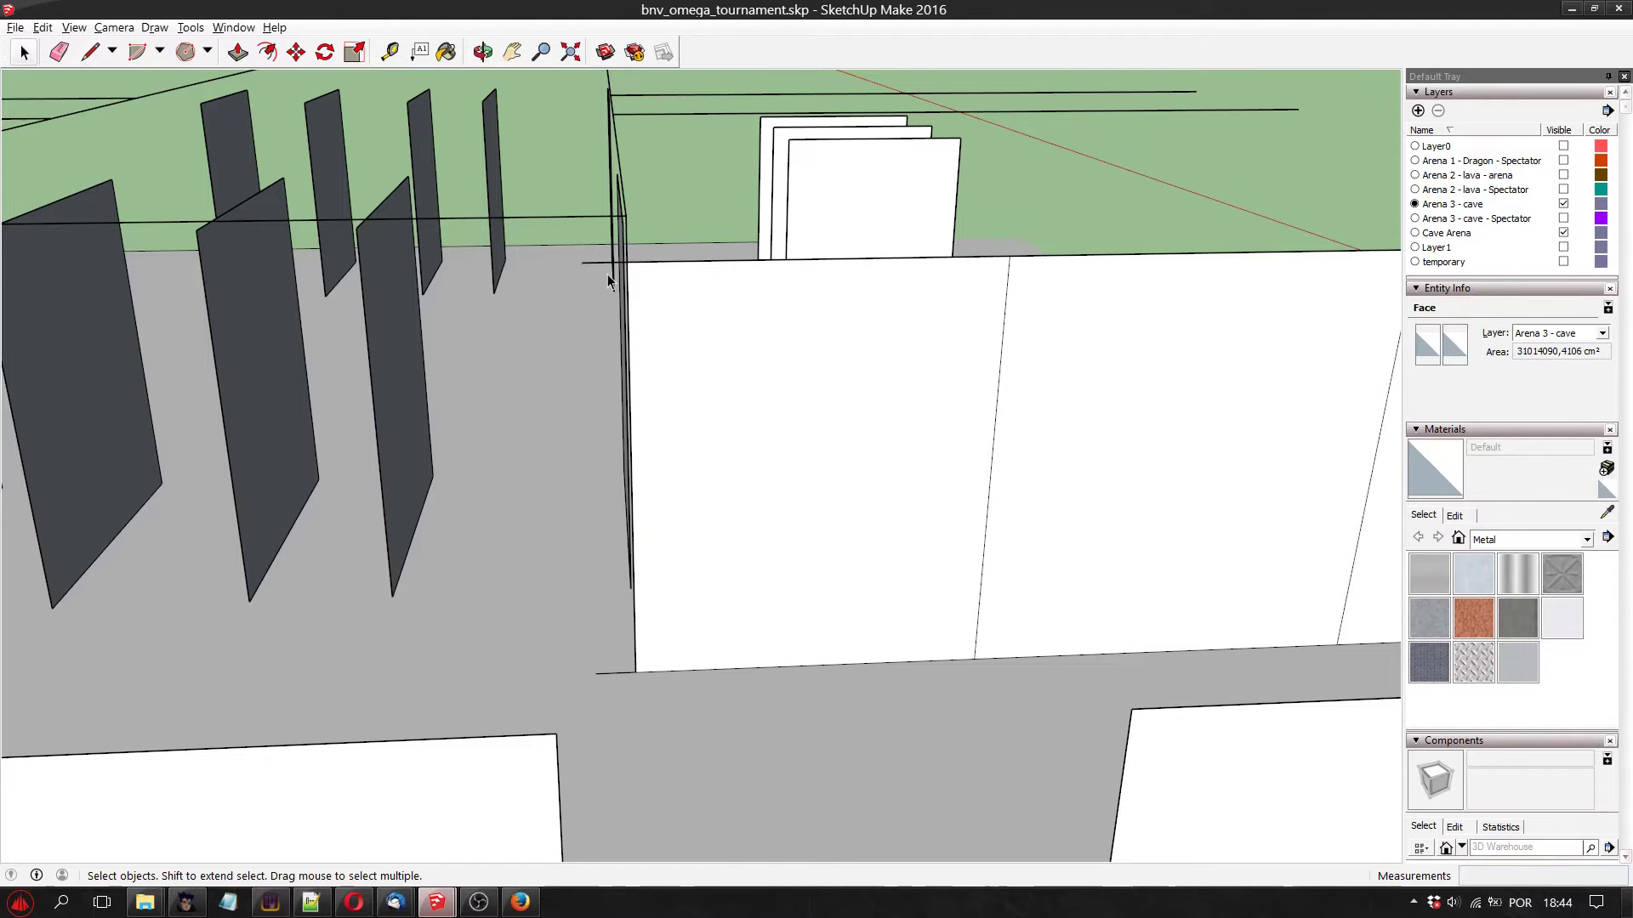
# Delete the leftover edge stubs at the top and base of the removed wall strip
pyautogui.click(616, 273)
pyautogui.click(633, 249)
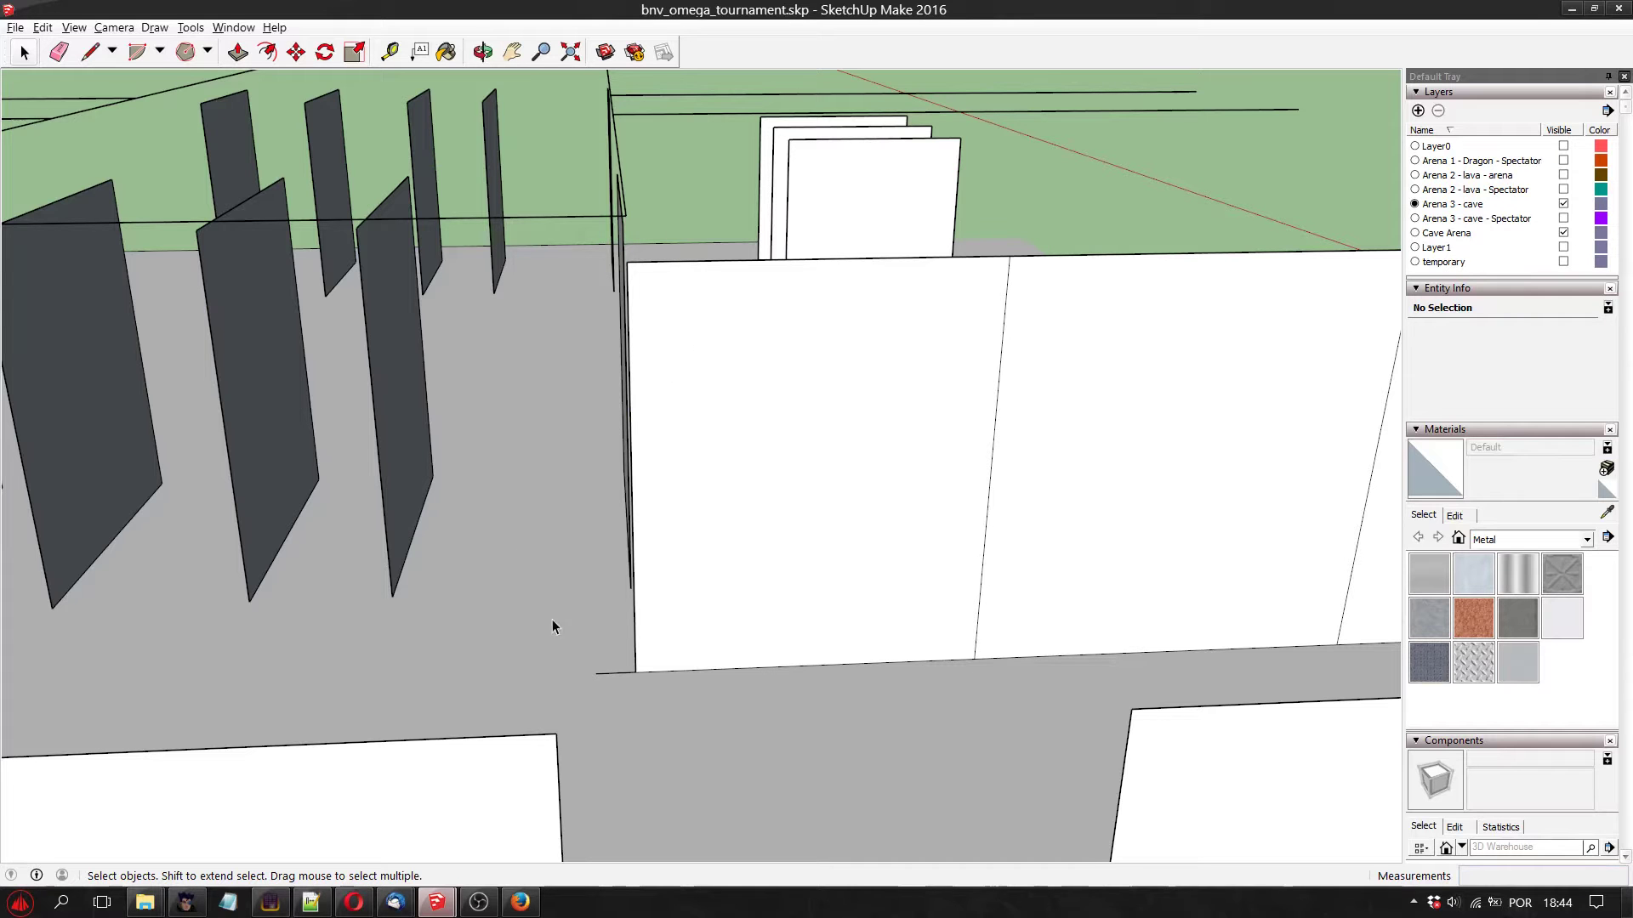
pyautogui.click(628, 668)
pyautogui.click(630, 674)
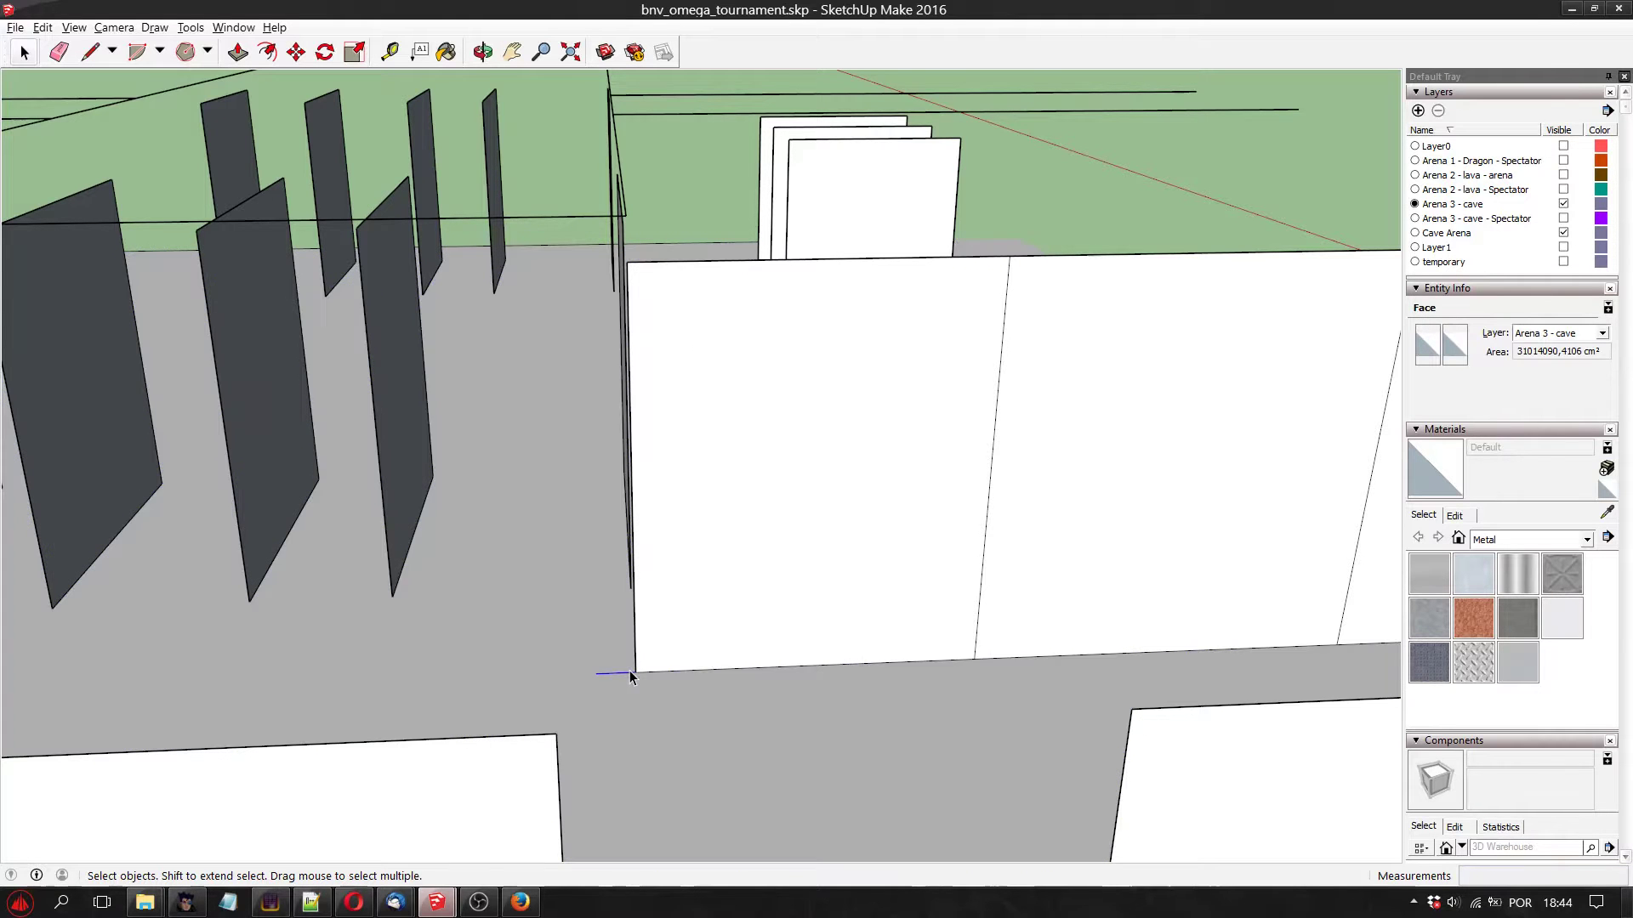
pyautogui.press('Delete')
# Trim the opposite wall section back to the overhead outline's corner, removing its narrow end strip and leftover edges
pyautogui.scroll(-5, 451, 226)
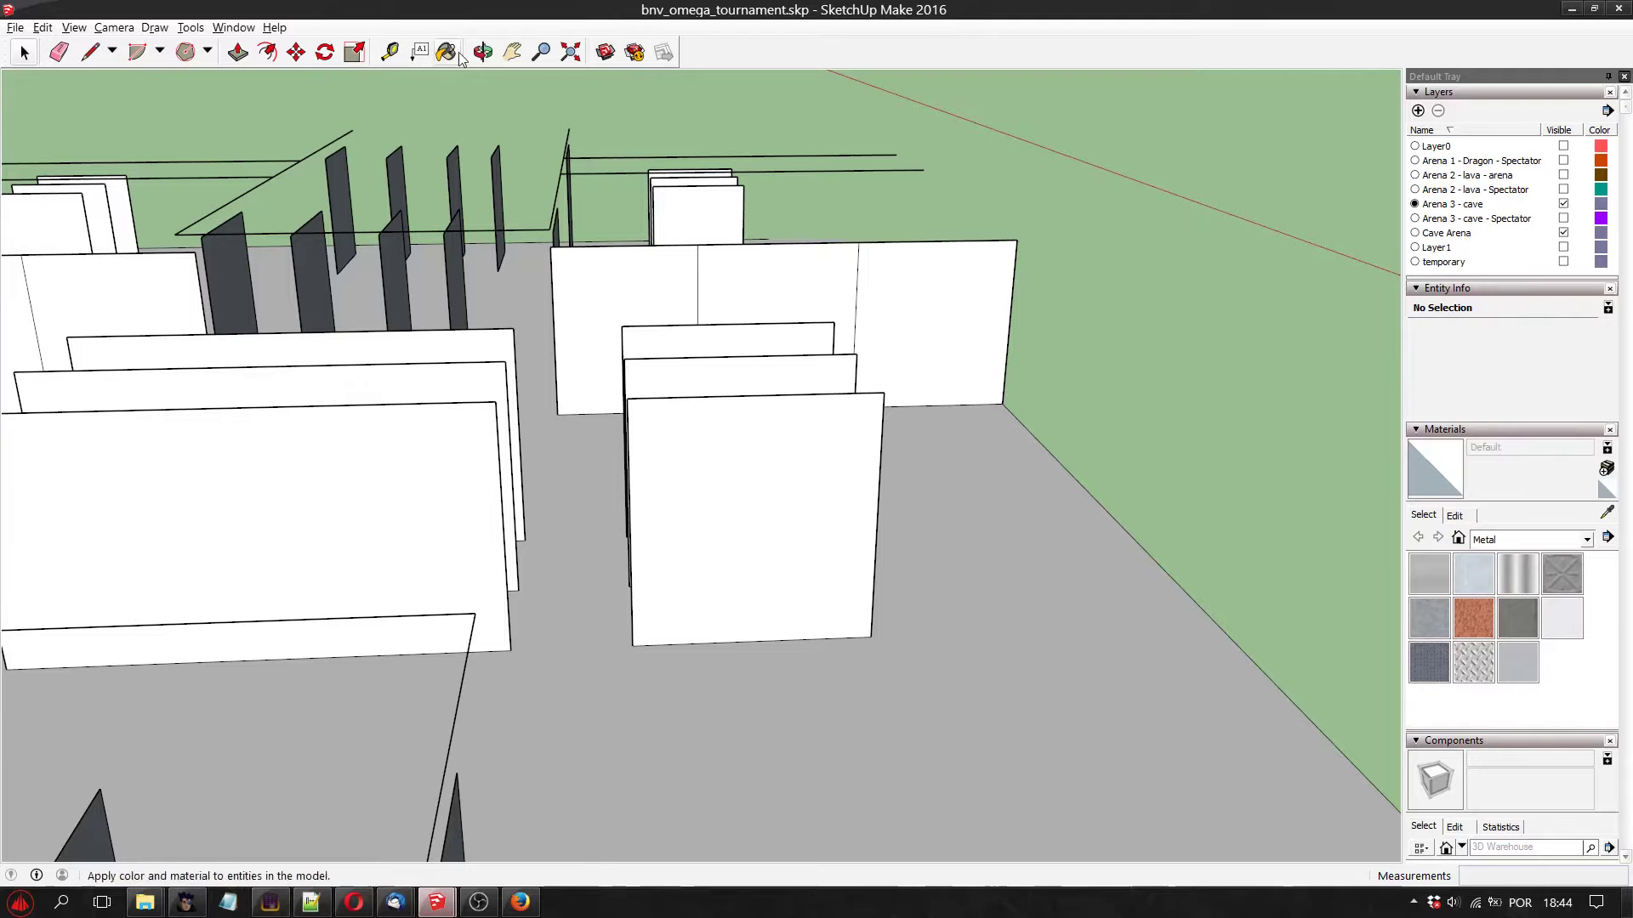
pyautogui.click(514, 53)
pyautogui.moveTo(442, 357); pyautogui.dragTo(646, 655)
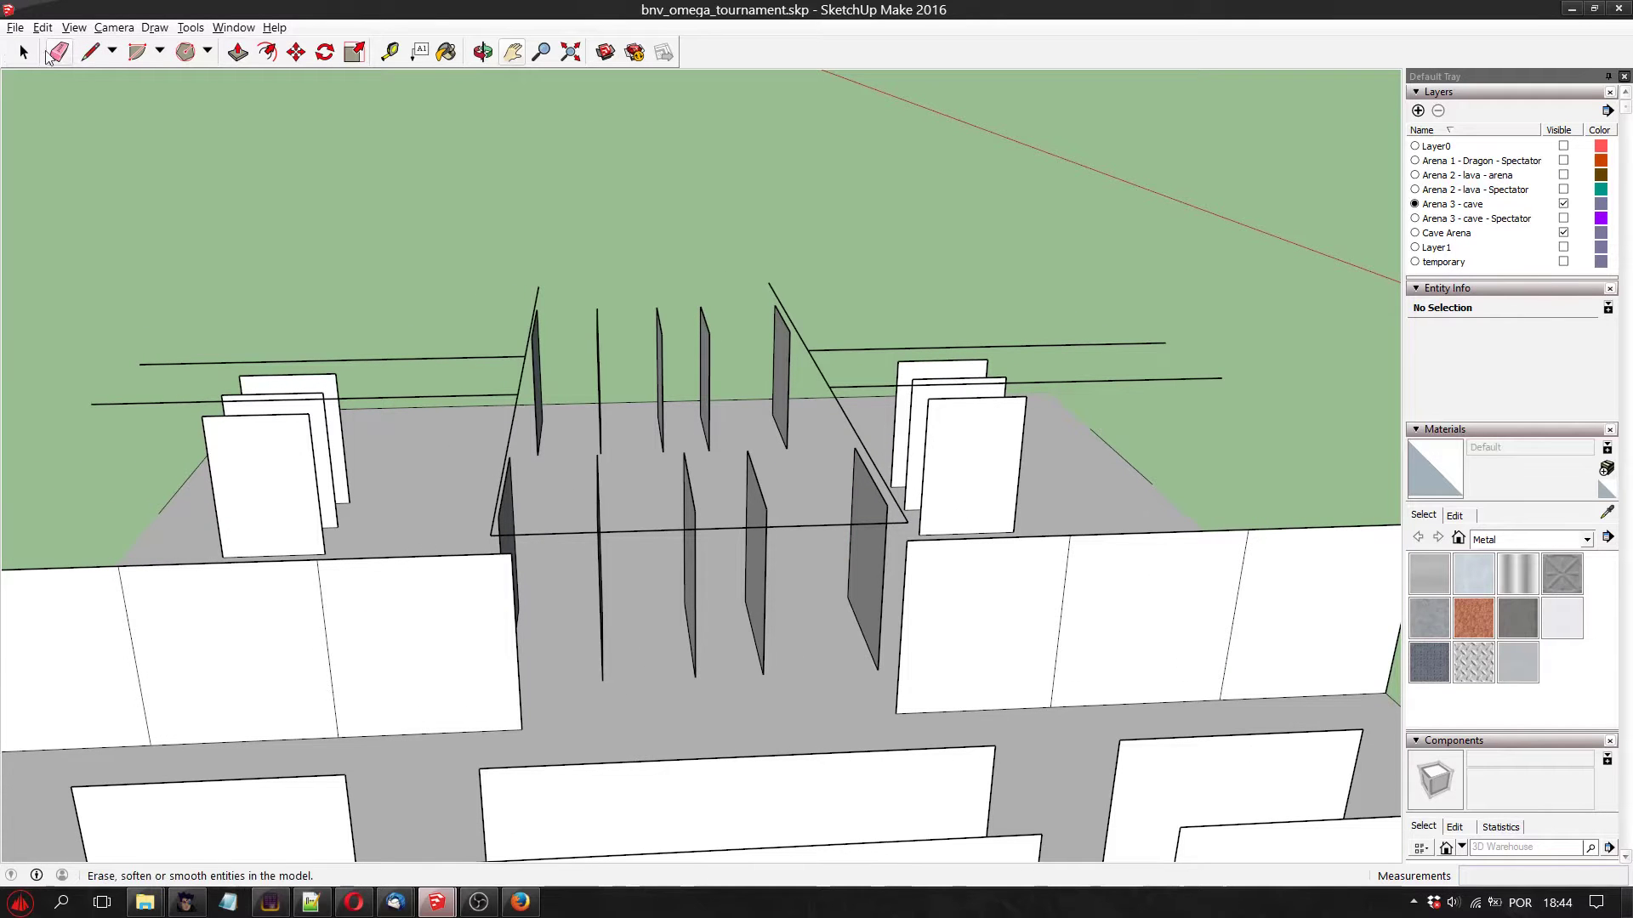
pyautogui.click(90, 52)
# Copy the wall panel beside the opening about 237 cm back, onto the near bottom corner of the adjacent crosswise panel
pyautogui.click(482, 52)
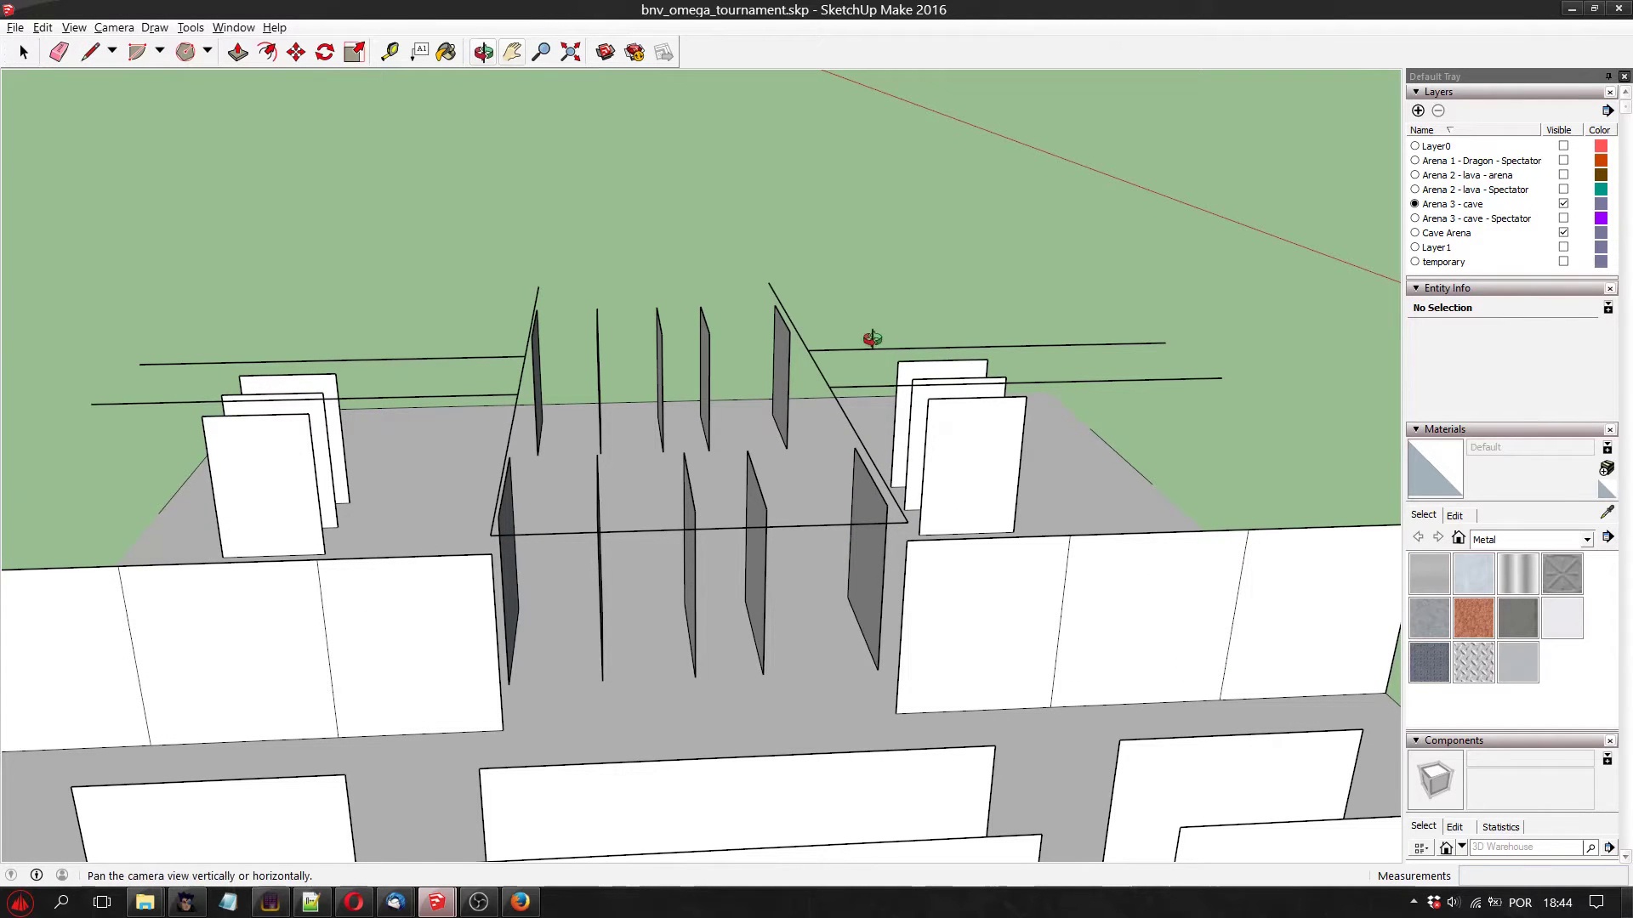
pyautogui.moveTo(868, 338); pyautogui.dragTo(443, 500)
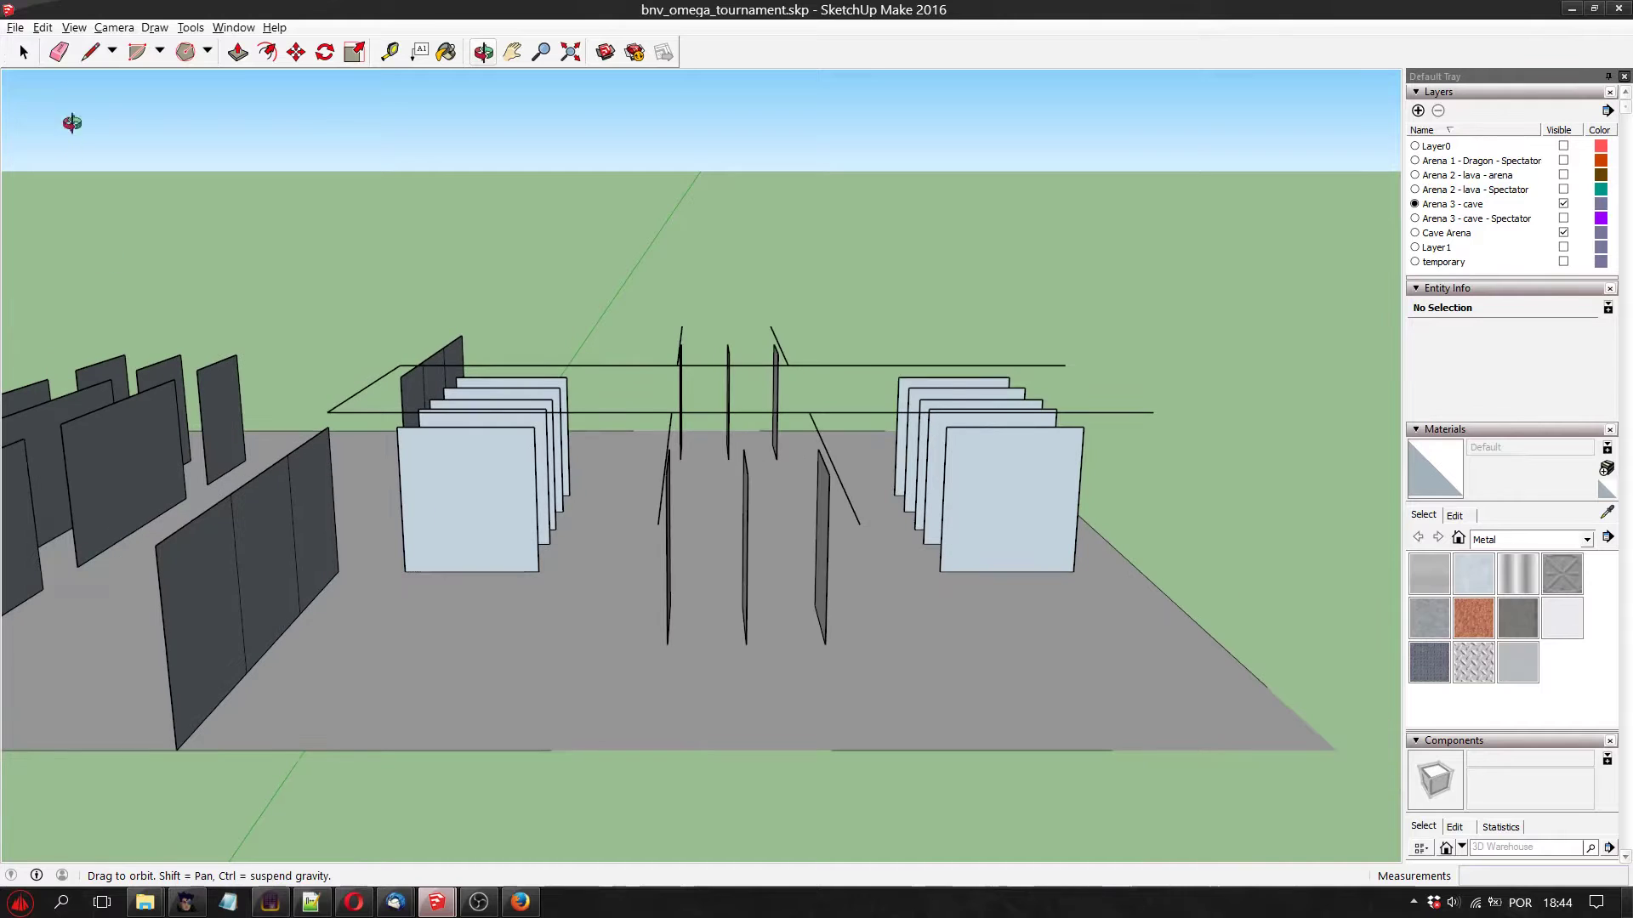
pyautogui.press('space')
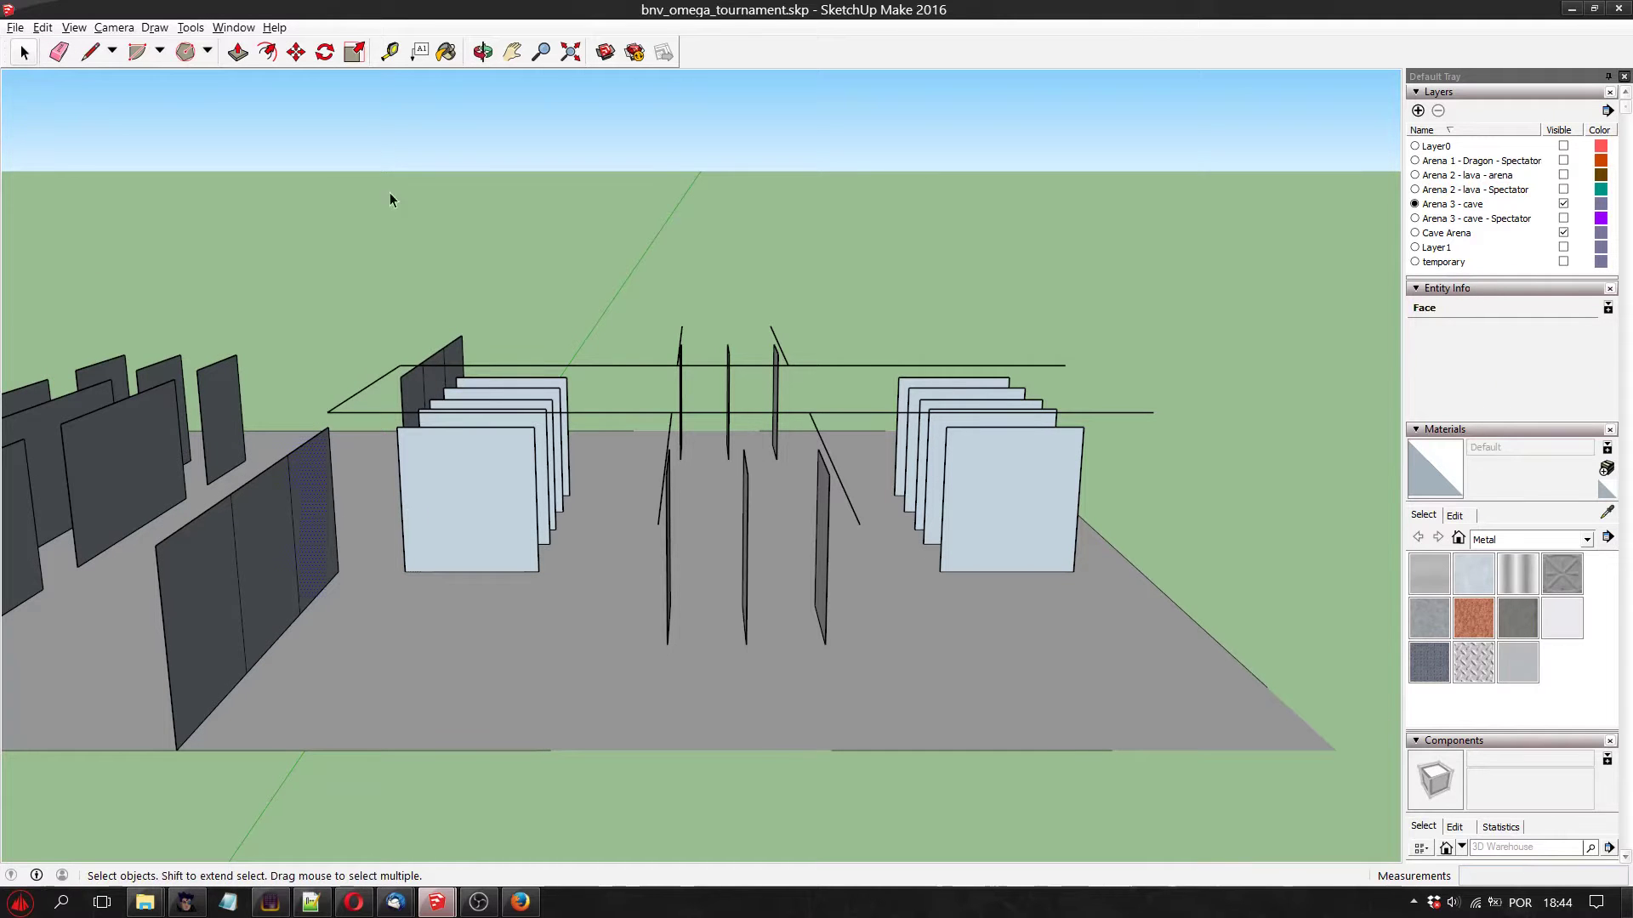
pyautogui.click(295, 53)
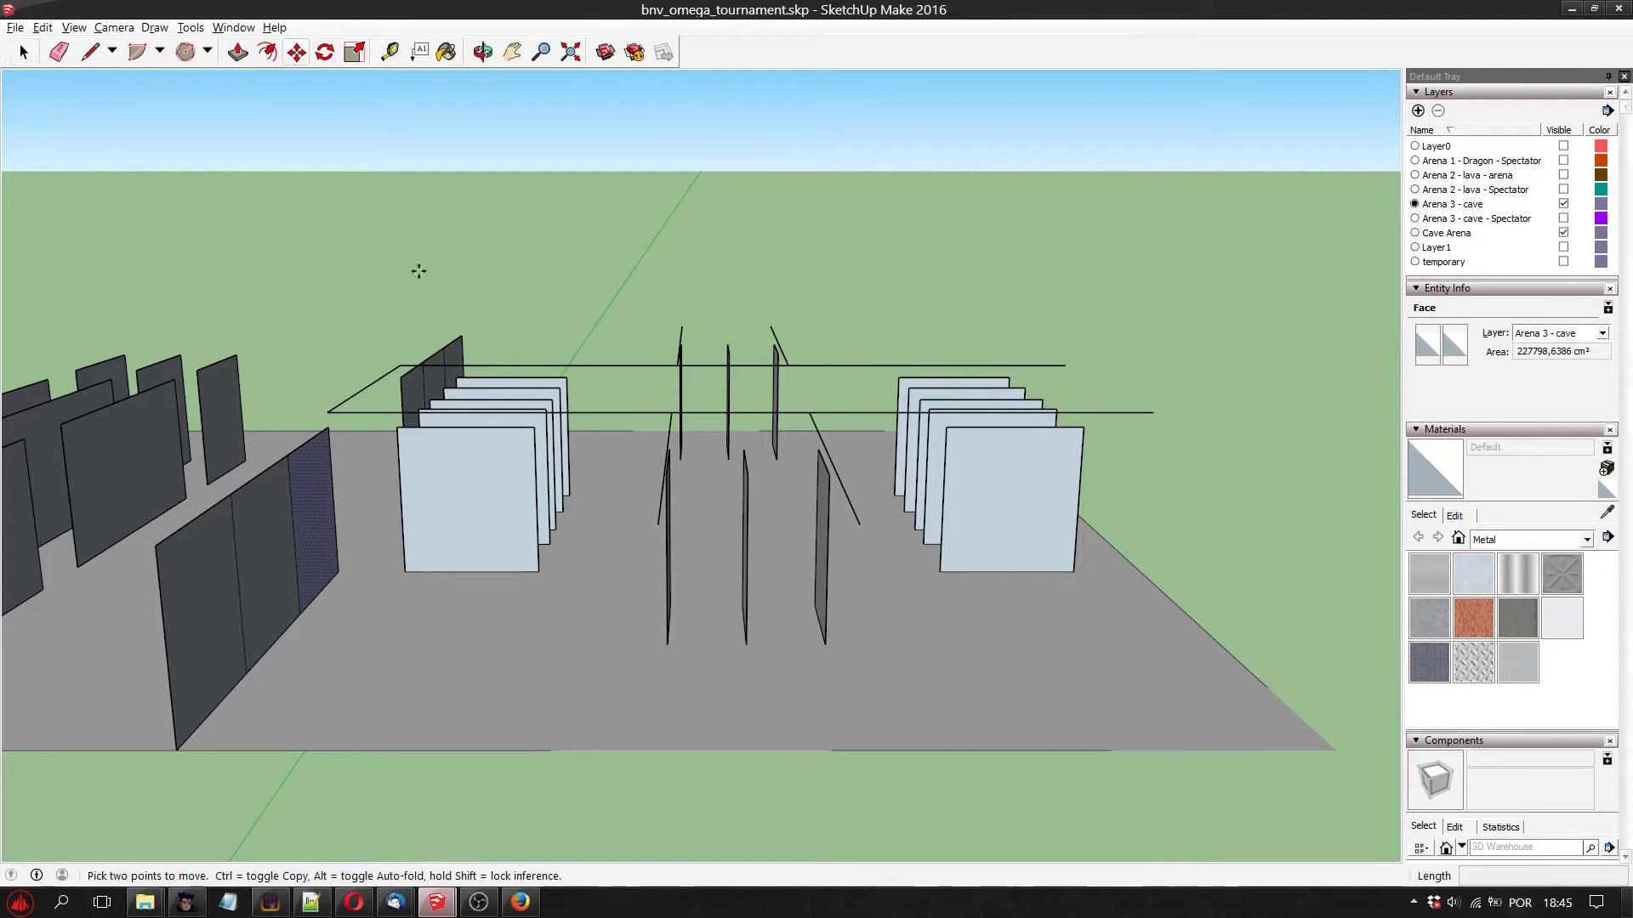
pyautogui.click(340, 570)
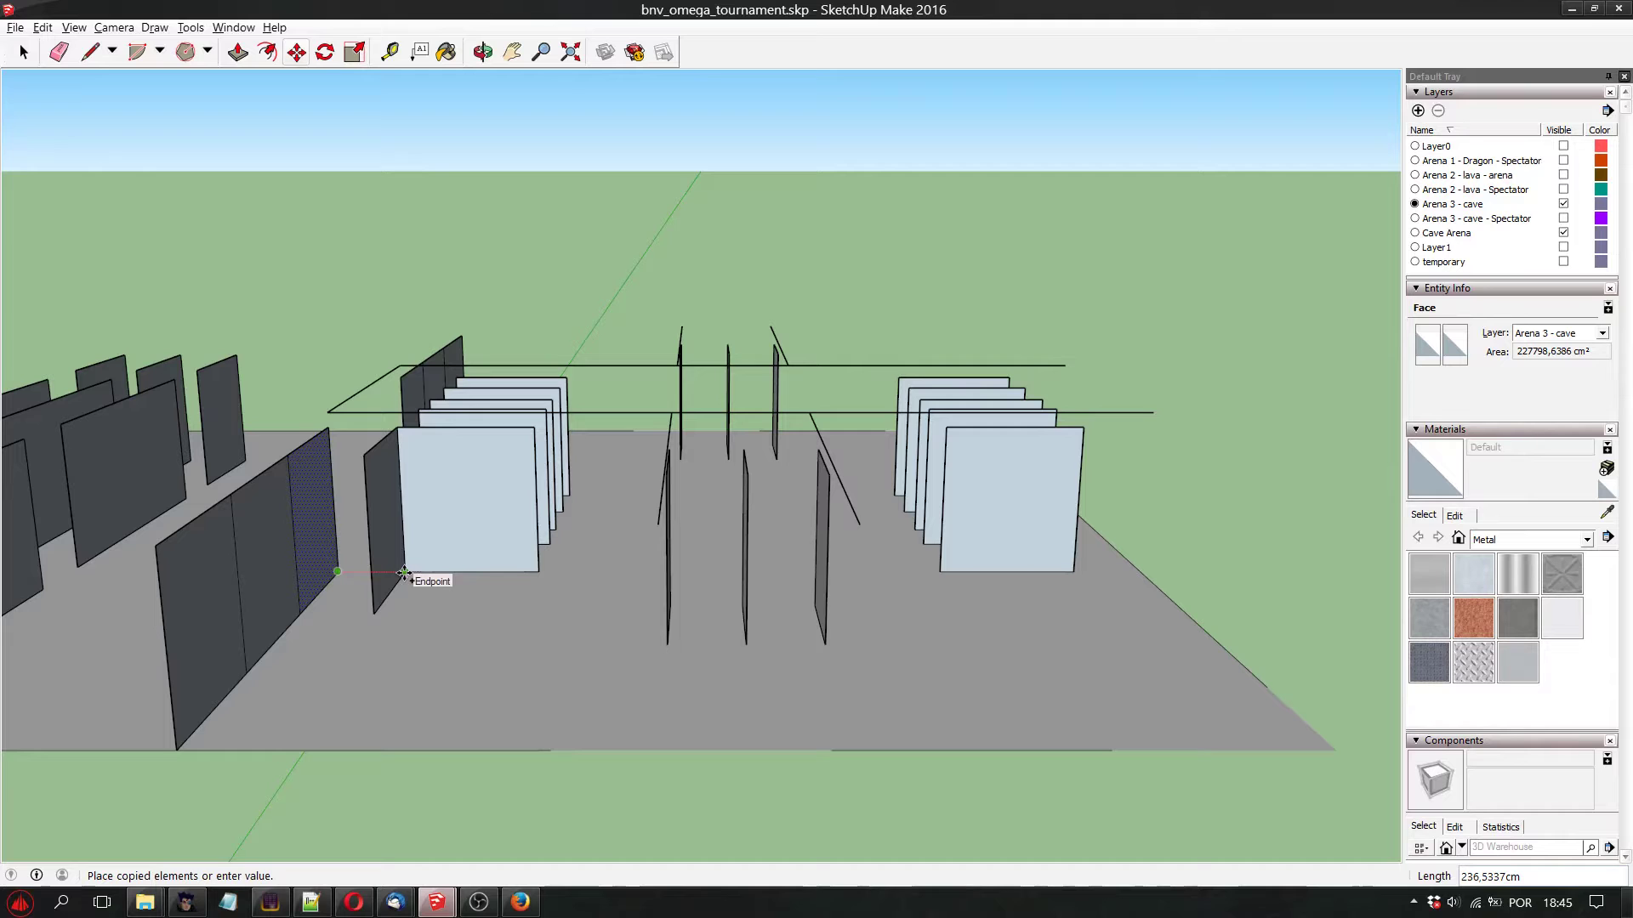
pyautogui.click(404, 574)
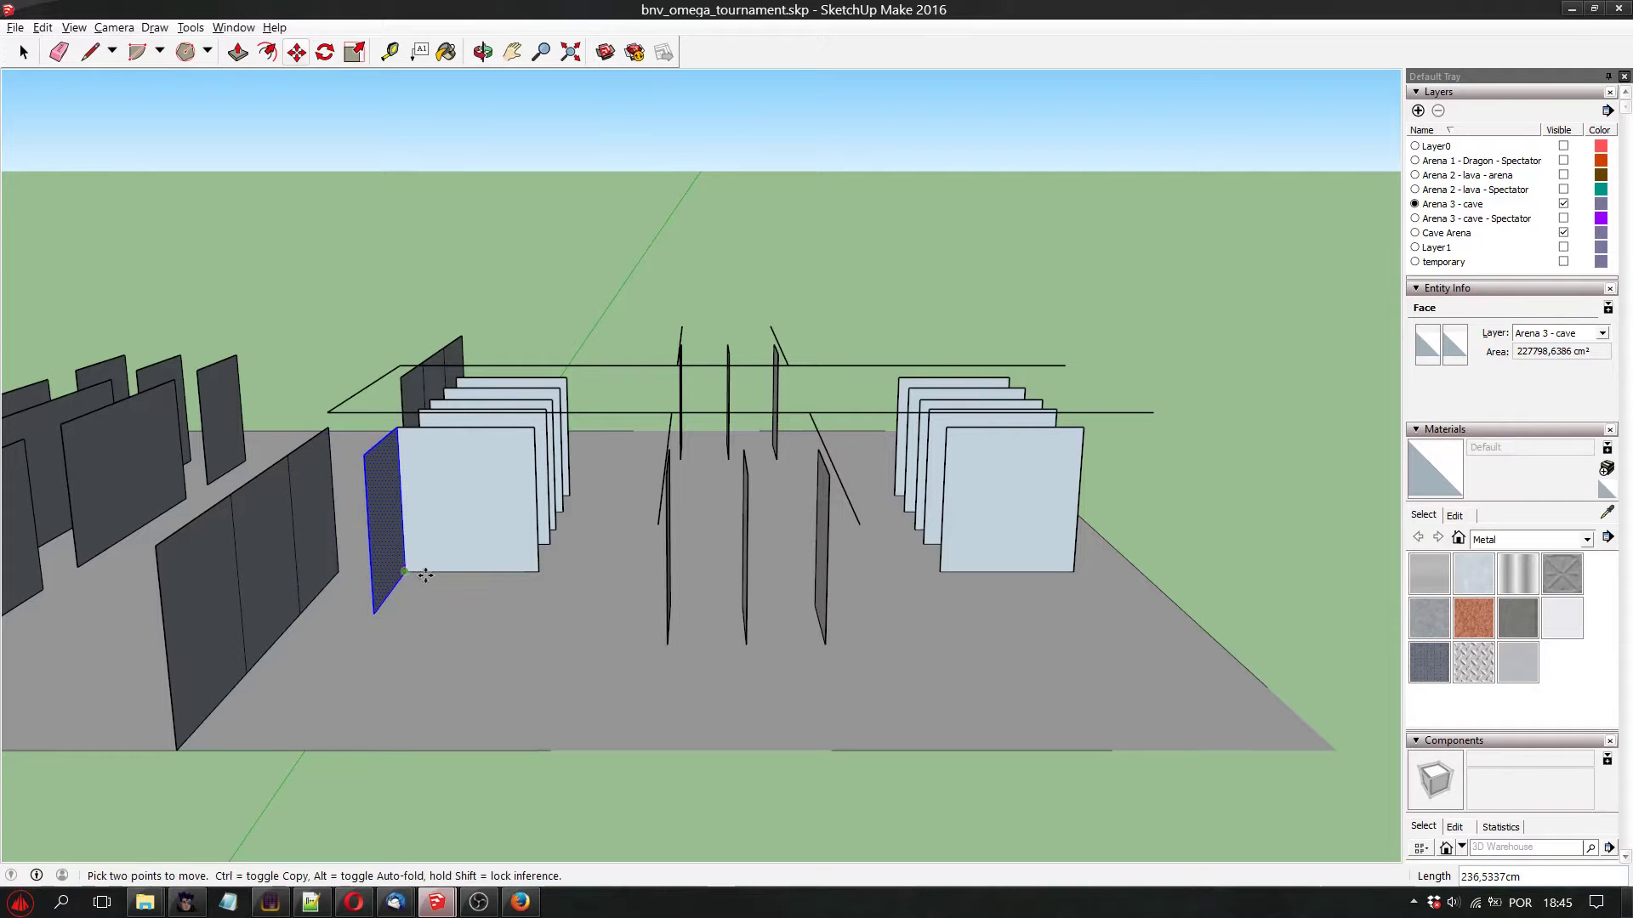
# Copy that panel three more times in line, to the crosswise panel's midpoint, its far corner and about 221 cm beyond
pyautogui.click(404, 573)
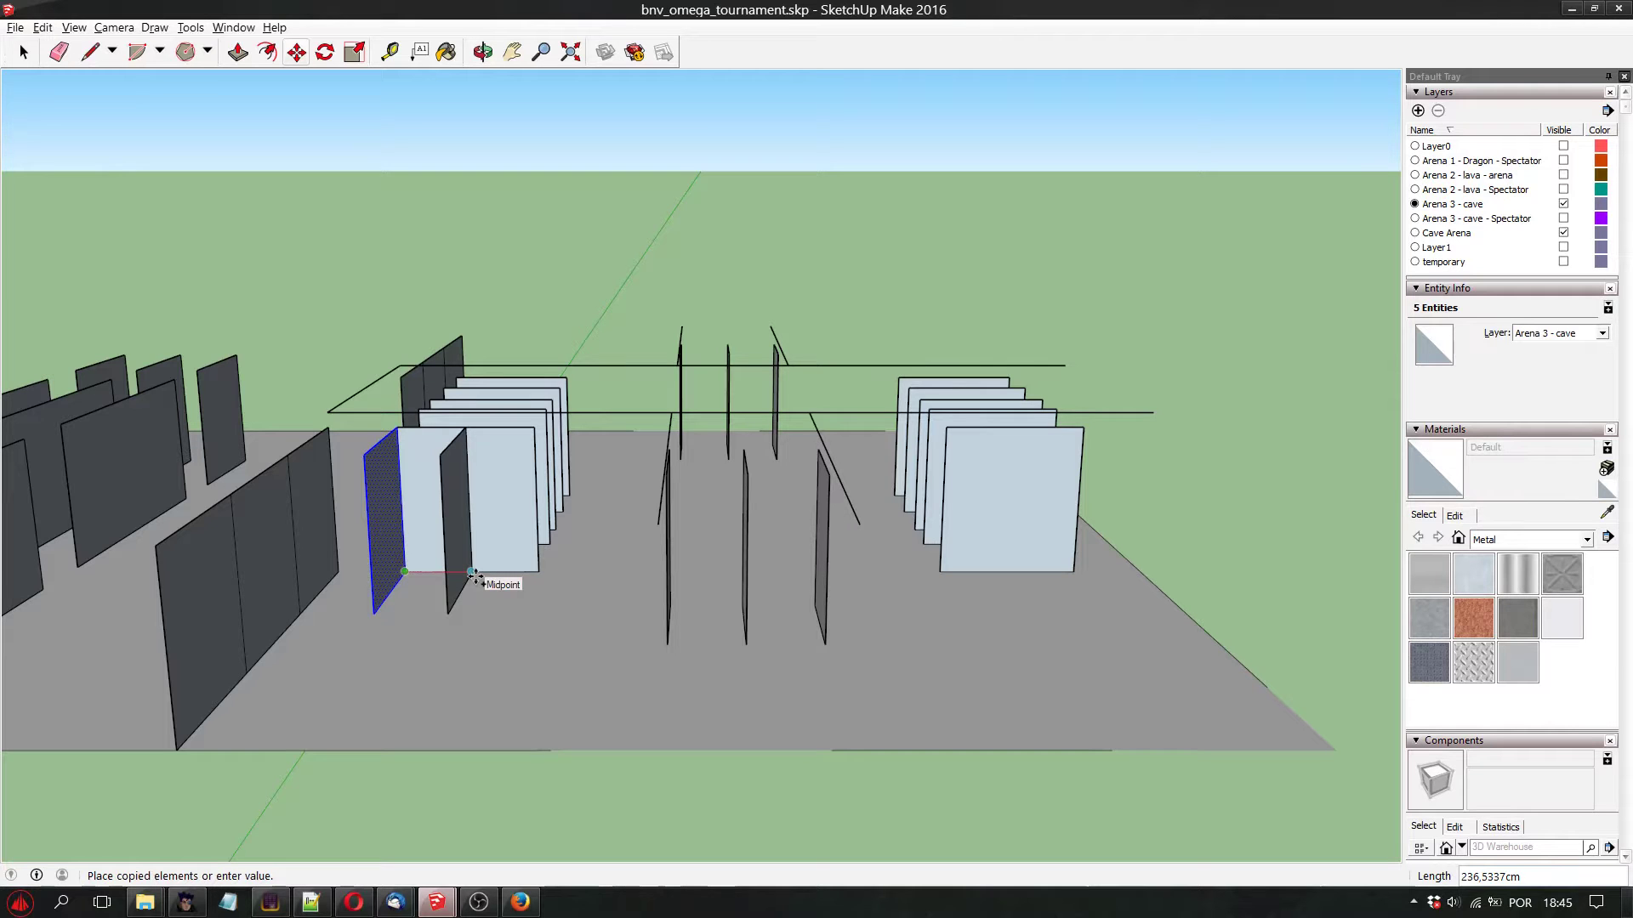
pyautogui.click(473, 573)
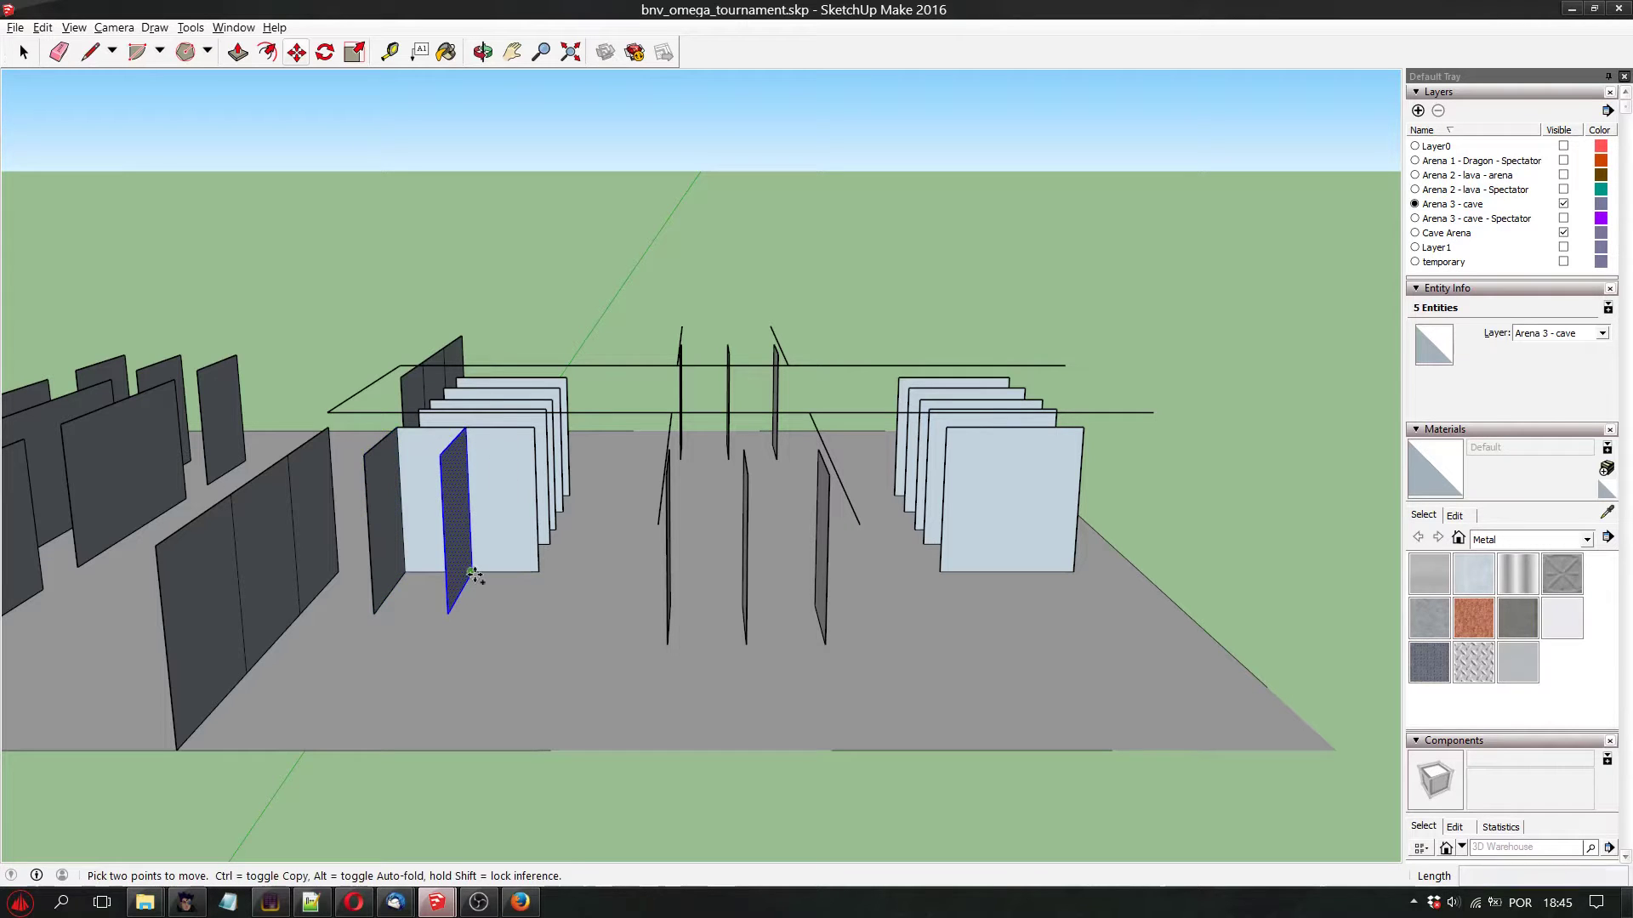
pyautogui.click(471, 572)
pyautogui.click(539, 573)
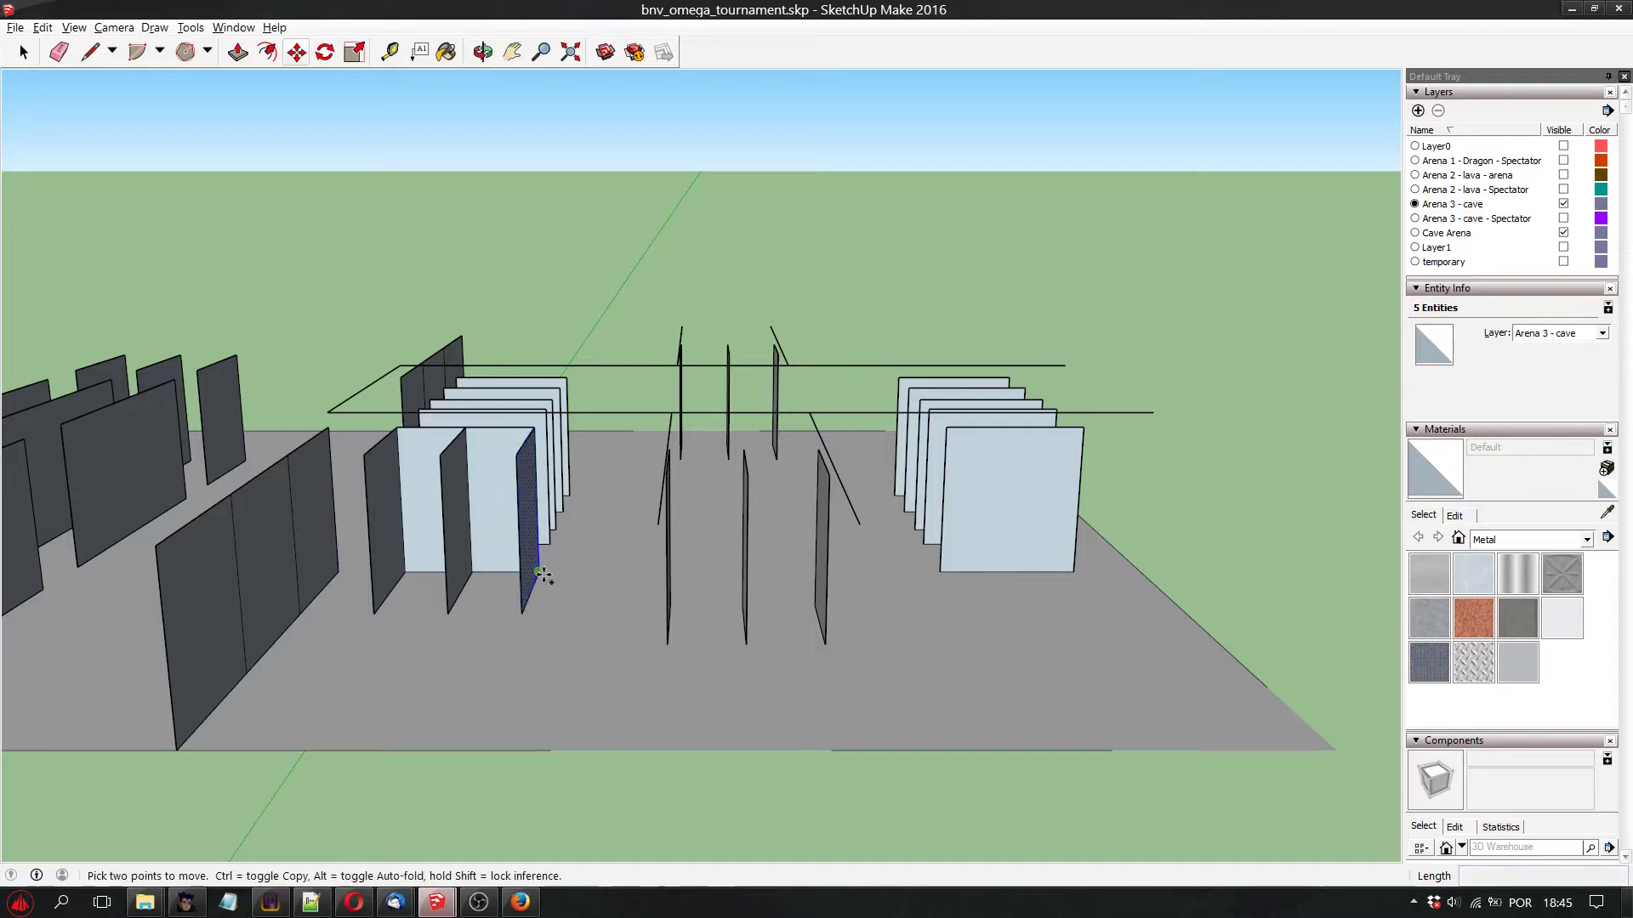
pyautogui.click(537, 571)
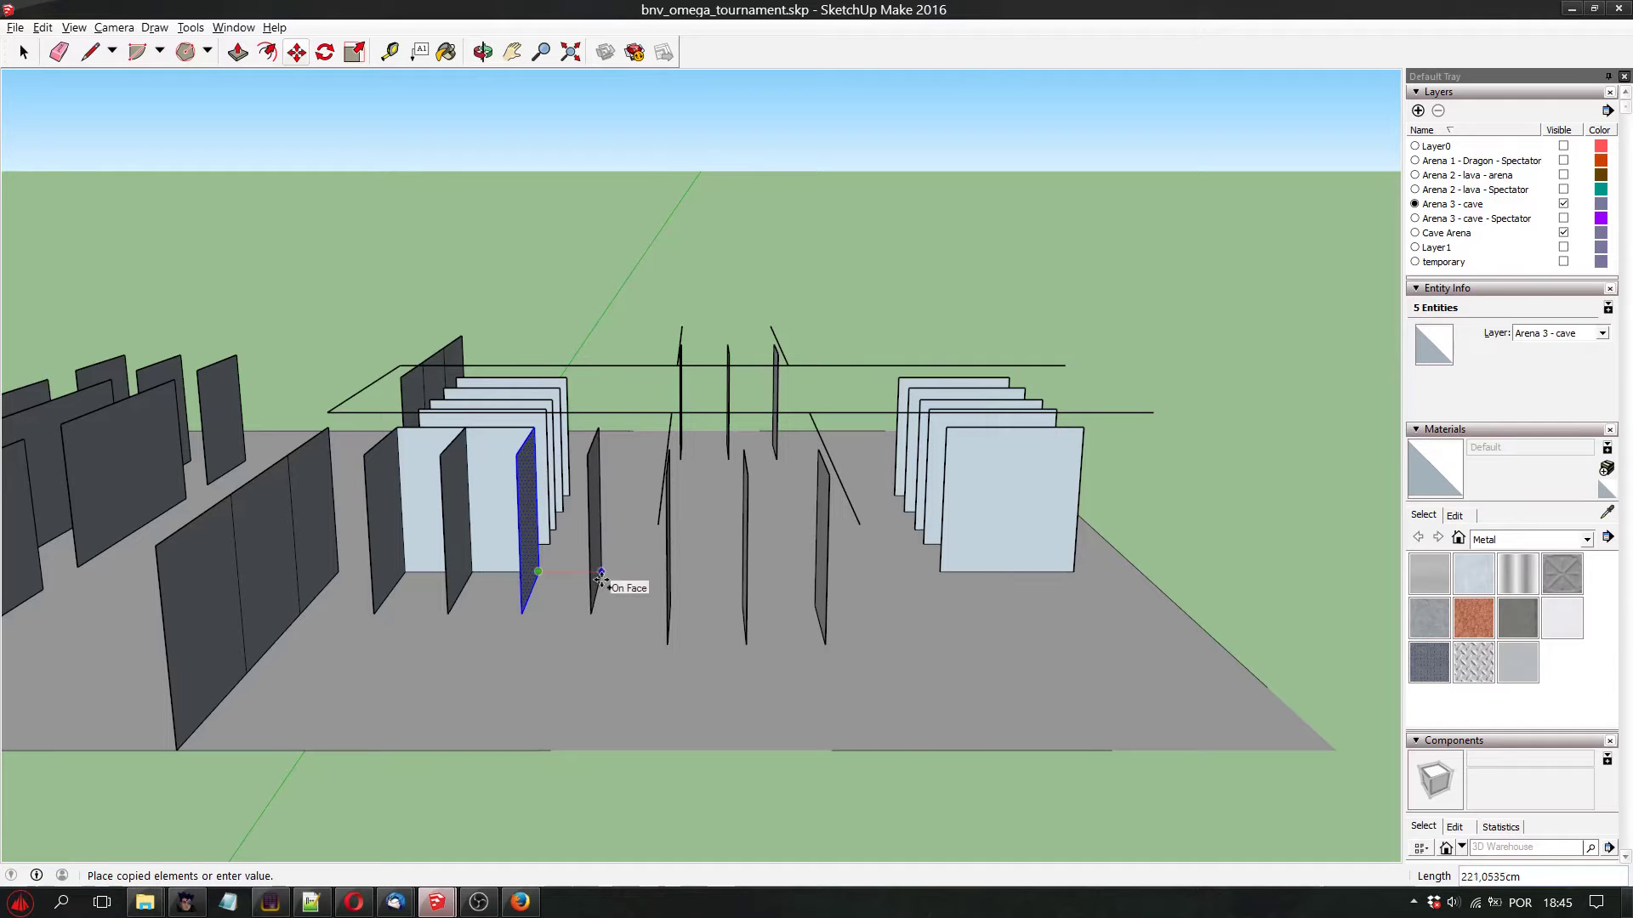
pyautogui.click(601, 579)
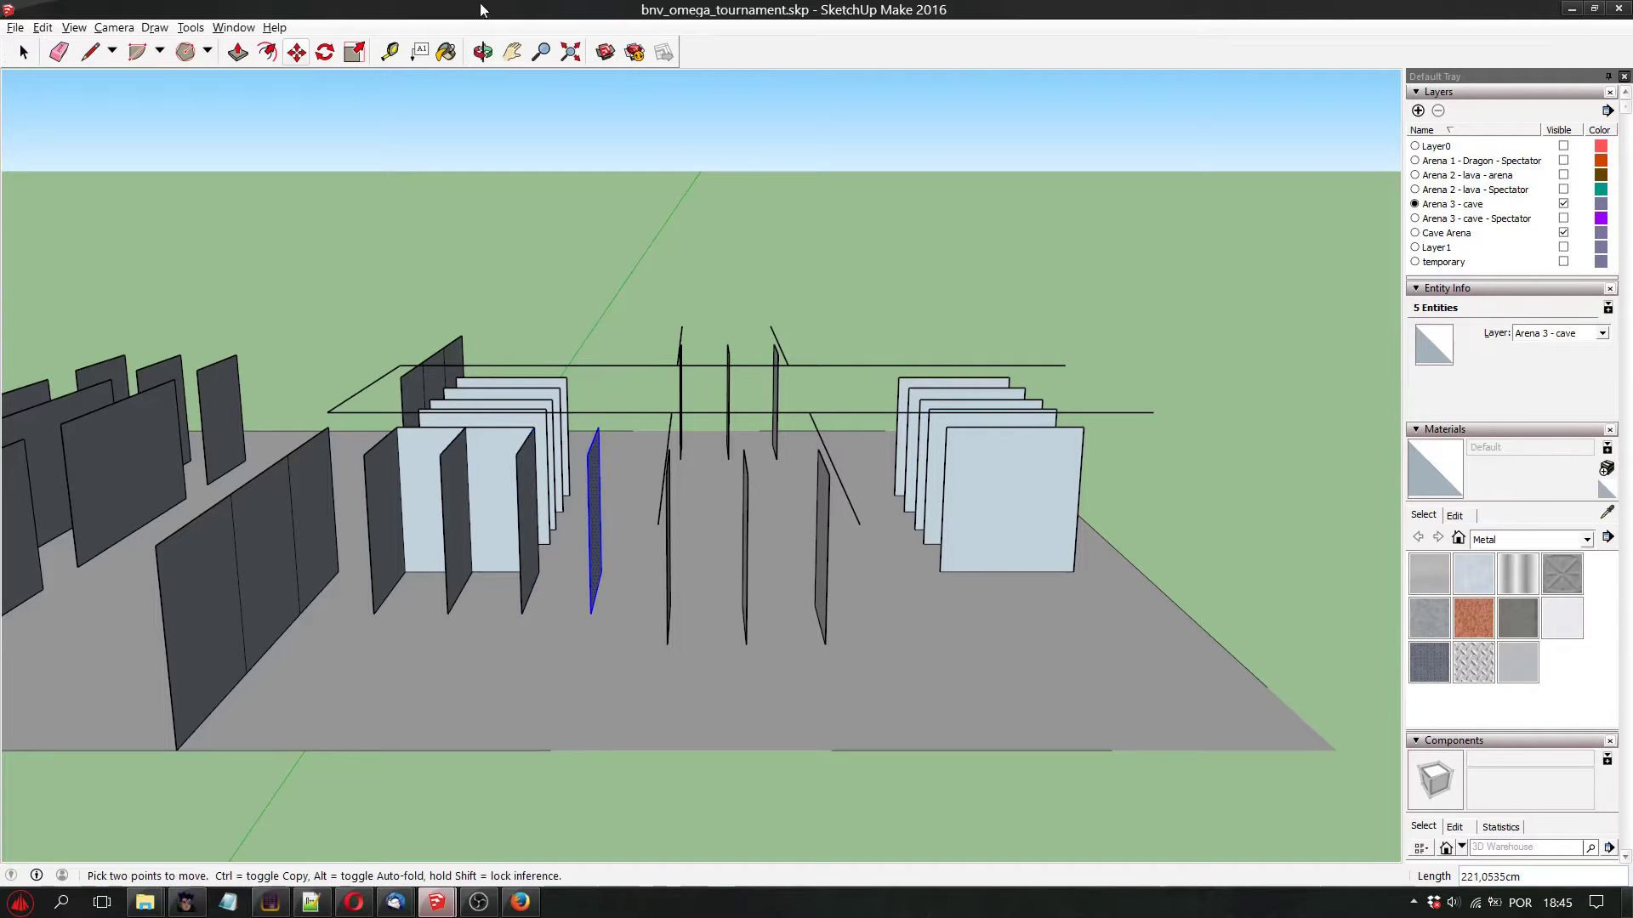
# Copy the wall's middle and outer panels beside the single copies, starting about 237 cm back, to complete four rows of three panels
pyautogui.click(483, 51)
pyautogui.moveTo(647, 476); pyautogui.dragTo(707, 503)
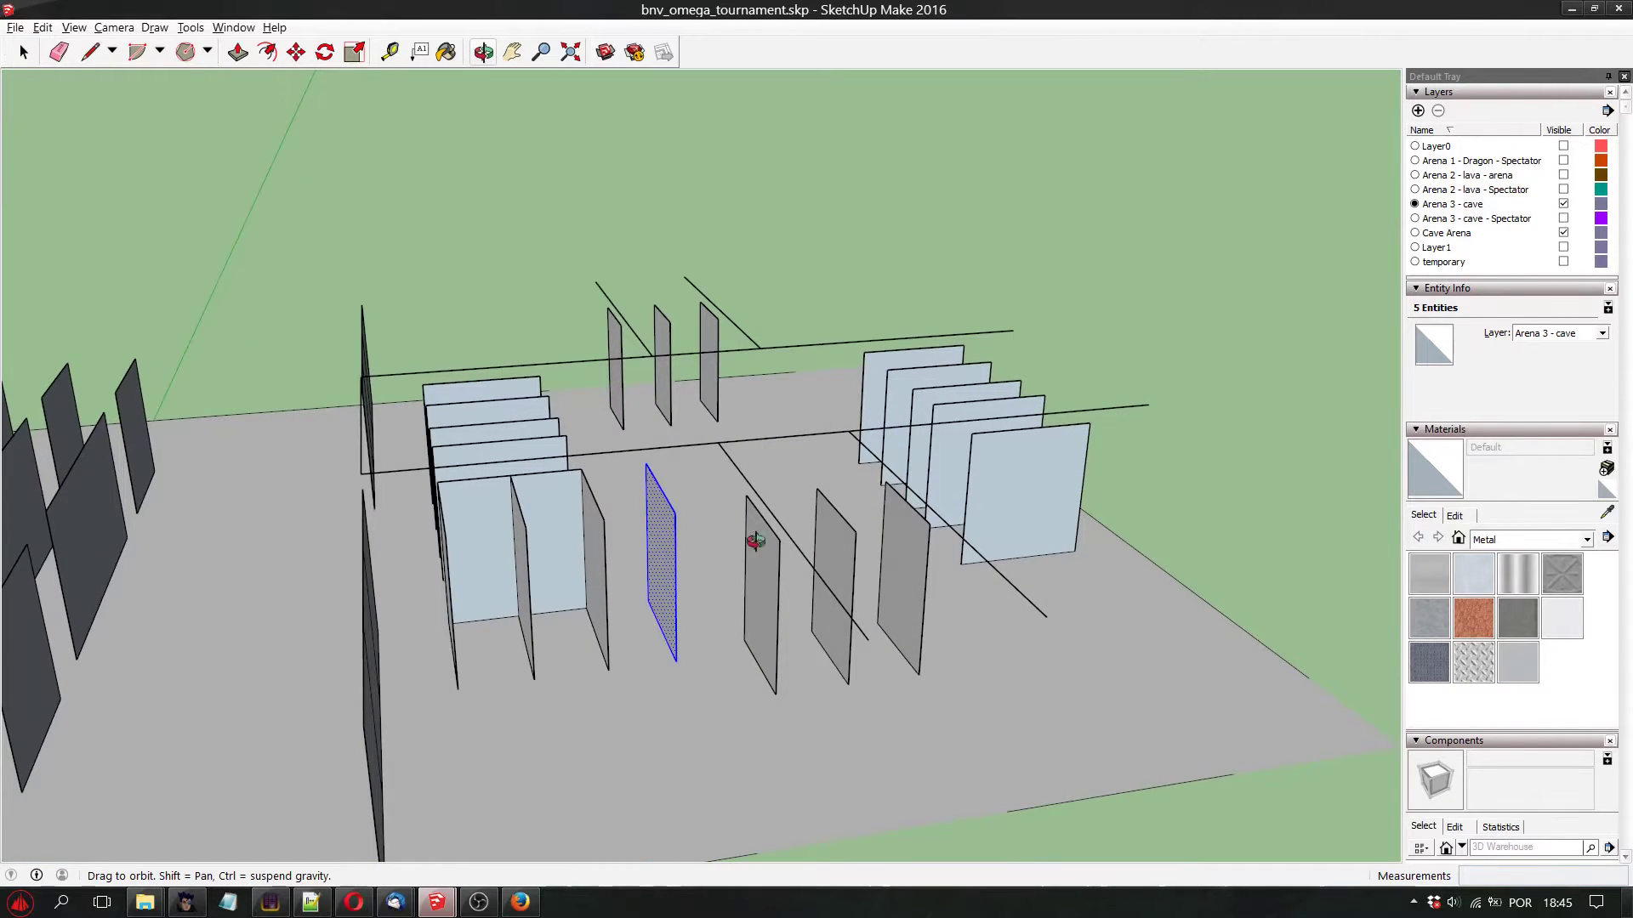
pyautogui.moveTo(721, 588); pyautogui.dragTo(605, 693)
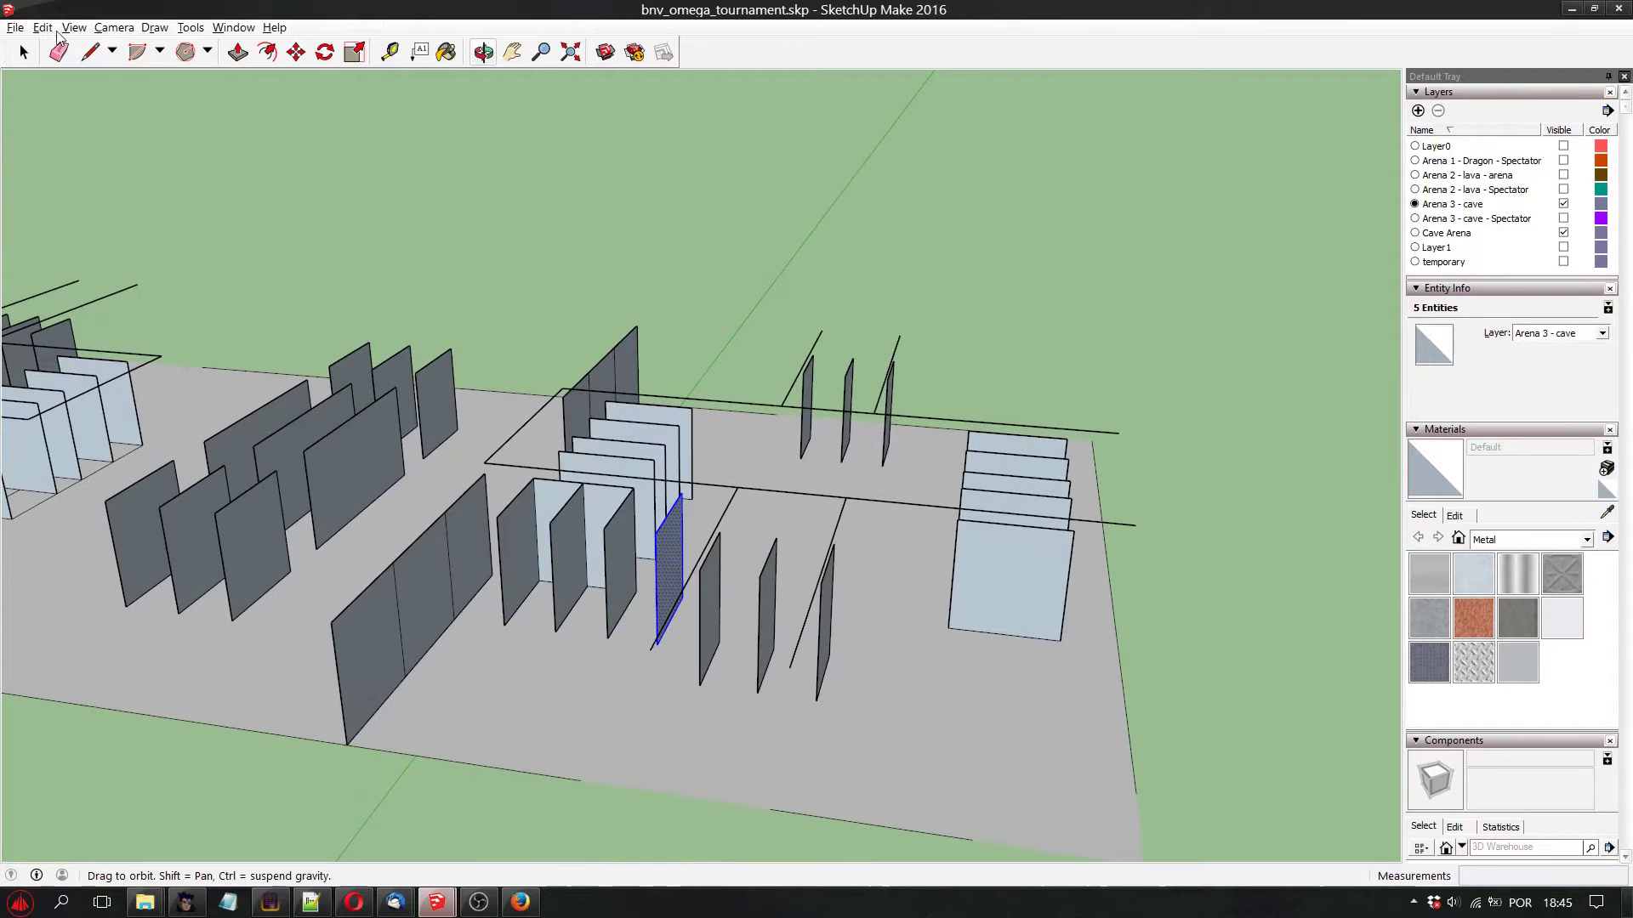
pyautogui.click(24, 52)
pyautogui.click(417, 580)
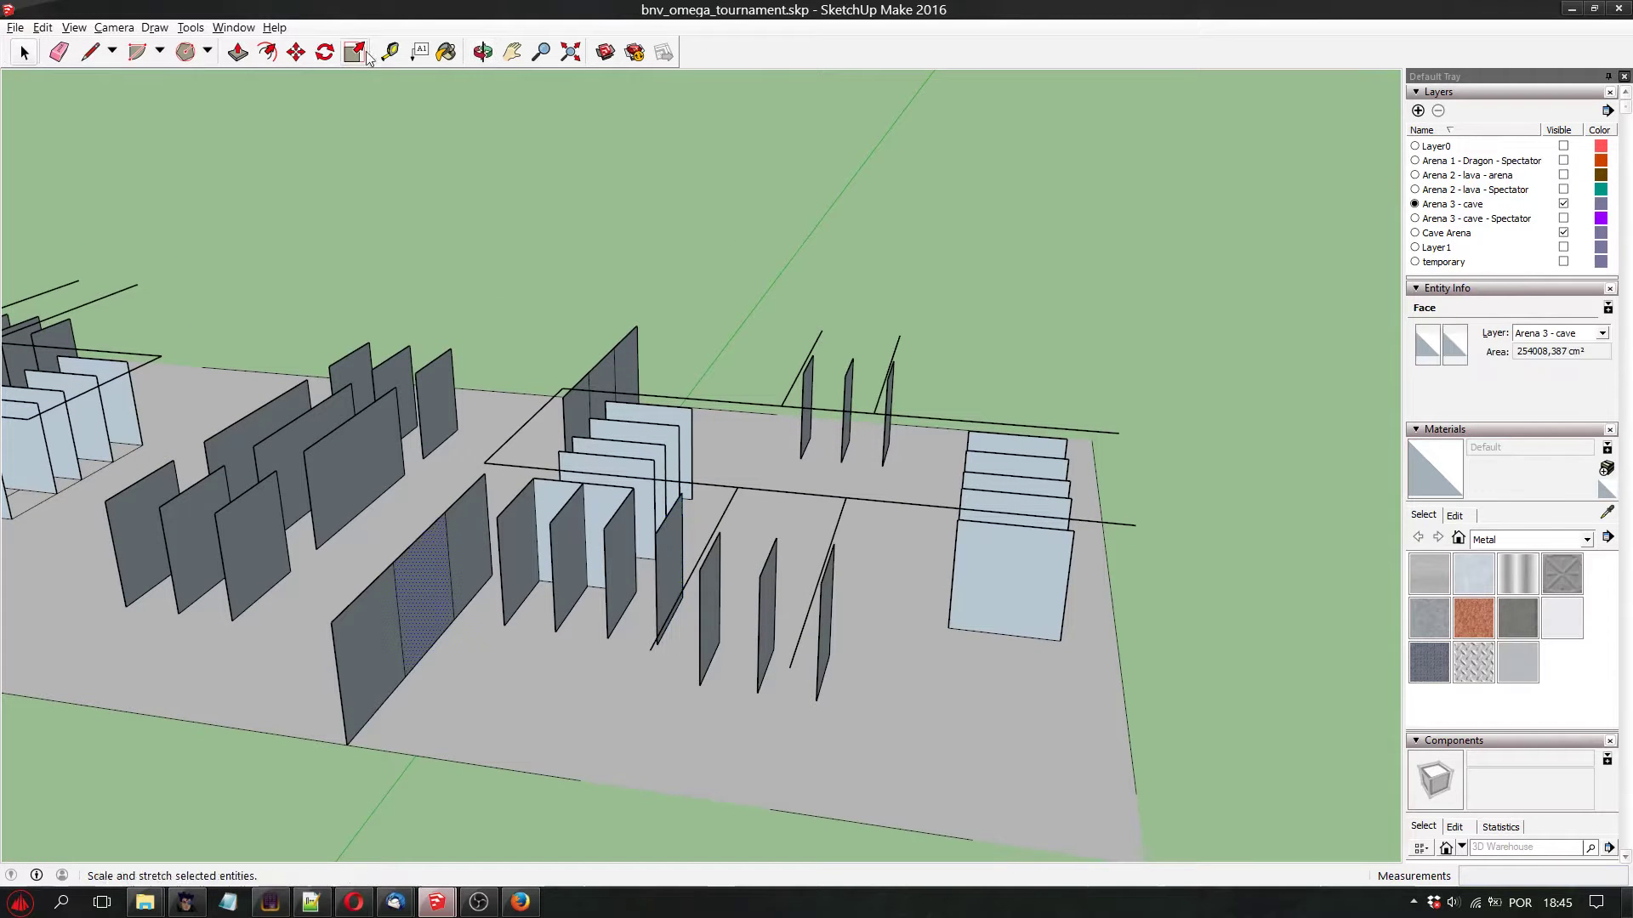
pyautogui.click(296, 51)
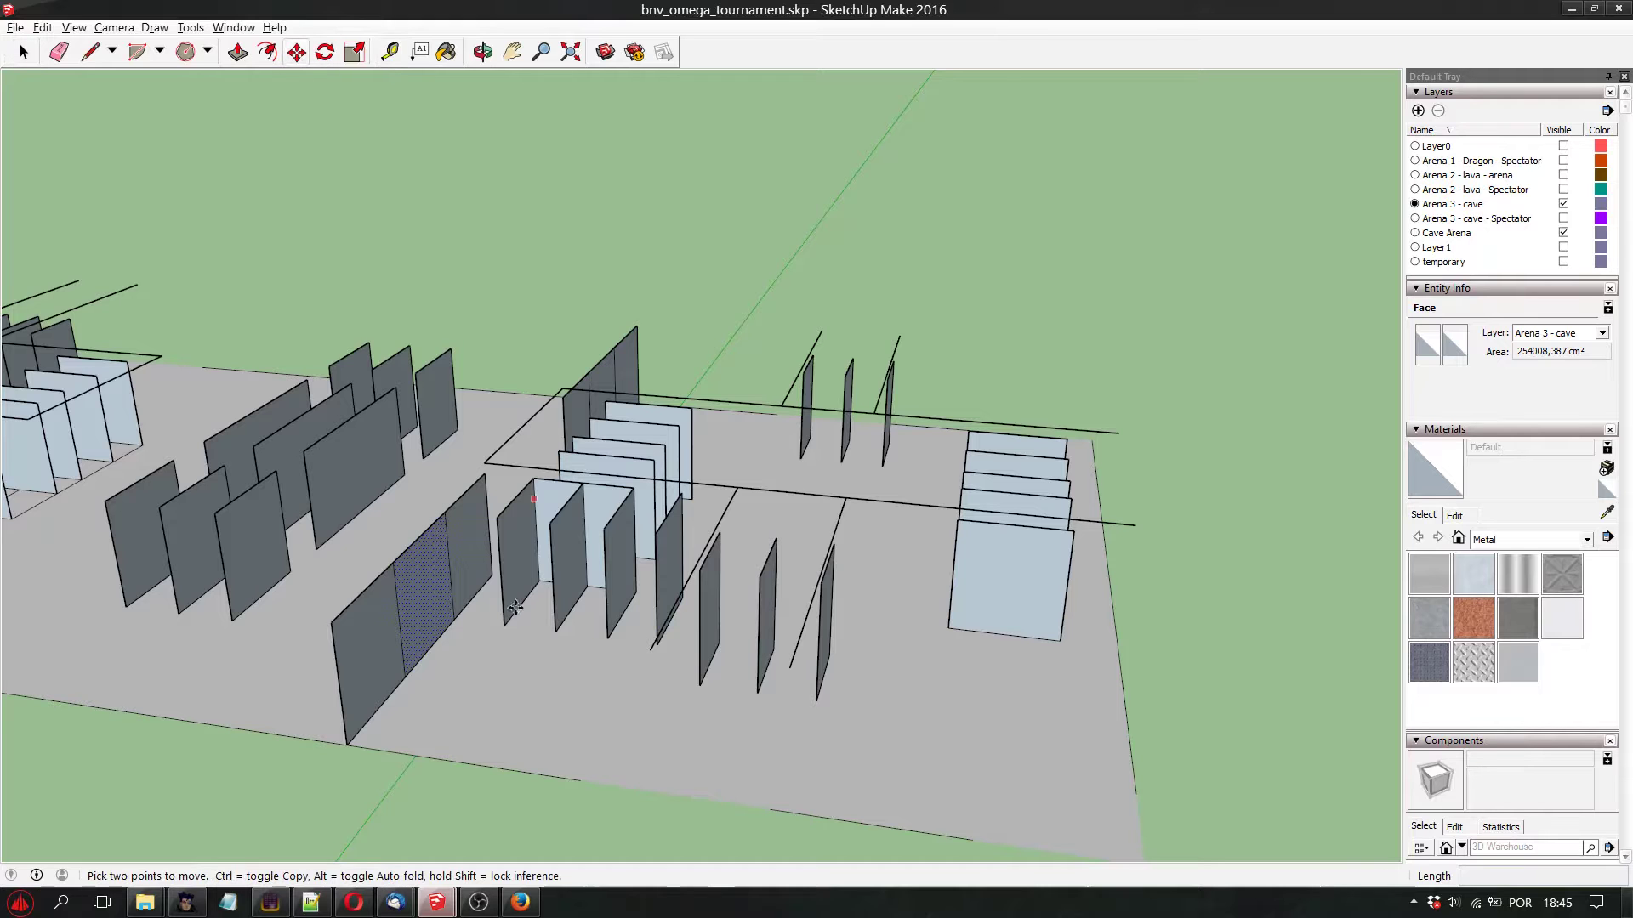
pyautogui.click(456, 616)
pyautogui.press('ctrl')
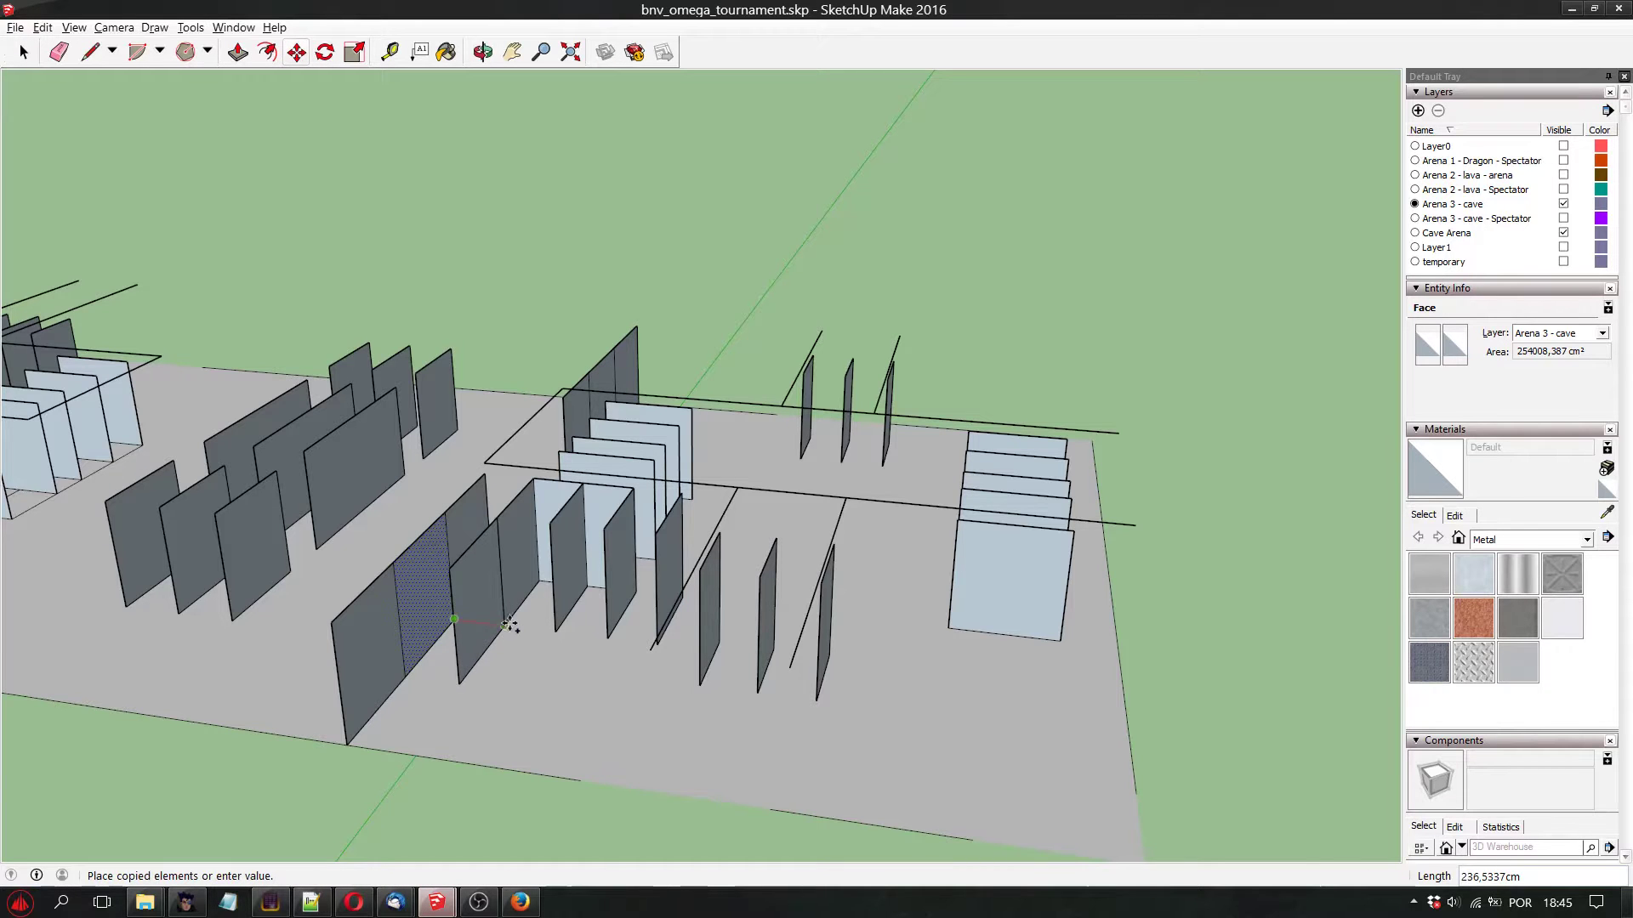
# Try to copy the original wall section's three panels across the opening to the outer base corner of the opposite section
pyautogui.moveTo(504, 622); pyautogui.dragTo(517, 684, button='middle')
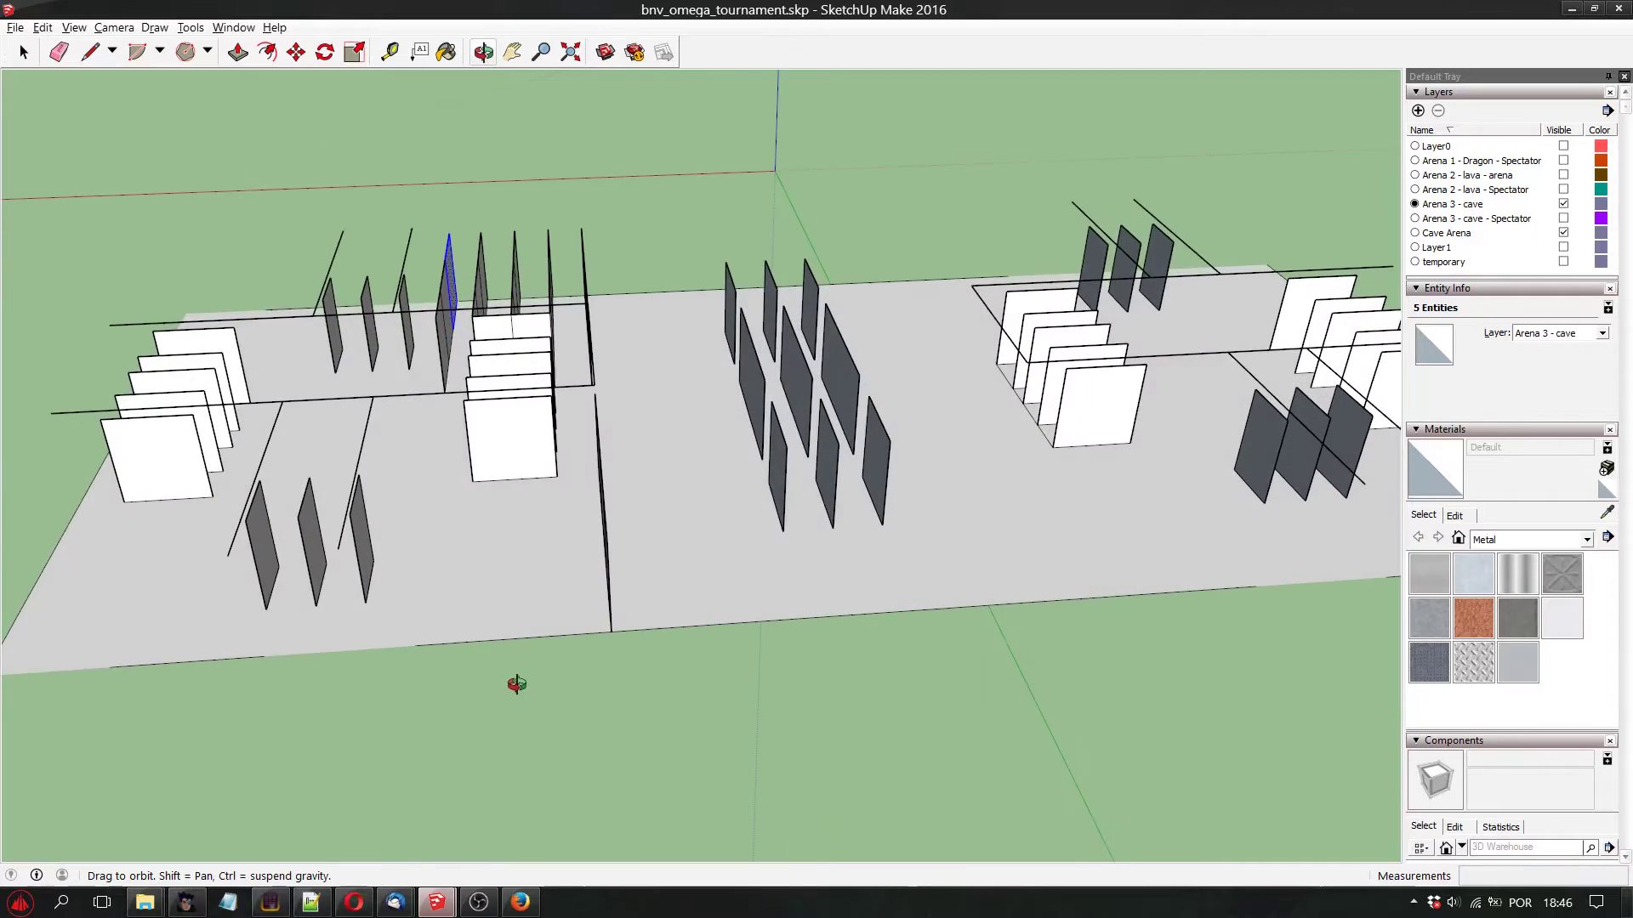
pyautogui.moveTo(518, 469); pyautogui.dragTo(870, 697, button='middle')
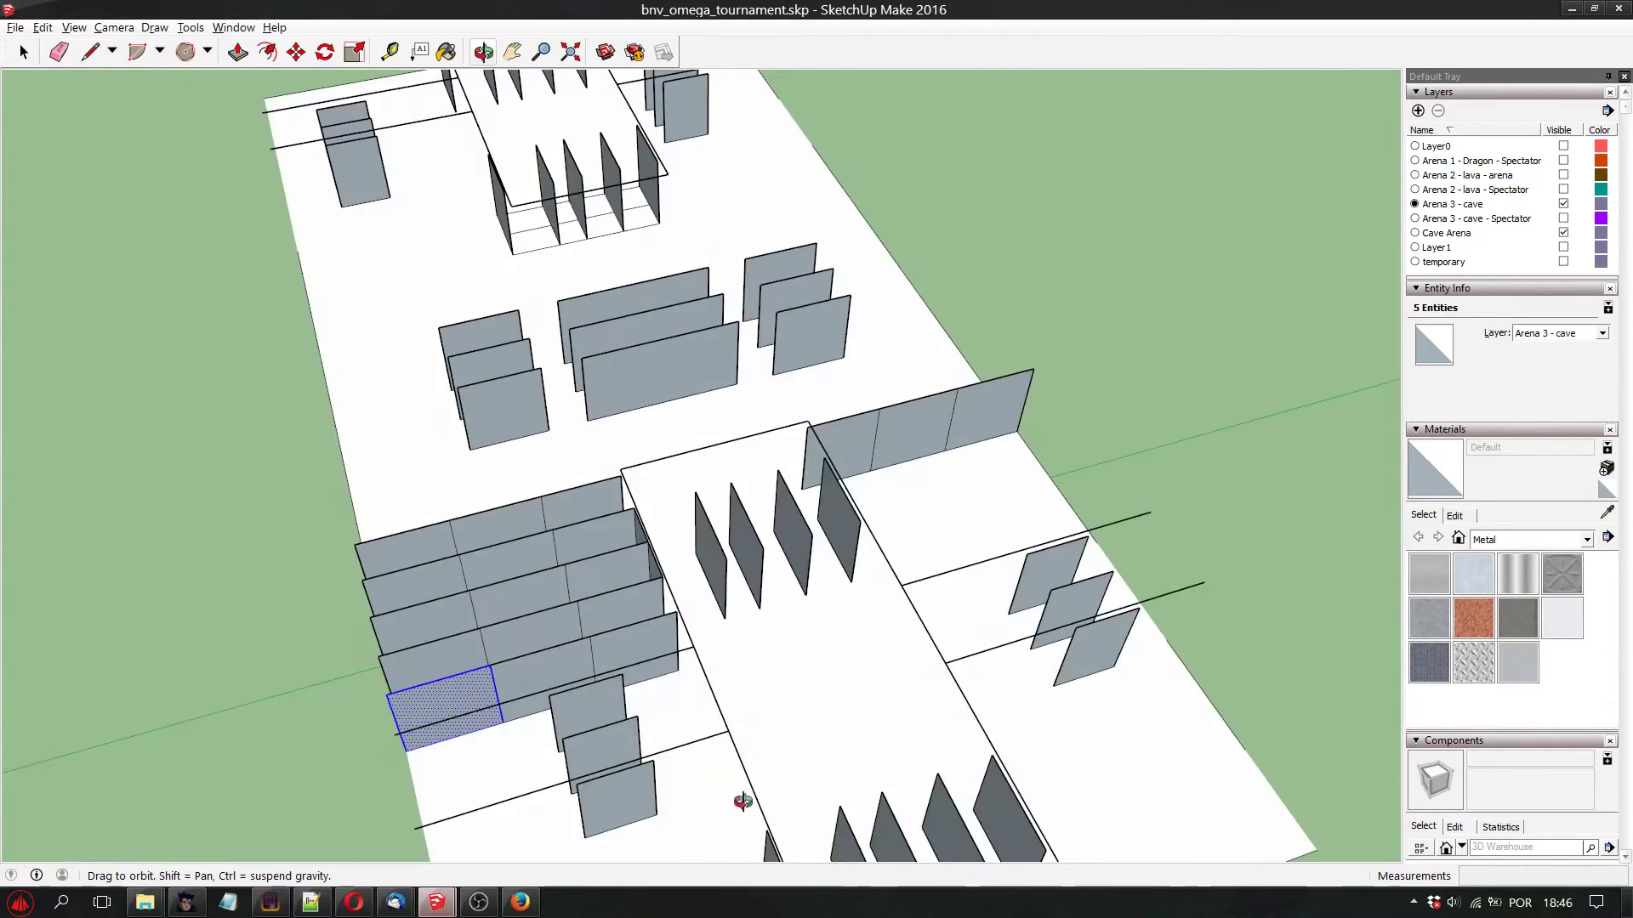
pyautogui.moveTo(748, 799); pyautogui.dragTo(342, 757, button='middle')
pyautogui.press('space')
pyautogui.click(481, 464)
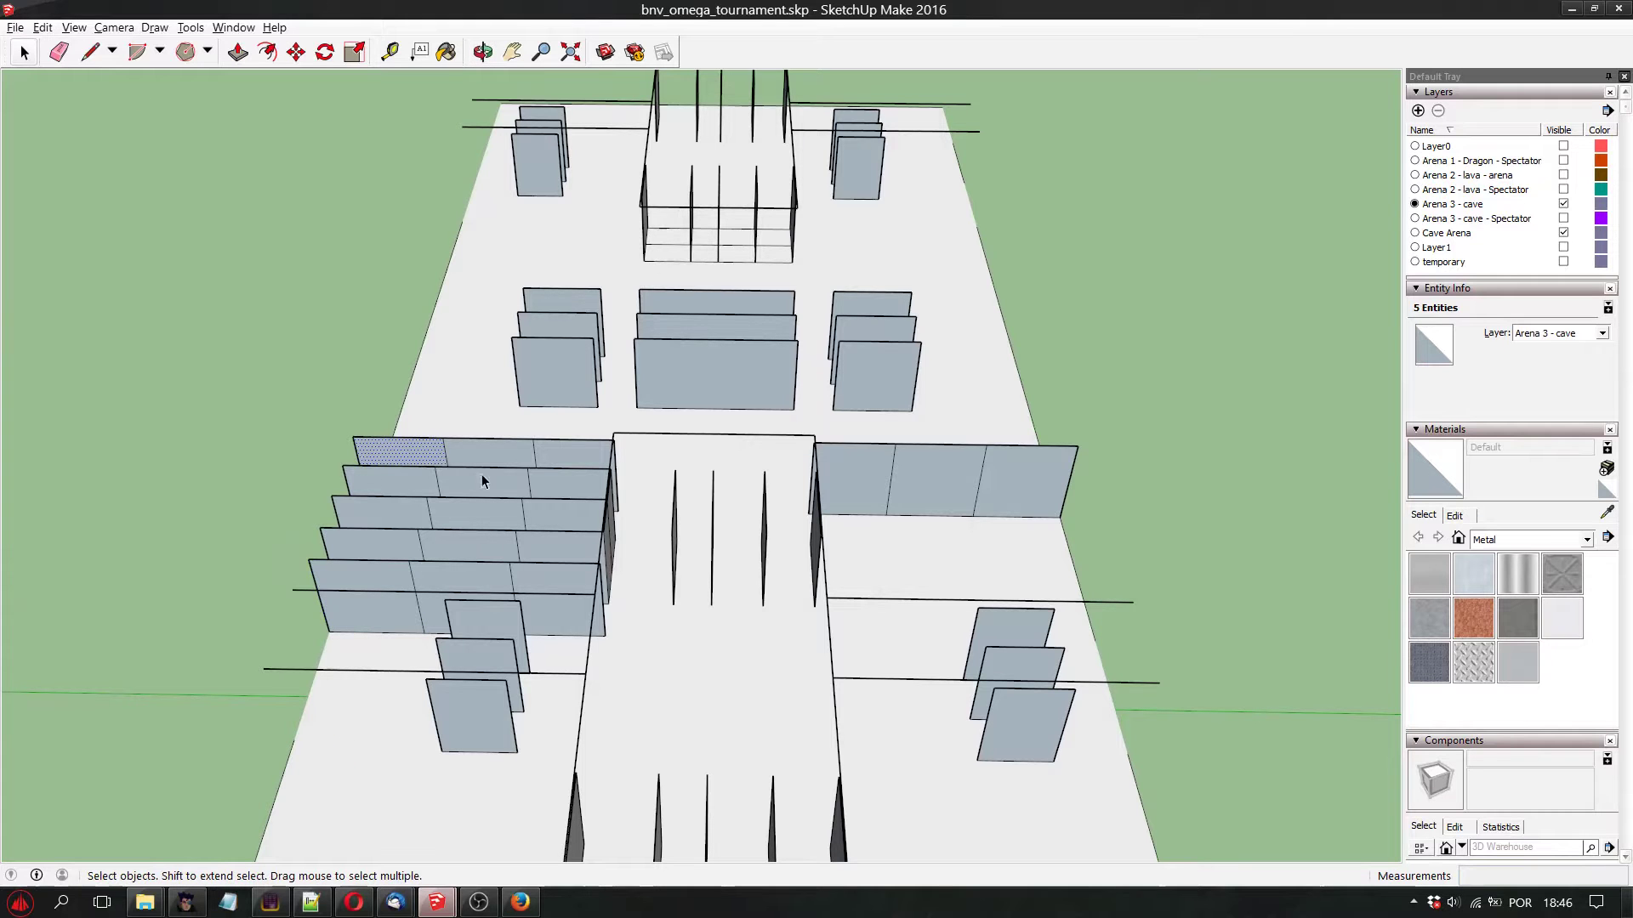
pyautogui.keyDown('shift'); pyautogui.click(574, 452); pyautogui.keyUp('shift')
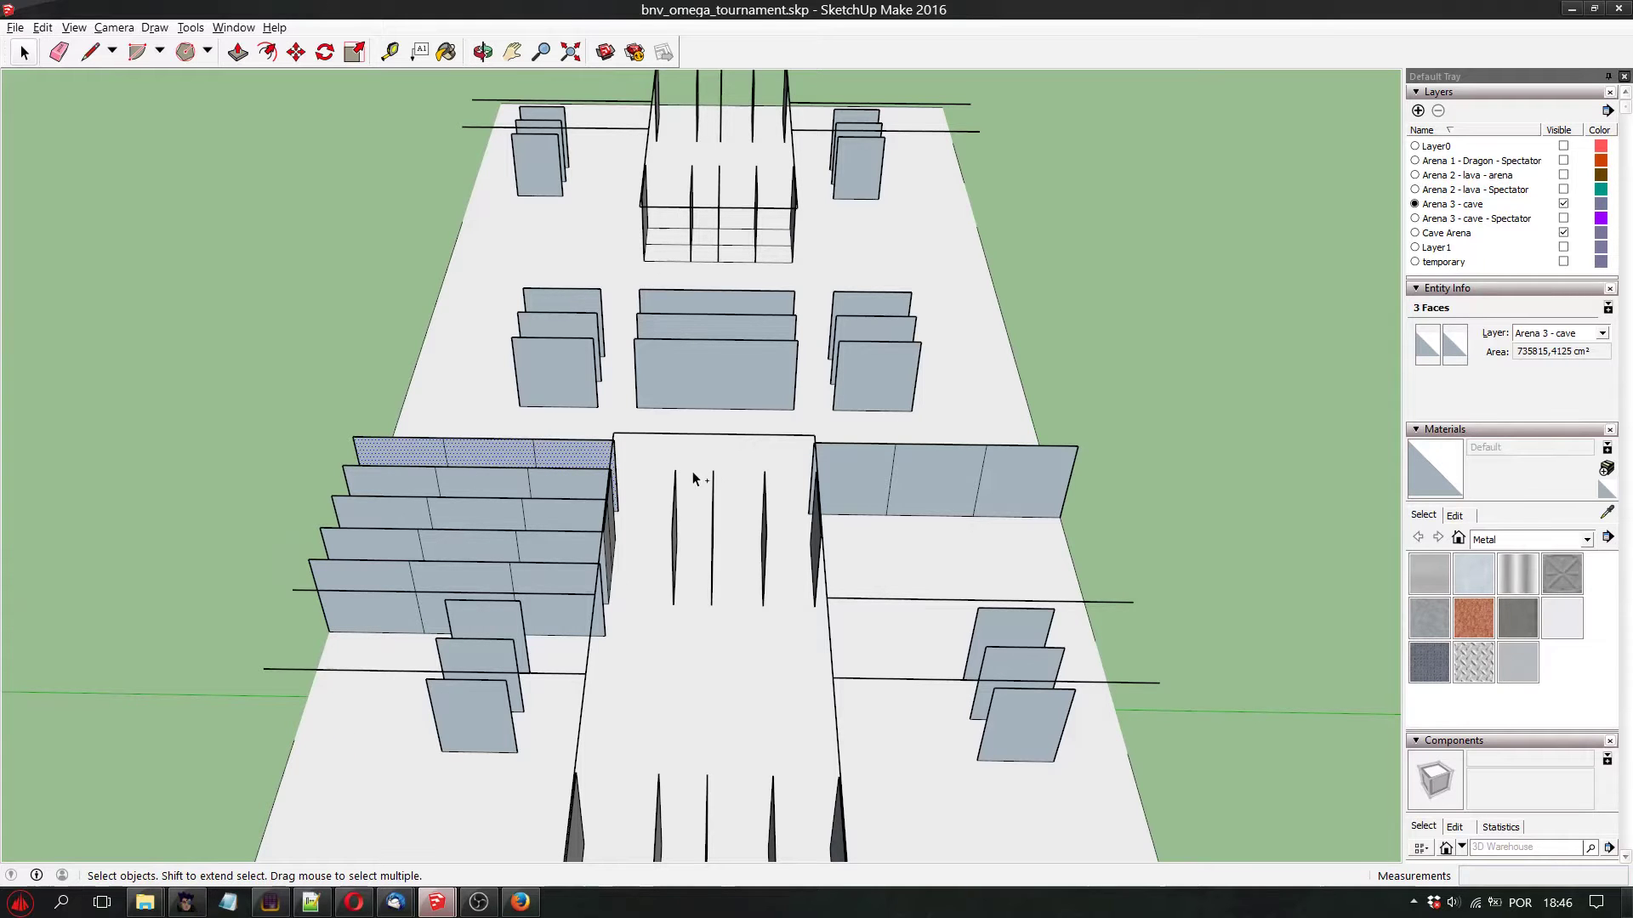
pyautogui.click(296, 52)
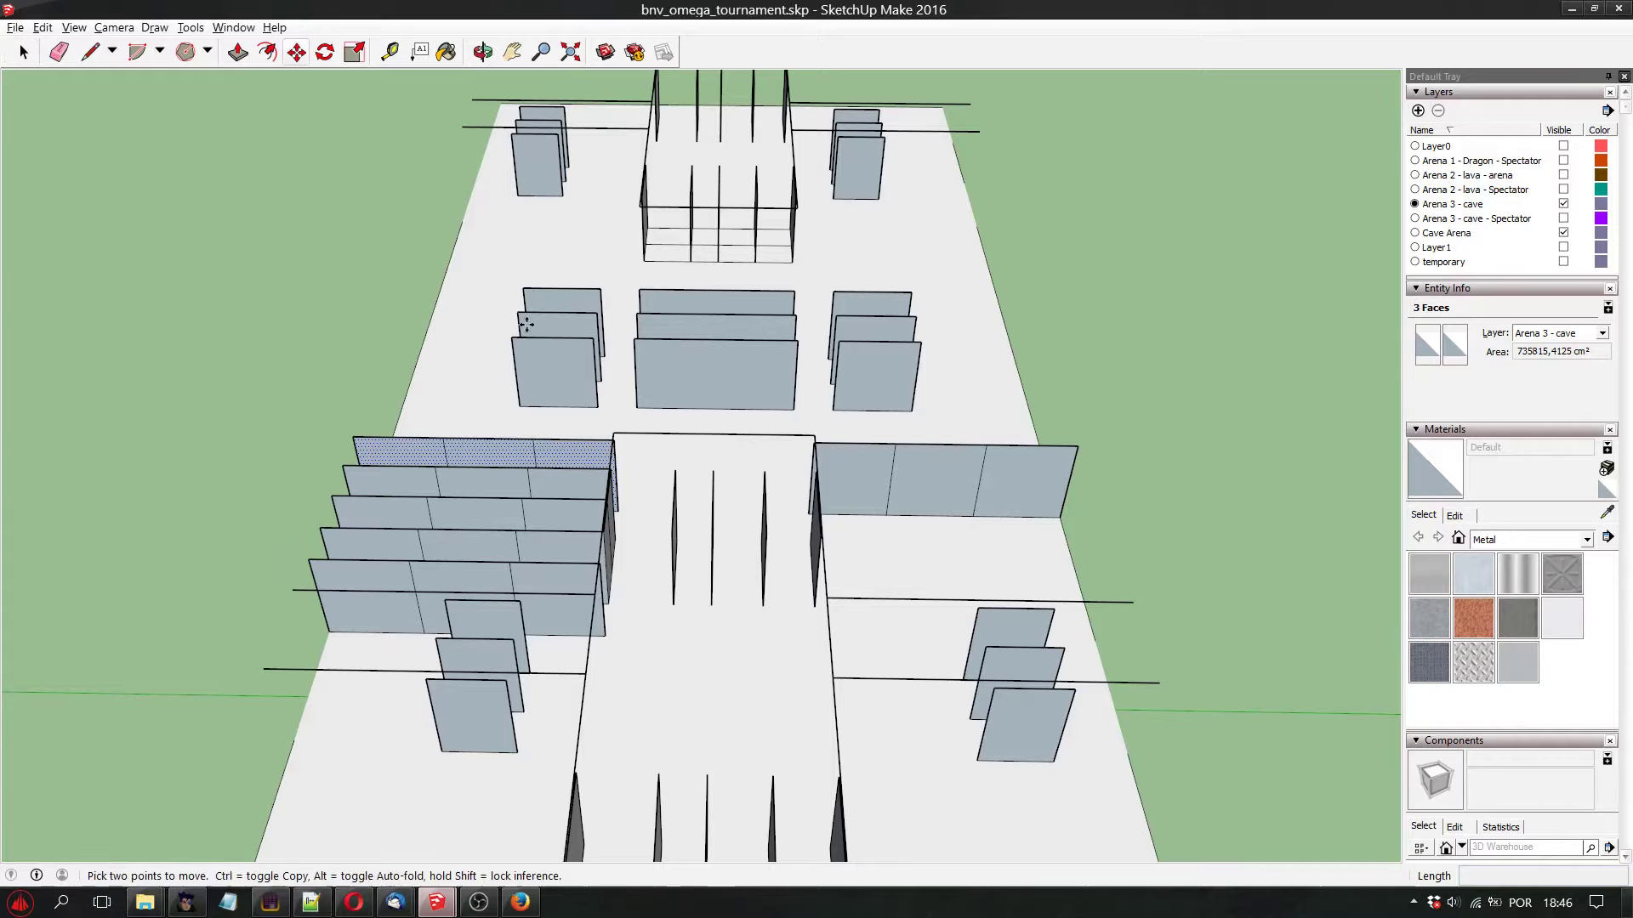
pyautogui.press('ctrl')
pyautogui.click(617, 511)
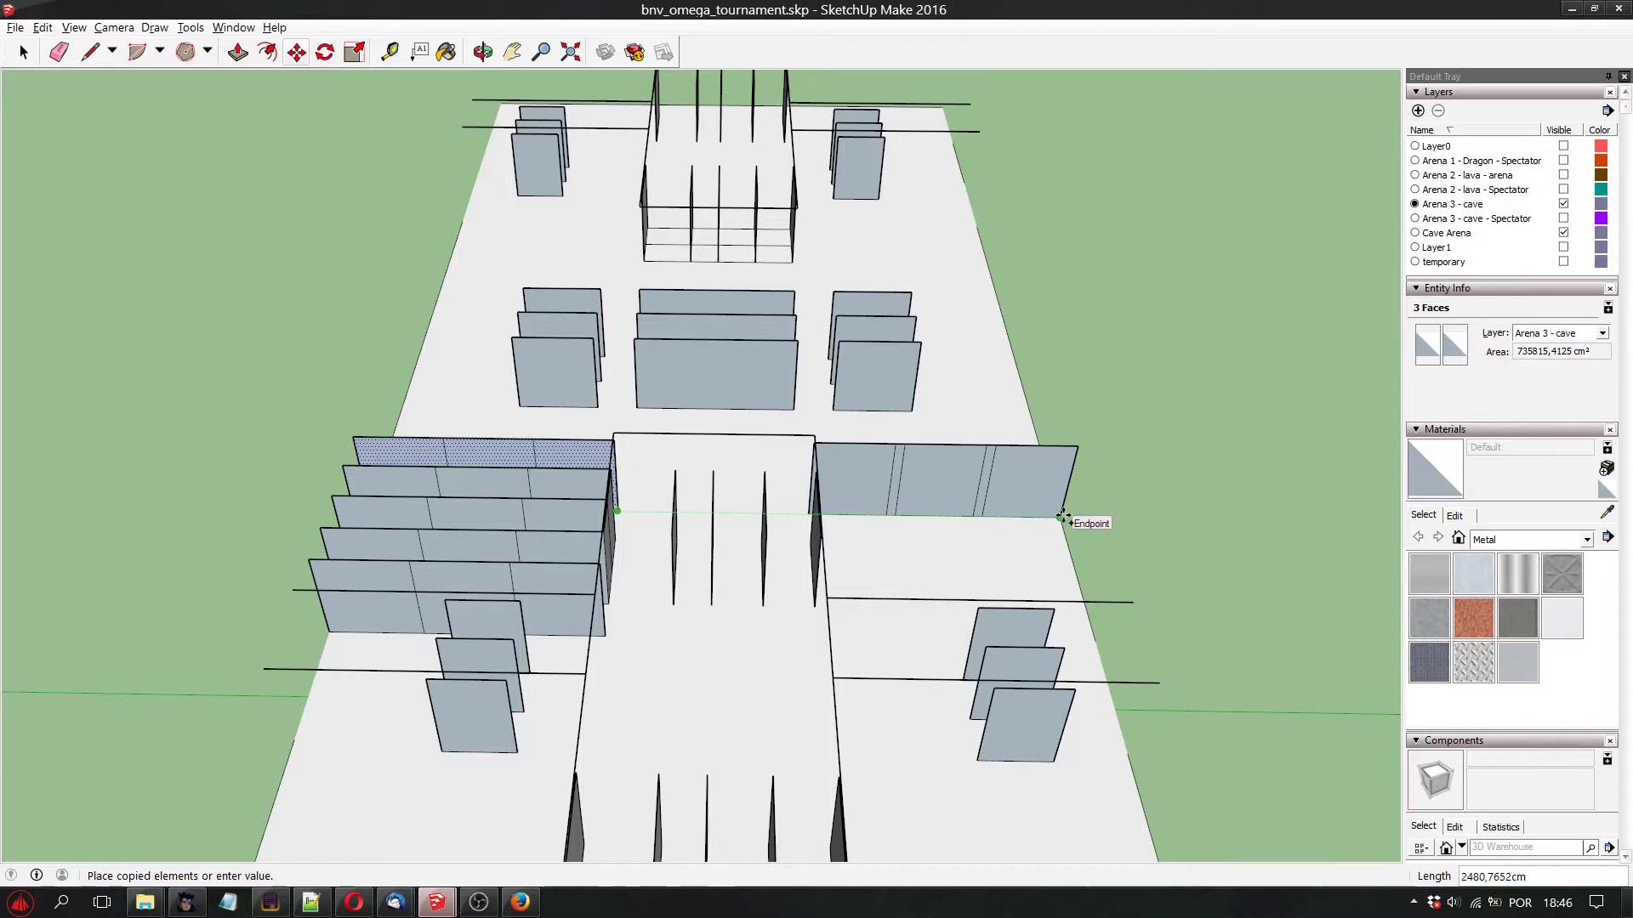
pyautogui.click(1063, 517)
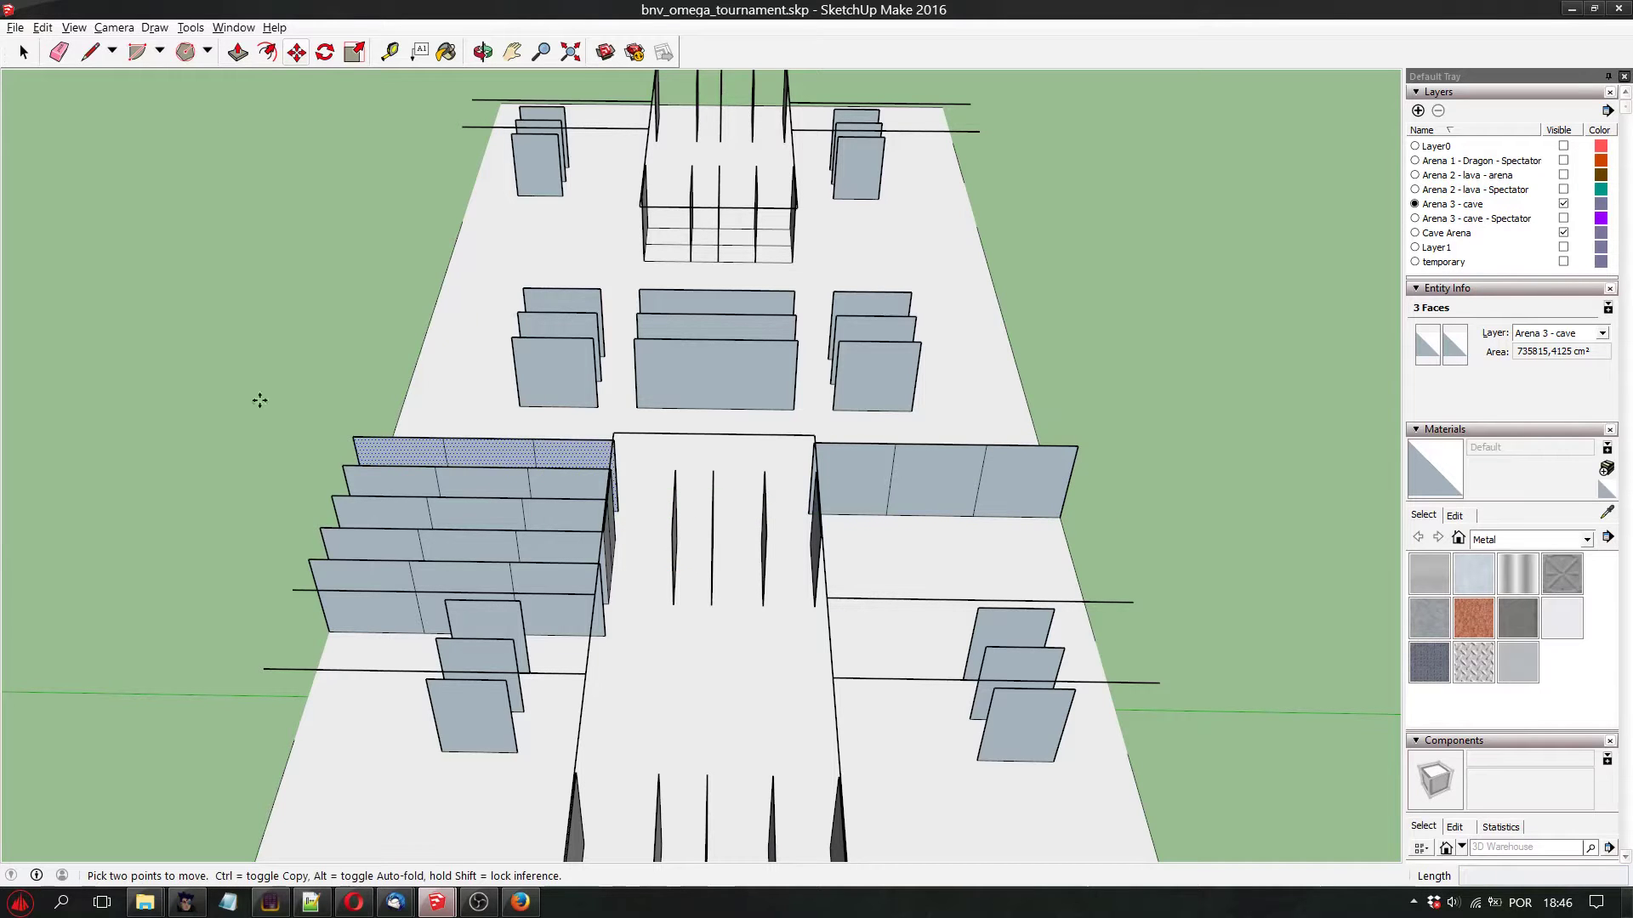
# Try to copy the second row's three panels about 2481 cm across the opening, behind the opposite wall section
pyautogui.press('space')
pyautogui.click(410, 472)
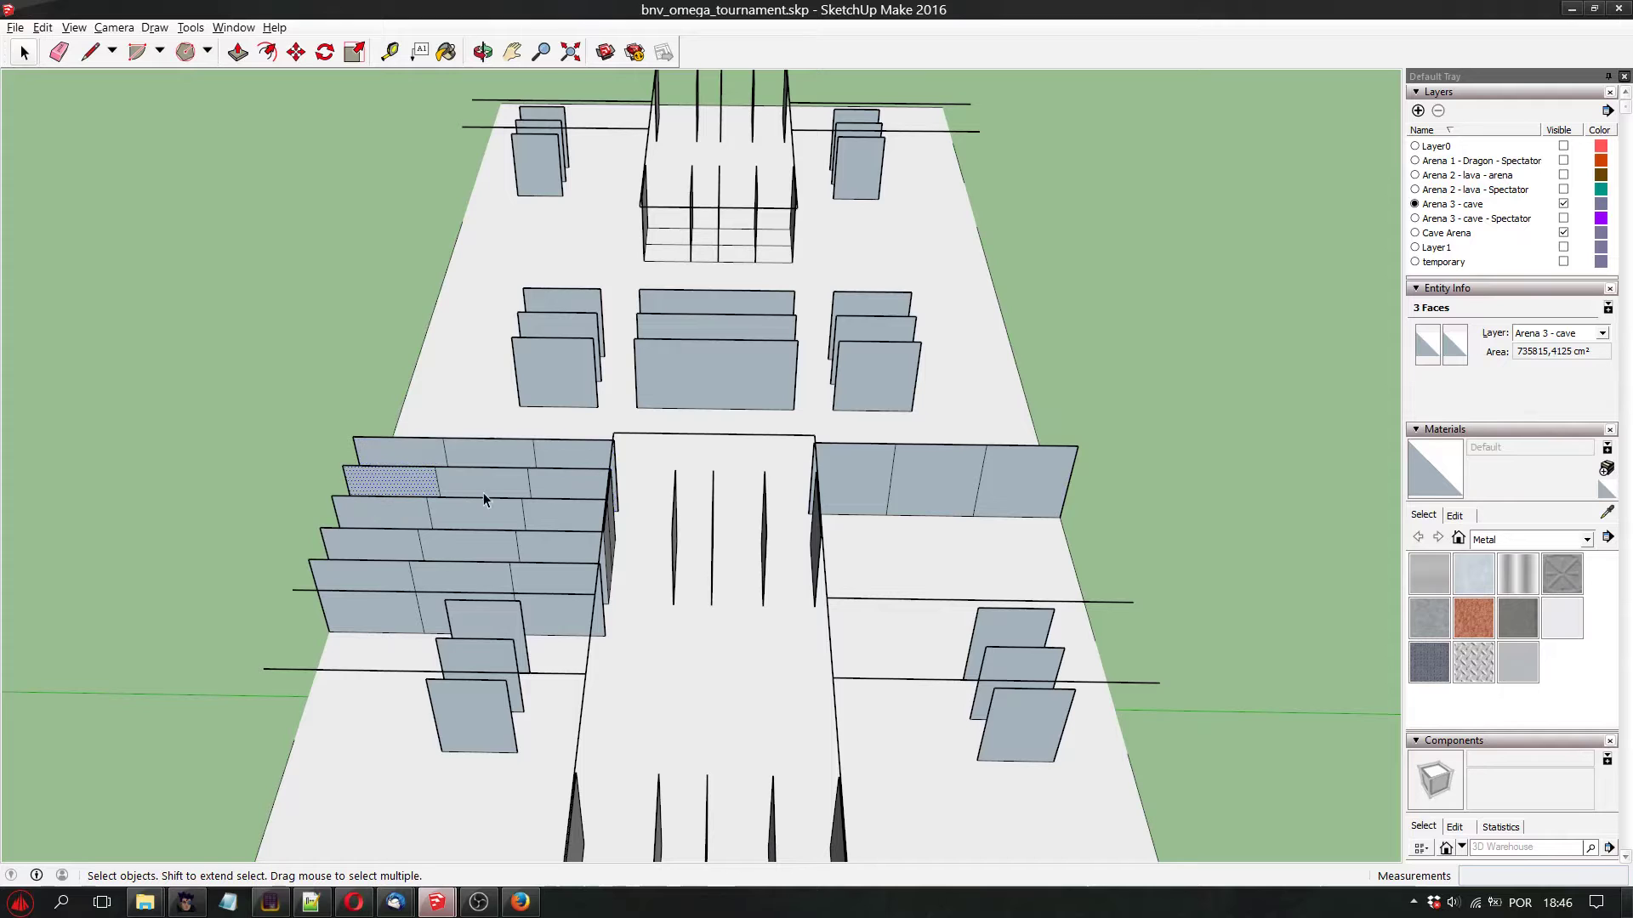
pyautogui.keyDown('ctrl'); pyautogui.click(494, 491); pyautogui.keyUp('ctrl')
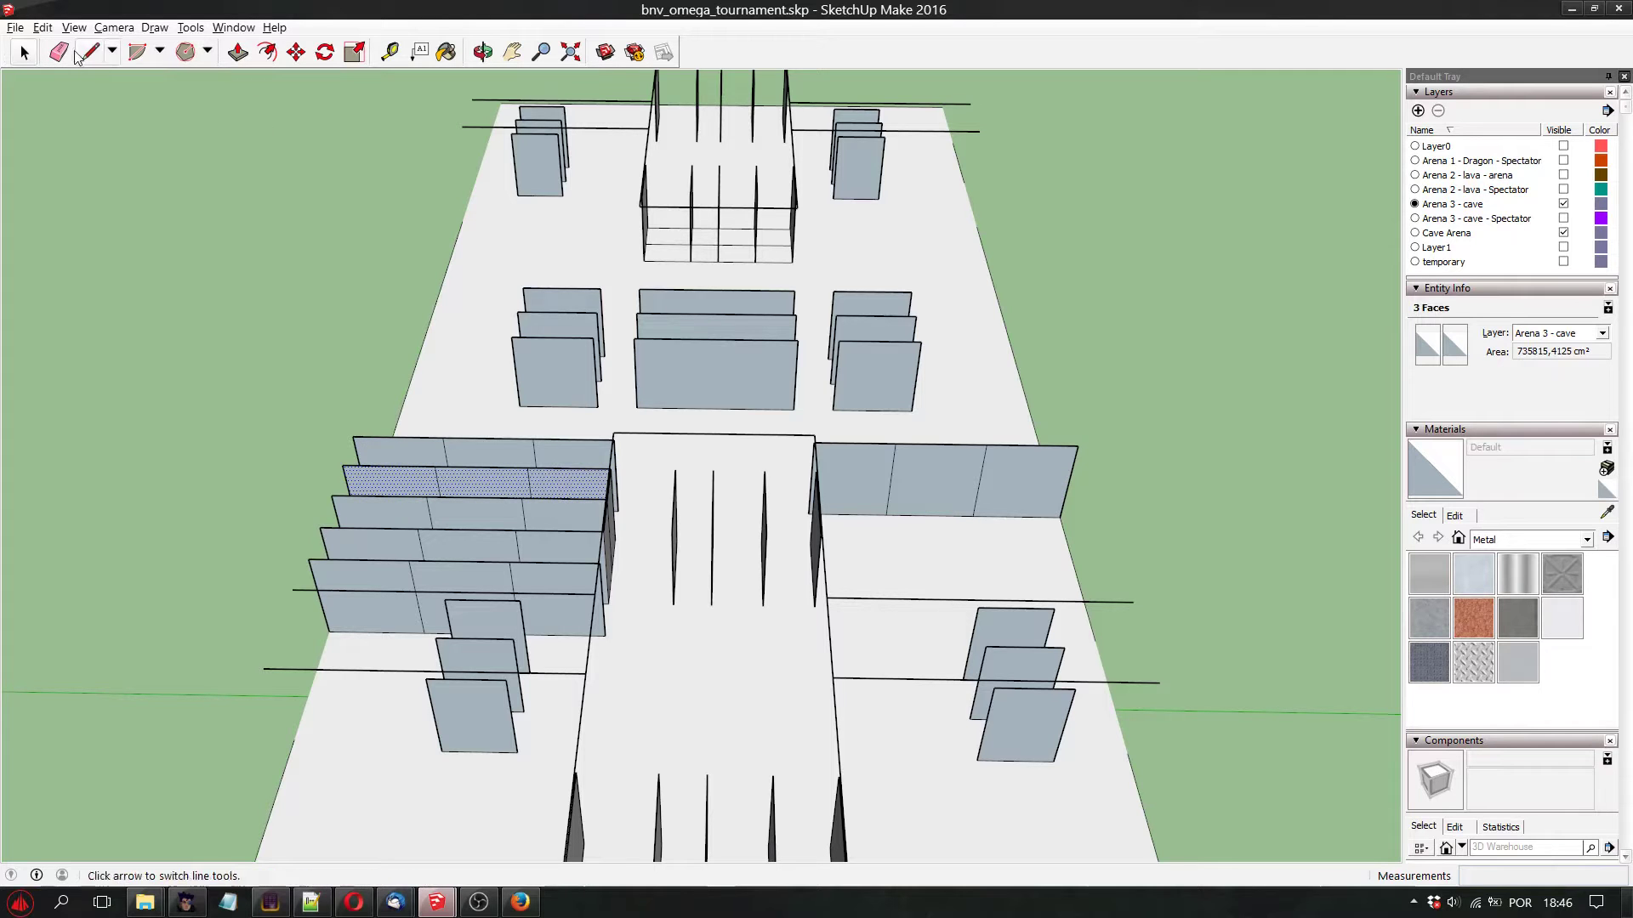
pyautogui.click(296, 51)
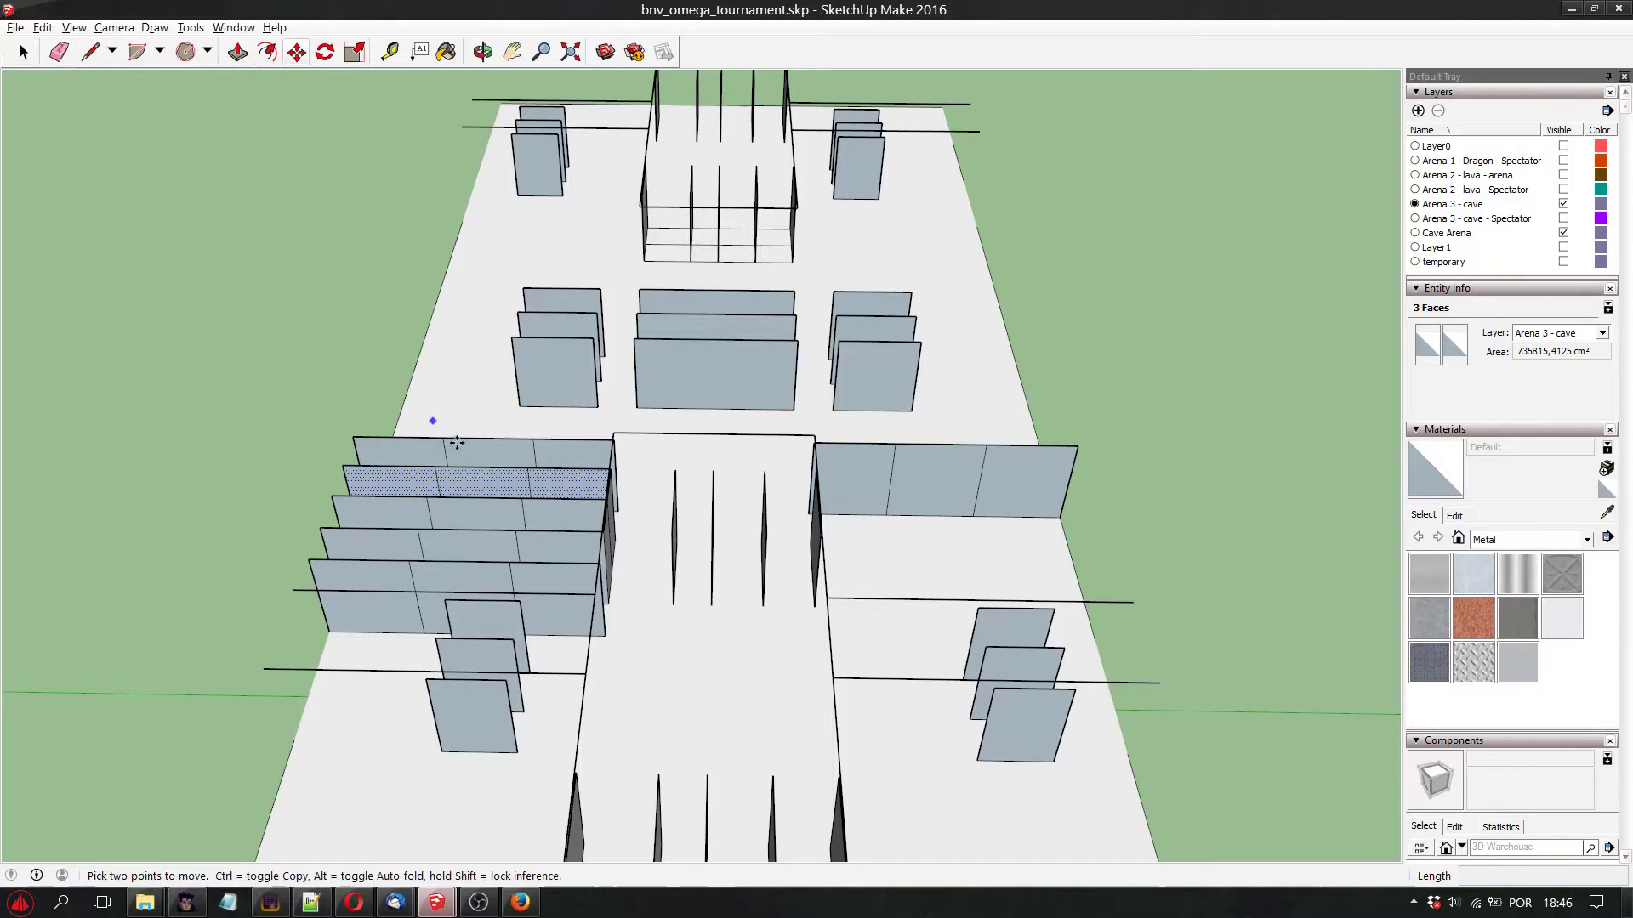
pyautogui.scroll(2, 654, 584)
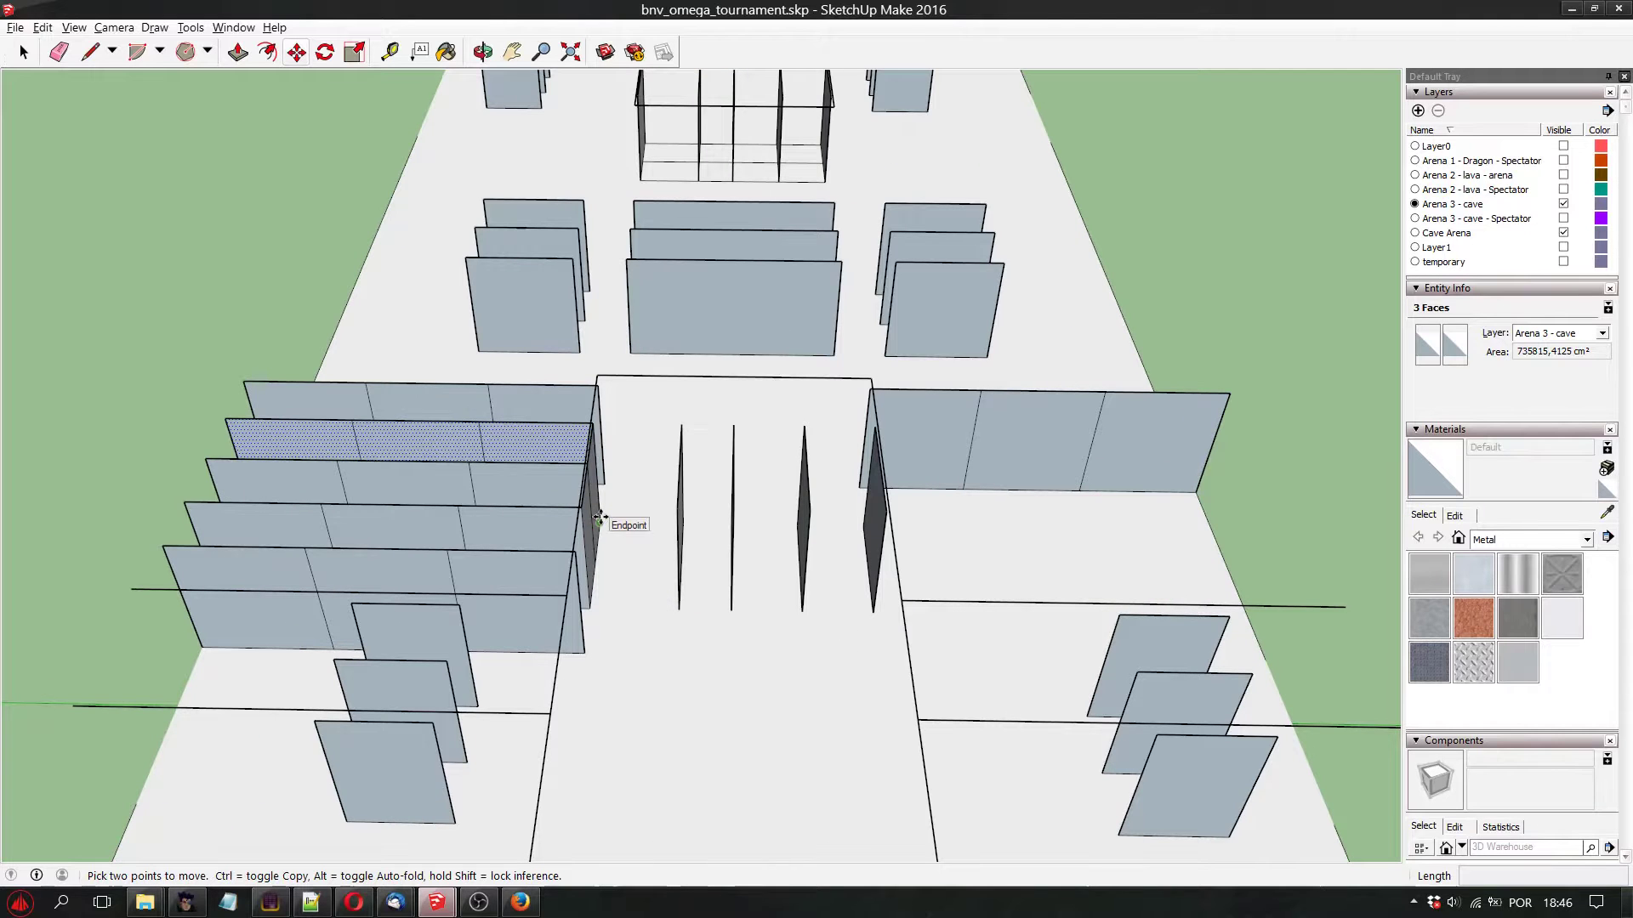
pyautogui.click(600, 519)
pyautogui.press('ctrl')
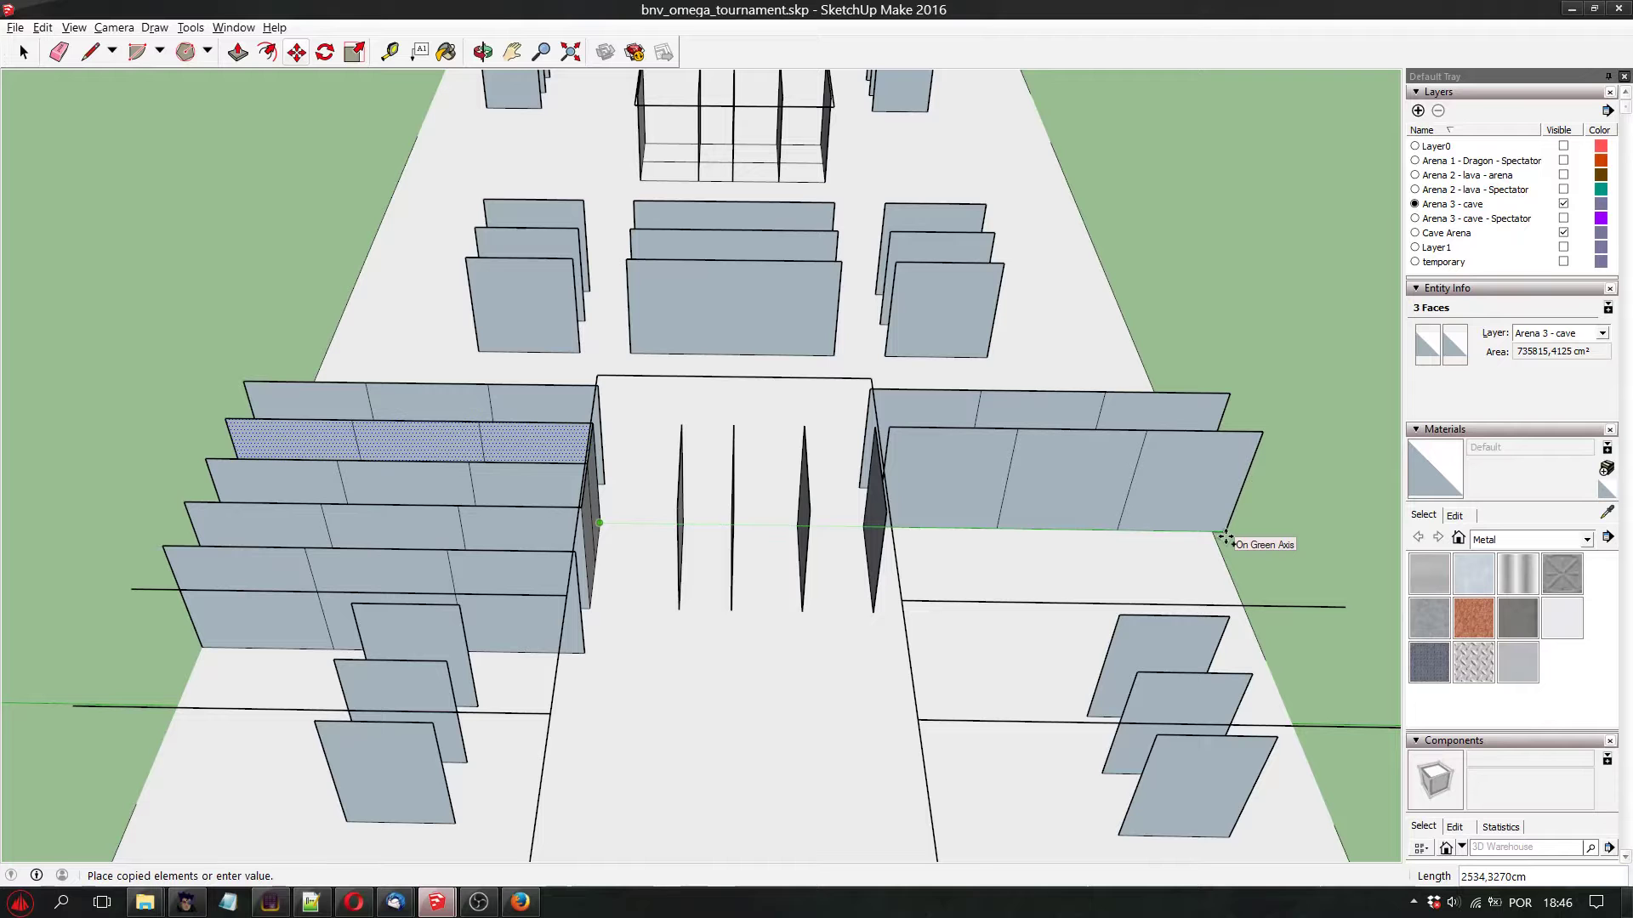
pyautogui.click(1209, 532)
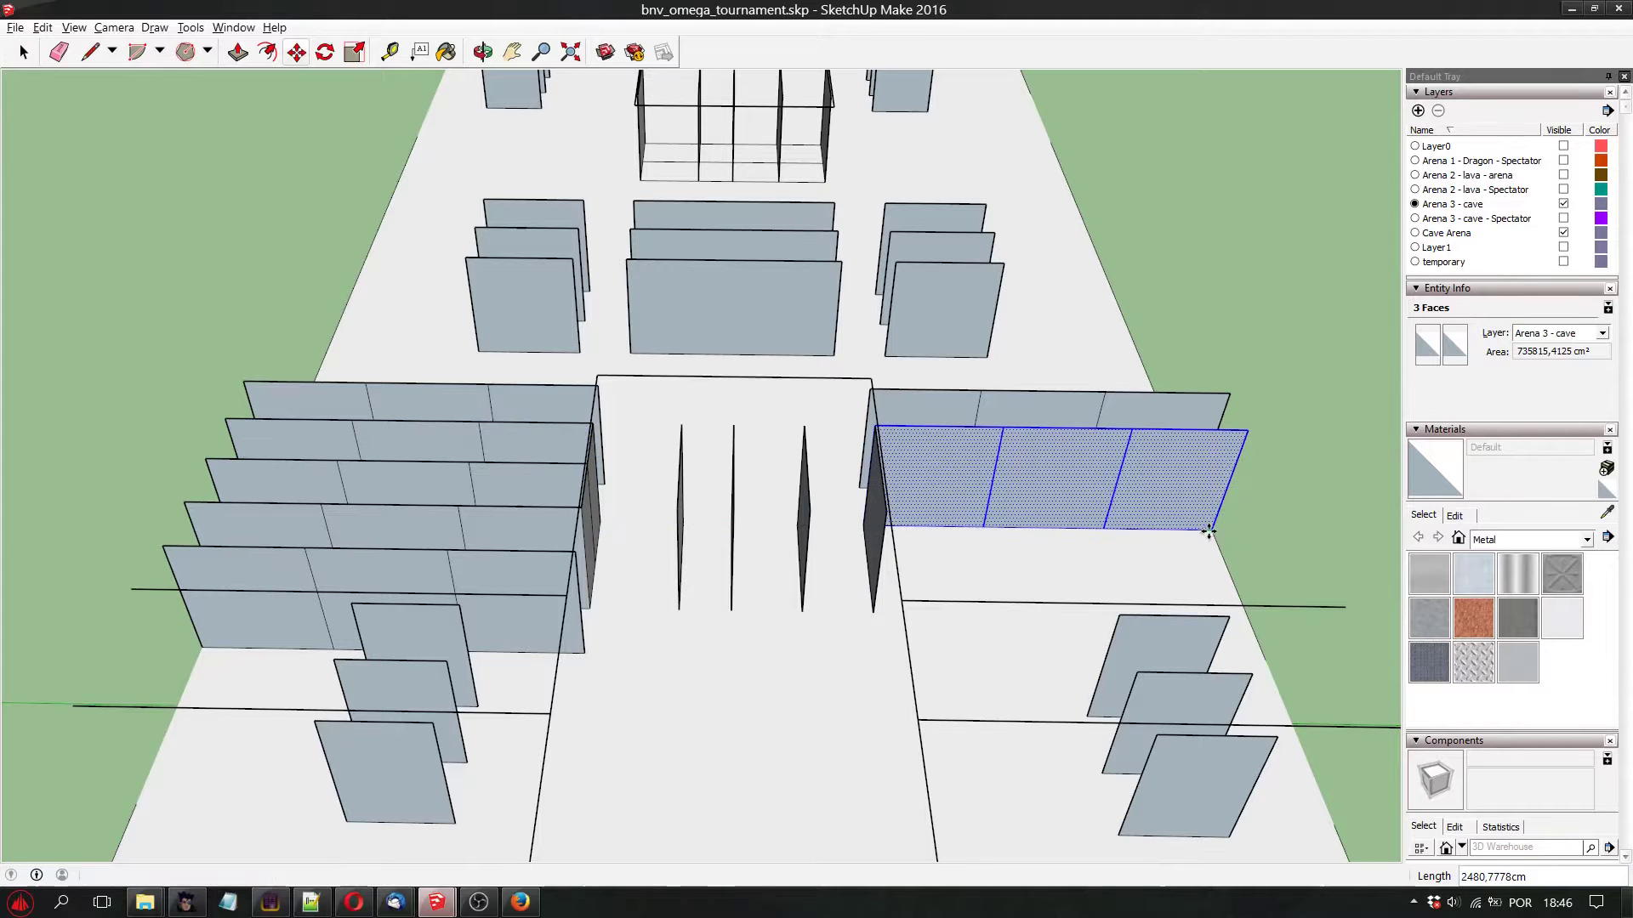
pyautogui.click(482, 52)
pyautogui.moveTo(825, 345); pyautogui.dragTo(871, 660)
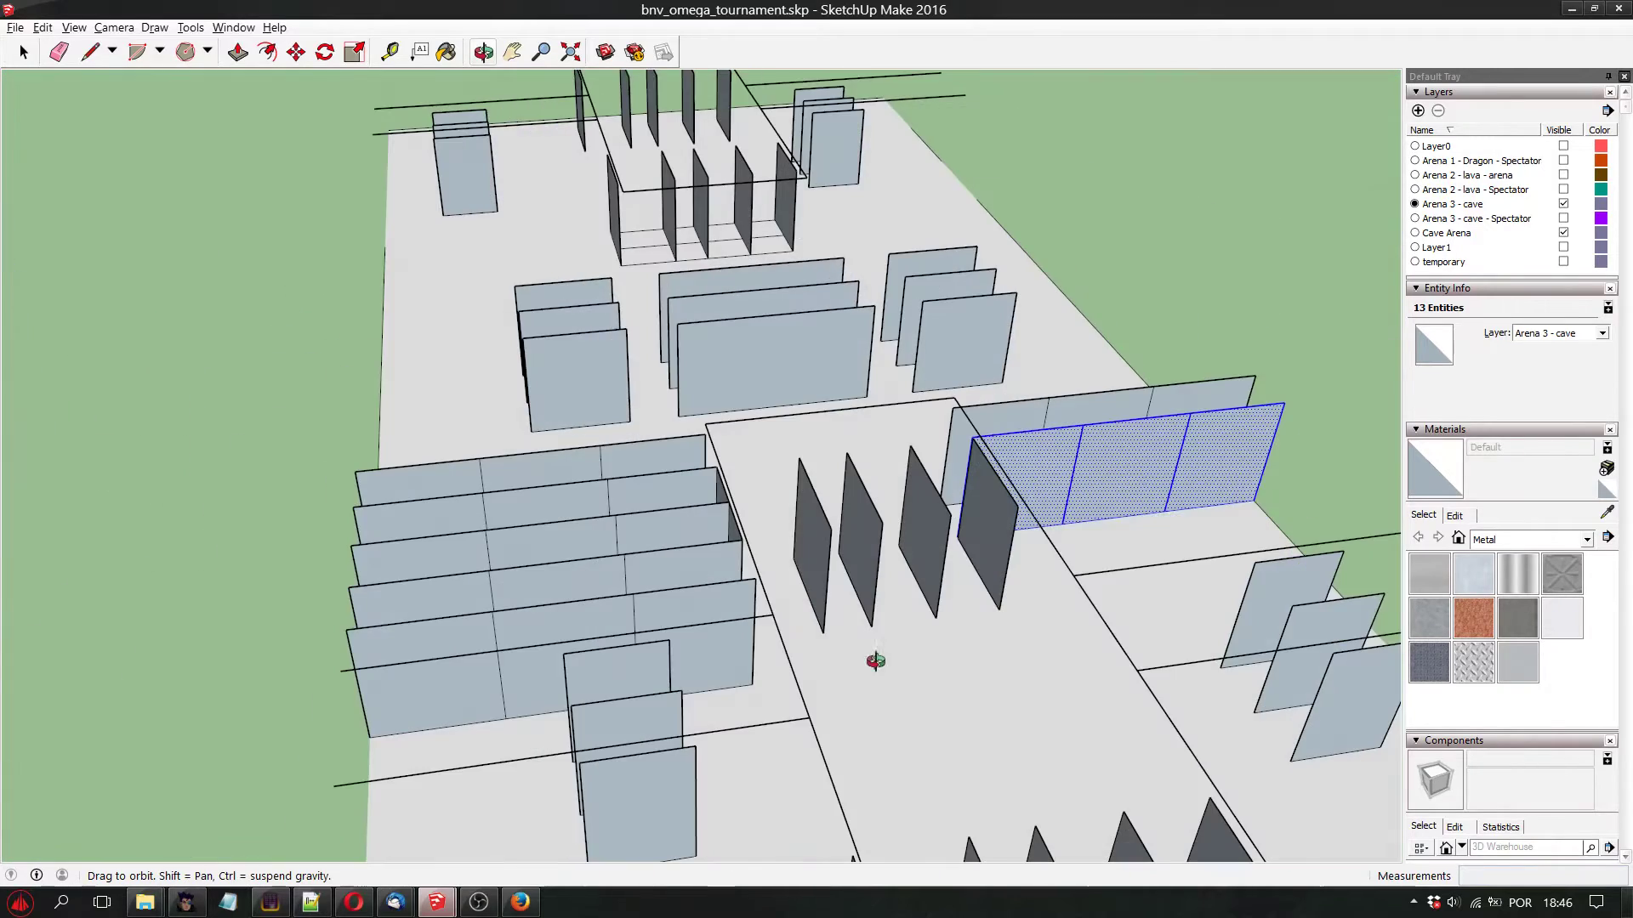
pyautogui.hotkey('ctrl', 't')
# Examine the five panel rows and the opposite wall section from the side and from above
pyautogui.moveTo(473, 704); pyautogui.dragTo(986, 527)
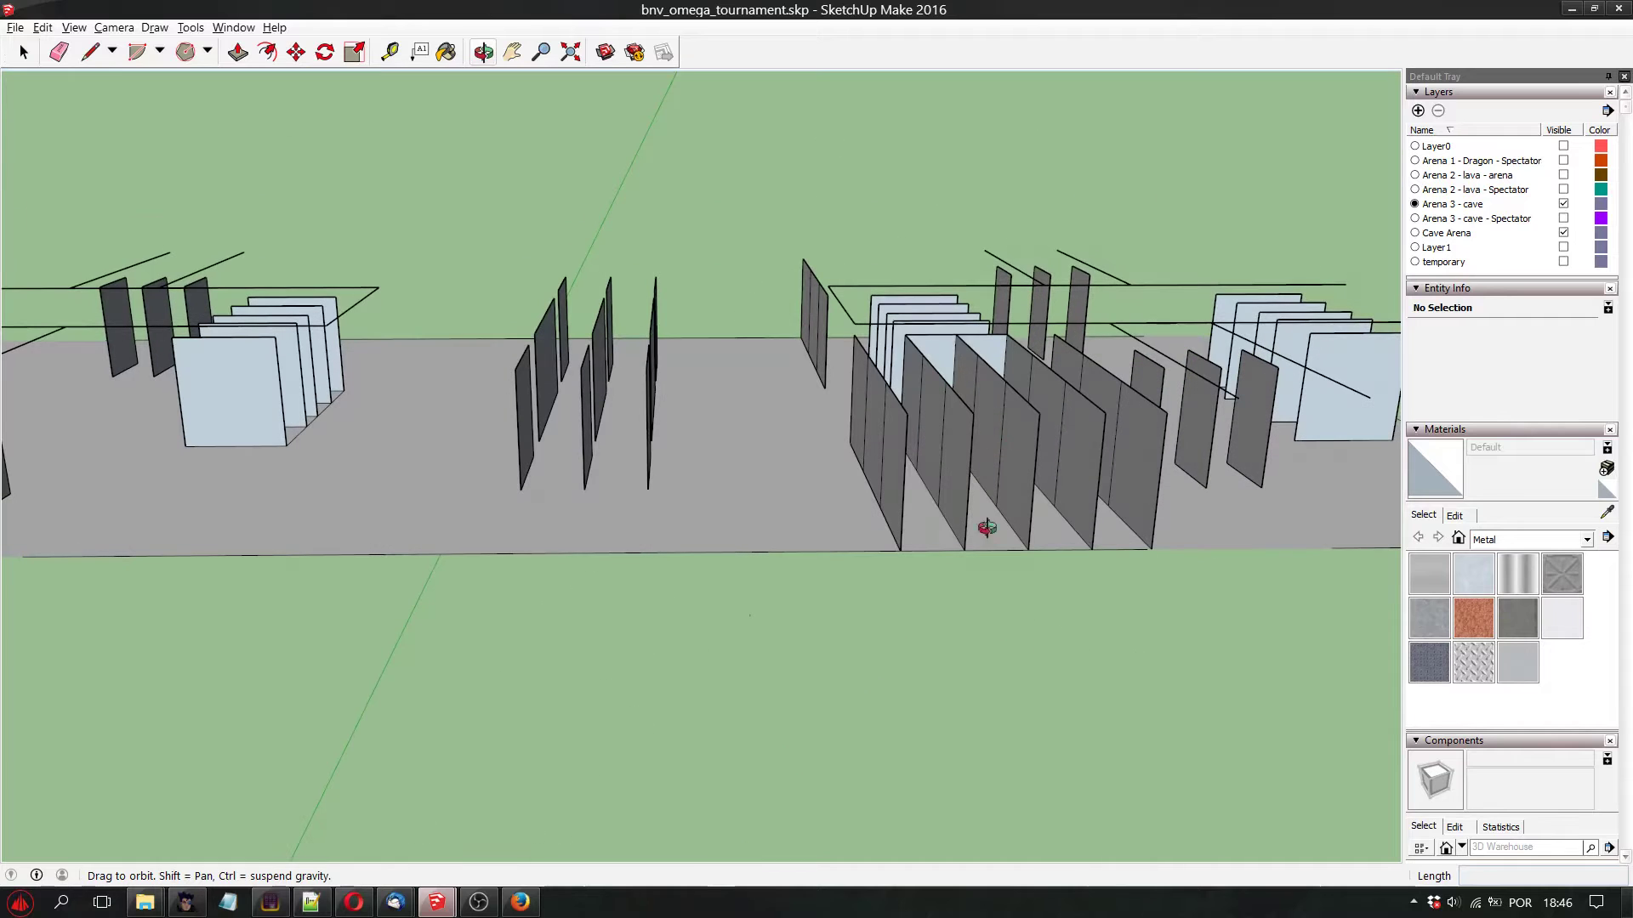
pyautogui.click(513, 52)
pyautogui.moveTo(817, 476); pyautogui.dragTo(536, 517)
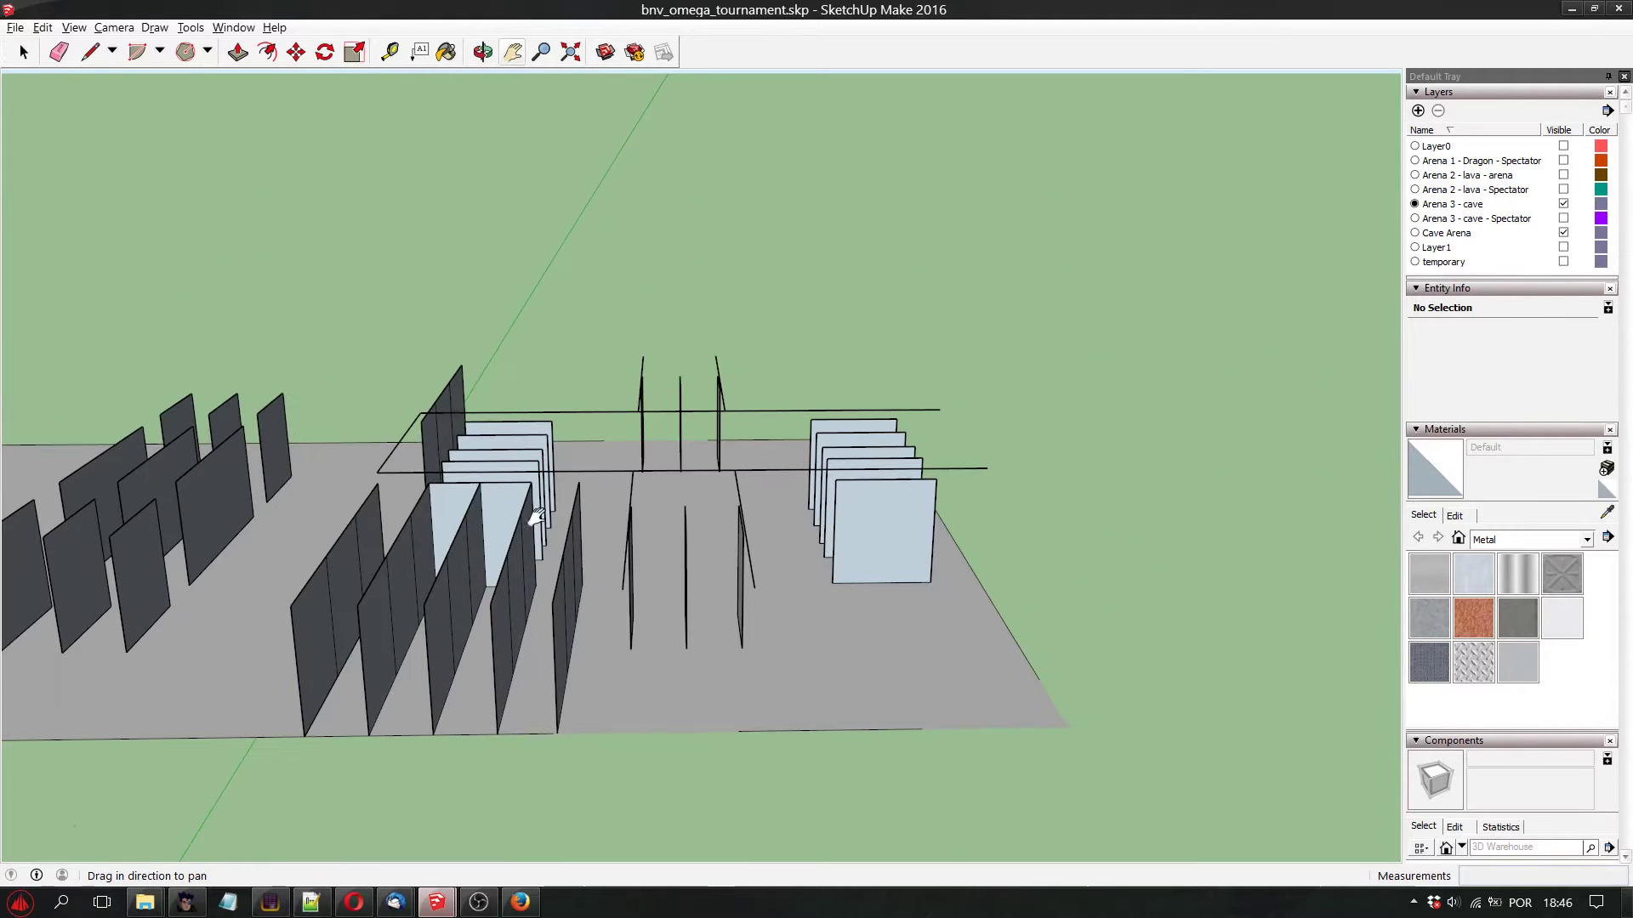
pyautogui.click(482, 52)
pyautogui.moveTo(553, 213); pyautogui.dragTo(392, 560)
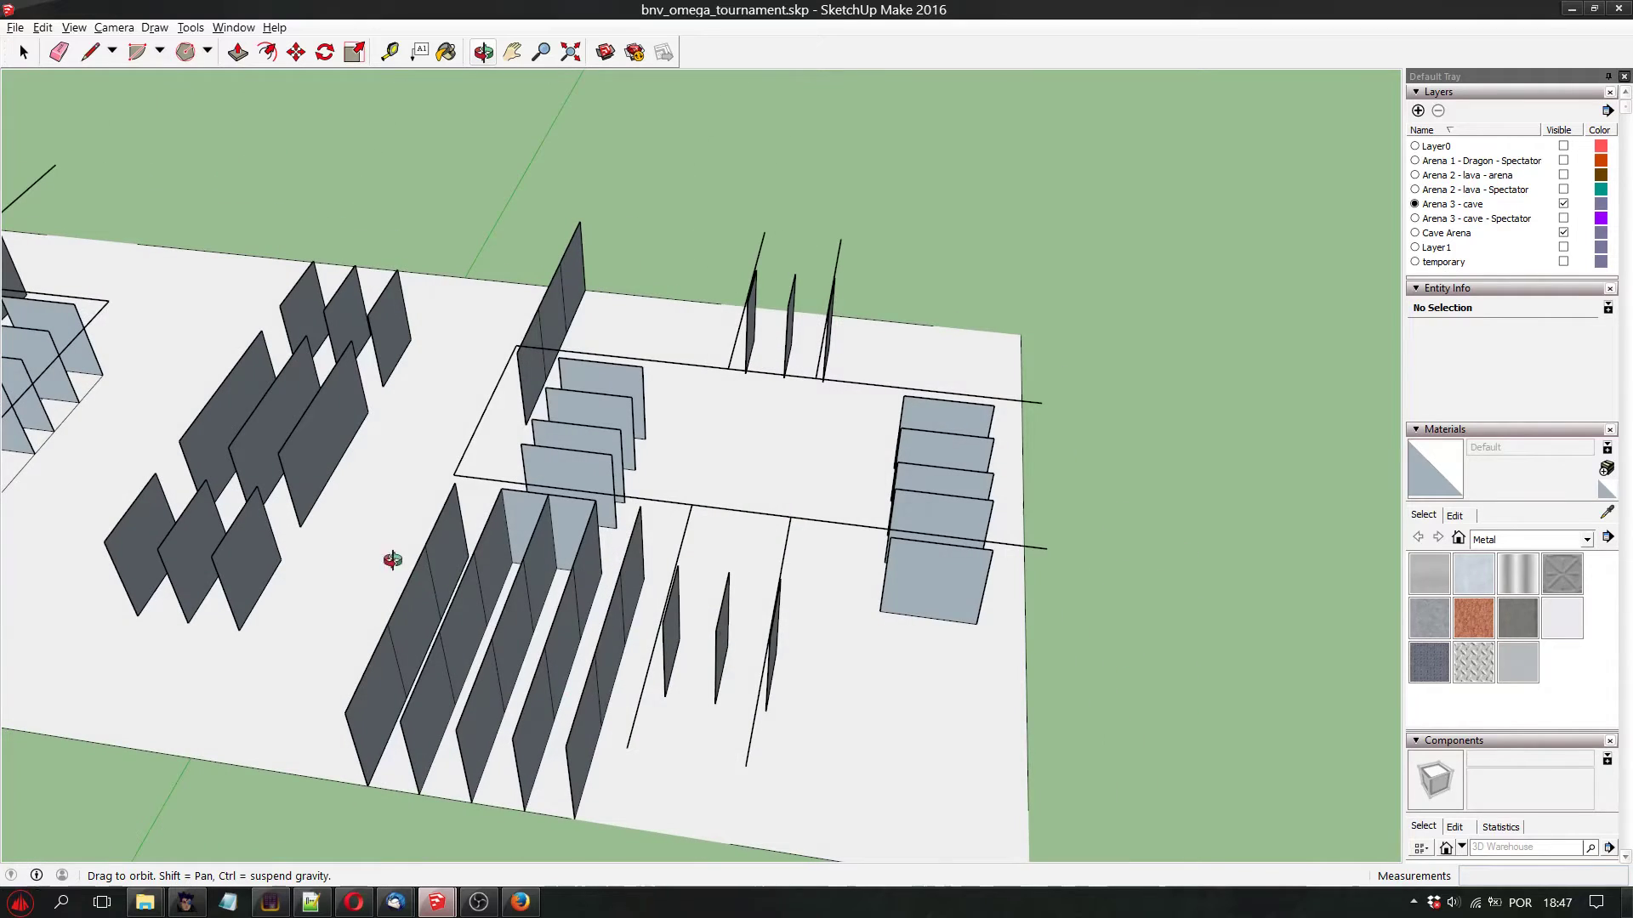
pyautogui.moveTo(674, 750); pyautogui.dragTo(269, 606)
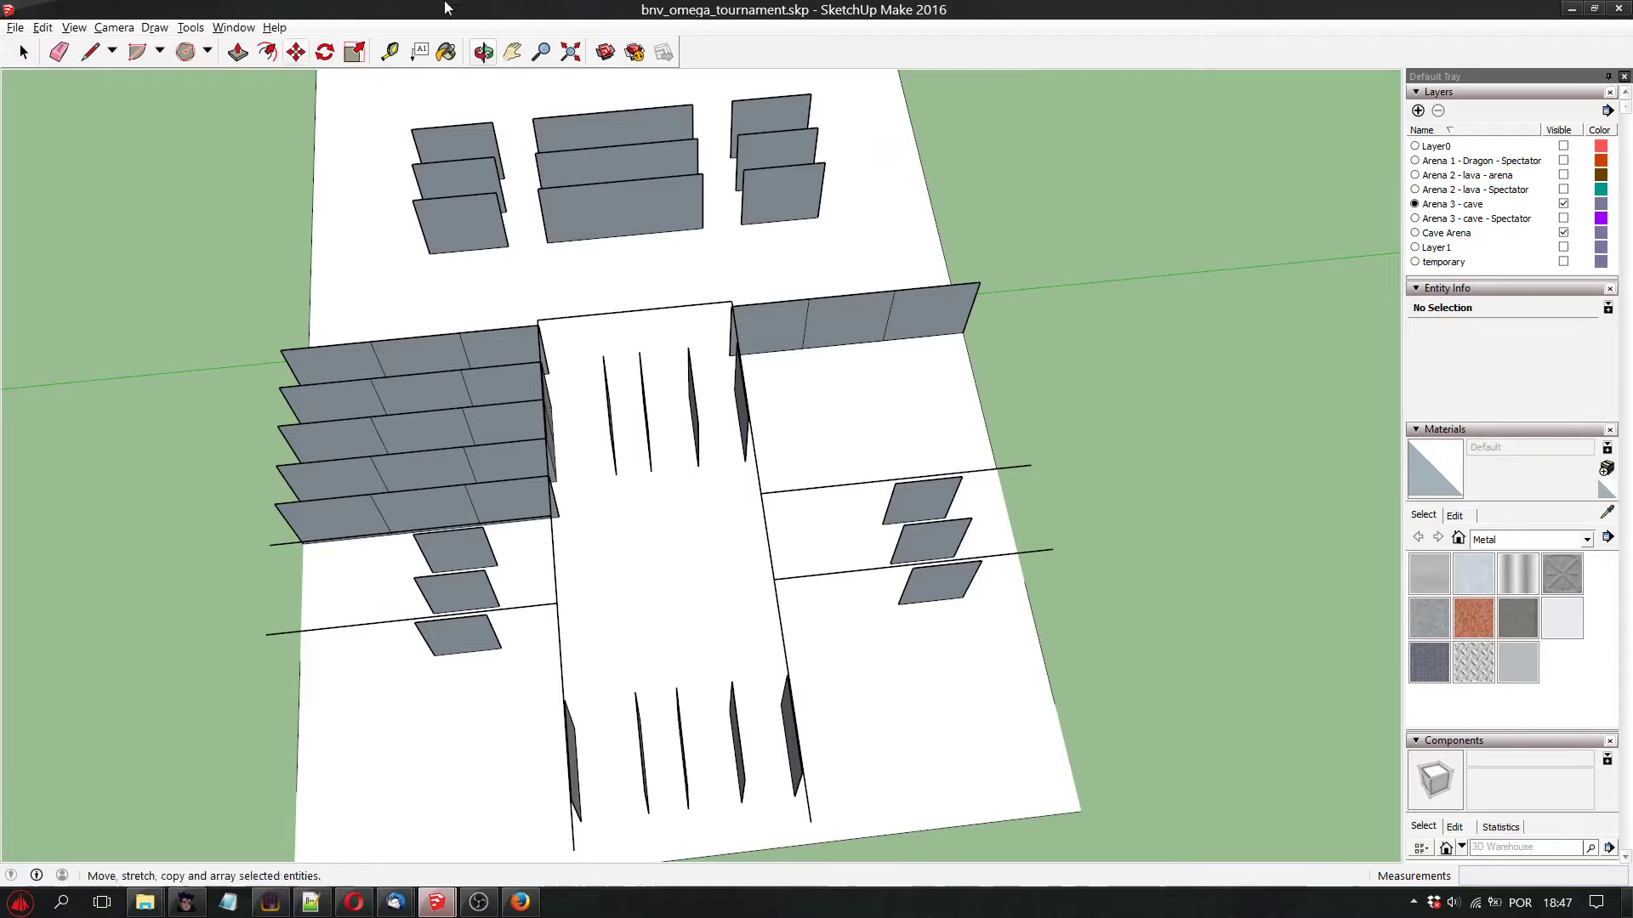
pyautogui.click(512, 53)
pyautogui.moveTo(391, 401); pyautogui.dragTo(666, 605)
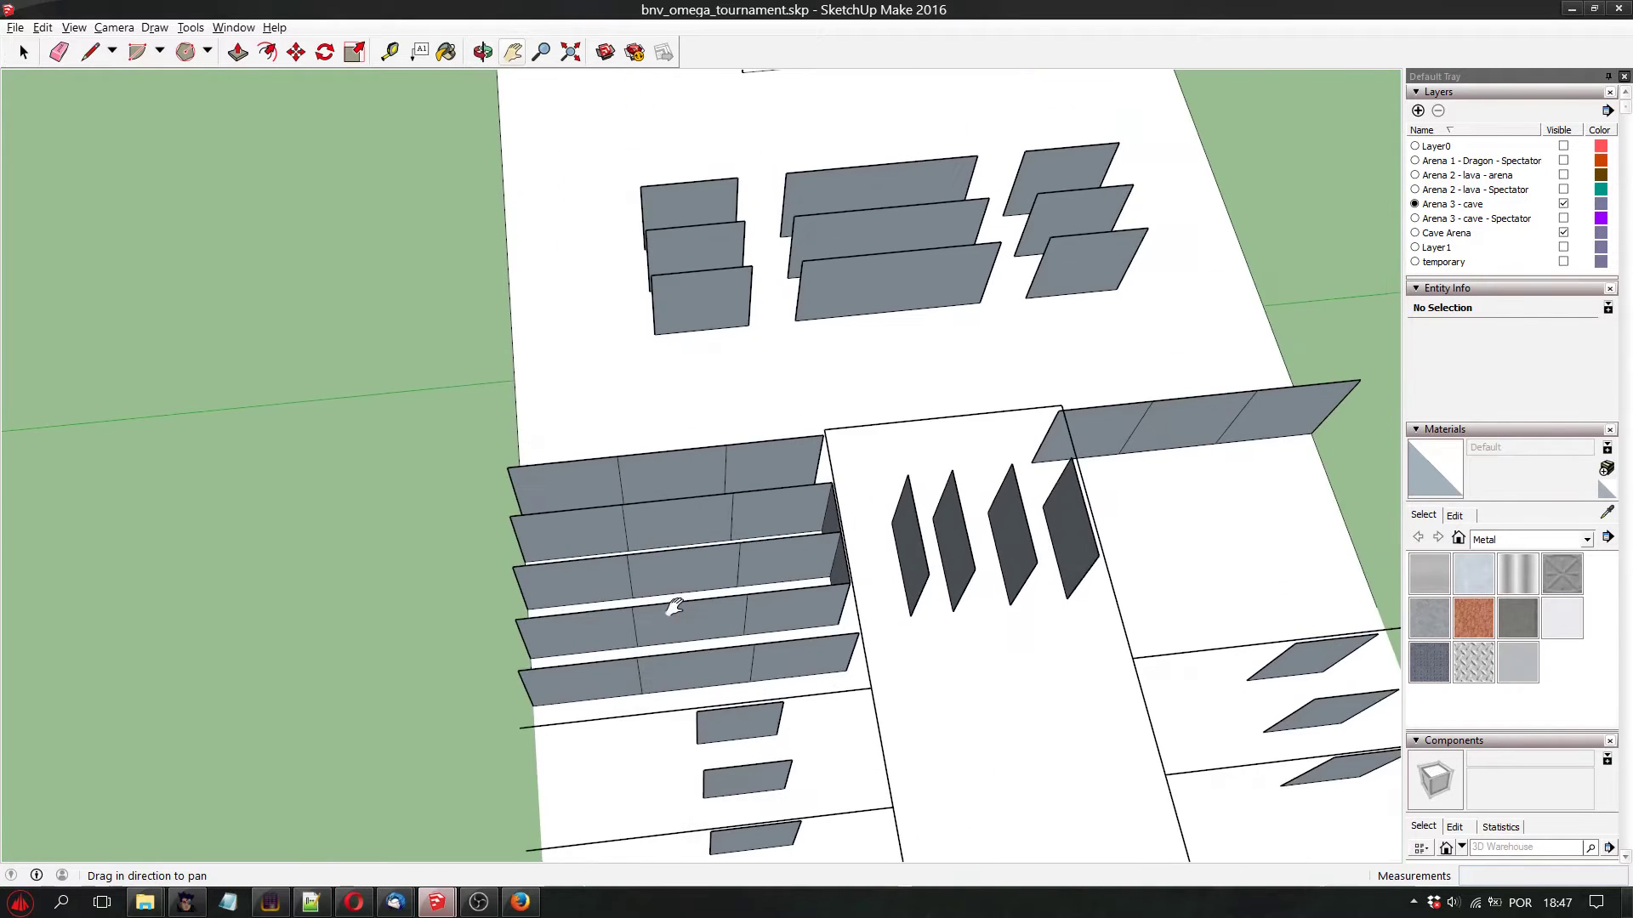
# Draw a line about 931 cm long along the panel tops at the outer seam, from the first row to the last
pyautogui.click(88, 53)
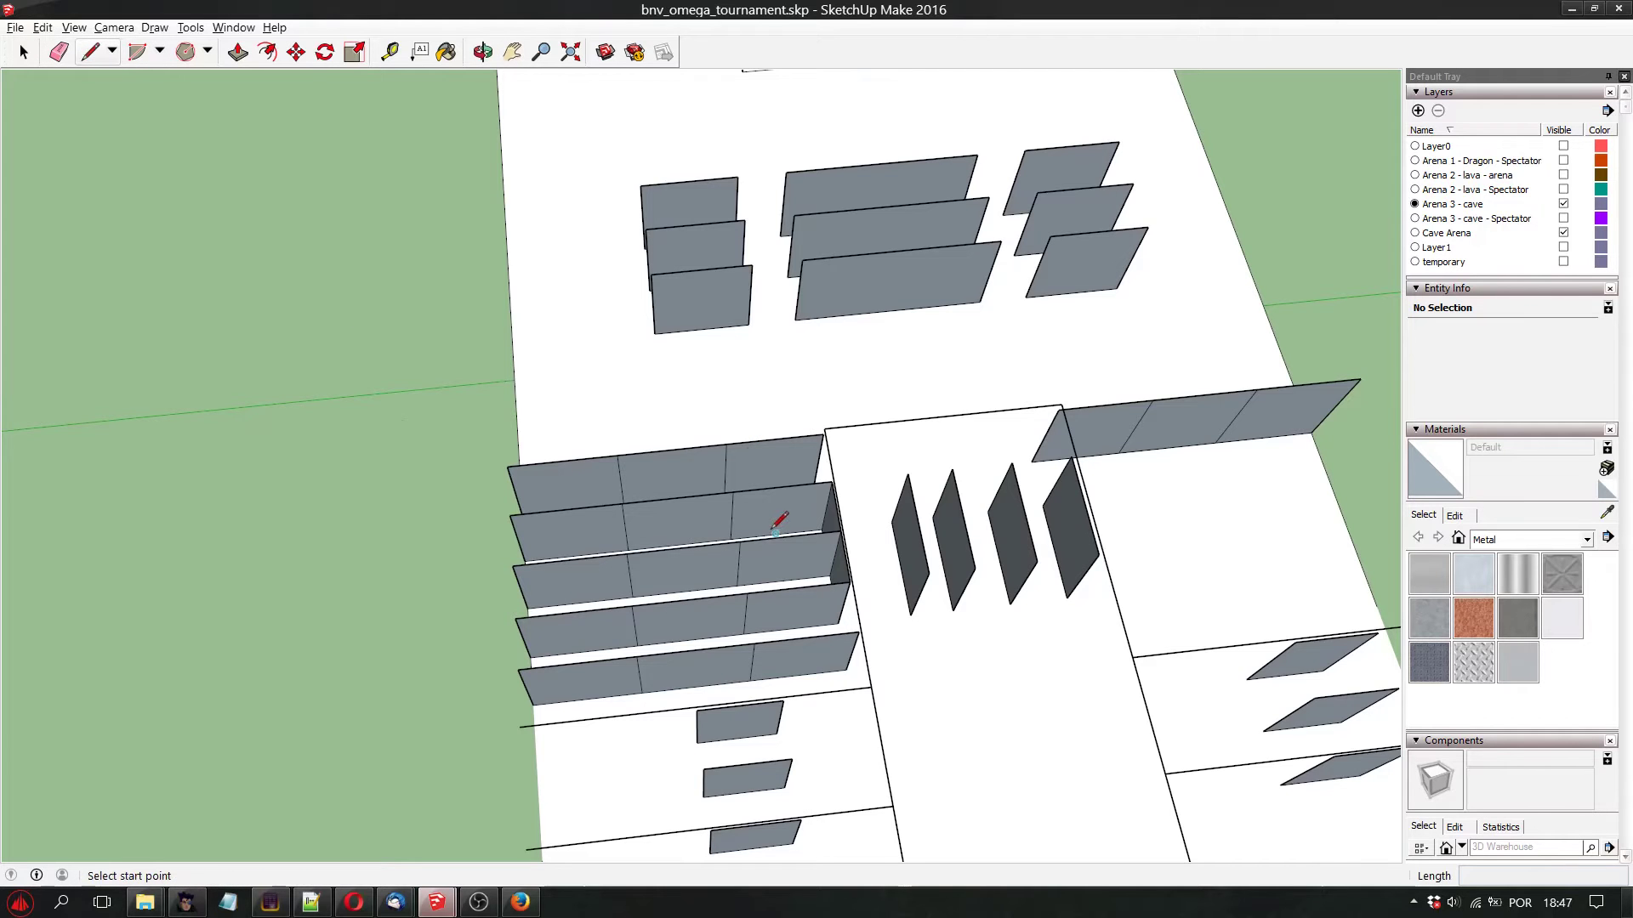
pyautogui.click(615, 456)
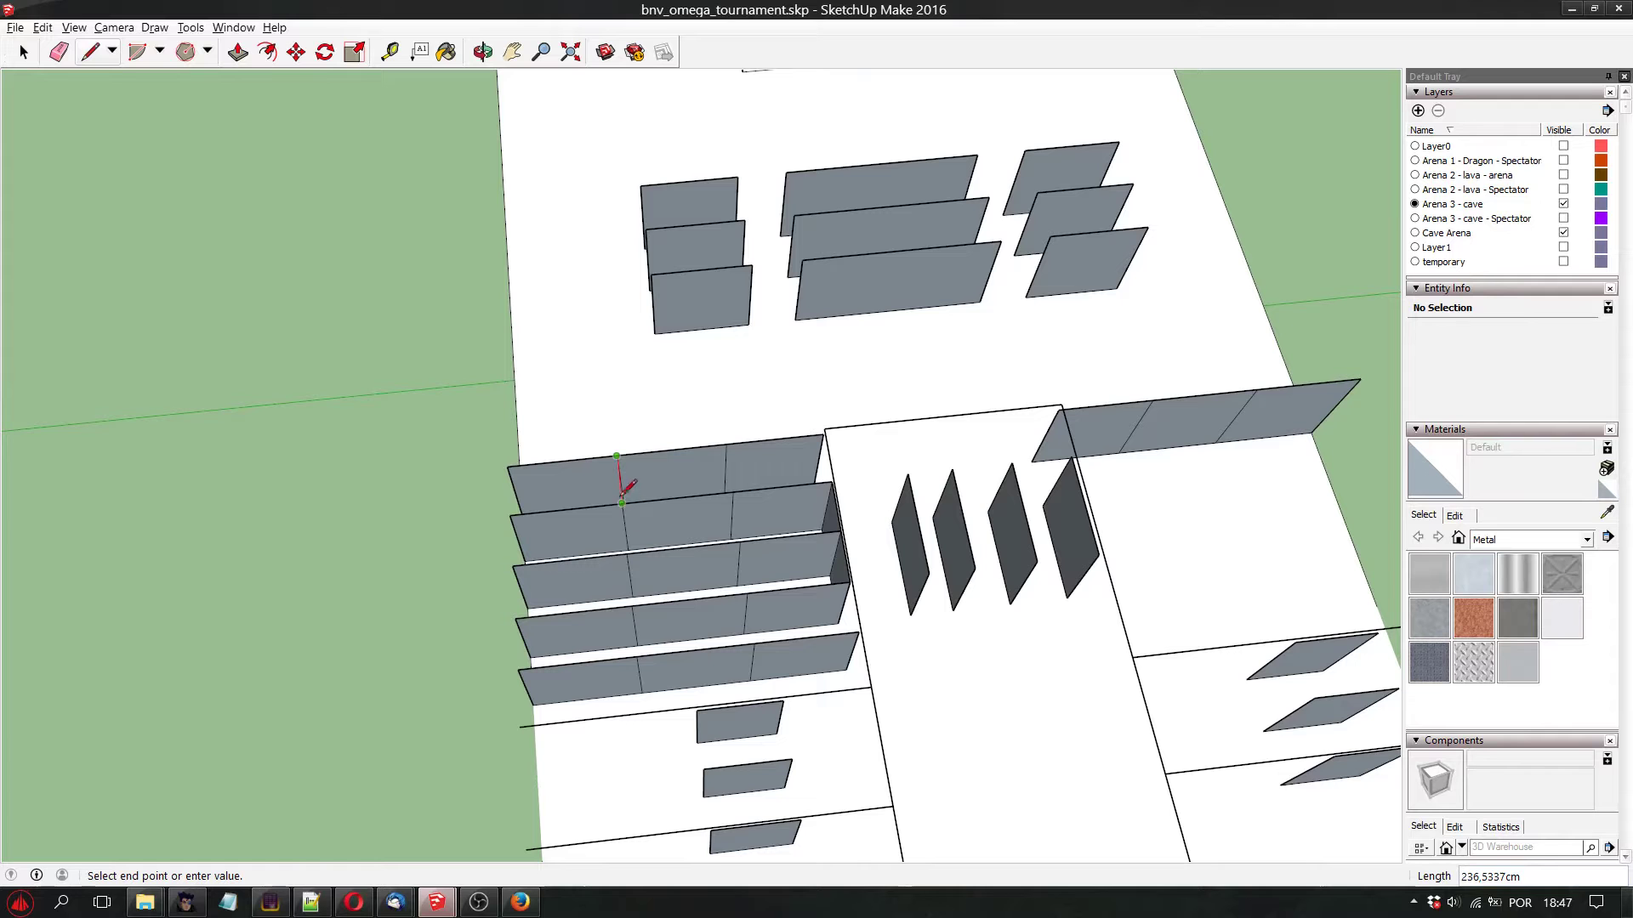
pyautogui.click(483, 51)
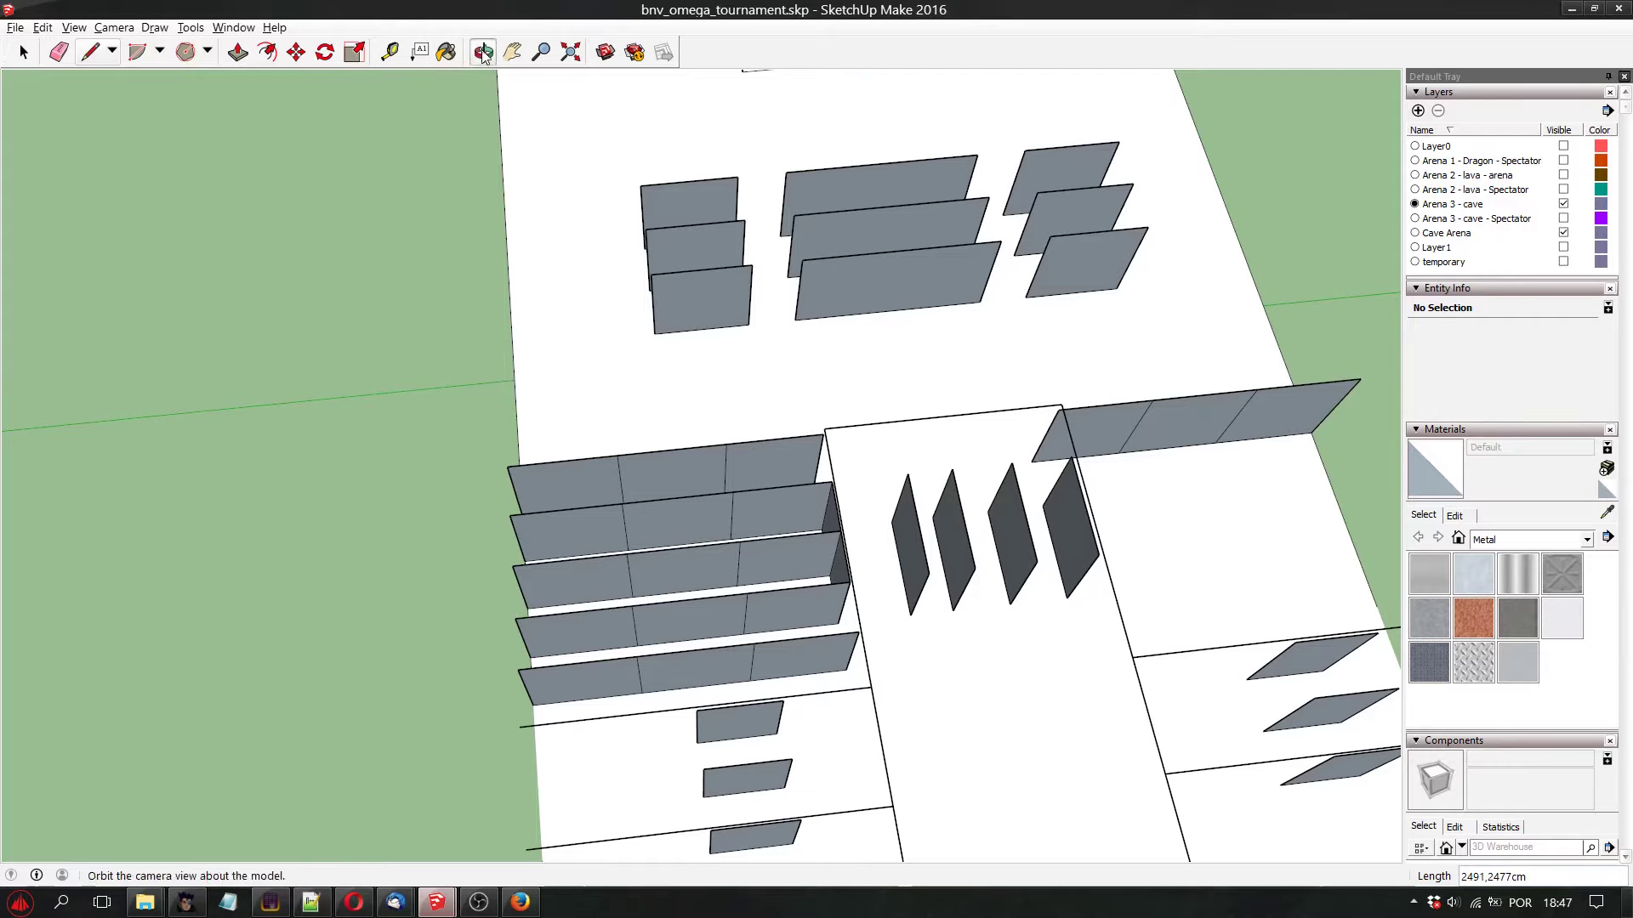
pyautogui.moveTo(706, 502); pyautogui.dragTo(884, 561)
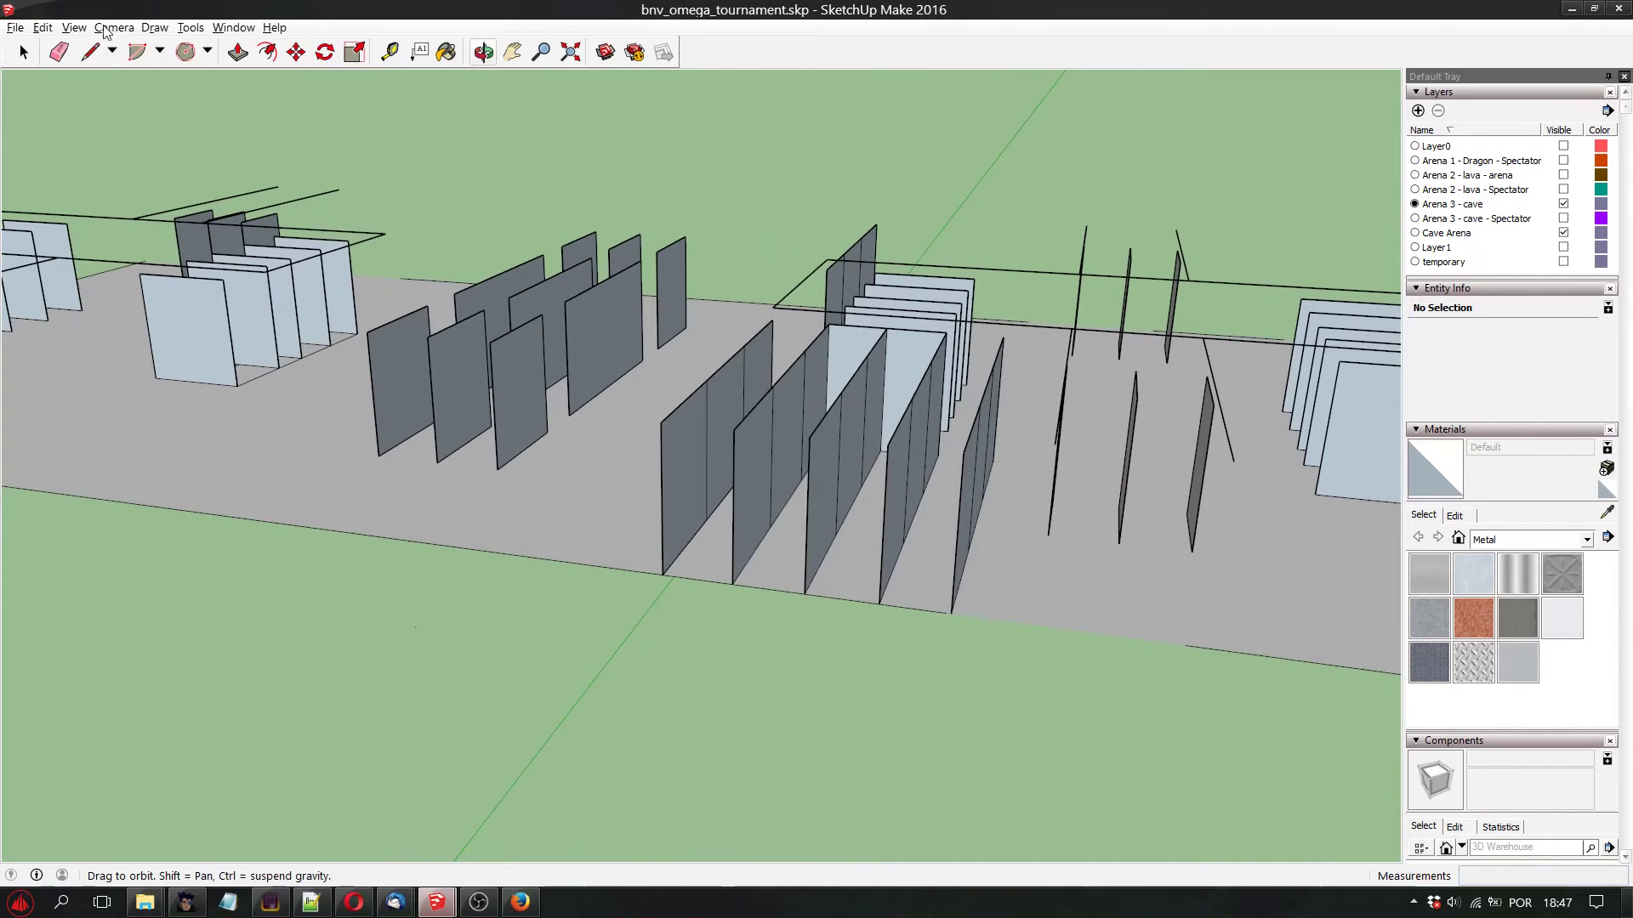
pyautogui.click(89, 52)
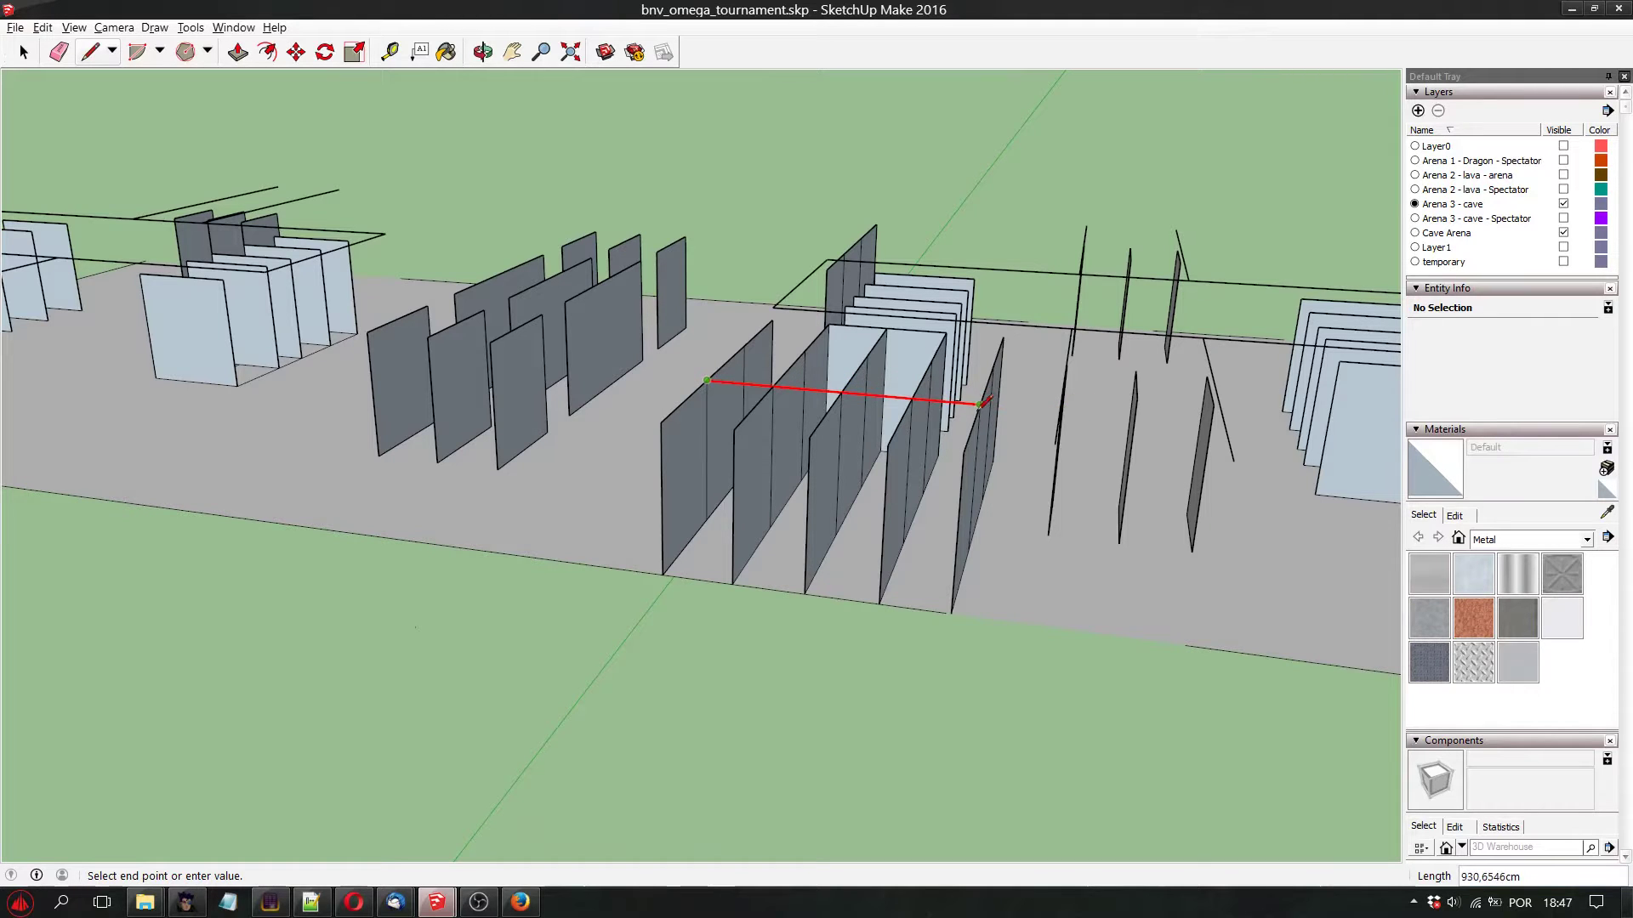
pyautogui.click(980, 404)
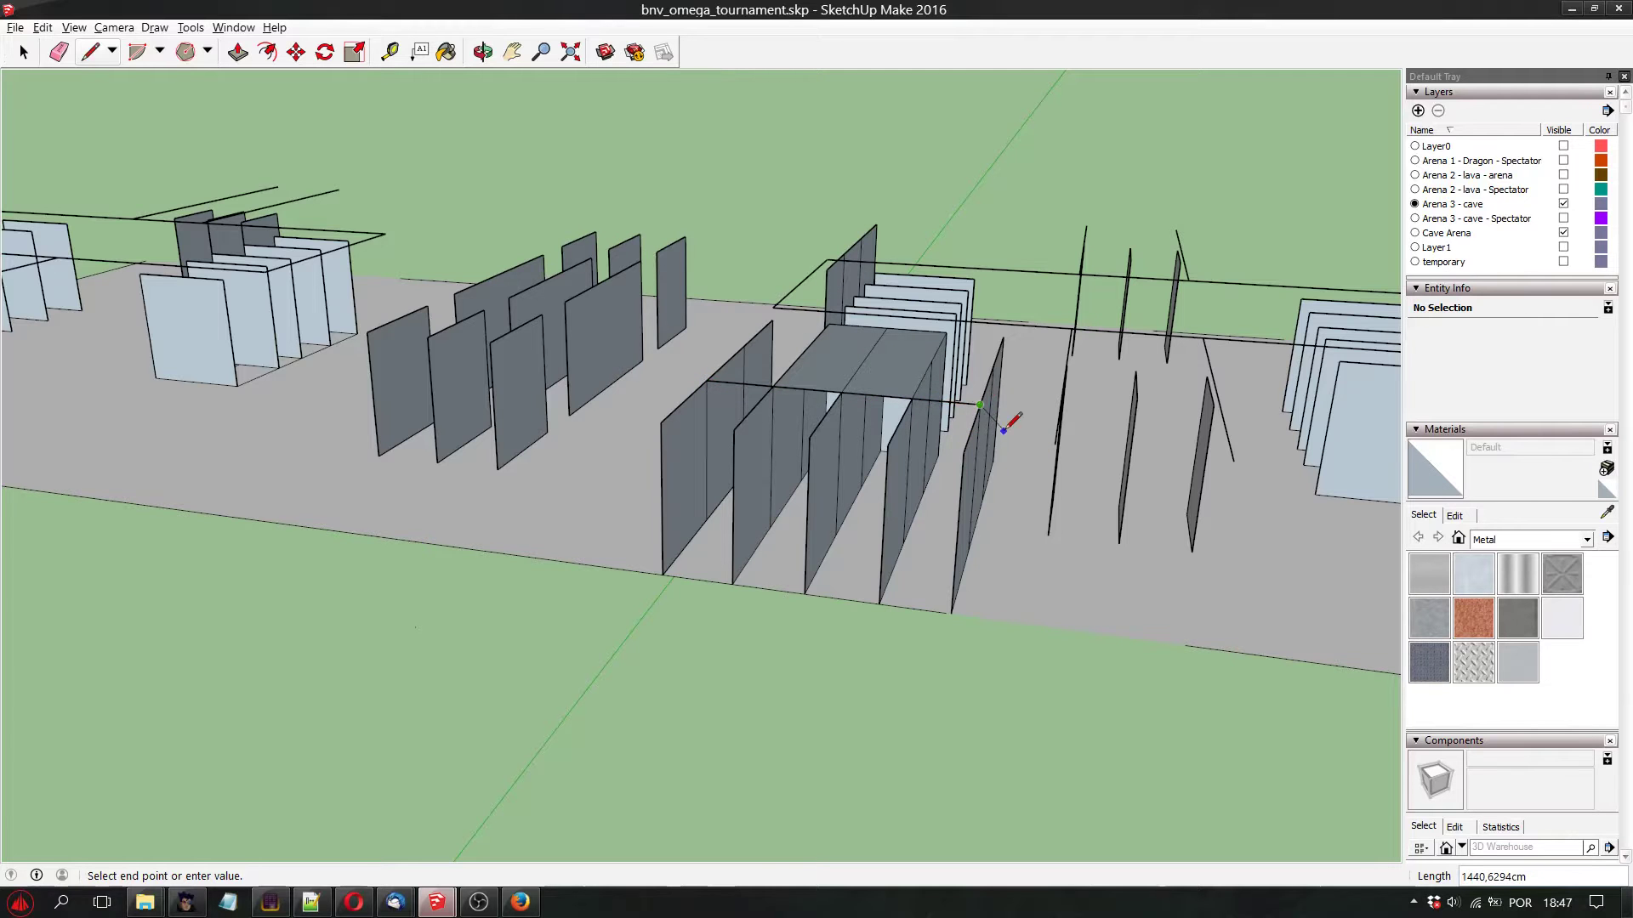
# Draw a matching line about 931 cm long along the panel bases at the outer seam to form a crosswise partition
pyautogui.click(482, 52)
pyautogui.moveTo(1097, 519); pyautogui.dragTo(954, 448)
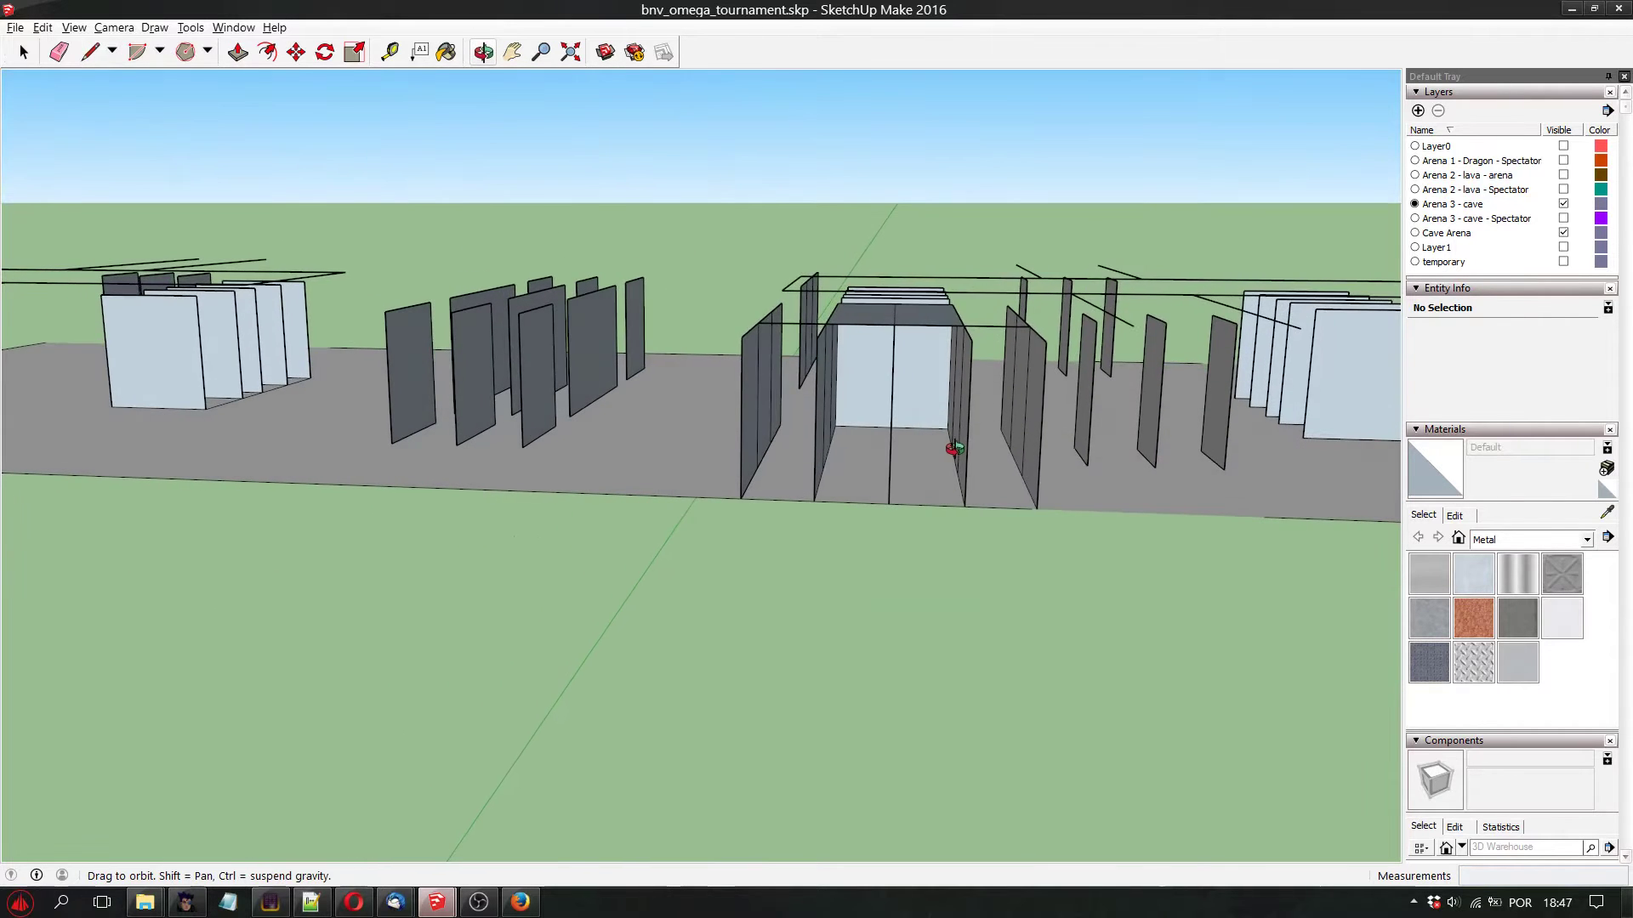
pyautogui.click(90, 52)
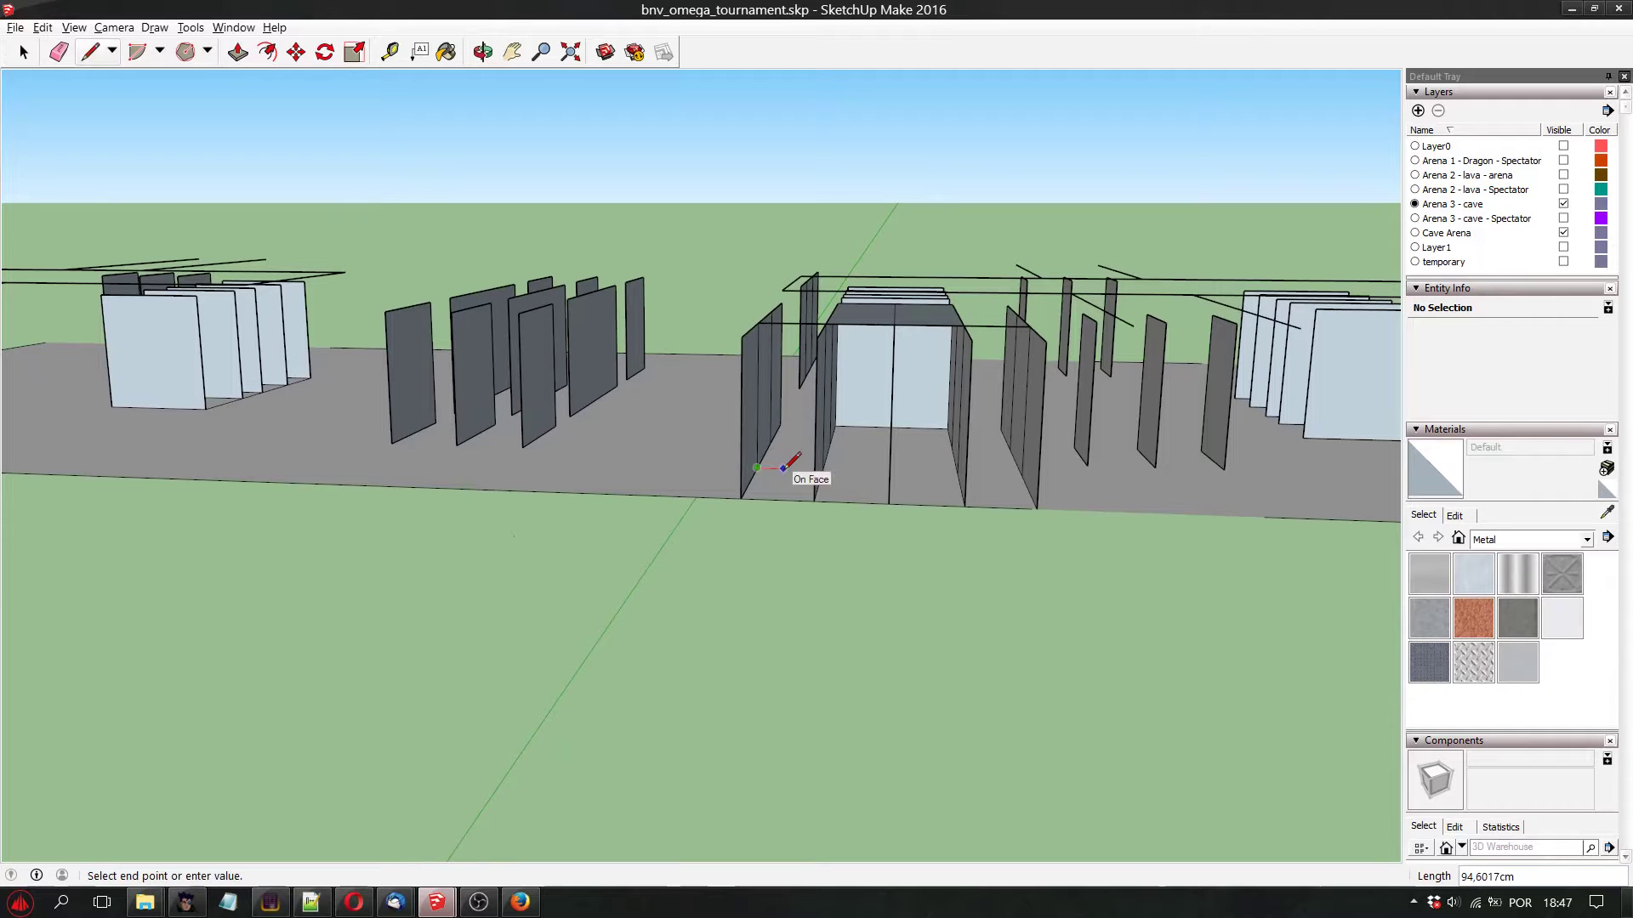
pyautogui.click(1022, 474)
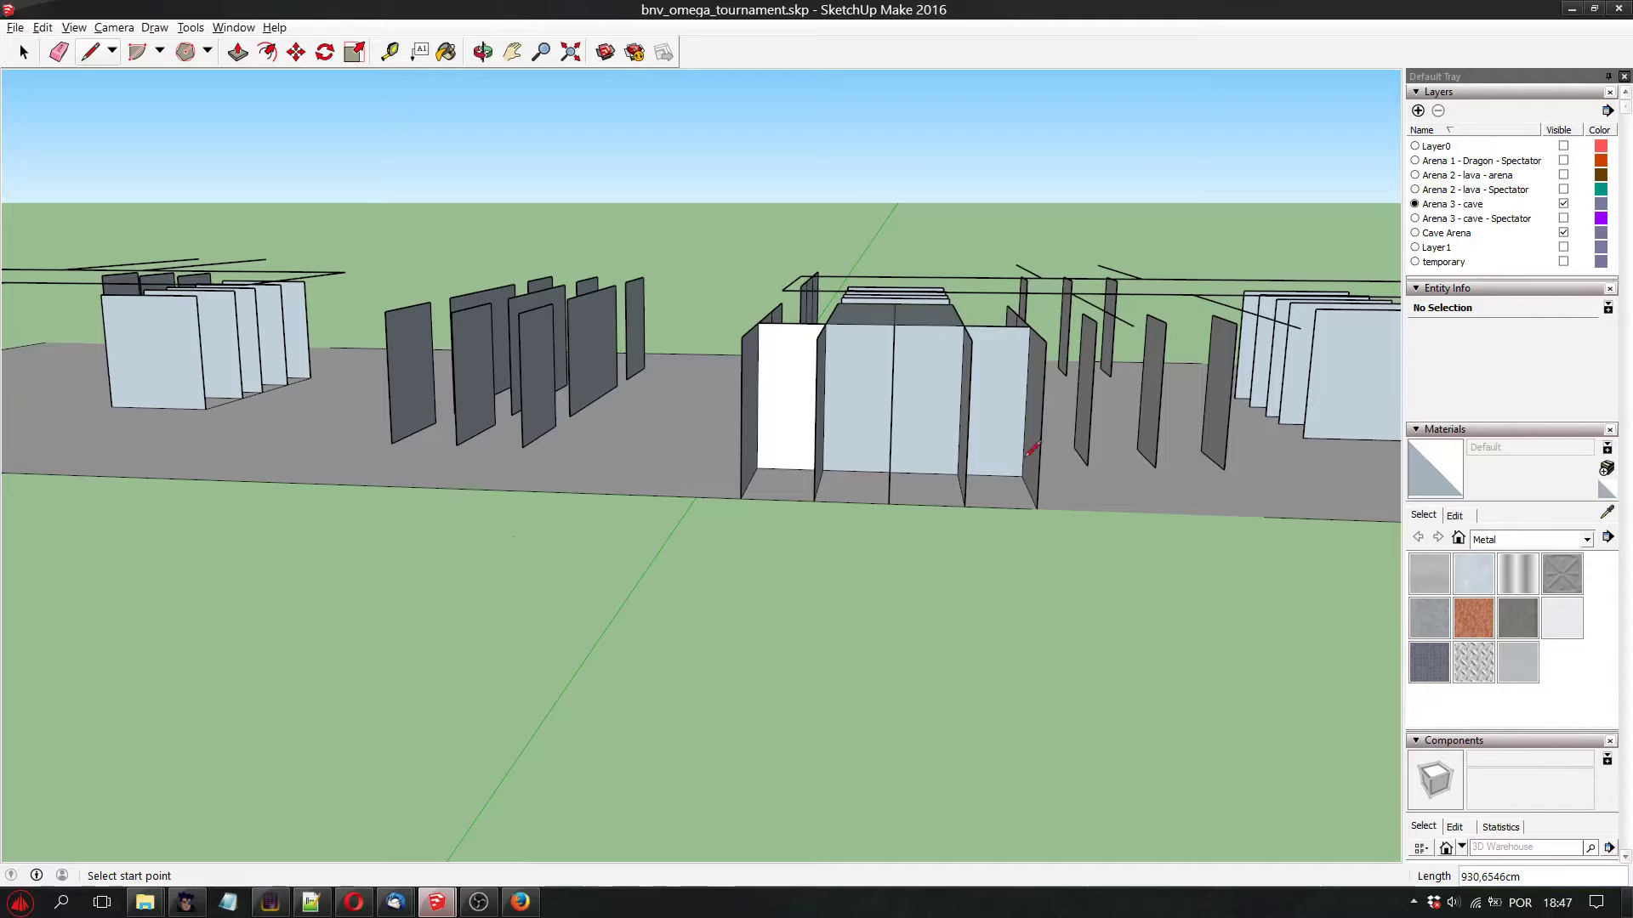
# Draw crosswise lines along the seam nearer the opening, from the first row to the last, to form a second partition
pyautogui.click(483, 52)
pyautogui.moveTo(955, 357); pyautogui.dragTo(541, 756)
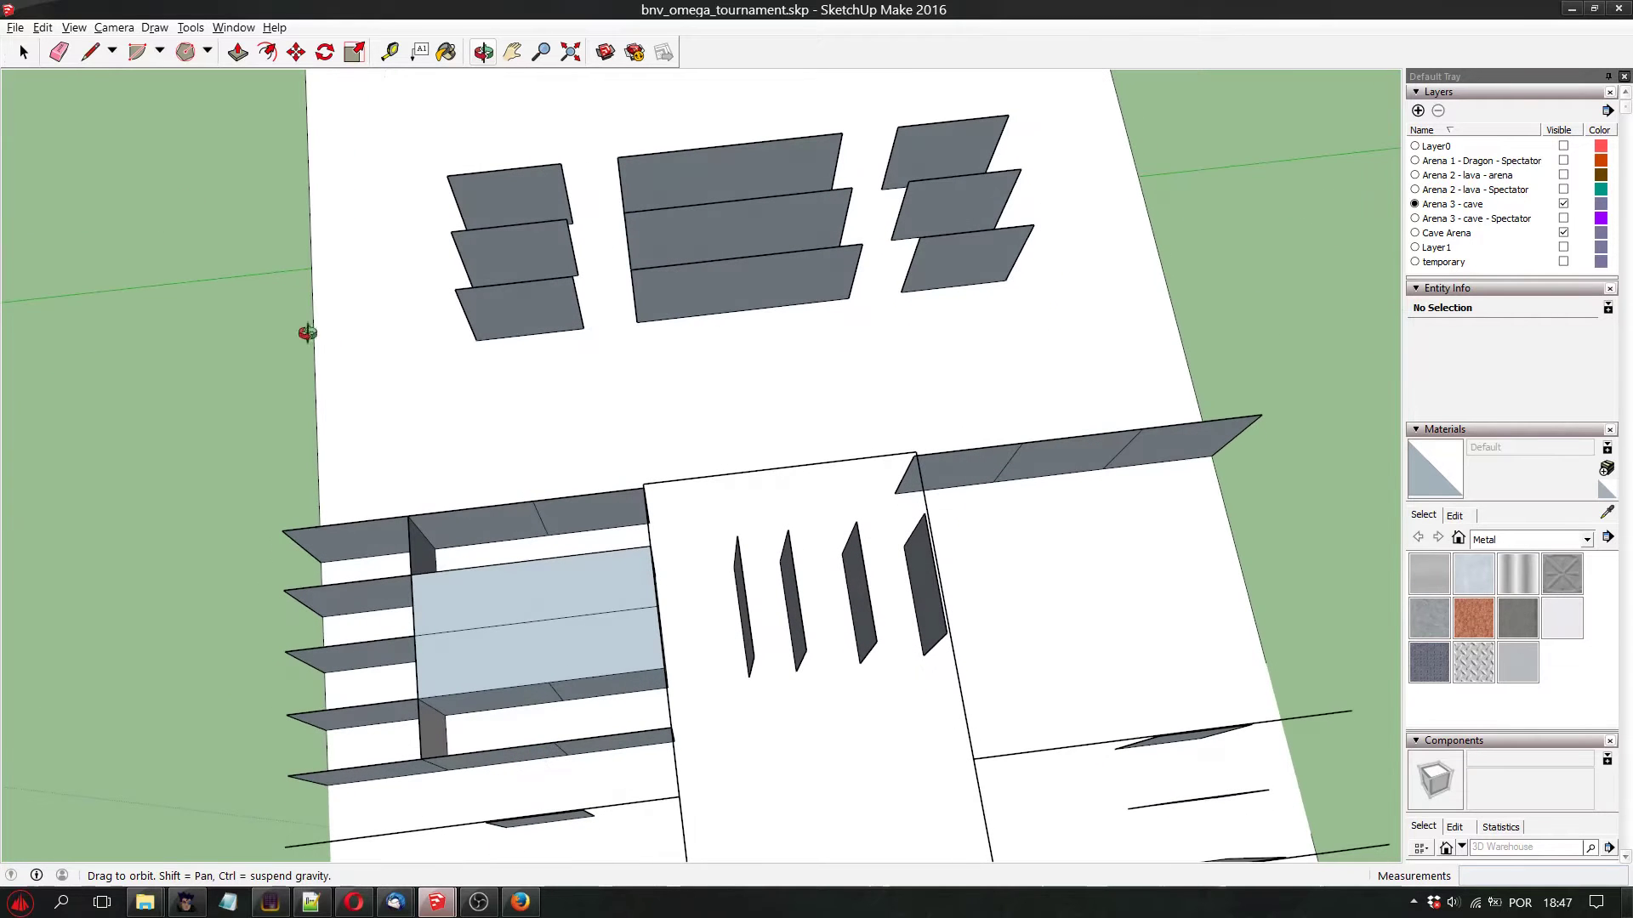
pyautogui.press('l')
pyautogui.click(548, 534)
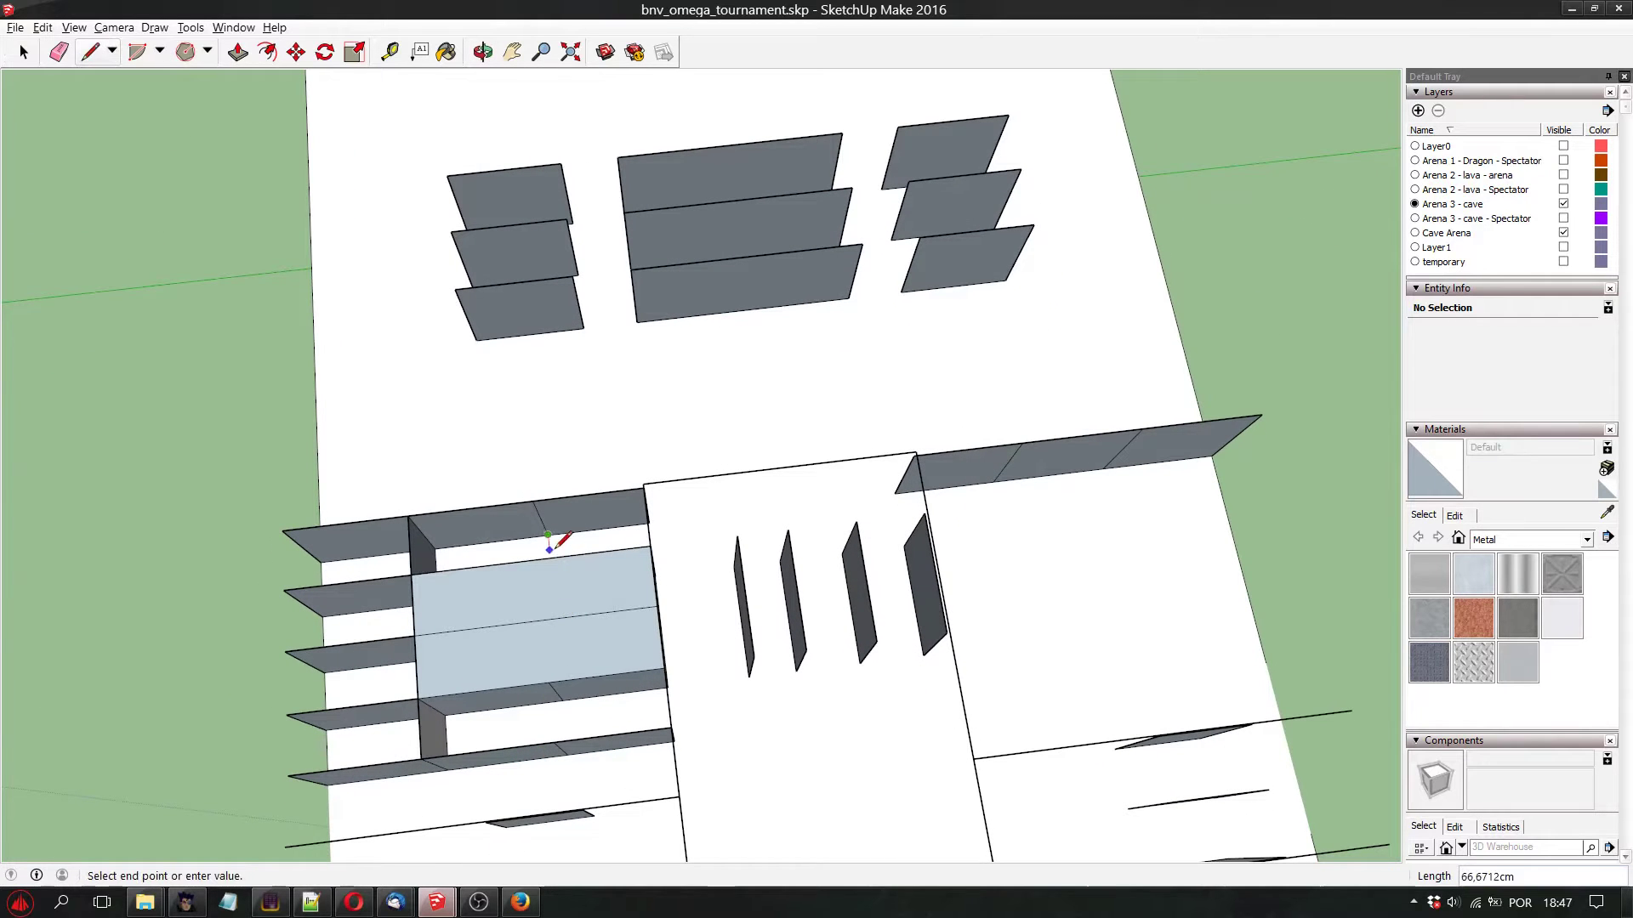
pyautogui.click(568, 753)
# Delete the six horizontal faces covering the cells between the panel rows
pyautogui.press('space')
pyautogui.click(482, 537)
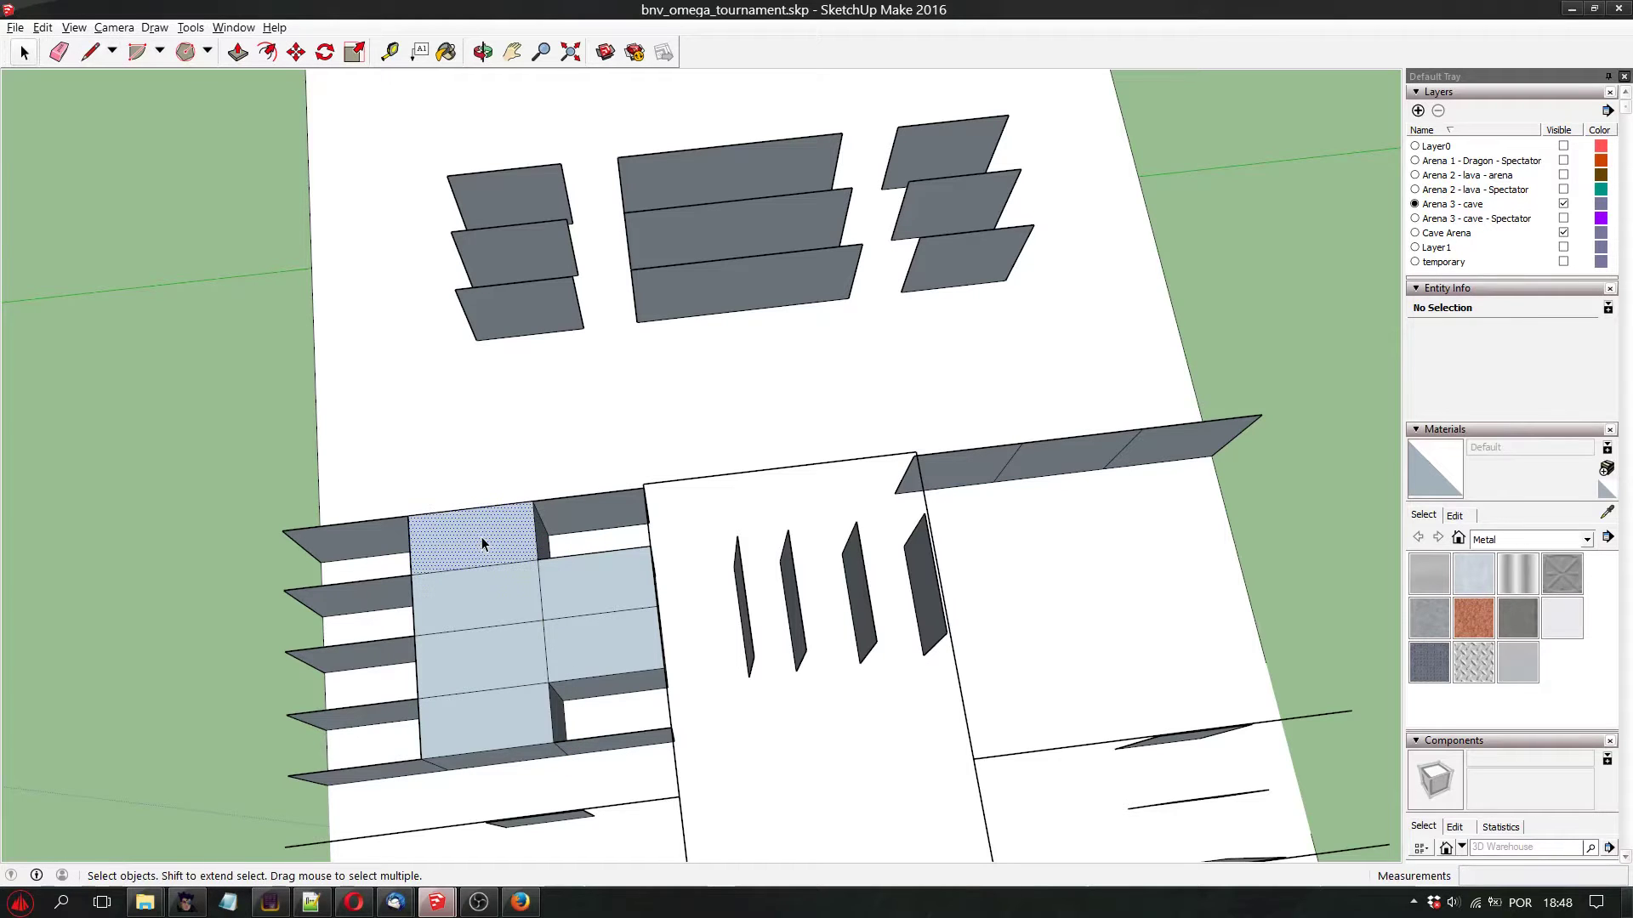
pyautogui.press('Delete')
pyautogui.click(500, 609)
pyautogui.press('Delete')
pyautogui.click(509, 676)
pyautogui.press('Delete')
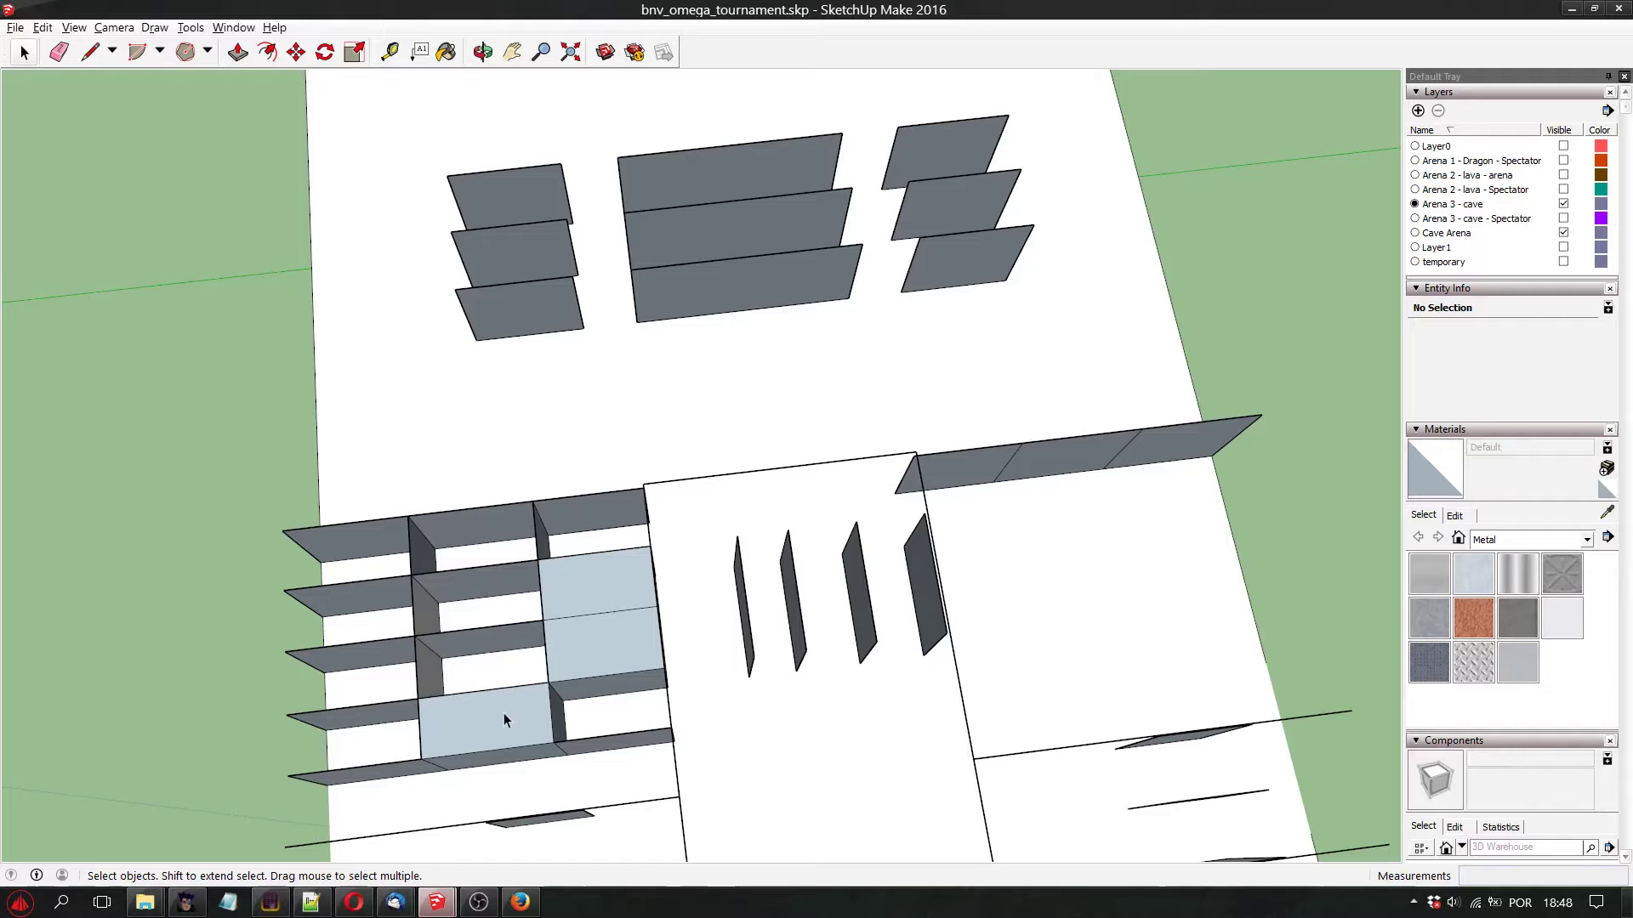
pyautogui.click(503, 719)
pyautogui.press('Delete')
pyautogui.click(583, 651)
pyautogui.press('Delete')
pyautogui.click(607, 593)
pyautogui.press('Delete')
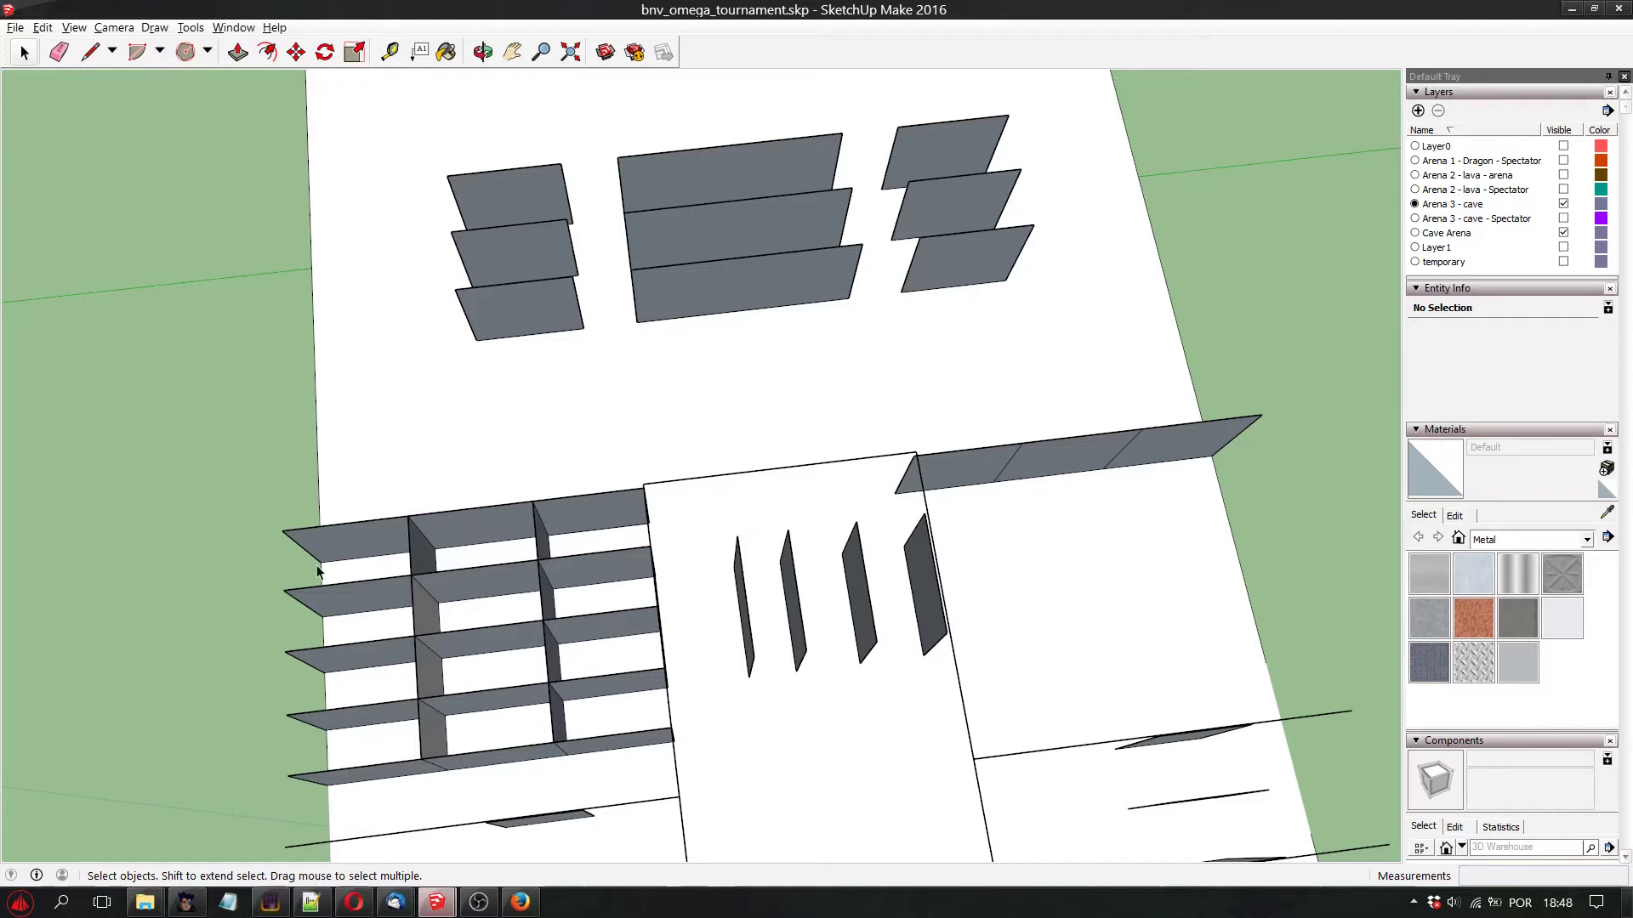
# Draw a crosswise panel about 252 cm wide extending beyond the last row from its outer seam
pyautogui.click(482, 52)
pyautogui.moveTo(335, 640); pyautogui.dragTo(479, 508)
pyautogui.moveTo(377, 580); pyautogui.dragTo(640, 338)
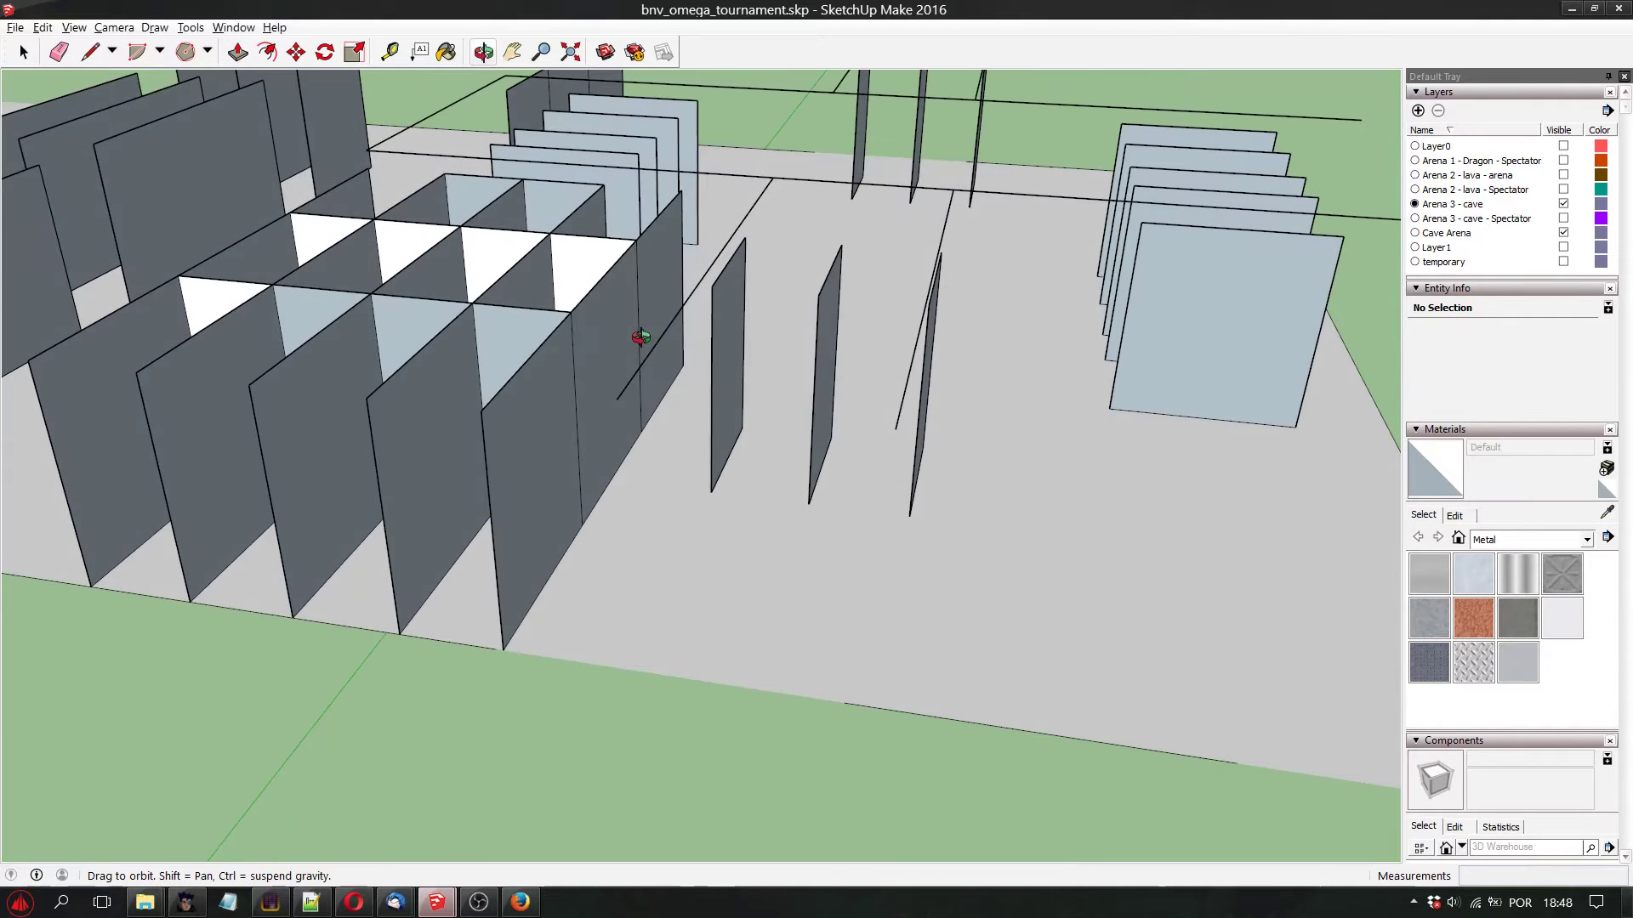
pyautogui.click(89, 52)
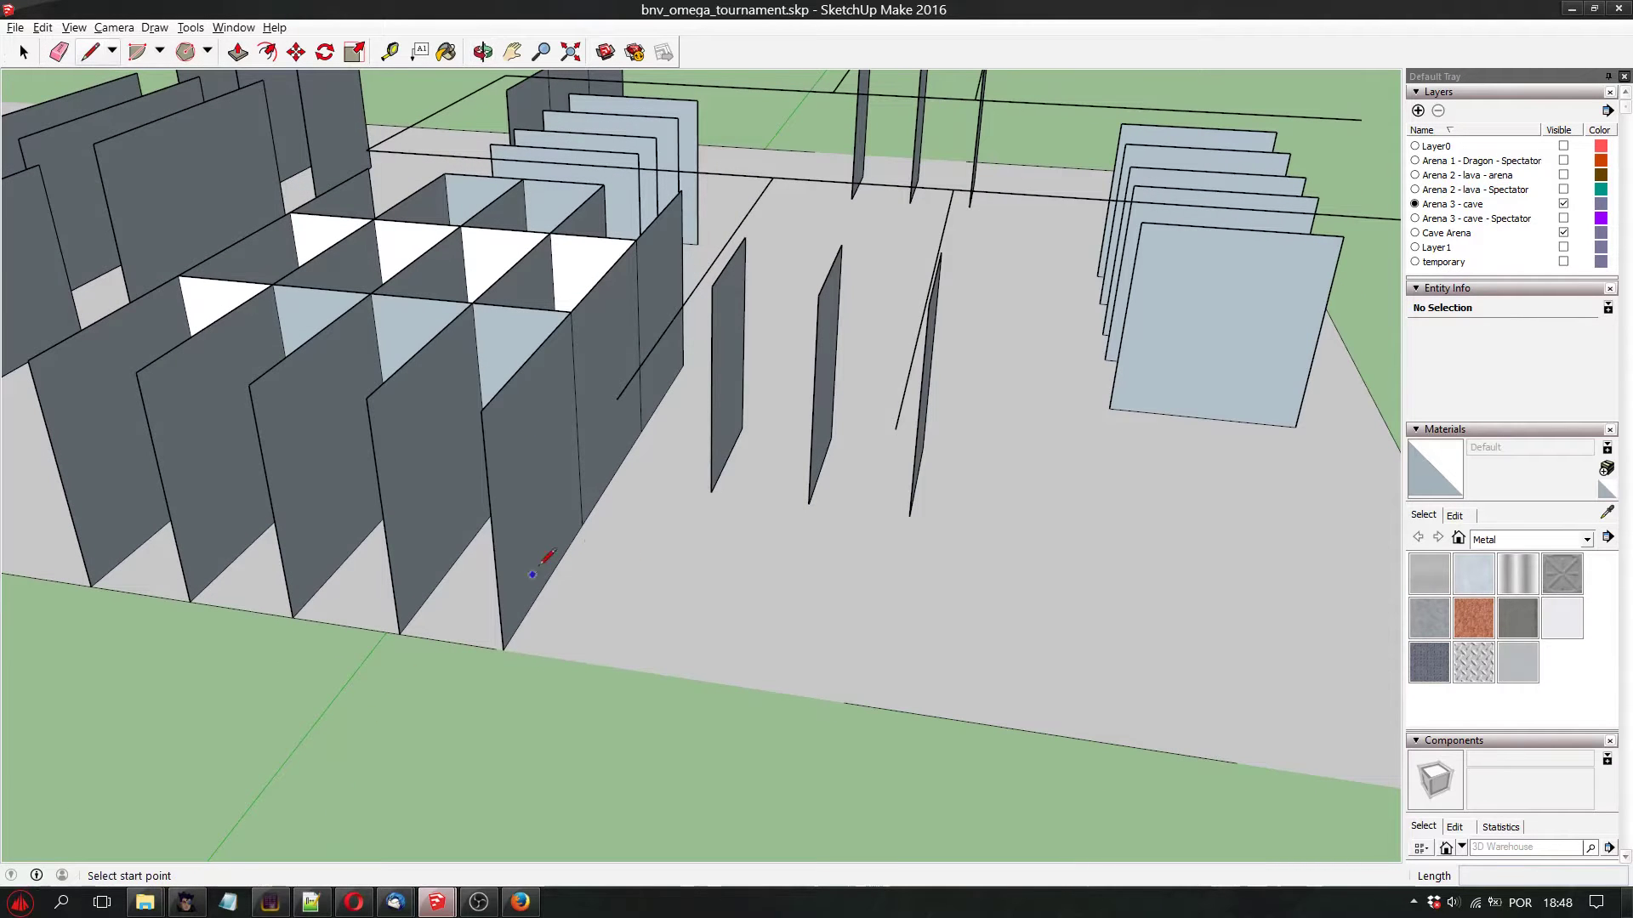
pyautogui.click(582, 525)
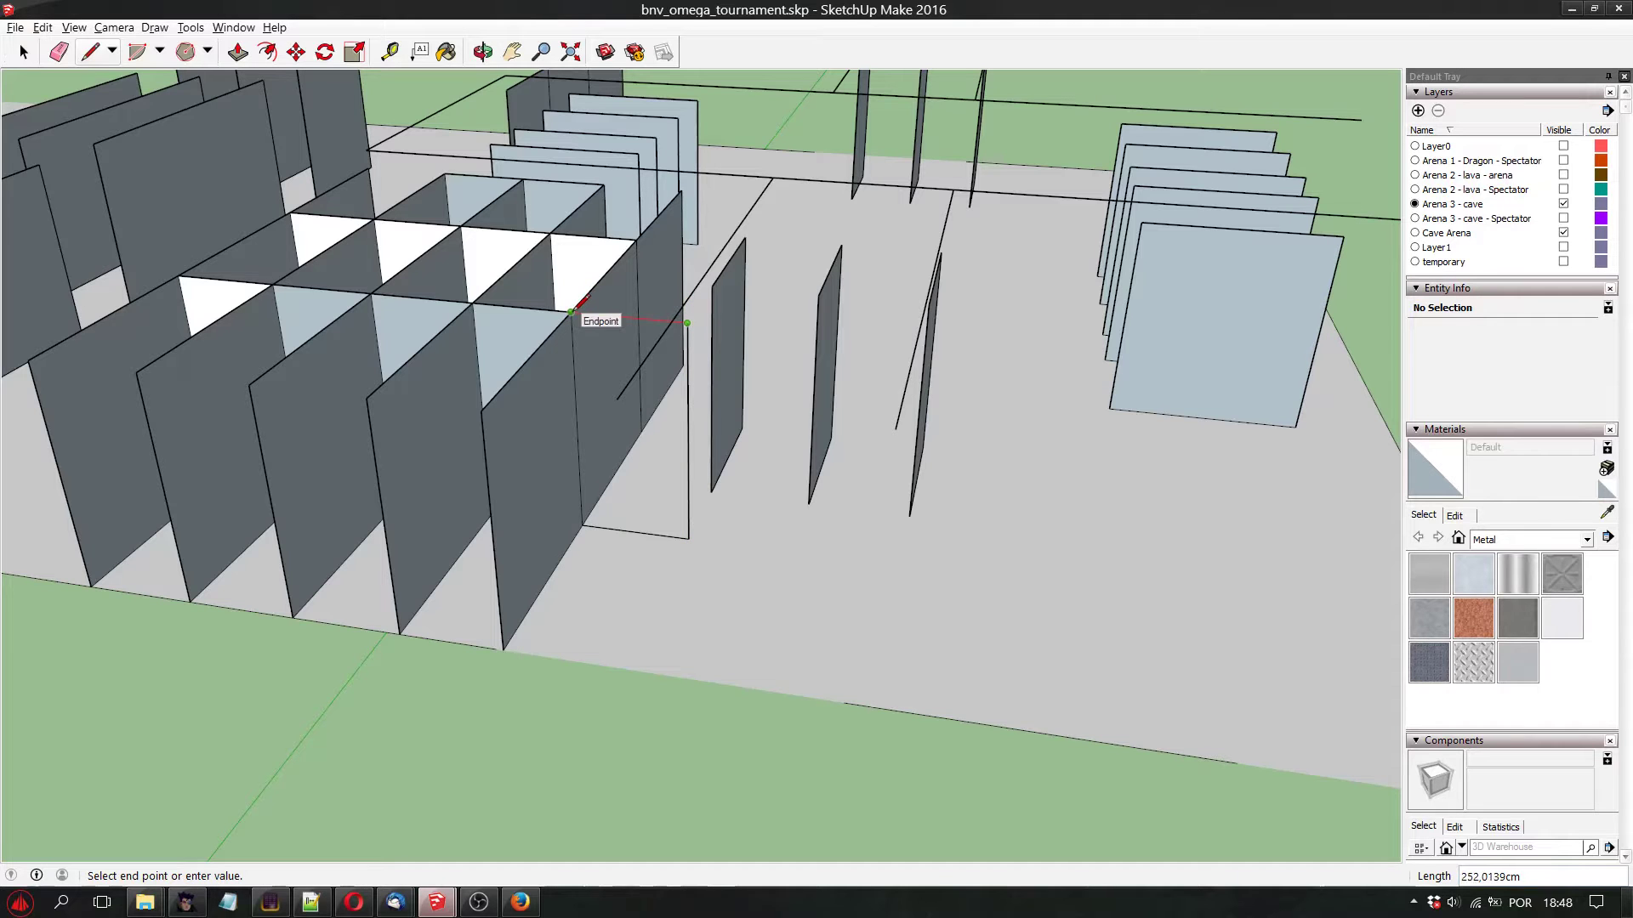
pyautogui.click(570, 312)
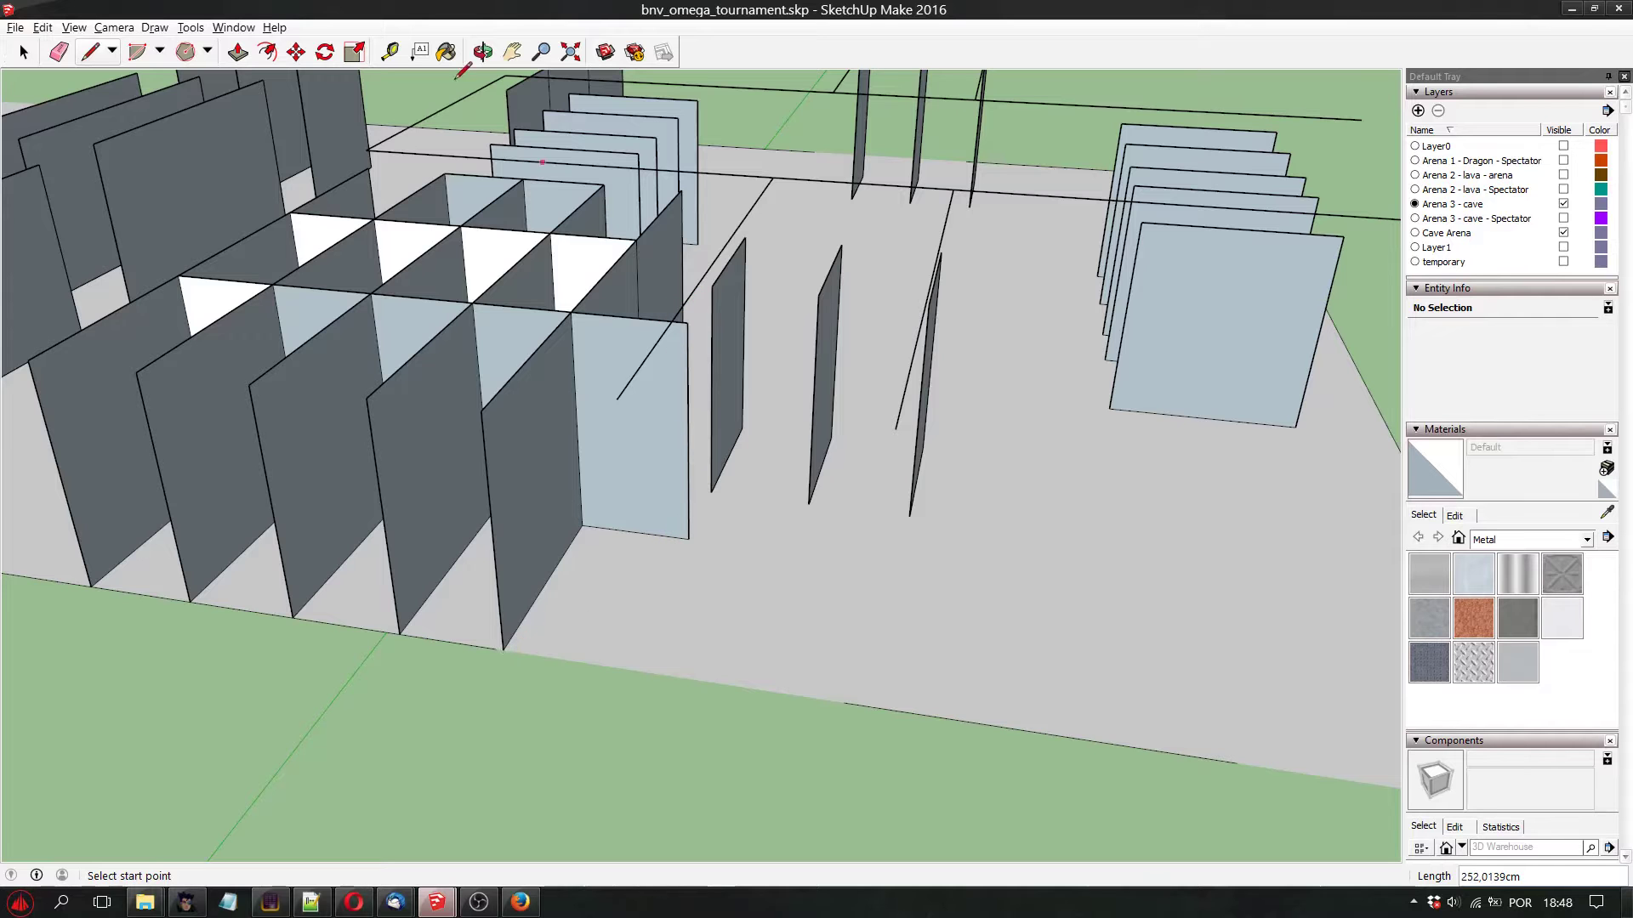
# Draw a matching crosswise panel extending beyond the last row from the seam nearer the opening
pyautogui.click(482, 52)
pyautogui.moveTo(613, 332); pyautogui.dragTo(402, 503)
pyautogui.click(89, 51)
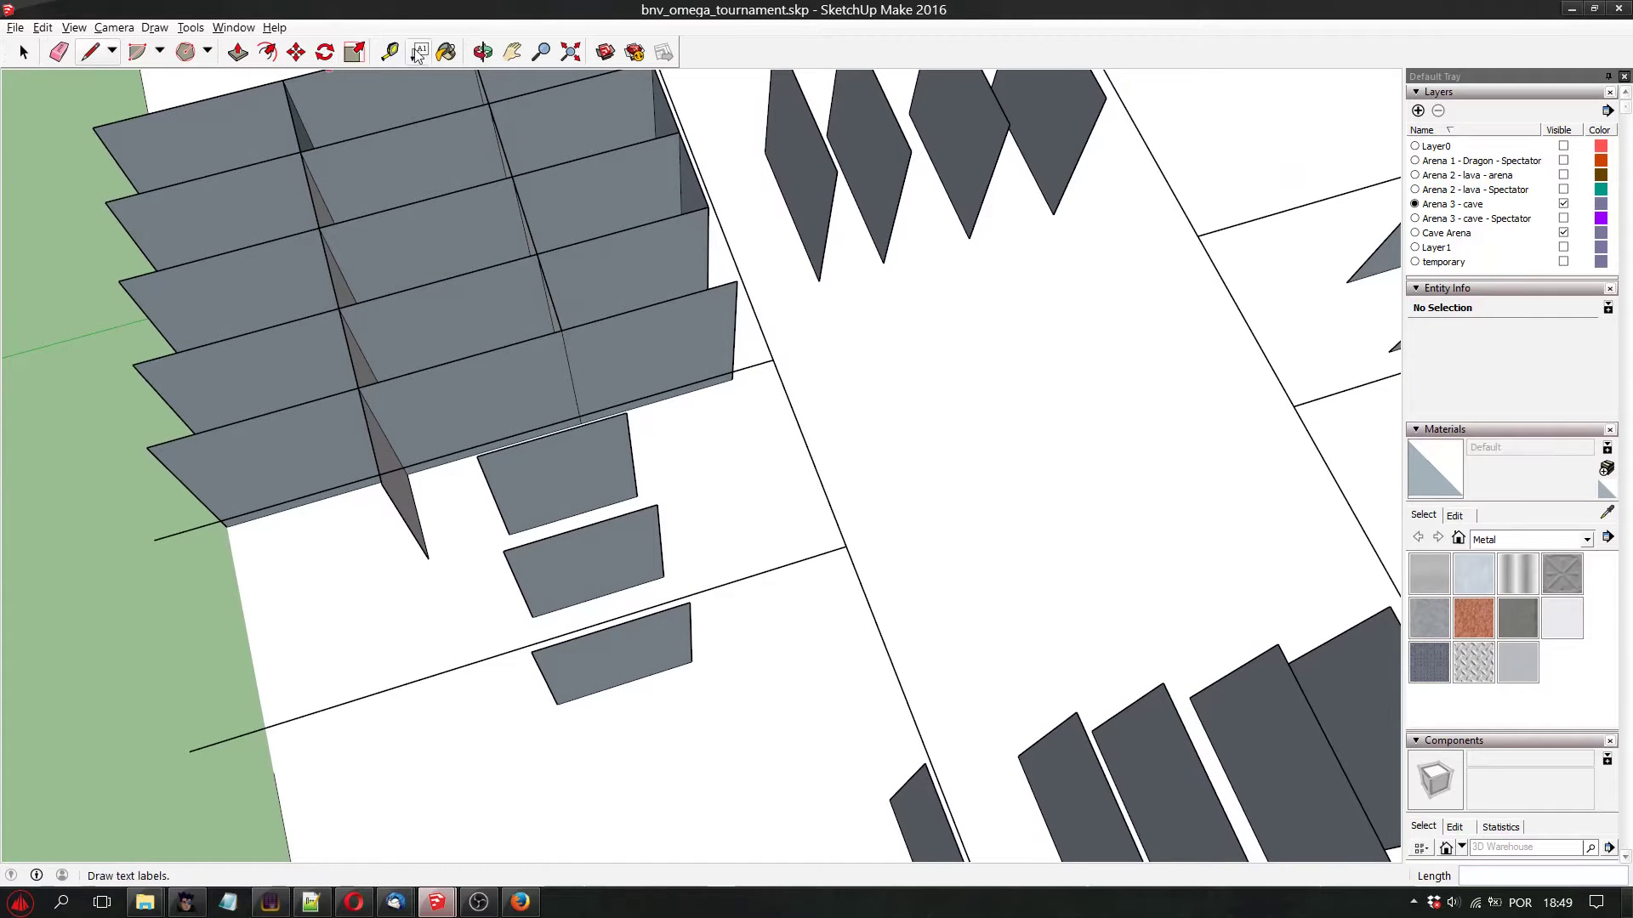
pyautogui.click(482, 52)
pyautogui.moveTo(527, 358); pyautogui.dragTo(368, 412)
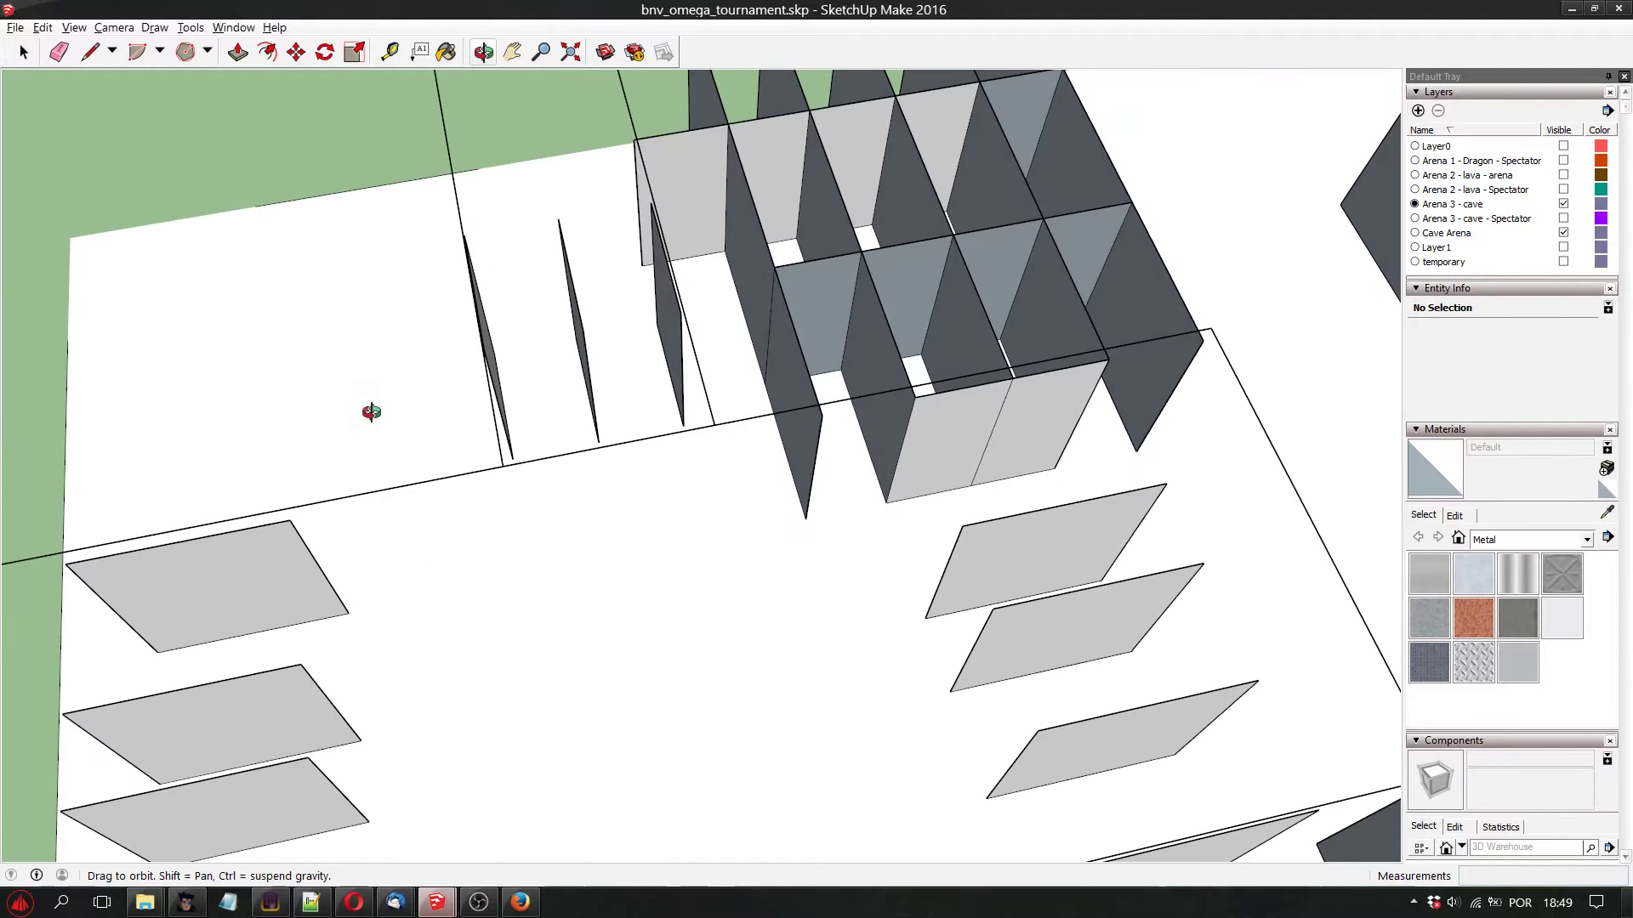
pyautogui.click(90, 53)
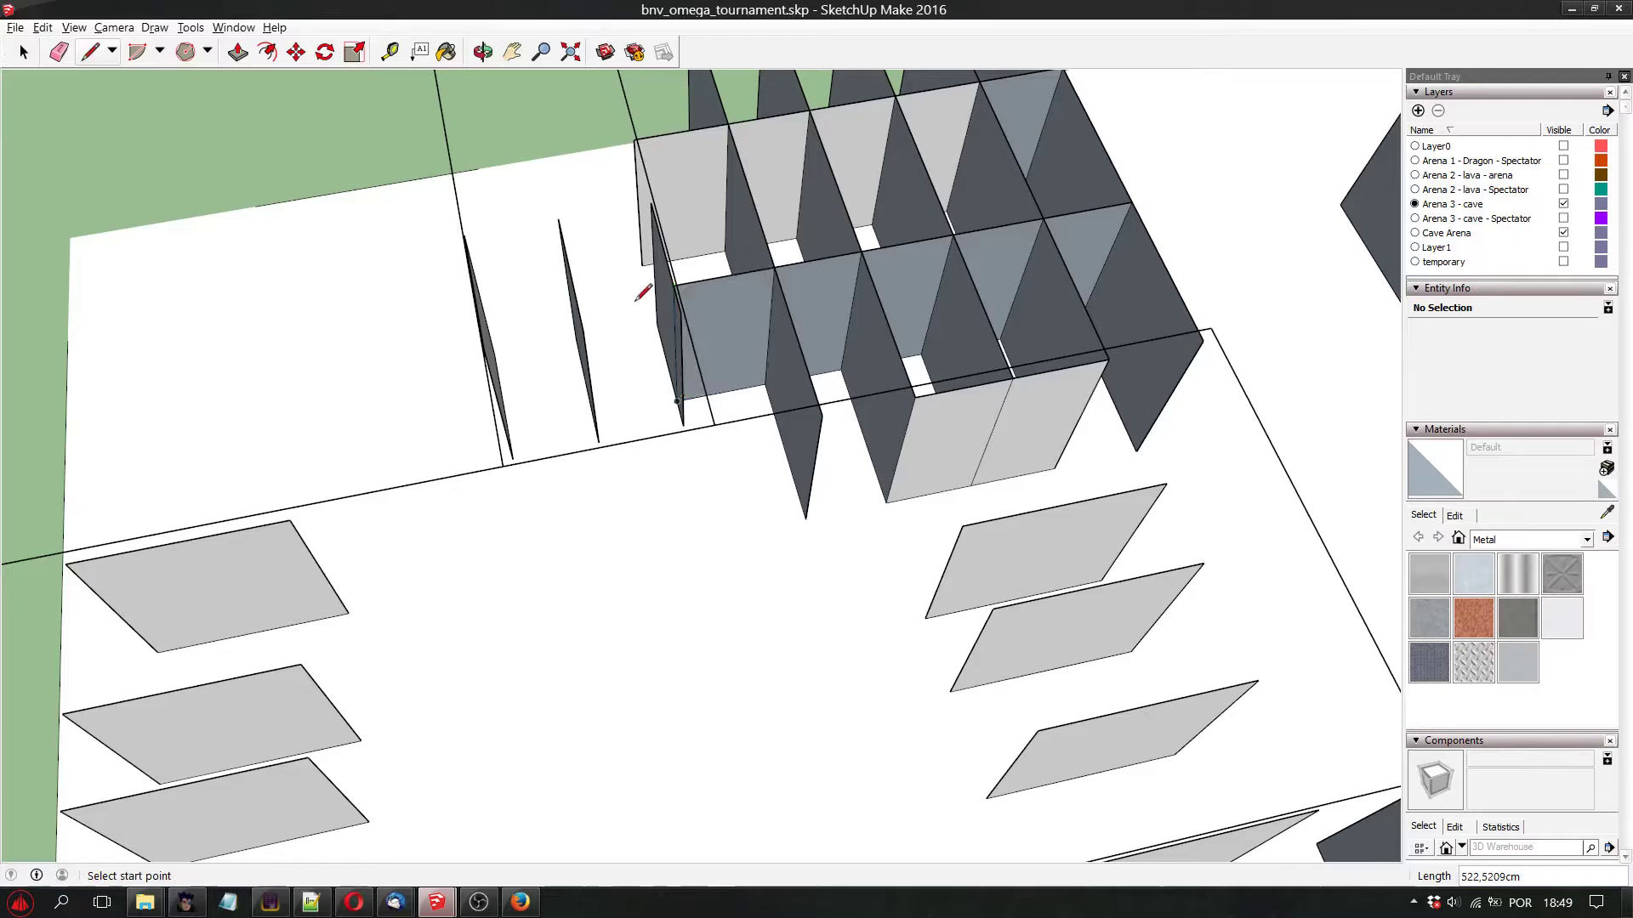
# Delete the three-panel wall's faces and dividing edges on the side of the opening opposite the grid, keeping the floor
pyautogui.click(482, 52)
pyautogui.moveTo(553, 255); pyautogui.dragTo(440, 604)
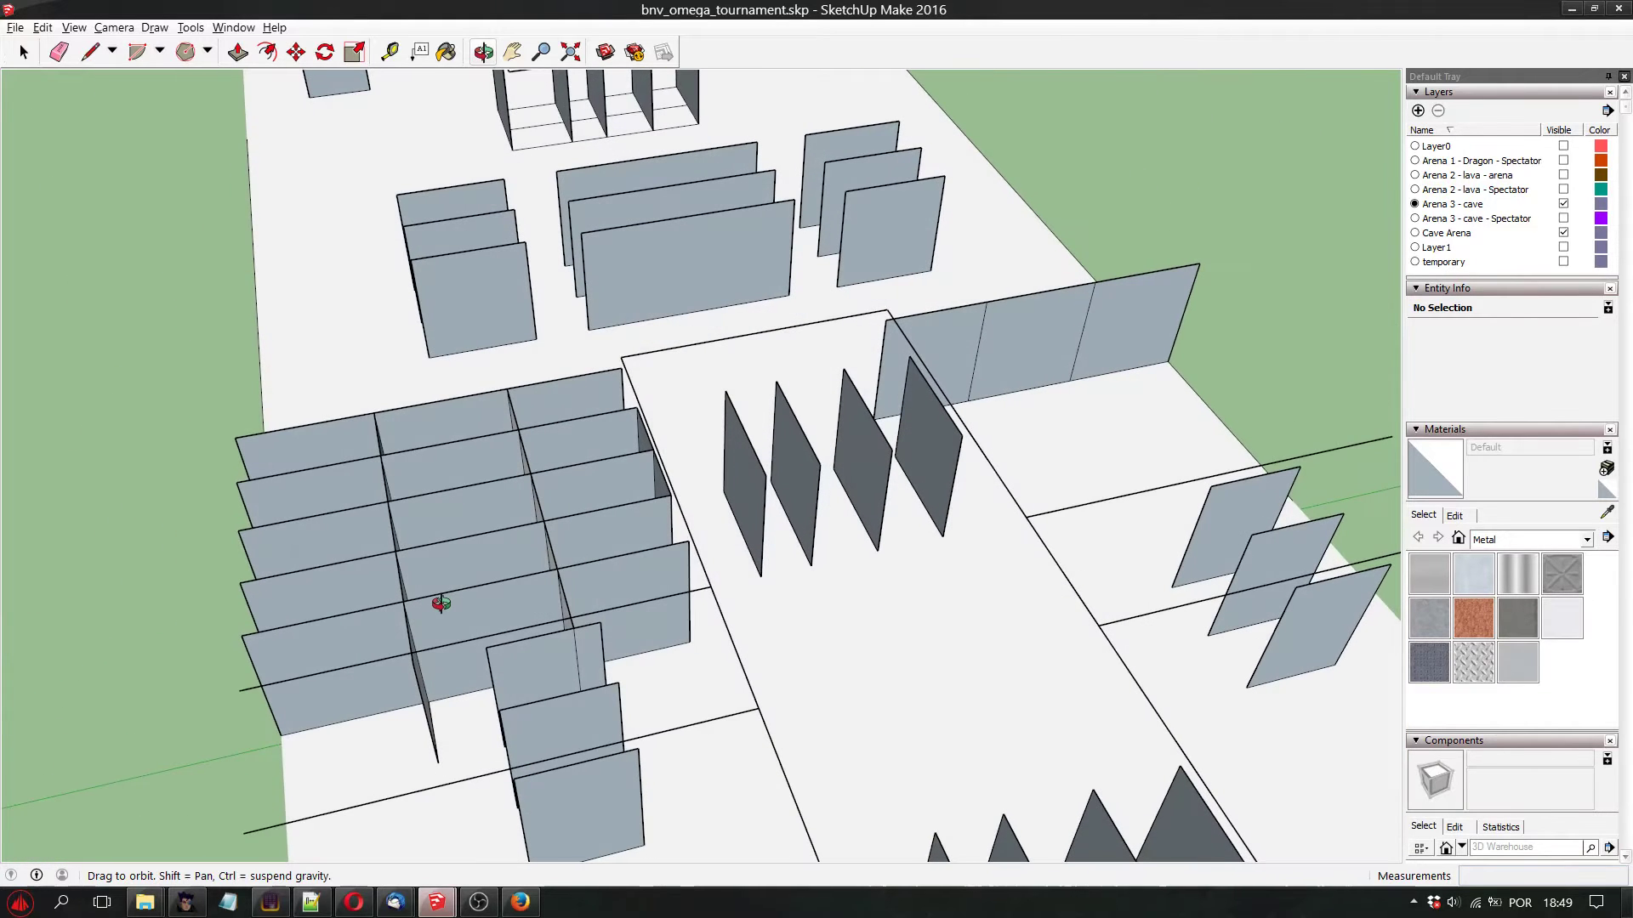
pyautogui.click(23, 52)
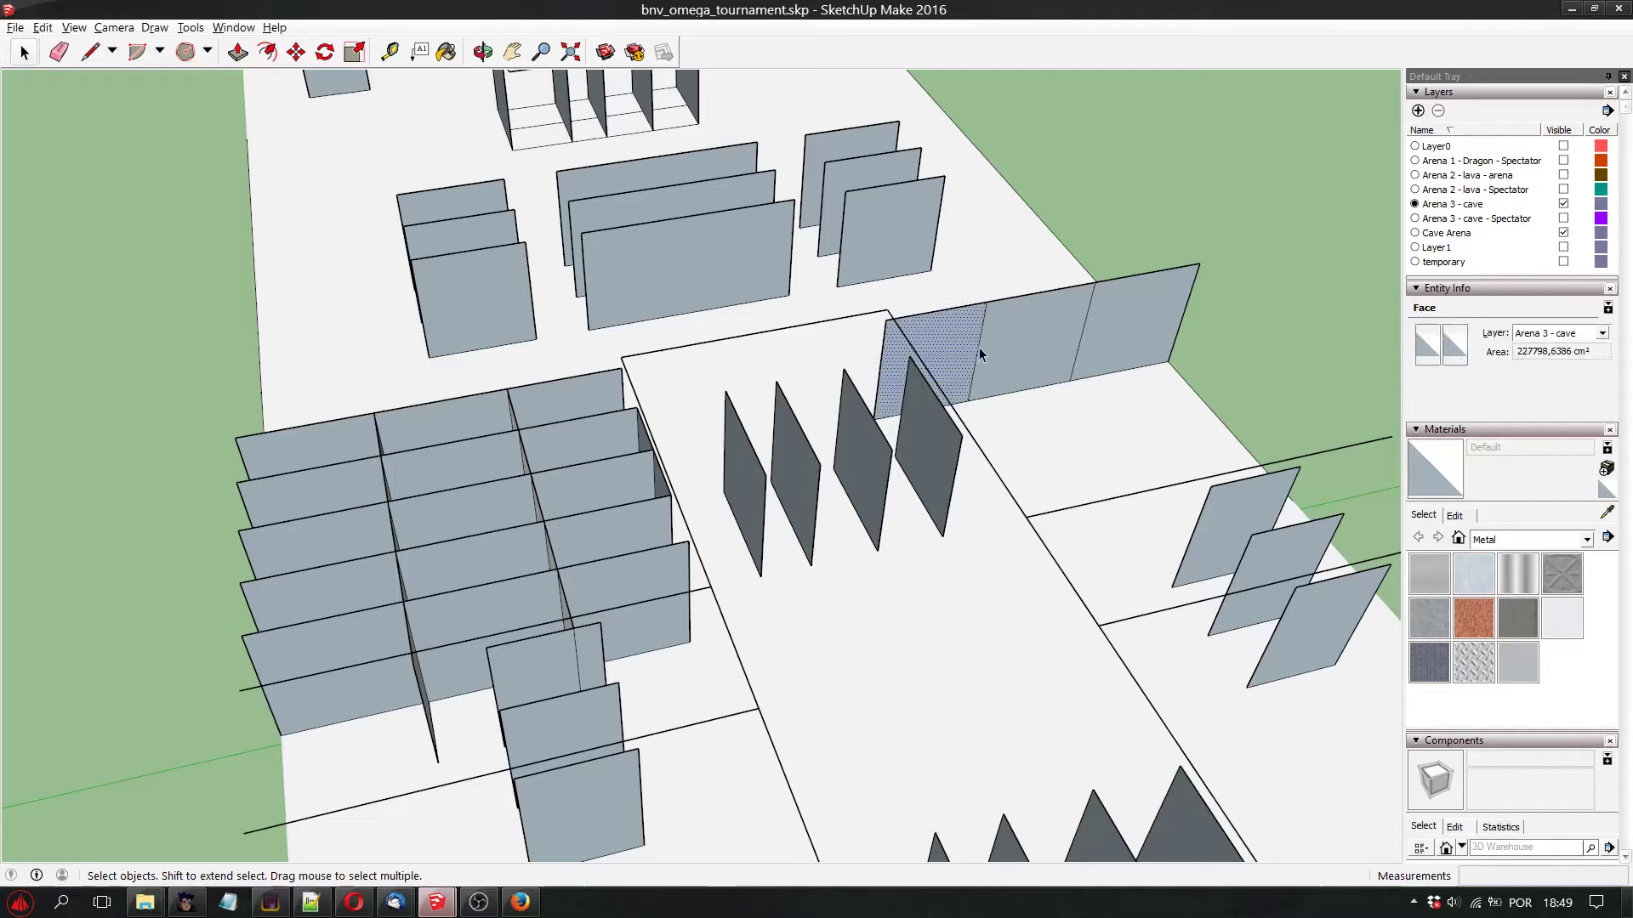
pyautogui.press('Delete')
pyautogui.click(1022, 335)
pyautogui.press('Delete')
pyautogui.press('Delete')
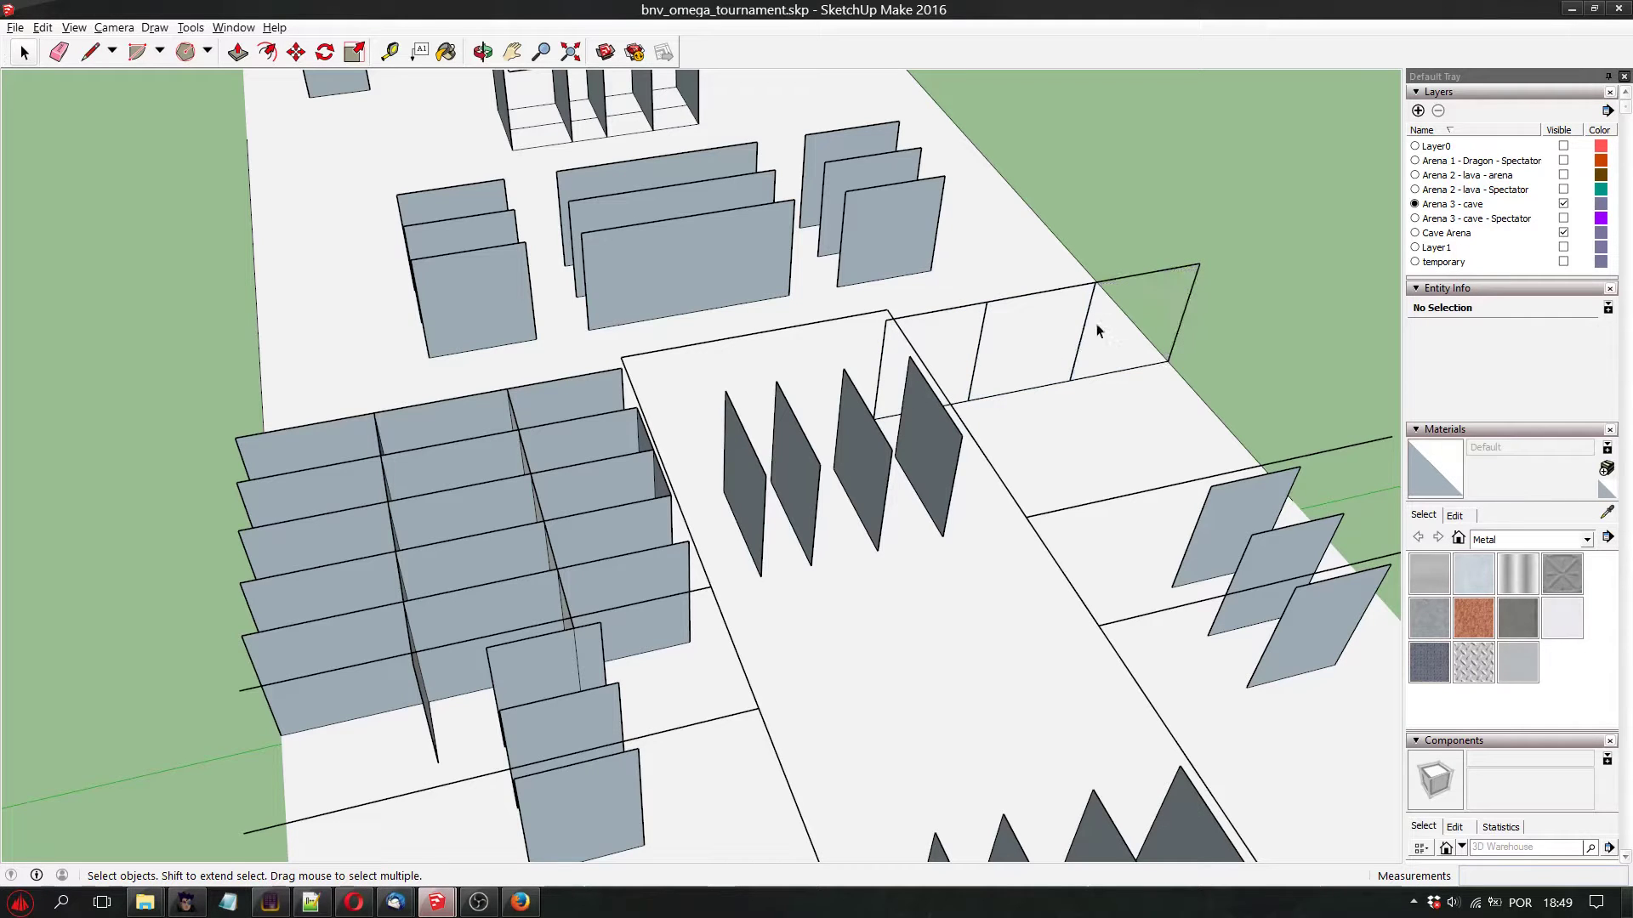
pyautogui.click(968, 311)
pyautogui.press('Delete')
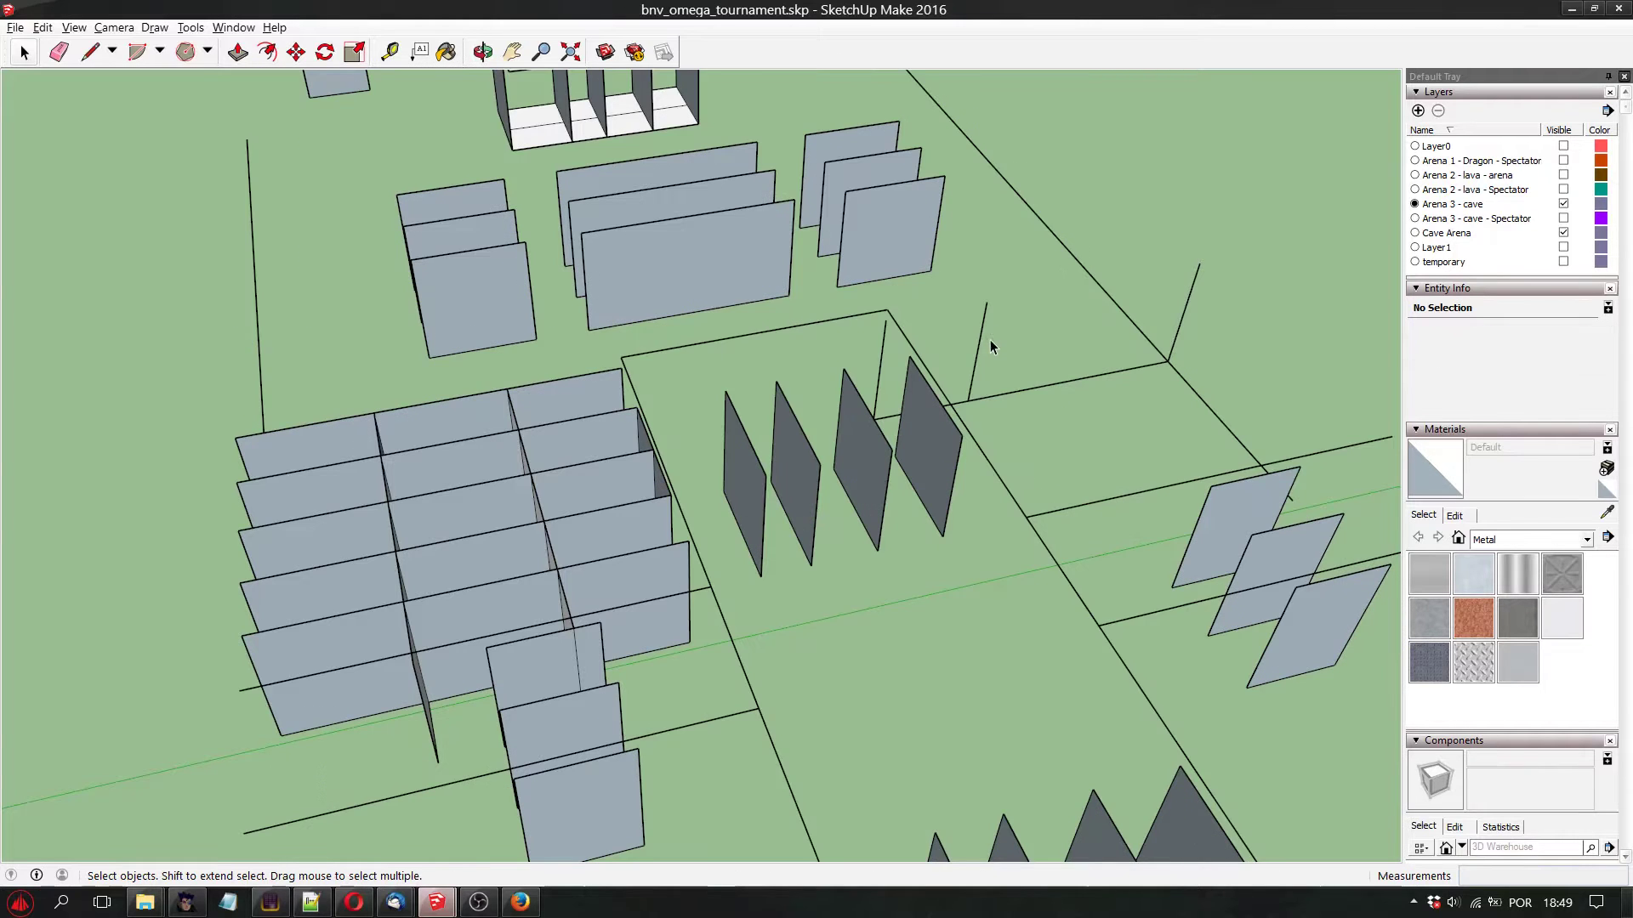
pyautogui.hotkey('ctrl', 'z')
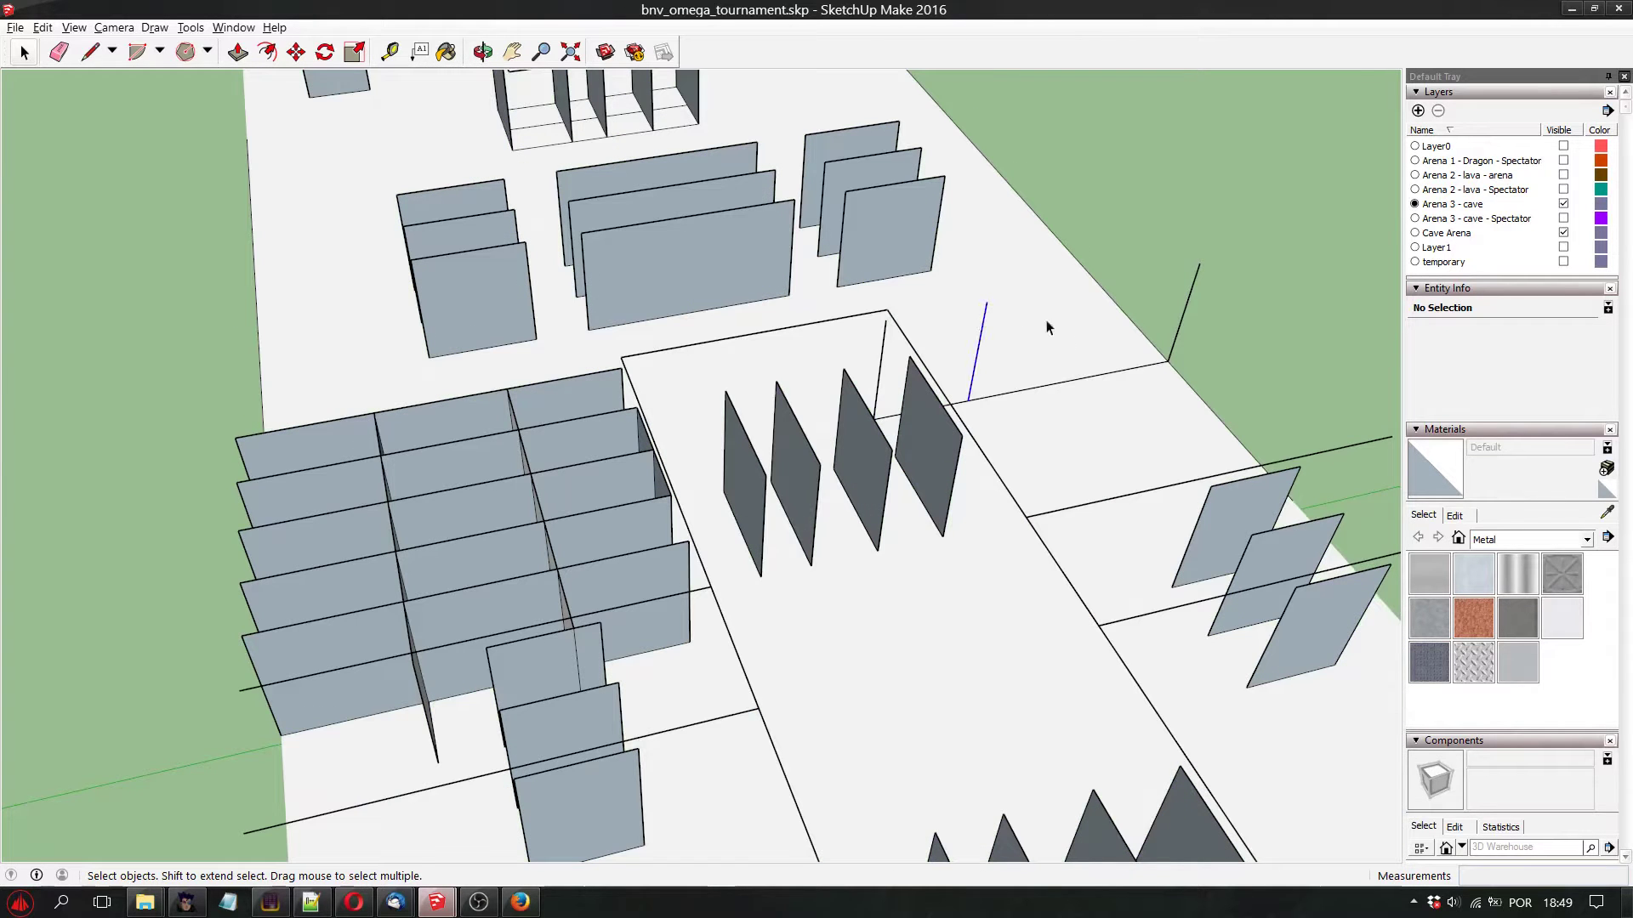
pyautogui.press('Delete')
# Select the grid's panel rows and partitions and copy them about 2481 cm straight across the opening to the opposite side
pyautogui.click(354, 445)
pyautogui.keyDown('shift'); pyautogui.click(455, 430); pyautogui.keyUp('shift')
pyautogui.keyDown('shift'); pyautogui.click(587, 407); pyautogui.keyUp('shift')
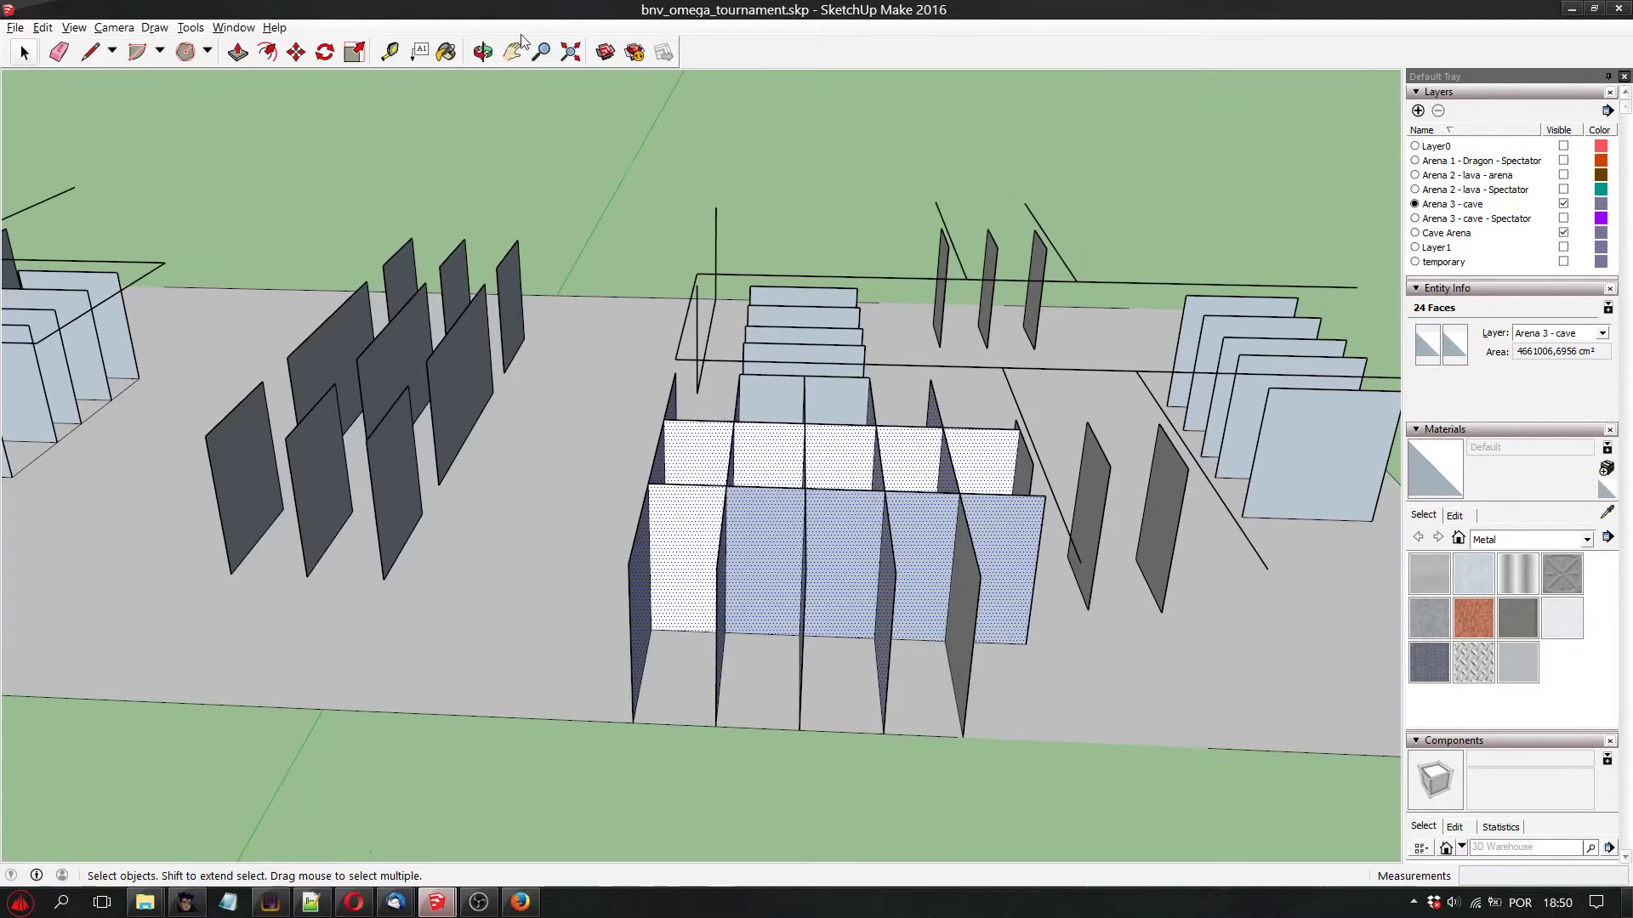
pyautogui.click(483, 52)
pyautogui.moveTo(978, 399); pyautogui.dragTo(685, 584)
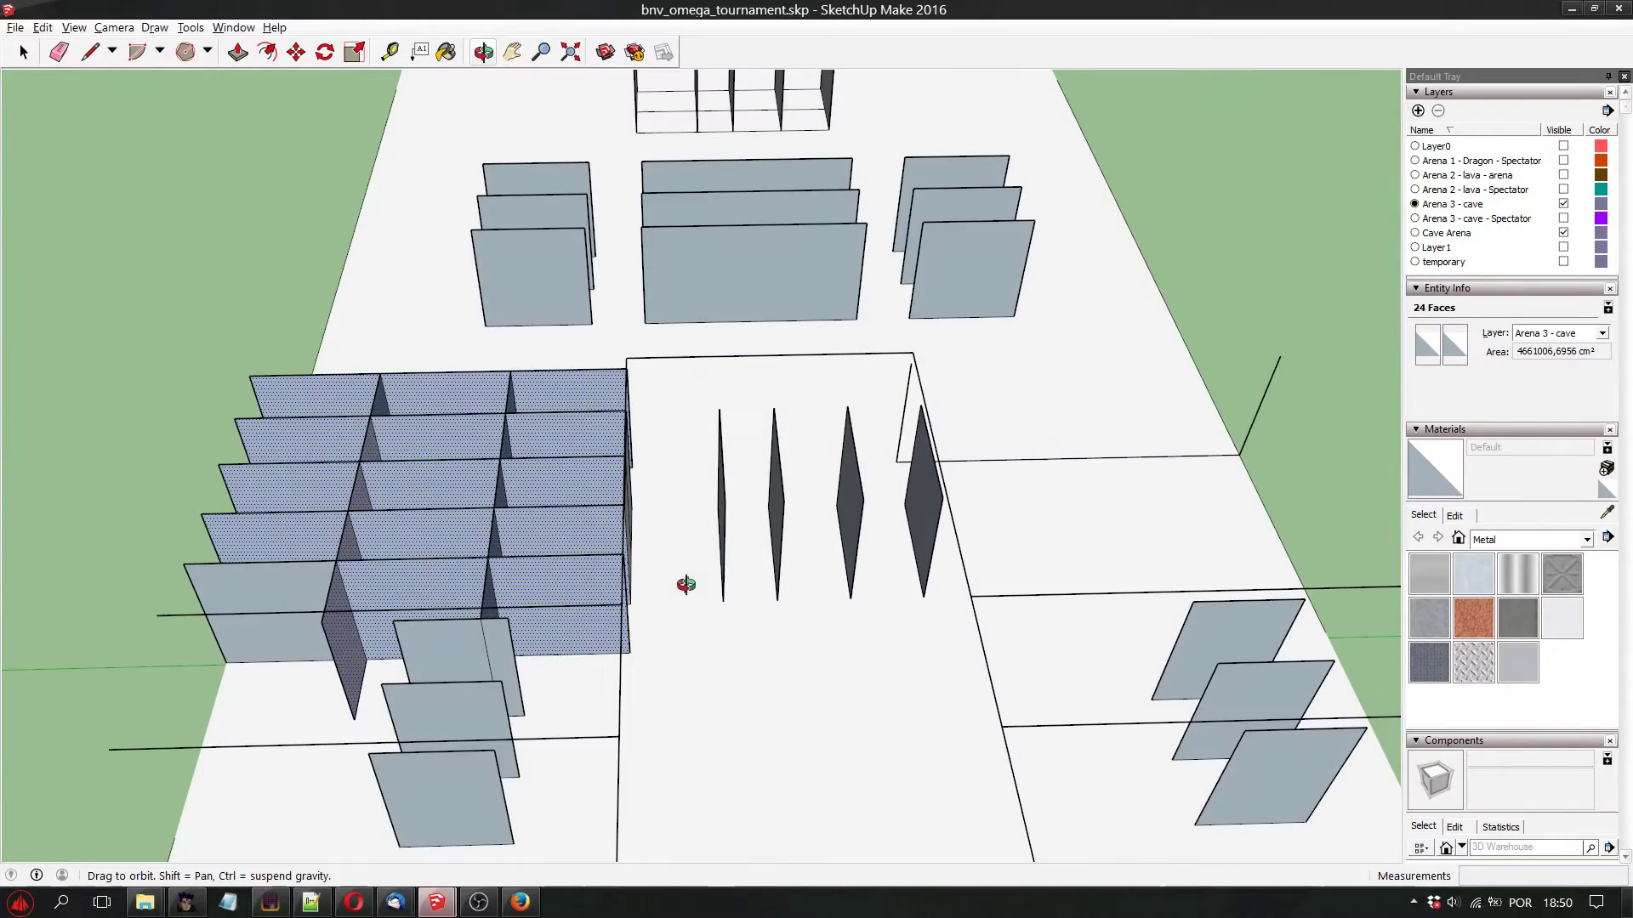
pyautogui.click(296, 52)
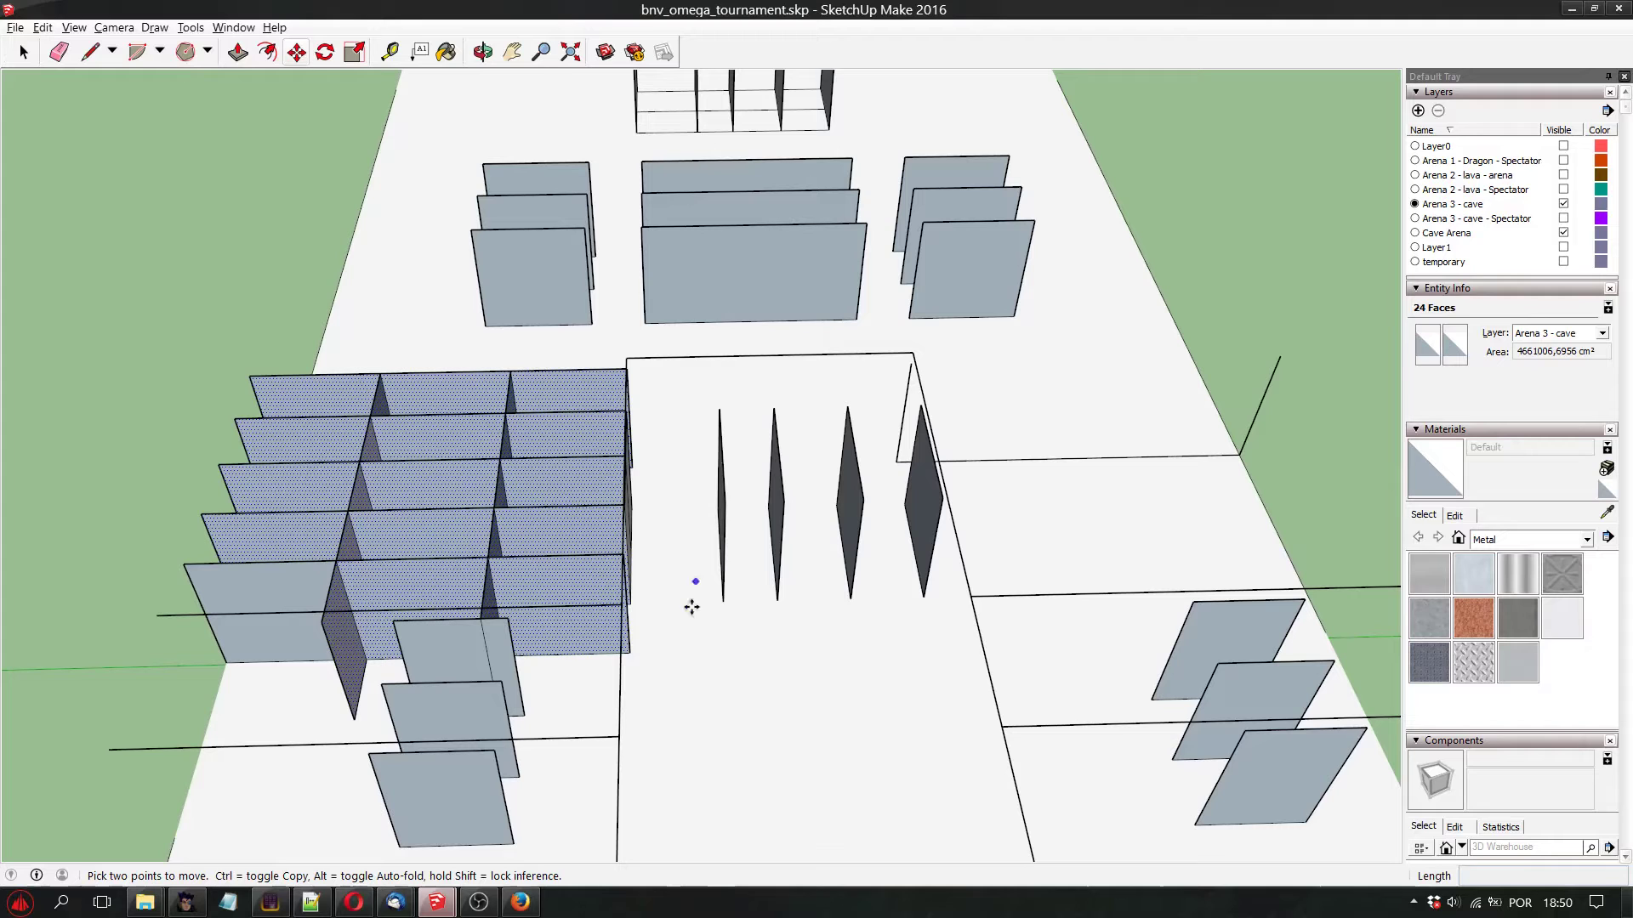
pyautogui.click(636, 468)
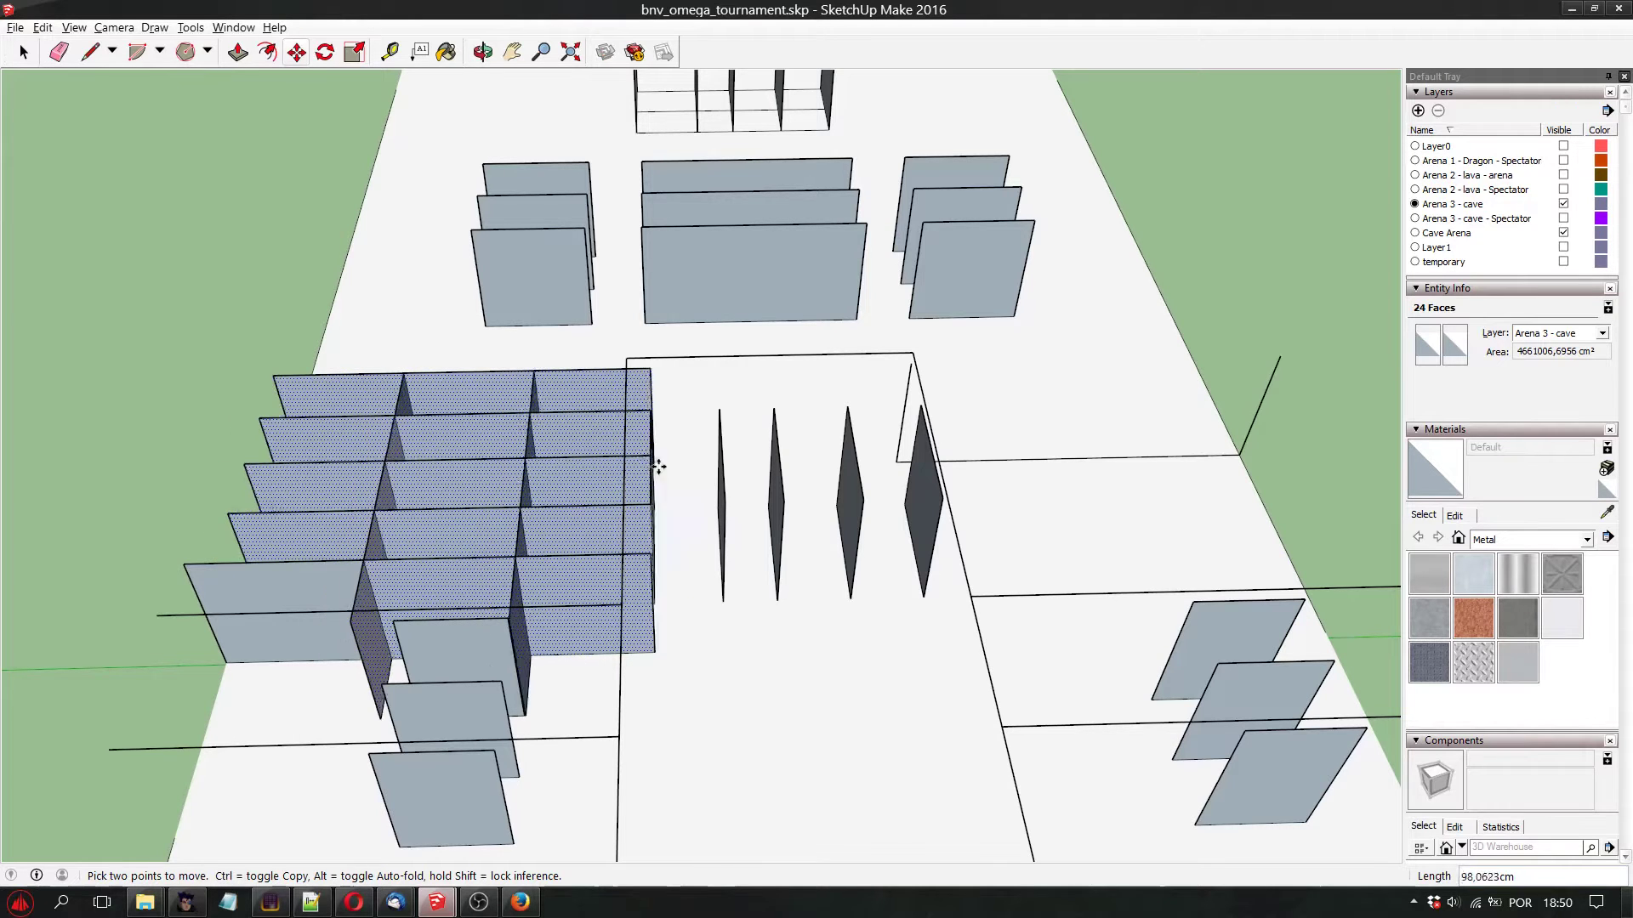
pyautogui.press('Escape')
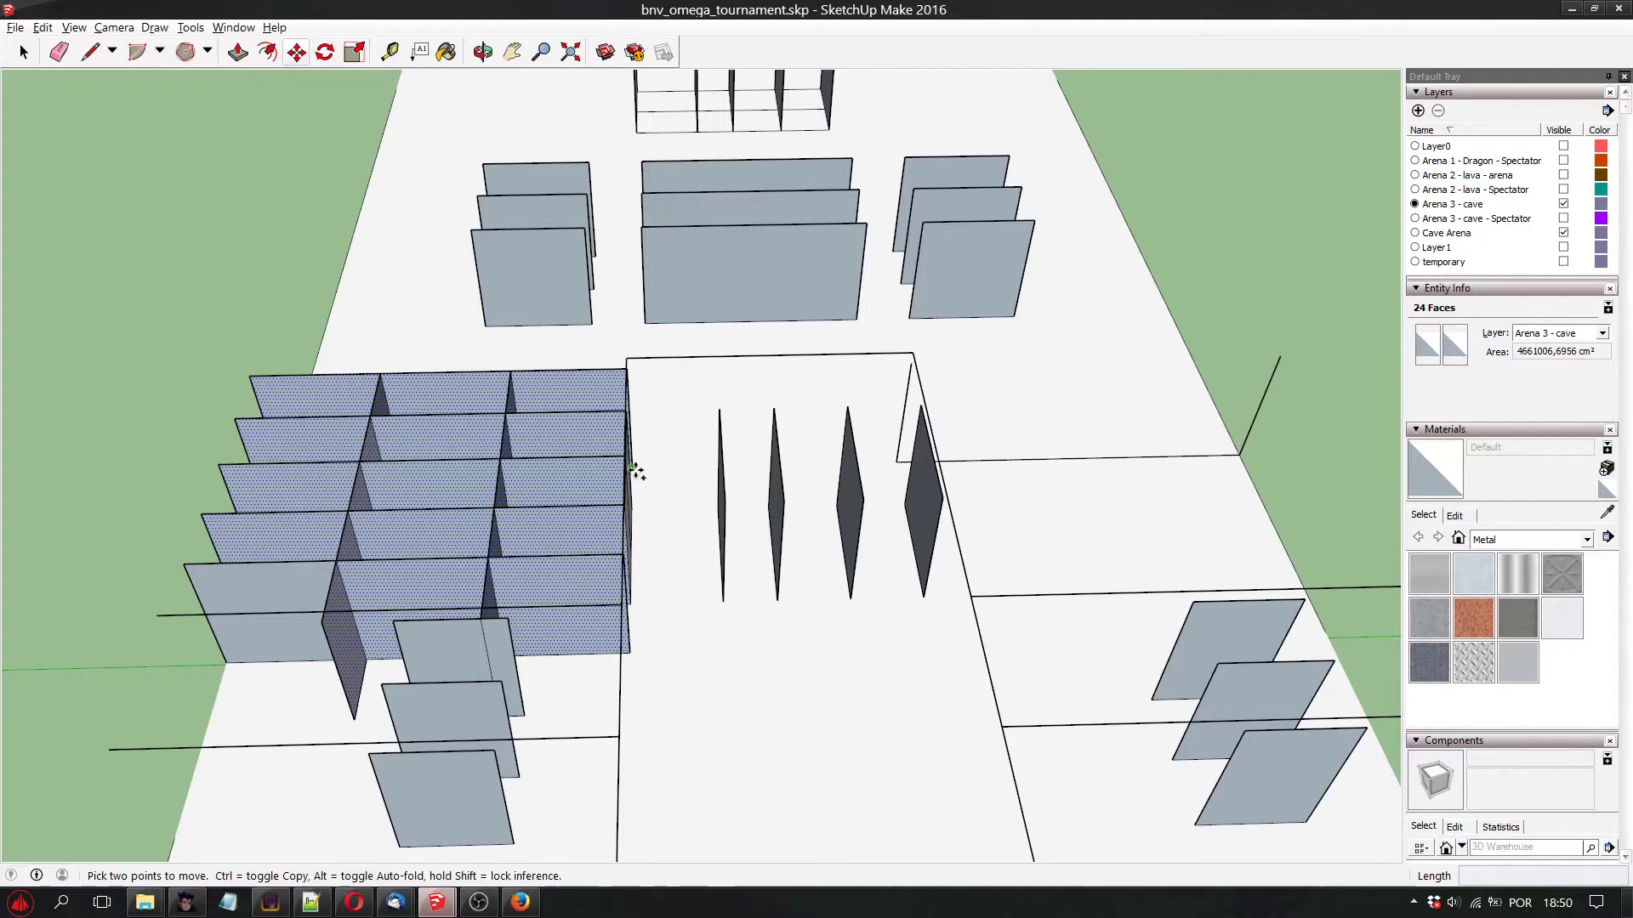
pyautogui.click(634, 469)
pyautogui.press('ctrl')
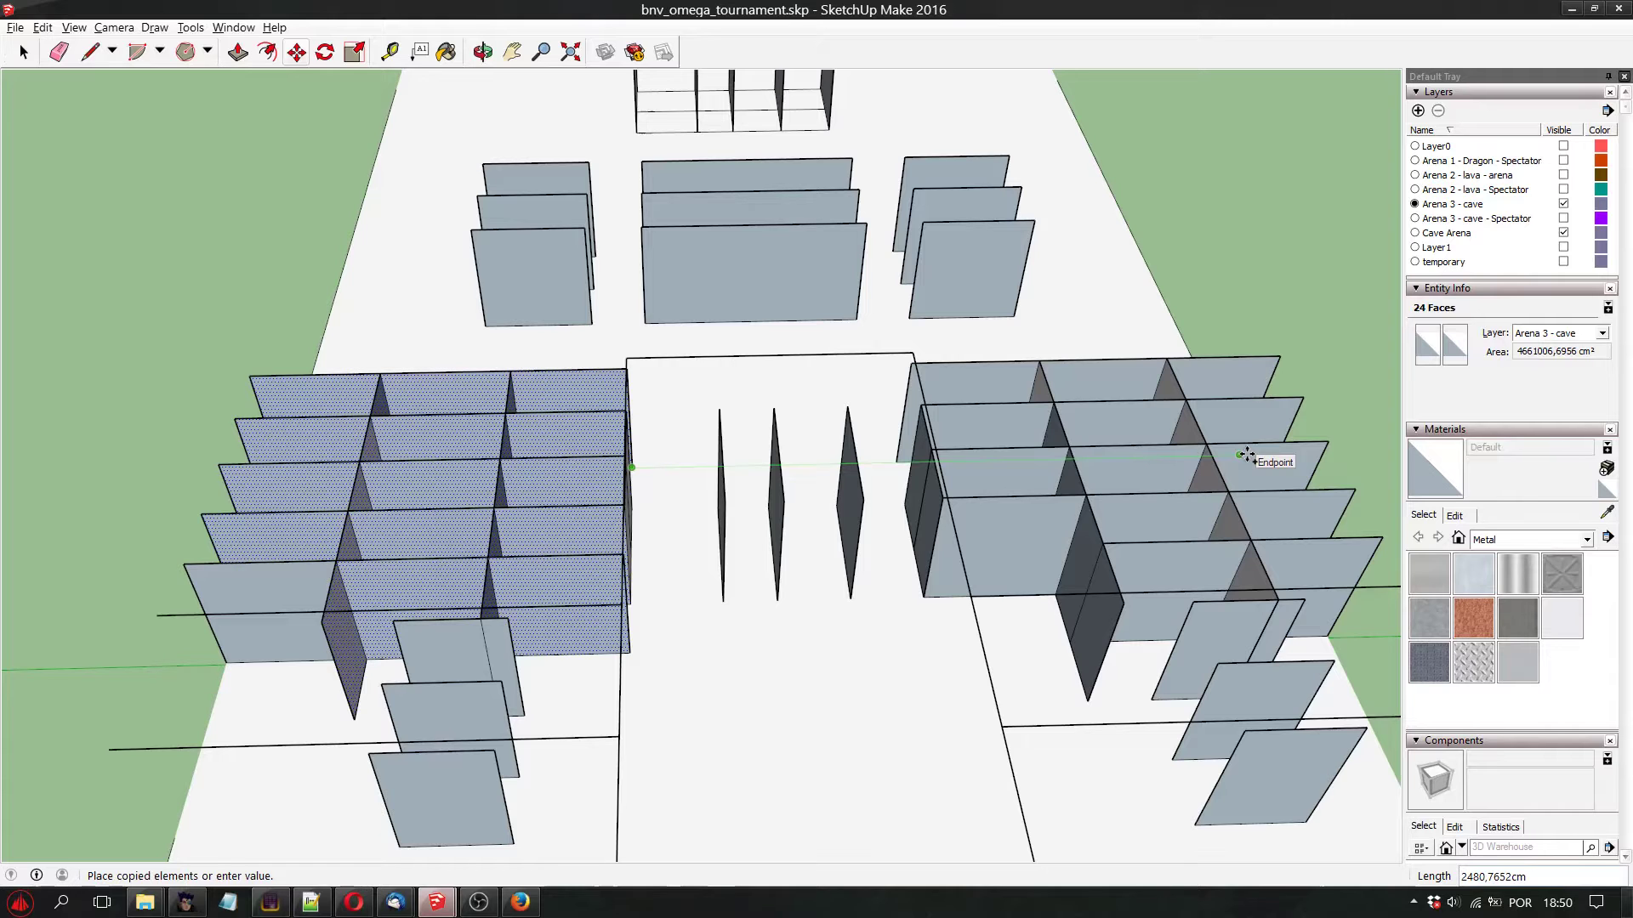
pyautogui.click(1244, 456)
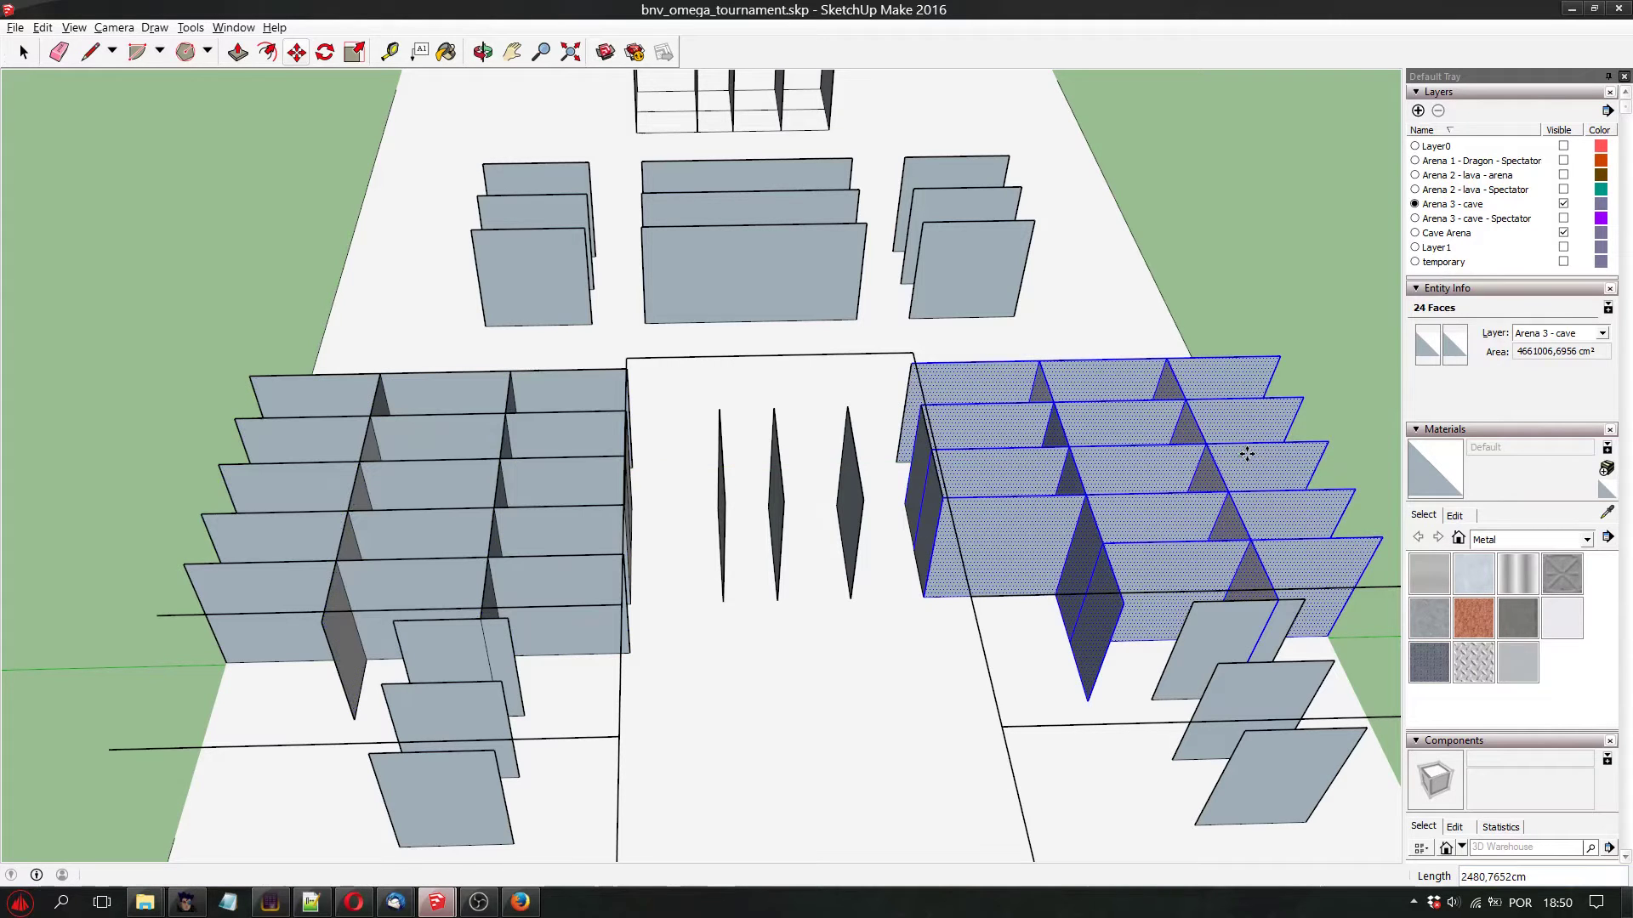
# Draw the missing panel, about 486 cm wide, in the copied grid's last row on the side facing the central passage
pyautogui.click(483, 53)
pyautogui.moveTo(647, 153); pyautogui.dragTo(377, 510)
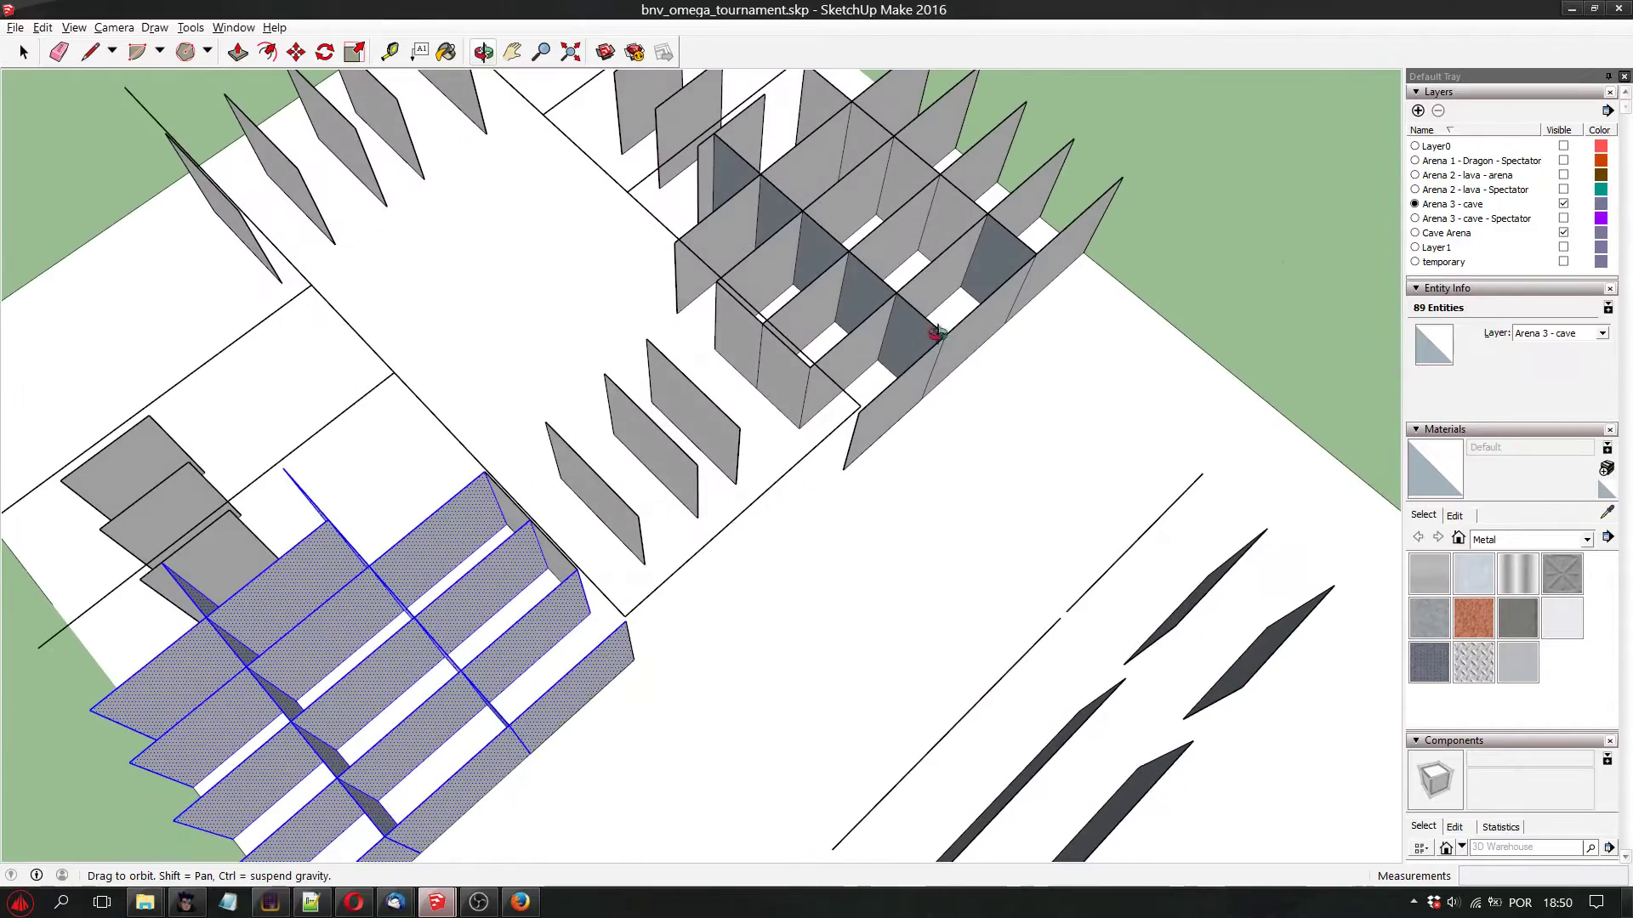
pyautogui.moveTo(937, 332); pyautogui.dragTo(505, 408)
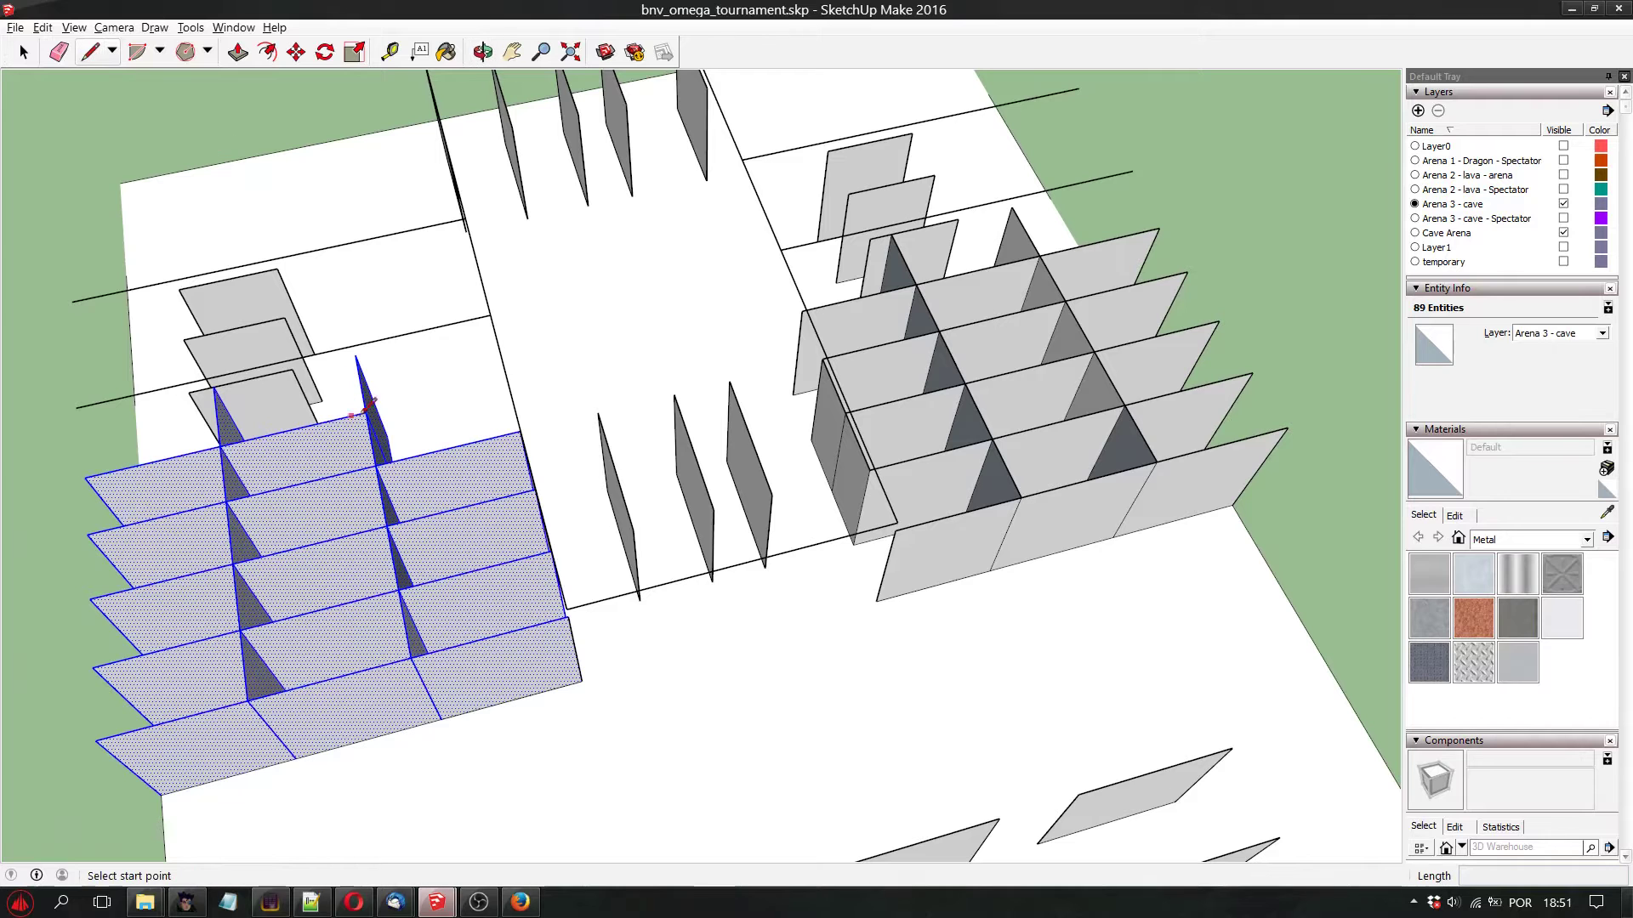
pyautogui.click(368, 412)
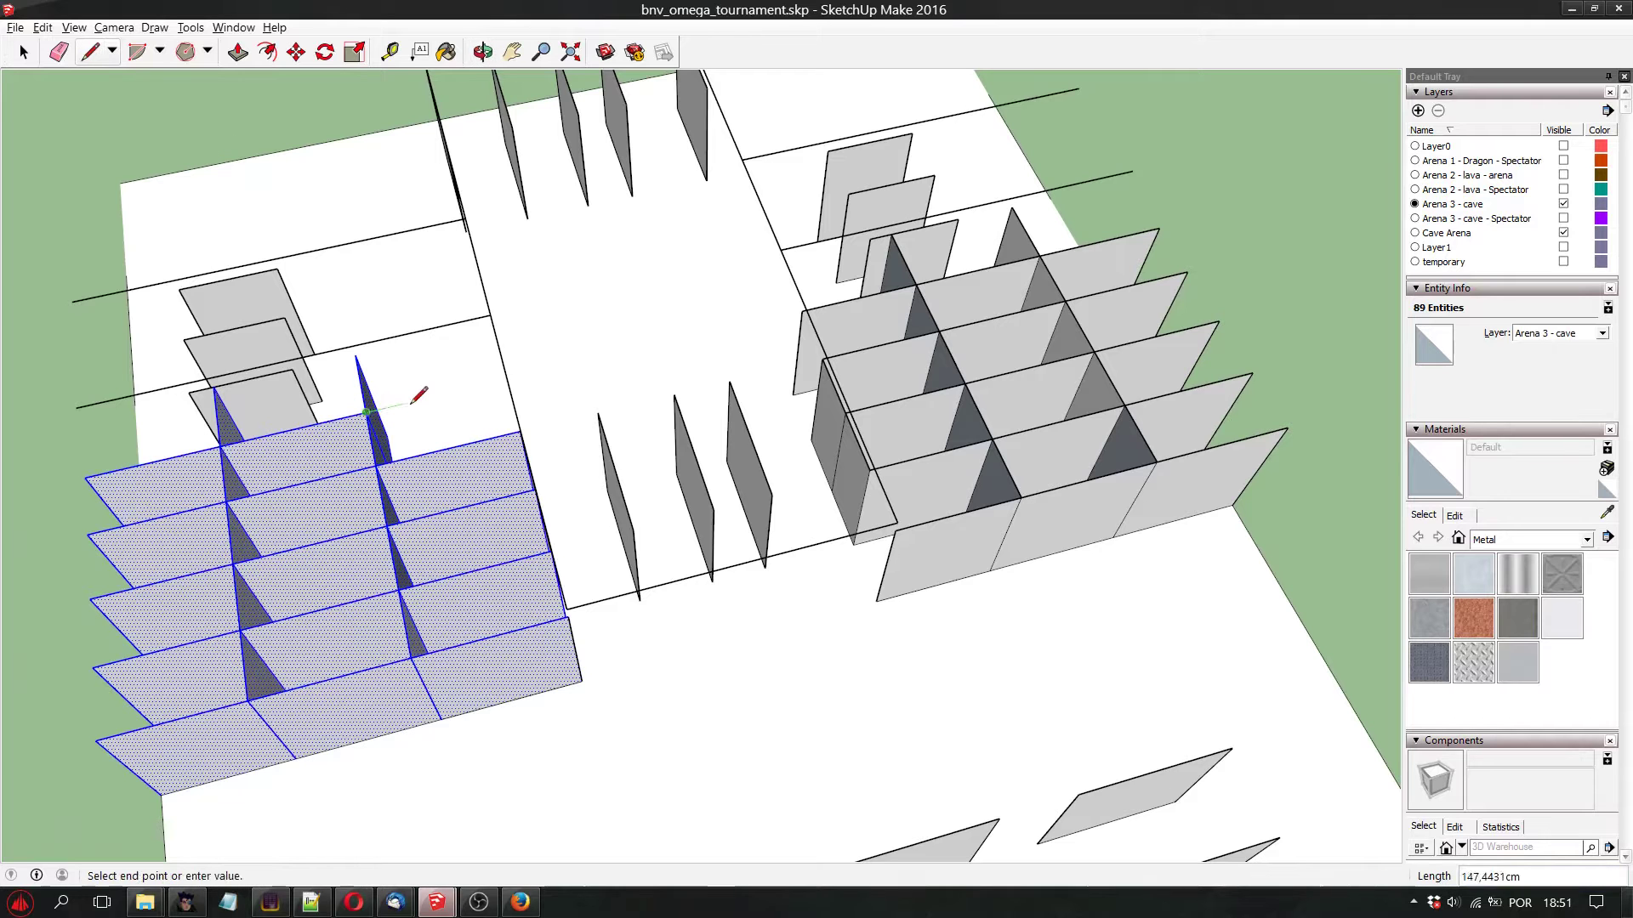
pyautogui.click(482, 52)
pyautogui.moveTo(499, 346); pyautogui.dragTo(523, 595)
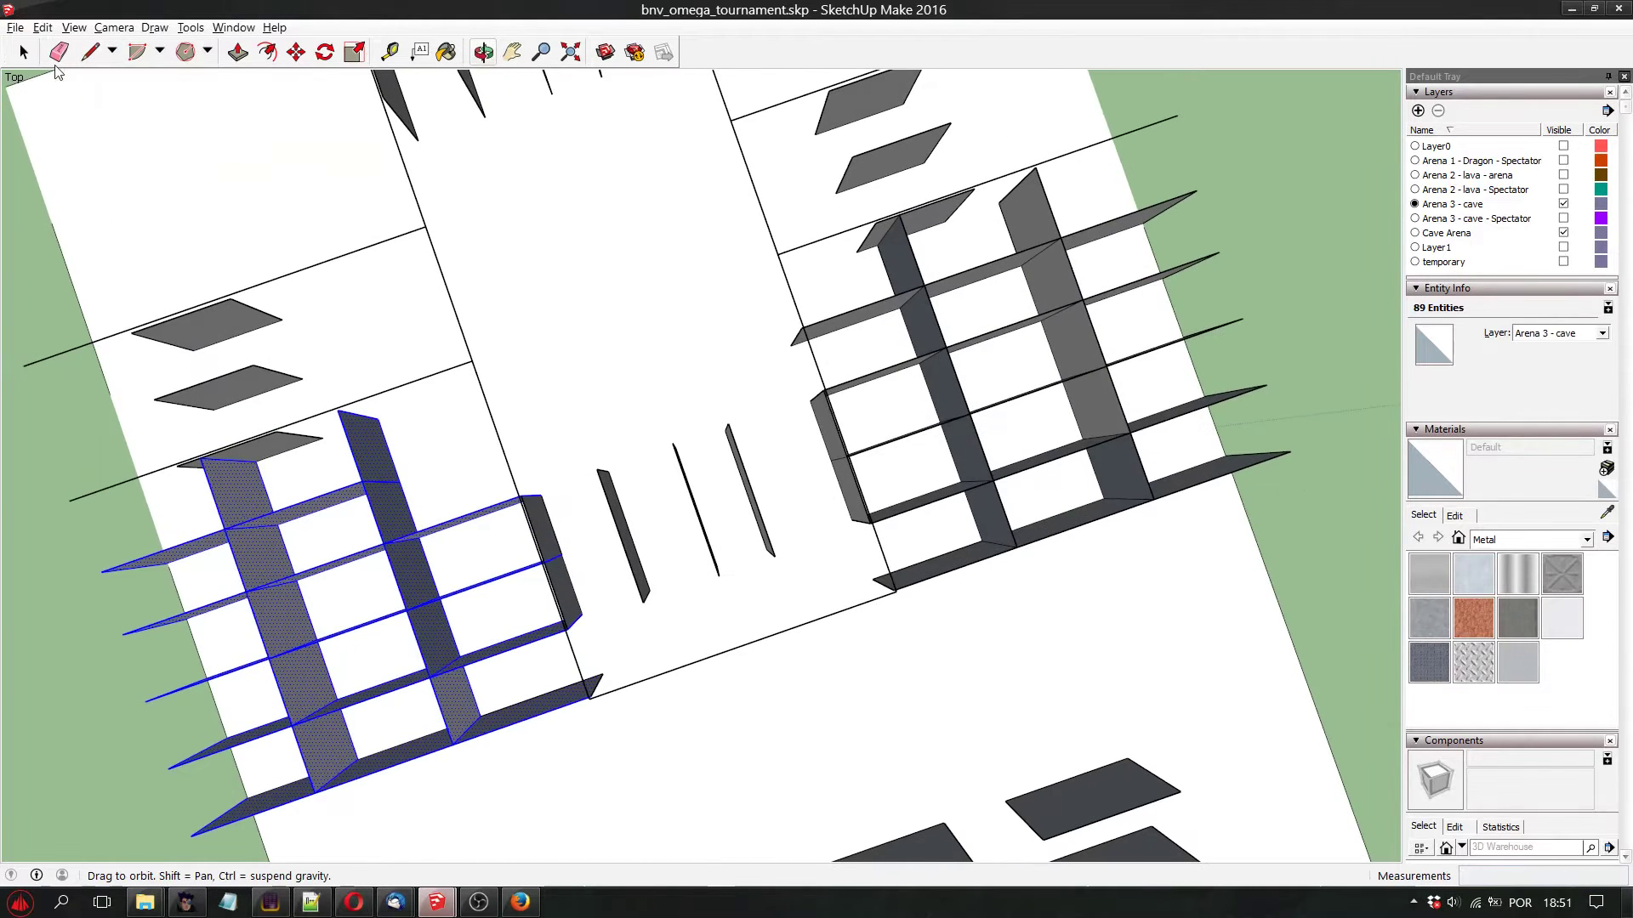
pyautogui.click(89, 51)
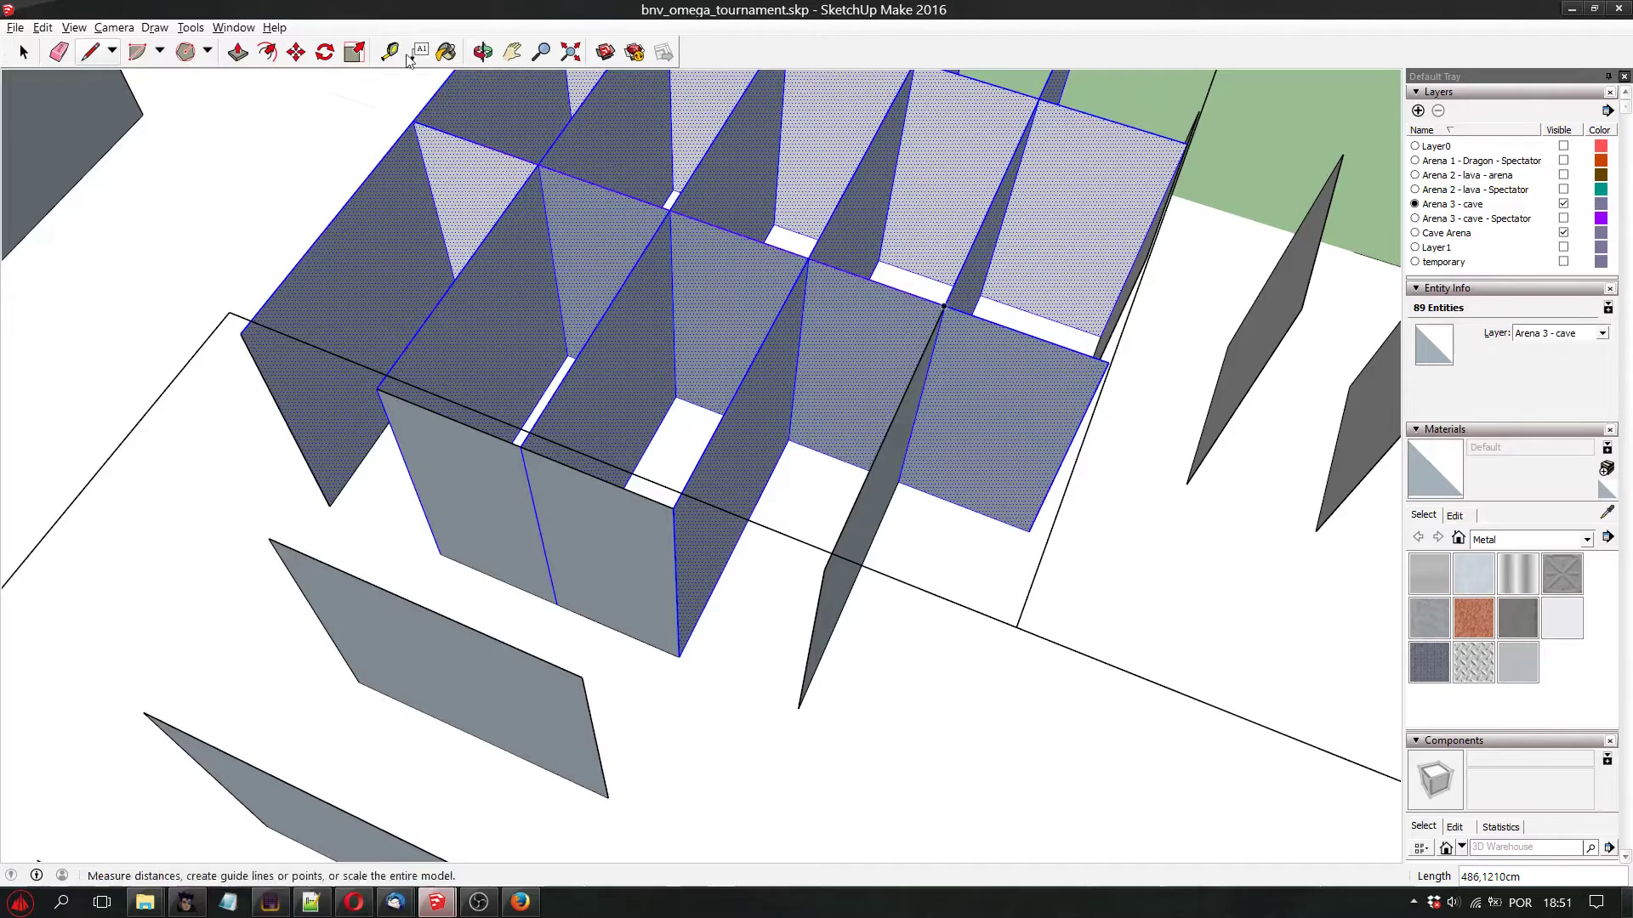
# Select one complete grid and place a copy of it on empty ground outside the arena floor
pyautogui.click(482, 52)
pyautogui.moveTo(729, 583); pyautogui.dragTo(893, 644)
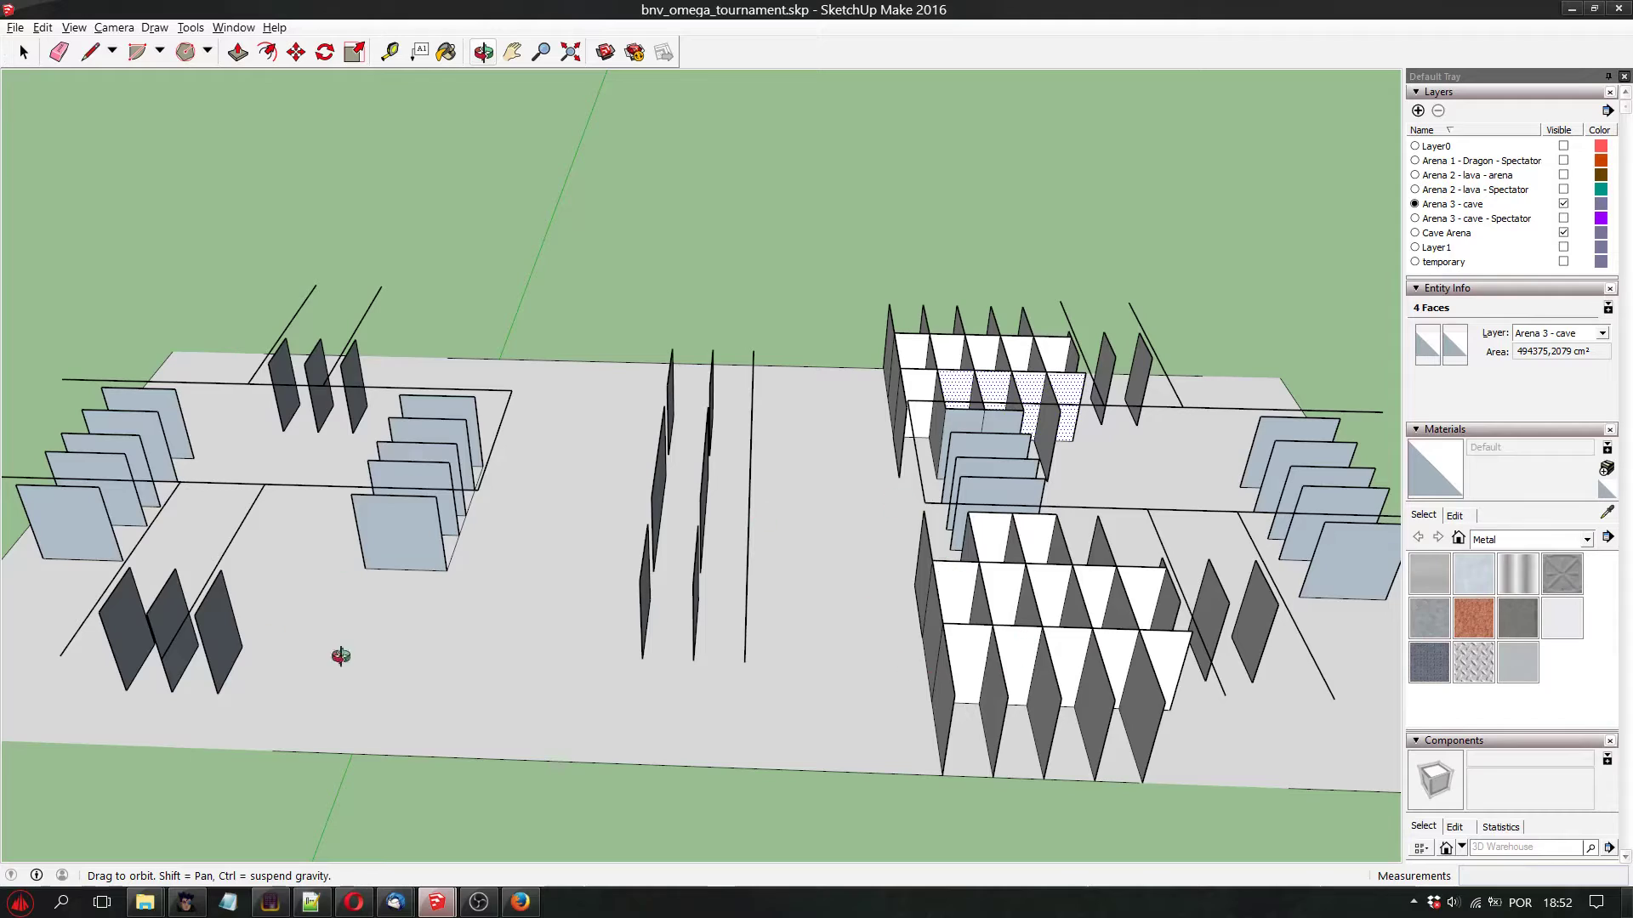
pyautogui.moveTo(1142, 659); pyautogui.dragTo(976, 448)
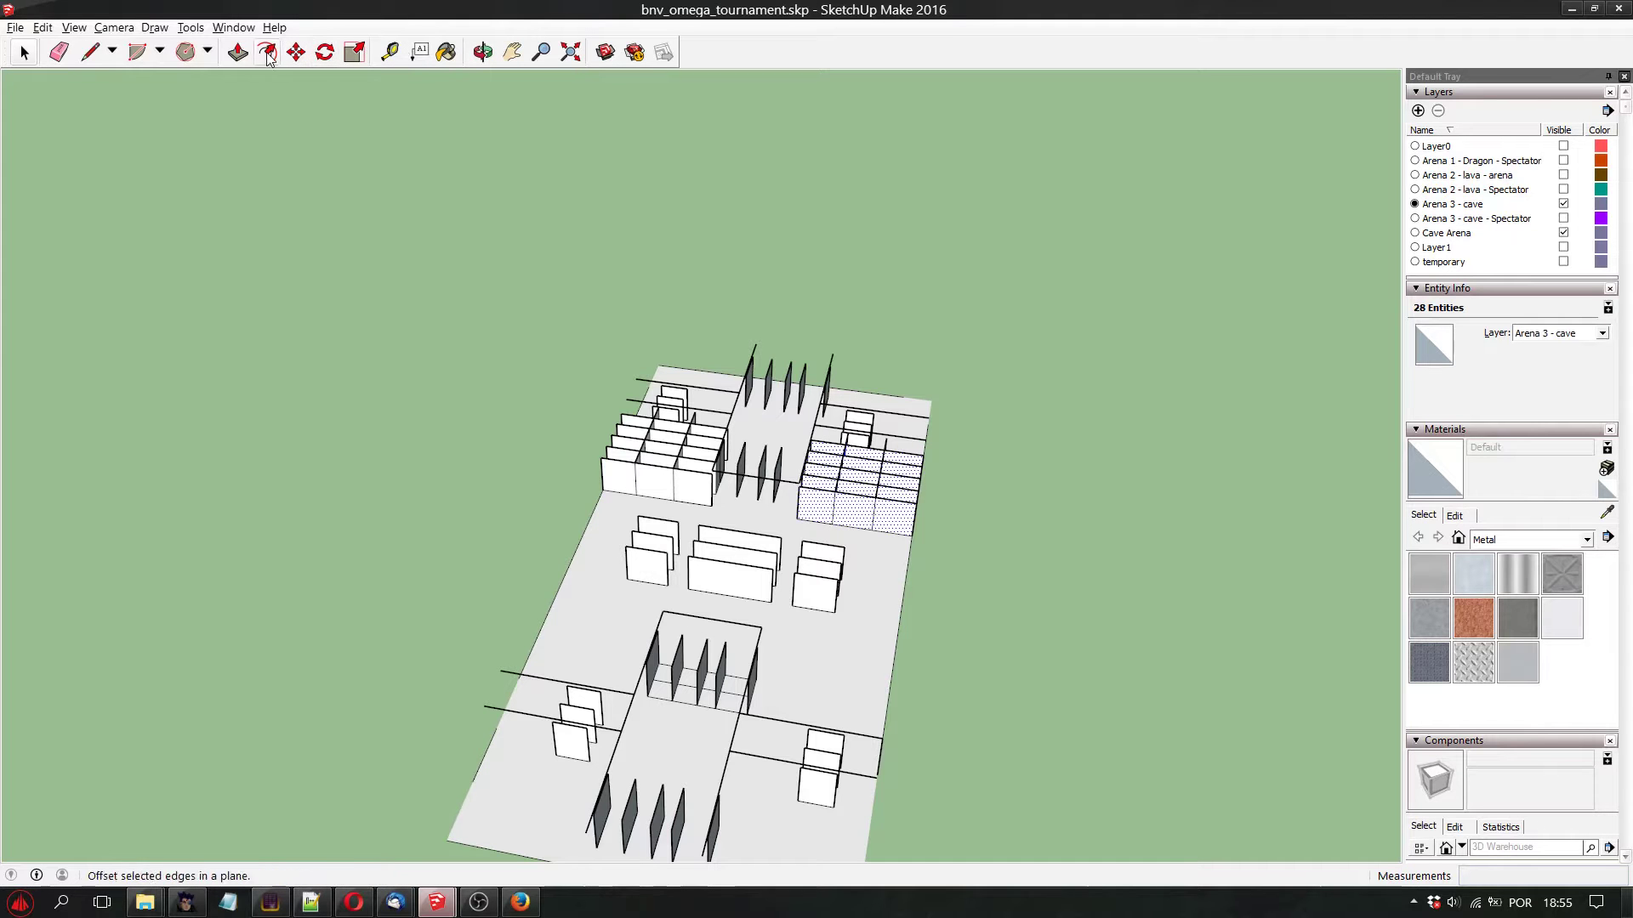
pyautogui.click(482, 53)
pyautogui.moveTo(1086, 456); pyautogui.dragTo(667, 473)
pyautogui.press('m')
pyautogui.click(663, 617)
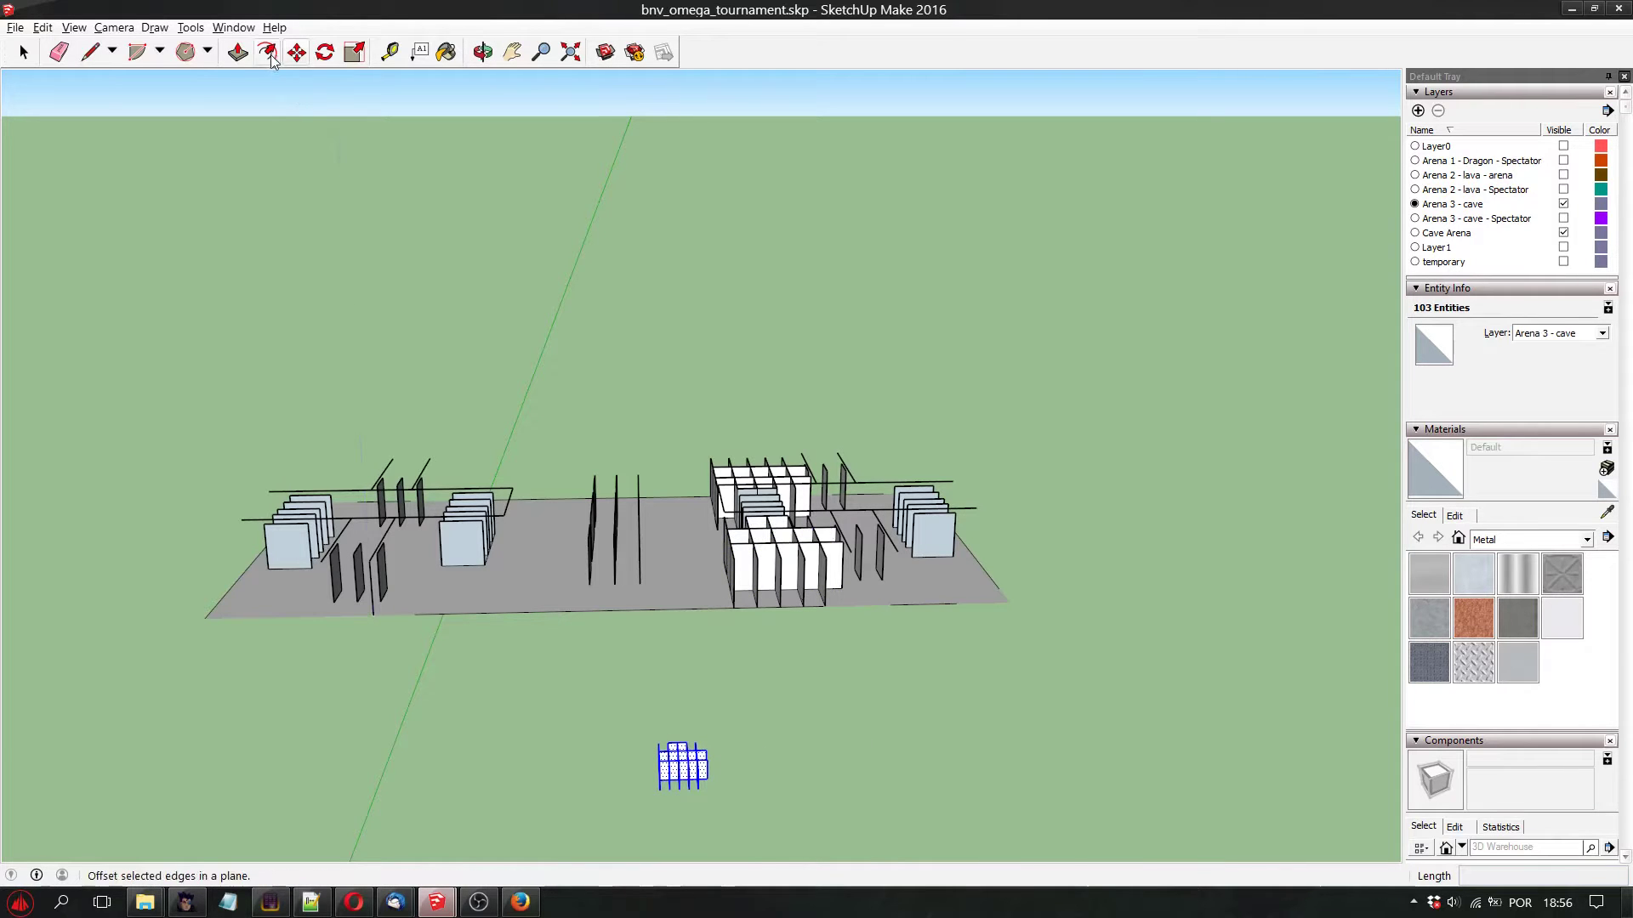
# Rotate the copied grid half a turn in the horizontal plane so it faces the opposite way
pyautogui.click(325, 53)
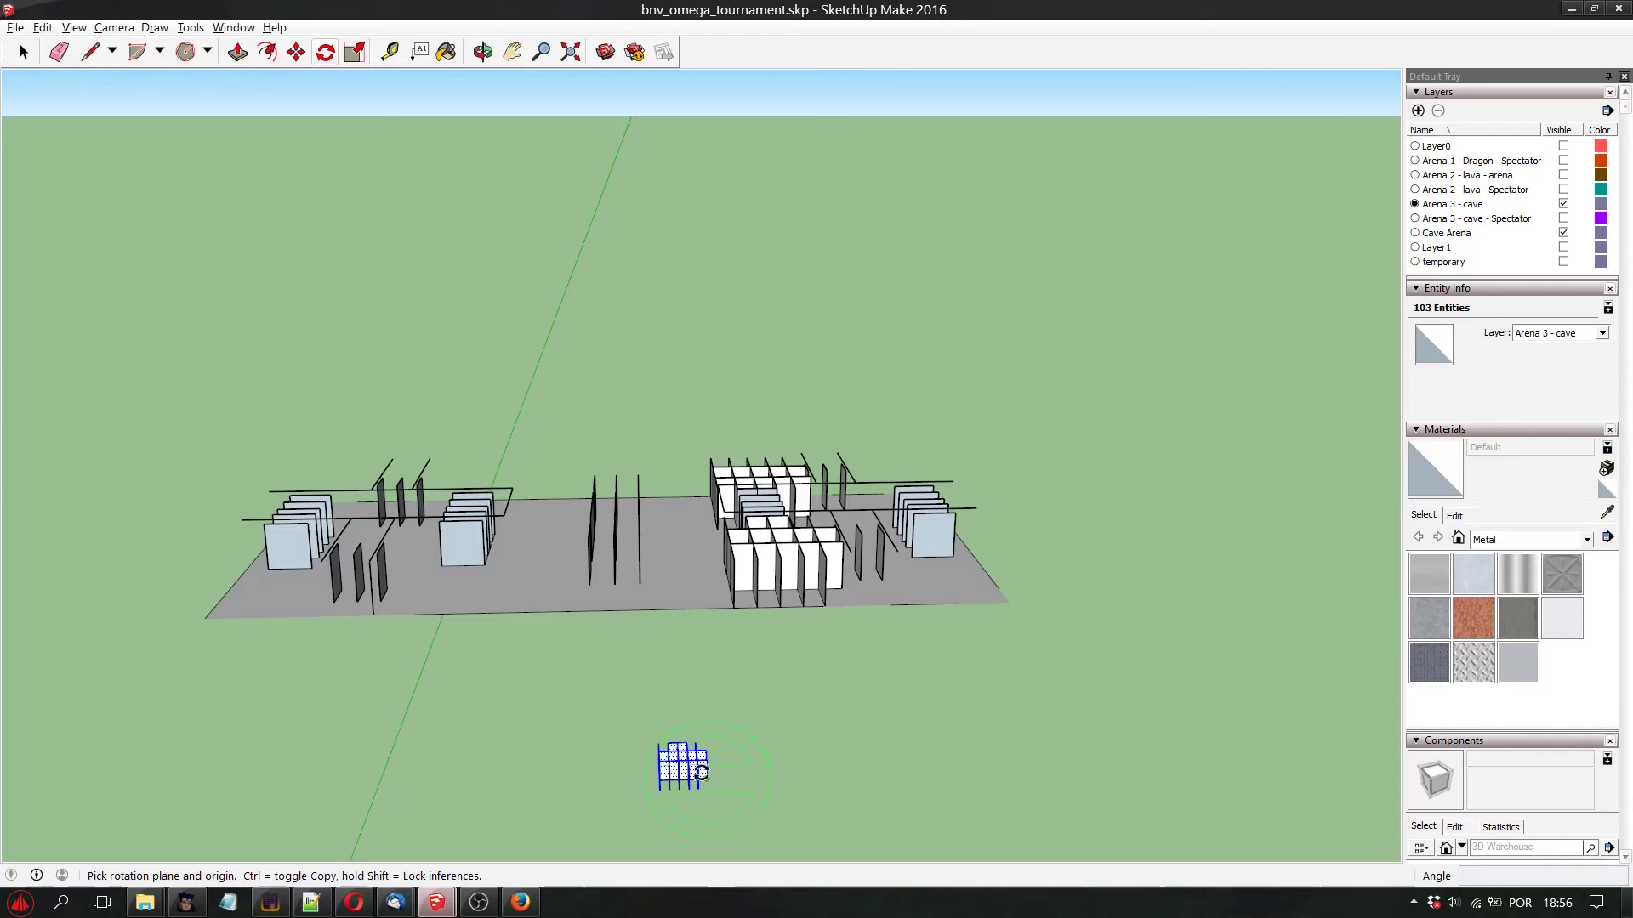
pyautogui.moveTo(699, 787); pyautogui.dragTo(755, 775)
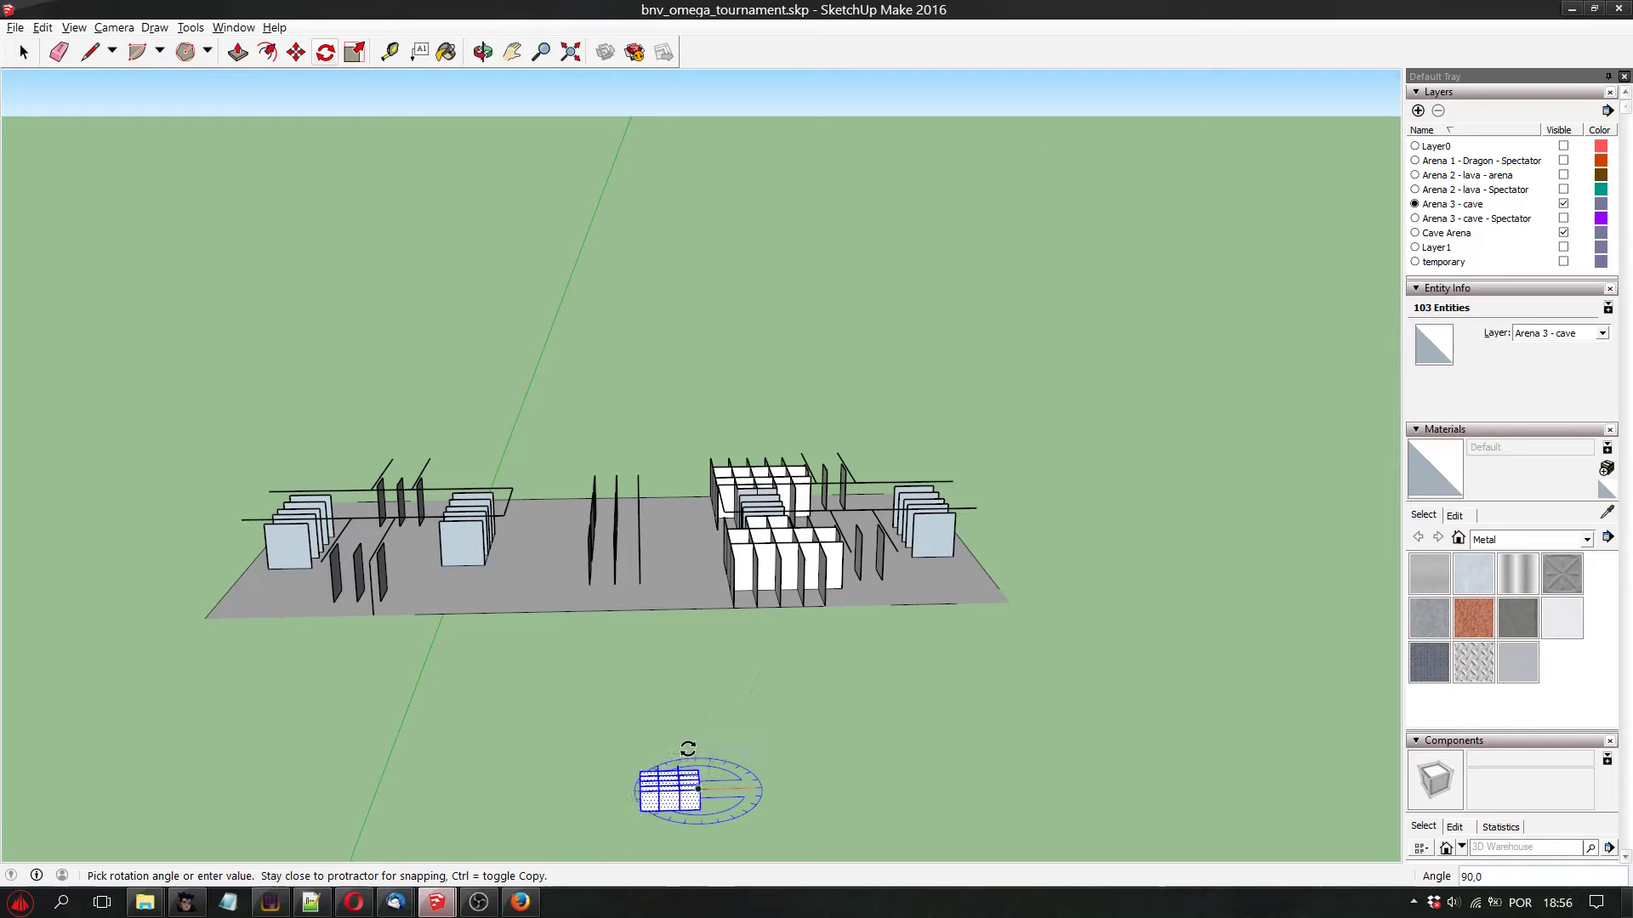
pyautogui.click(627, 795)
# Try to move the rotated grid onto the arena's other end, snapping its corner to the edge of the outer side panel
pyautogui.press('m')
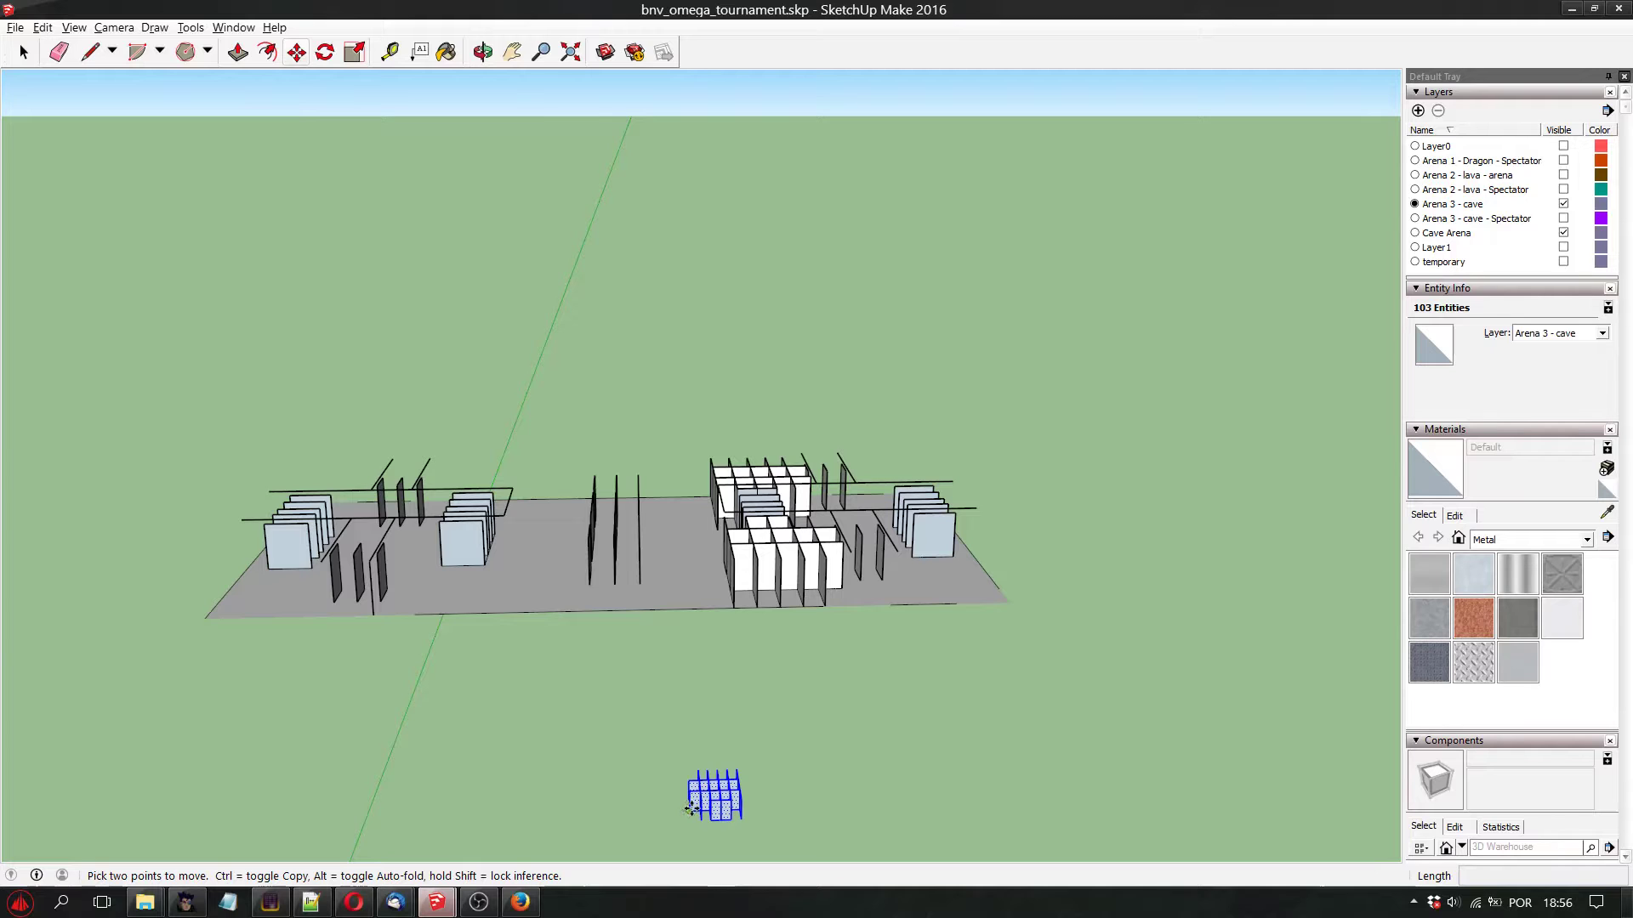
pyautogui.click(690, 808)
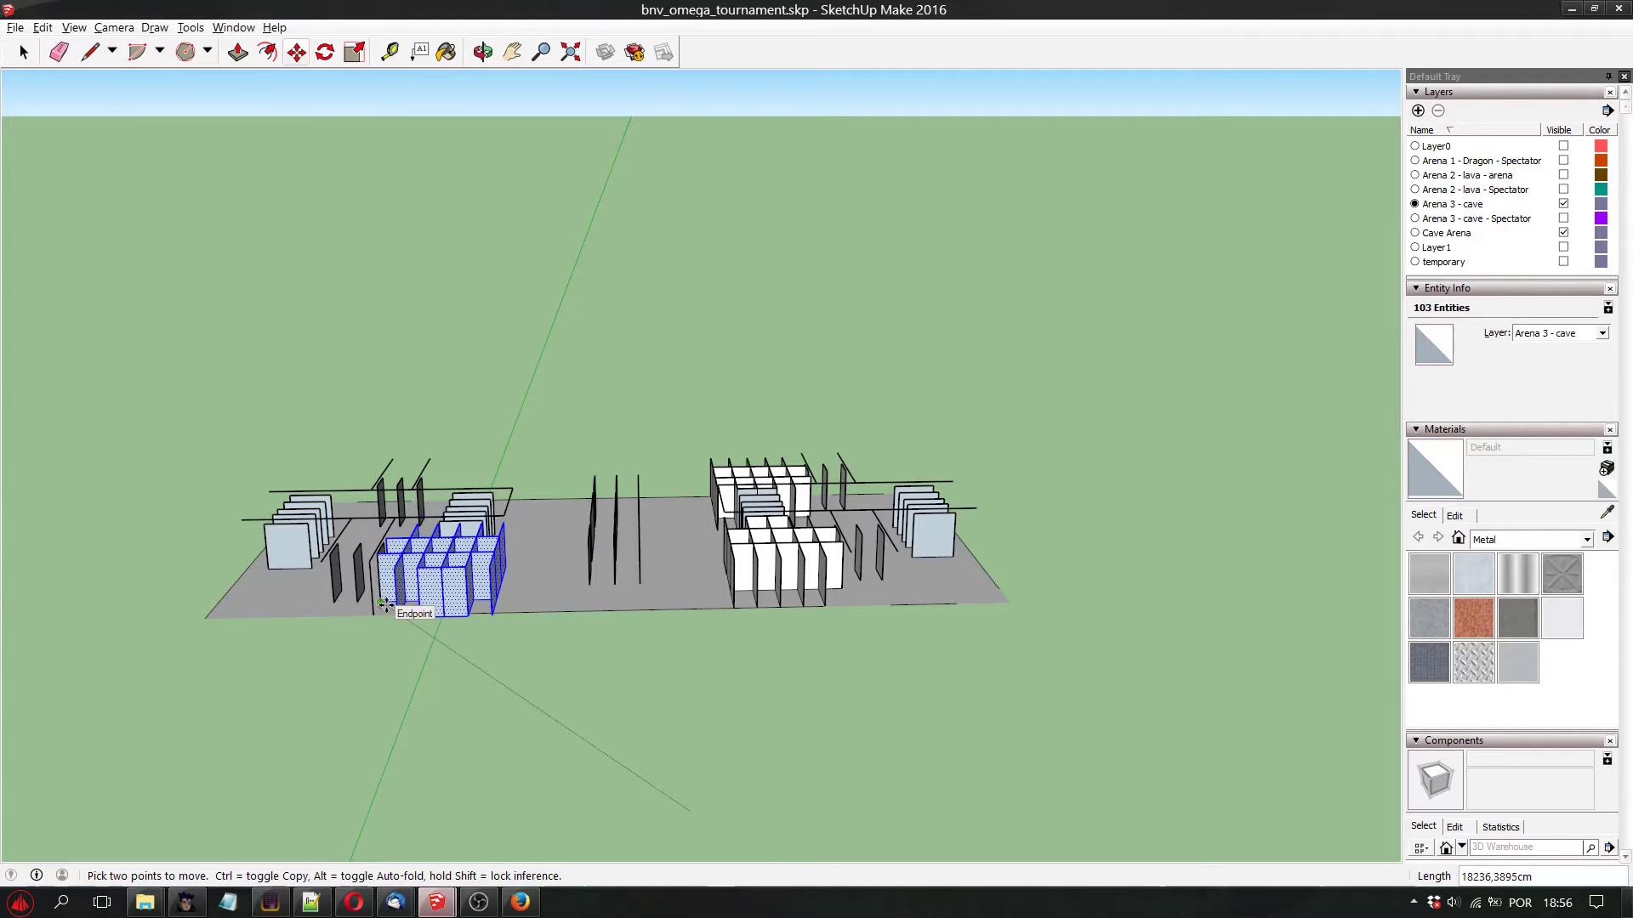
pyautogui.click(385, 605)
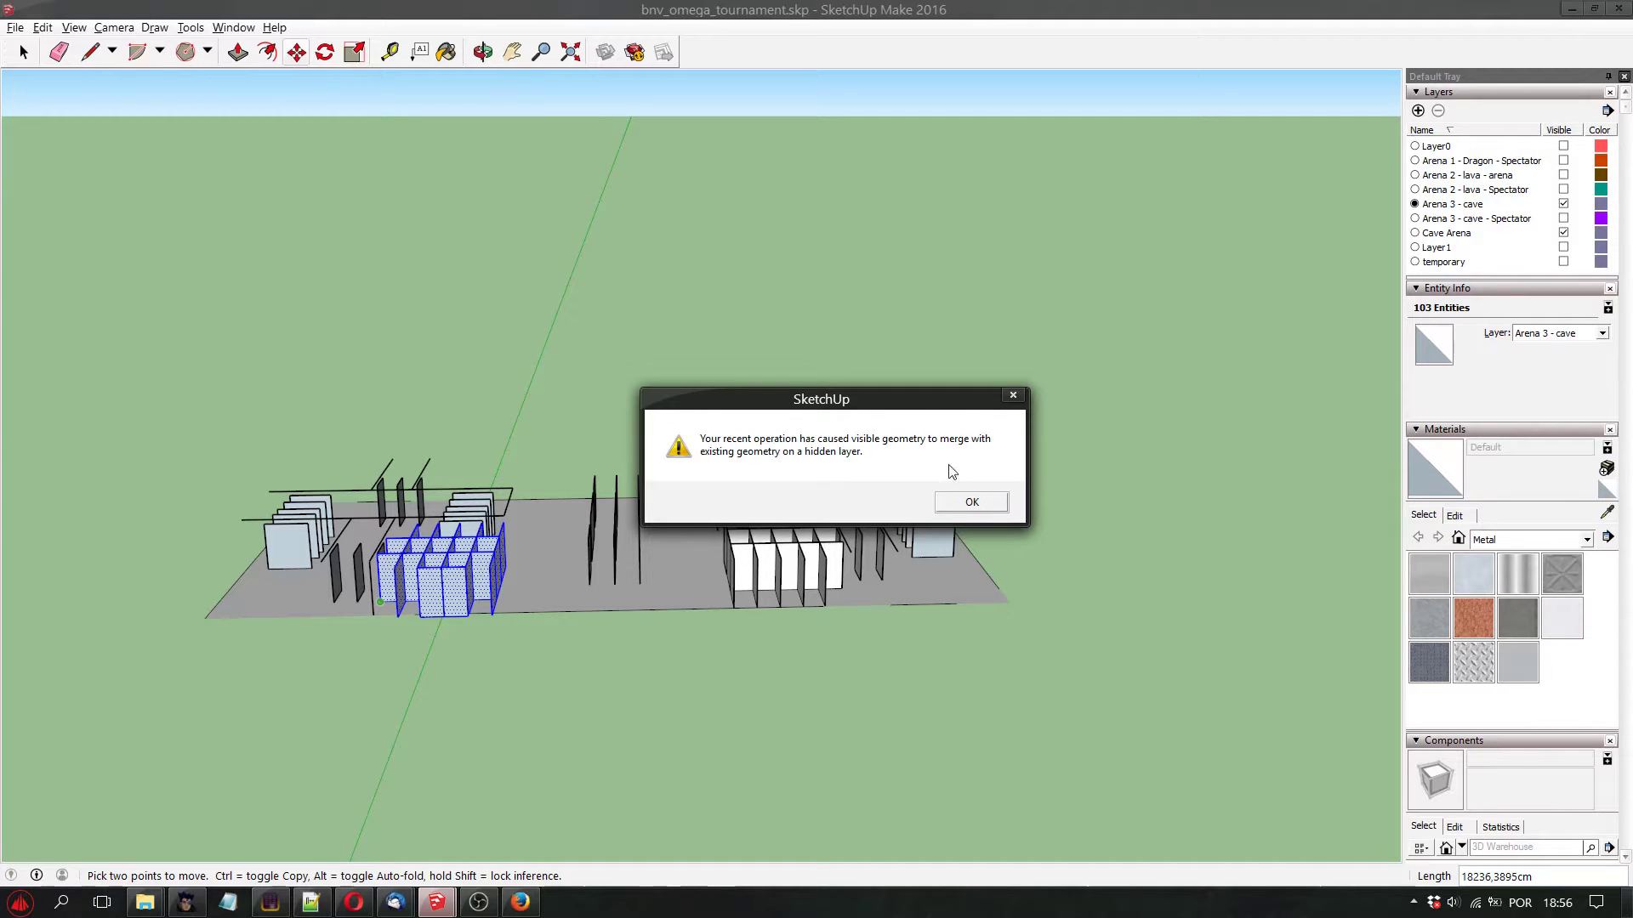
pyautogui.click(971, 500)
pyautogui.click(483, 52)
pyautogui.moveTo(808, 476); pyautogui.dragTo(472, 606)
pyautogui.moveTo(675, 656); pyautogui.dragTo(846, 484)
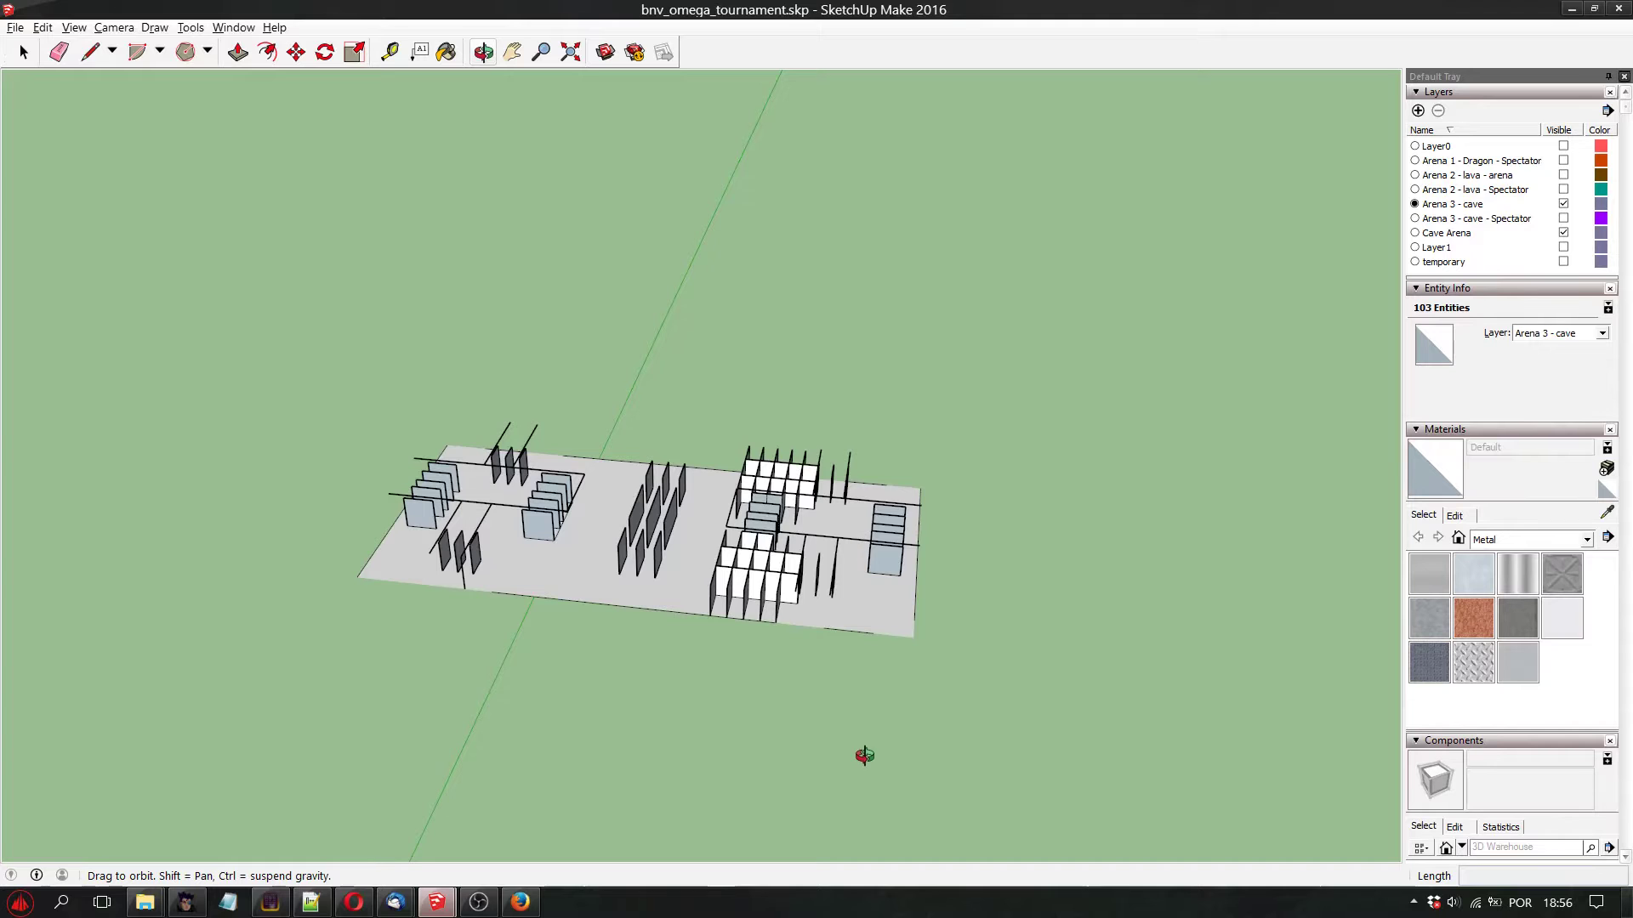
pyautogui.moveTo(669, 709); pyautogui.dragTo(707, 605)
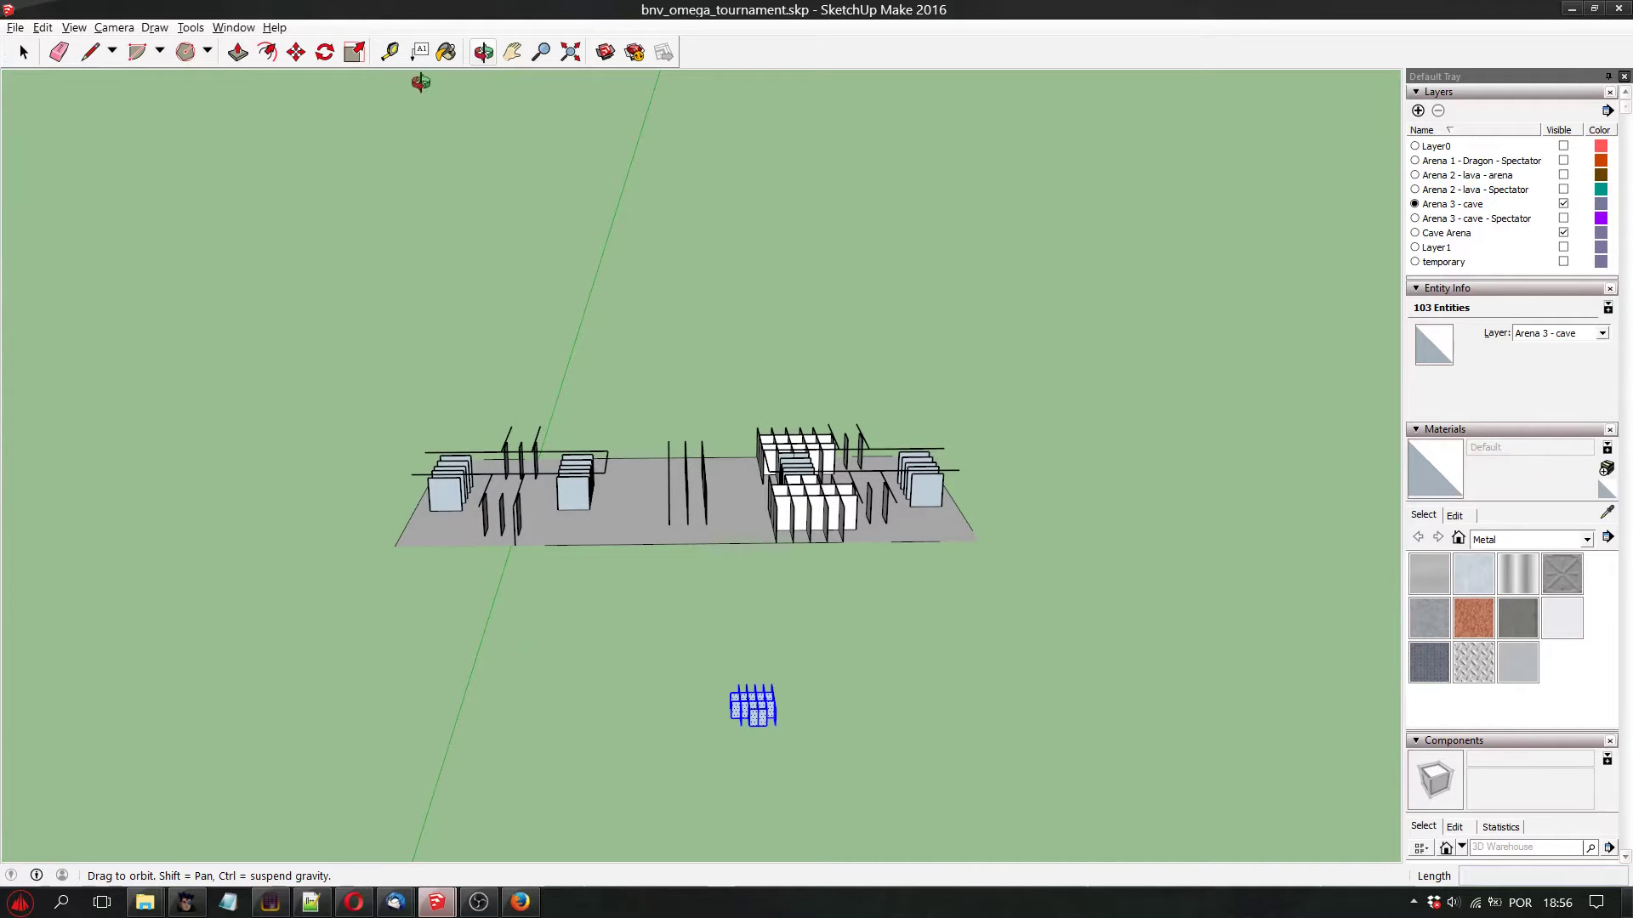
# Move the rotated grid about 18153 cm onto the arena's other end, placing it along the floor's long edge beside the side panels
pyautogui.press('m')
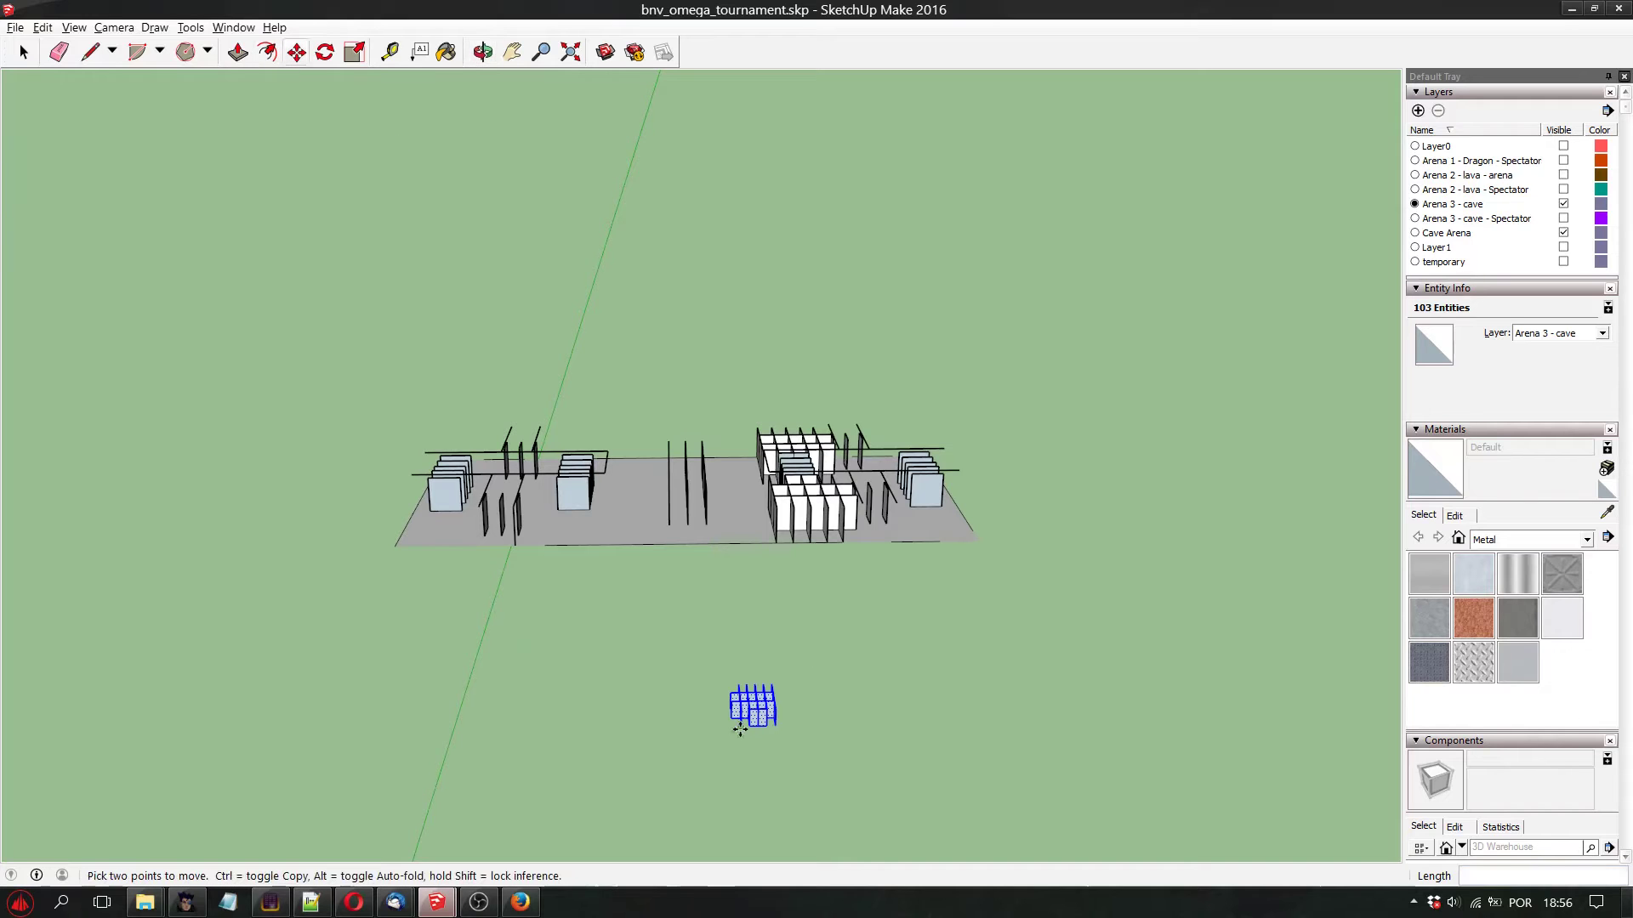
pyautogui.click(739, 729)
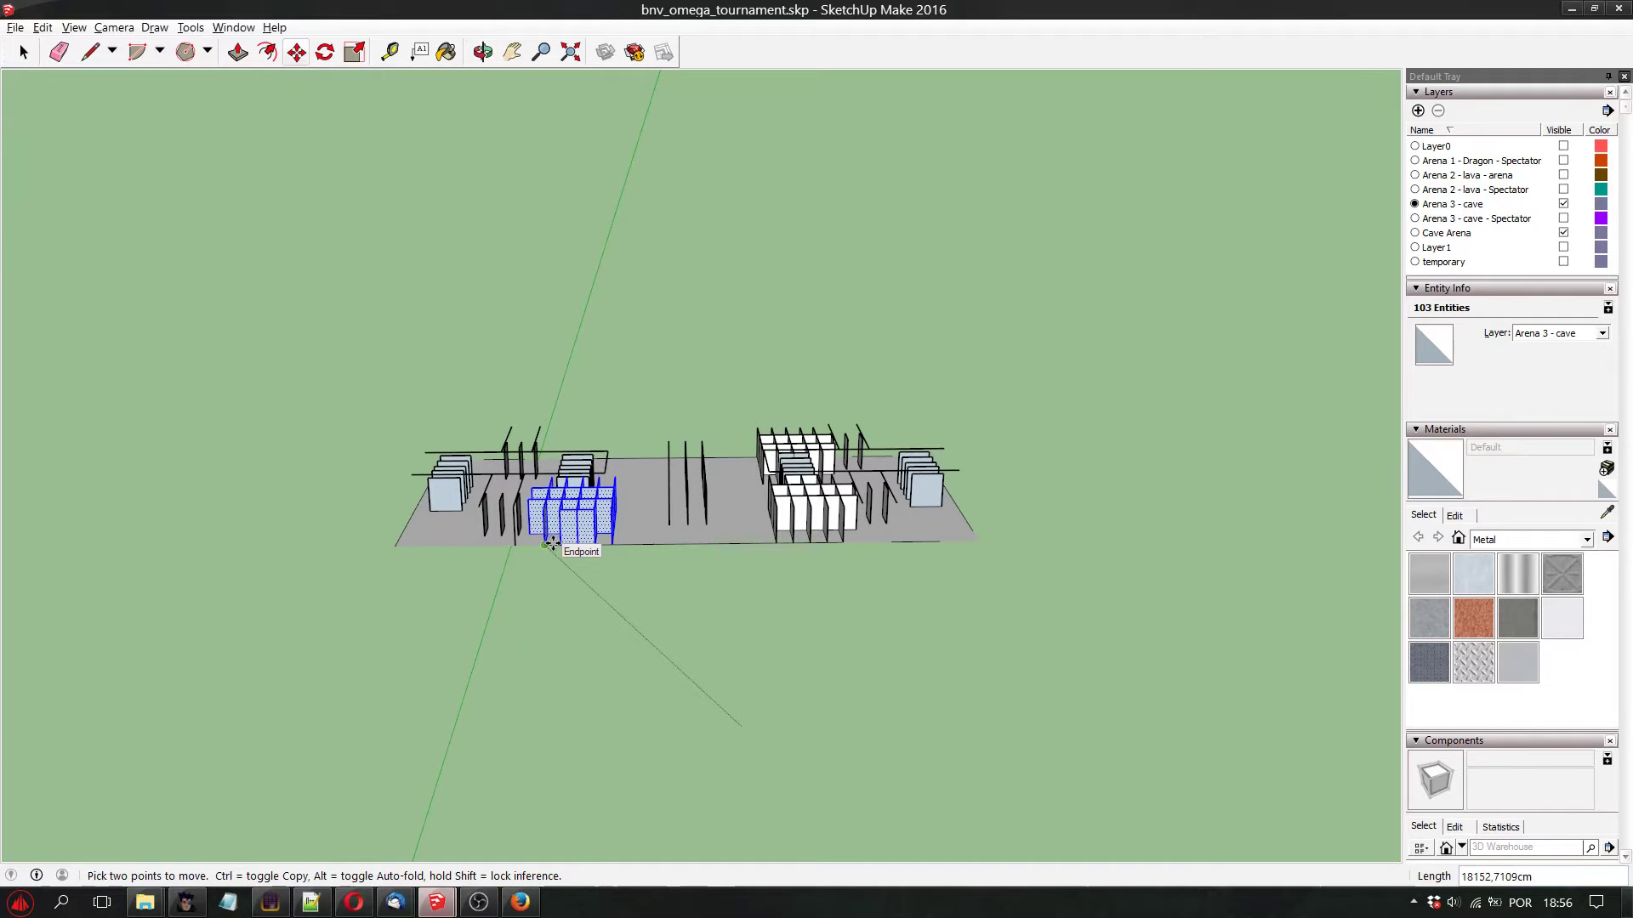
pyautogui.click(553, 545)
pyautogui.click(484, 53)
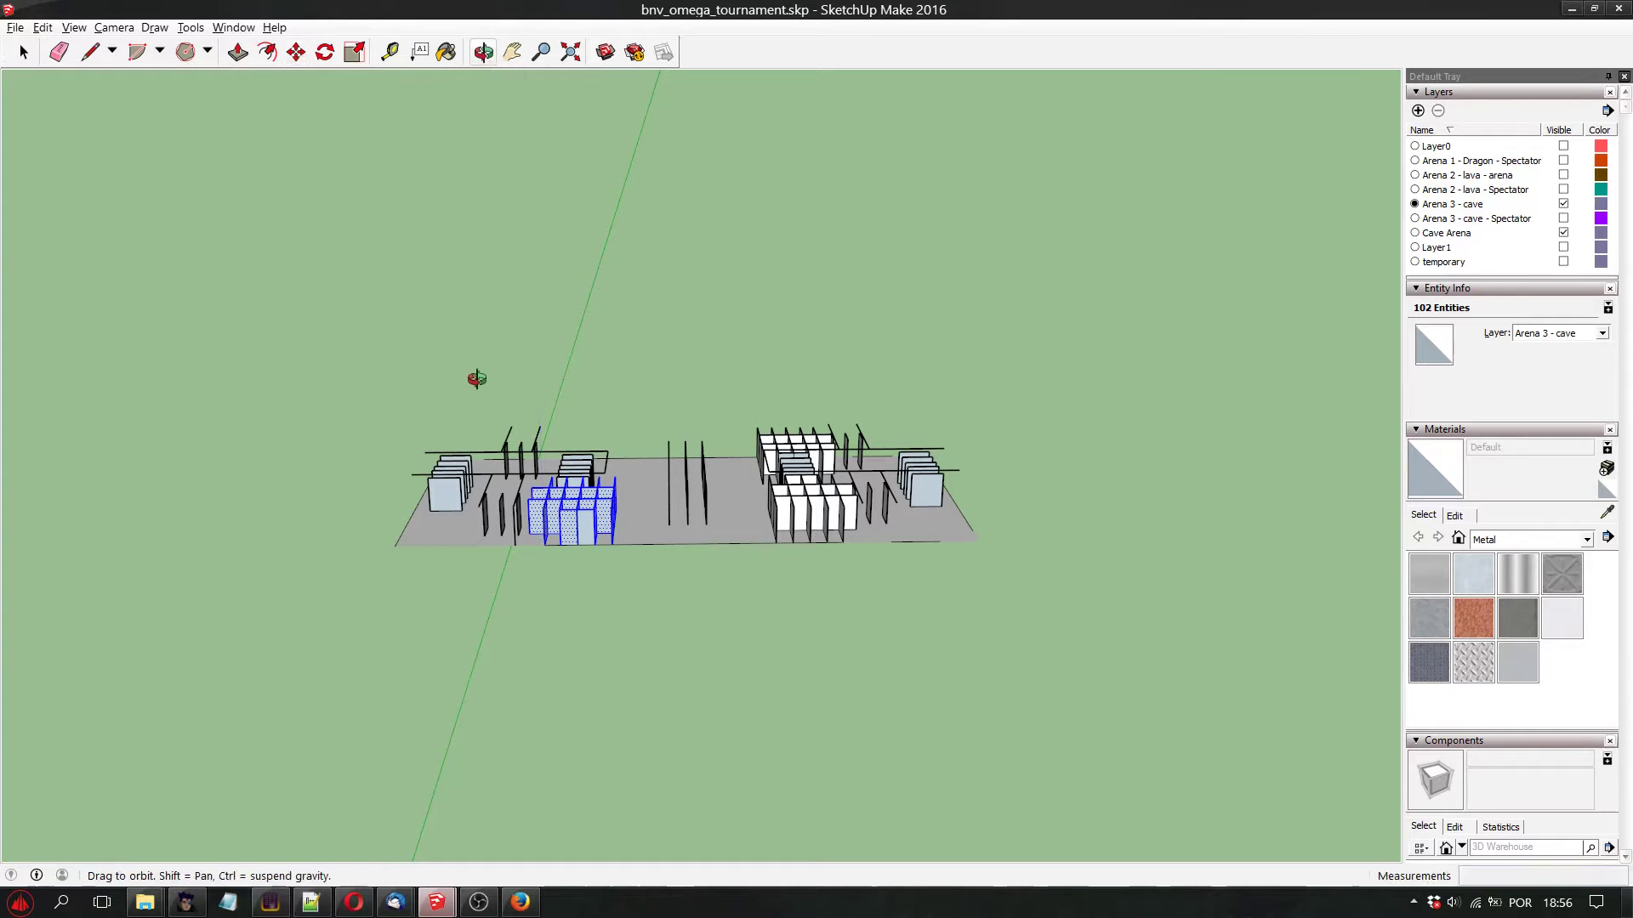
pyautogui.click(296, 52)
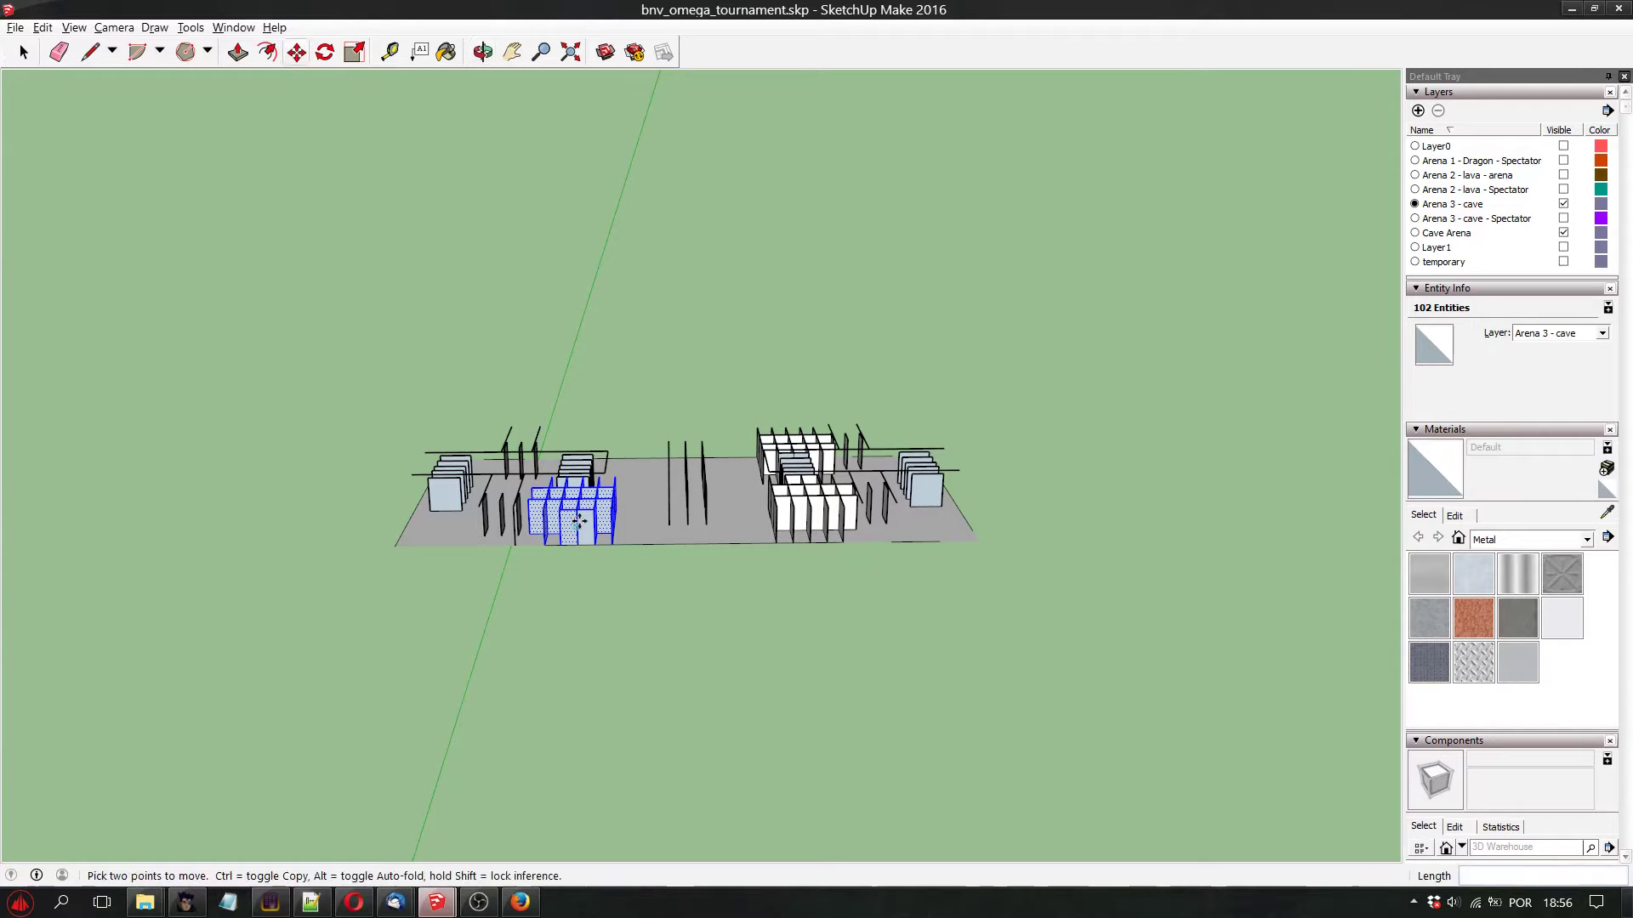
pyautogui.click(529, 534)
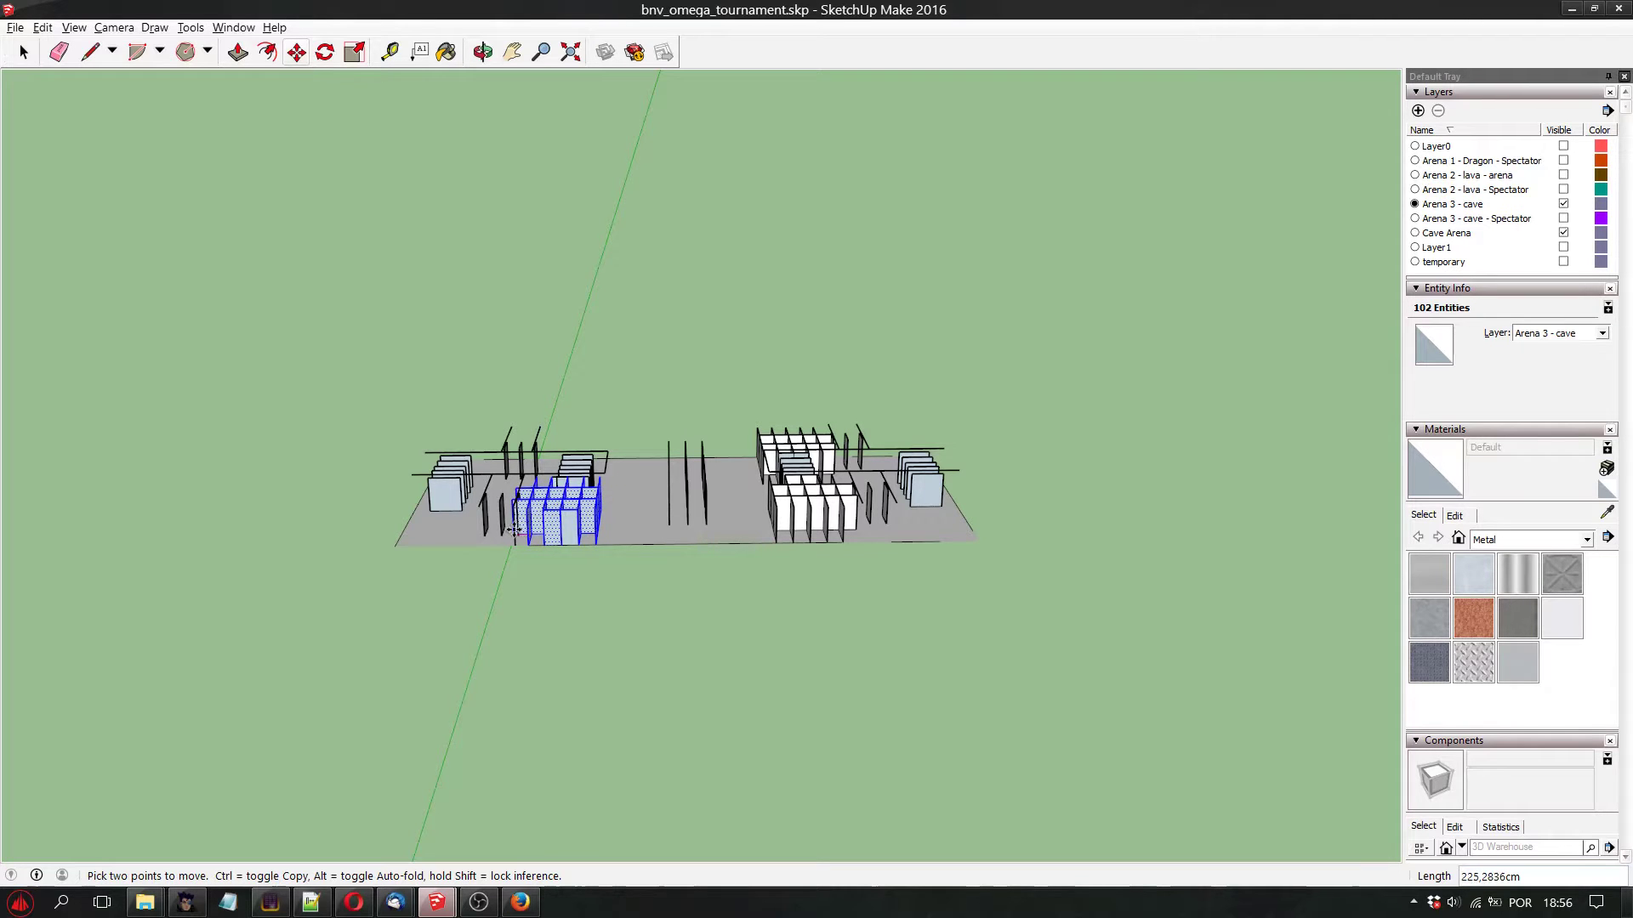
pyautogui.click(540, 529)
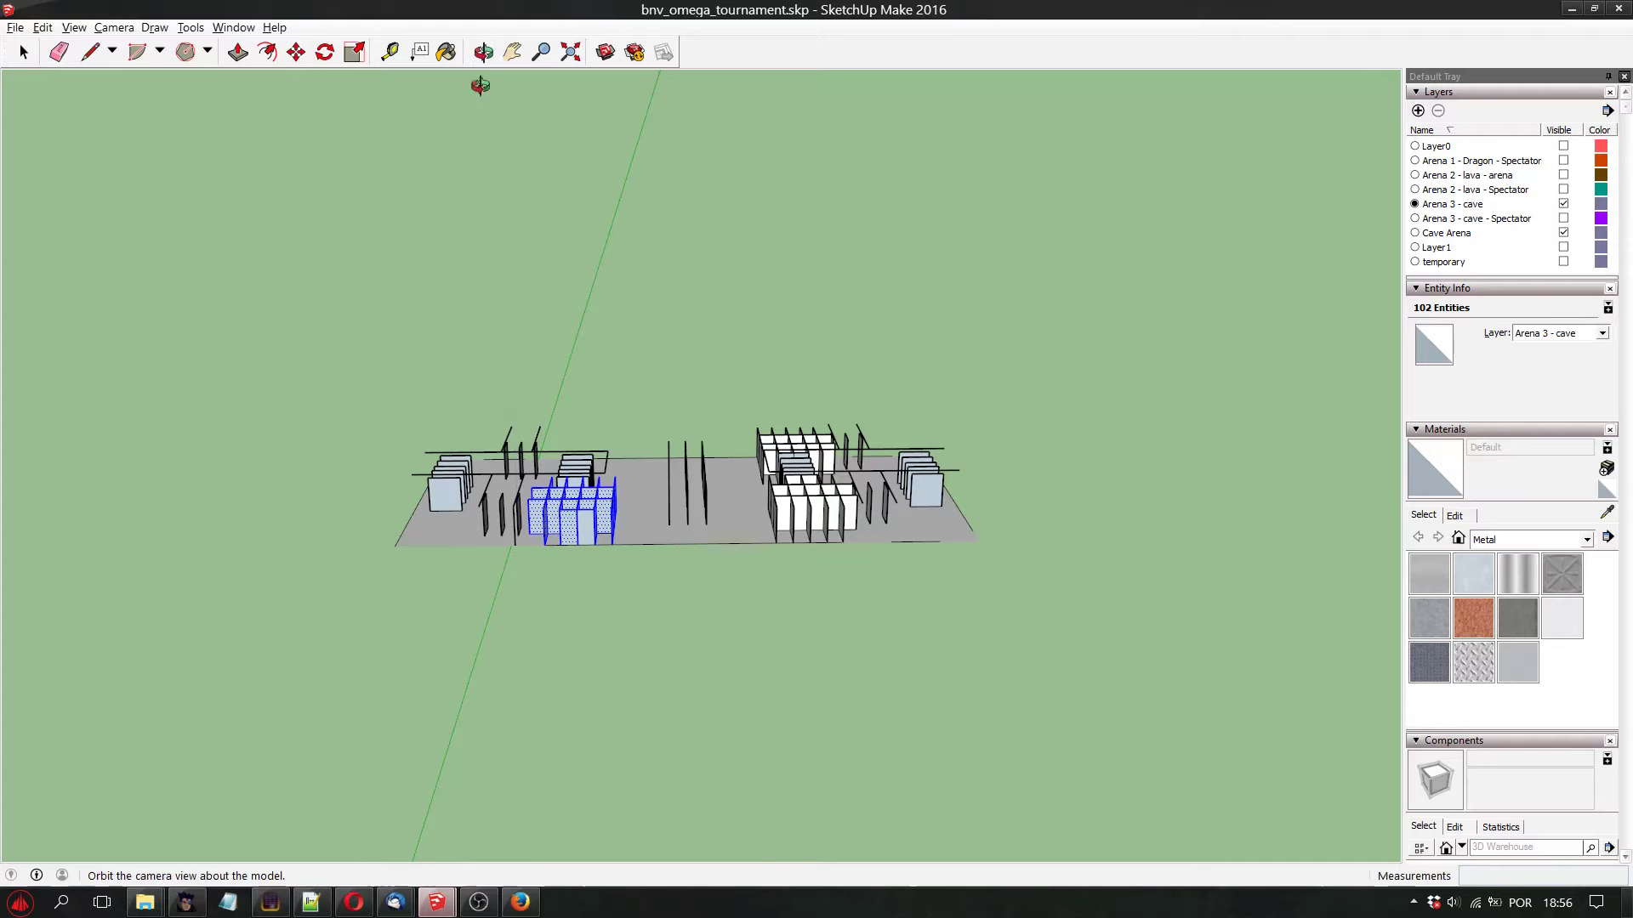
pyautogui.click(482, 52)
pyautogui.moveTo(723, 340); pyautogui.dragTo(572, 609)
pyautogui.scroll(3, 303, 590)
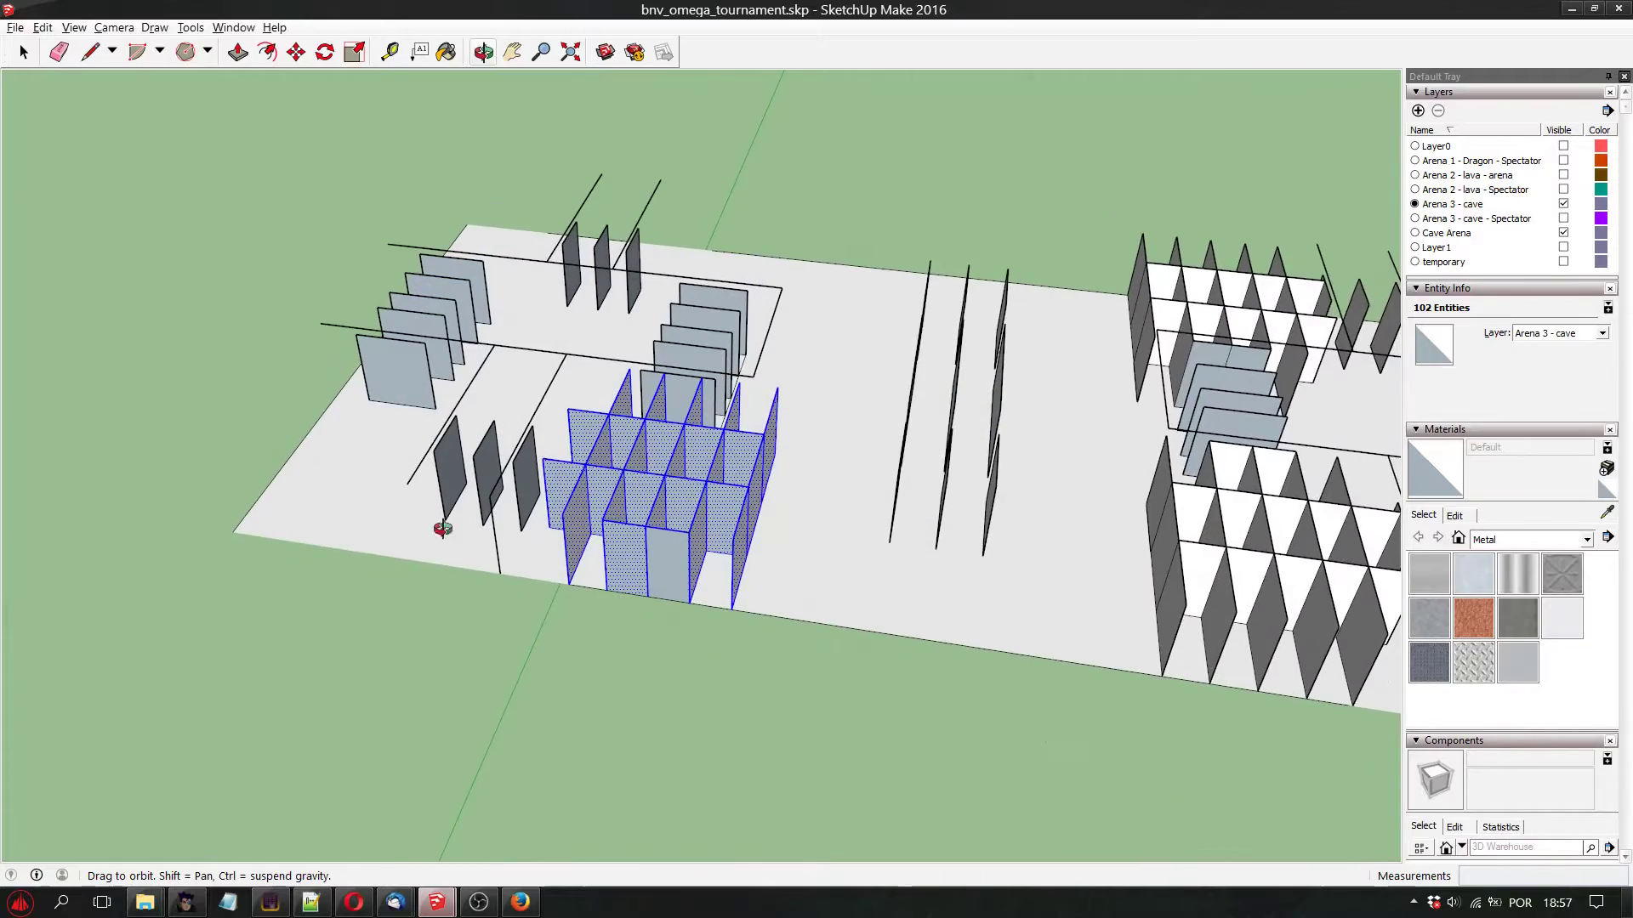
pyautogui.scroll(4, 503, 515)
pyautogui.moveTo(503, 514); pyautogui.dragTo(618, 647)
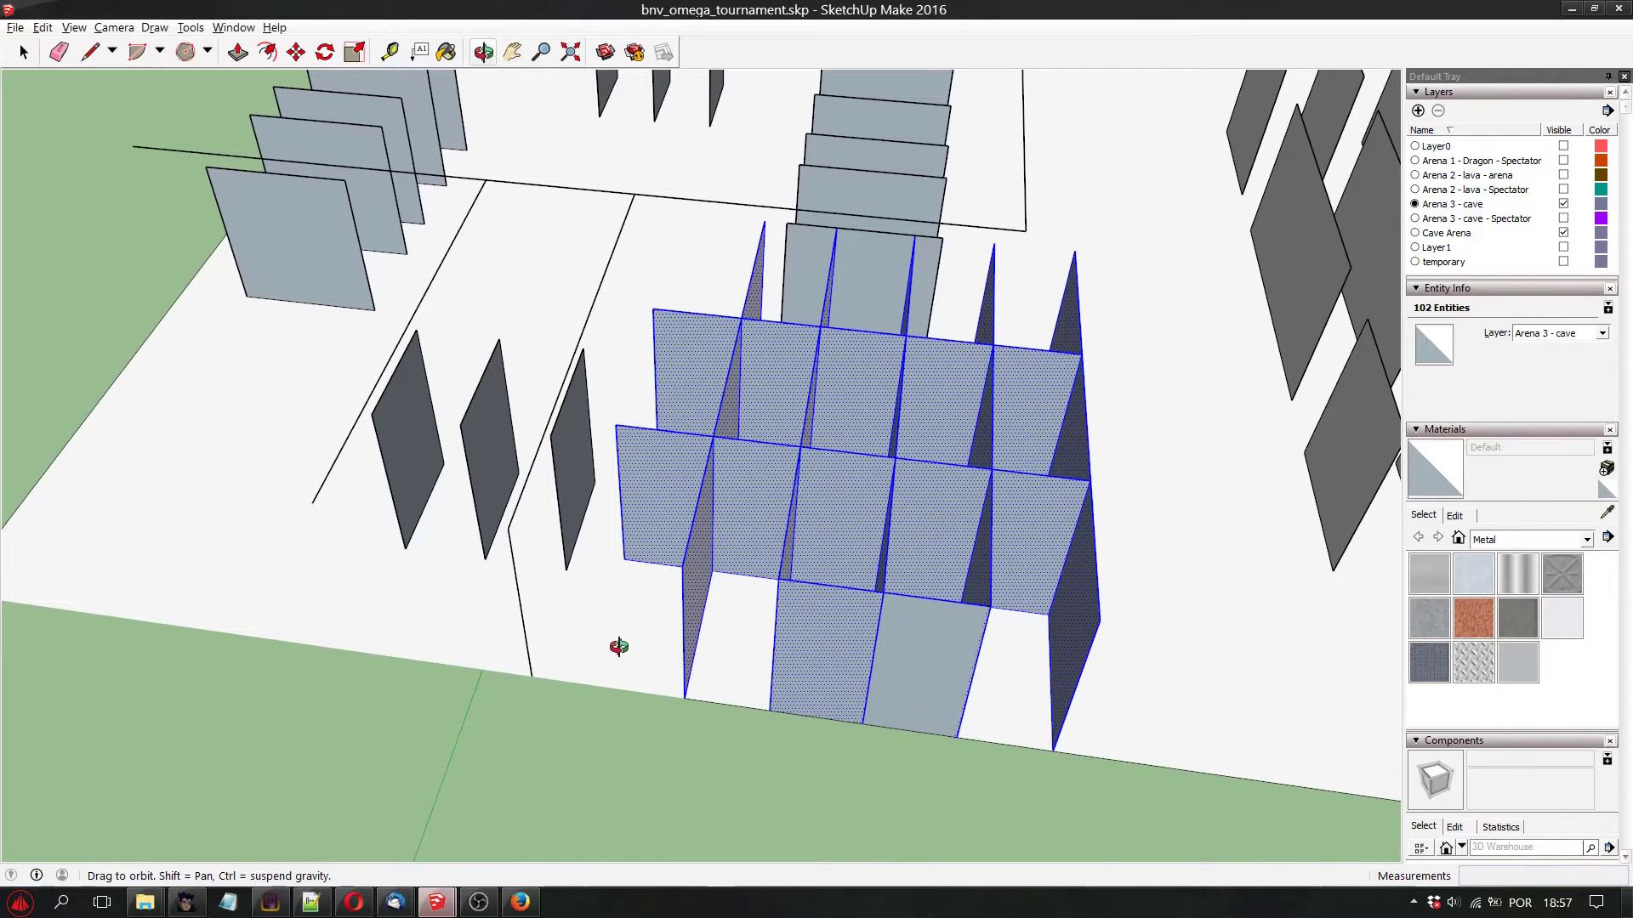
# Draw a short floor line from the grid's lower corner to the nearest freestanding side panel and move the grid about 153 cm along it
pyautogui.moveTo(618, 647); pyautogui.dragTo(641, 656)
pyautogui.press('l')
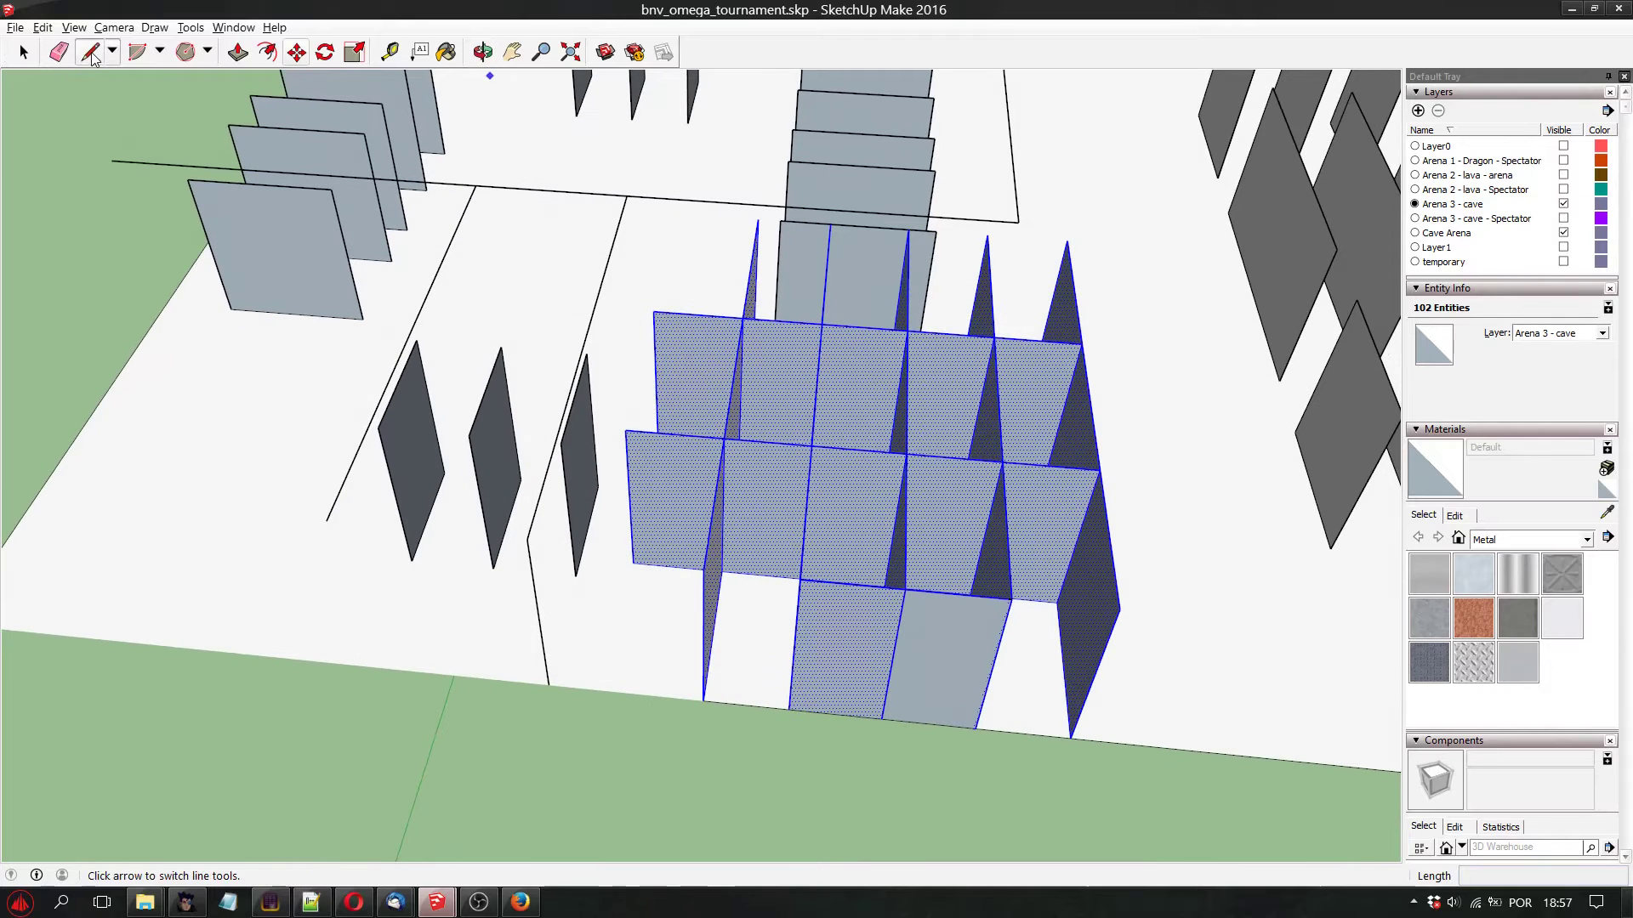
pyautogui.click(634, 561)
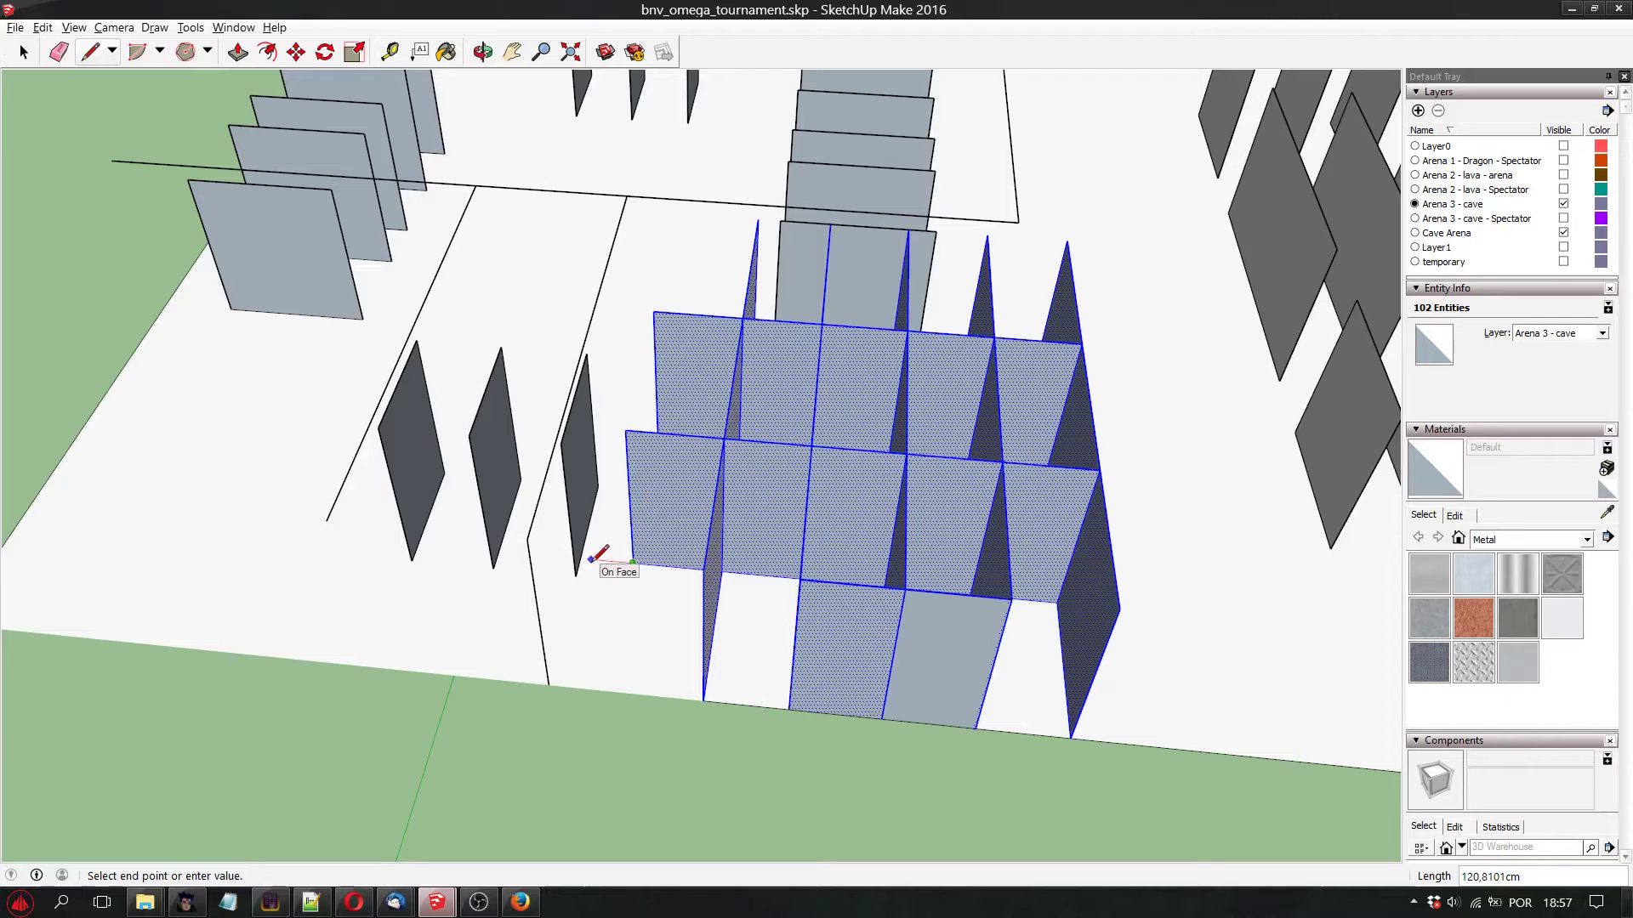
pyautogui.click(677, 544)
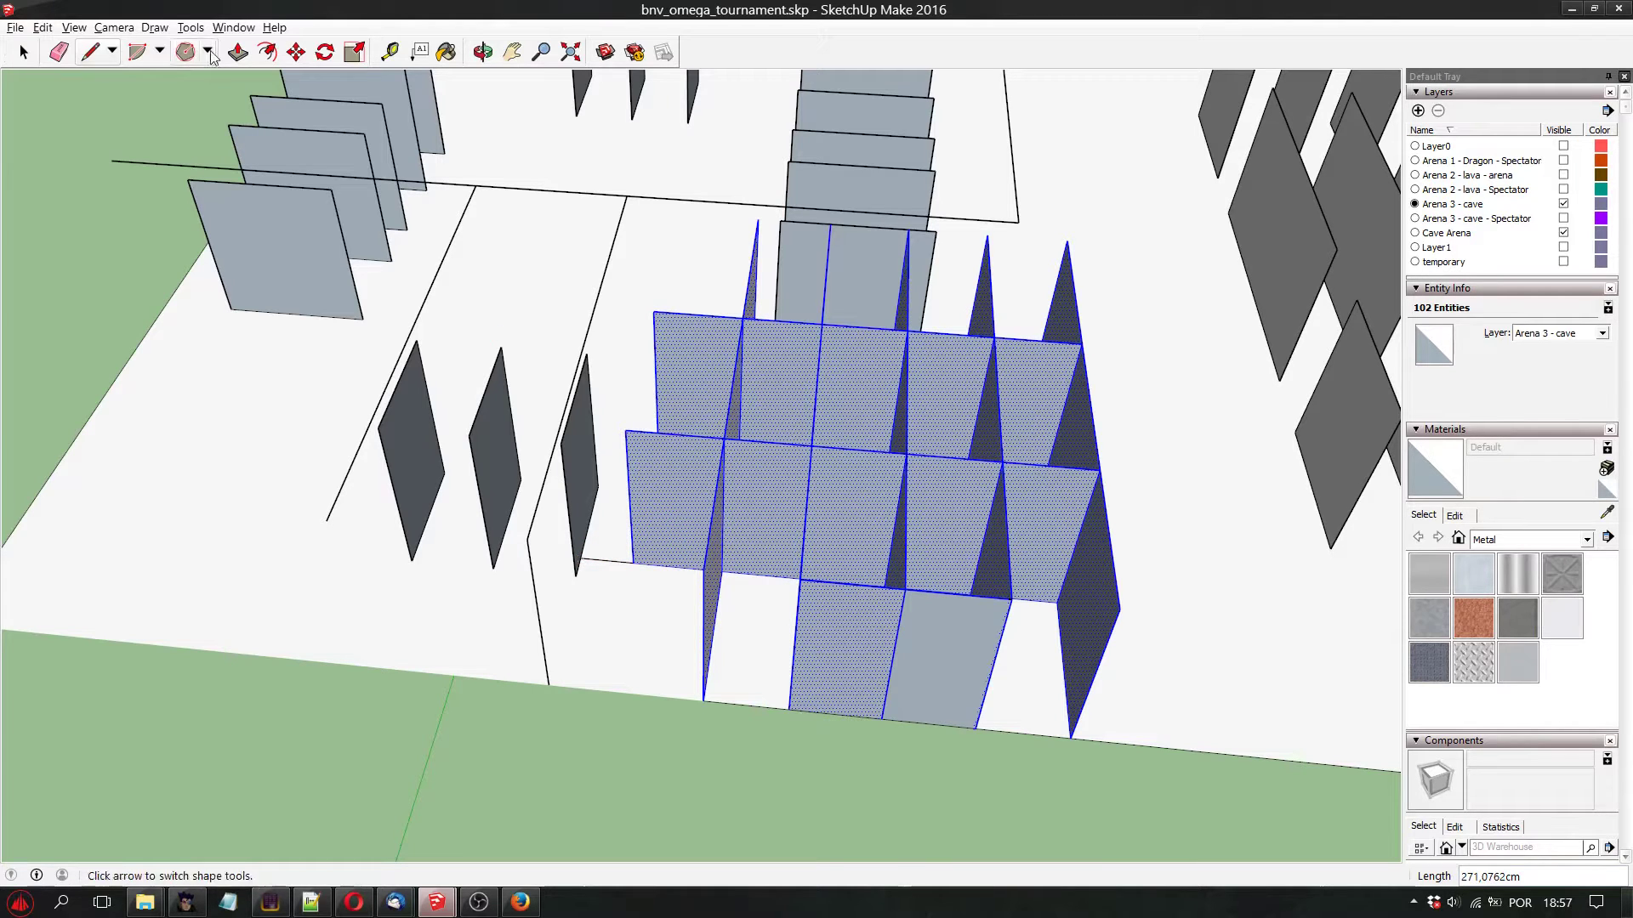
pyautogui.click(296, 52)
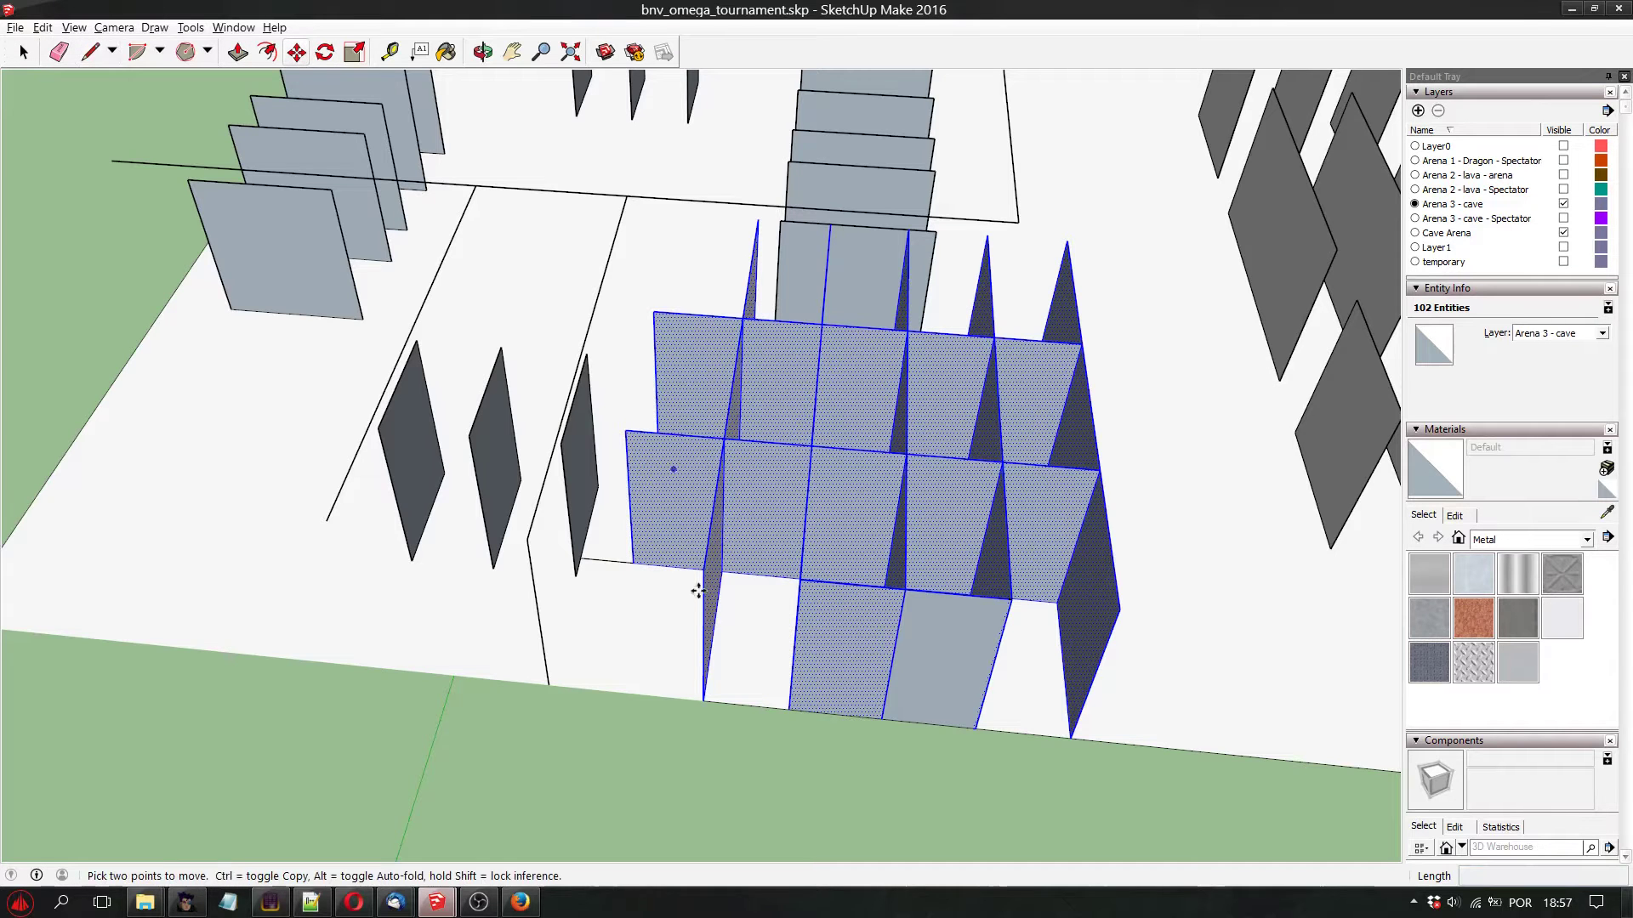
pyautogui.click(633, 568)
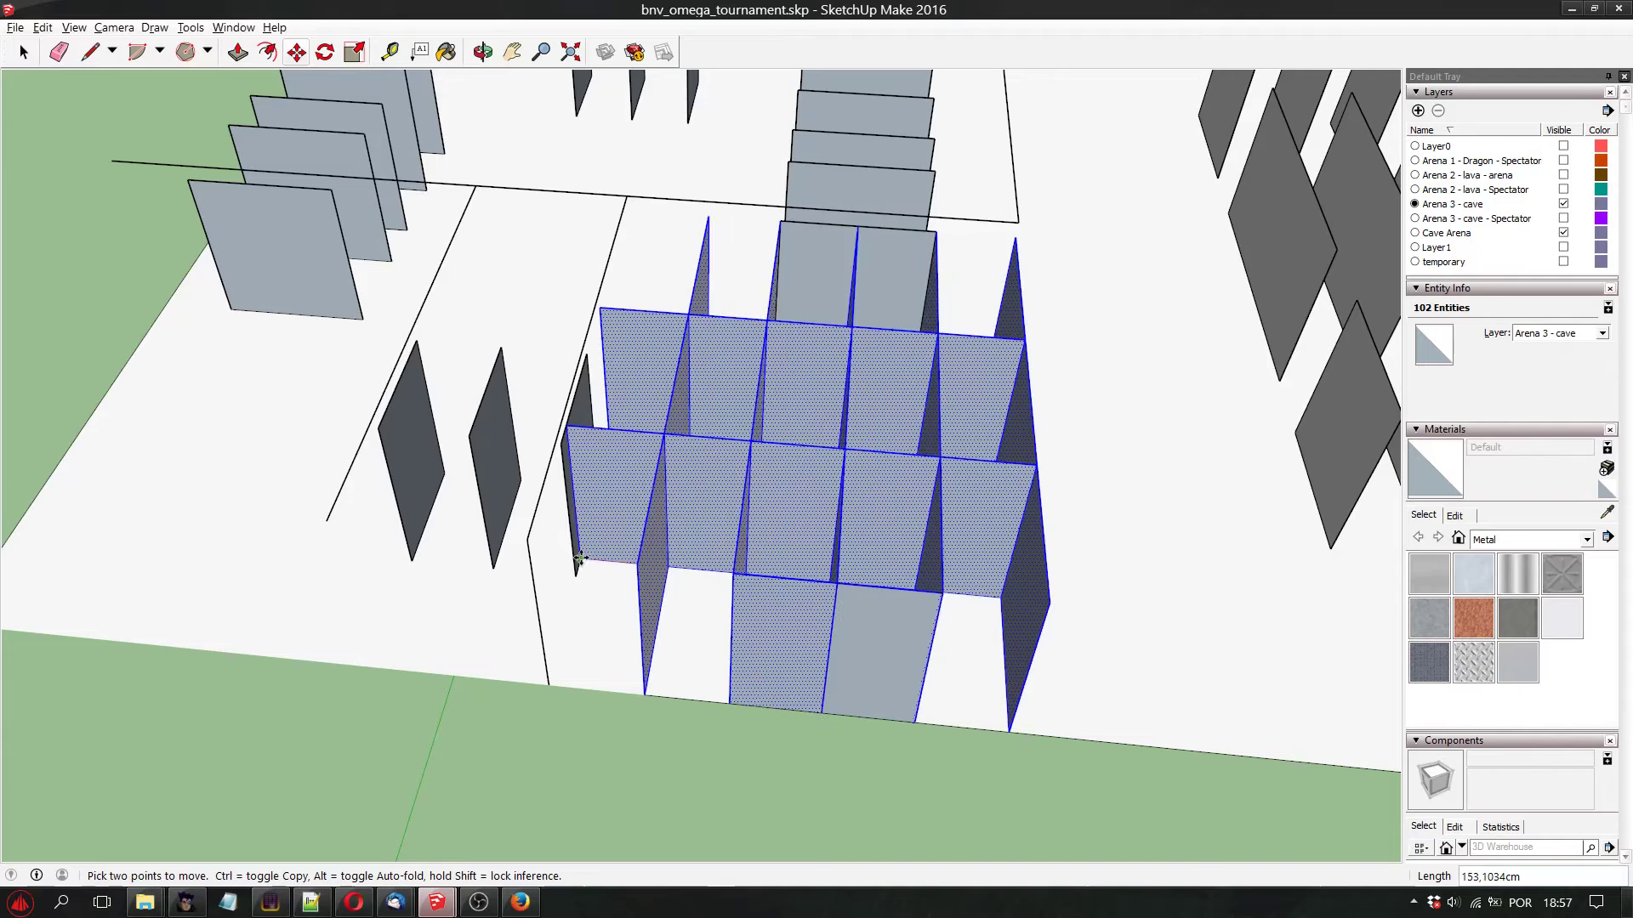
pyautogui.click(578, 559)
# Delete one panel in the grid's short outermost row beside the floor's long edge, together with its top edge
pyautogui.click(483, 52)
pyautogui.moveTo(463, 281); pyautogui.dragTo(607, 421)
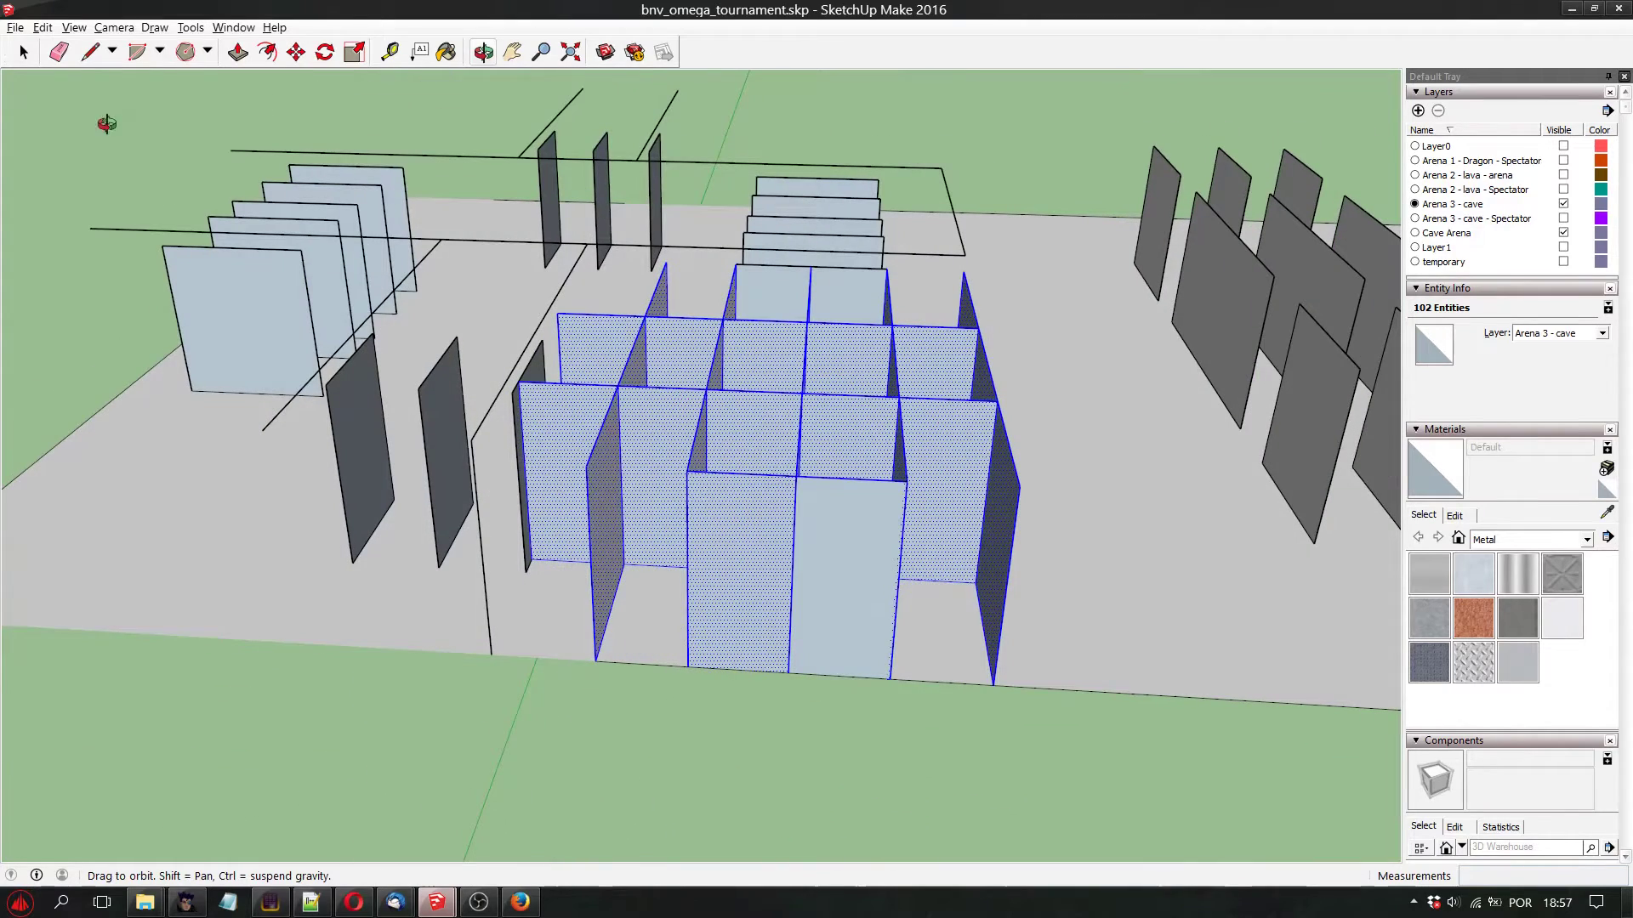
pyautogui.press('space')
pyautogui.click(753, 534)
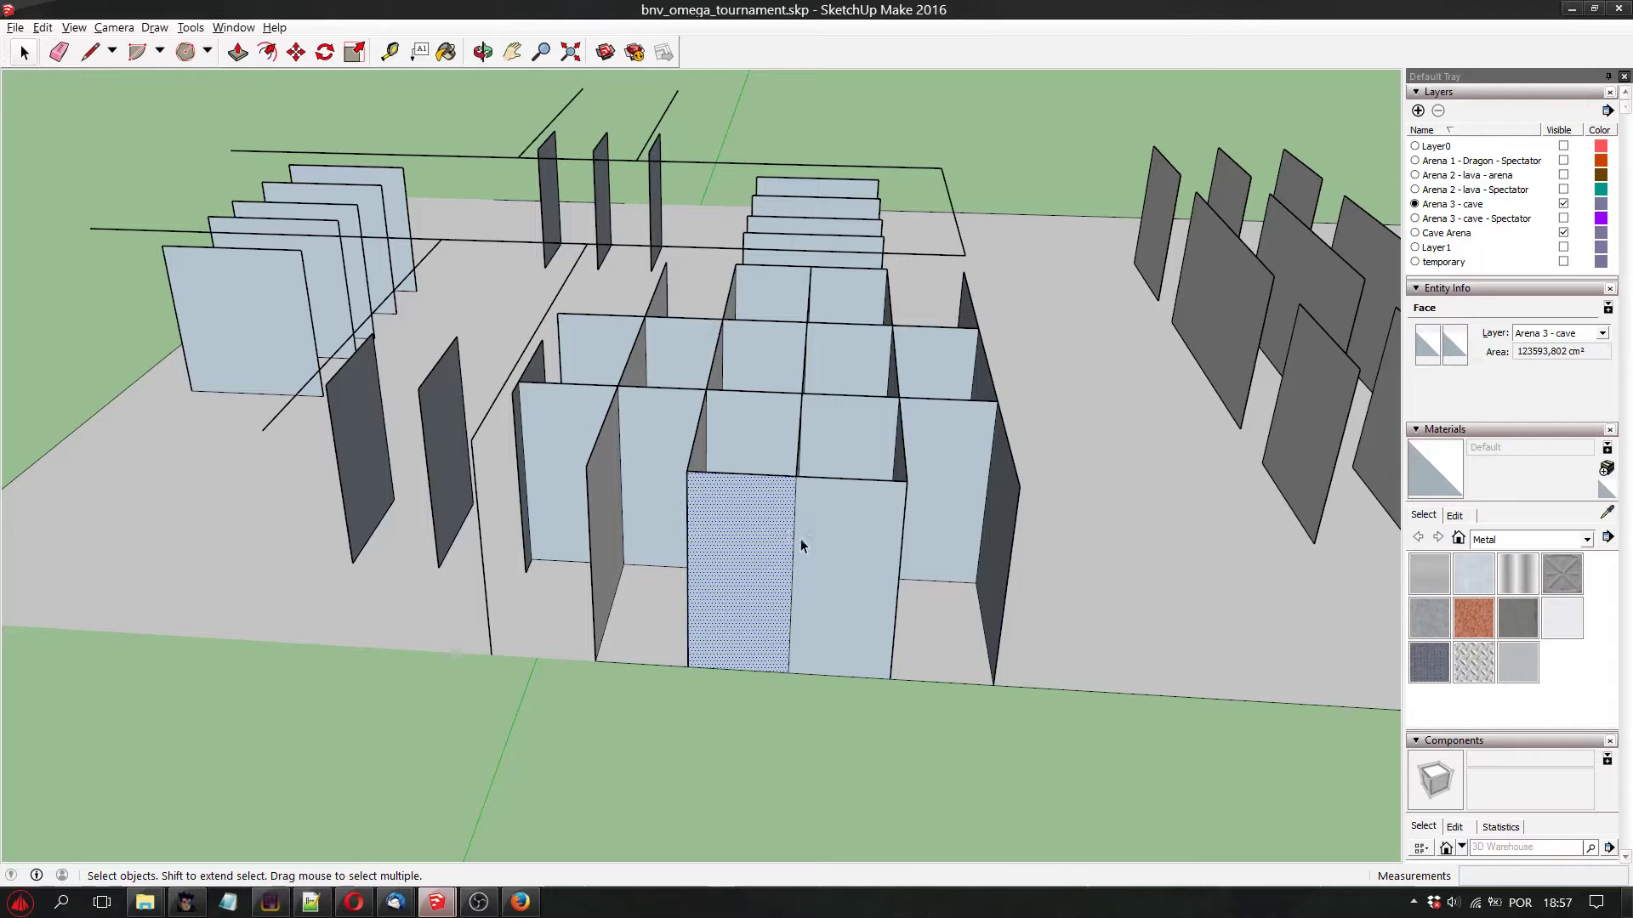
pyautogui.press('Delete')
pyautogui.click(753, 472)
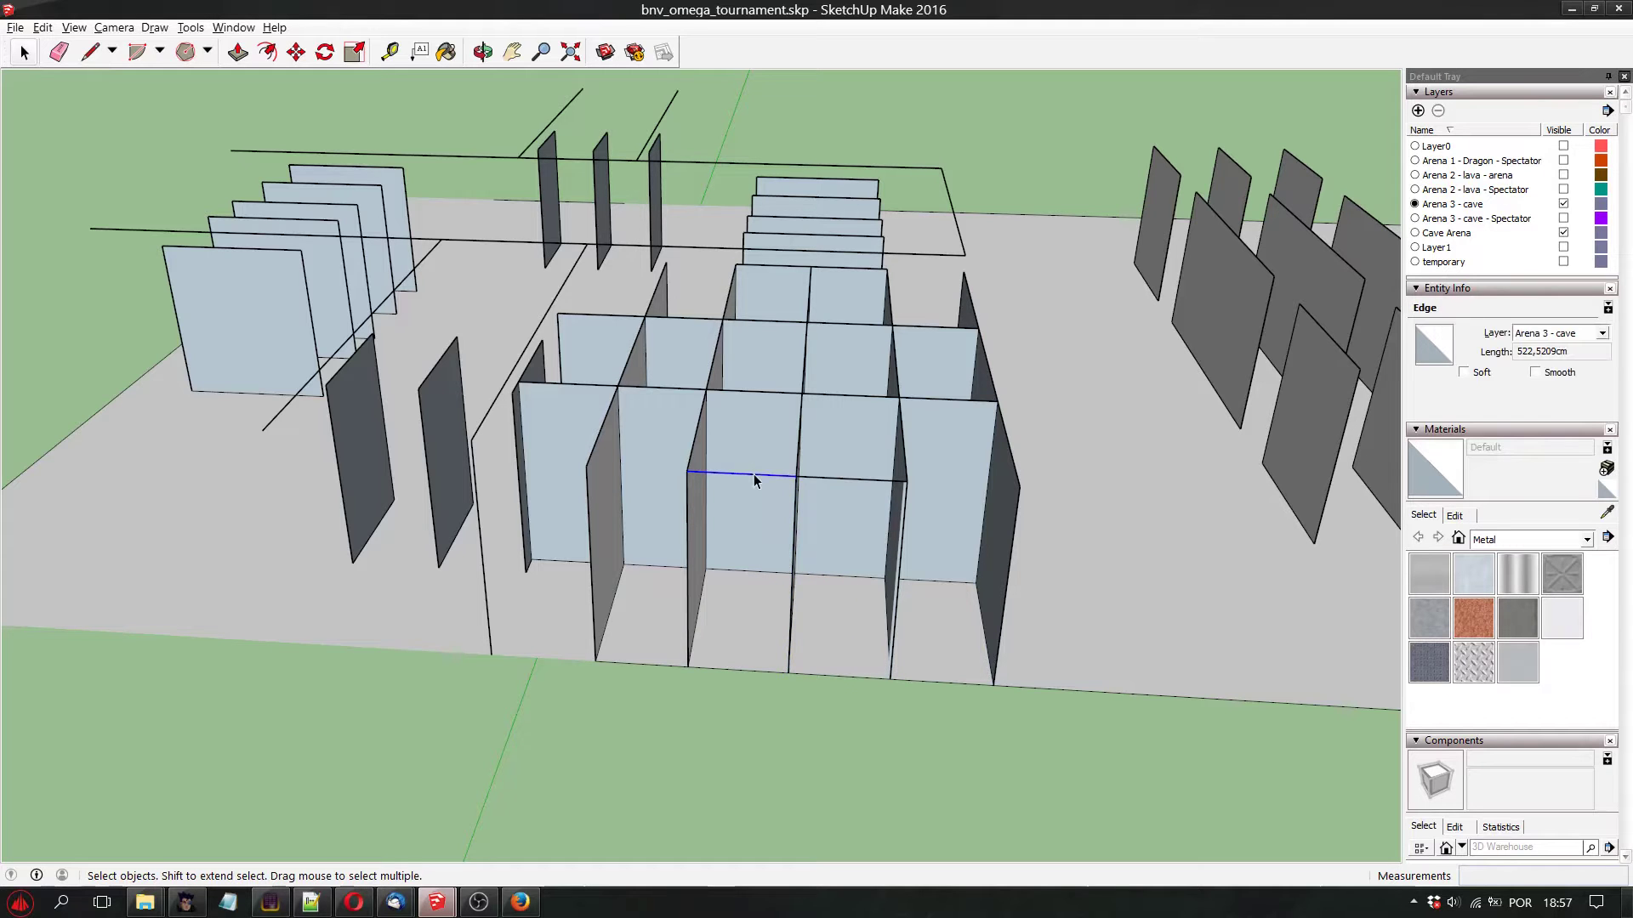
pyautogui.press('Delete')
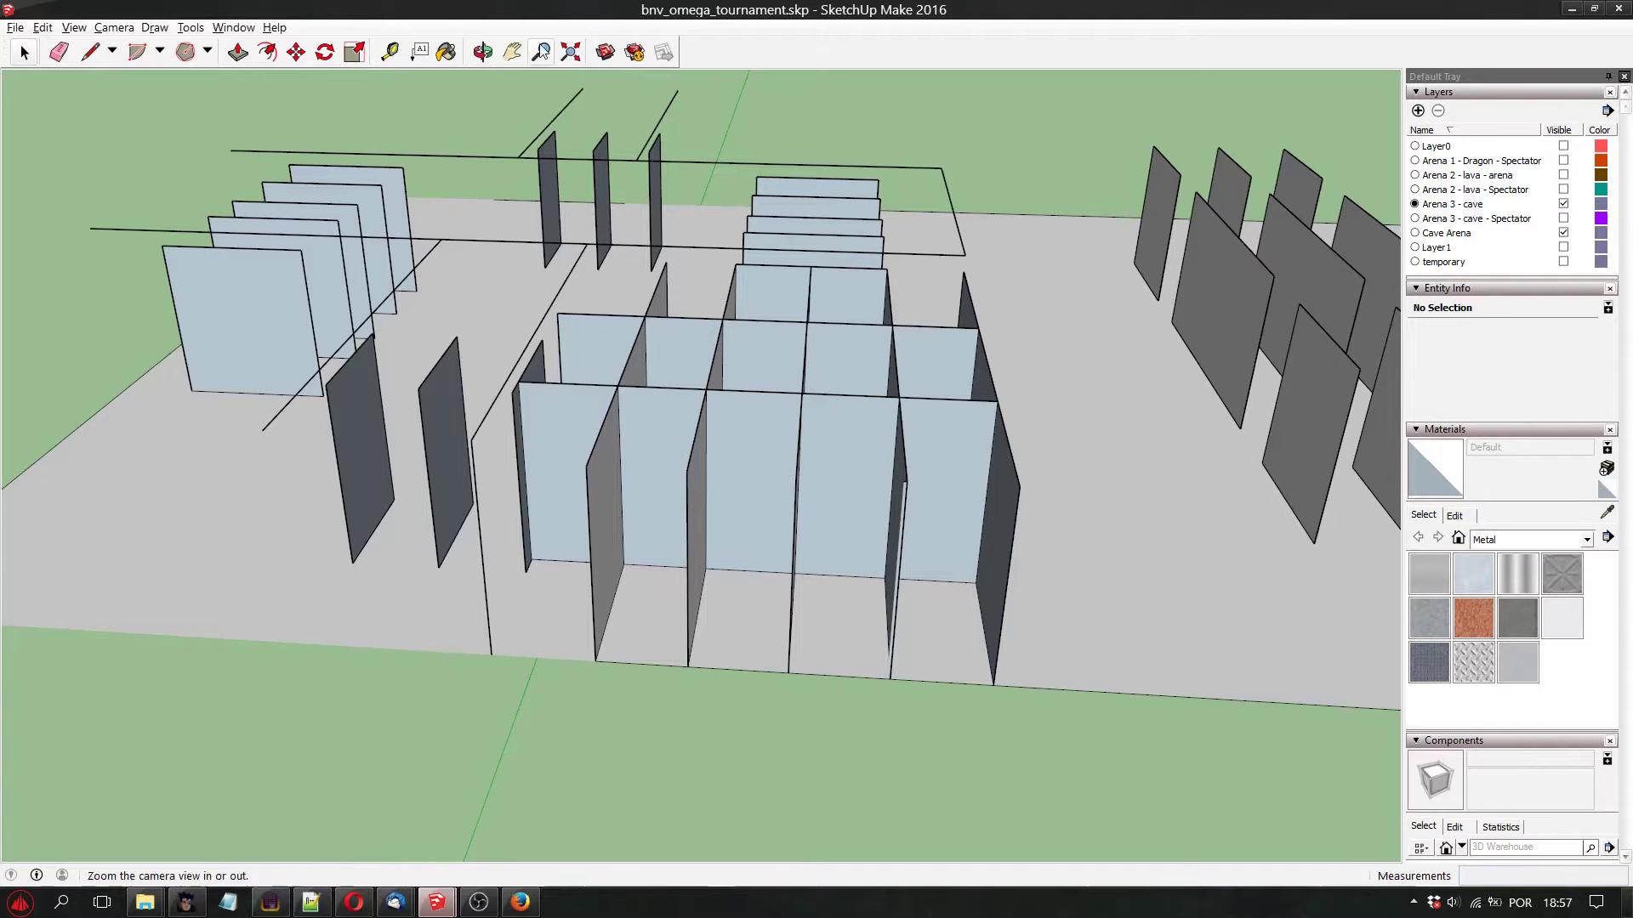
# Copy the selected panel grid about 2481 cm across the central passage, snapping its outer lower corner to the end of the floor line
pyautogui.click(483, 52)
pyautogui.moveTo(859, 357); pyautogui.dragTo(423, 483)
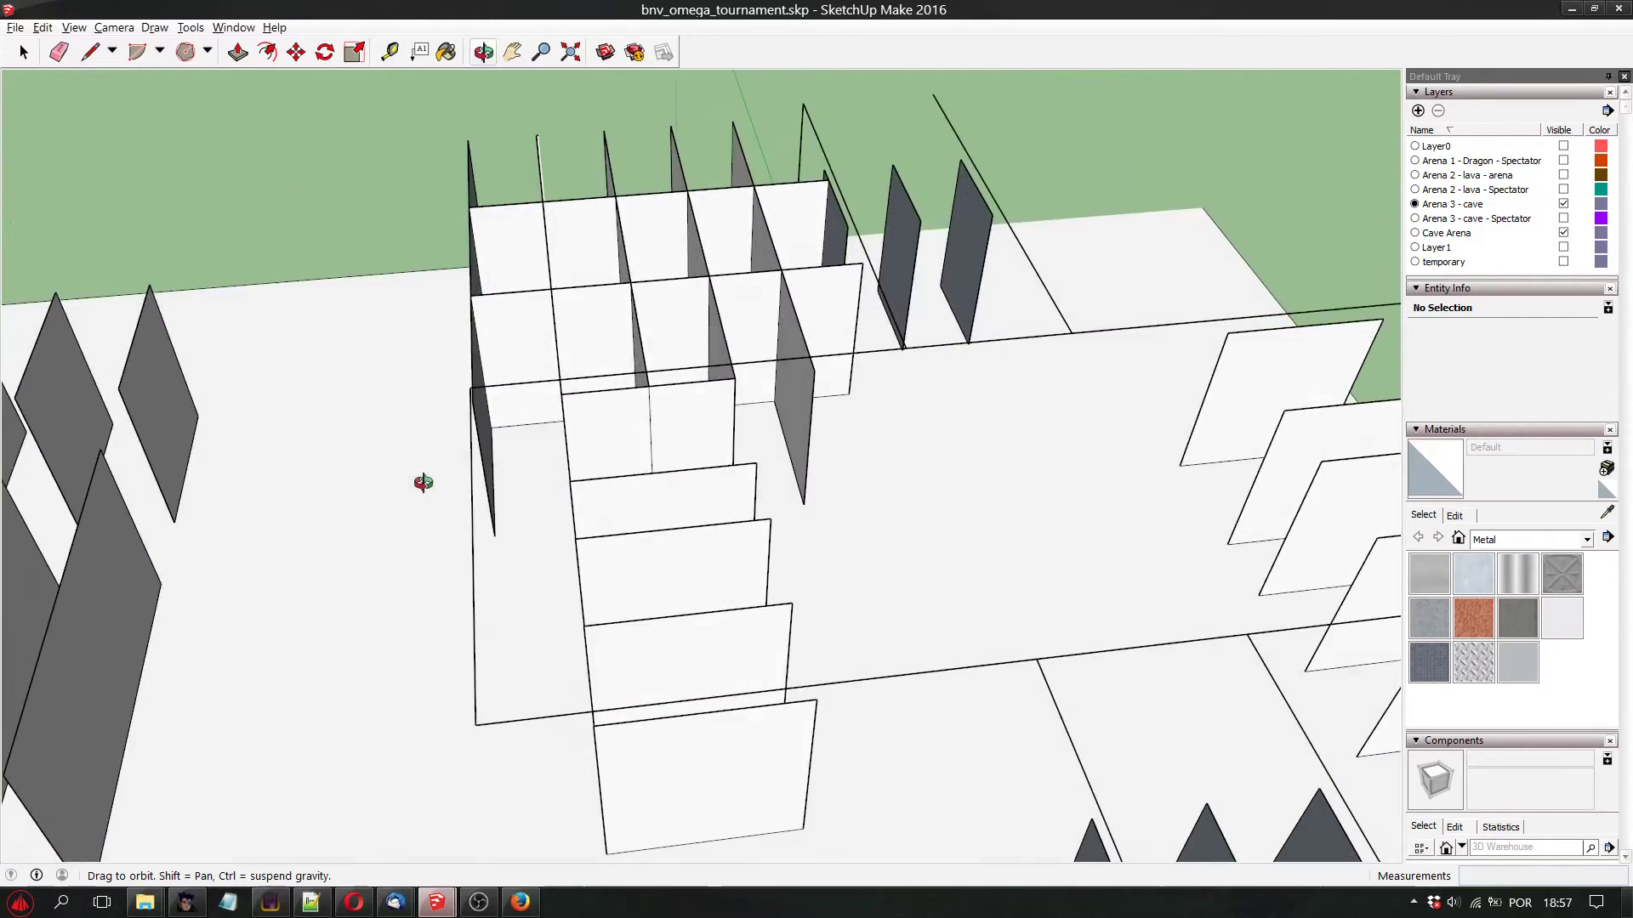
pyautogui.moveTo(626, 412); pyautogui.dragTo(267, 493)
pyautogui.moveTo(414, 644); pyautogui.dragTo(672, 613)
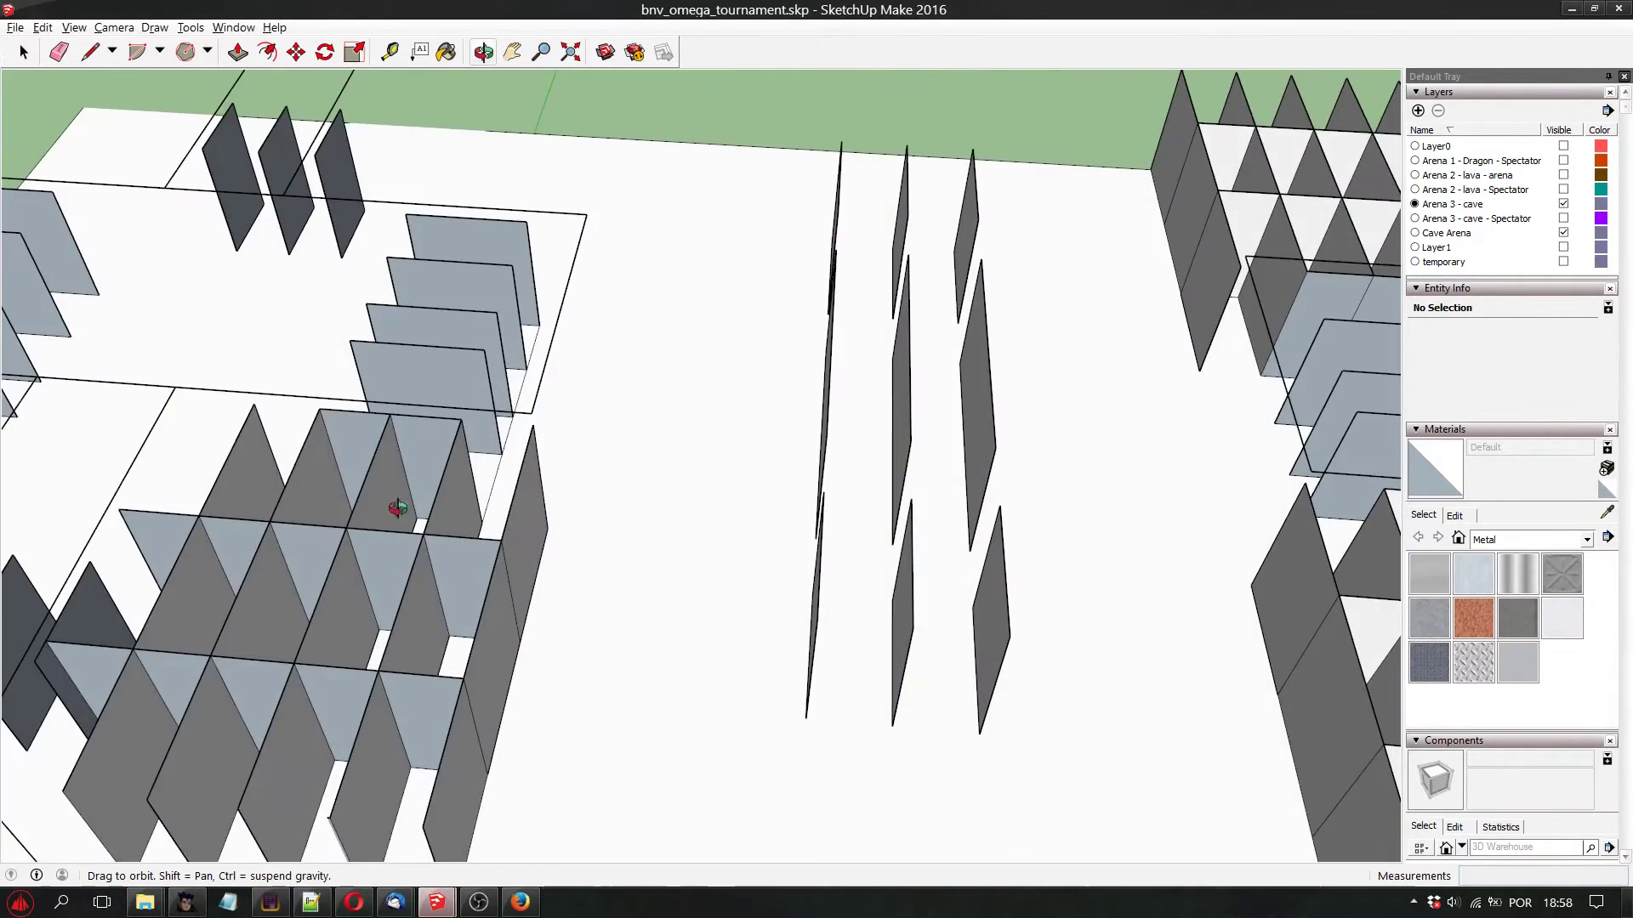
pyautogui.moveTo(398, 507); pyautogui.dragTo(165, 114)
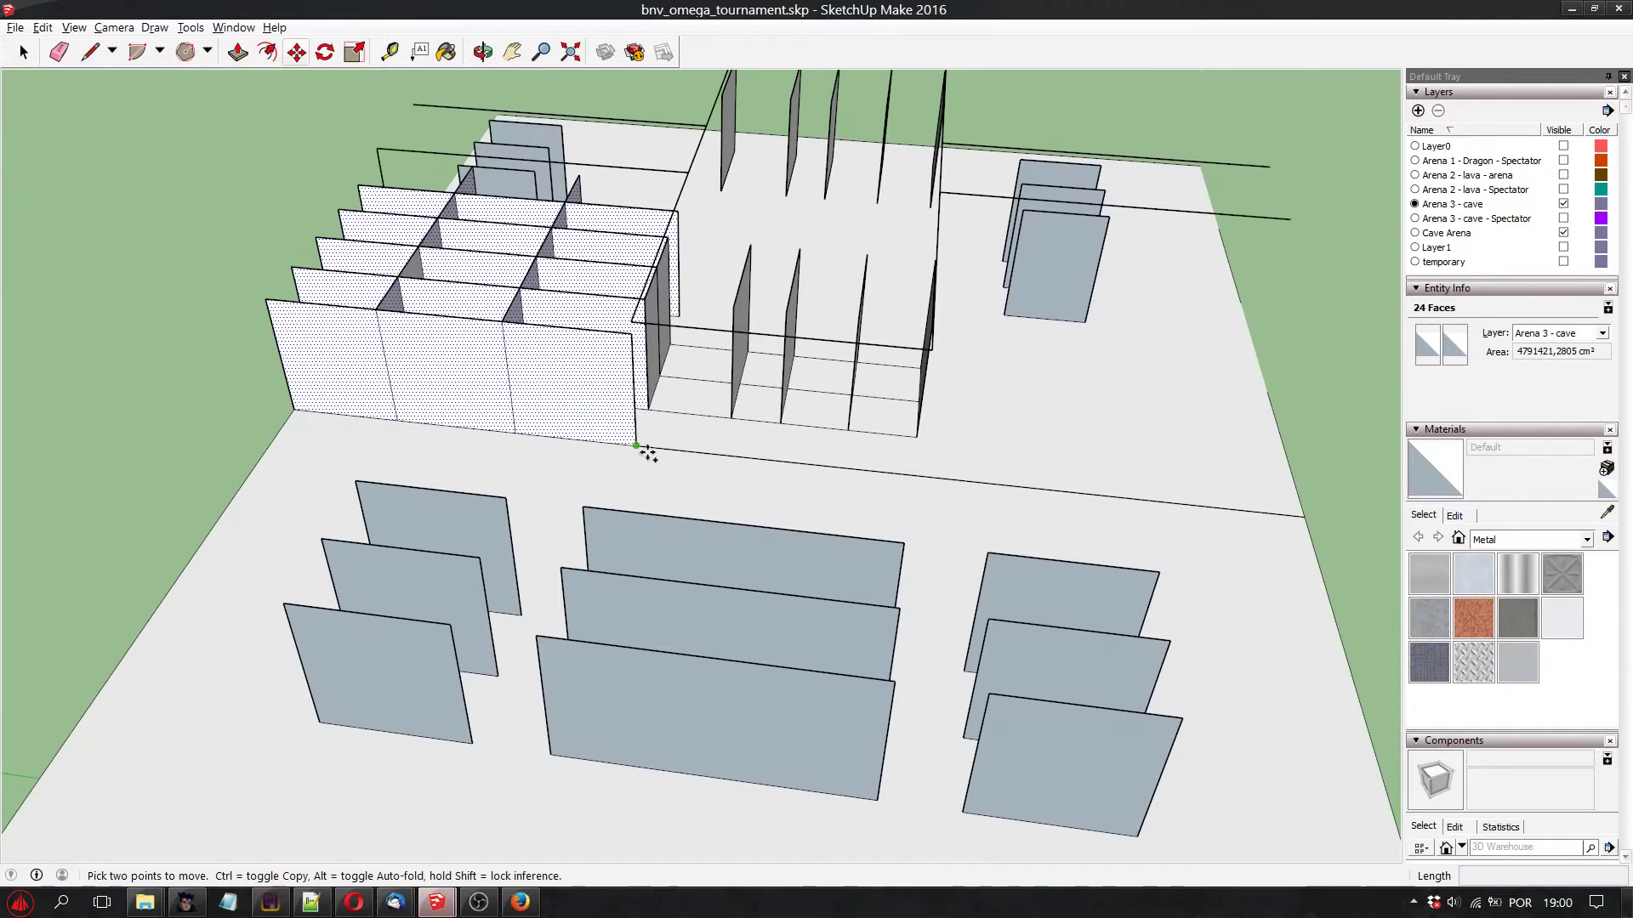
pyautogui.press('ctrl')
pyautogui.click(637, 444)
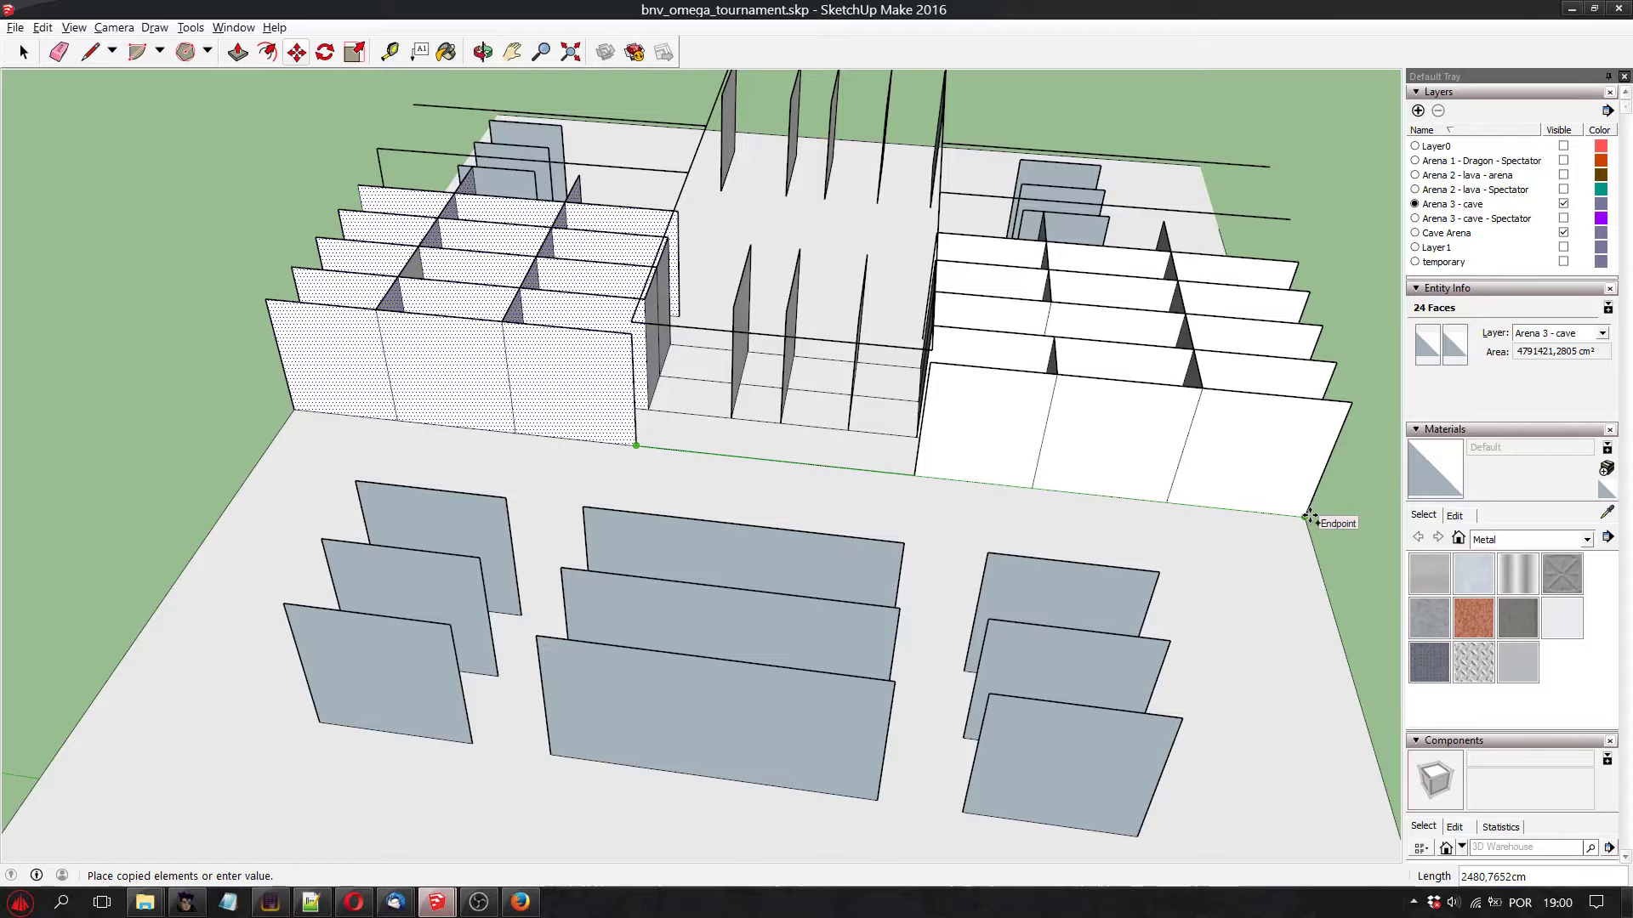
pyautogui.click(1309, 516)
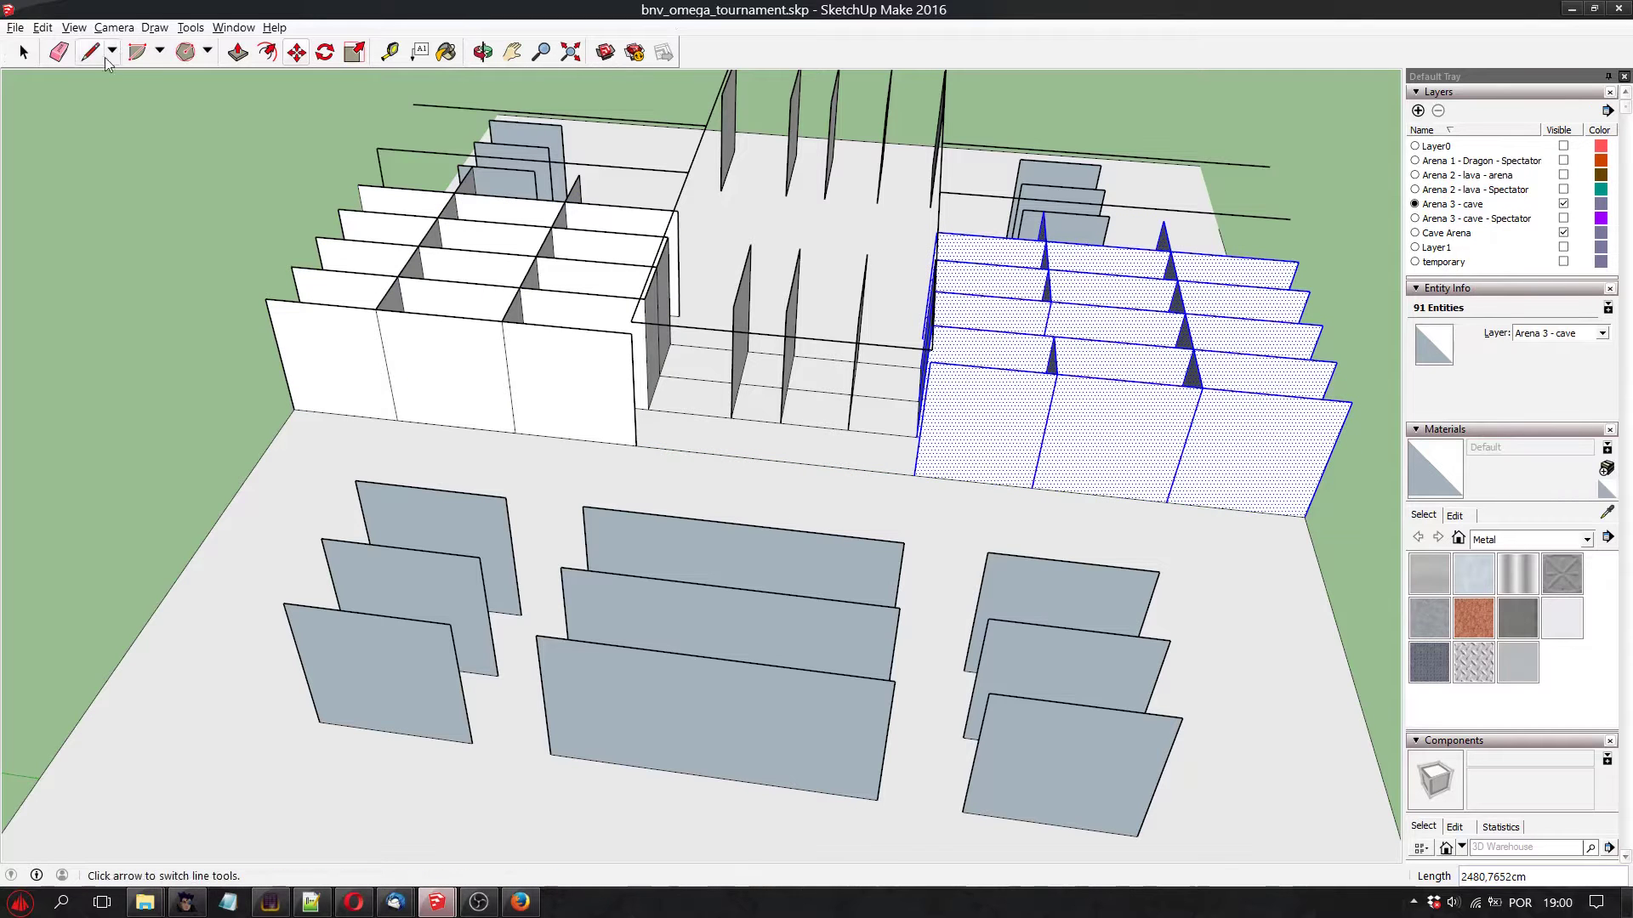
# Delete the floor line segment that crosses the central passage between the two facing grids
pyautogui.click(23, 52)
pyautogui.click(866, 469)
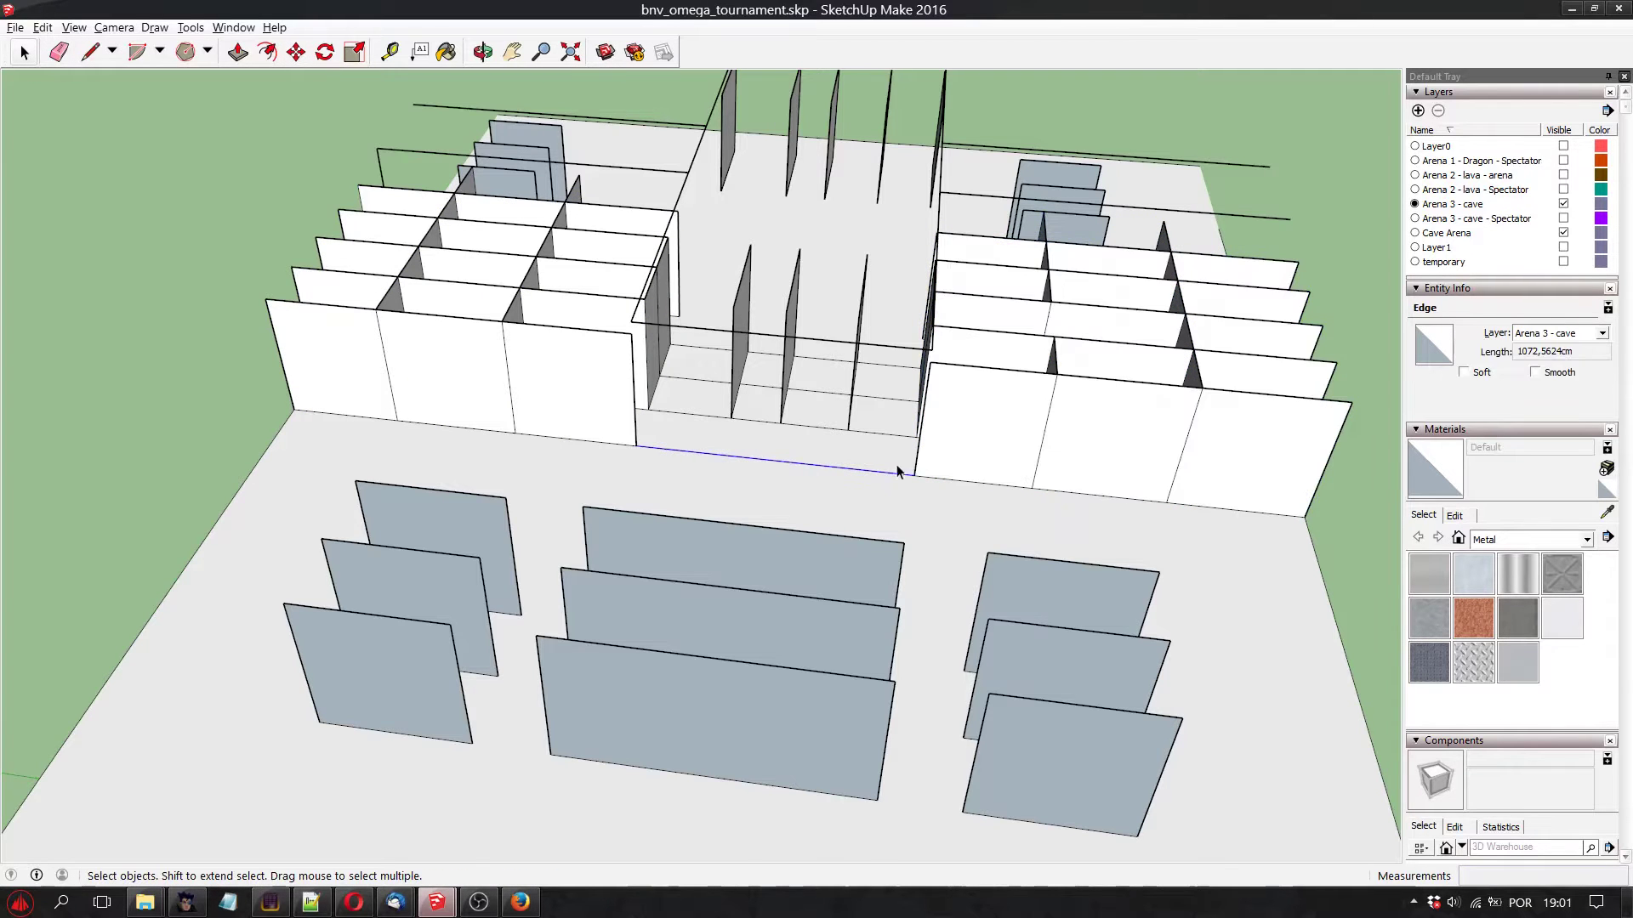
pyautogui.press('Delete')
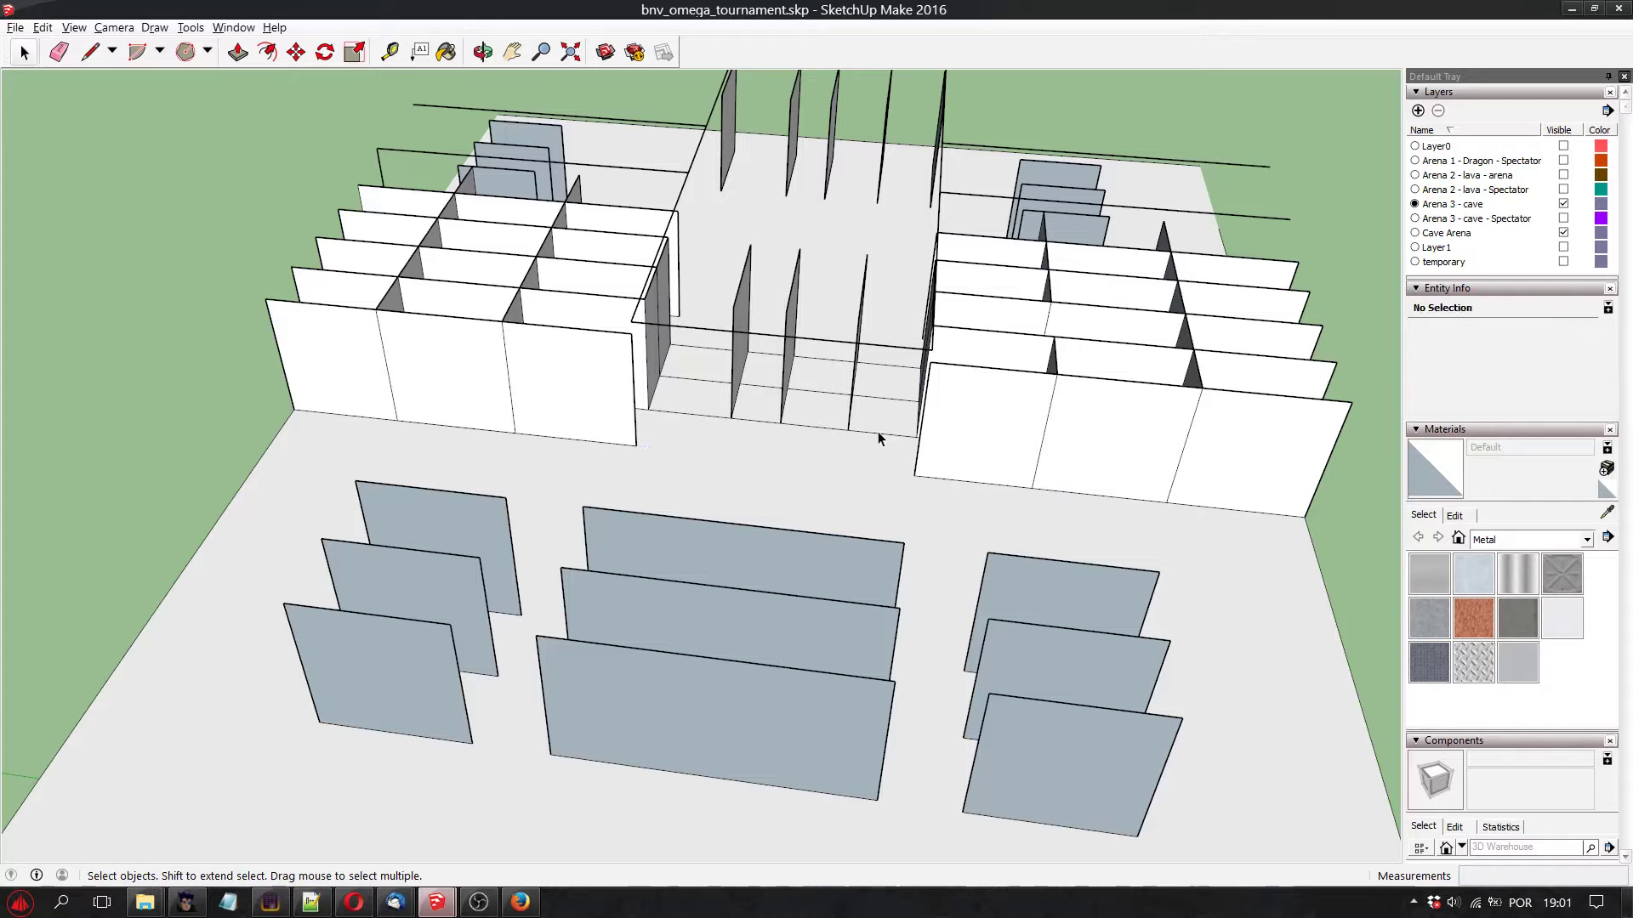
# Select the panels and partitions of one grid and place a copy about 1656 cm farther toward the arena's outer end
pyautogui.moveTo(886, 430); pyautogui.dragTo(1031, 606, button='middle')
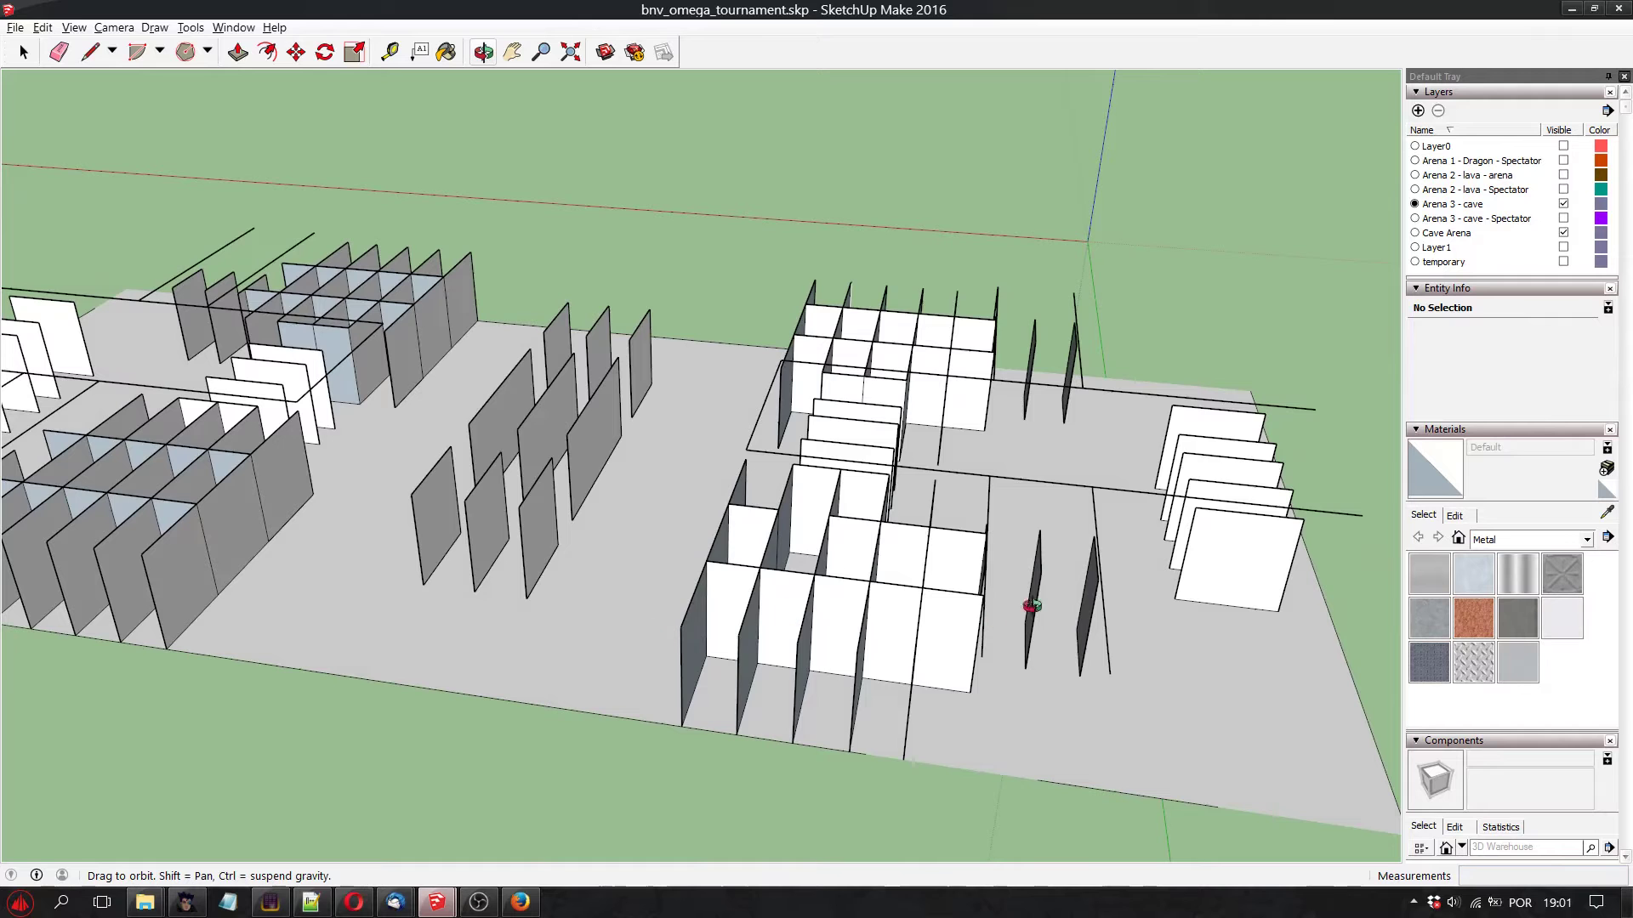
pyautogui.moveTo(873, 575); pyautogui.dragTo(964, 588, button='middle')
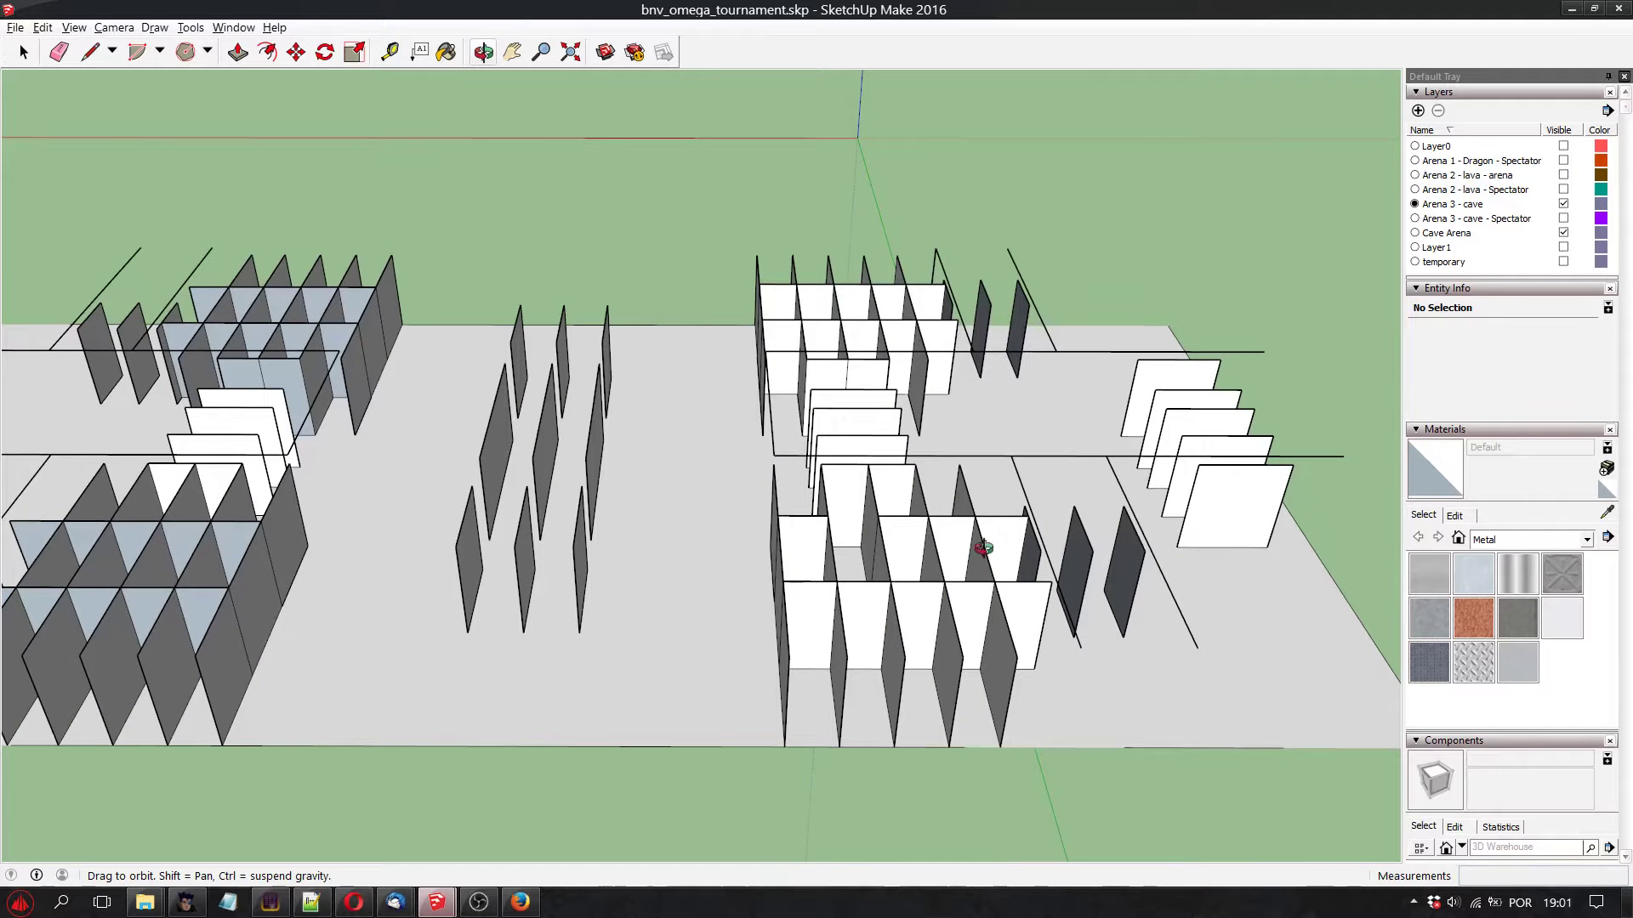
pyautogui.click(512, 51)
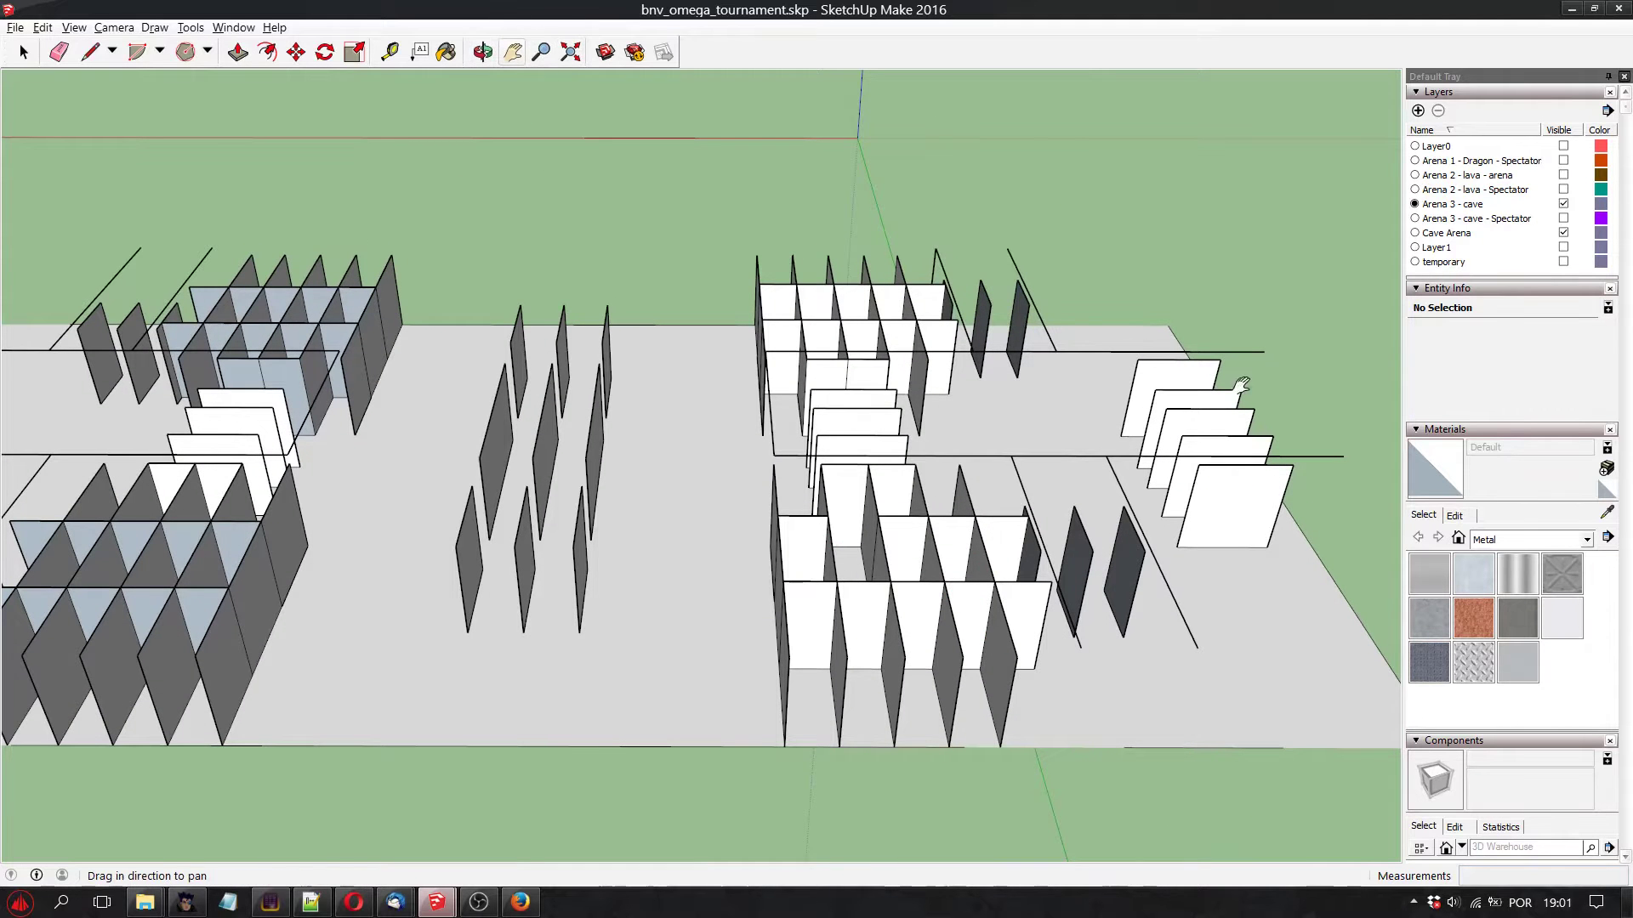
pyautogui.moveTo(1254, 436); pyautogui.dragTo(1007, 390)
pyautogui.press('space')
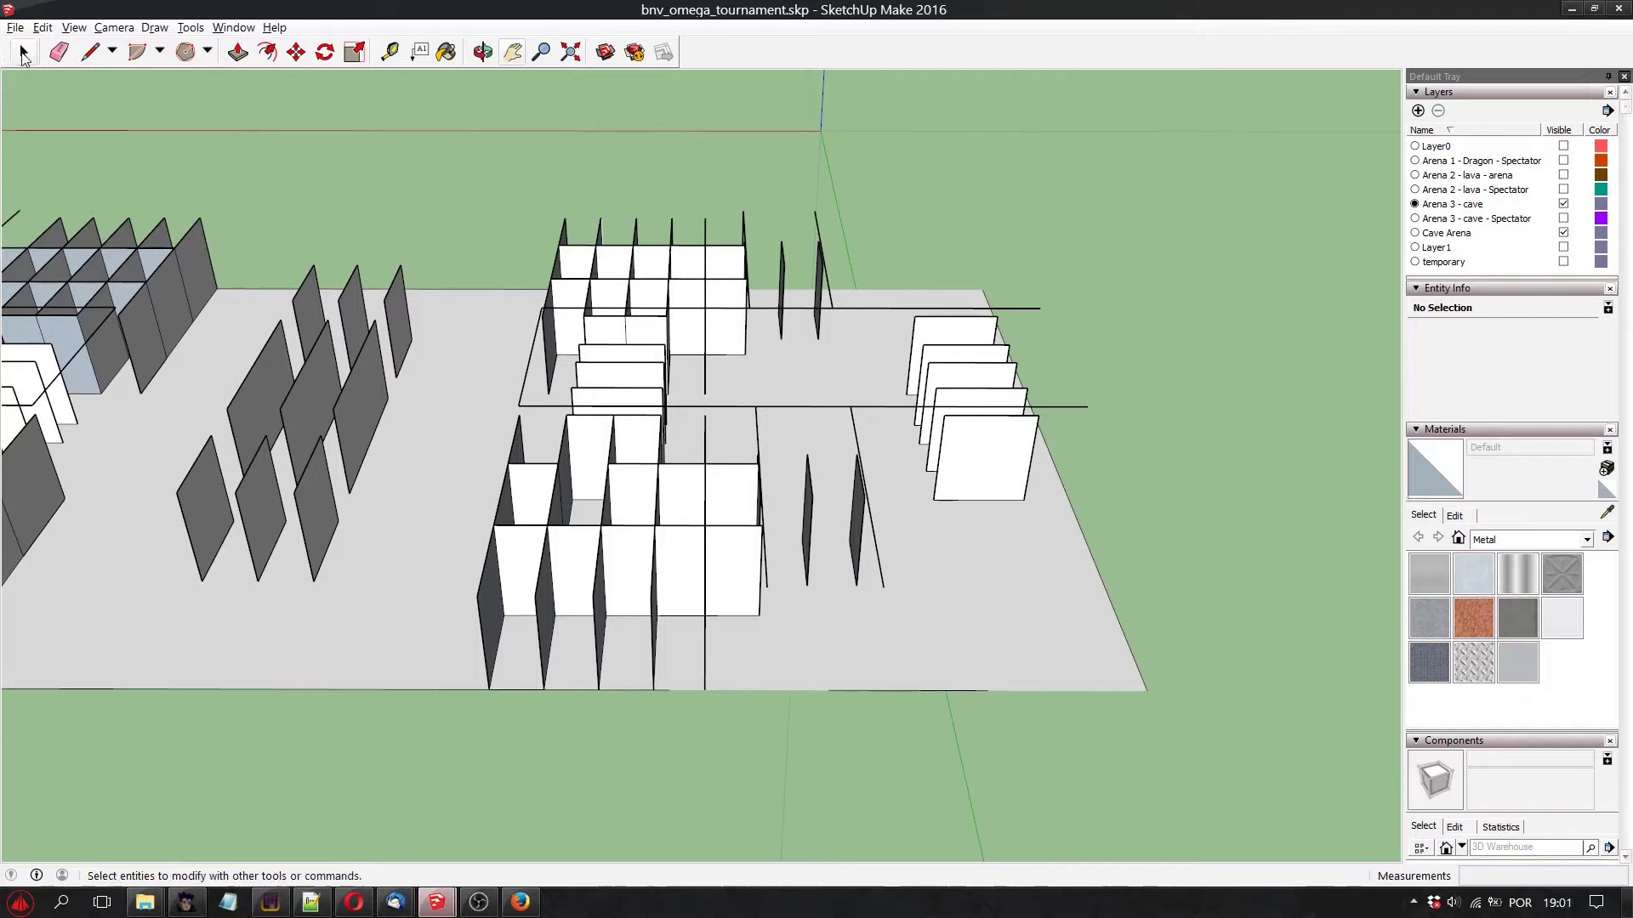
pyautogui.click(527, 489)
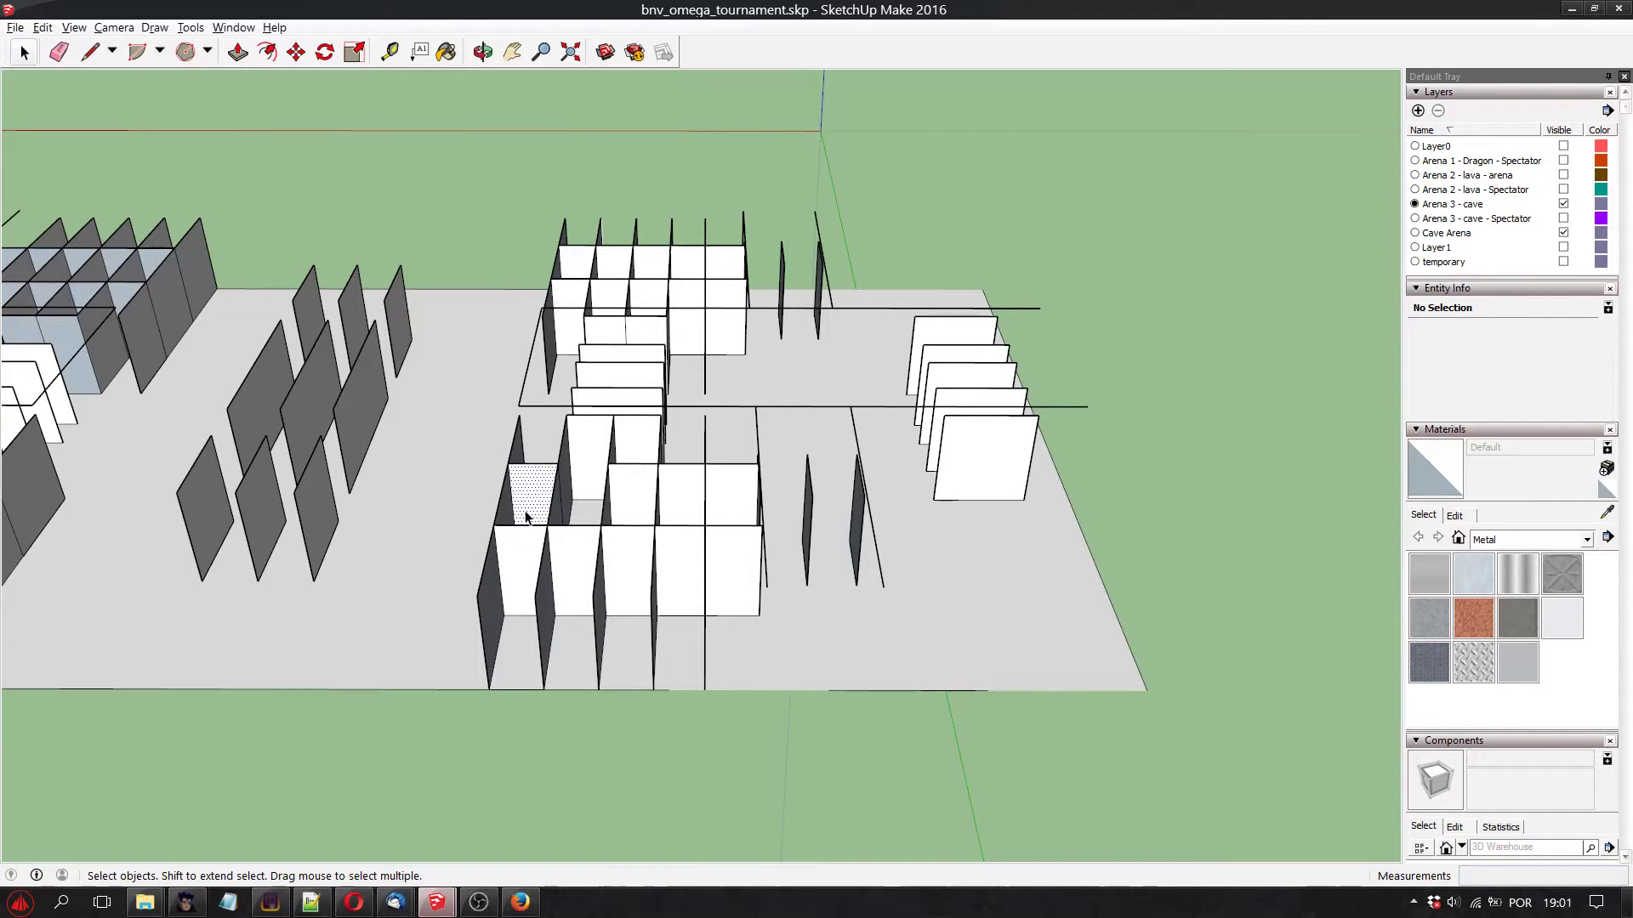
pyautogui.keyDown('shift'); pyautogui.click(520, 548); pyautogui.keyUp('shift')
pyautogui.keyDown('shift'); pyautogui.click(591, 557); pyautogui.keyUp('shift')
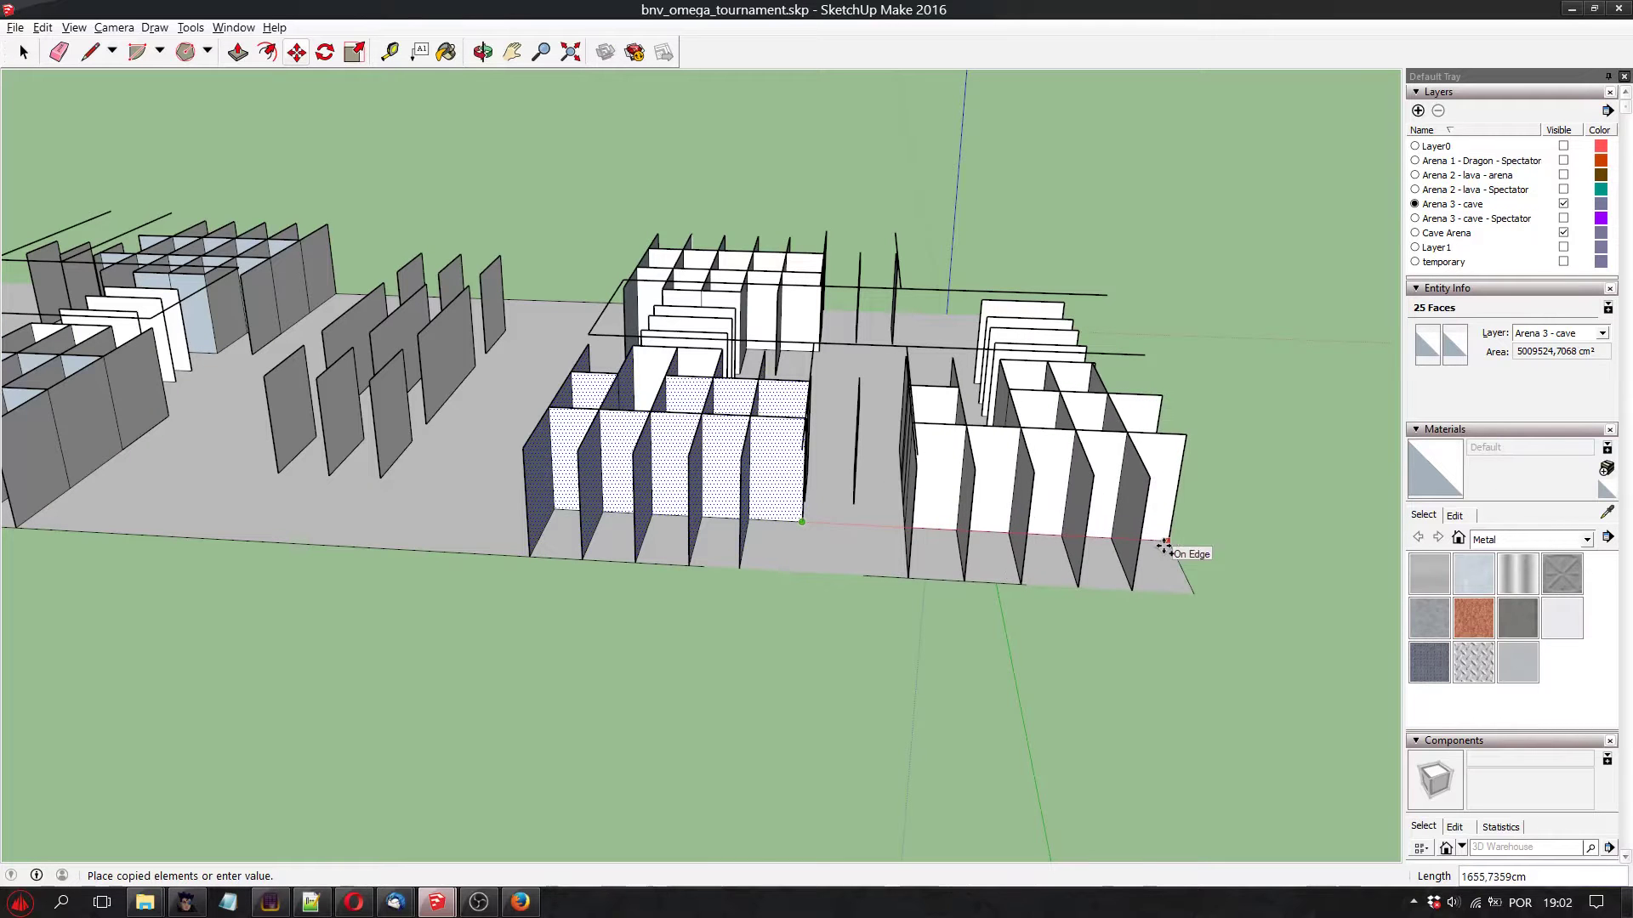
pyautogui.click(1165, 547)
# Copy the outer-end grid across the central passage into the opposite corner of the arena floor
pyautogui.moveTo(1165, 547); pyautogui.dragTo(972, 659, button='middle')
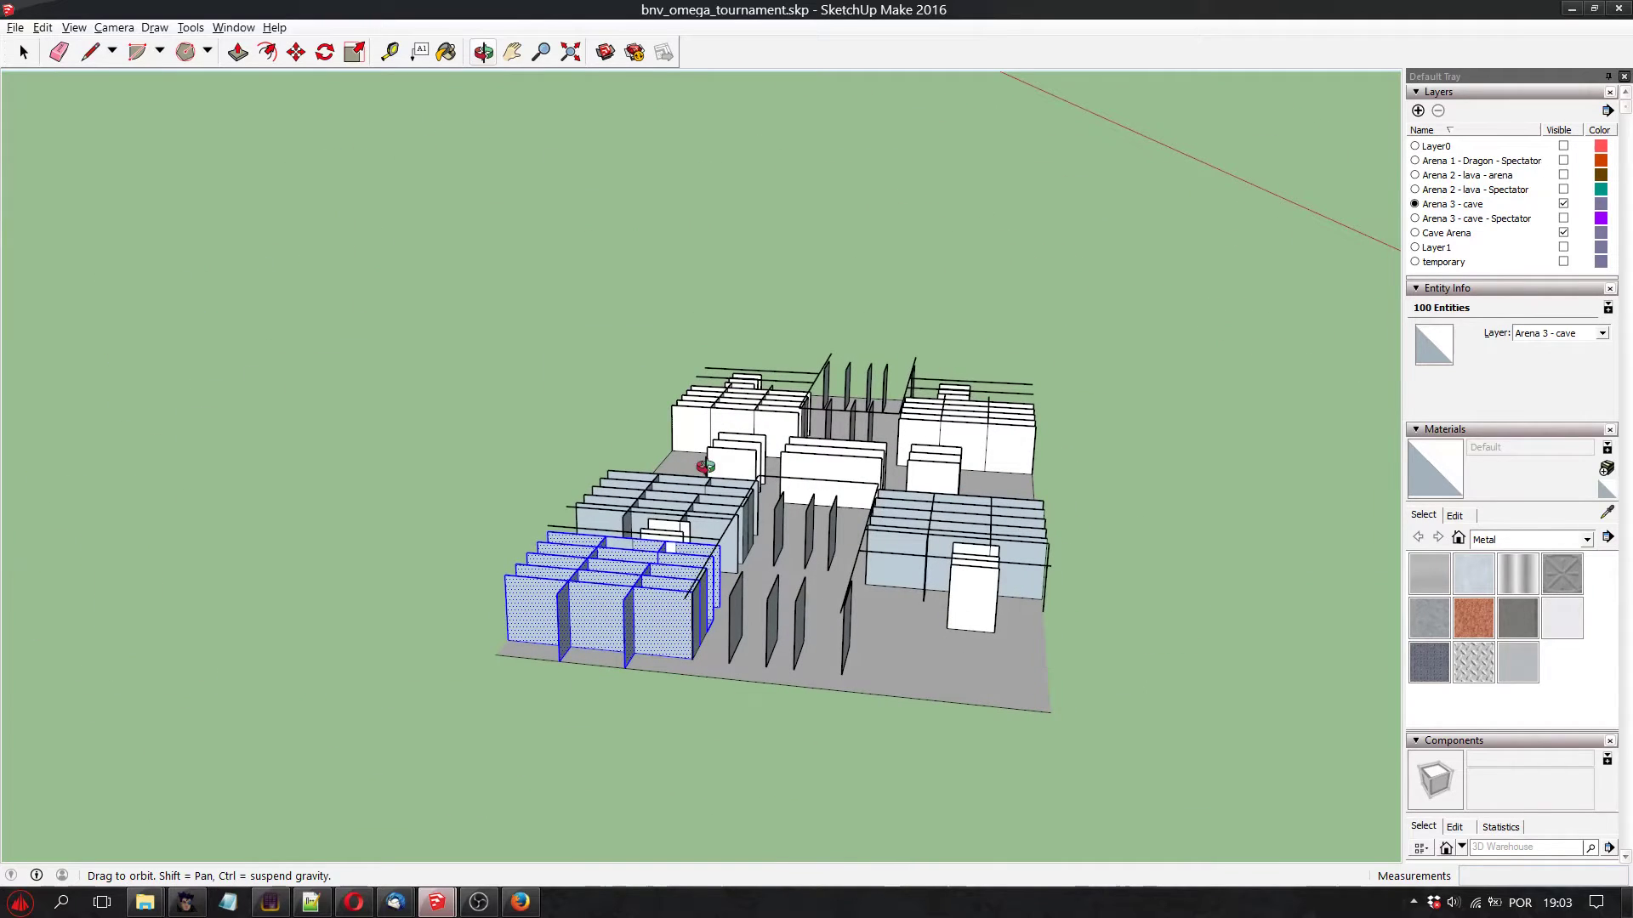
pyautogui.press('m')
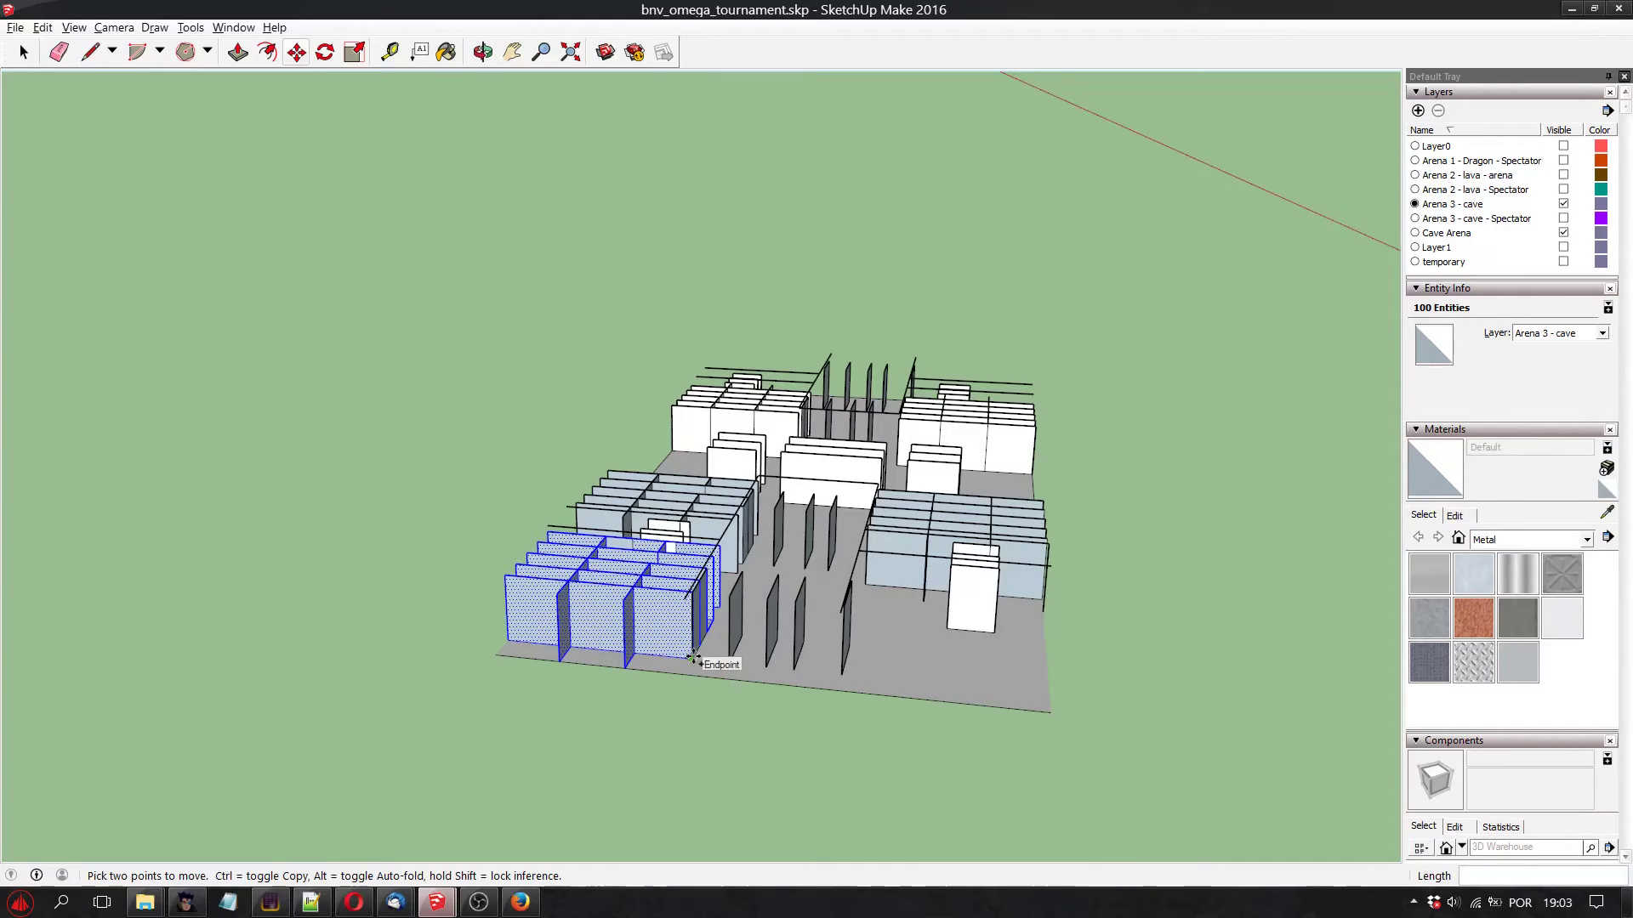
pyautogui.scroll(10, 693, 659)
pyautogui.moveTo(430, 474); pyautogui.dragTo(1140, 587, button='middle')
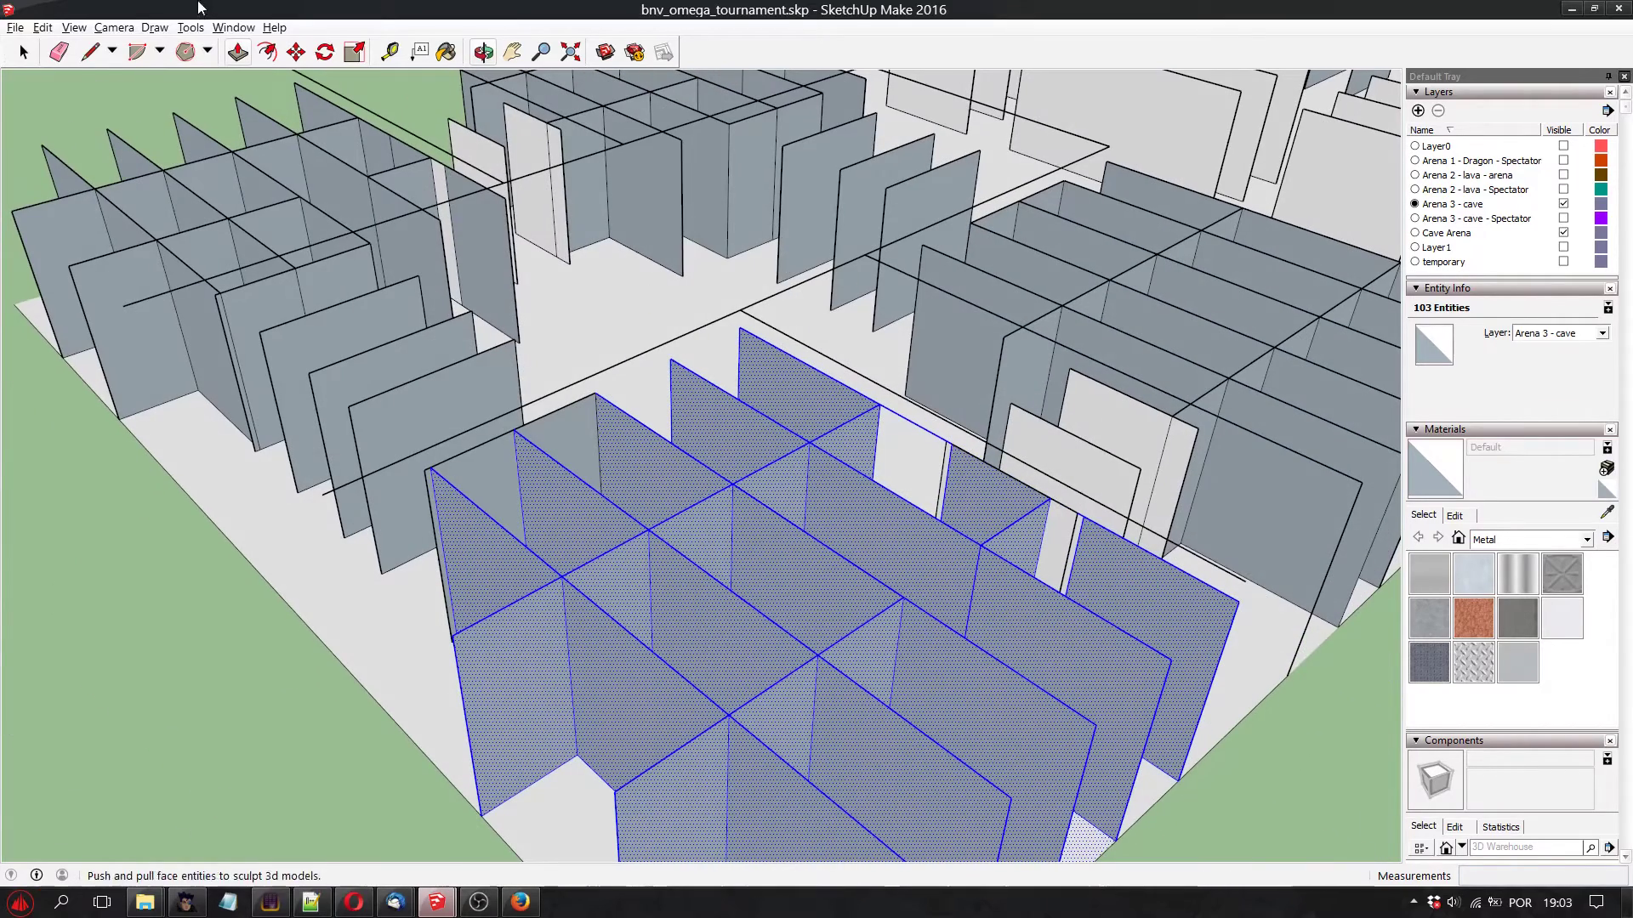
# Delete the two end panels of the copied grid's inner row, together with their leftover top and side edges
pyautogui.press('space')
pyautogui.click(1142, 600)
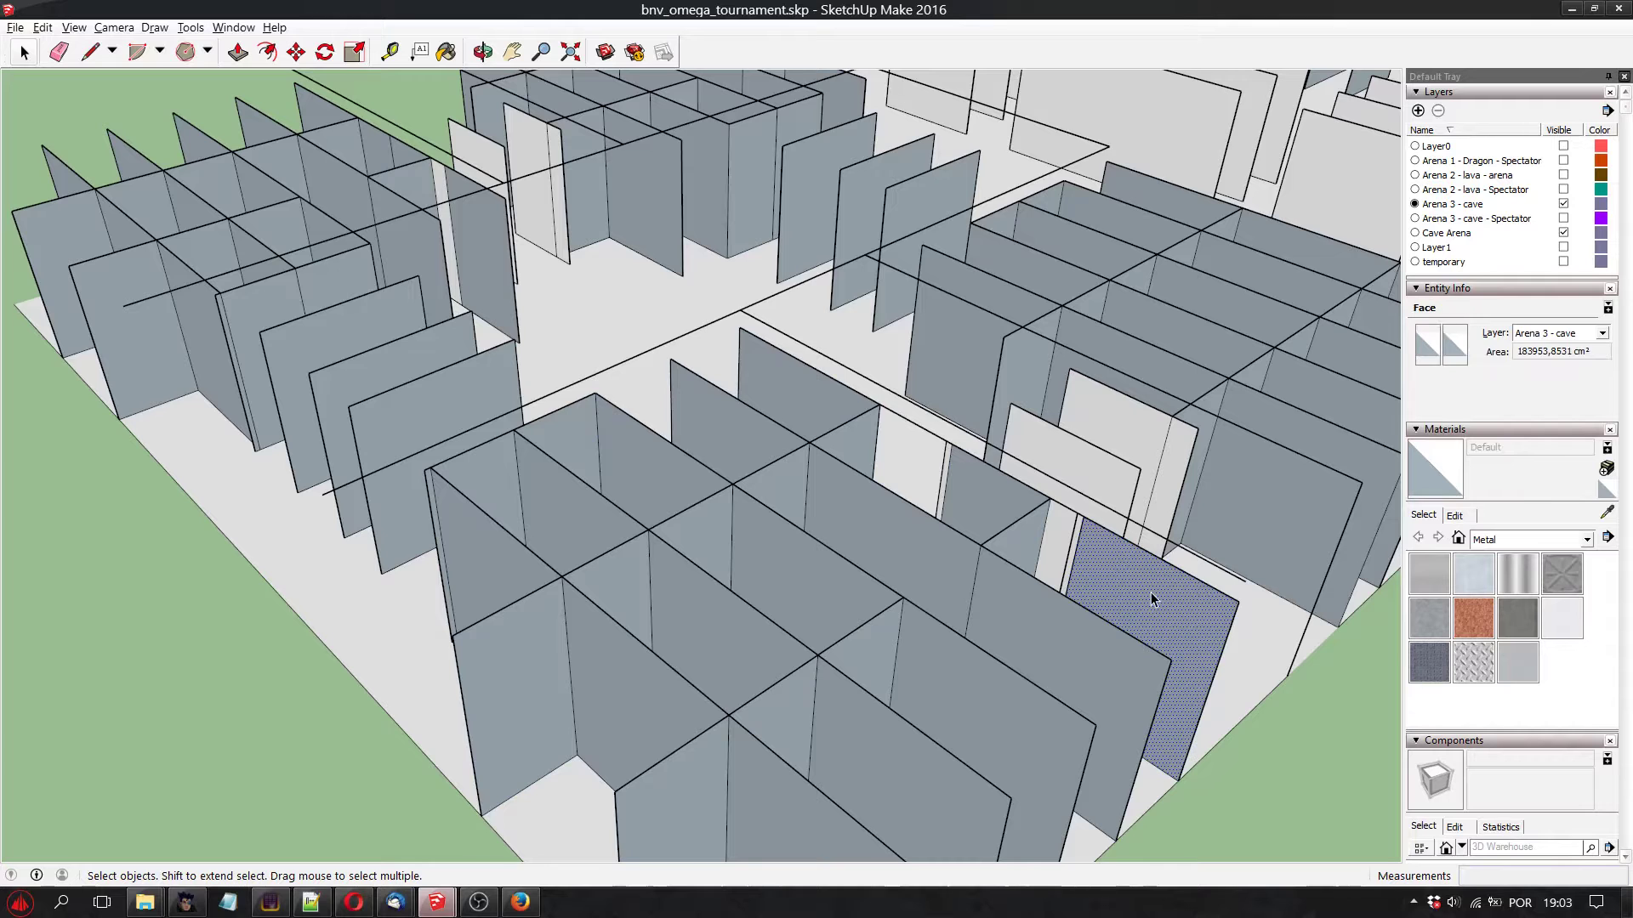
pyautogui.press('Delete')
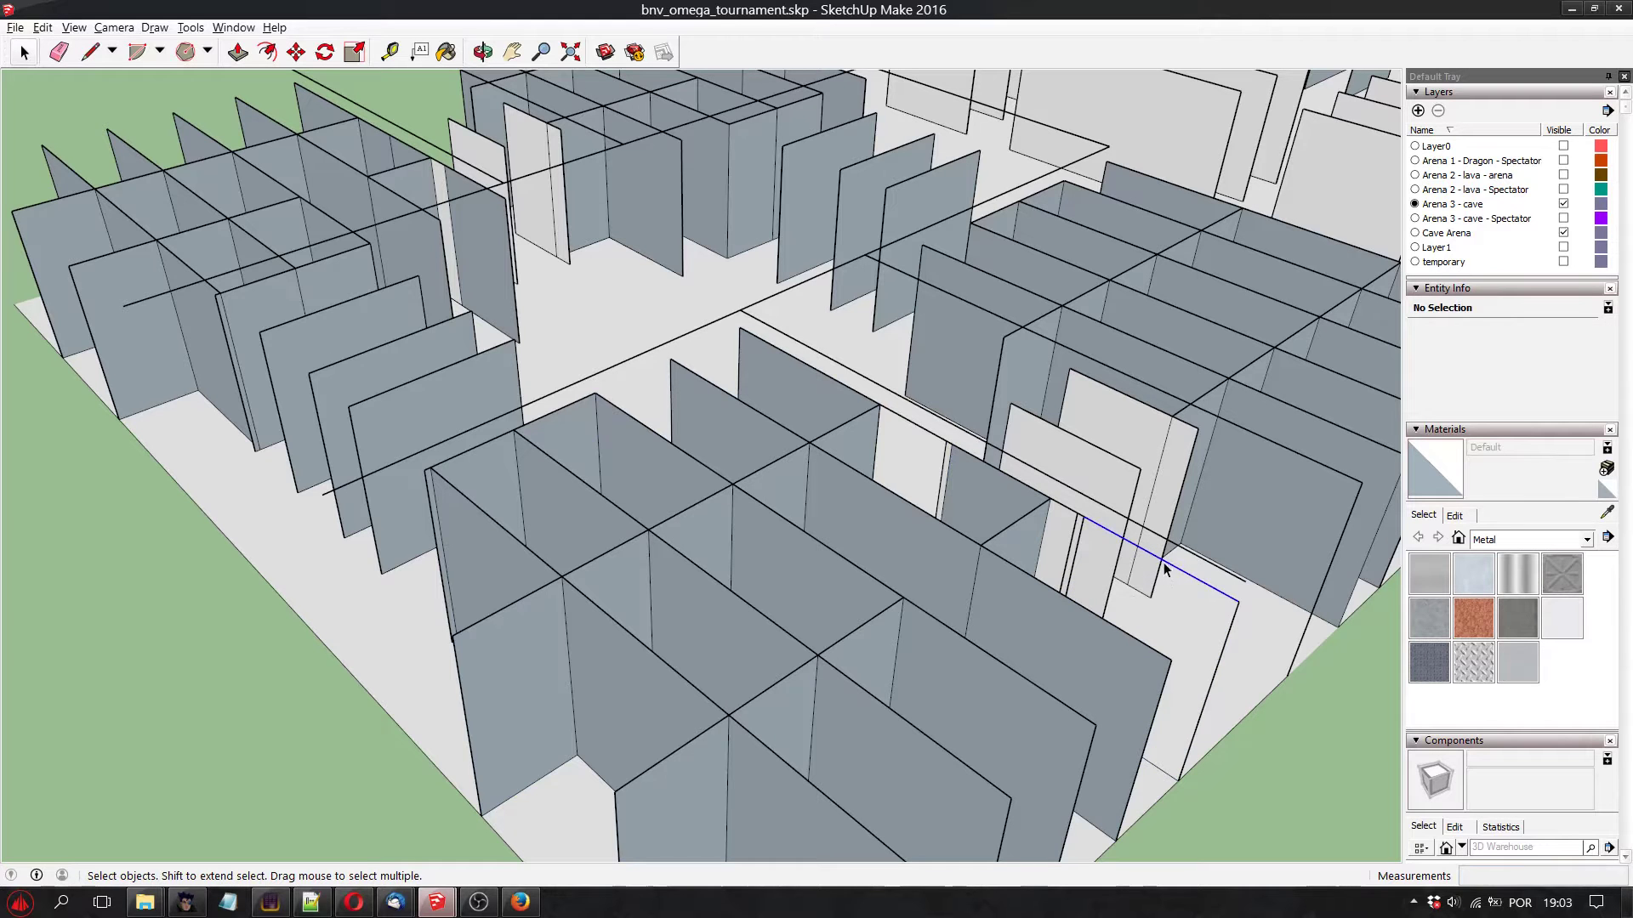
pyautogui.click(1208, 686)
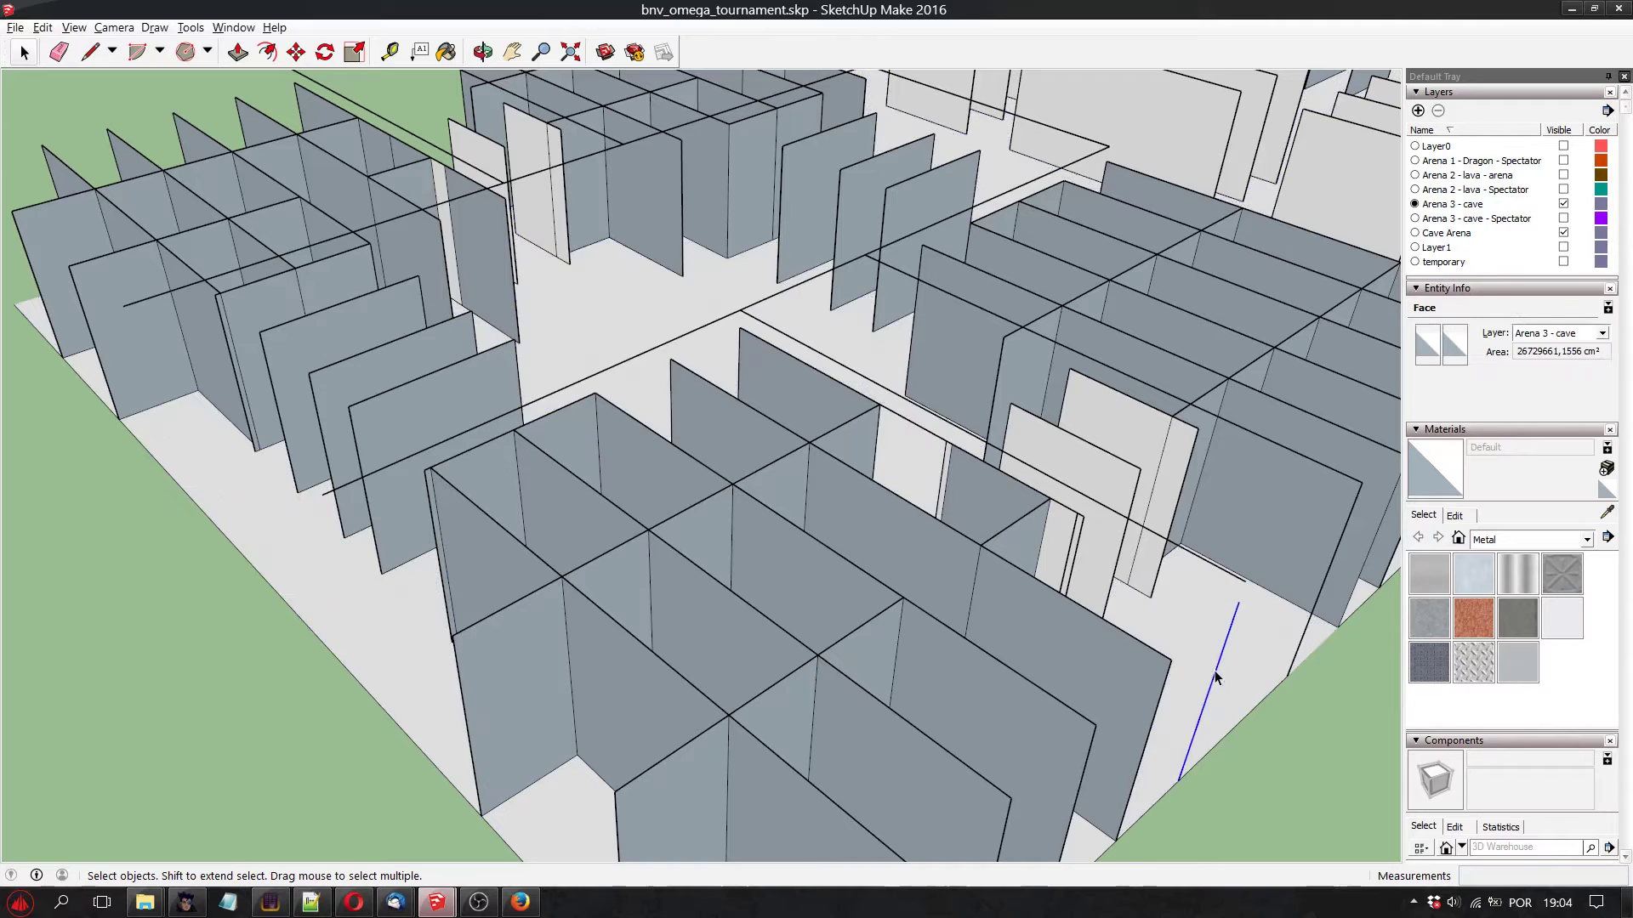
pyautogui.click(1185, 578)
pyautogui.click(1187, 550)
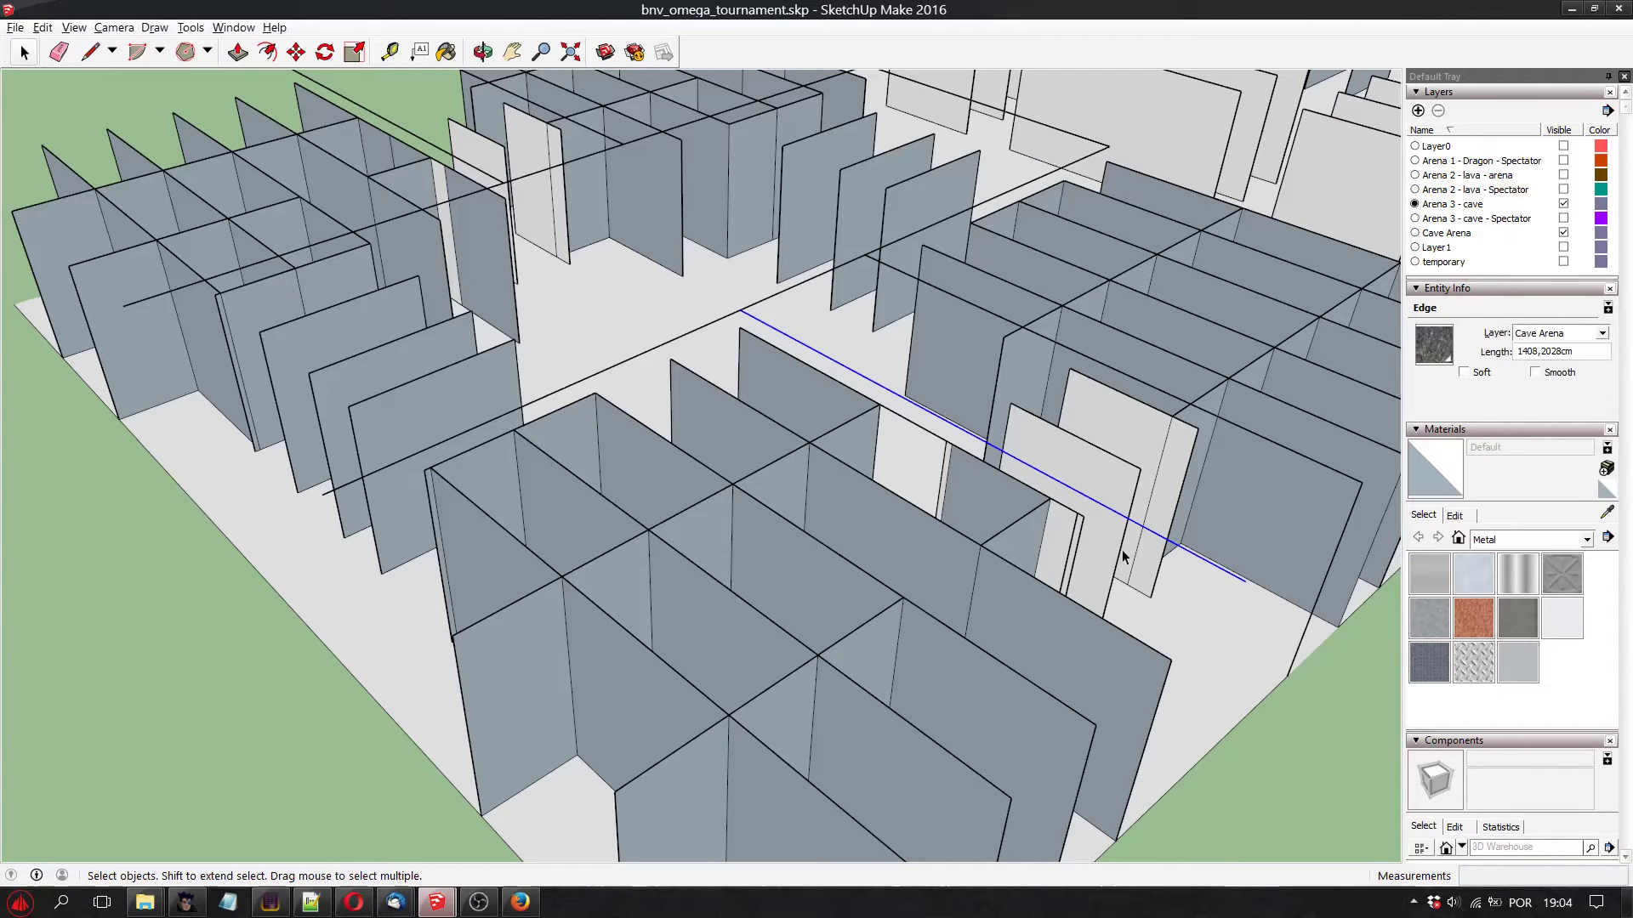
pyautogui.click(804, 405)
pyautogui.press('Delete')
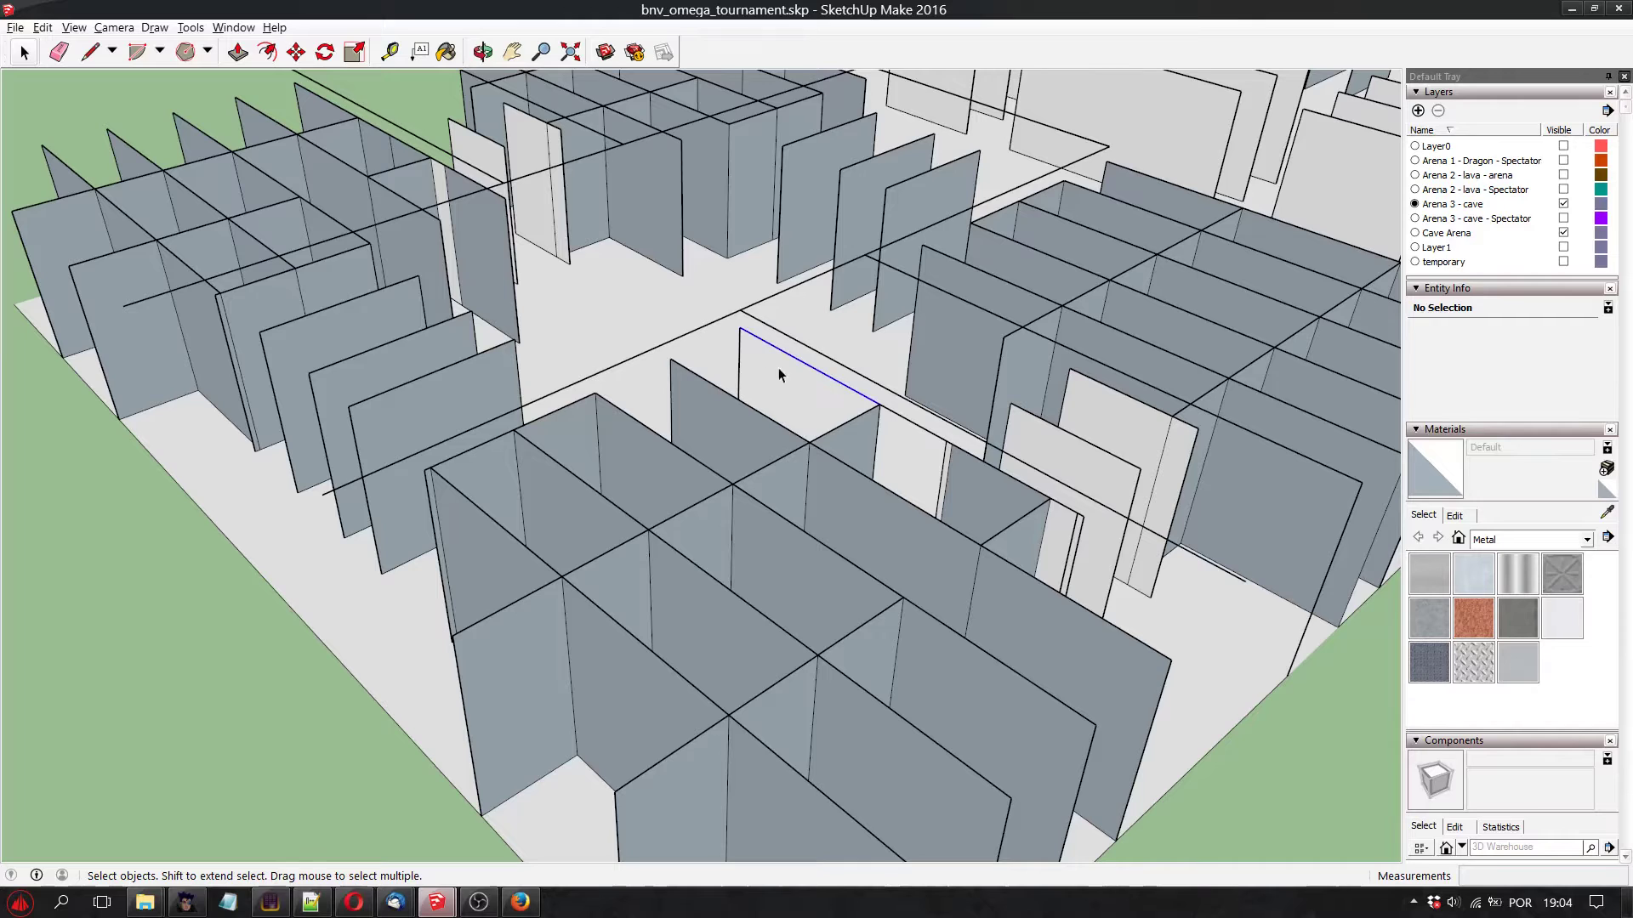
pyautogui.press('Delete')
pyautogui.click(739, 370)
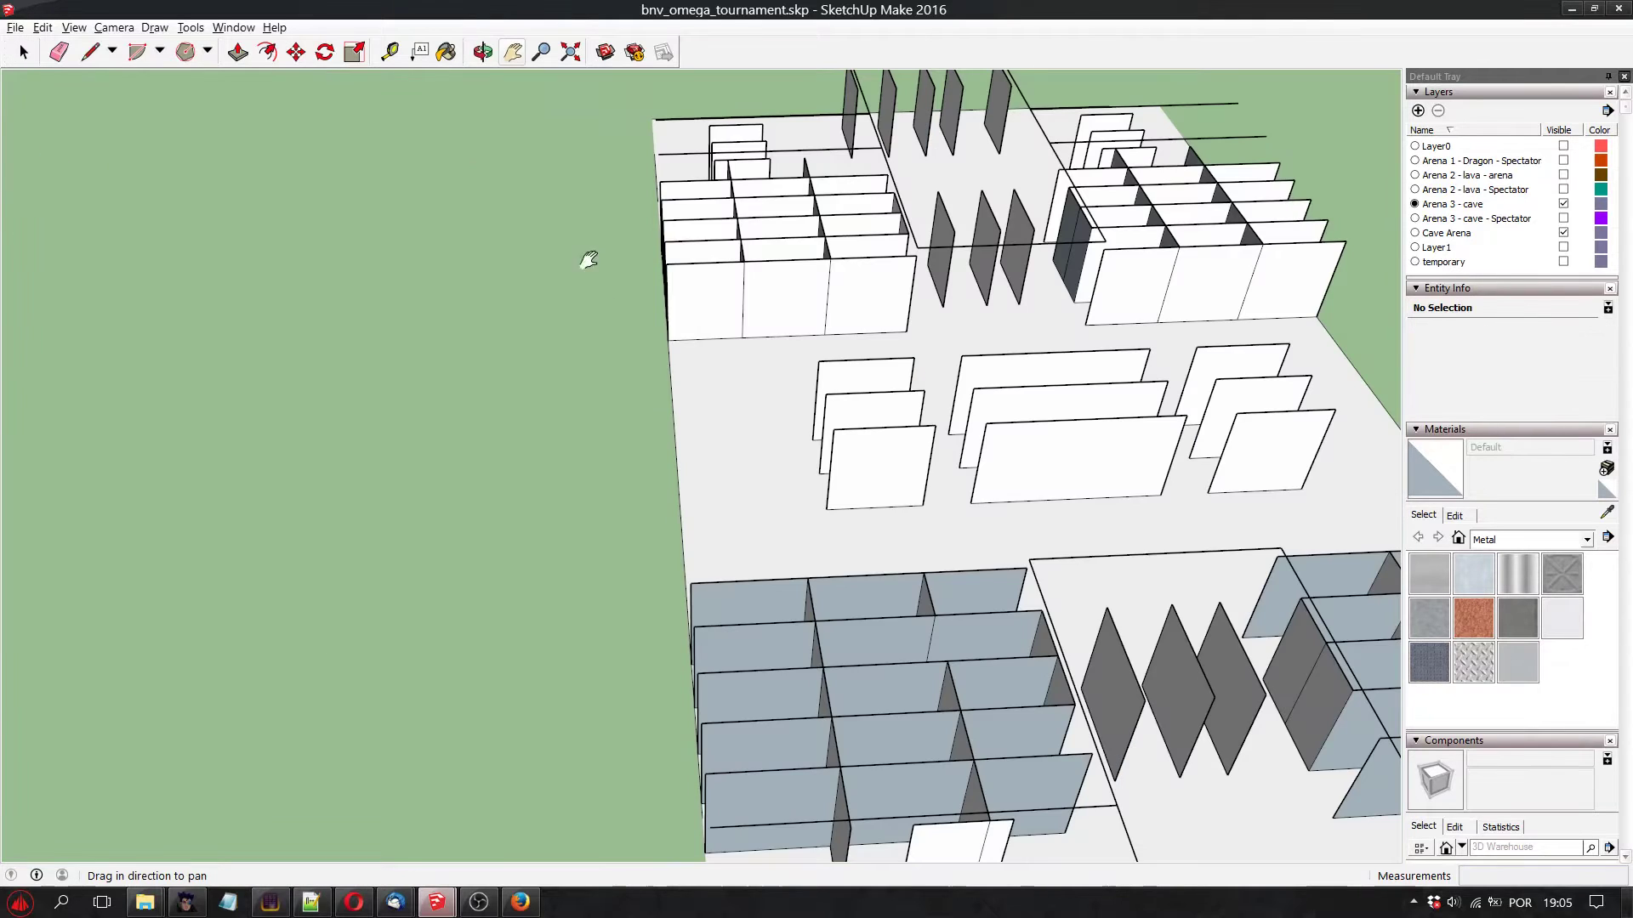
# Examine the panel grids and freestanding panels at both ends of the arena from several angles
pyautogui.click(483, 52)
pyautogui.moveTo(339, 360); pyautogui.dragTo(380, 394)
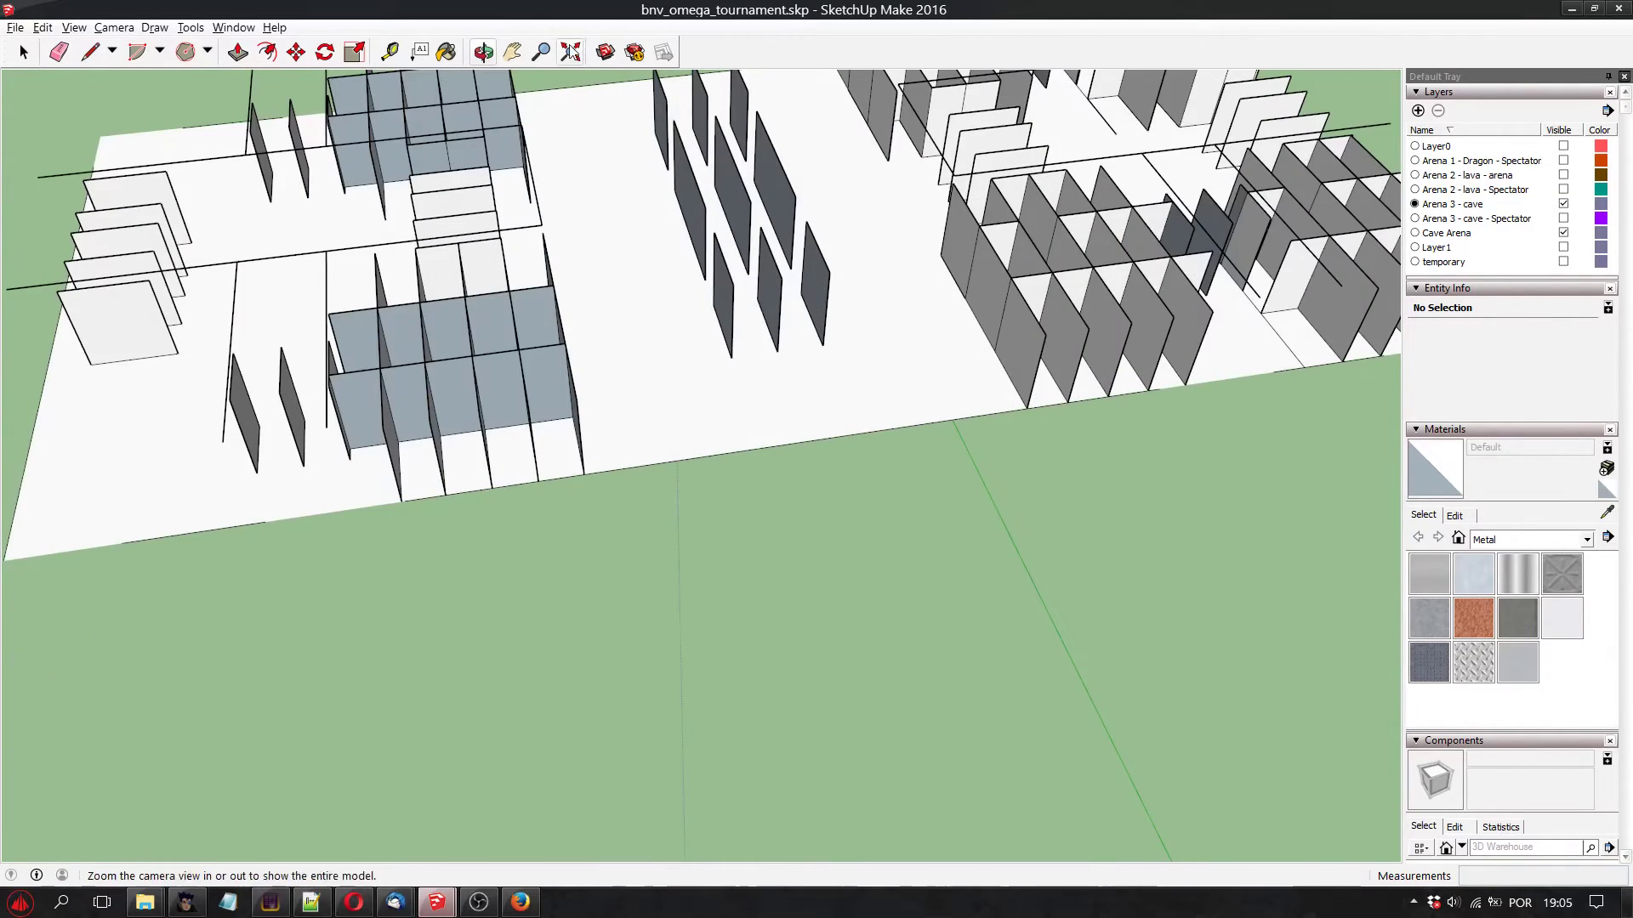
pyautogui.click(510, 58)
pyautogui.moveTo(293, 345); pyautogui.dragTo(527, 510)
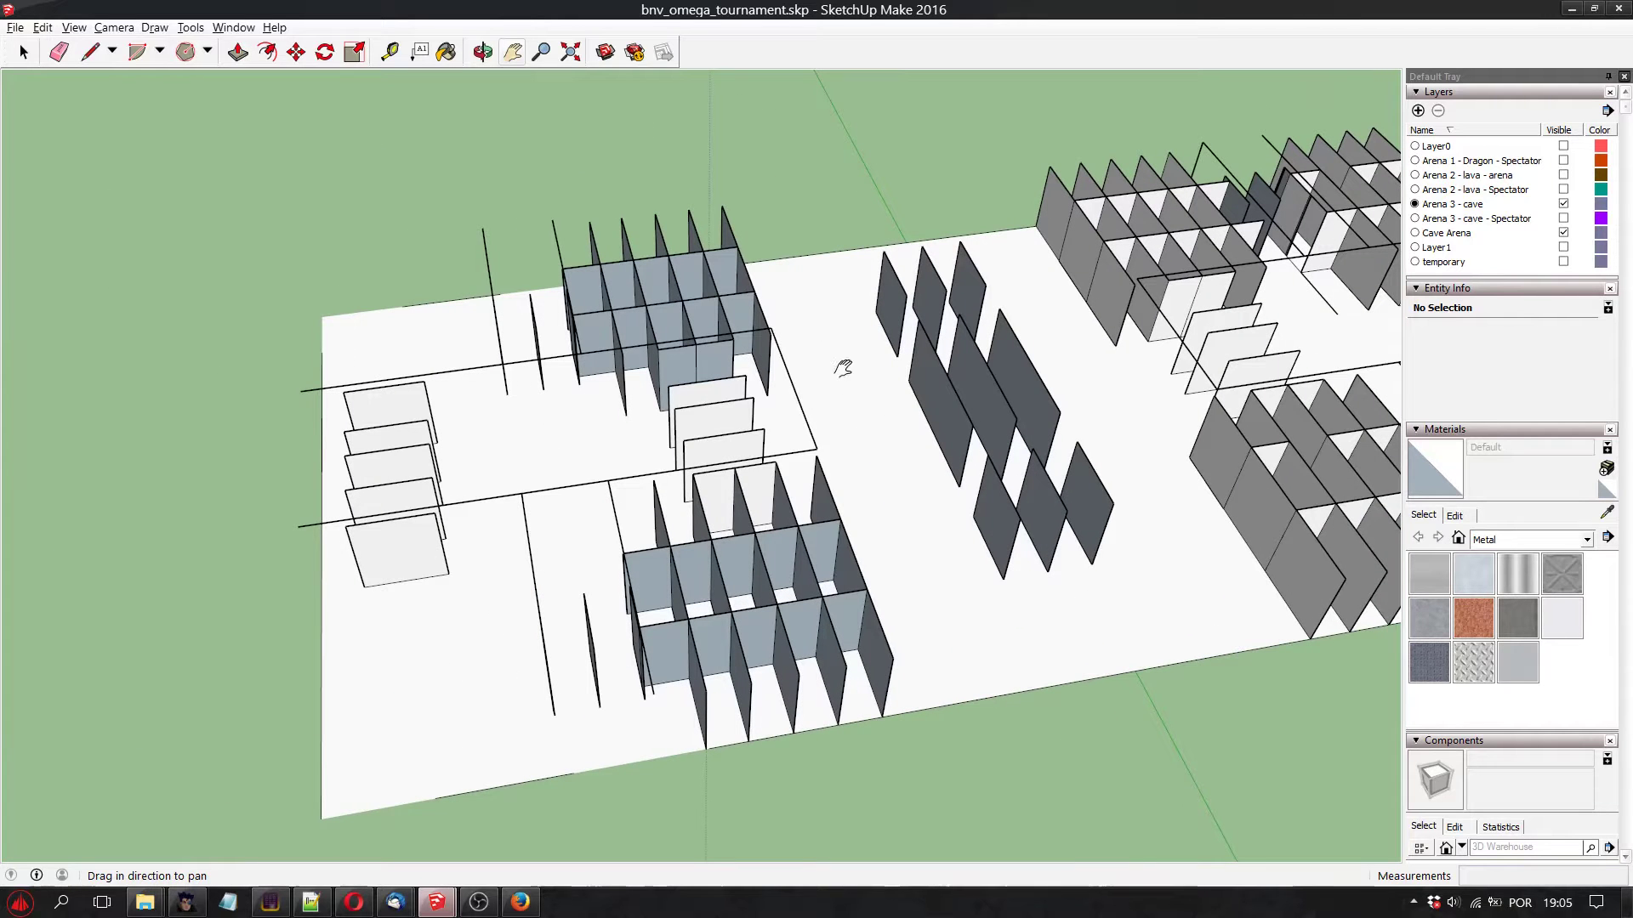
pyautogui.scroll(-3, 842, 371)
pyautogui.scroll(5, 758, 478)
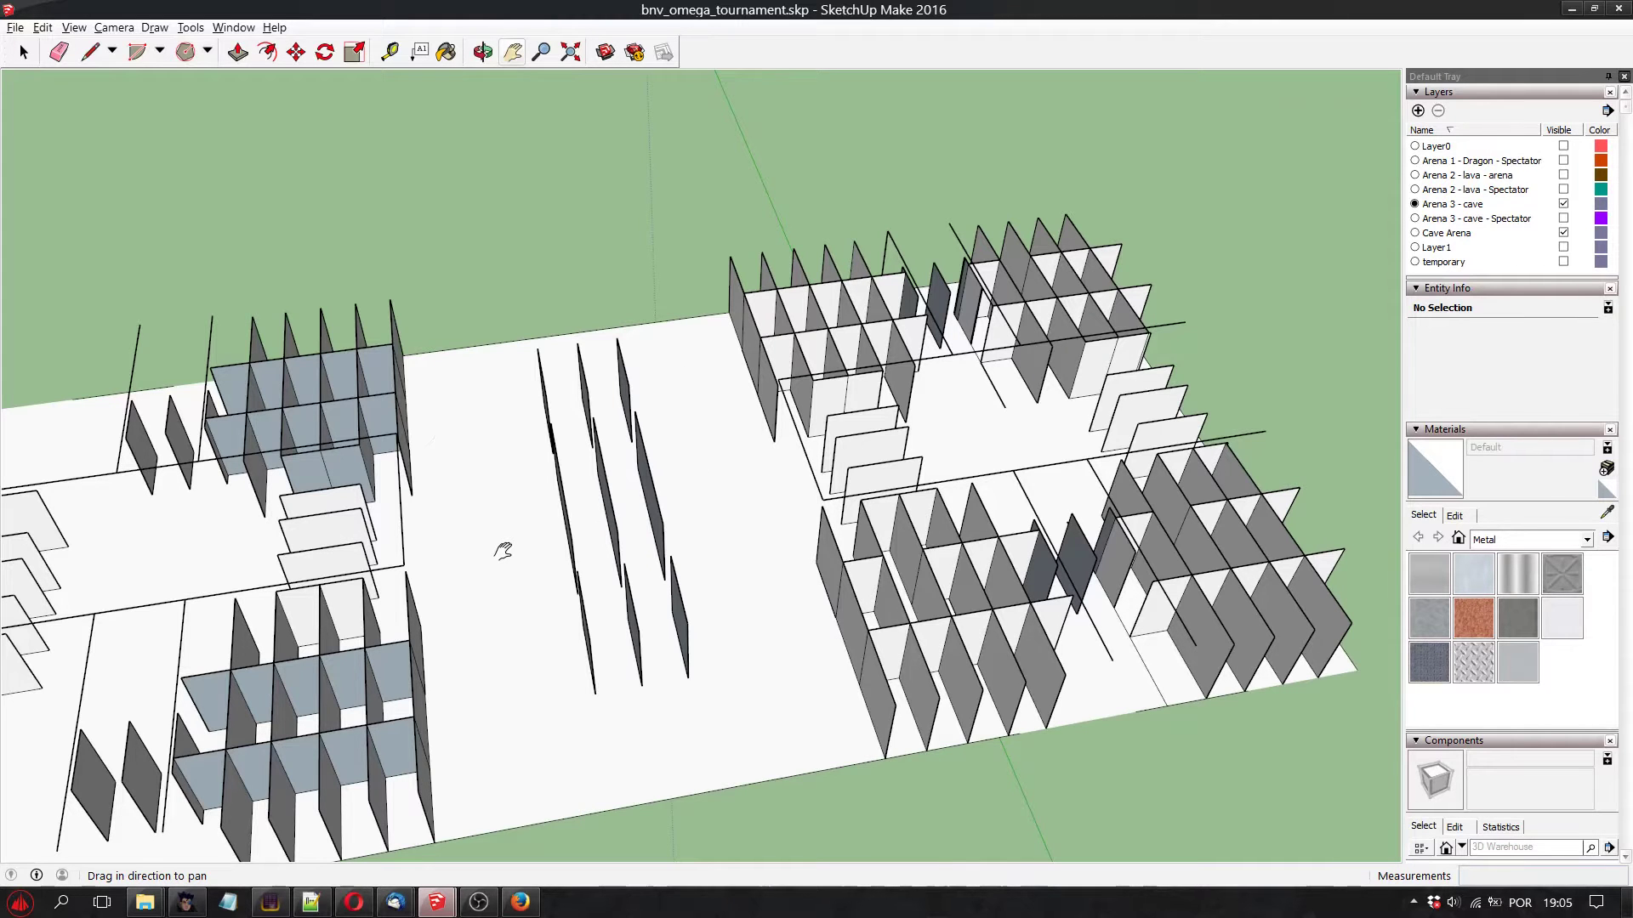
pyautogui.scroll(-2, 510, 544)
pyautogui.moveTo(521, 539); pyautogui.dragTo(762, 412)
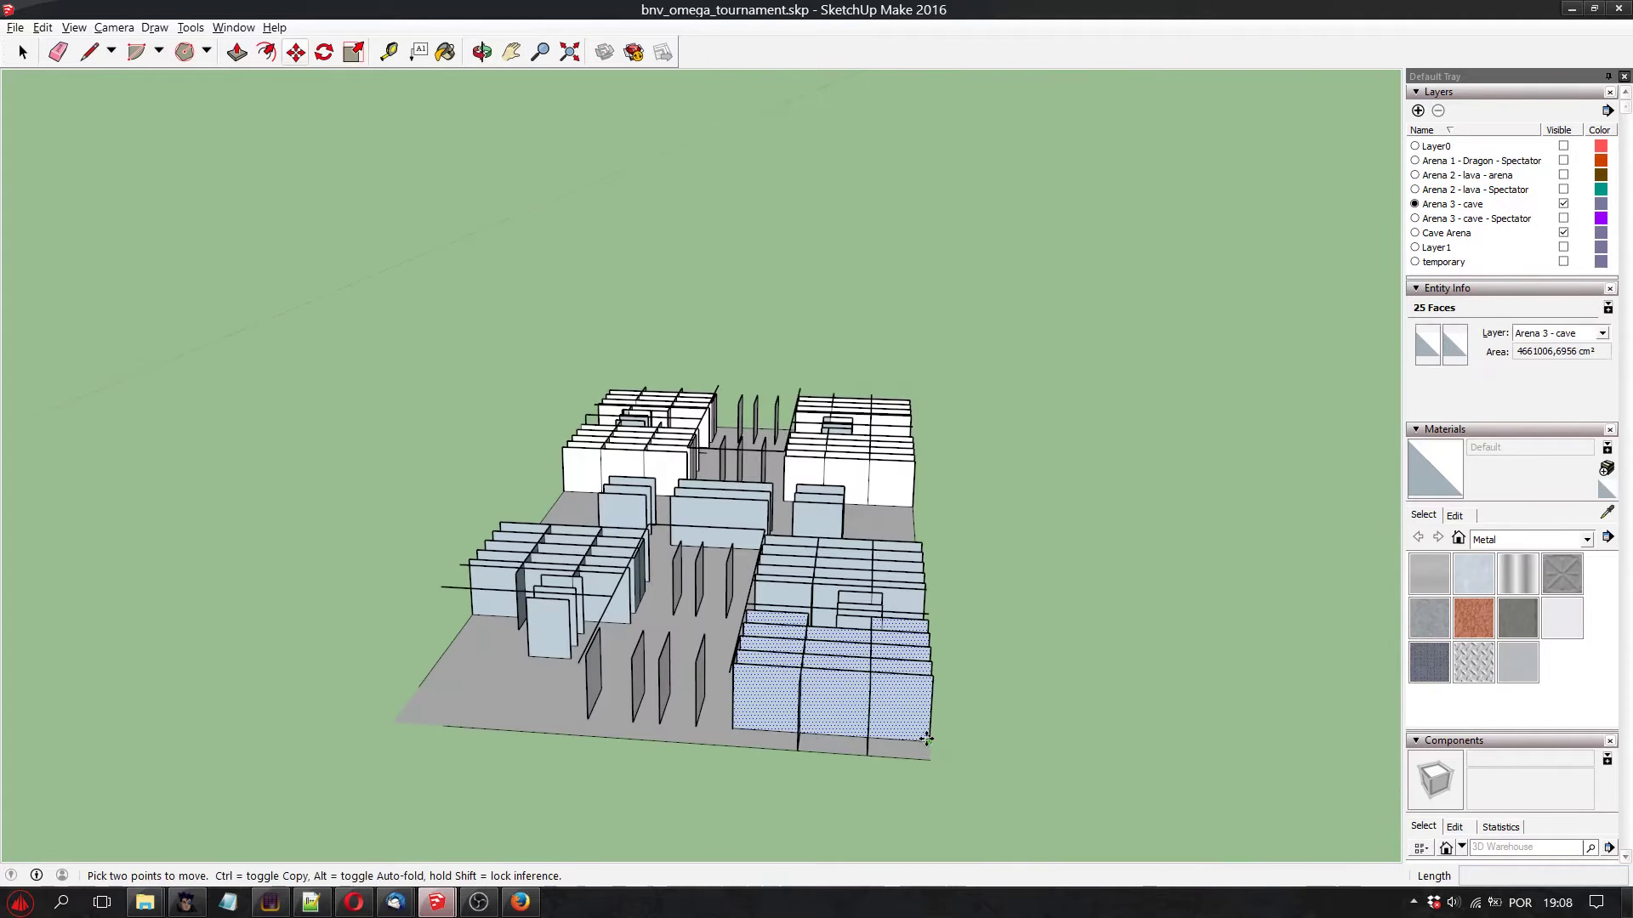
# Copy the selected outer-end grid about 2481 cm across the central passage into the empty corner of the arena floor
pyautogui.click(927, 739)
pyautogui.press('ctrl')
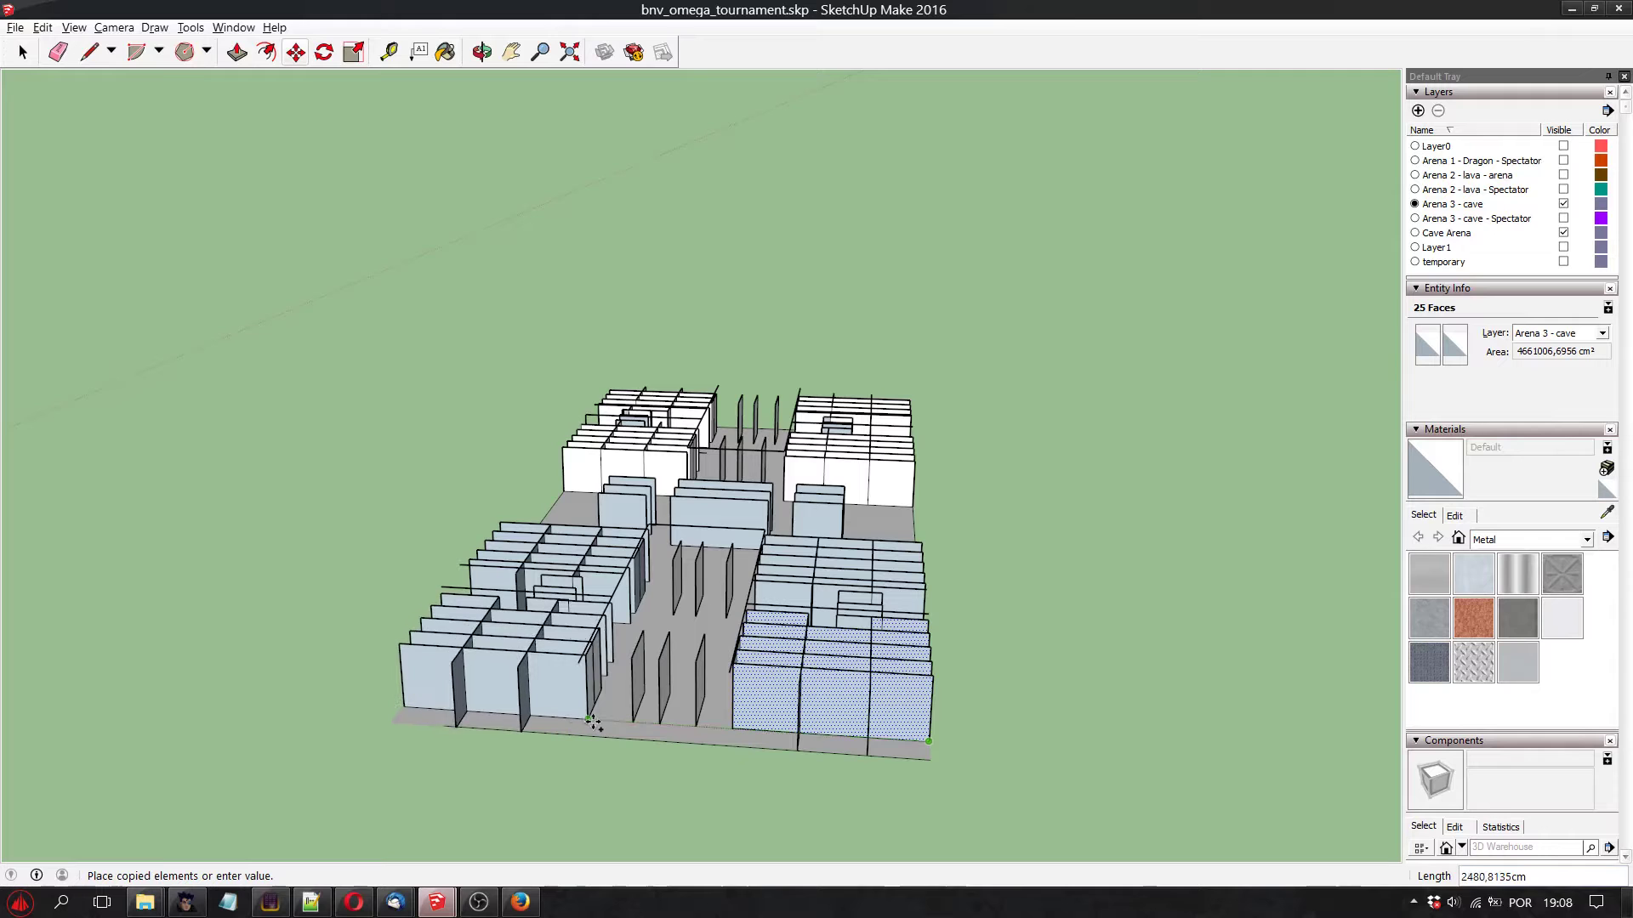
pyautogui.click(588, 720)
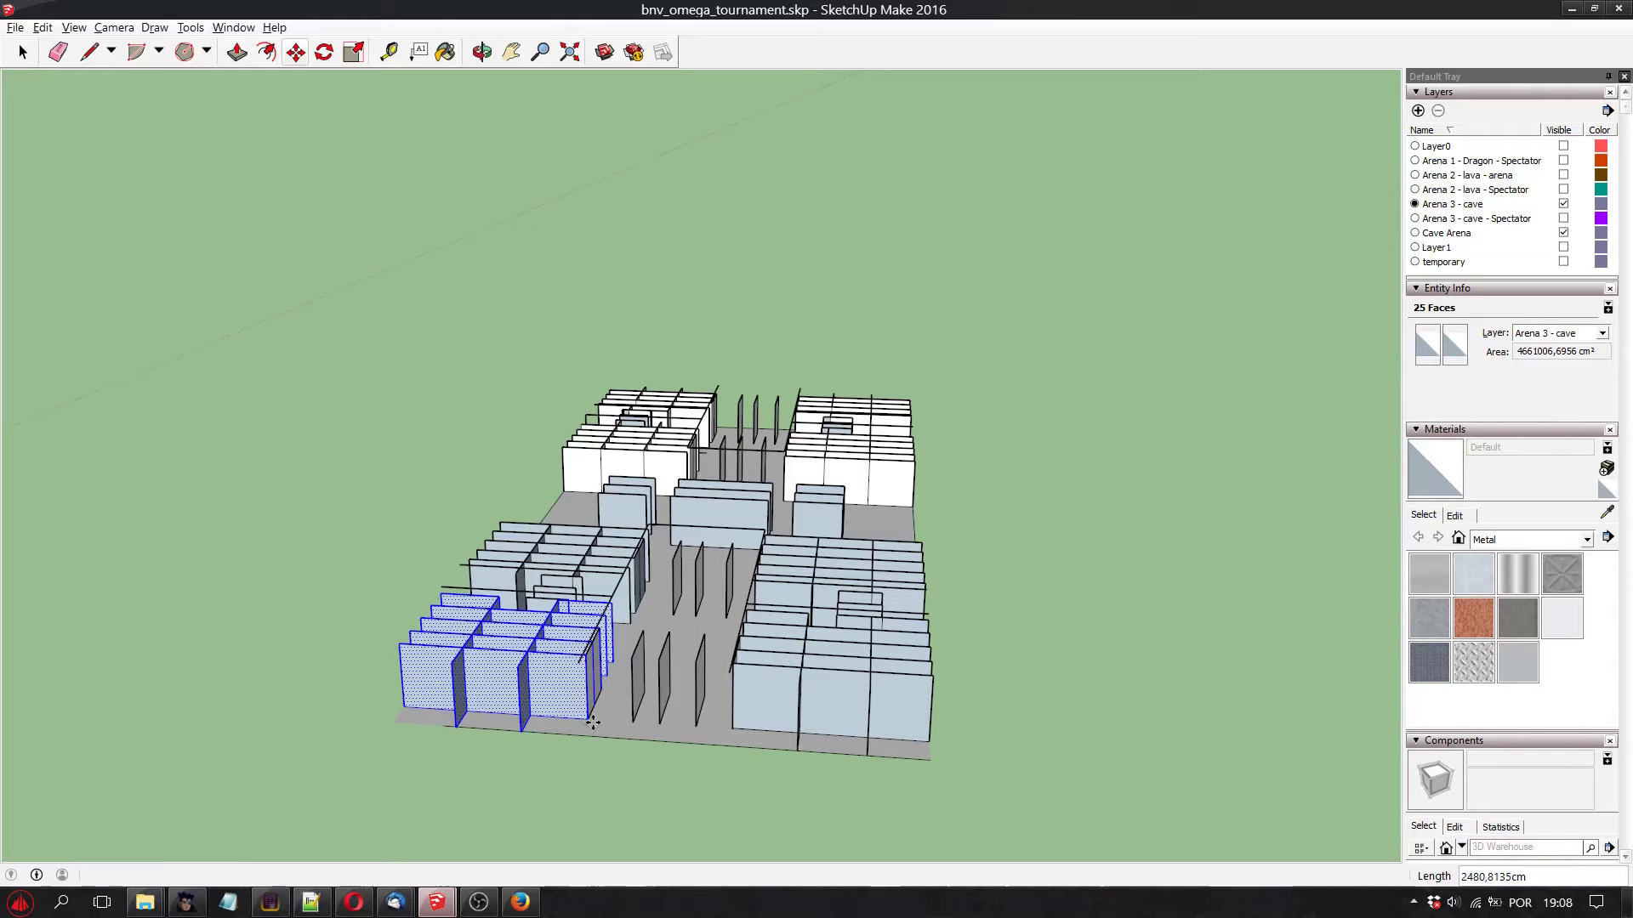
# Copy the end panel of a grid's inner row along the floor edge toward the arena's middle, about 363 cm and then 340 cm farther
pyautogui.click(482, 51)
pyautogui.moveTo(765, 443); pyautogui.dragTo(587, 531)
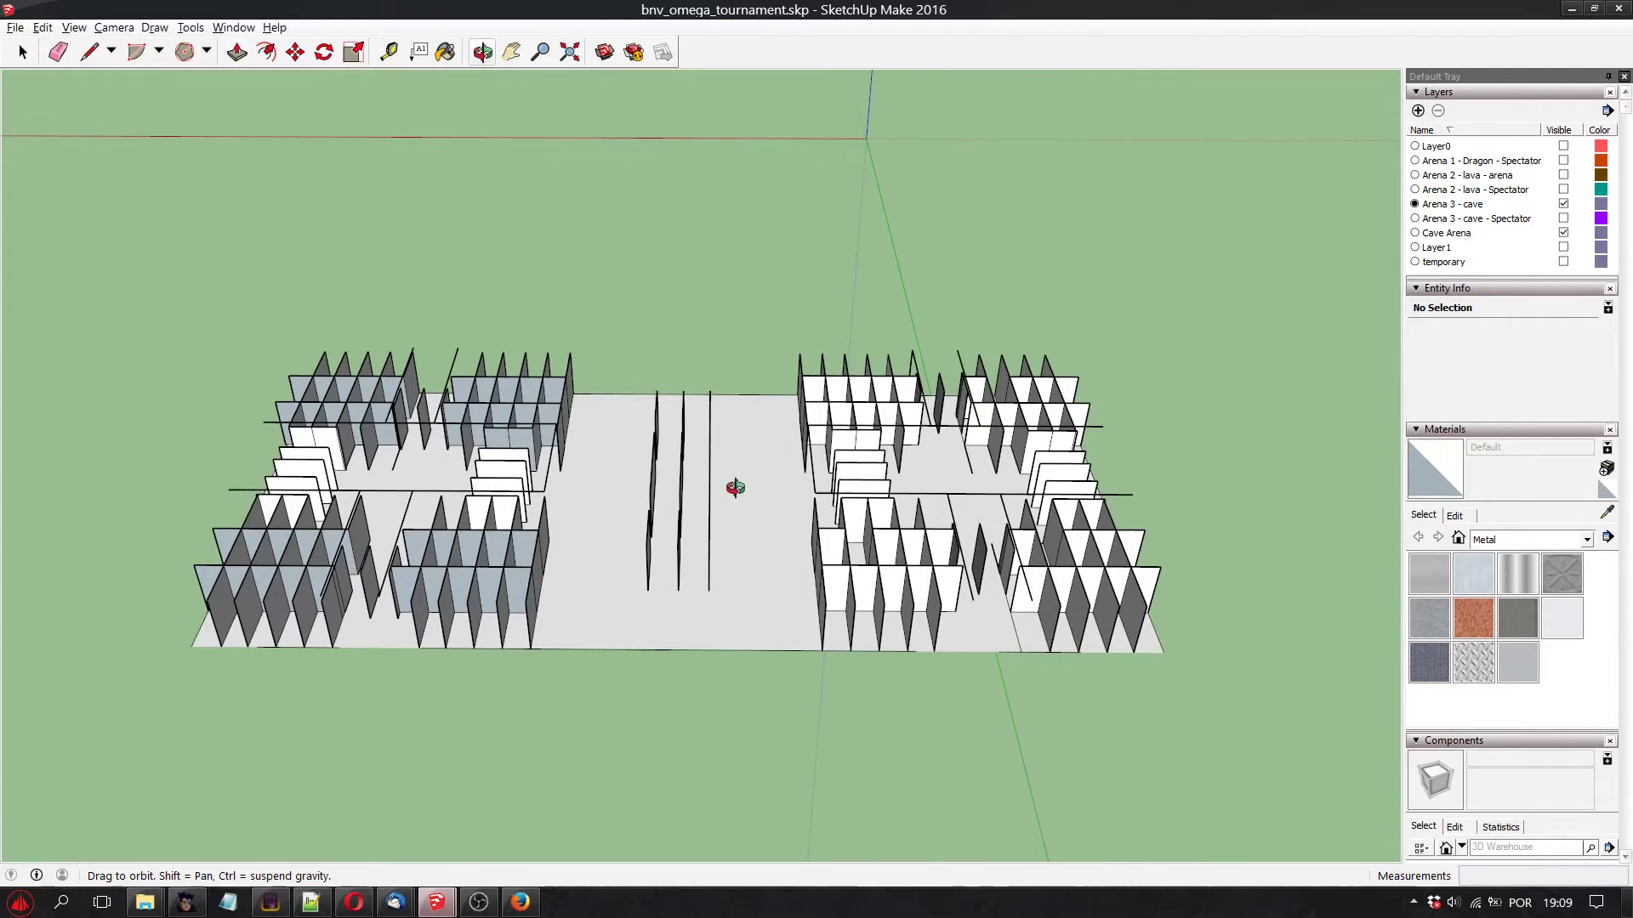
pyautogui.moveTo(734, 487); pyautogui.dragTo(794, 690)
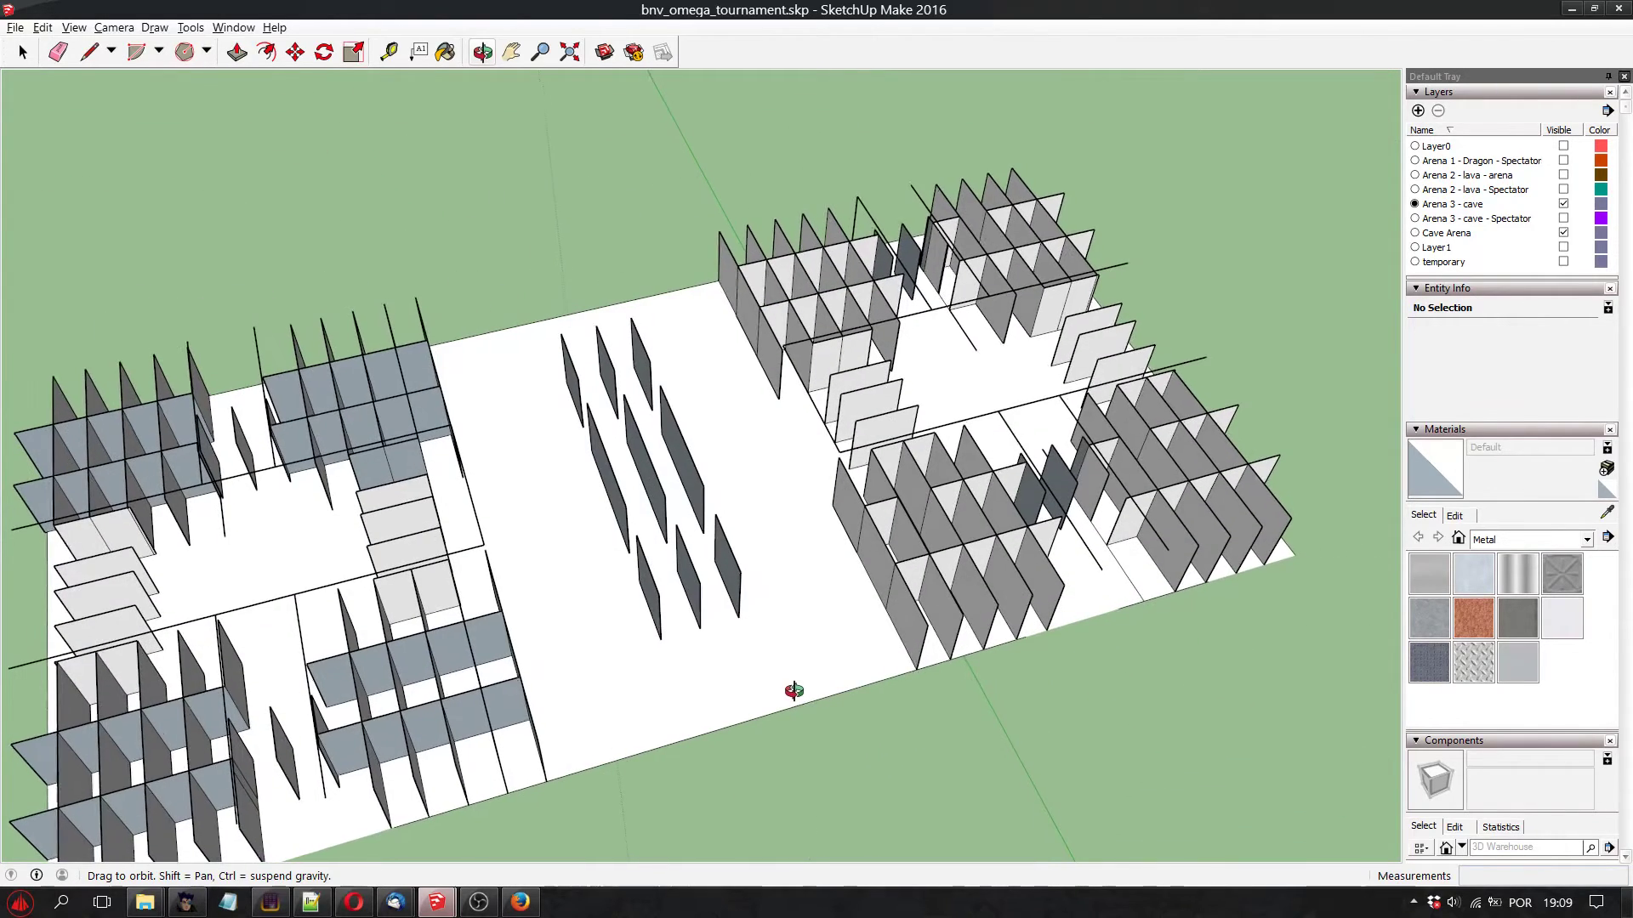
pyautogui.moveTo(607, 430); pyautogui.dragTo(562, 587)
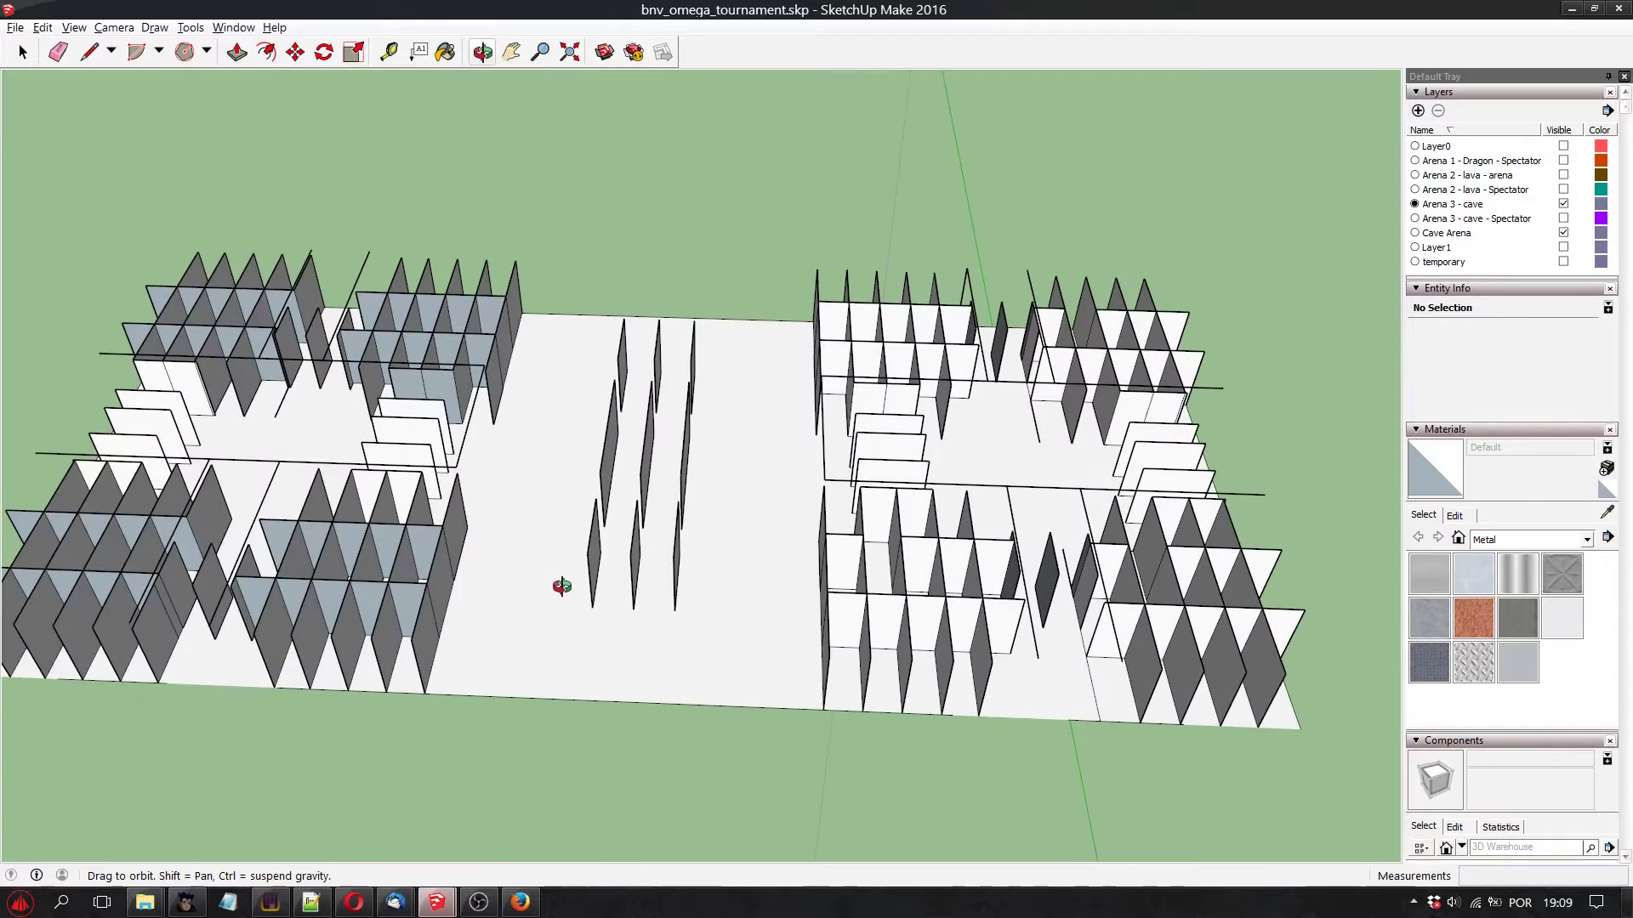
pyautogui.moveTo(706, 454); pyautogui.dragTo(508, 571)
pyautogui.press('space')
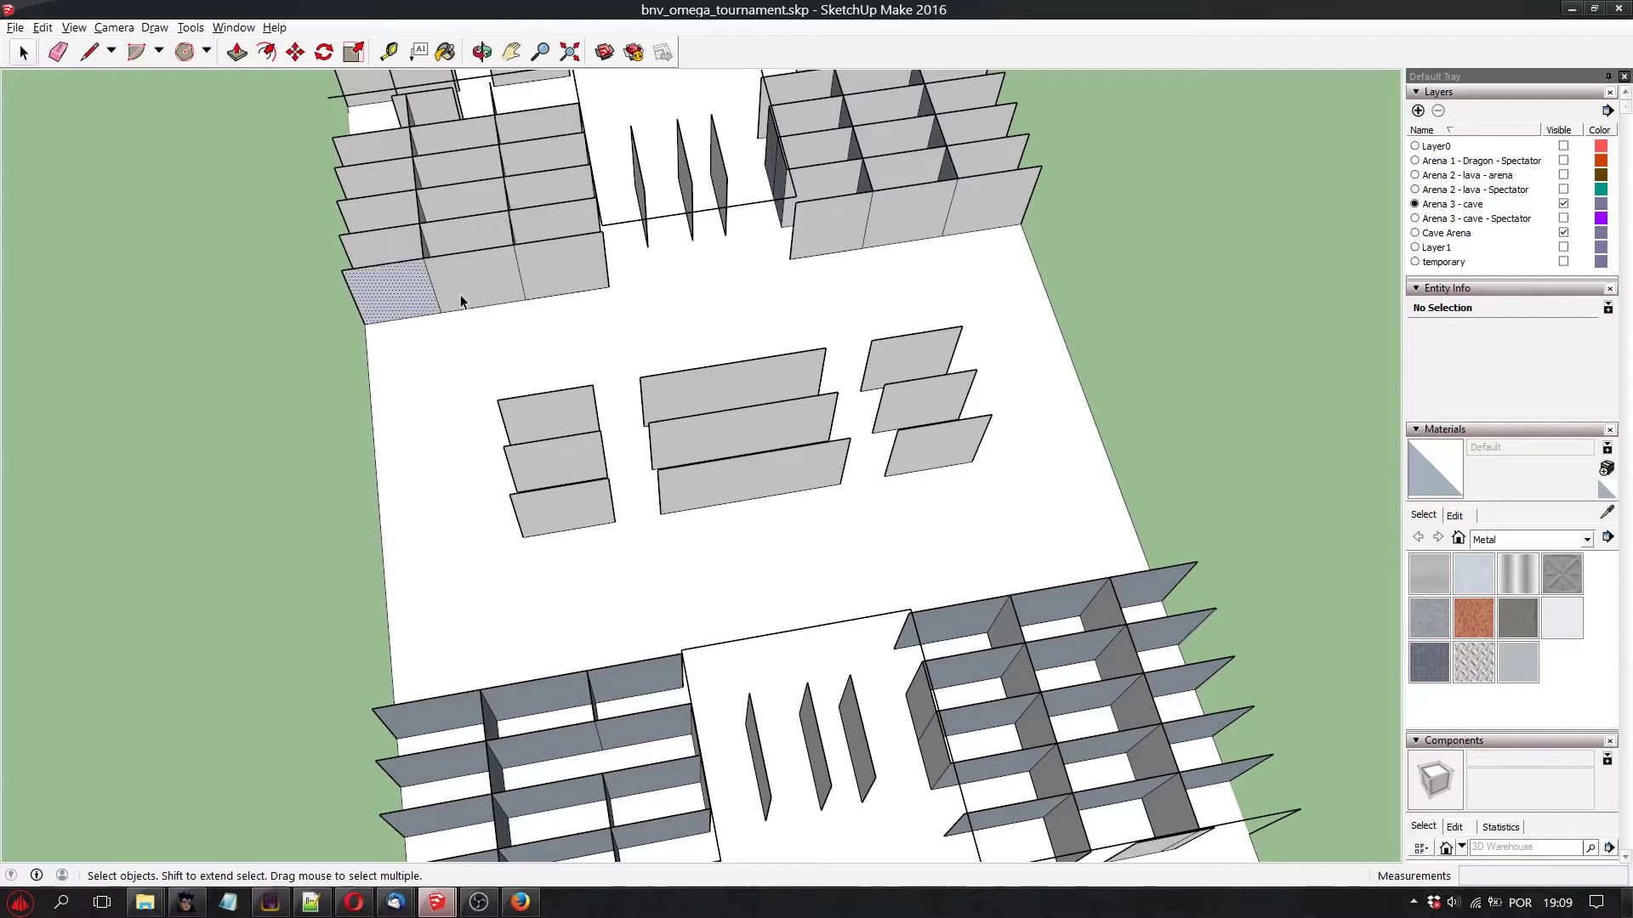
pyautogui.click(295, 52)
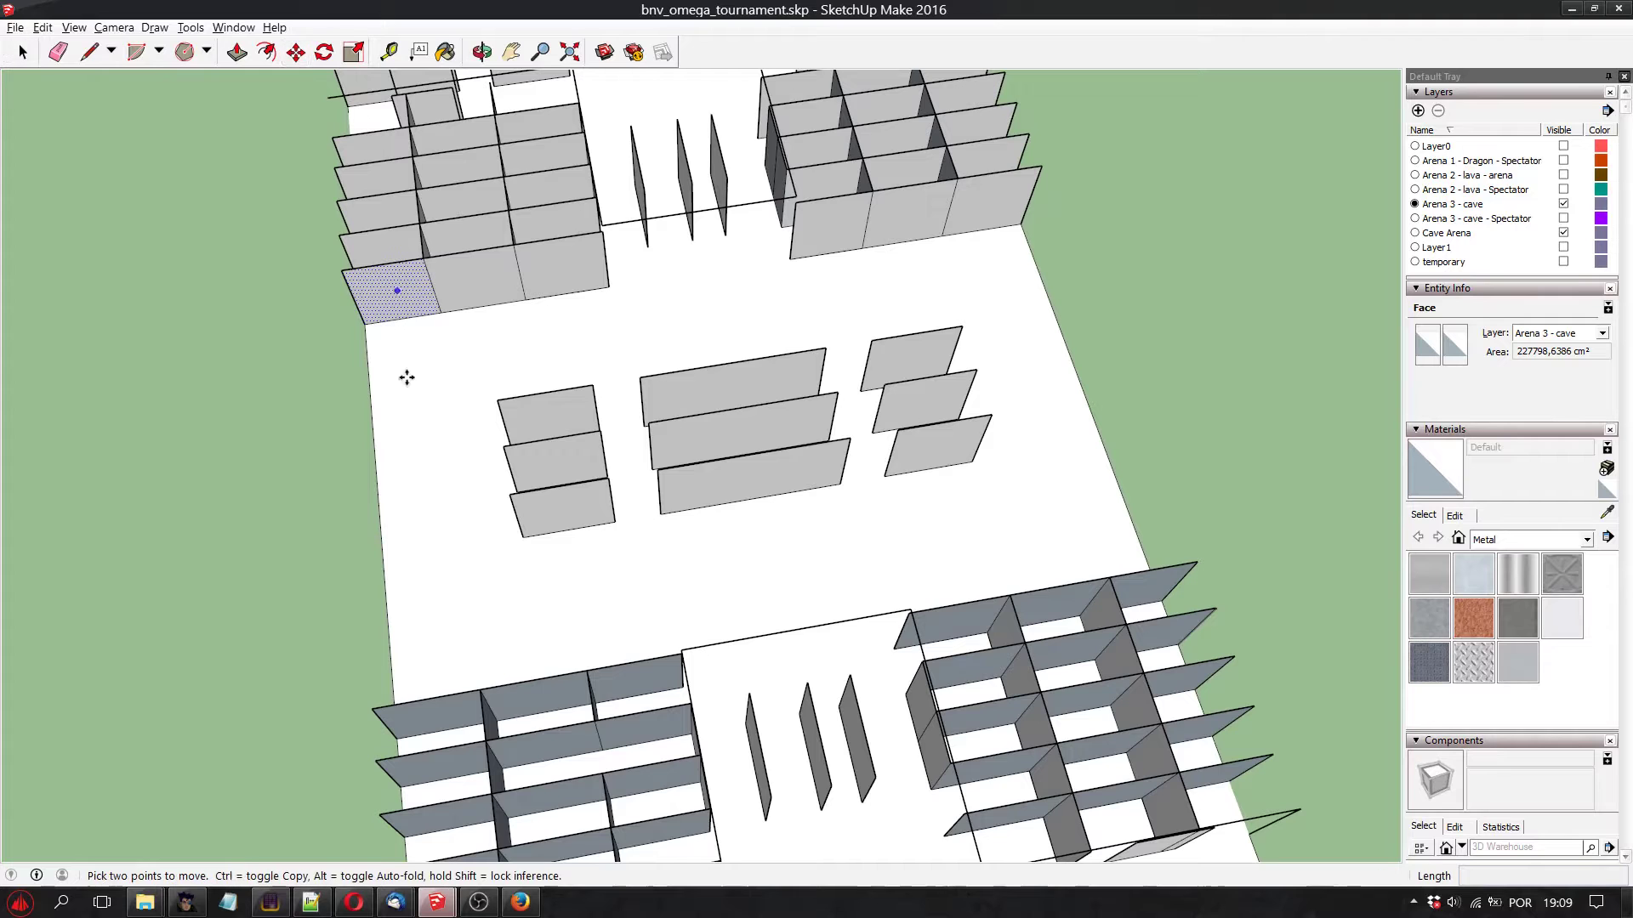
pyautogui.click(365, 326)
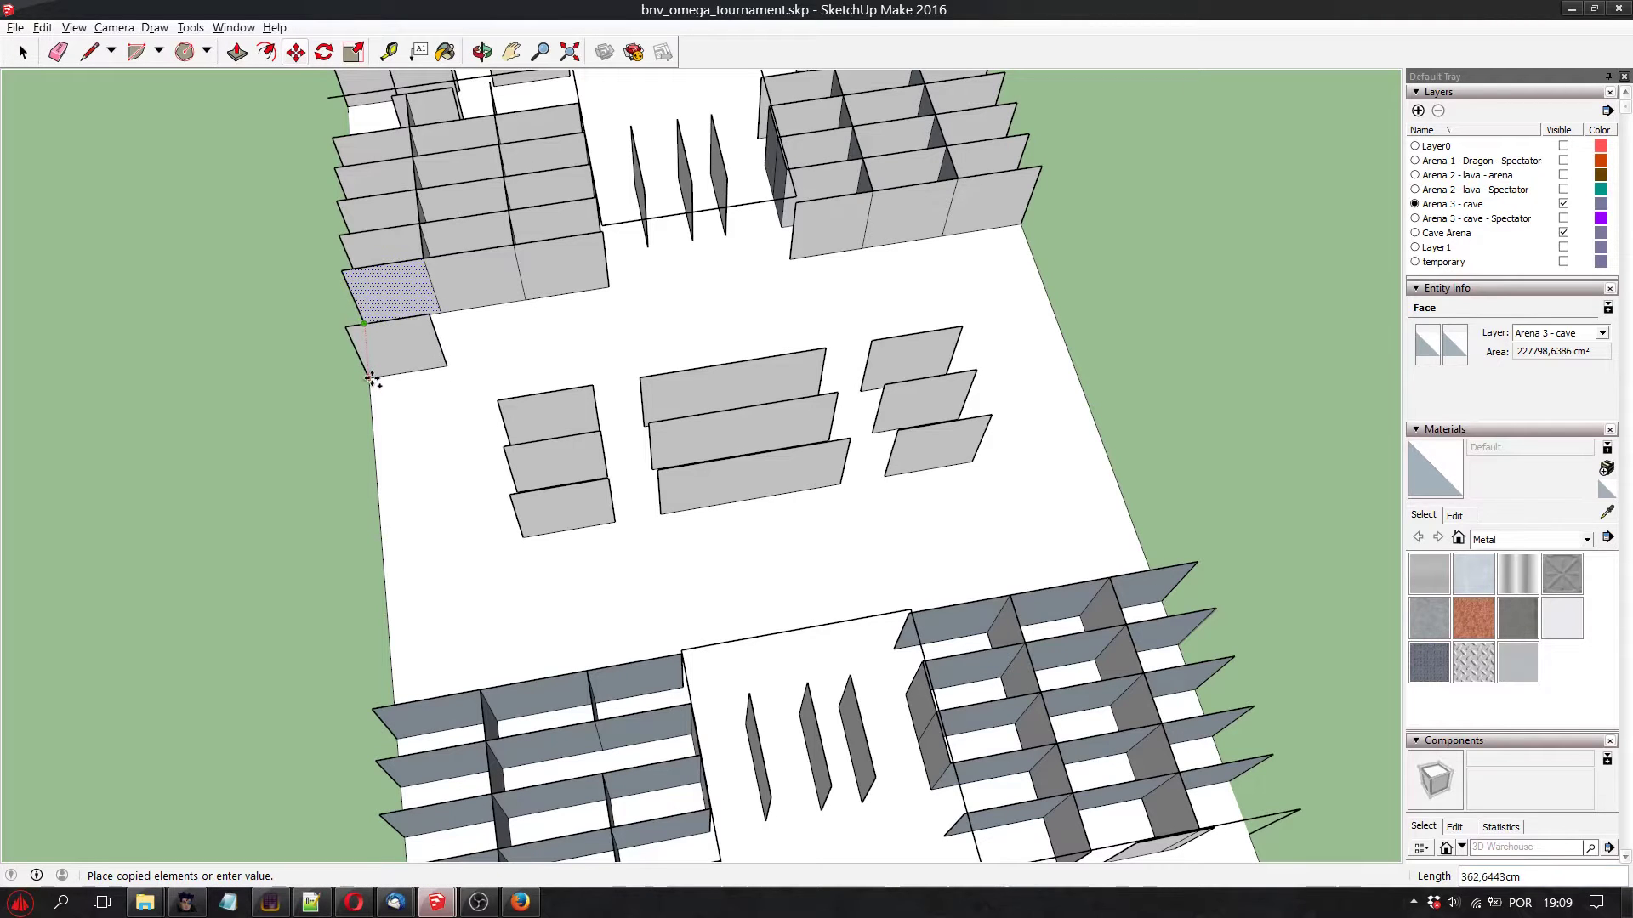
pyautogui.click(370, 378)
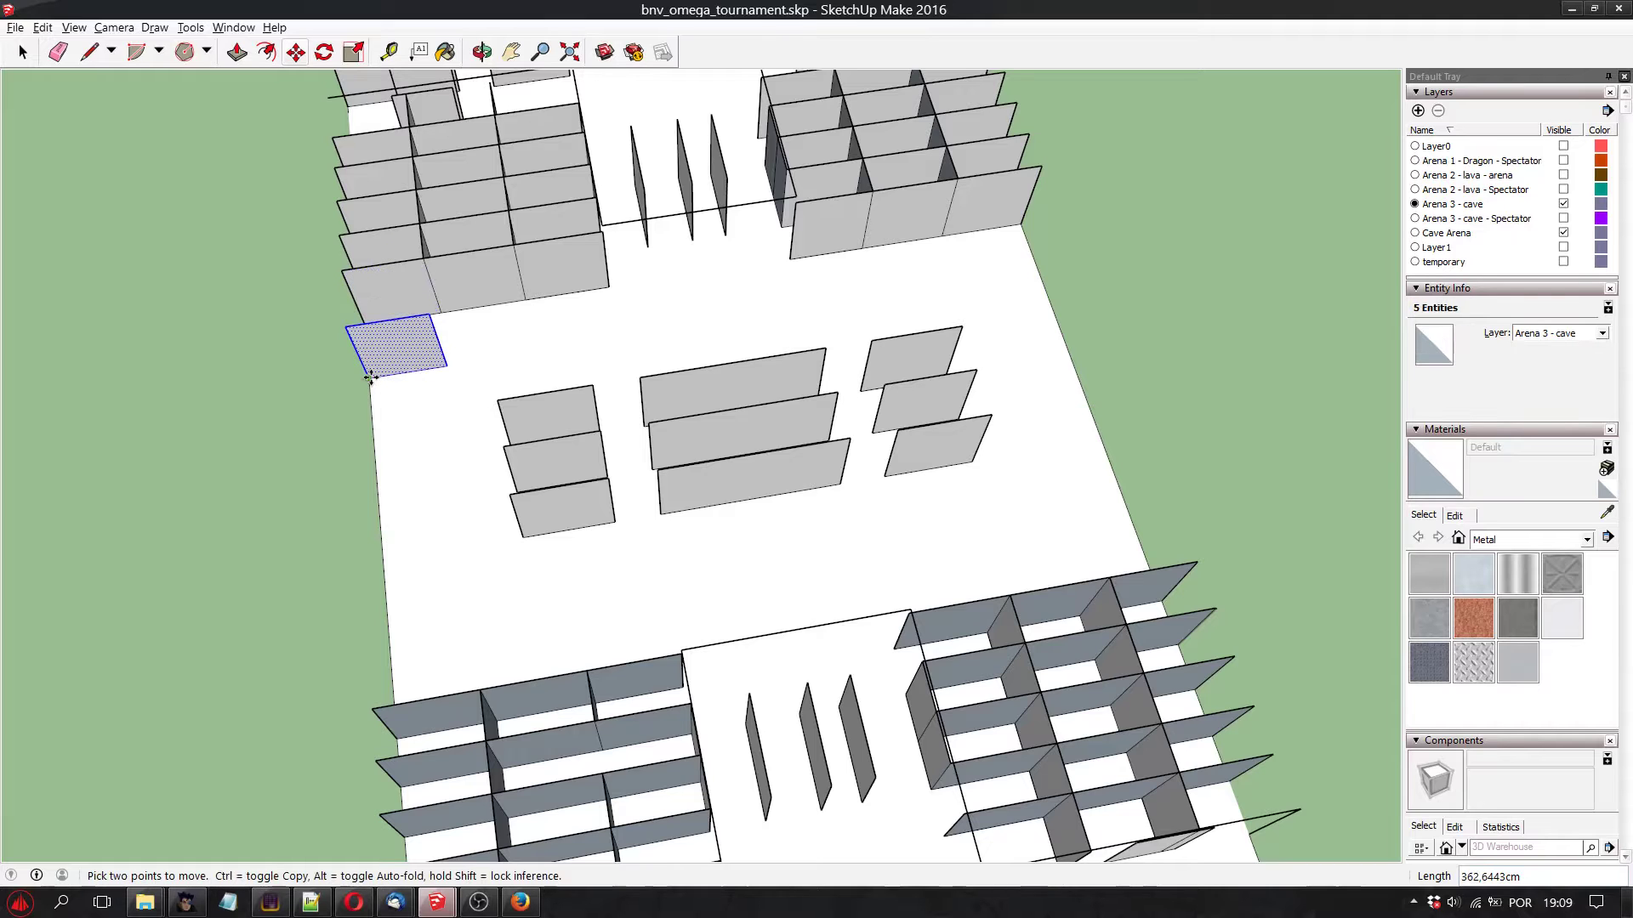
pyautogui.click(369, 378)
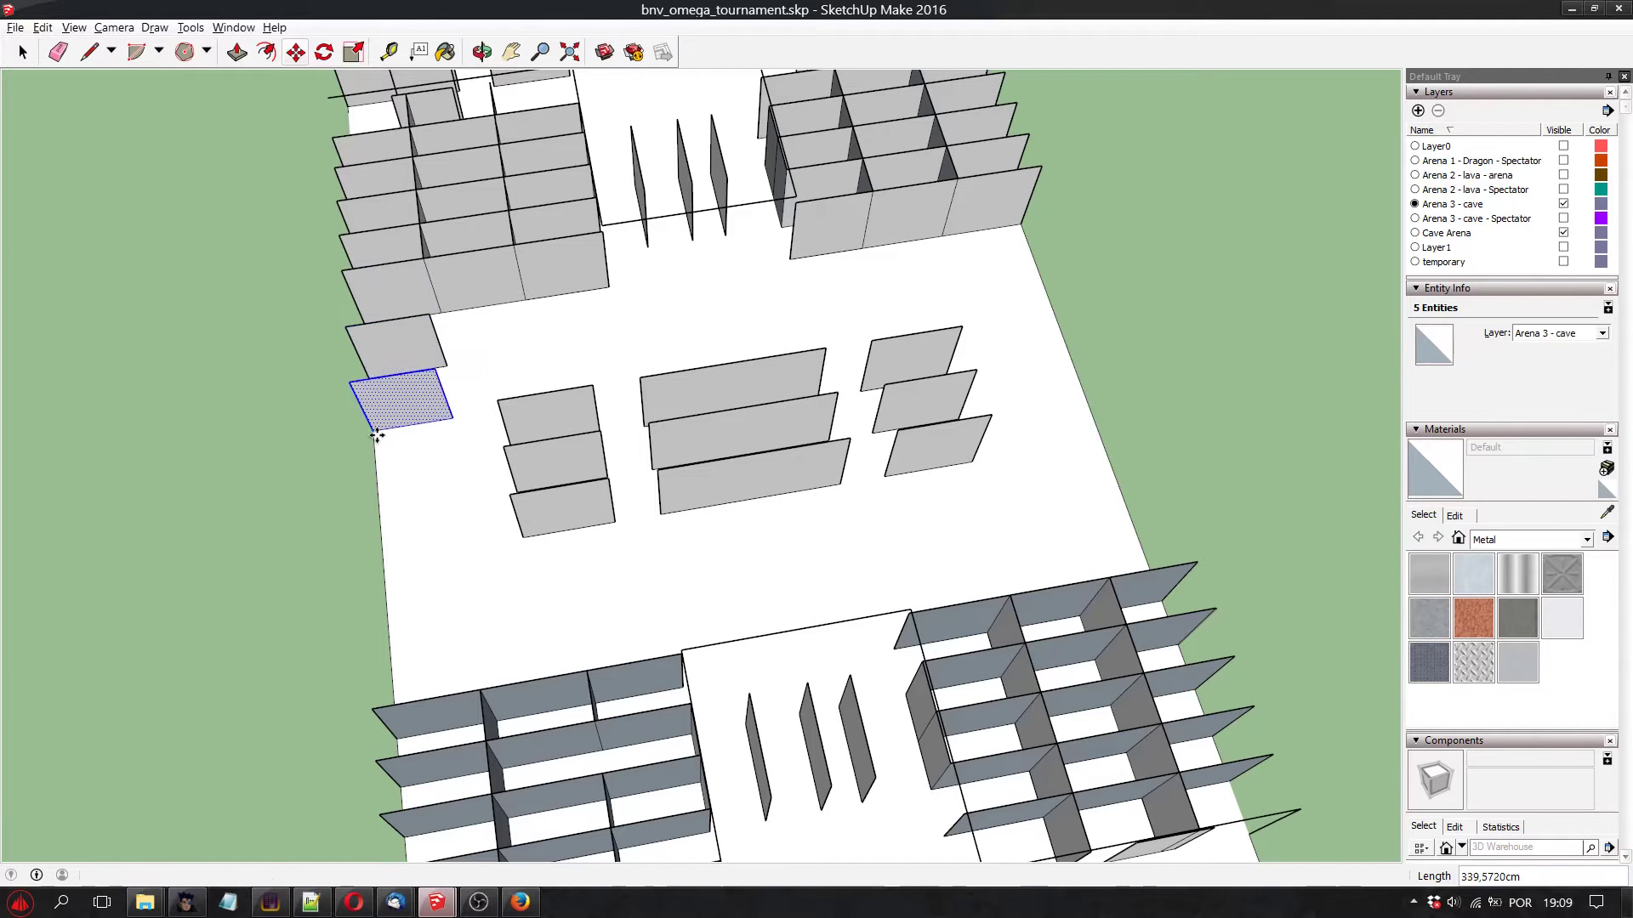
pyautogui.click(374, 434)
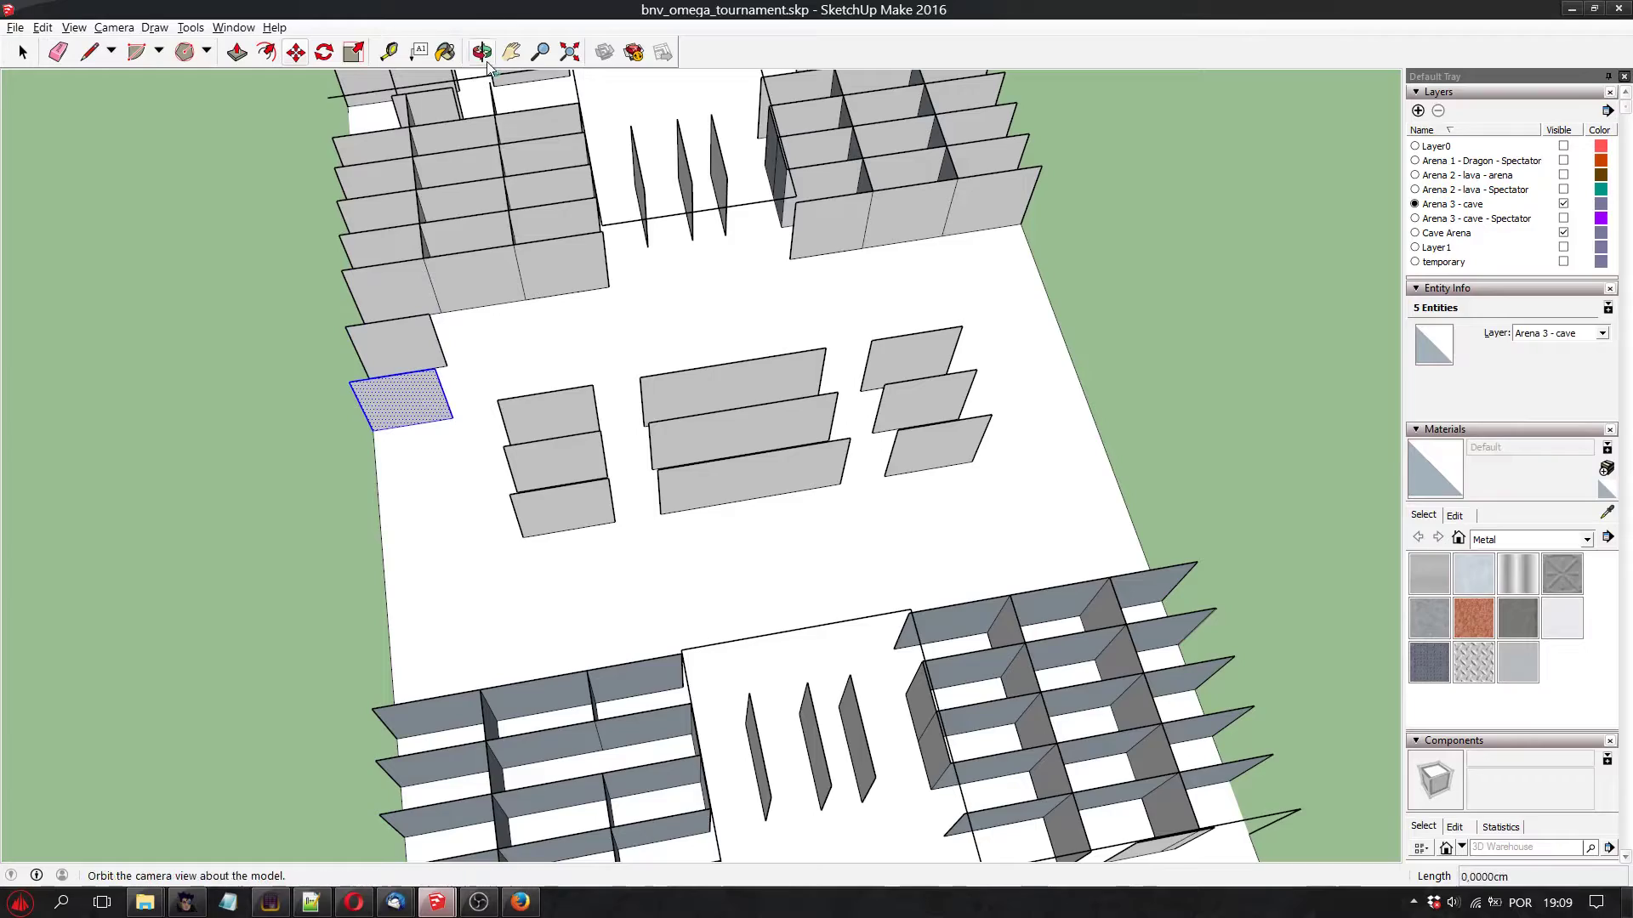
# Extend the two freestanding edge panels into long rows across the arena by placing panel copies end to end
pyautogui.click(482, 52)
pyautogui.moveTo(646, 357); pyautogui.dragTo(553, 466)
pyautogui.click(23, 52)
pyautogui.click(367, 204)
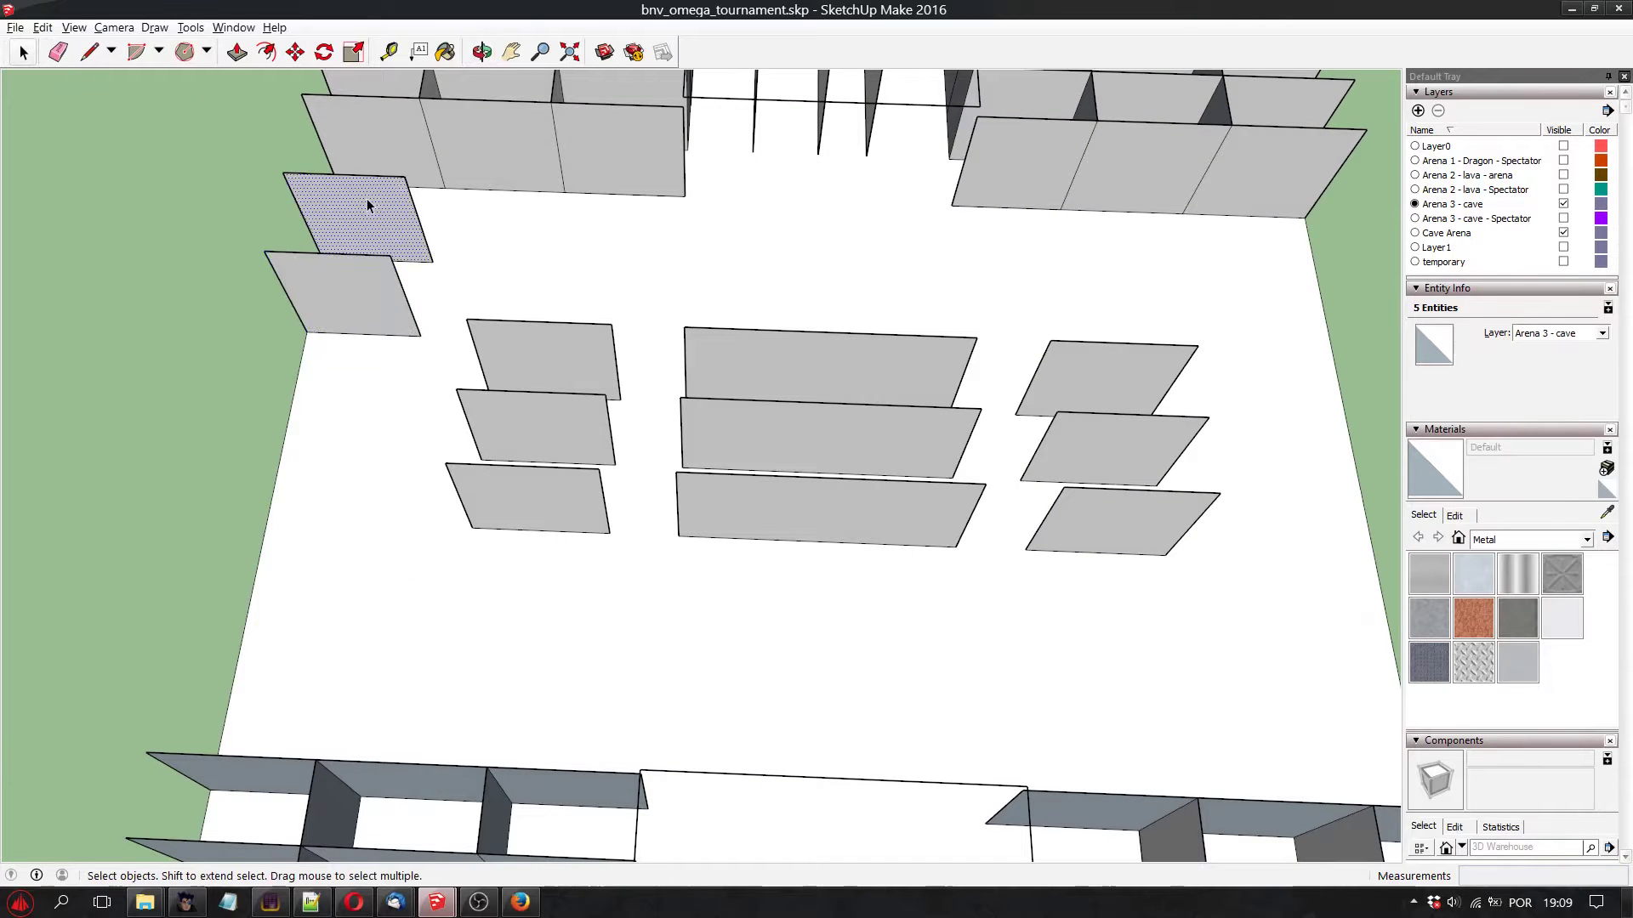
pyautogui.click(295, 52)
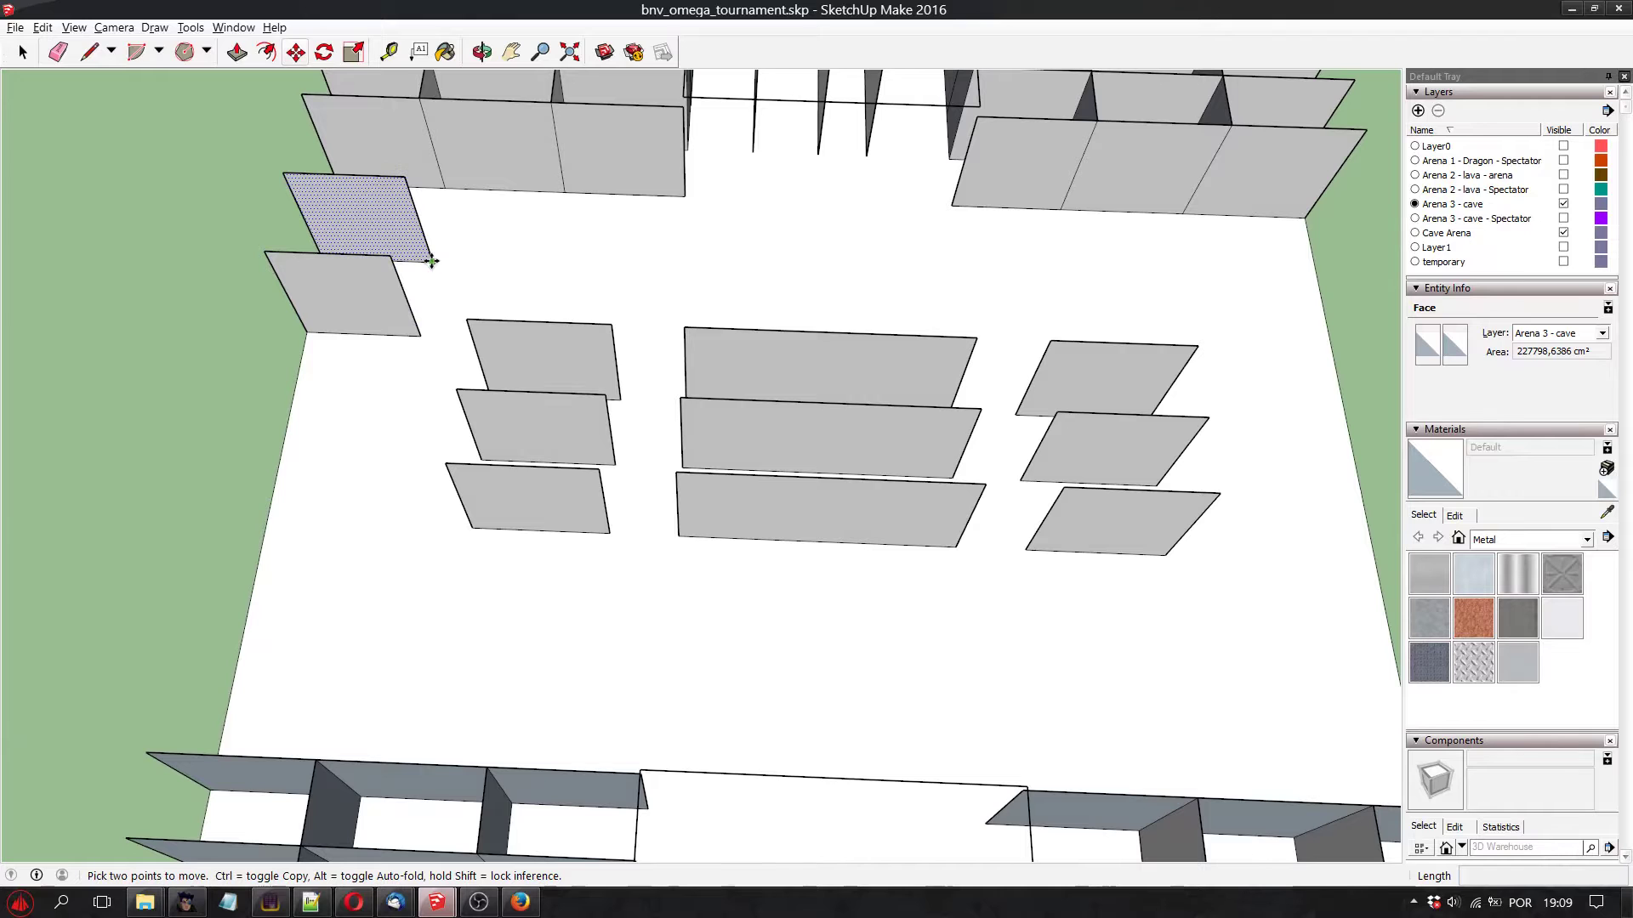
pyautogui.scroll(1, 345, 244)
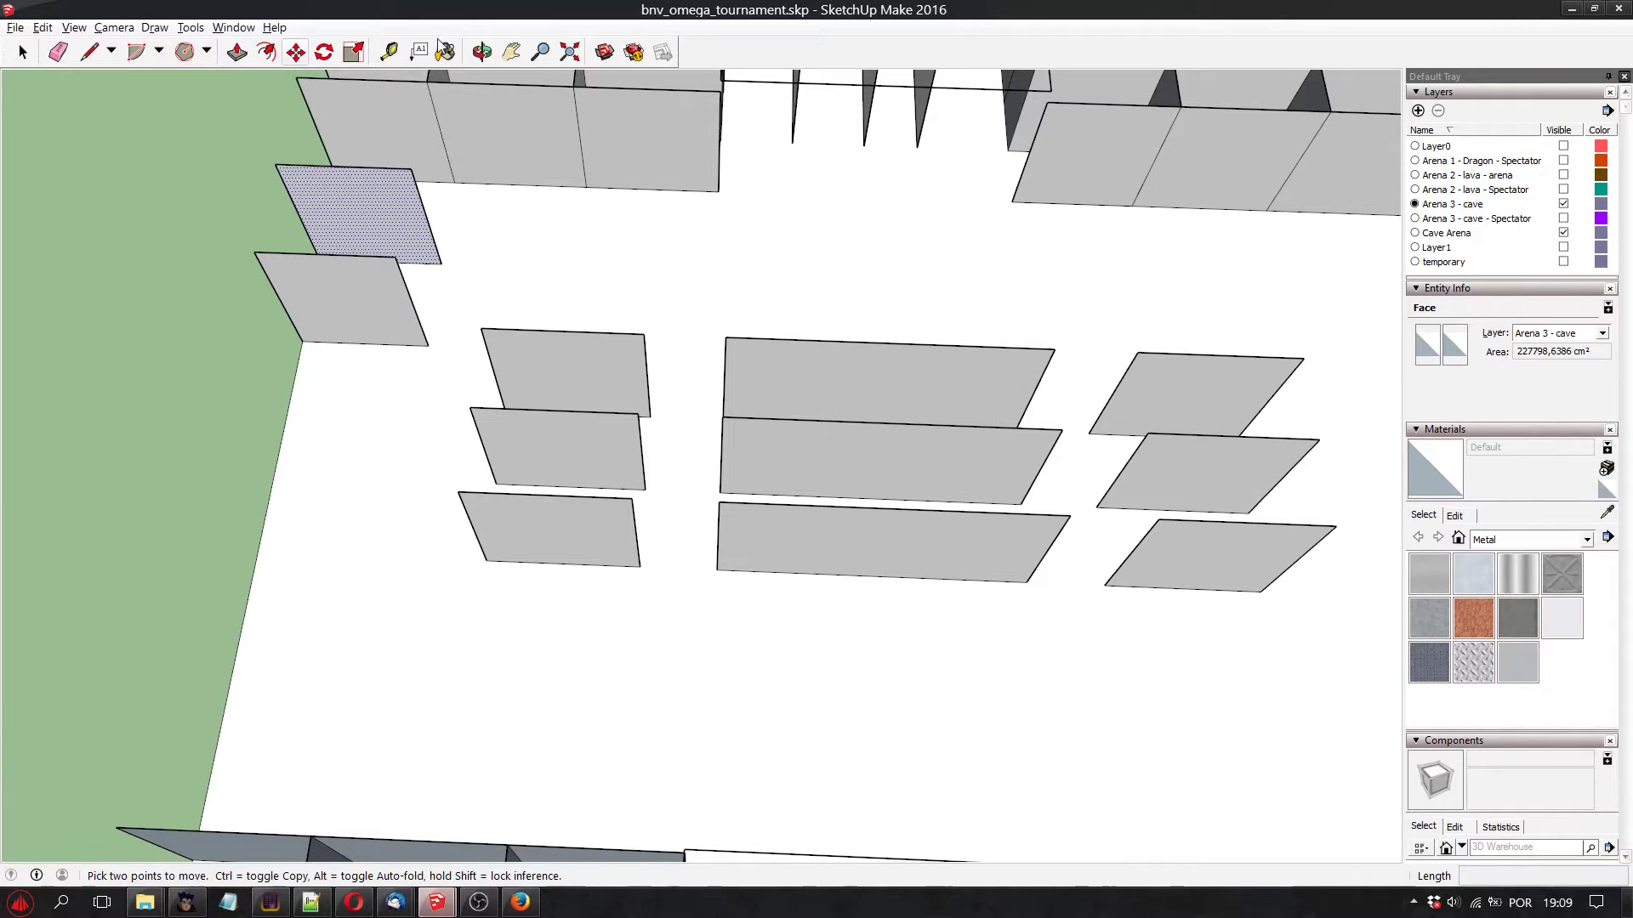
pyautogui.click(481, 52)
pyautogui.moveTo(562, 399); pyautogui.dragTo(545, 365)
pyautogui.click(23, 52)
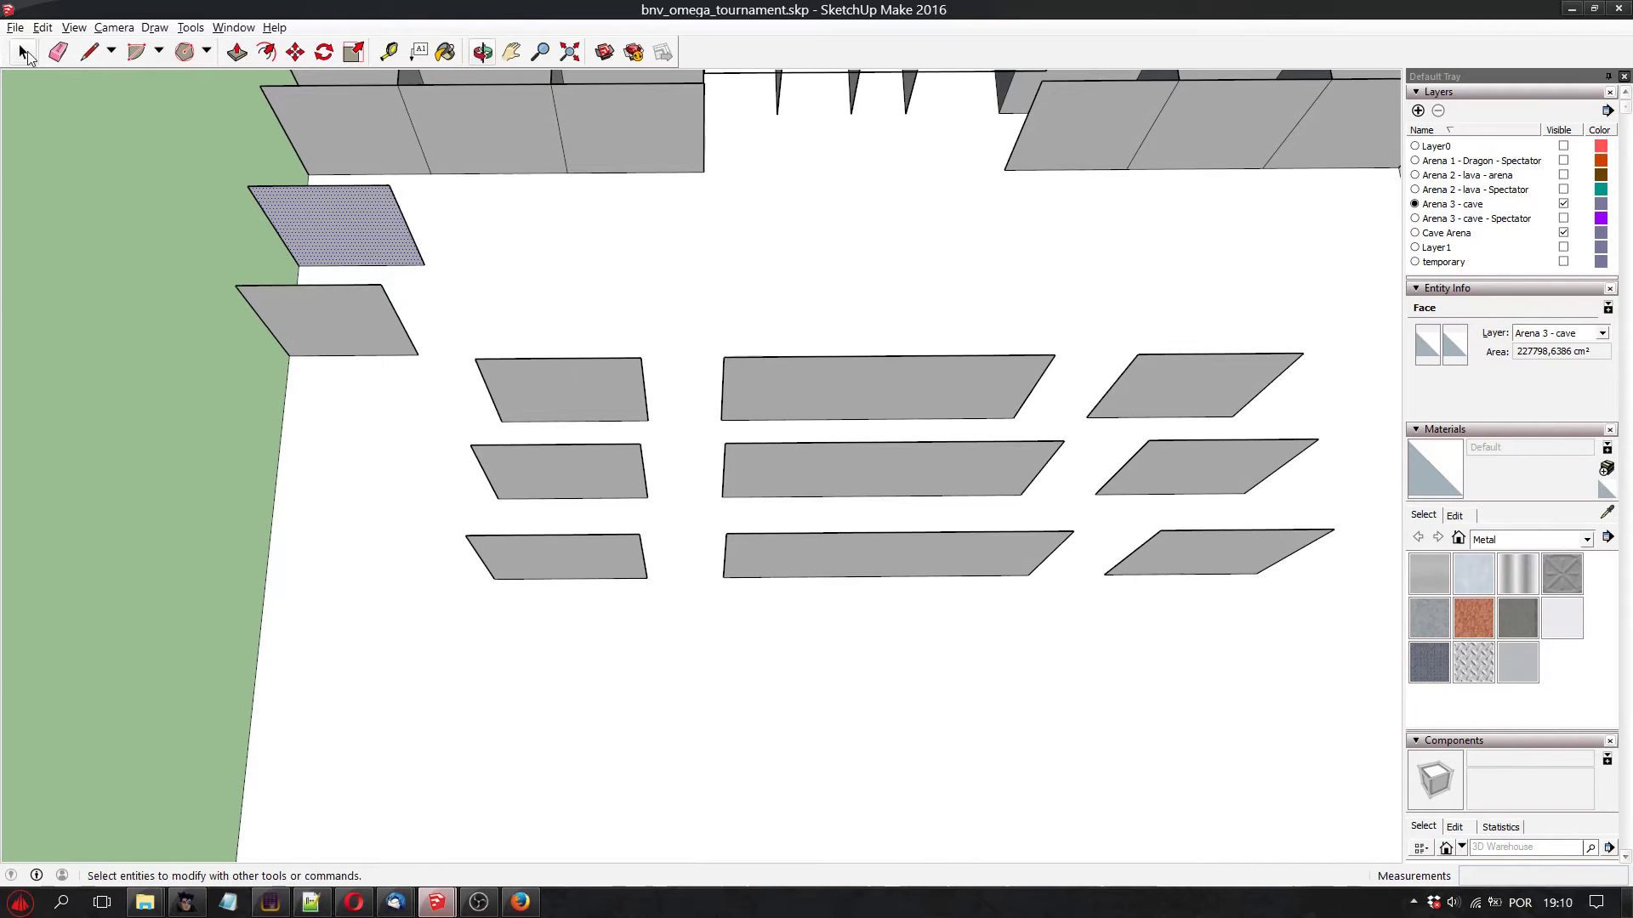
pyautogui.click(295, 52)
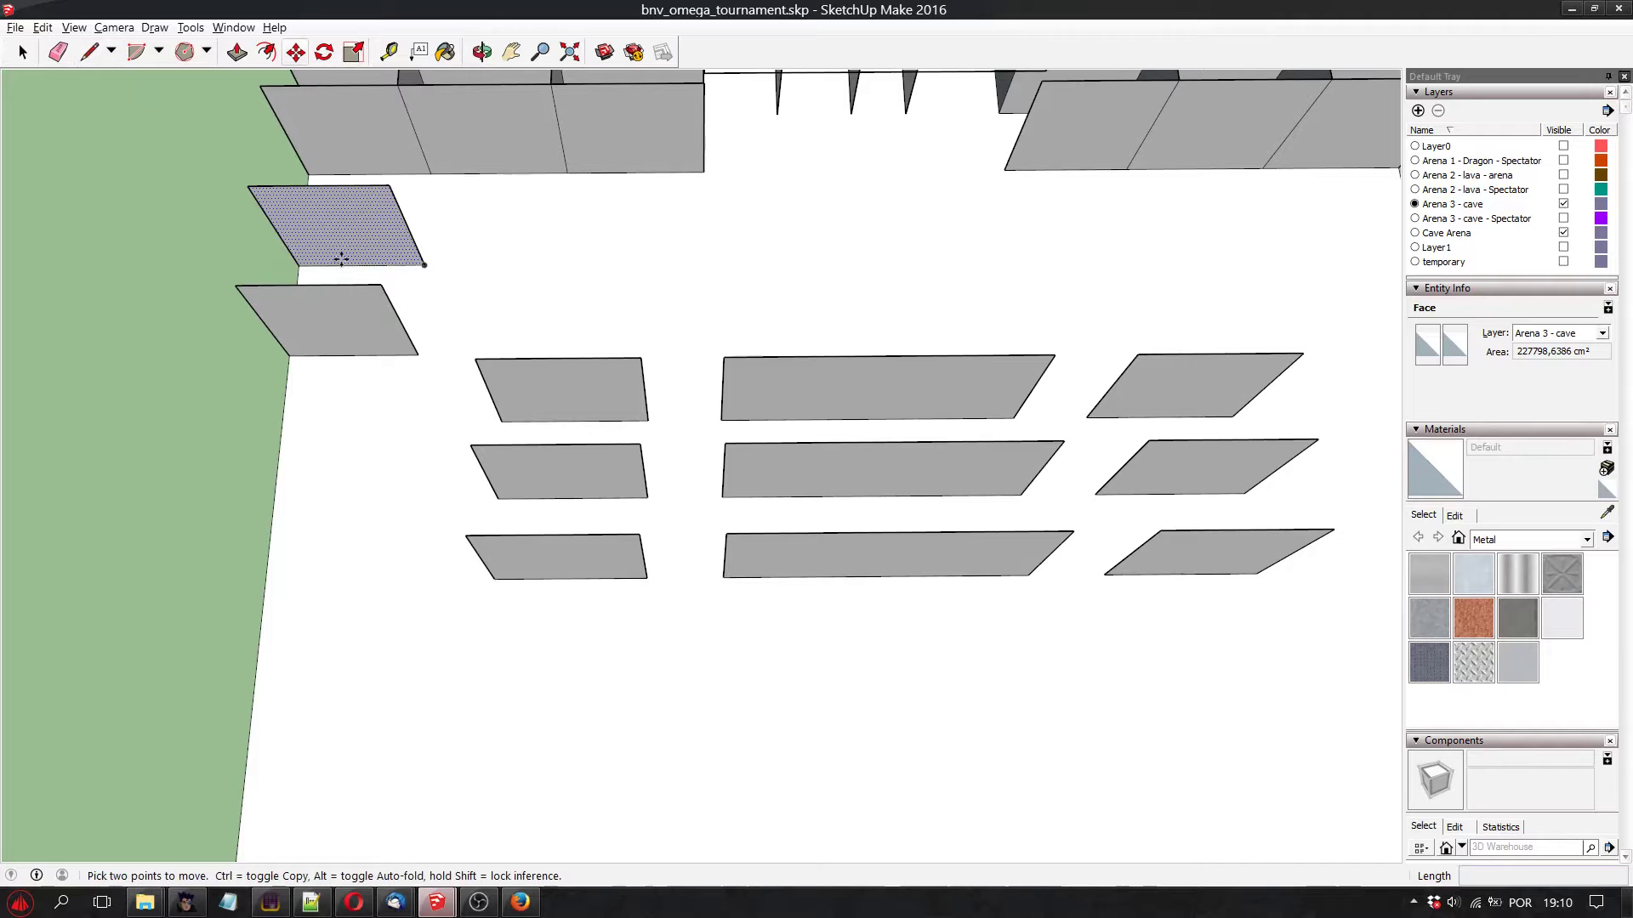
pyautogui.click(297, 269)
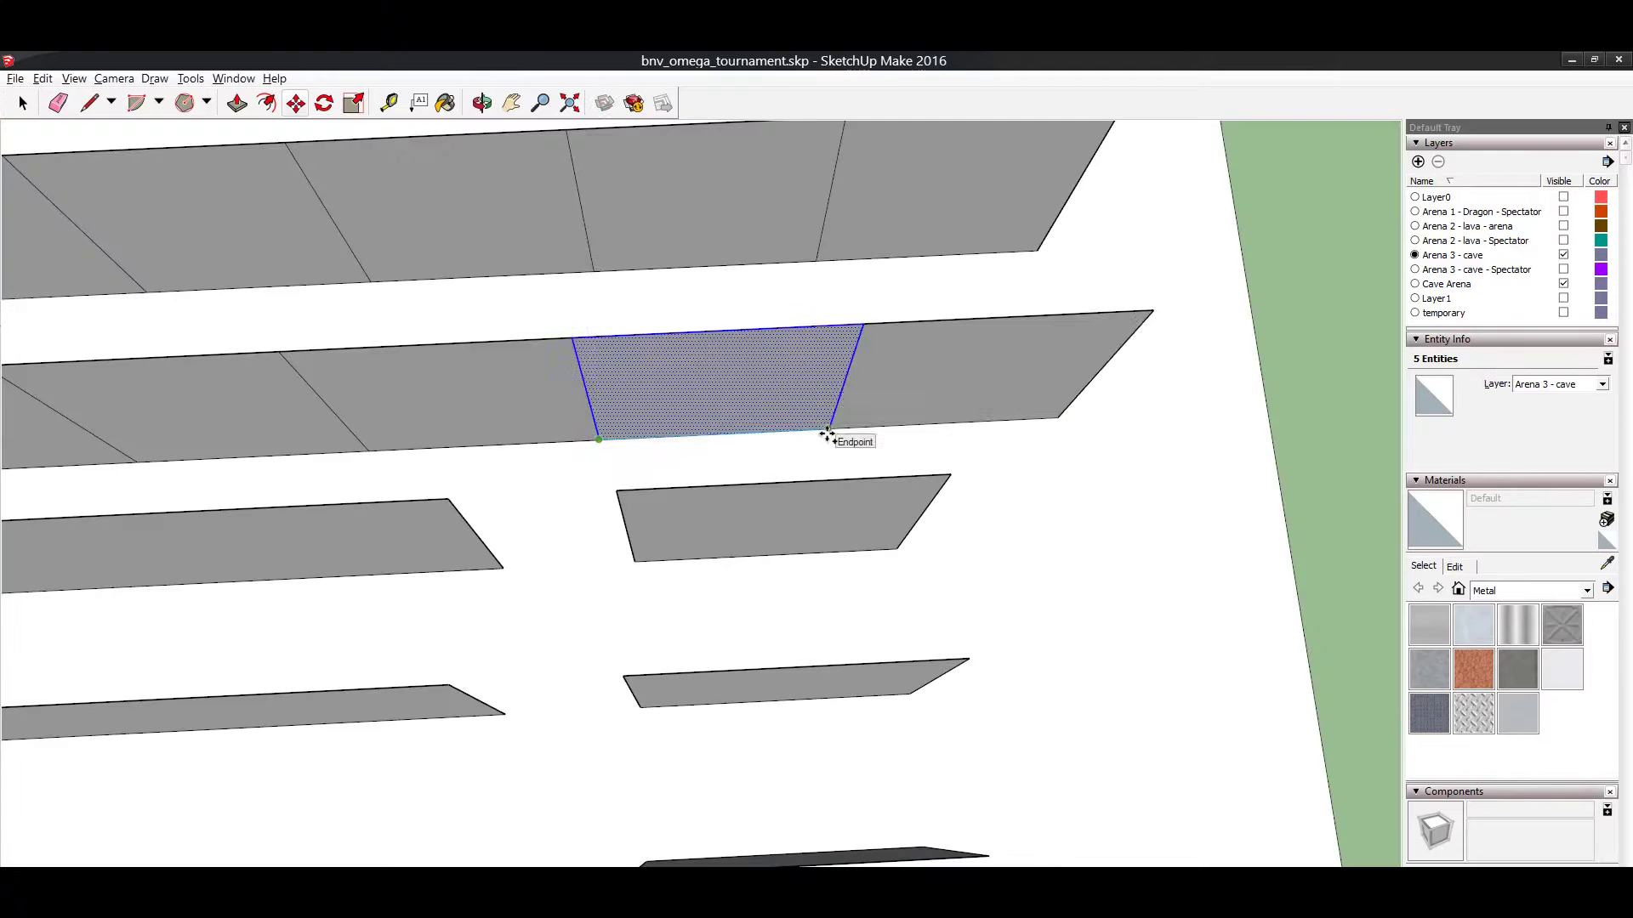
pyautogui.moveTo(827, 433); pyautogui.dragTo(1038, 253)
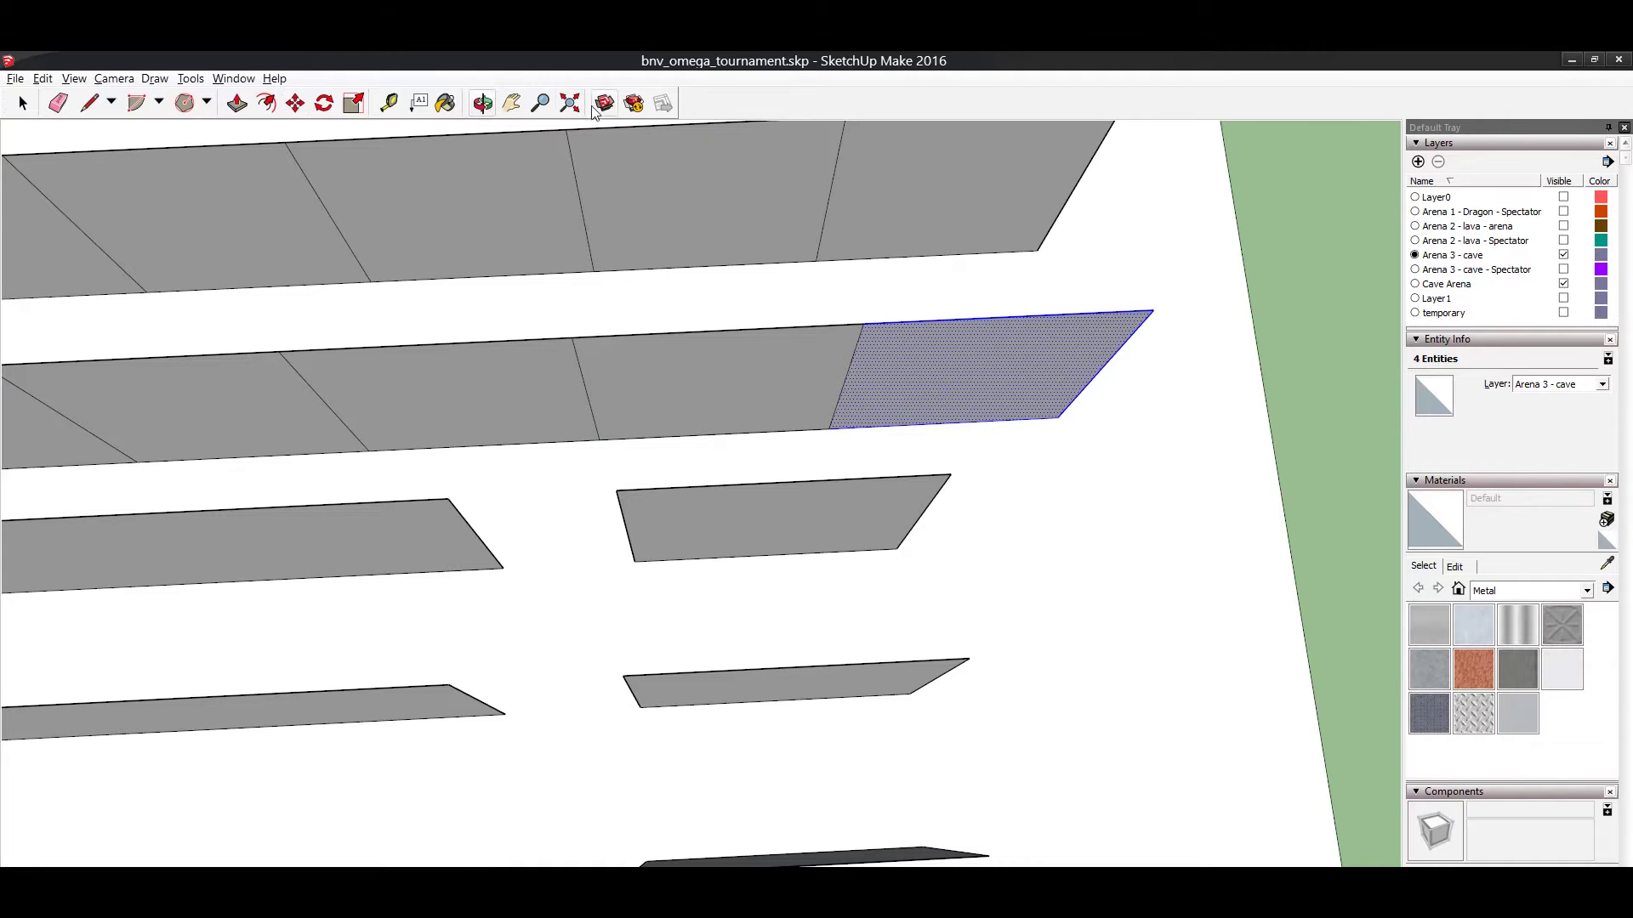
# Draw closing panels with Line to fill the gaps between the ends of both long rows and the floor's edge
pyautogui.click(511, 103)
pyautogui.moveTo(1034, 380); pyautogui.dragTo(492, 434)
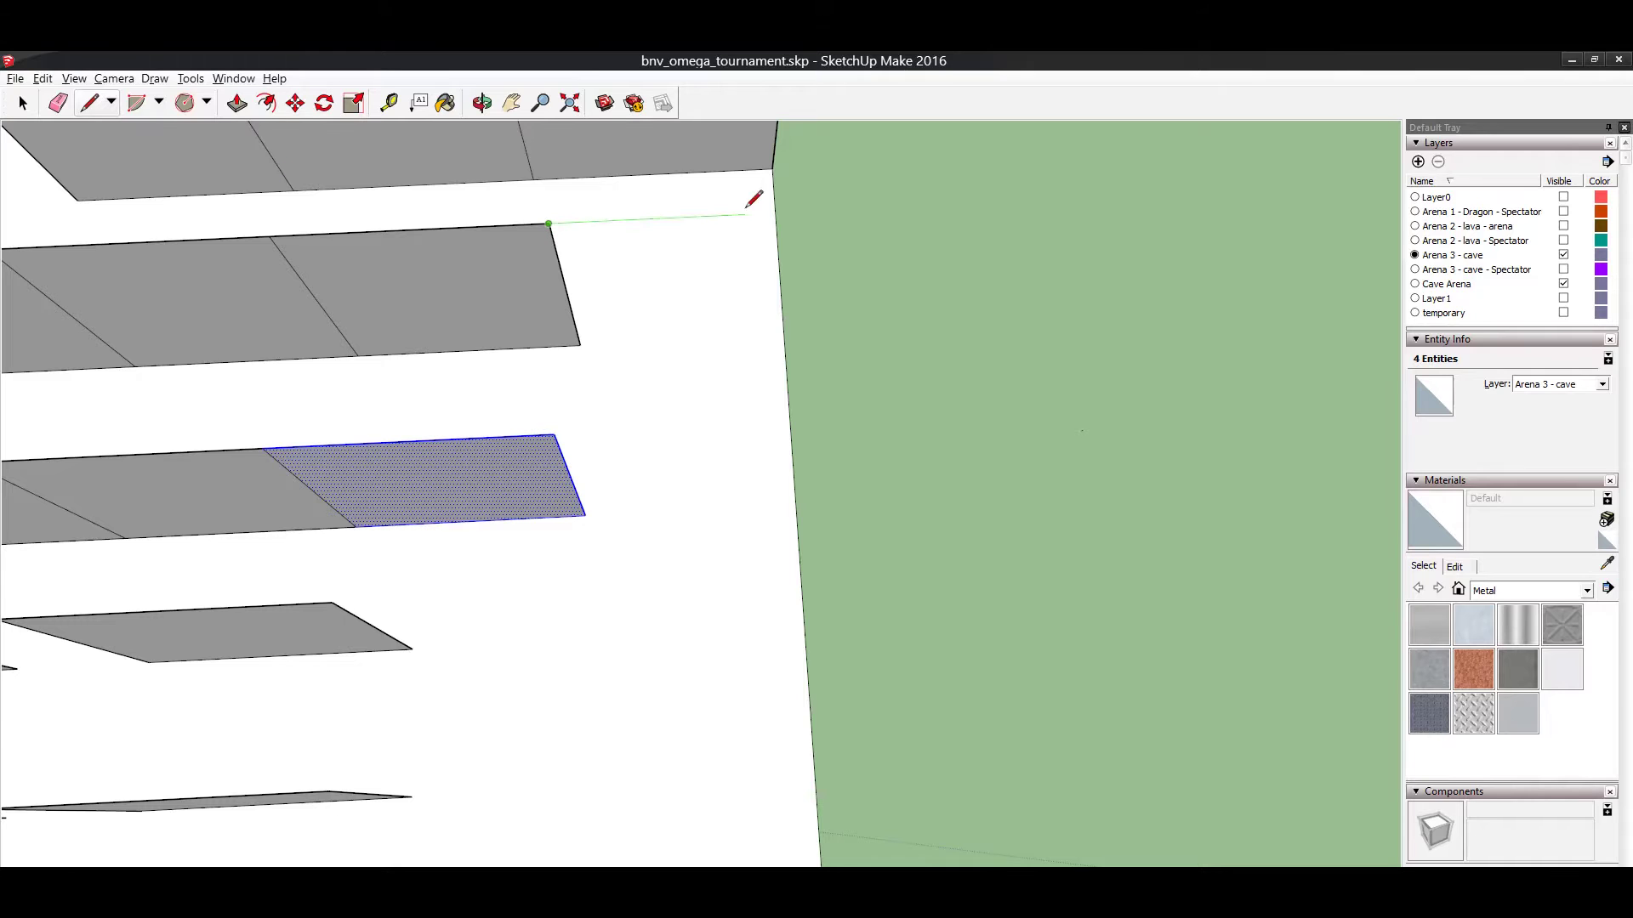
pyautogui.press('shift')
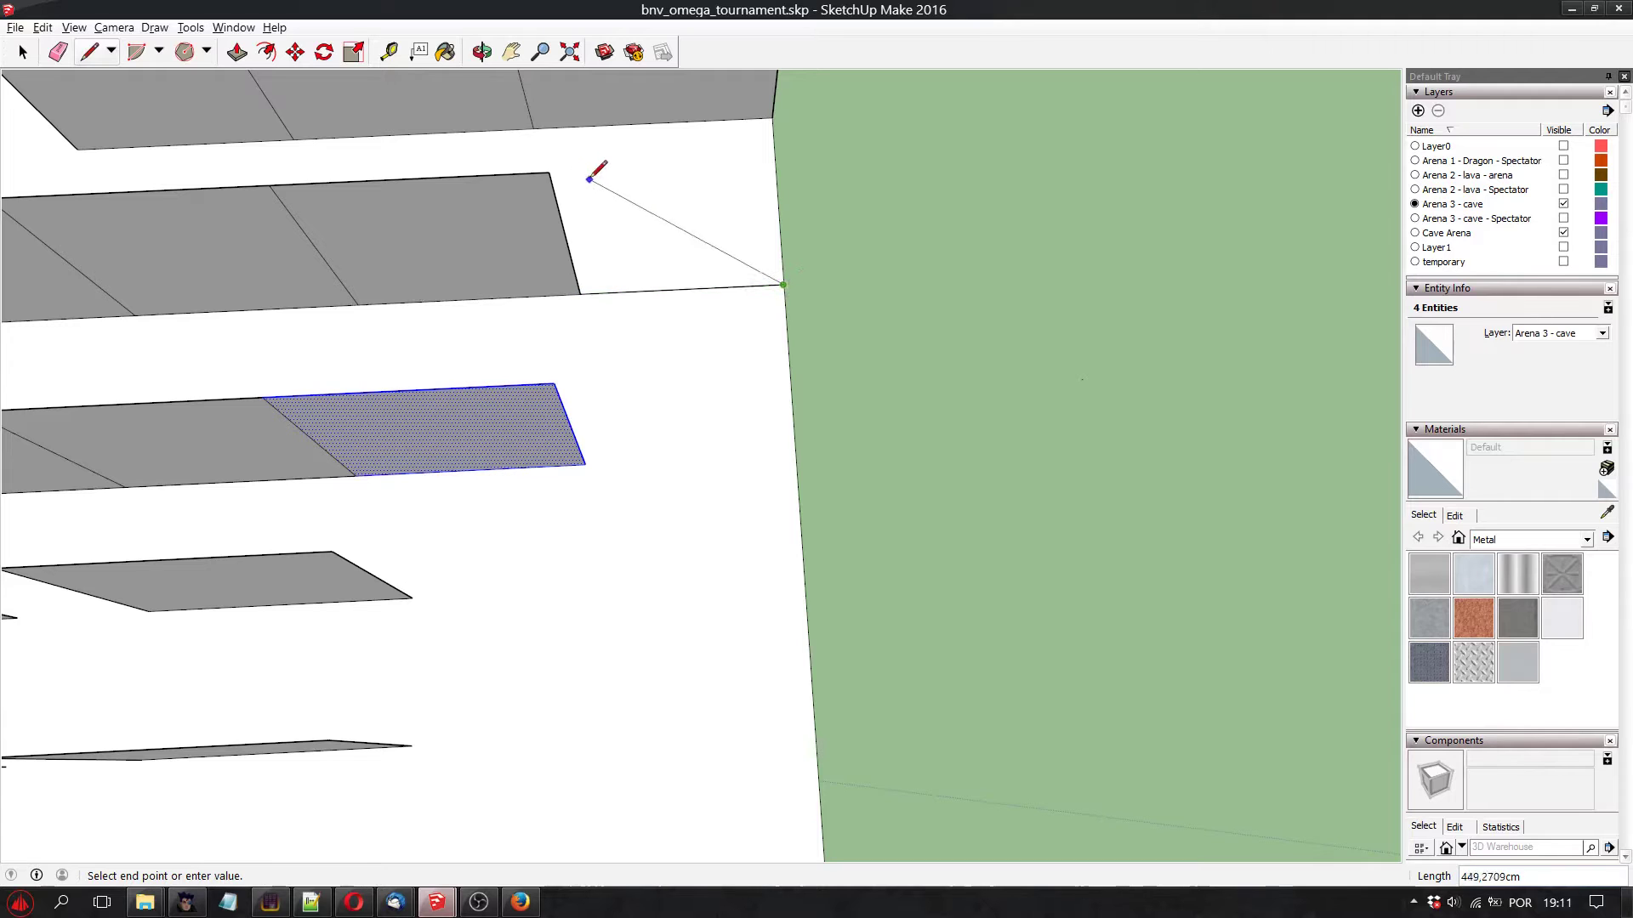
pyautogui.press('Escape')
pyautogui.click(548, 173)
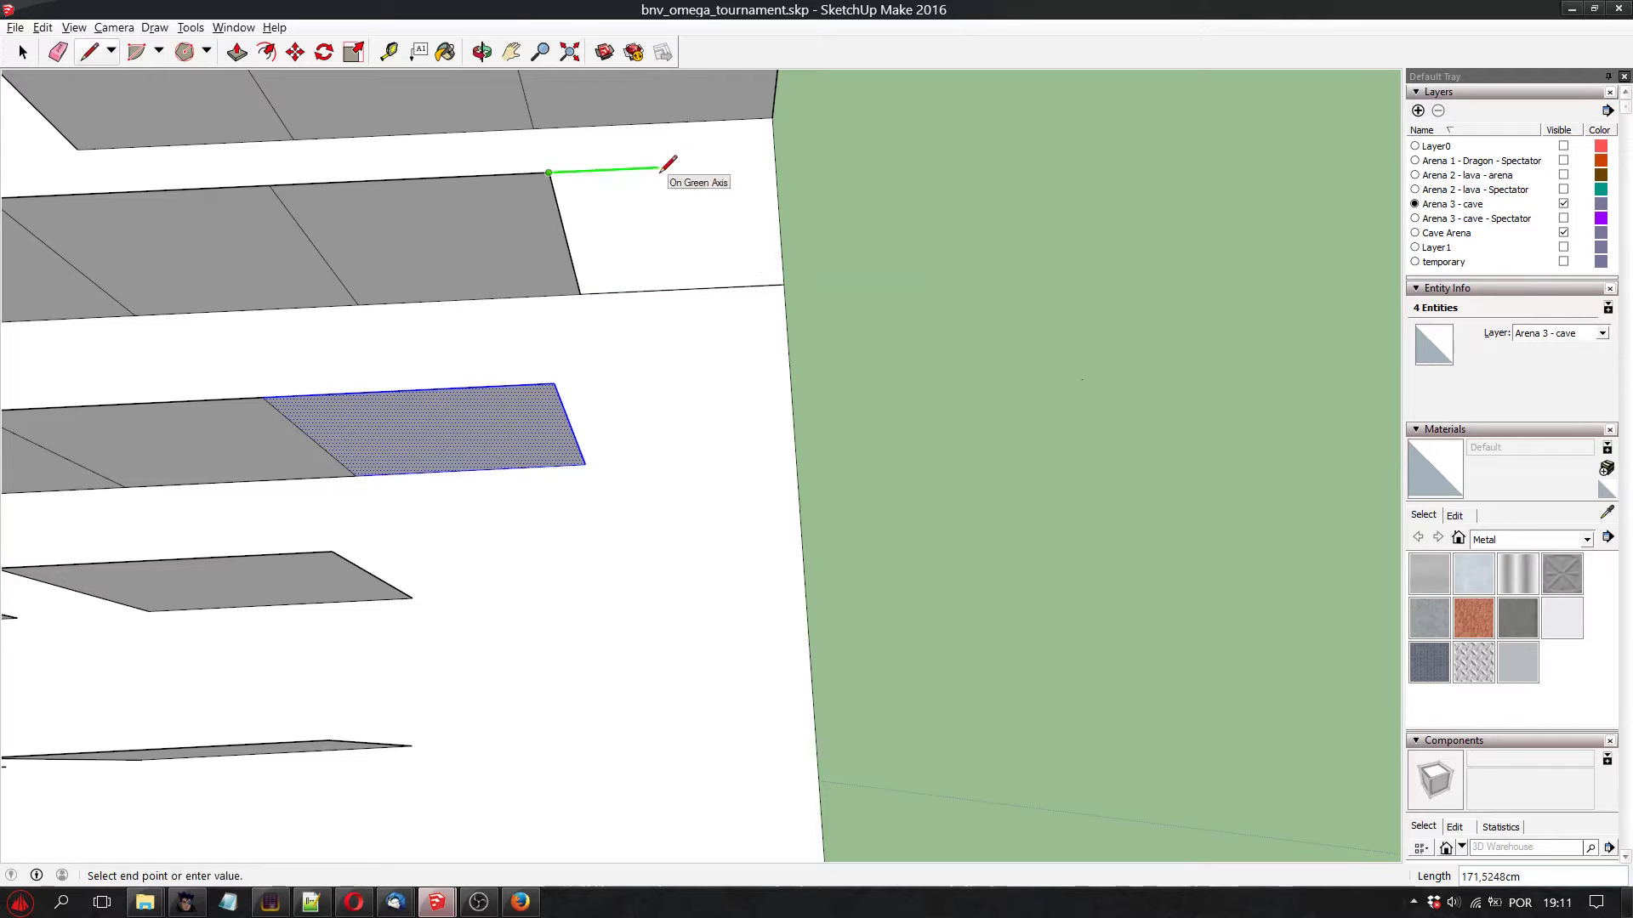
pyautogui.click(783, 283)
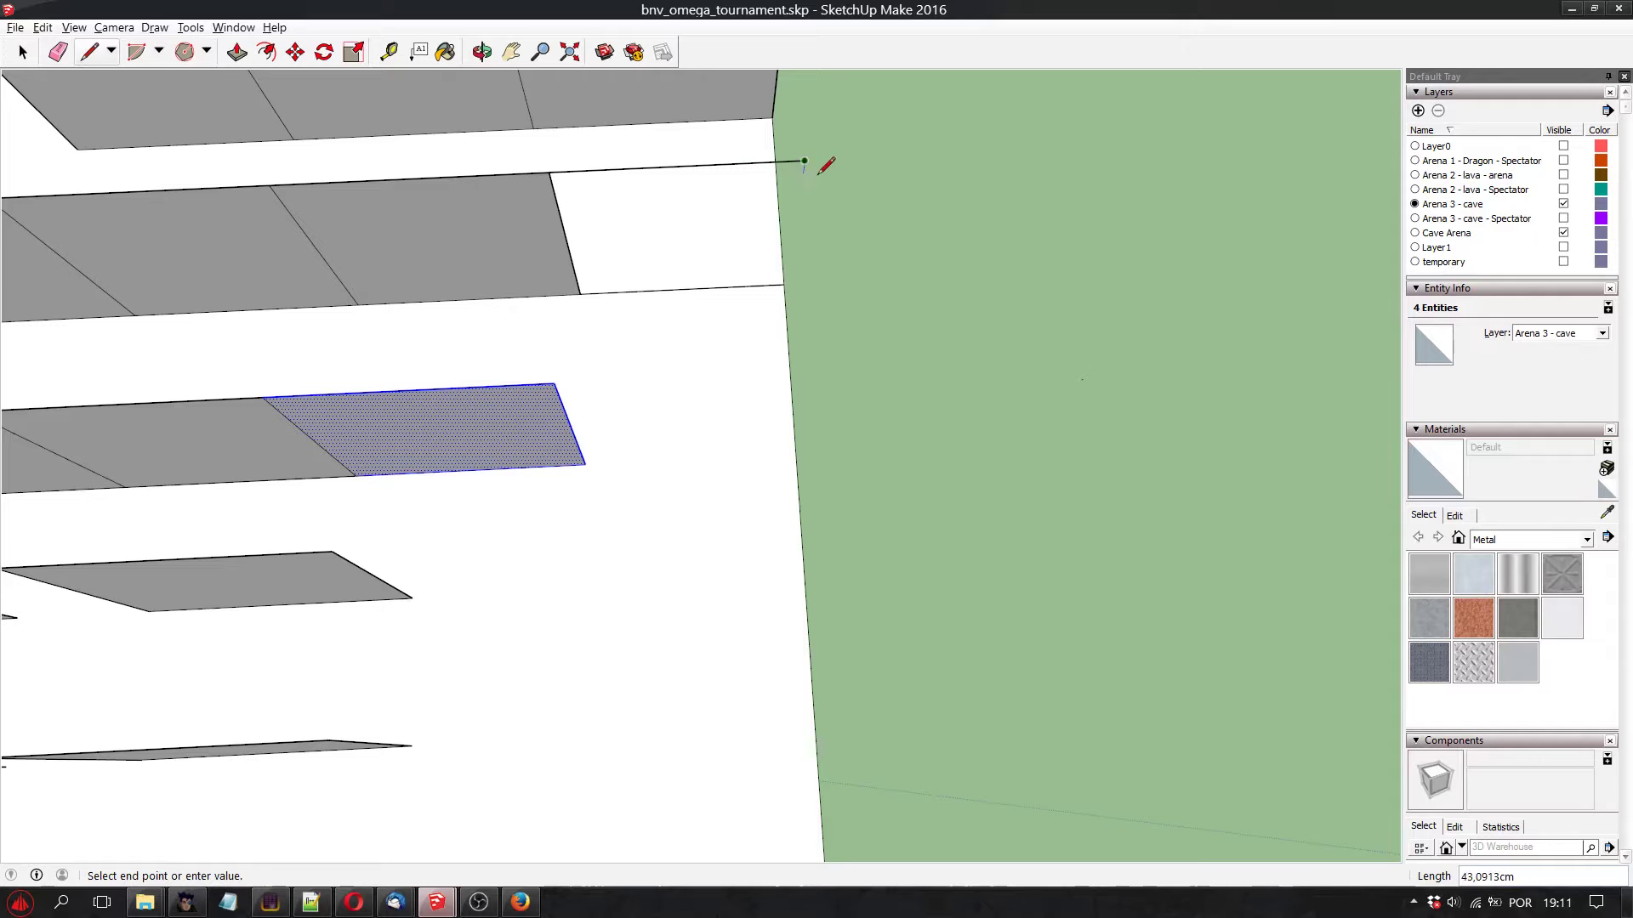
pyautogui.click(784, 286)
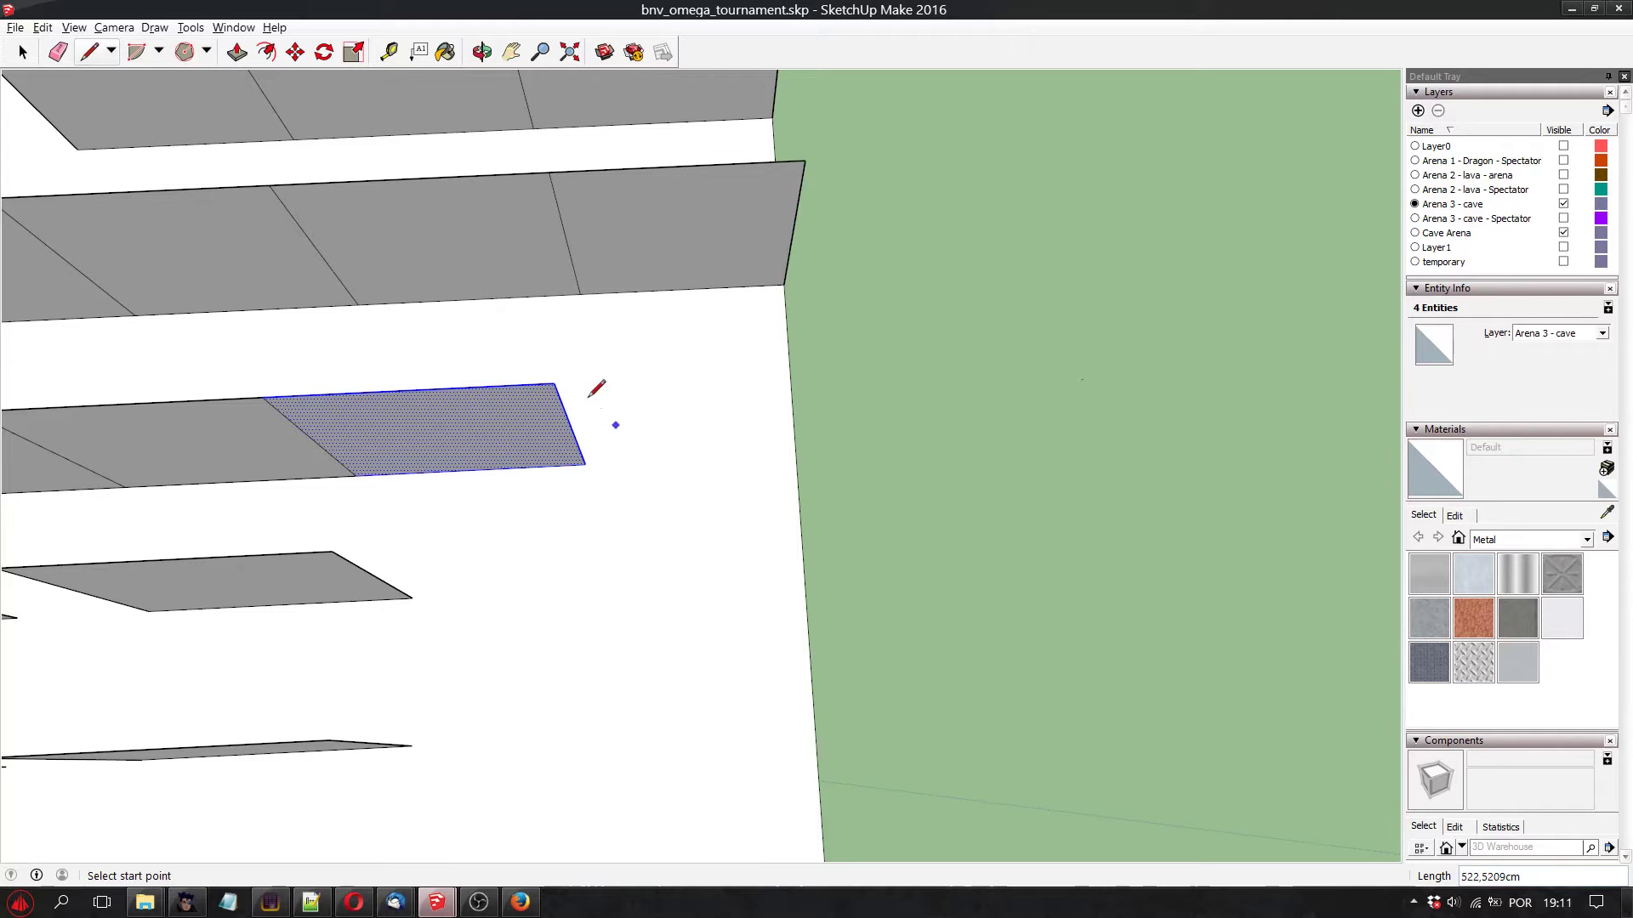
pyautogui.moveTo(561, 374); pyautogui.dragTo(470, 605, button='middle')
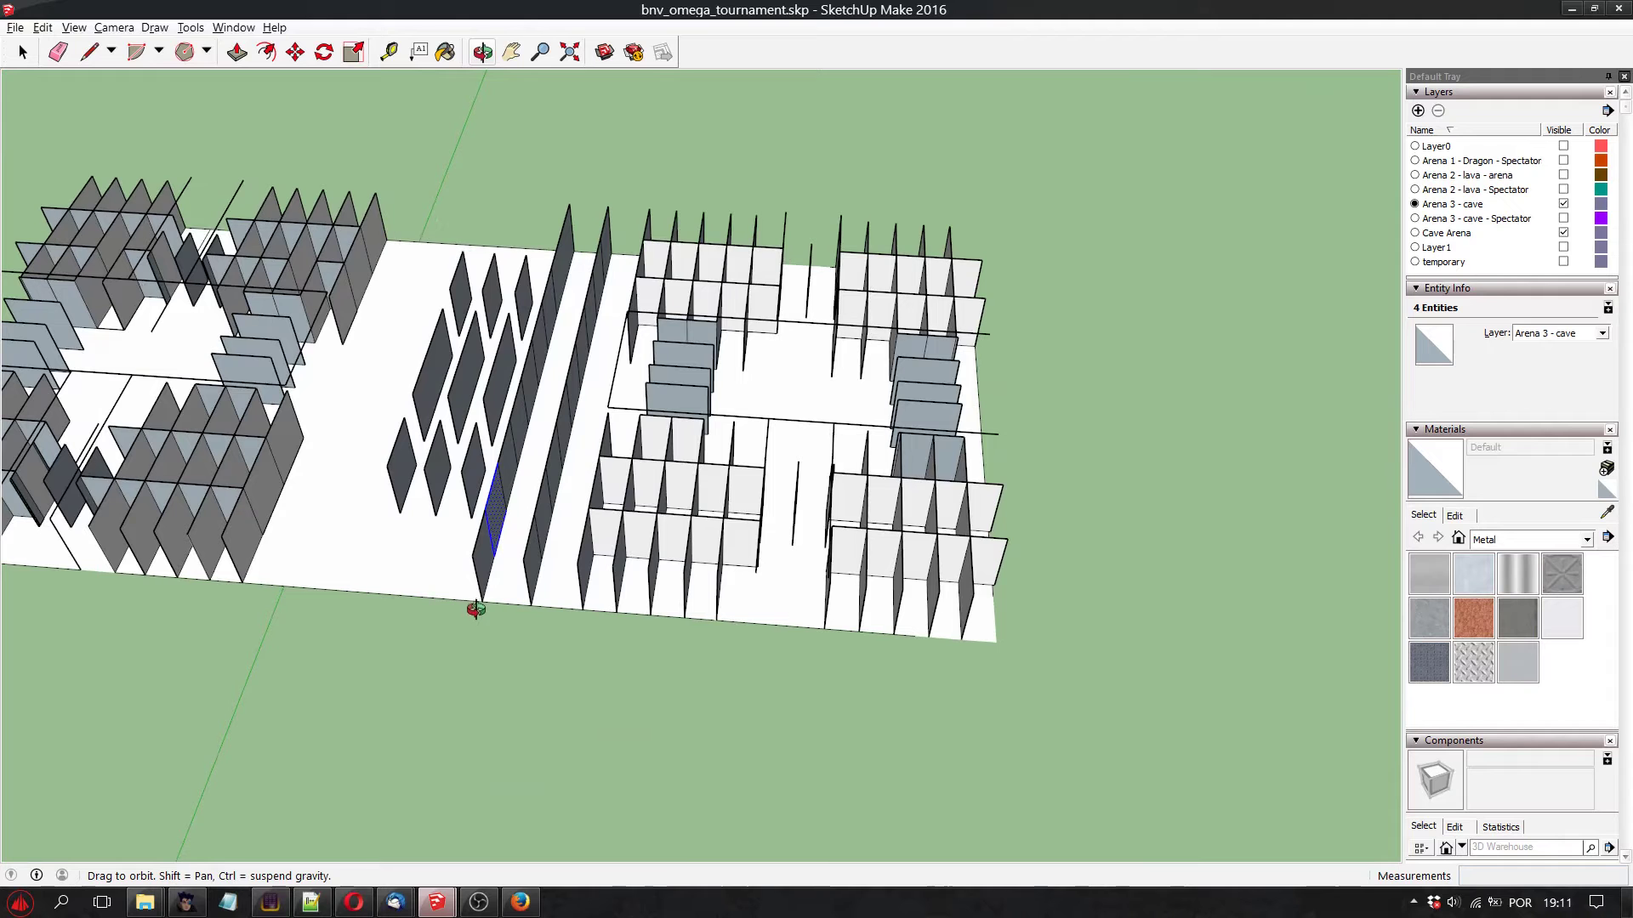
pyautogui.moveTo(637, 568); pyautogui.dragTo(597, 481, button='middle')
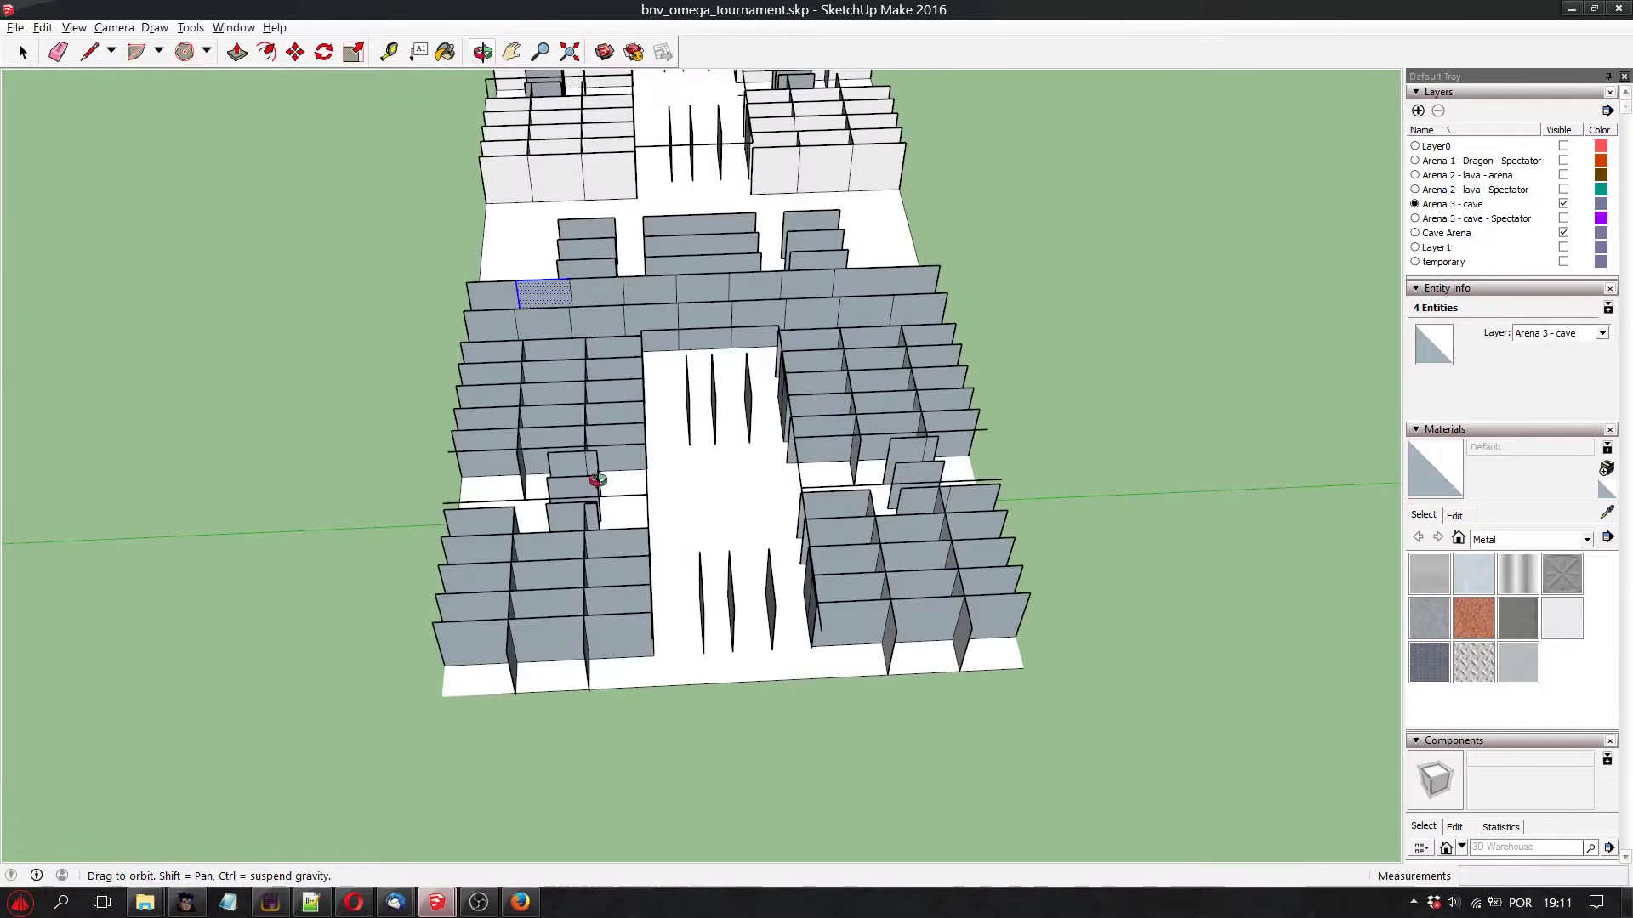
pyautogui.click(511, 52)
pyautogui.moveTo(754, 383); pyautogui.dragTo(763, 578)
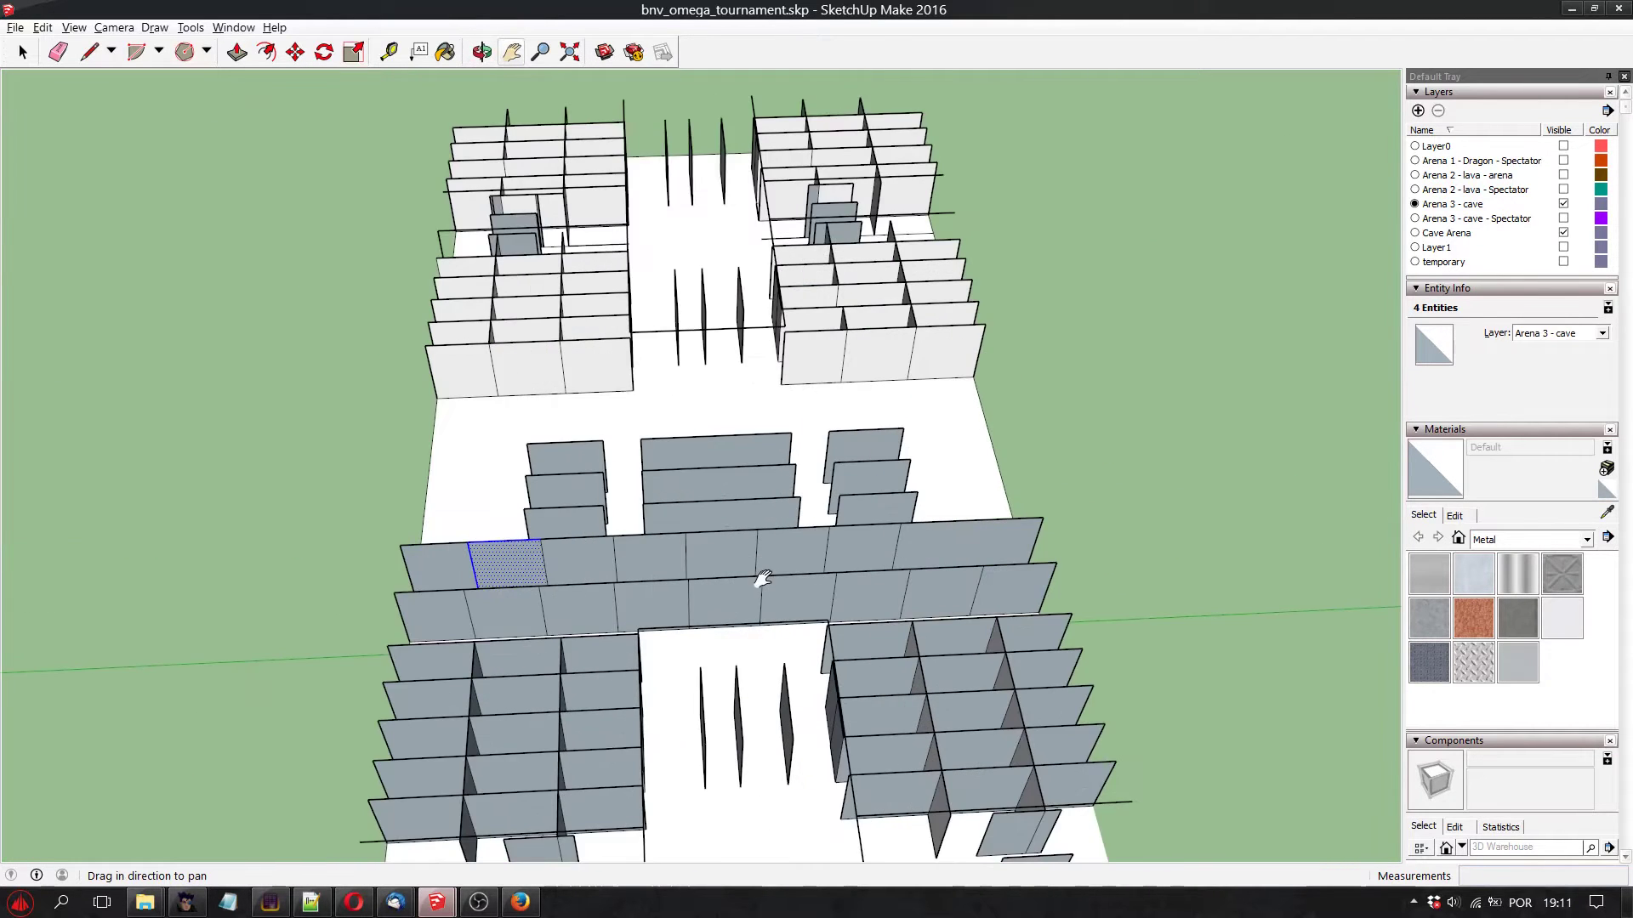
pyautogui.scroll(2, 685, 568)
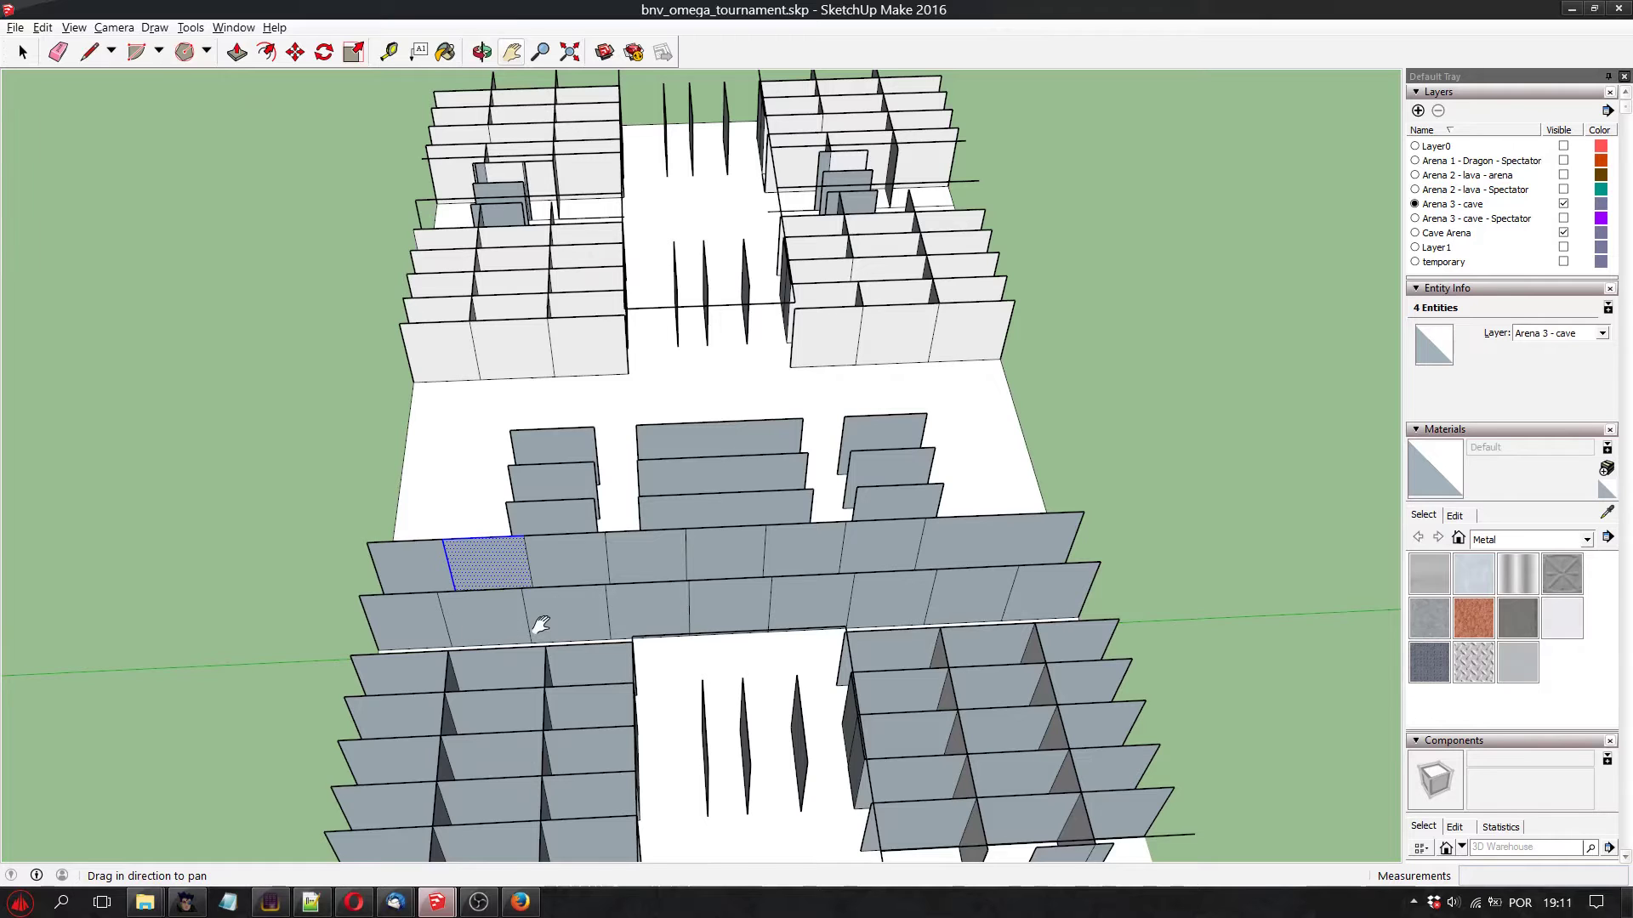
pyautogui.moveTo(541, 625); pyautogui.dragTo(541, 693)
pyautogui.click(89, 52)
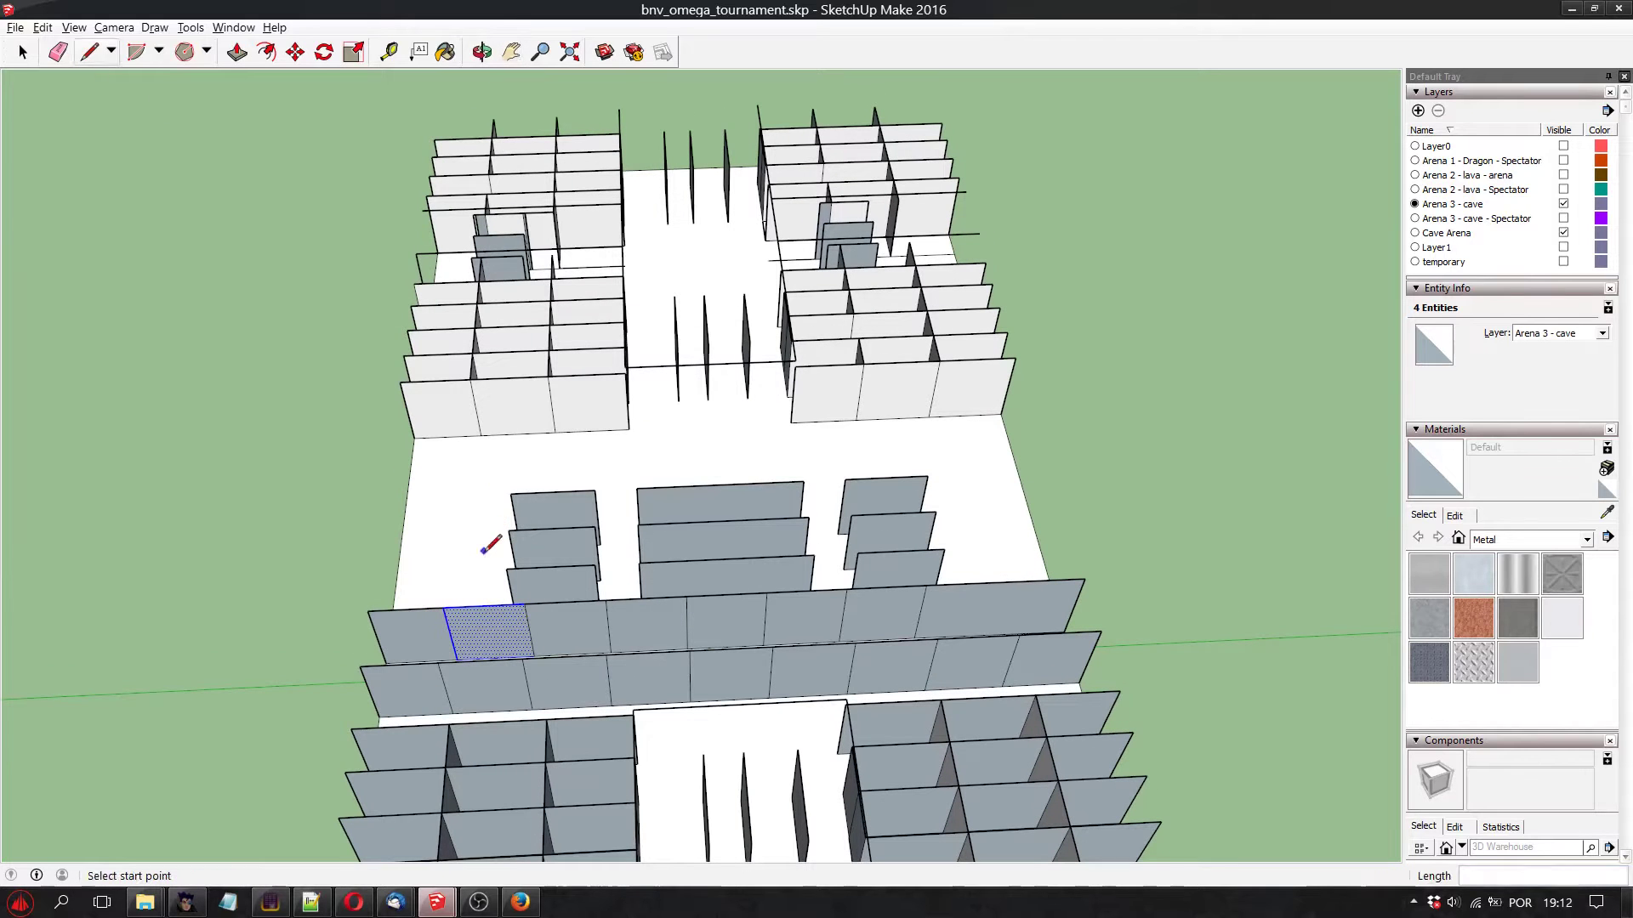
pyautogui.click(443, 609)
pyautogui.scroll(3, 443, 625)
pyautogui.keyDown('shift'); pyautogui.moveTo(443, 625); pyautogui.dragTo(492, 263, button='middle'); pyautogui.keyUp('shift')
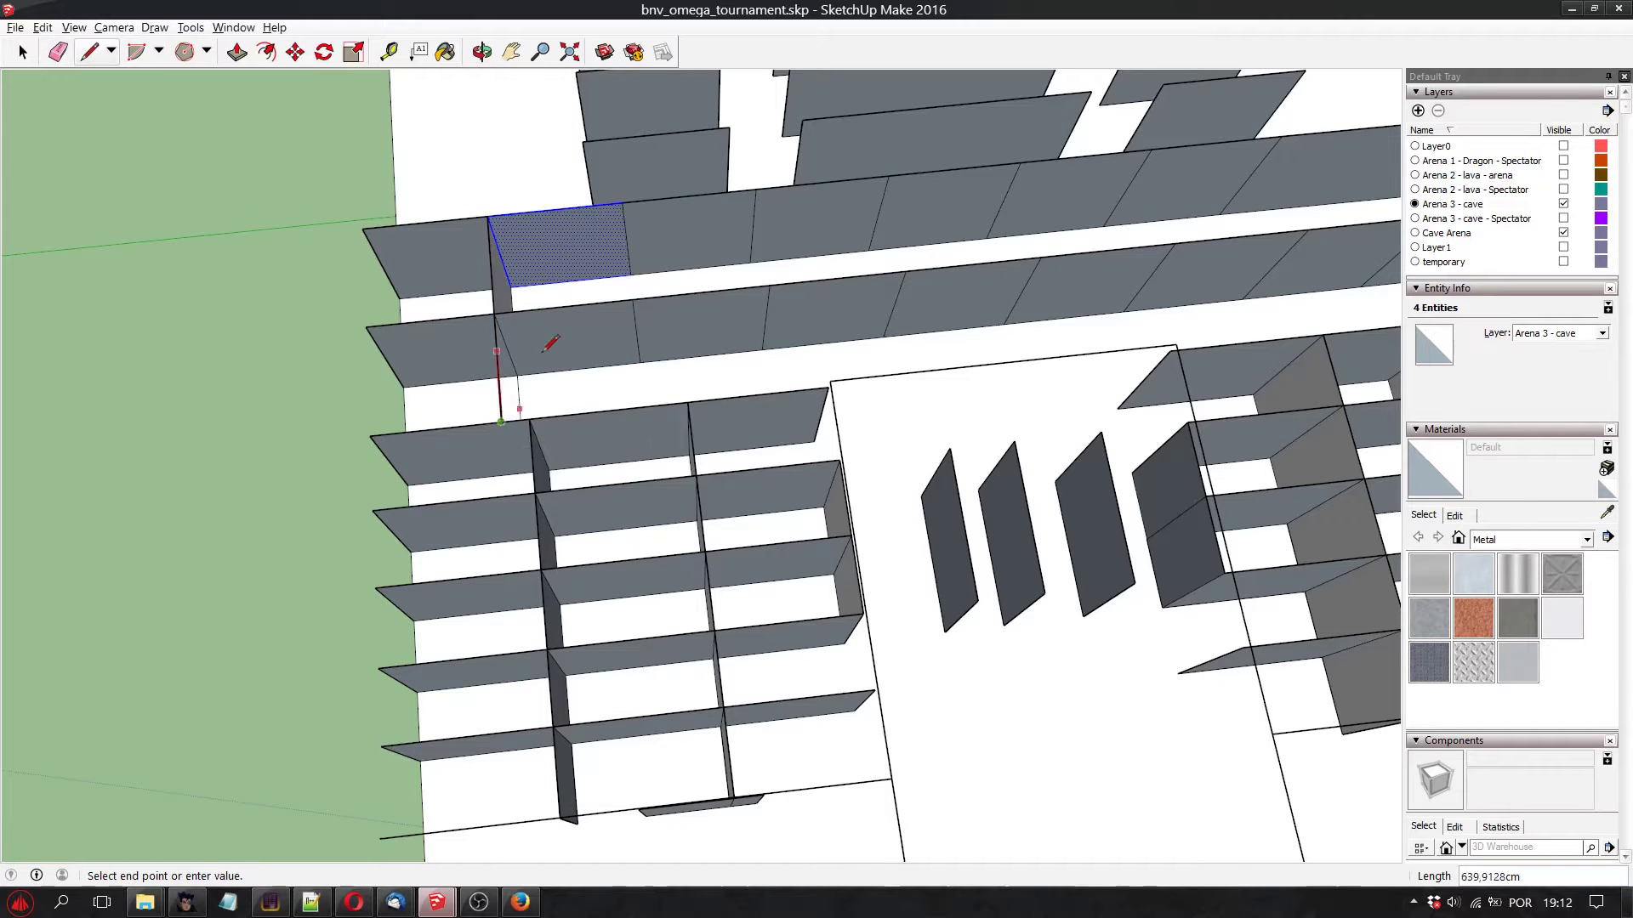
pyautogui.press('Escape')
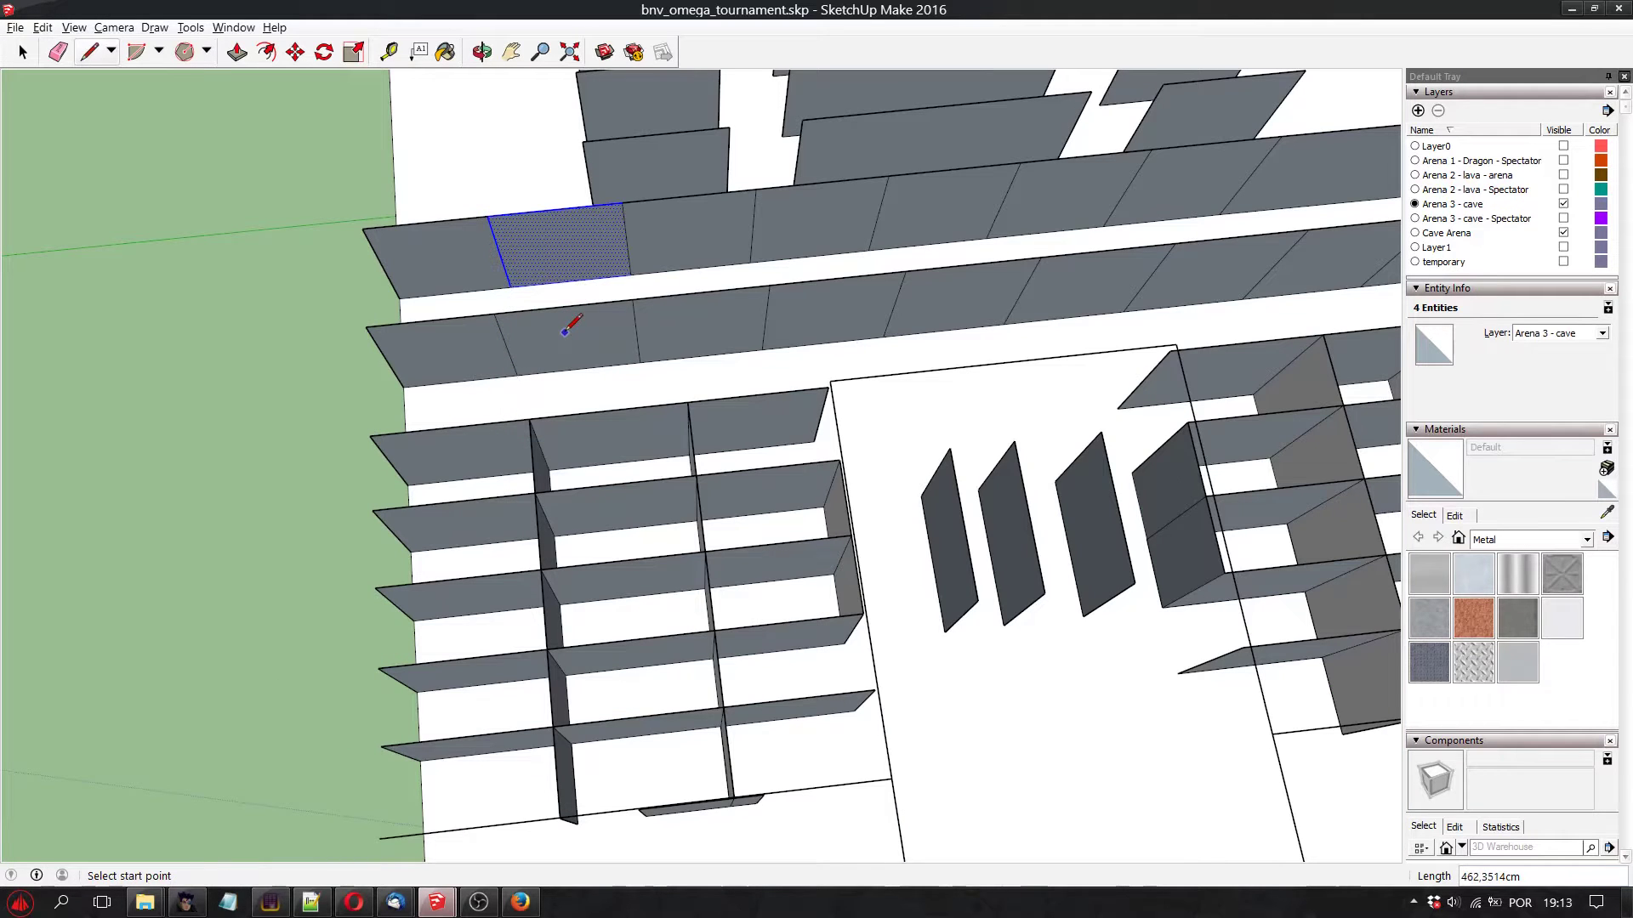
# Draw crosswise partition edges about 345 cm long between the two long panel rows, along the floor and across the tops
pyautogui.click(482, 51)
pyautogui.moveTo(702, 208); pyautogui.dragTo(627, 301)
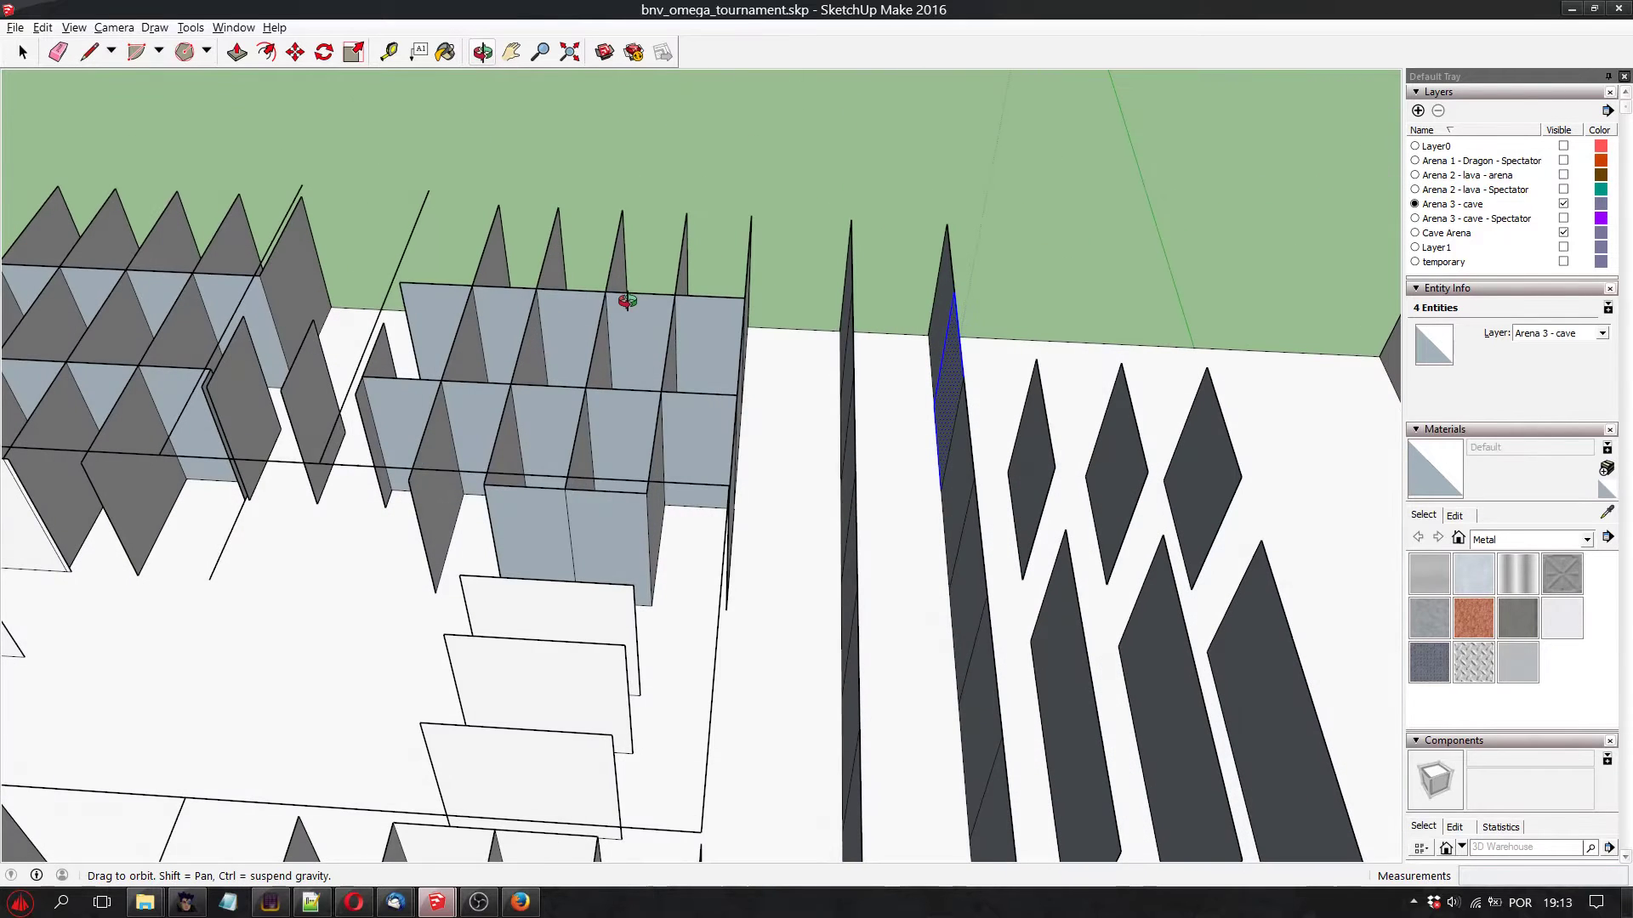
pyautogui.press('l')
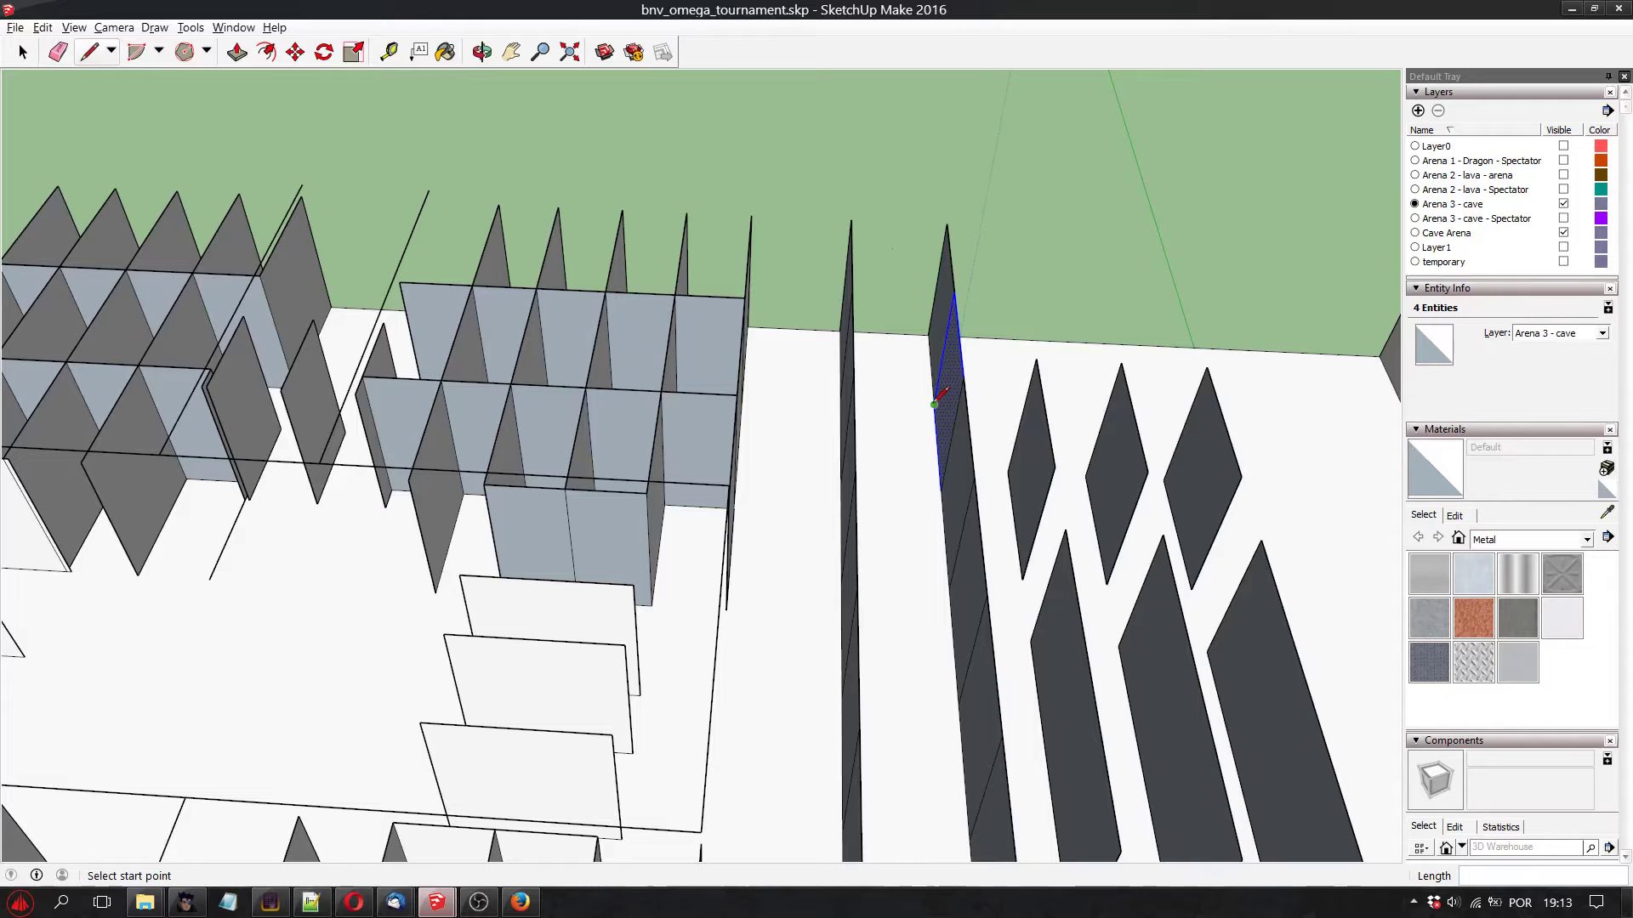
pyautogui.click(936, 403)
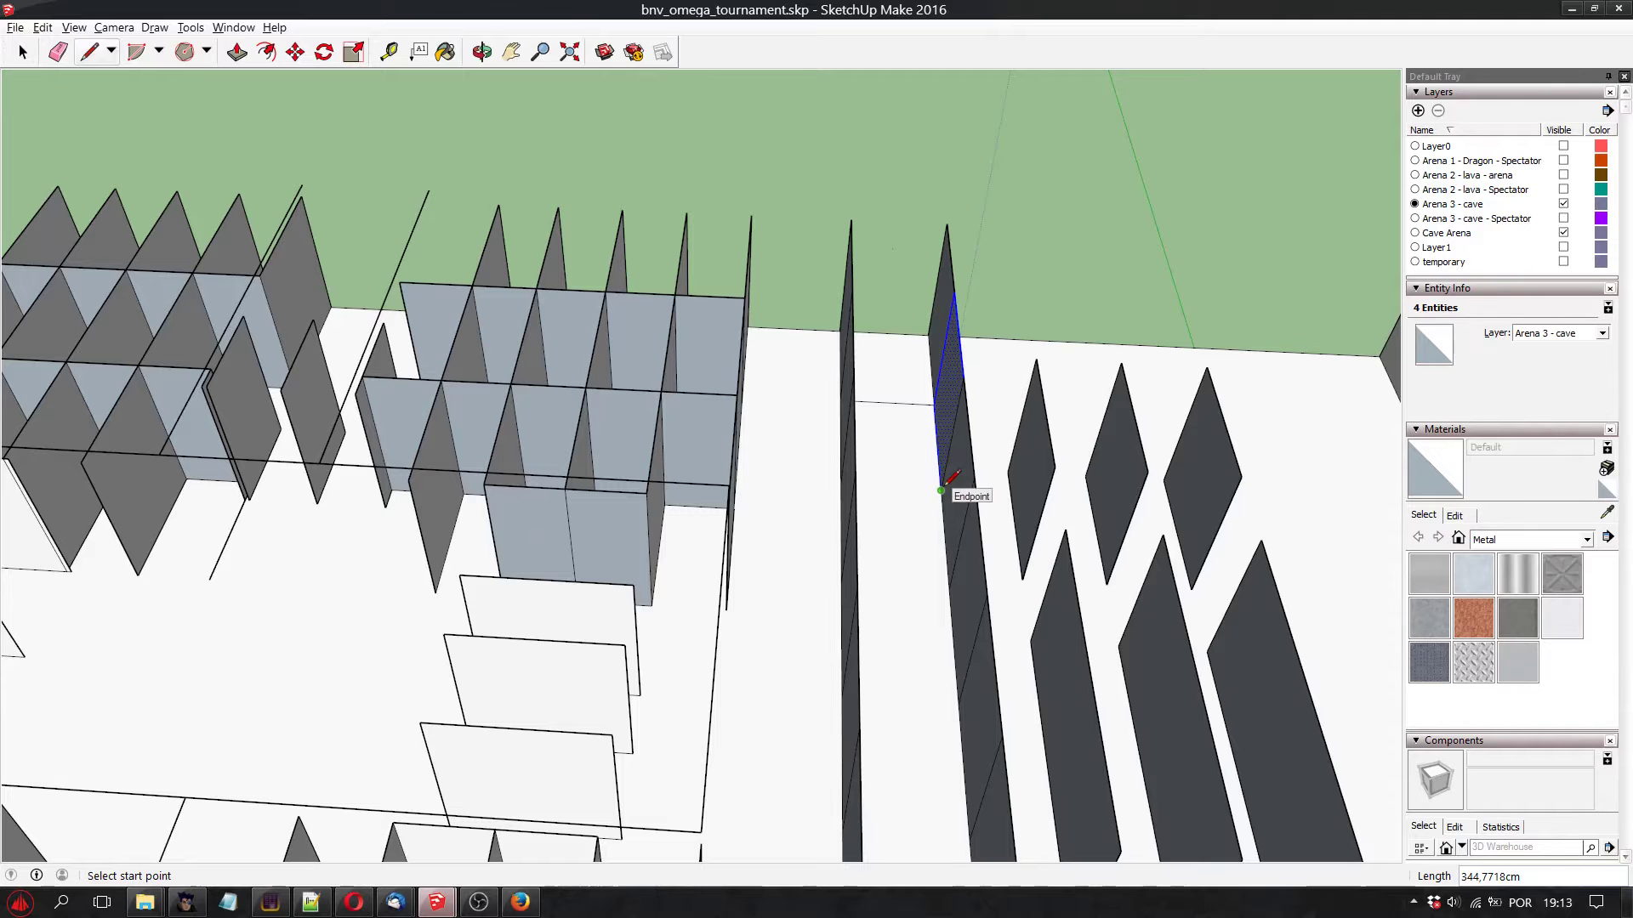
pyautogui.click(841, 484)
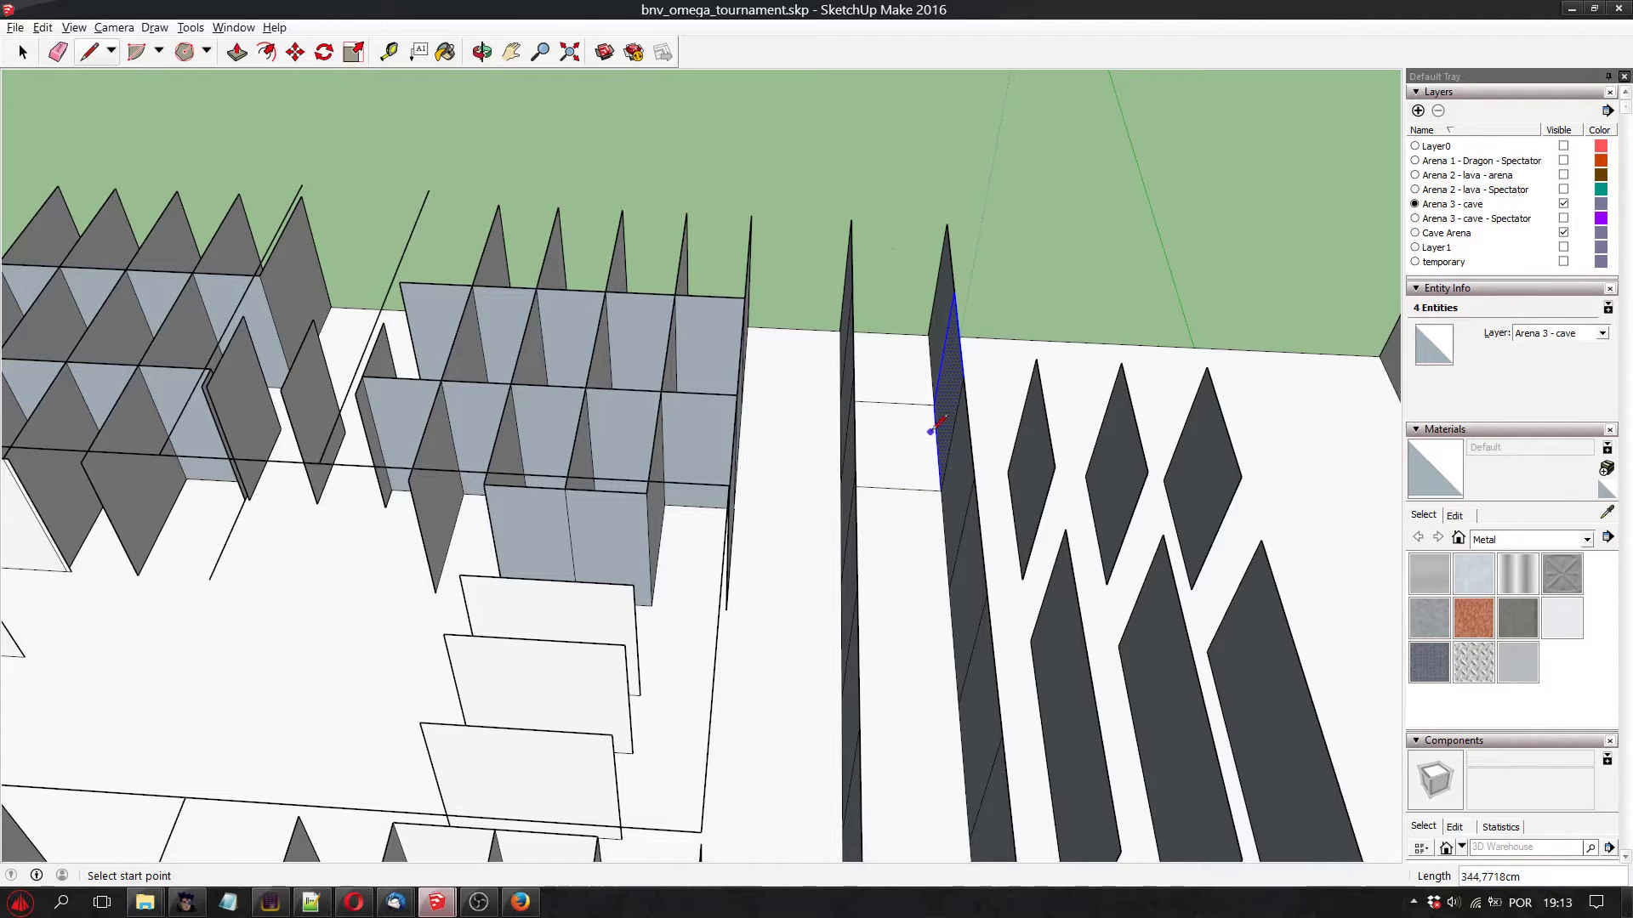
pyautogui.click(954, 292)
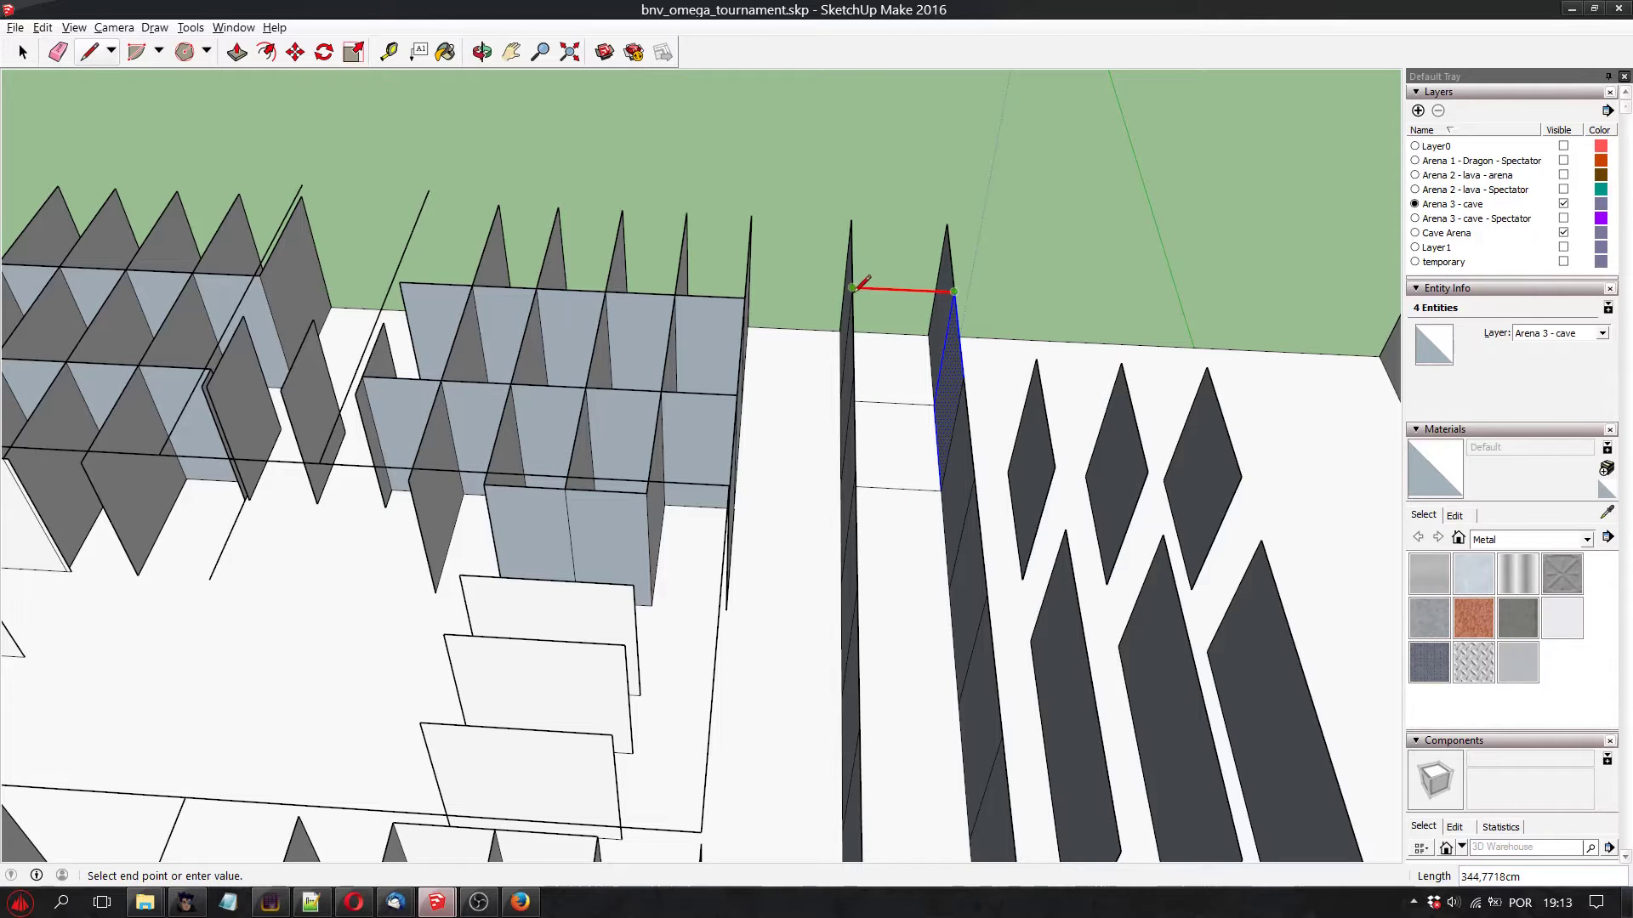
pyautogui.click(853, 288)
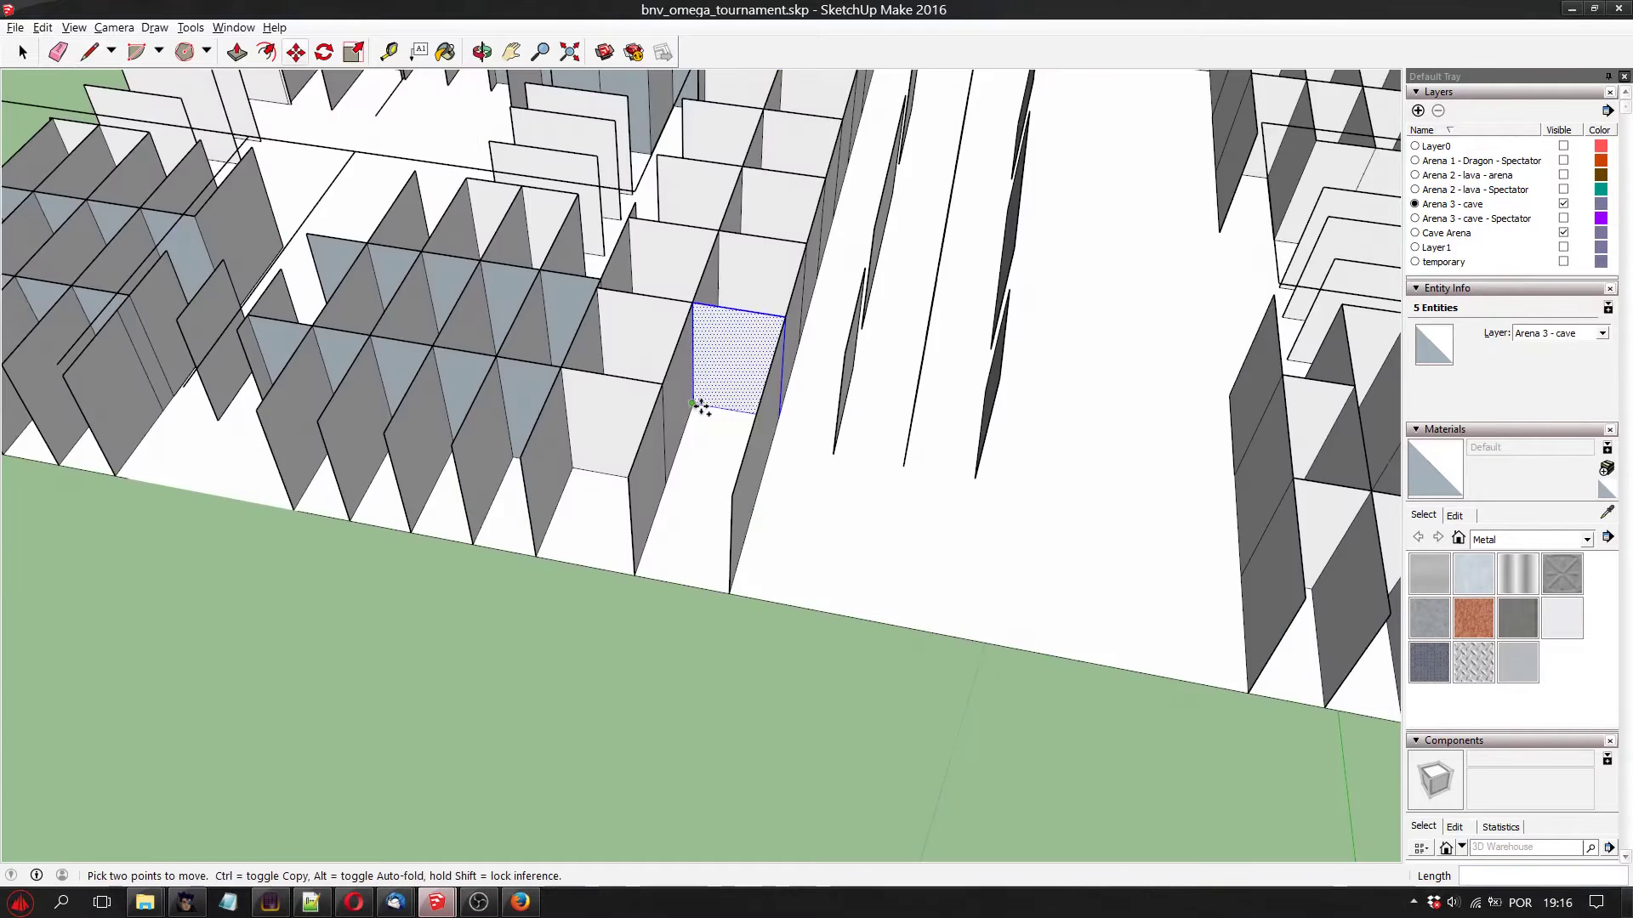
# Copy the last crosswise partition between the long rows one bay toward the floor's edge, about 436 cm
pyautogui.press('ctrl')
pyautogui.click(692, 403)
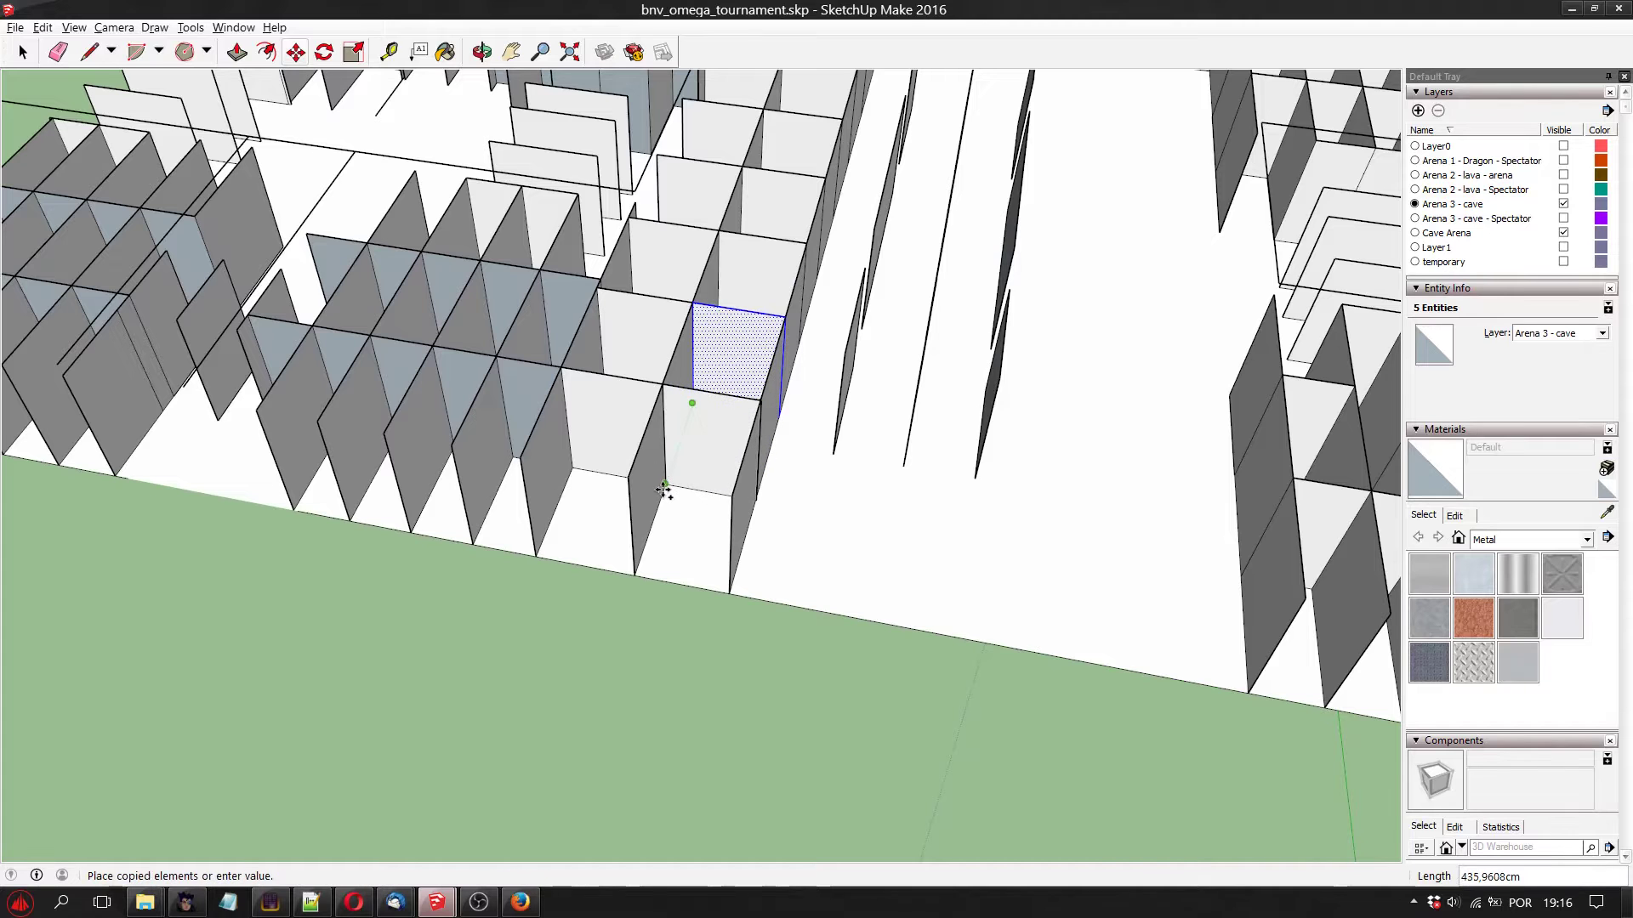
pyautogui.click(663, 490)
pyautogui.press('o')
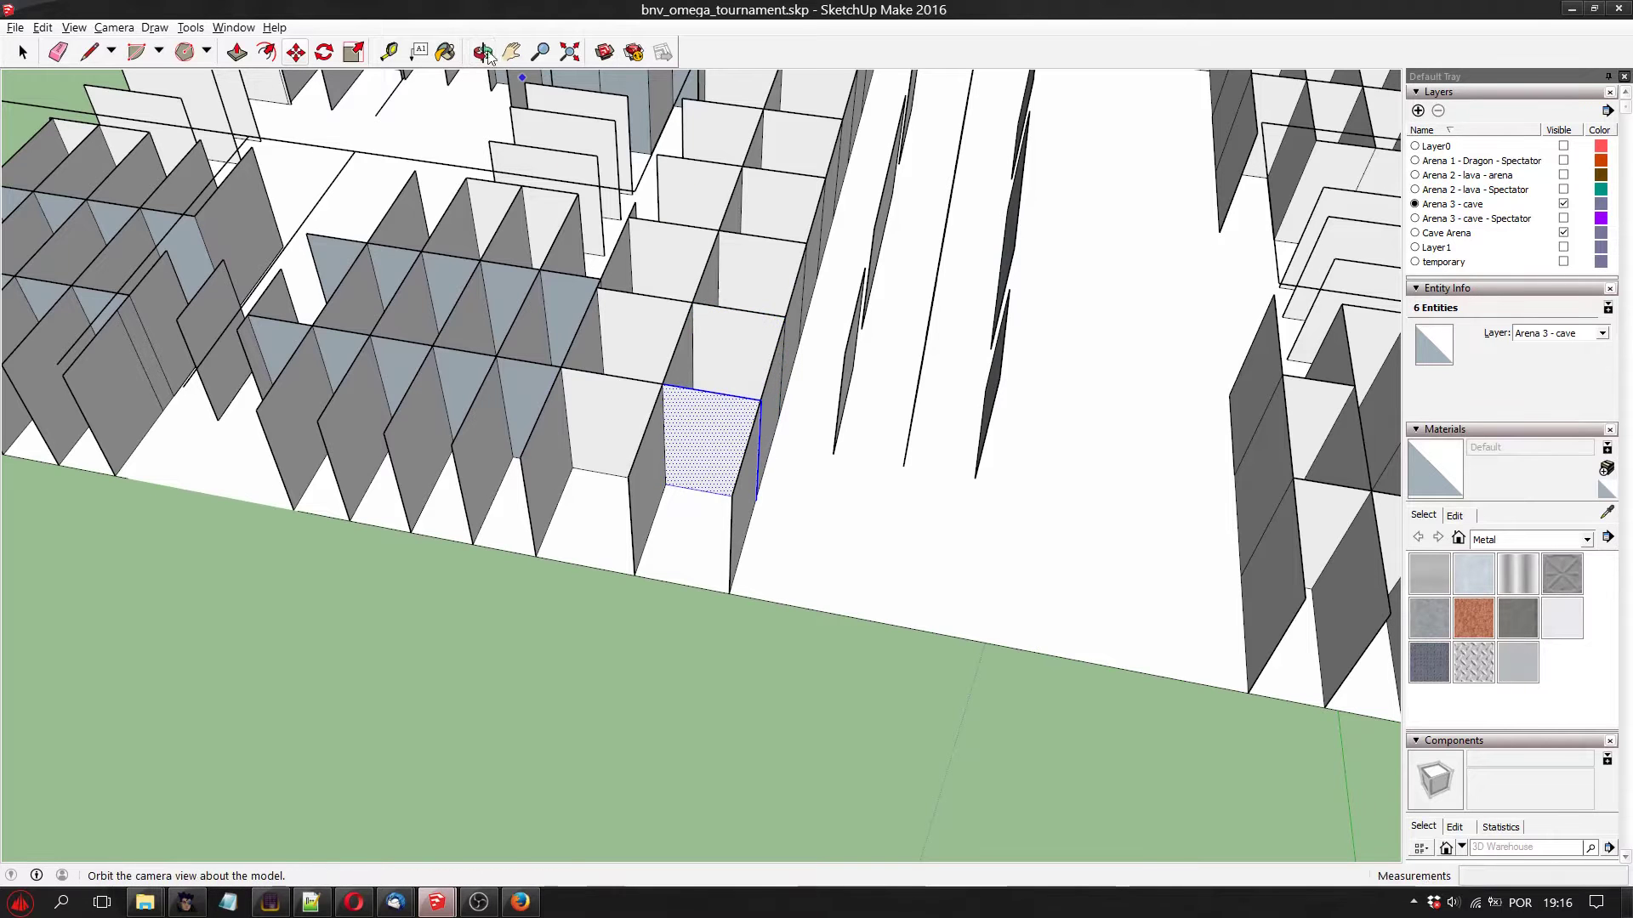
pyautogui.moveTo(675, 478); pyautogui.dragTo(750, 180)
pyautogui.click(511, 51)
pyautogui.moveTo(612, 140); pyautogui.dragTo(593, 337)
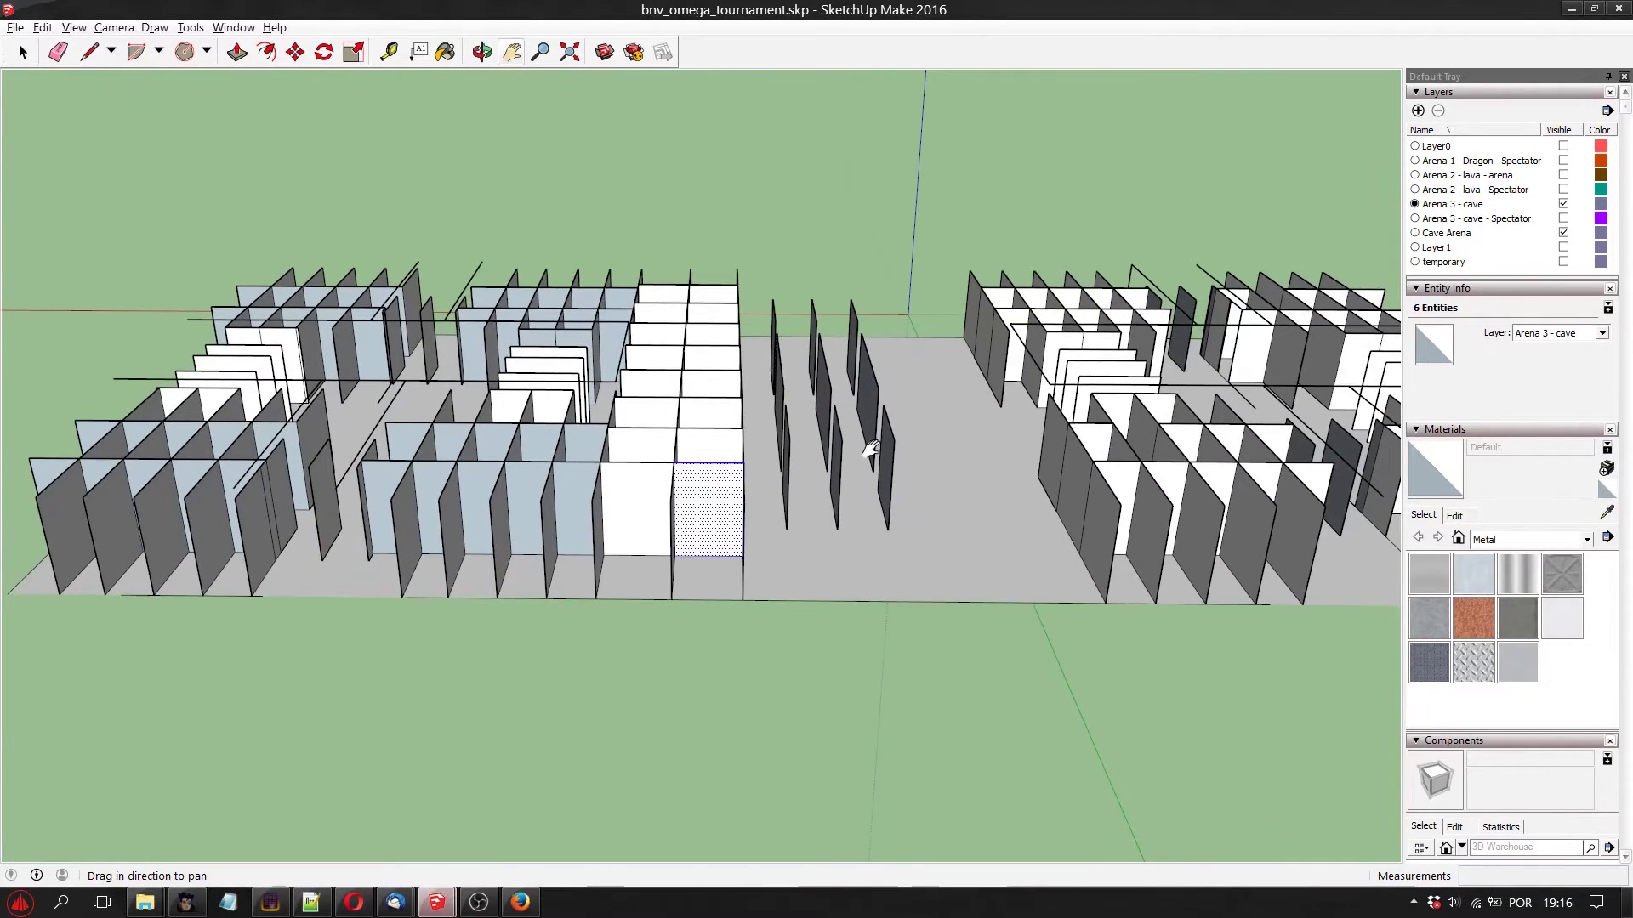
pyautogui.scroll(-3, 870, 449)
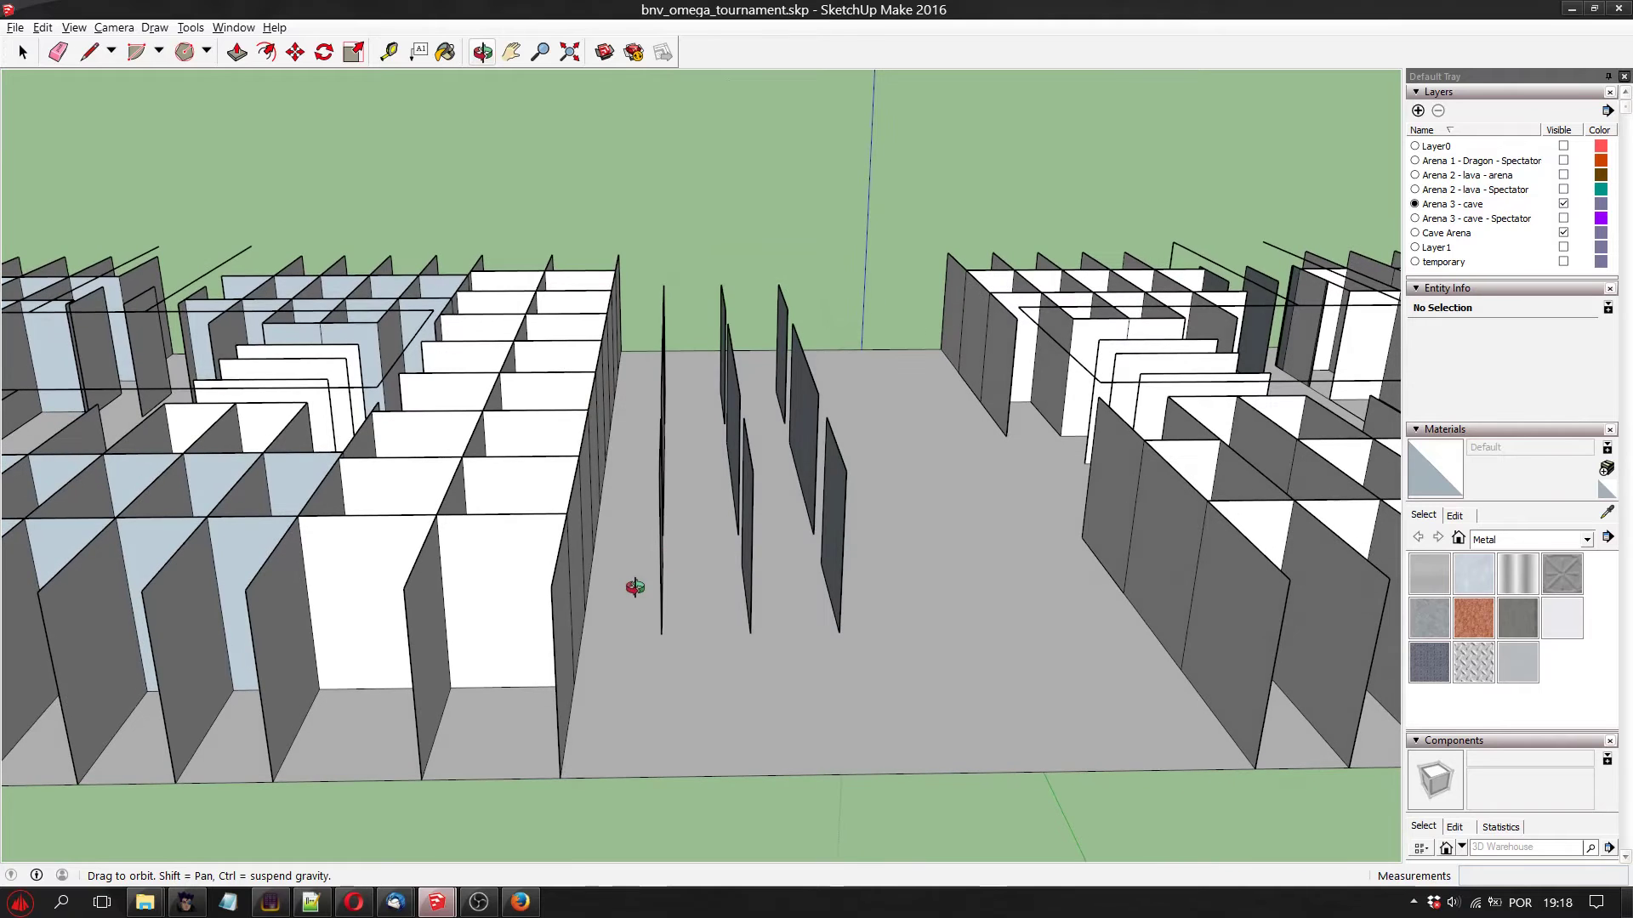
# Draw a partition panel outline with Line from the near end of the inner long row out into the central passage
pyautogui.moveTo(674, 644)
pyautogui.mouseDown()
pyautogui.moveTo(653, 590)
pyautogui.moveTo(625, 570)
pyautogui.moveTo(620, 623)
pyautogui.moveTo(671, 624)
pyautogui.moveTo(646, 587)
pyautogui.moveTo(605, 587)
pyautogui.mouseUp()
pyautogui.click(89, 51)
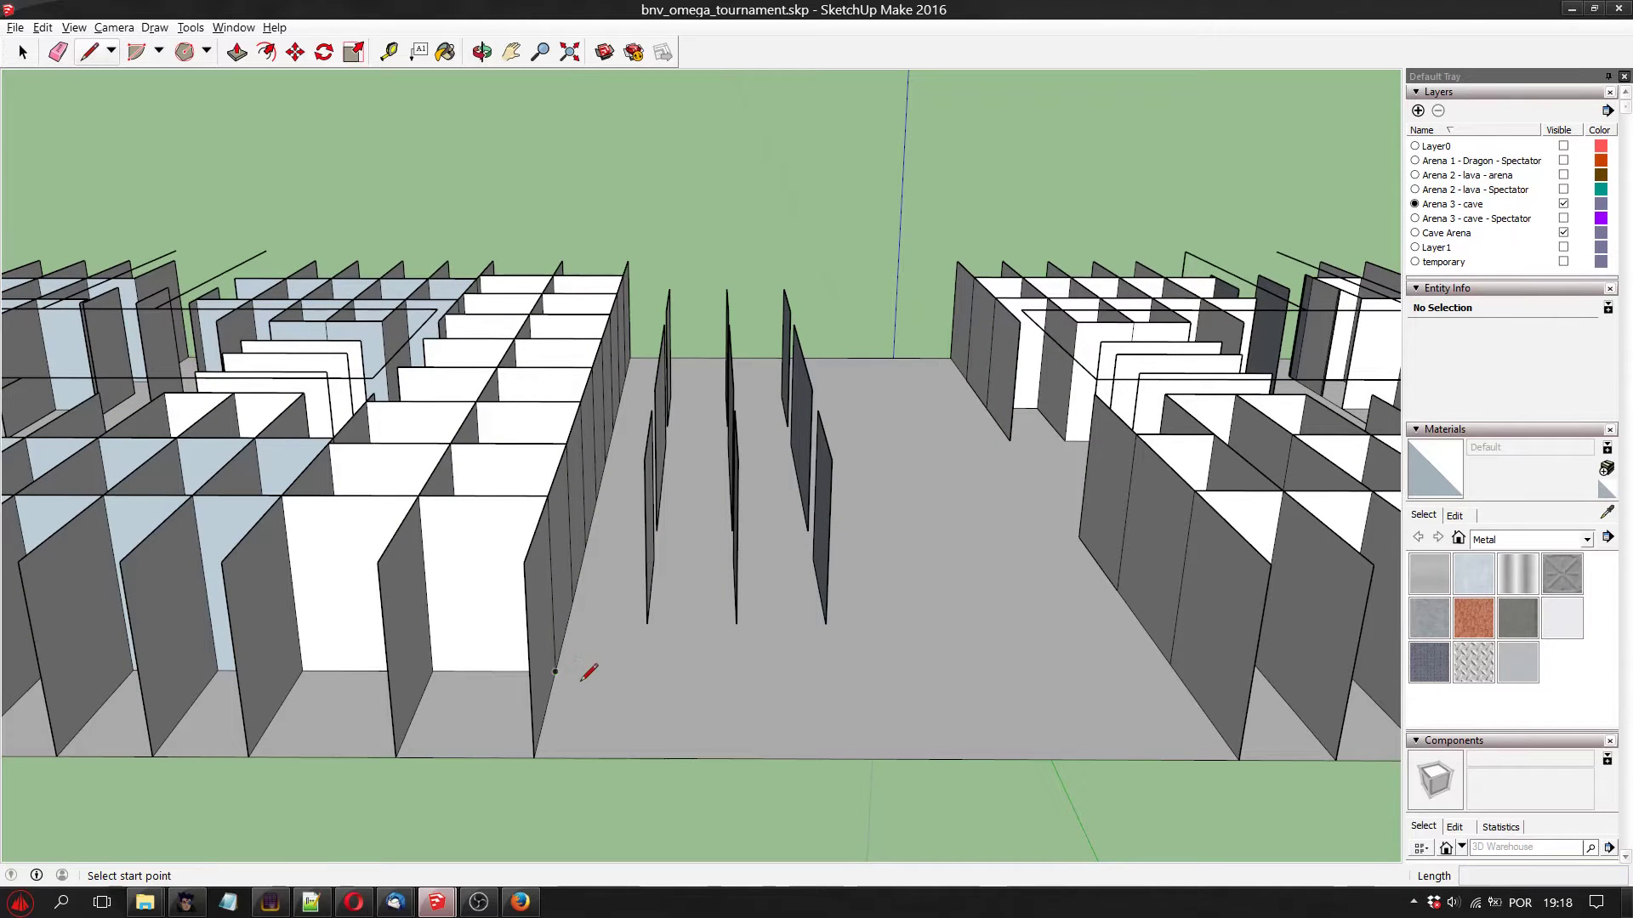
pyautogui.click(555, 672)
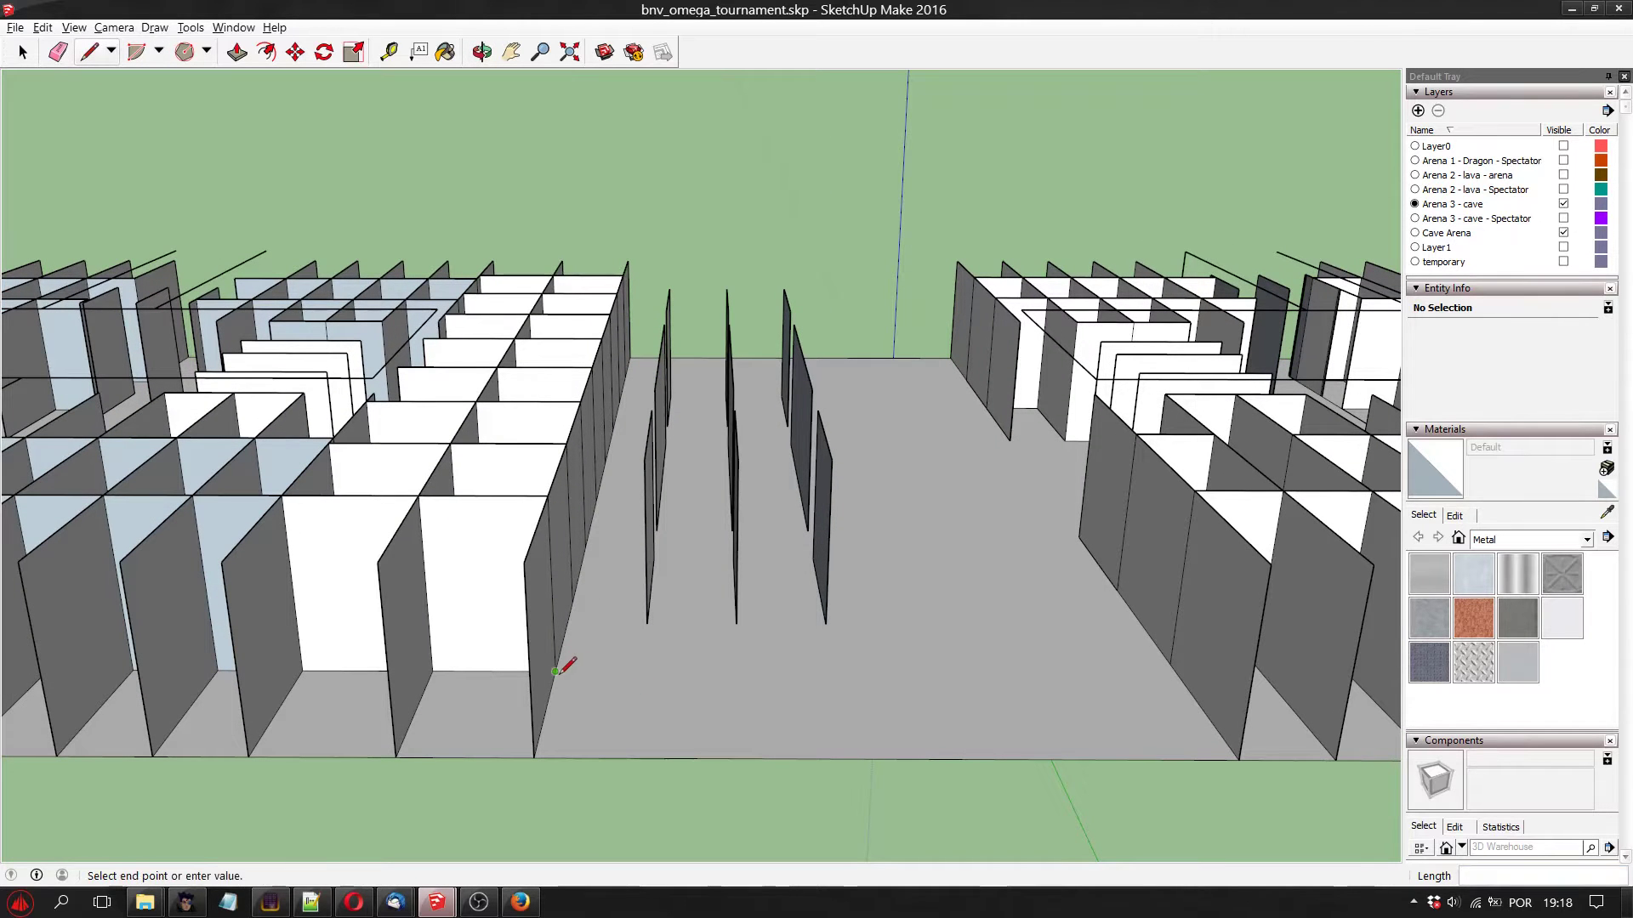
pyautogui.click(649, 619)
pyautogui.click(622, 544)
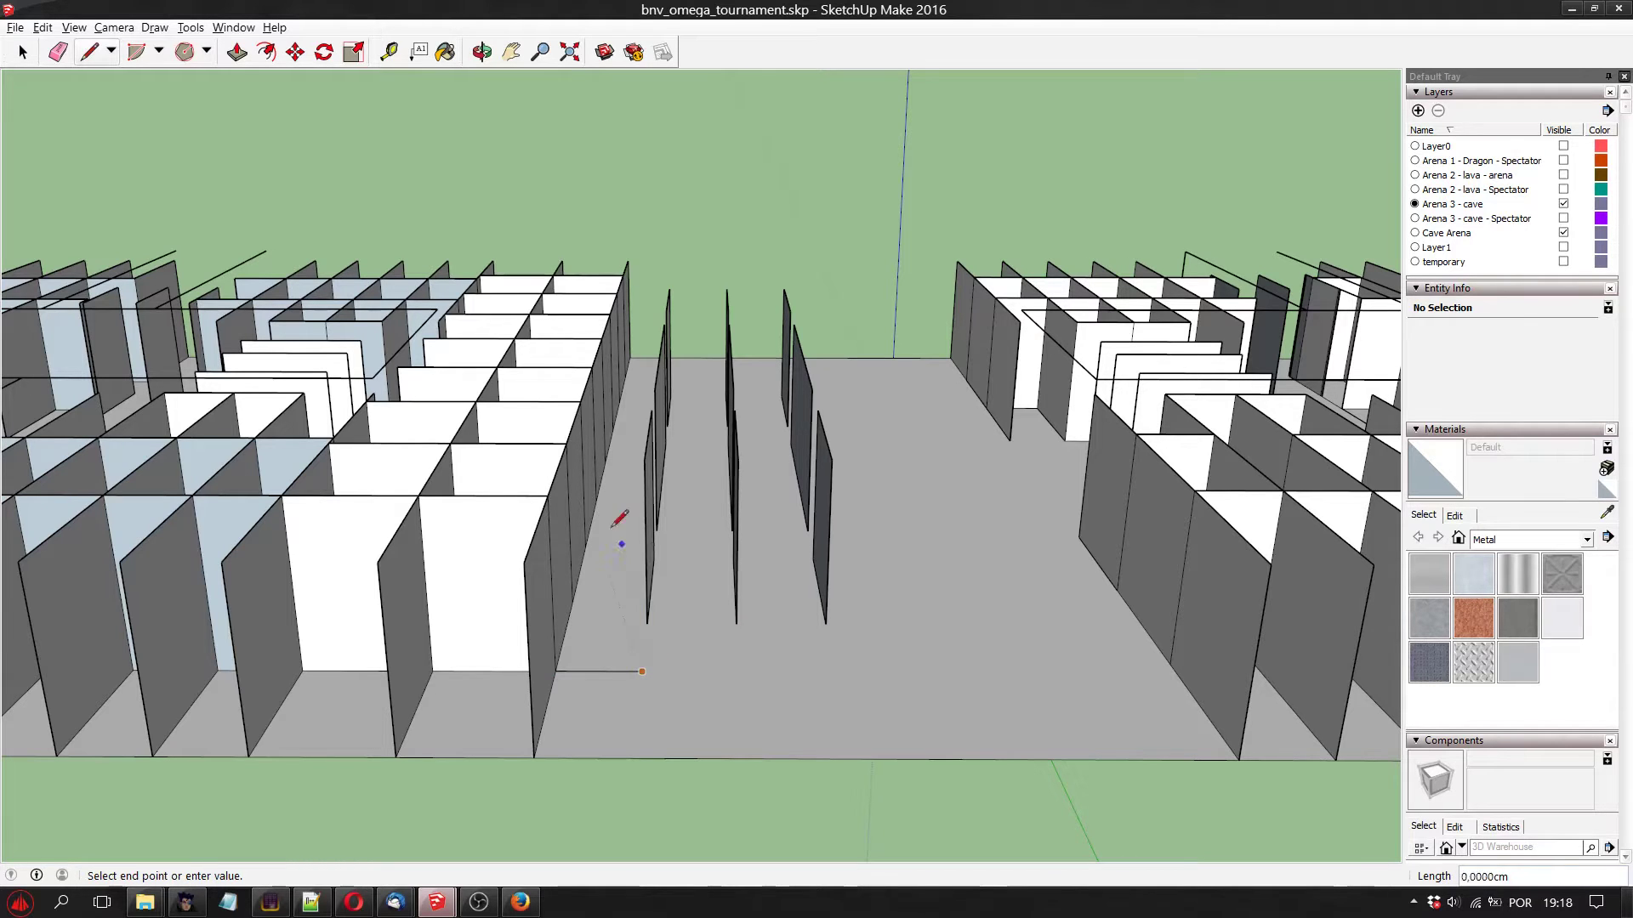
pyautogui.click(549, 495)
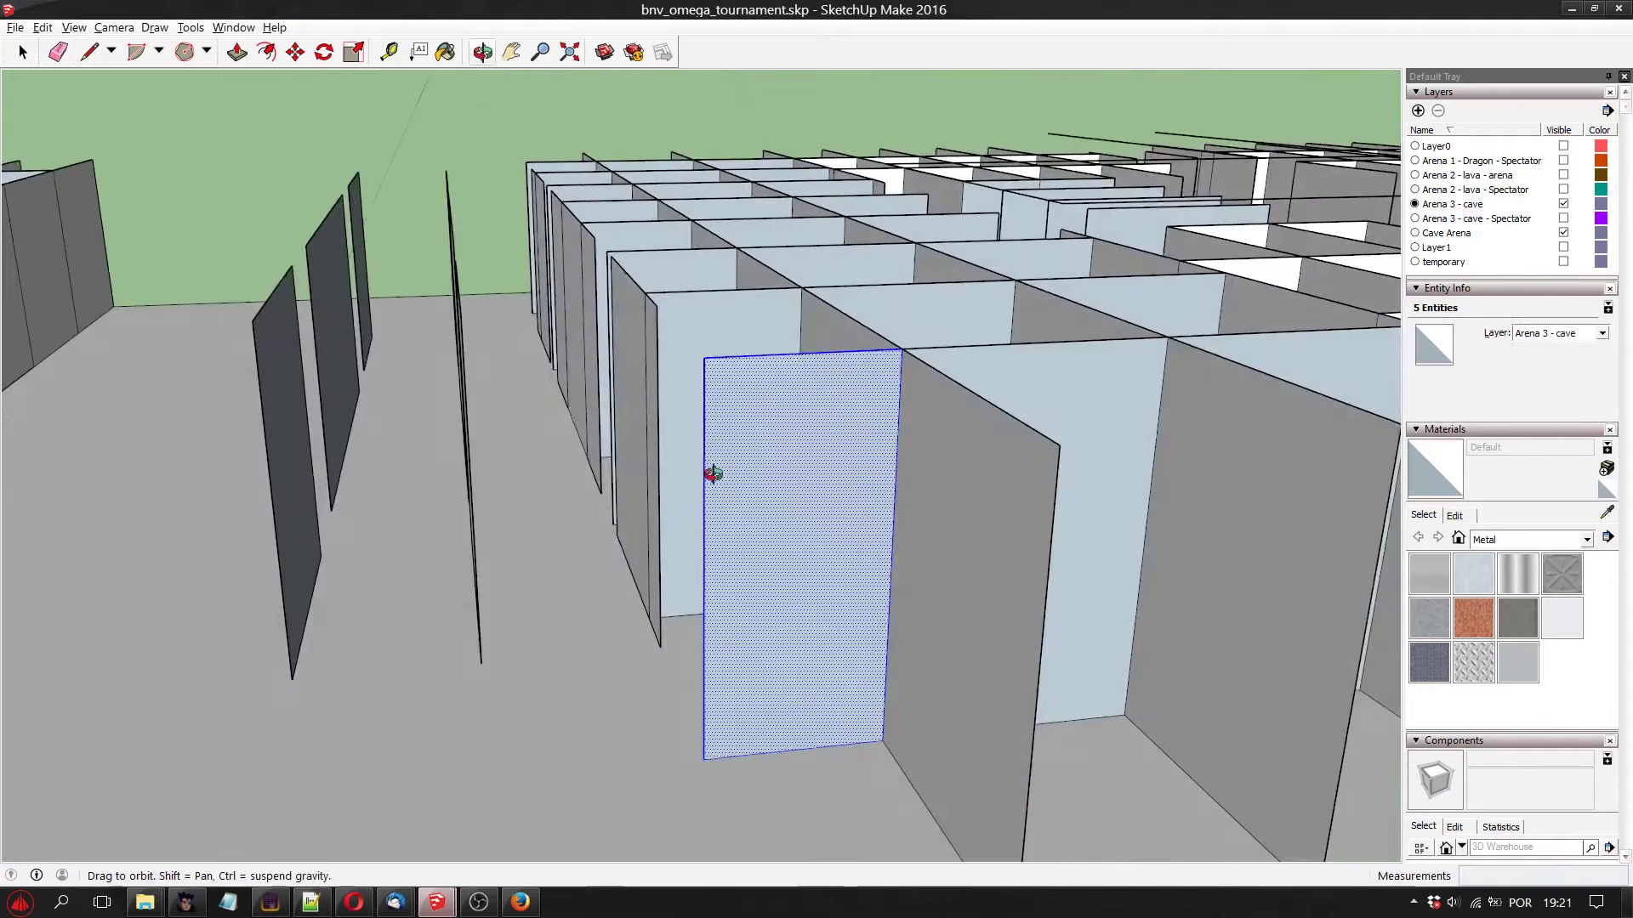
# Select the faces of the three-column partition block beside the passage and paste a copy on the empty ground outside the arena
pyautogui.moveTo(715, 474); pyautogui.dragTo(733, 551)
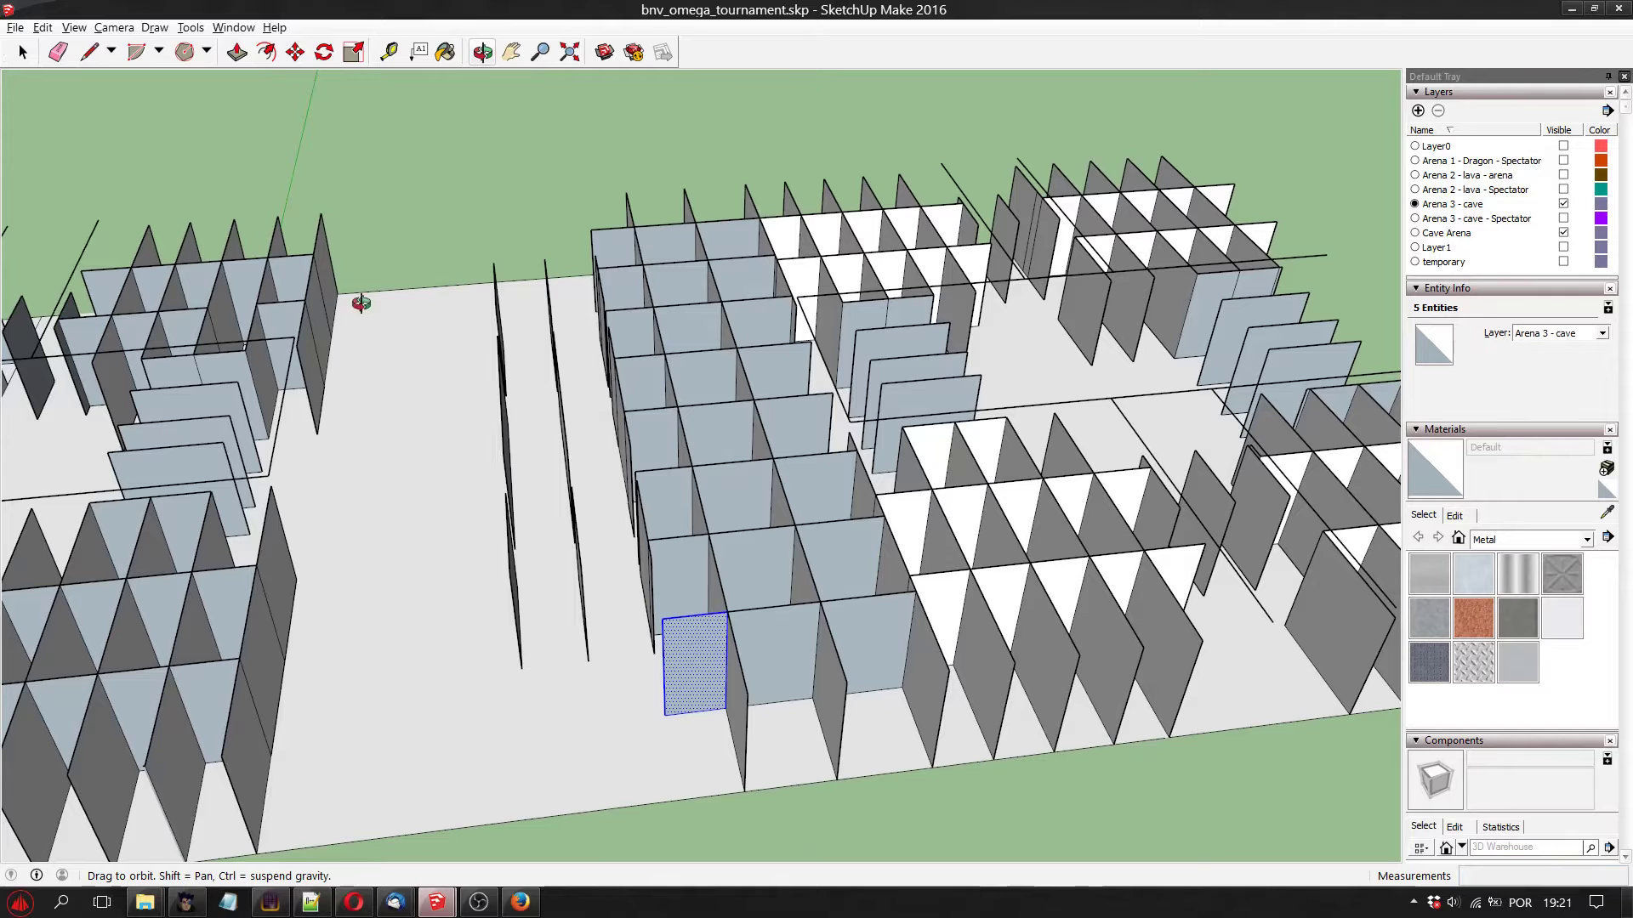
pyautogui.click(22, 52)
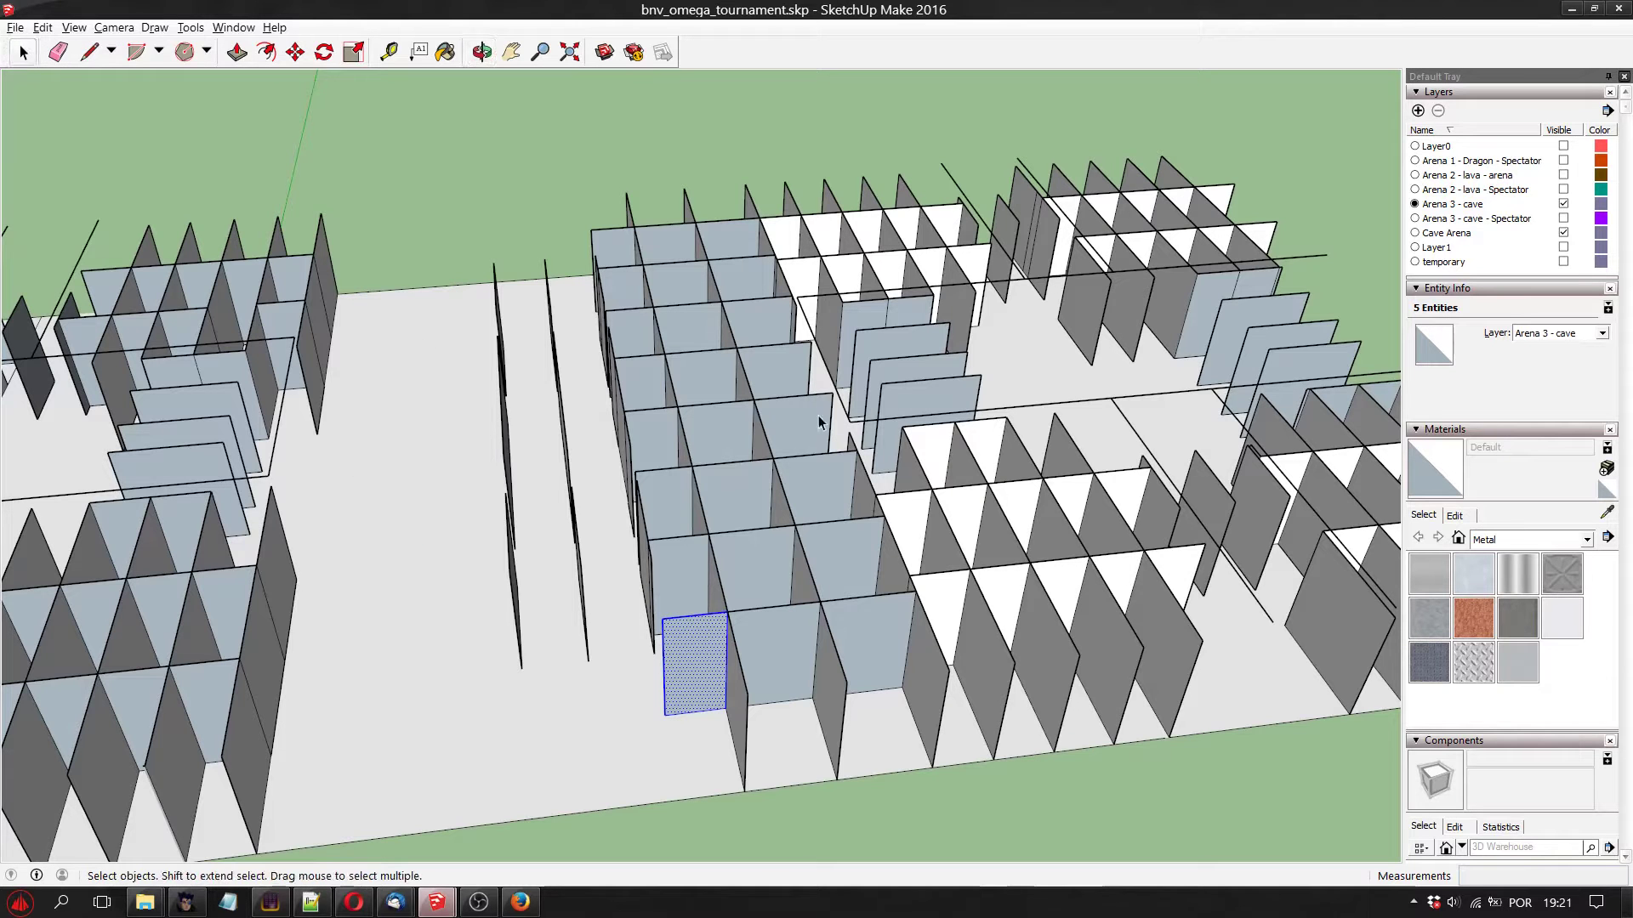
pyautogui.click(772, 657)
pyautogui.click(703, 651)
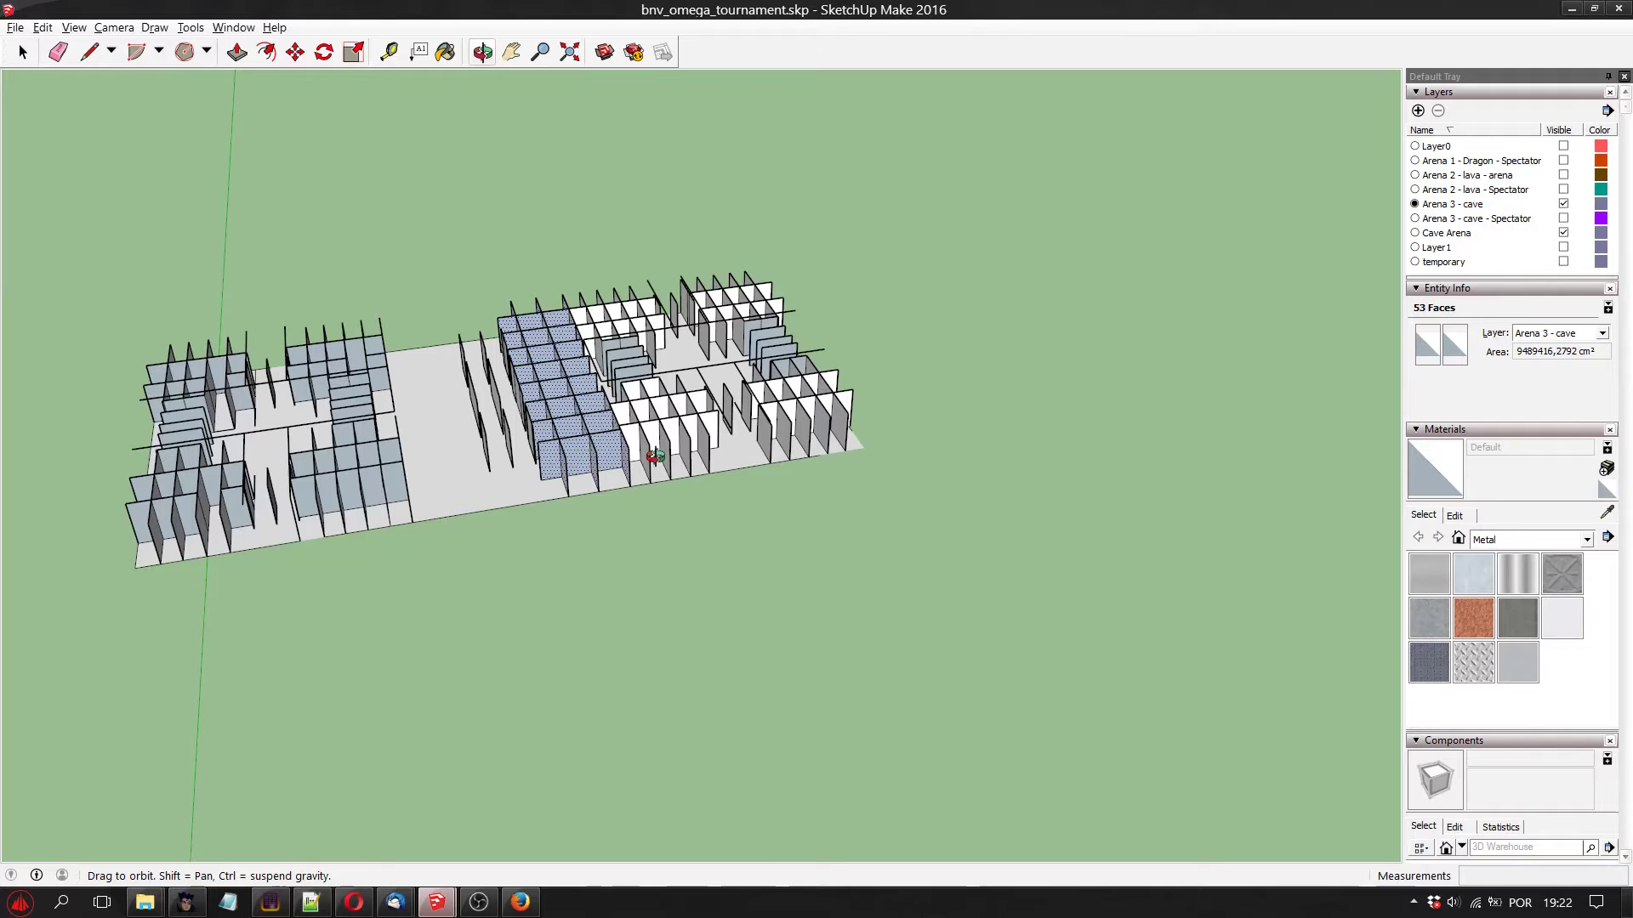
pyautogui.hotkey('ctrl', 'v')
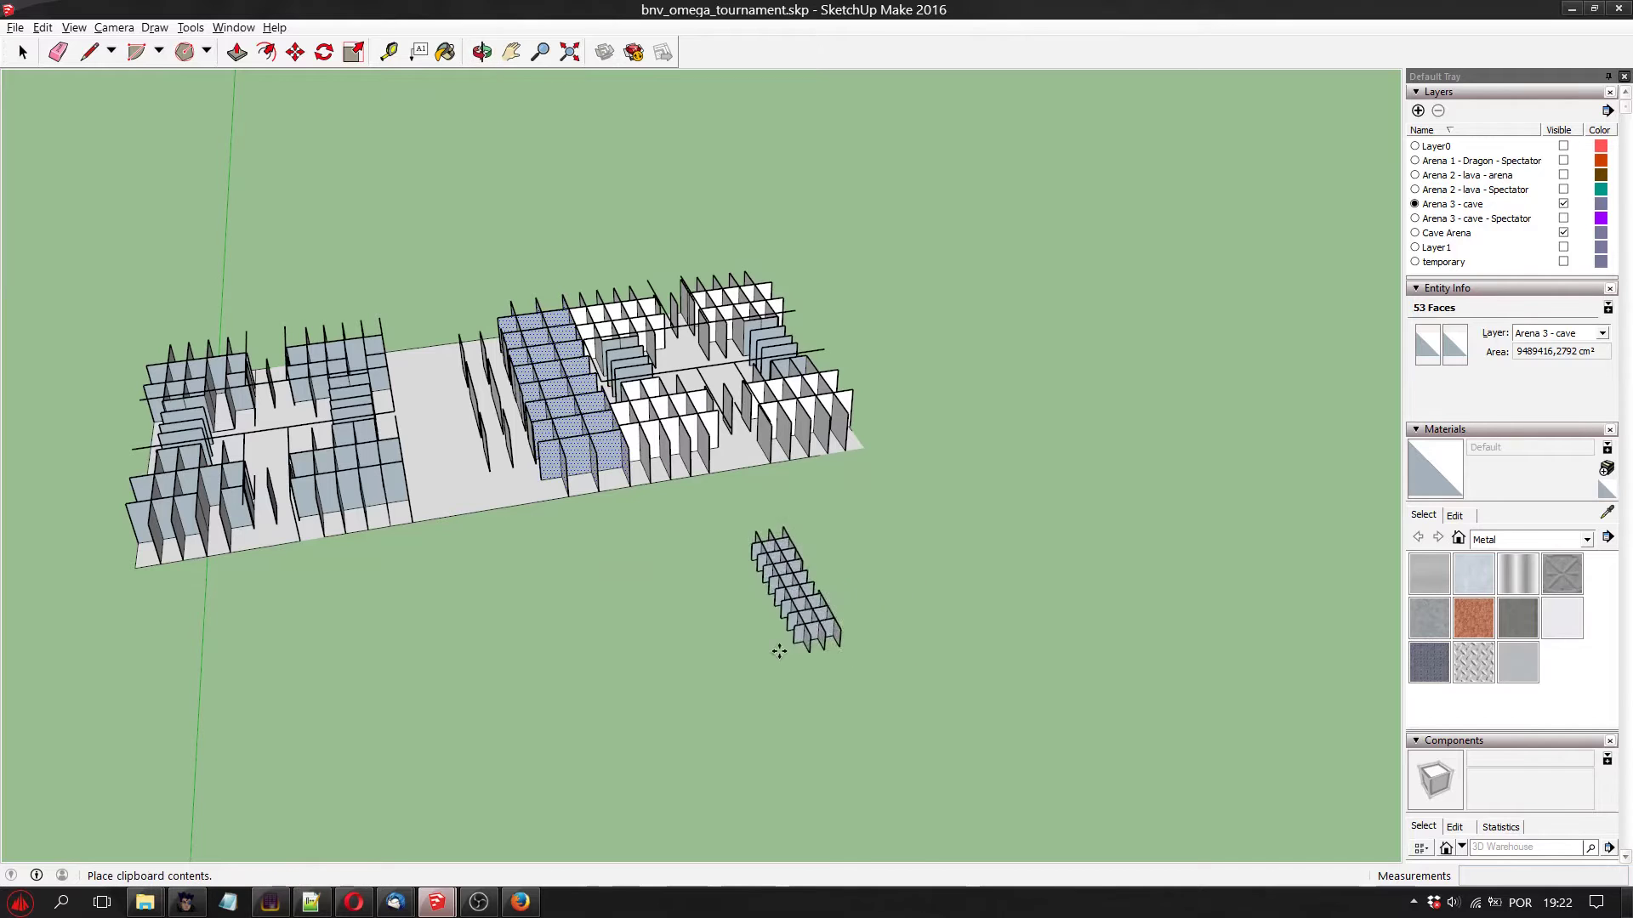
pyautogui.click(774, 675)
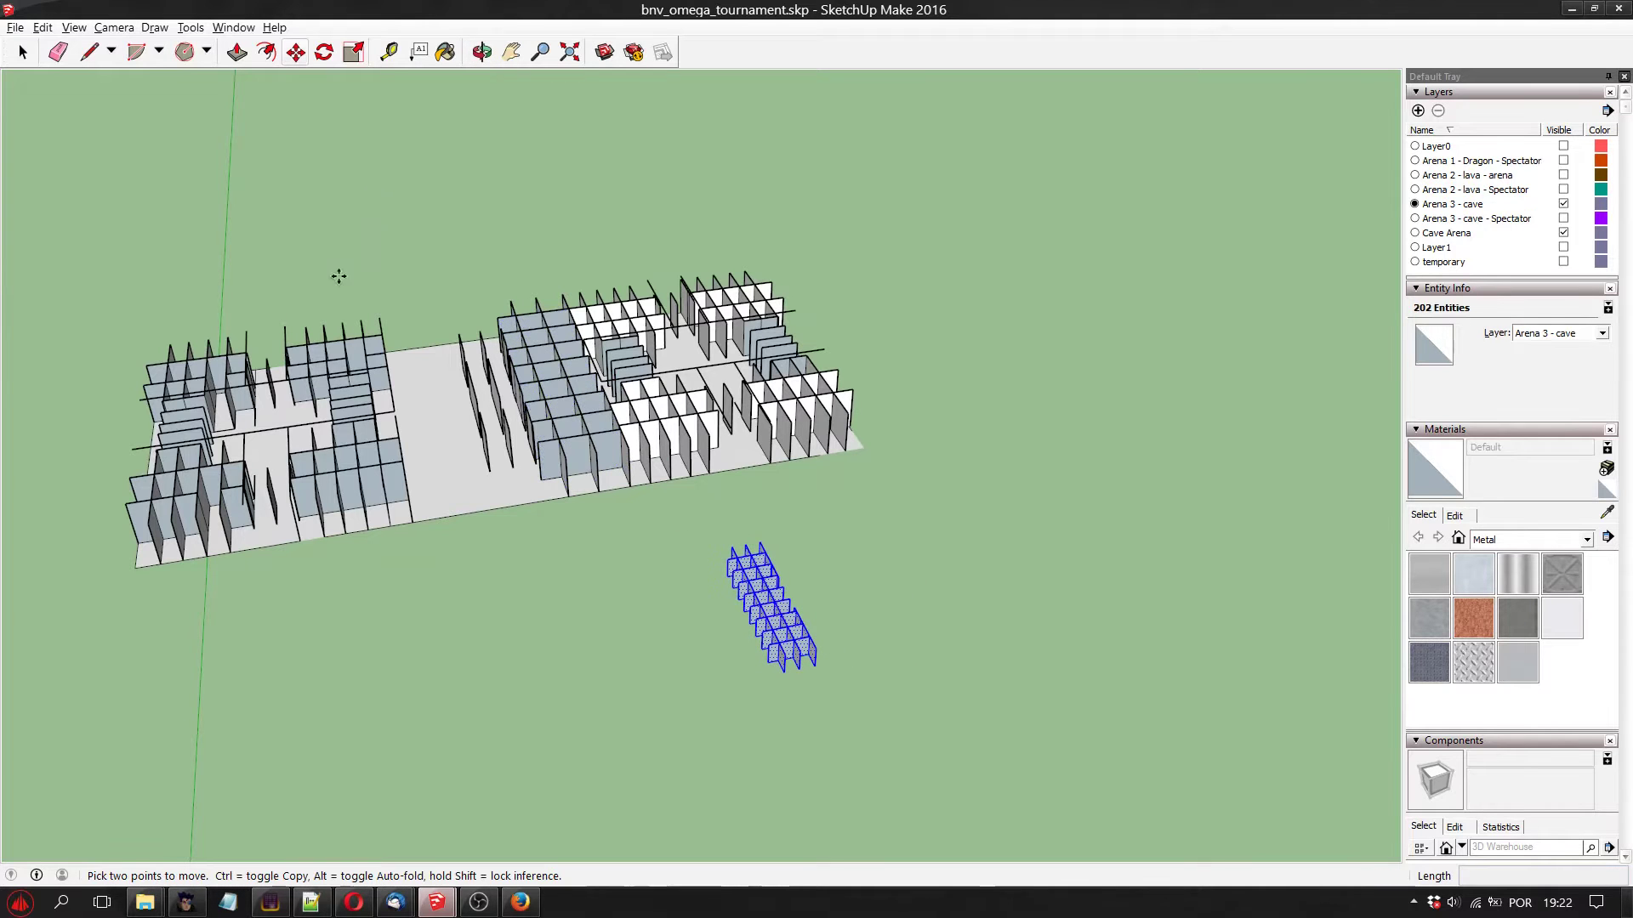
pyautogui.click(324, 52)
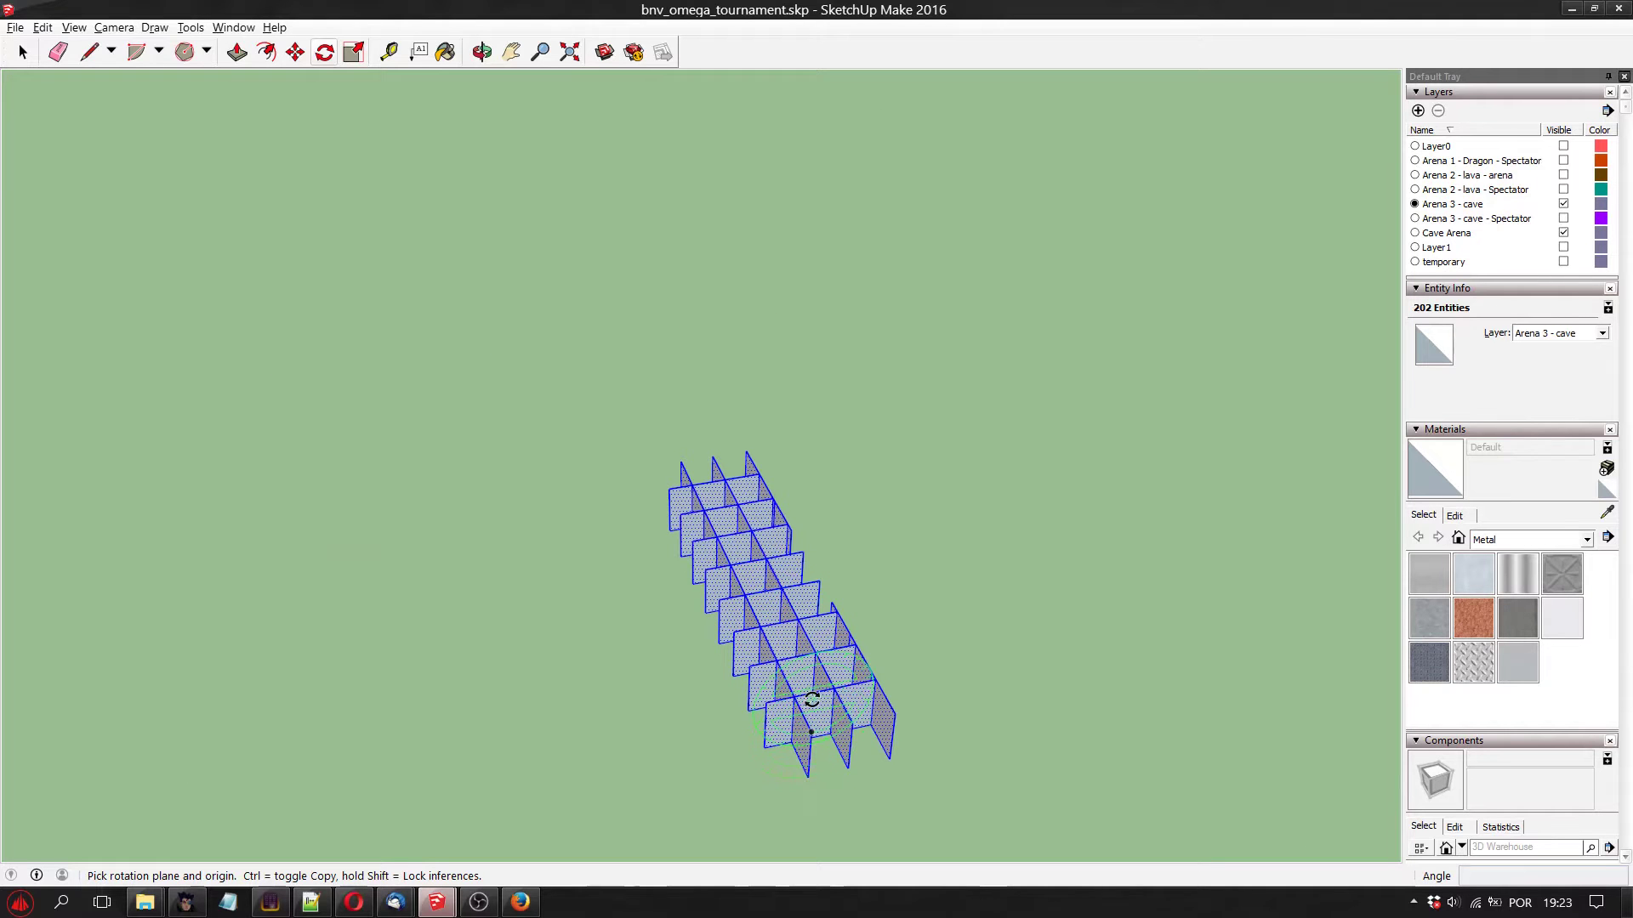
pyautogui.click(808, 762)
pyautogui.click(851, 698)
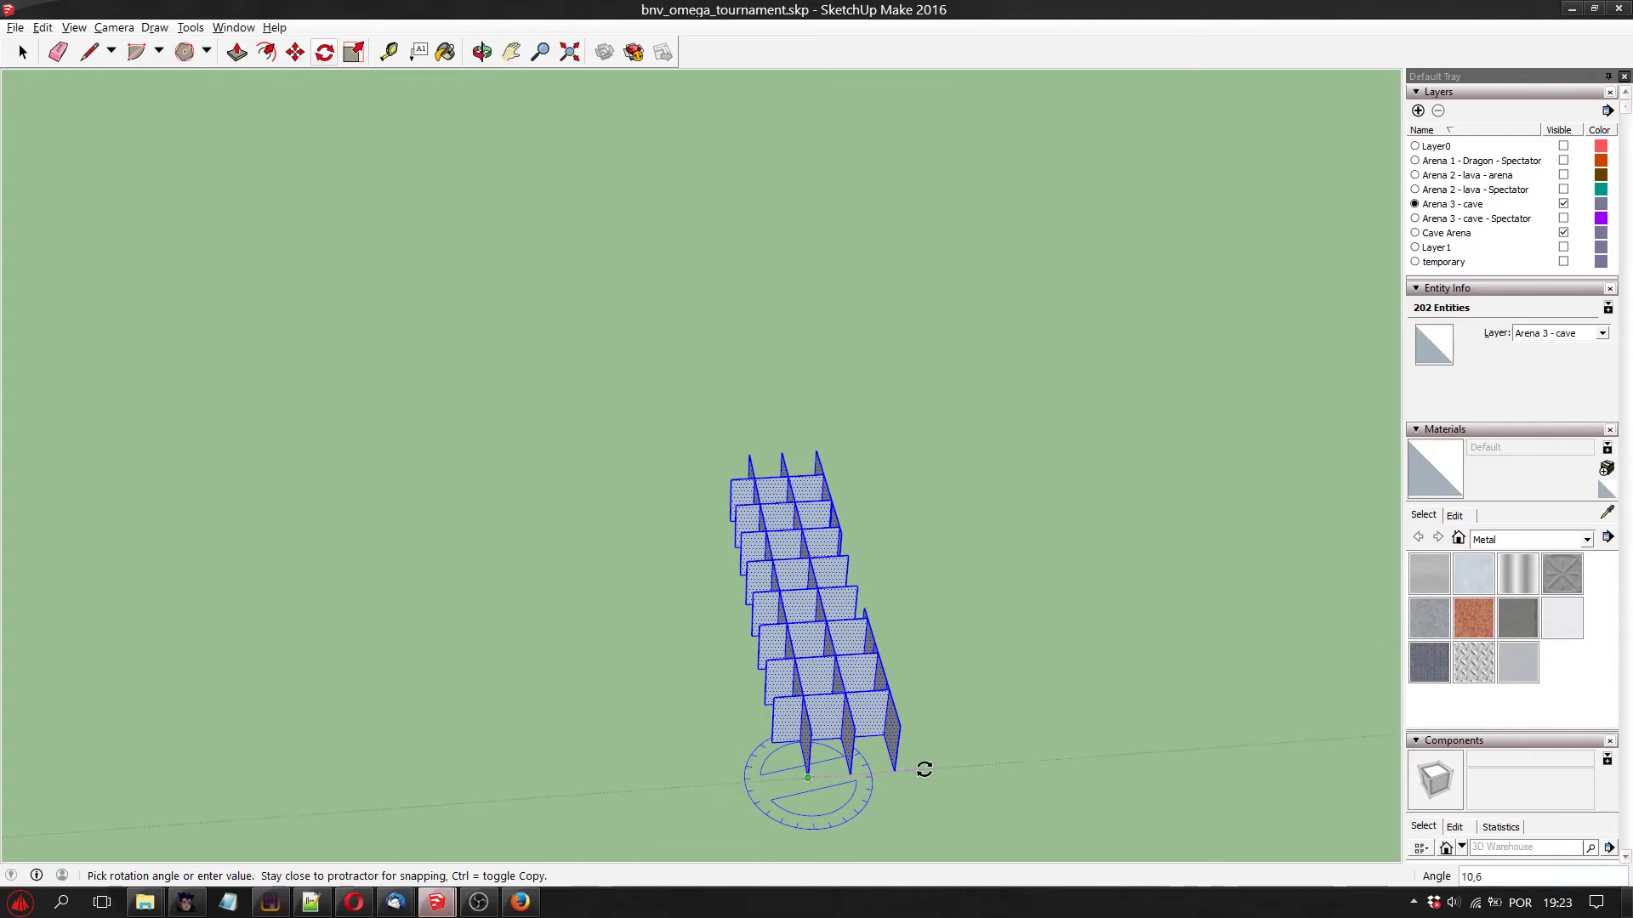
pyautogui.click(922, 769)
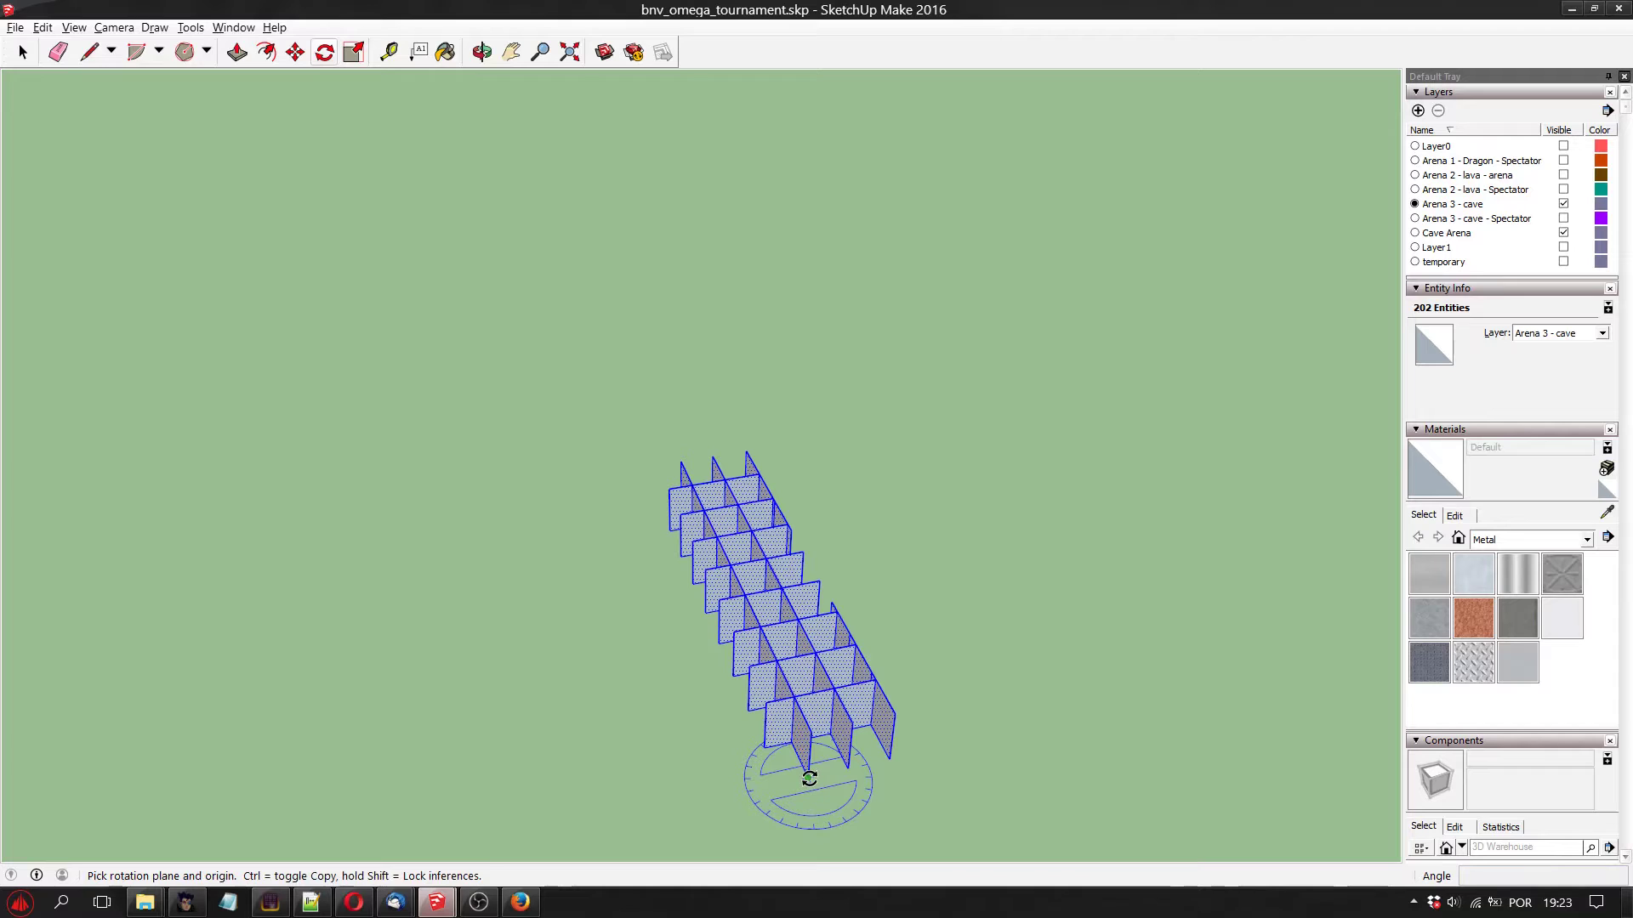
# Rotate the pasted partition block half a turn on the ground plane about its near end corner
pyautogui.moveTo(810, 779); pyautogui.dragTo(814, 781)
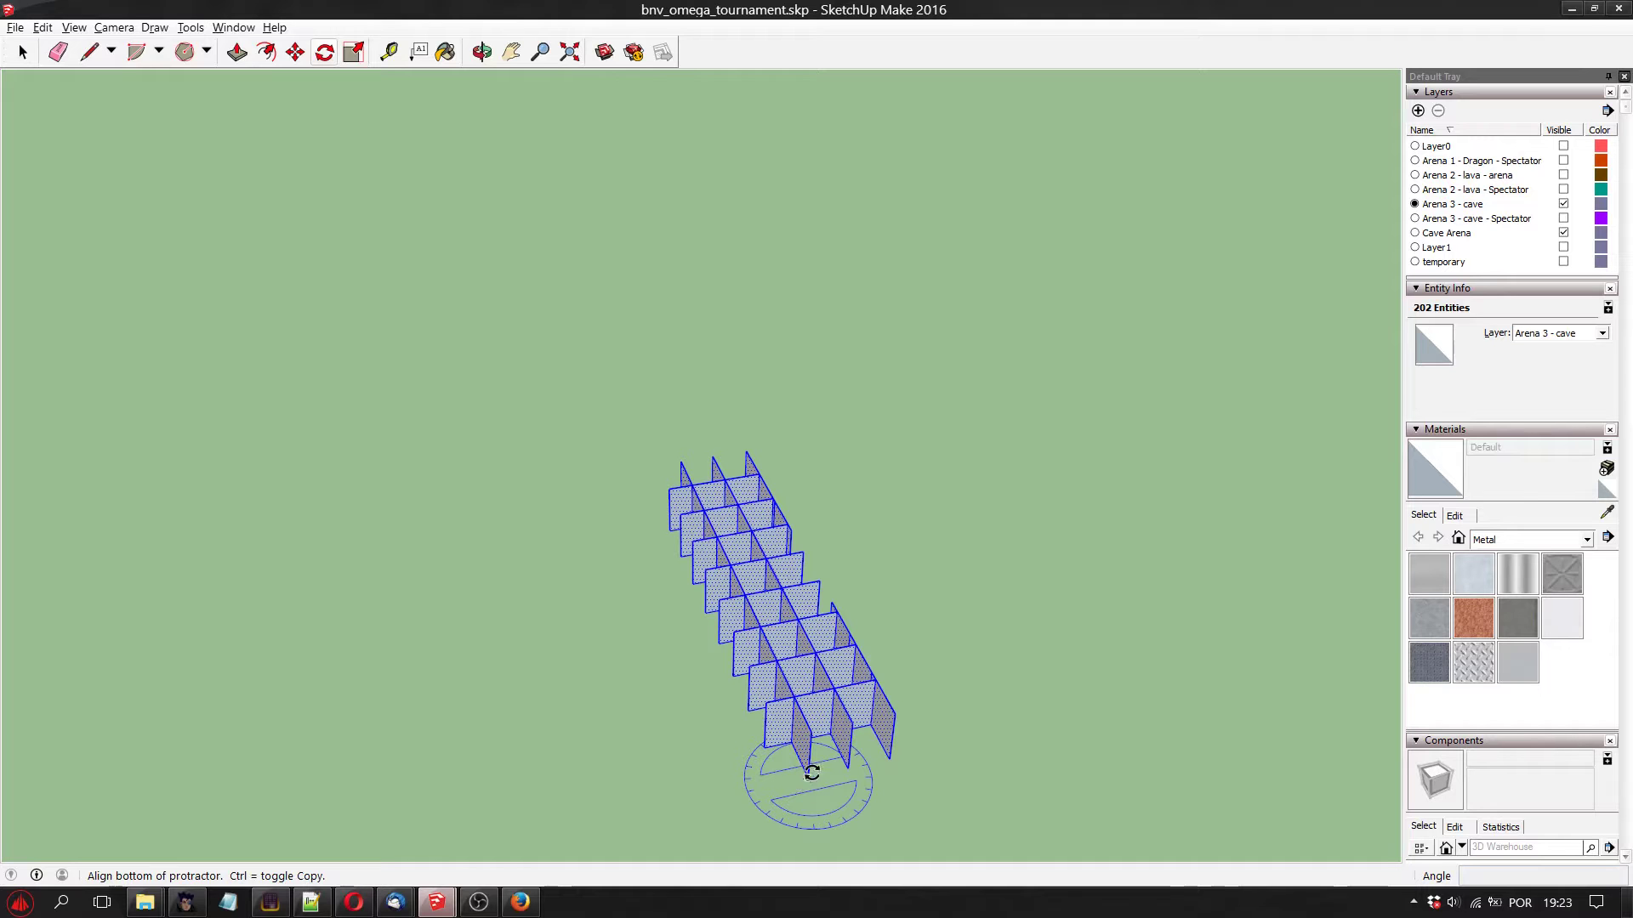
pyautogui.moveTo(813, 772); pyautogui.dragTo(853, 769)
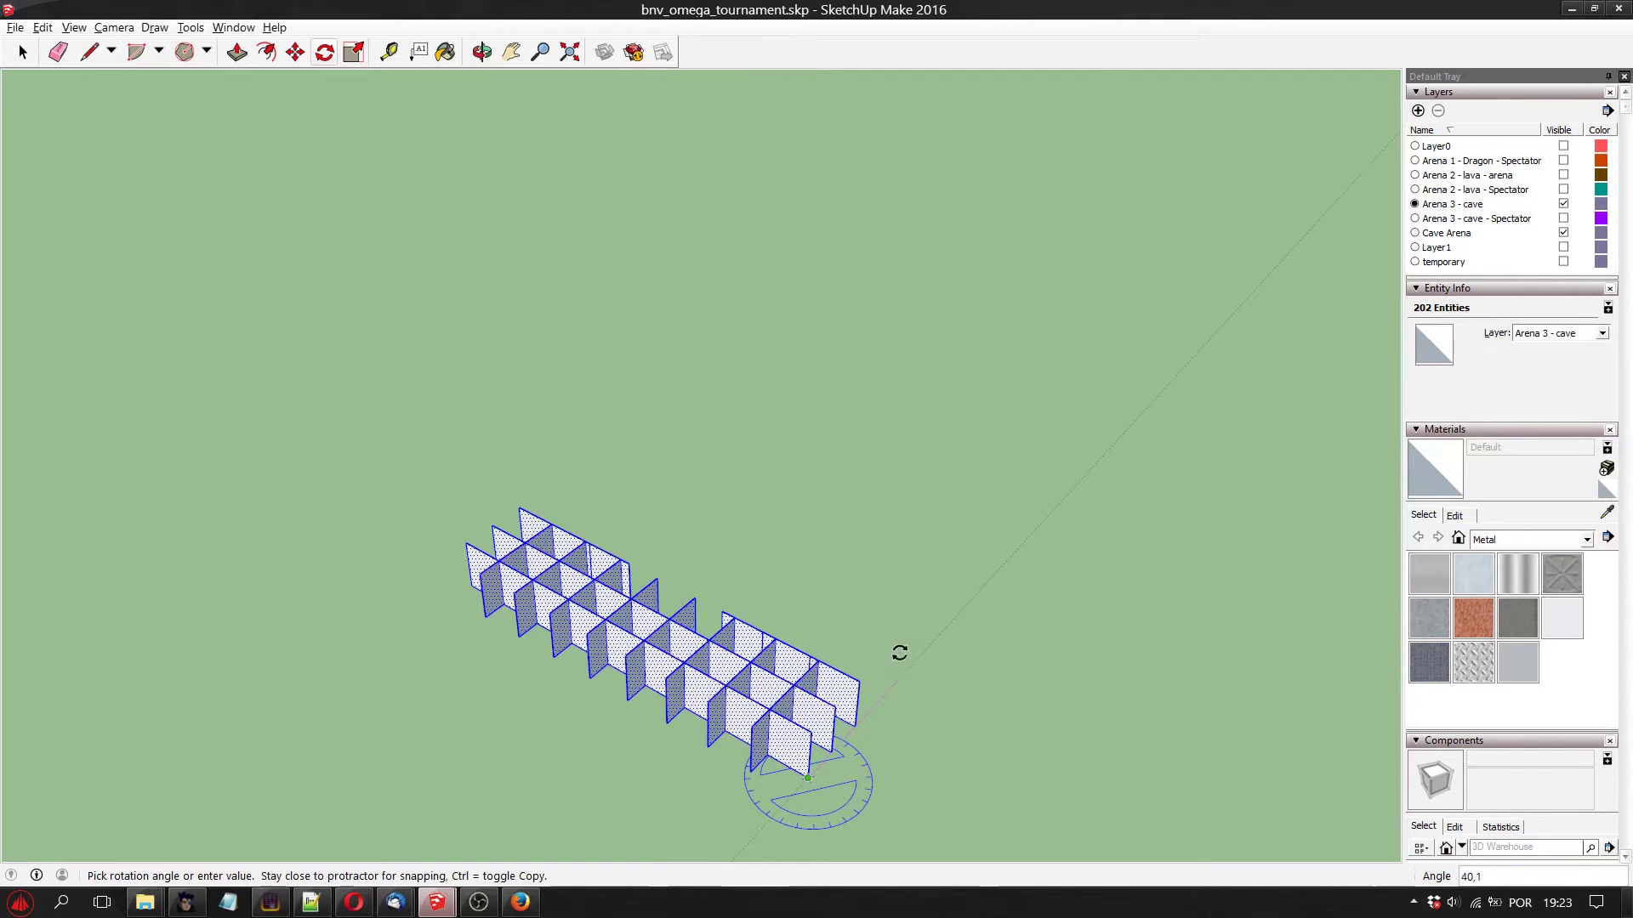
pyautogui.moveTo(899, 652); pyautogui.dragTo(689, 807)
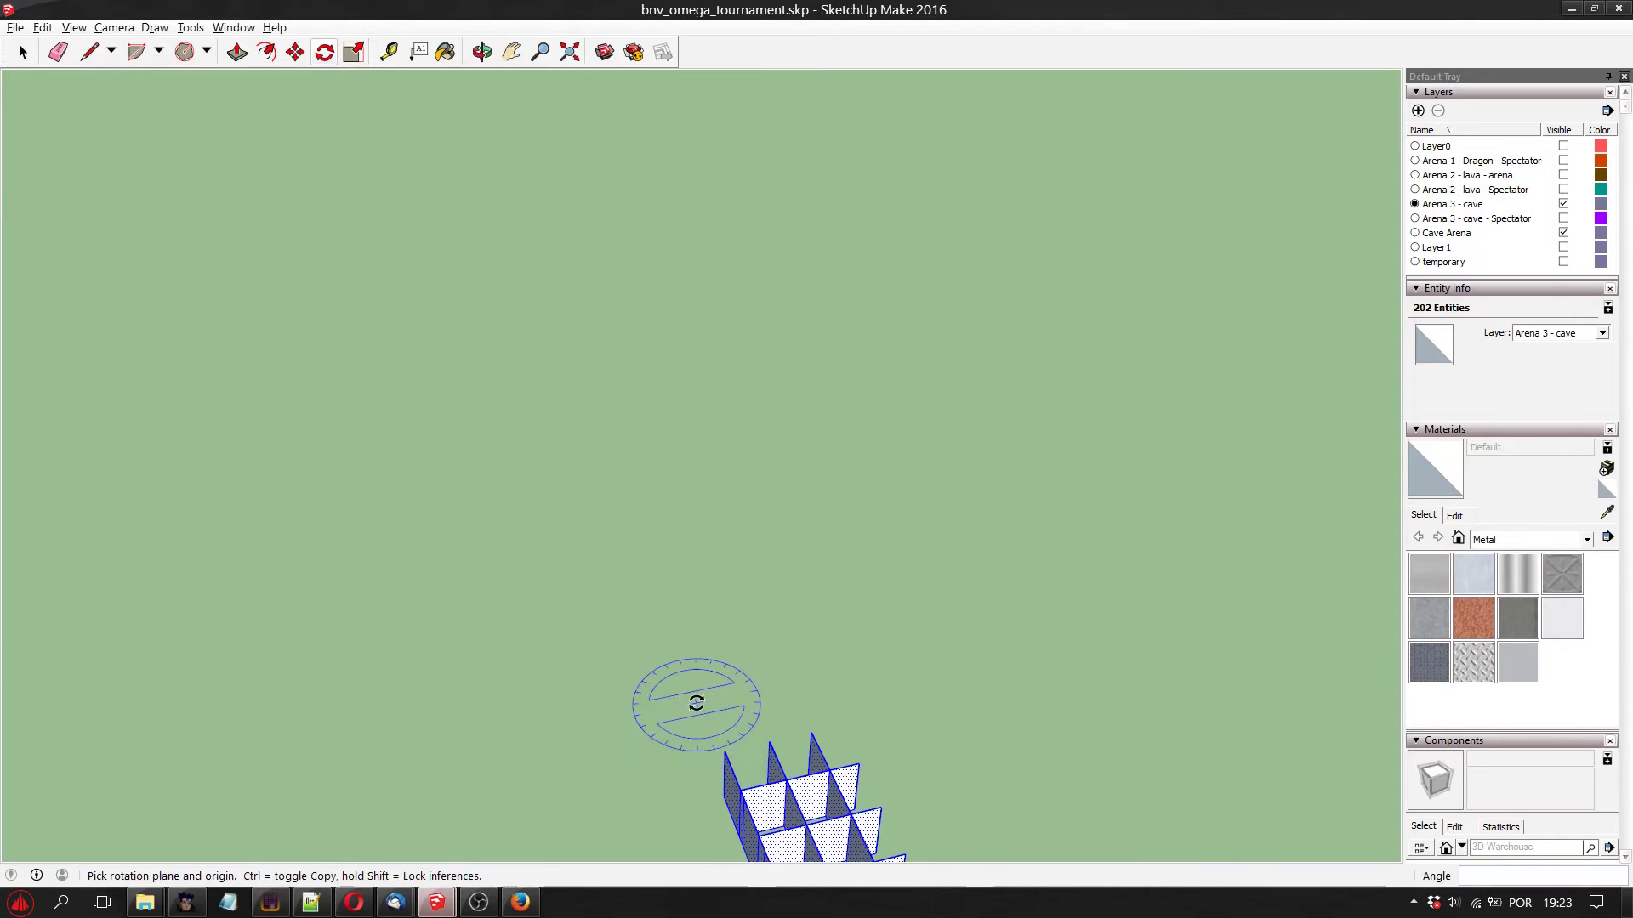
pyautogui.press('space')
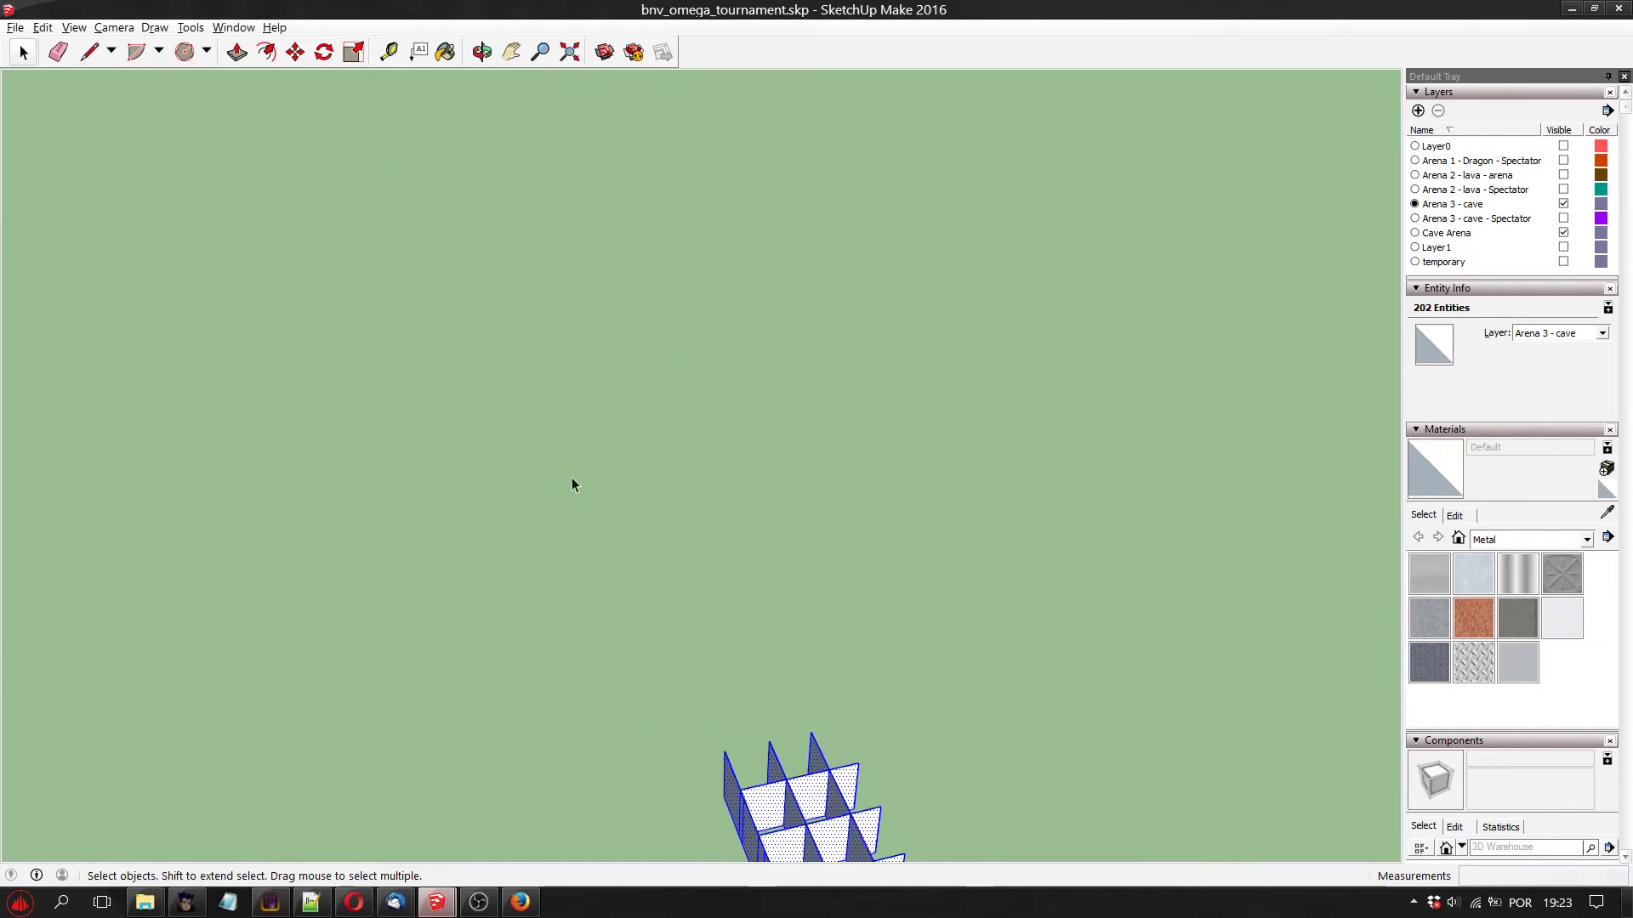
# Move the rotated partition block onto the arena floor, against the grid on the opposite side of the central passage
pyautogui.moveTo(436, 282); pyautogui.dragTo(571, 448, button='middle')
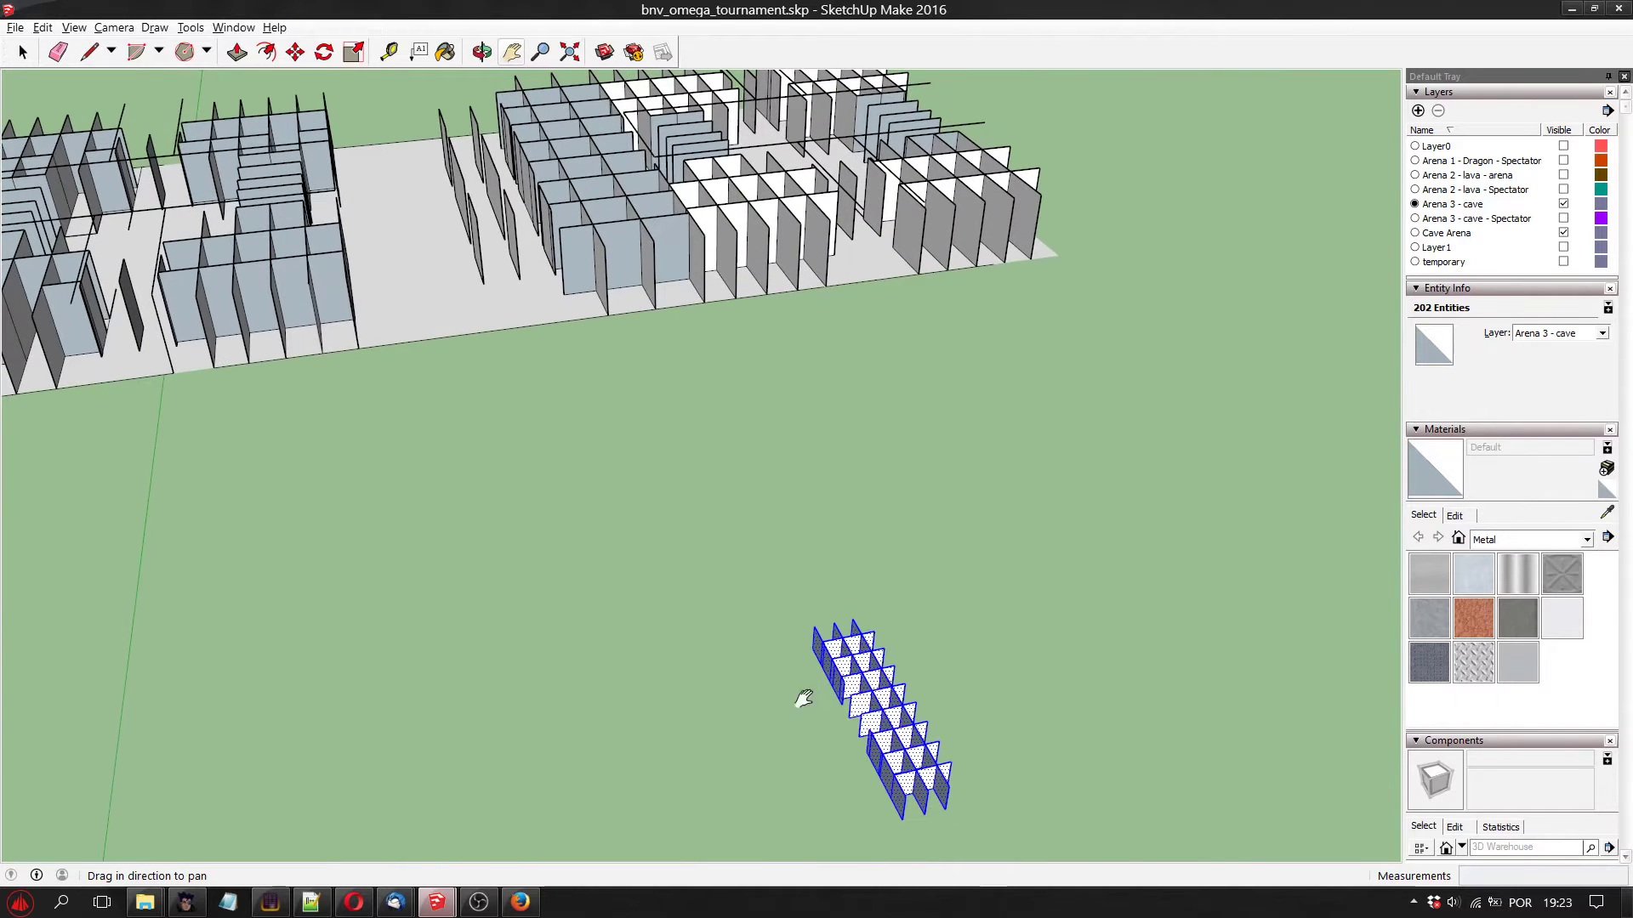
pyautogui.press('s')
pyautogui.press('m')
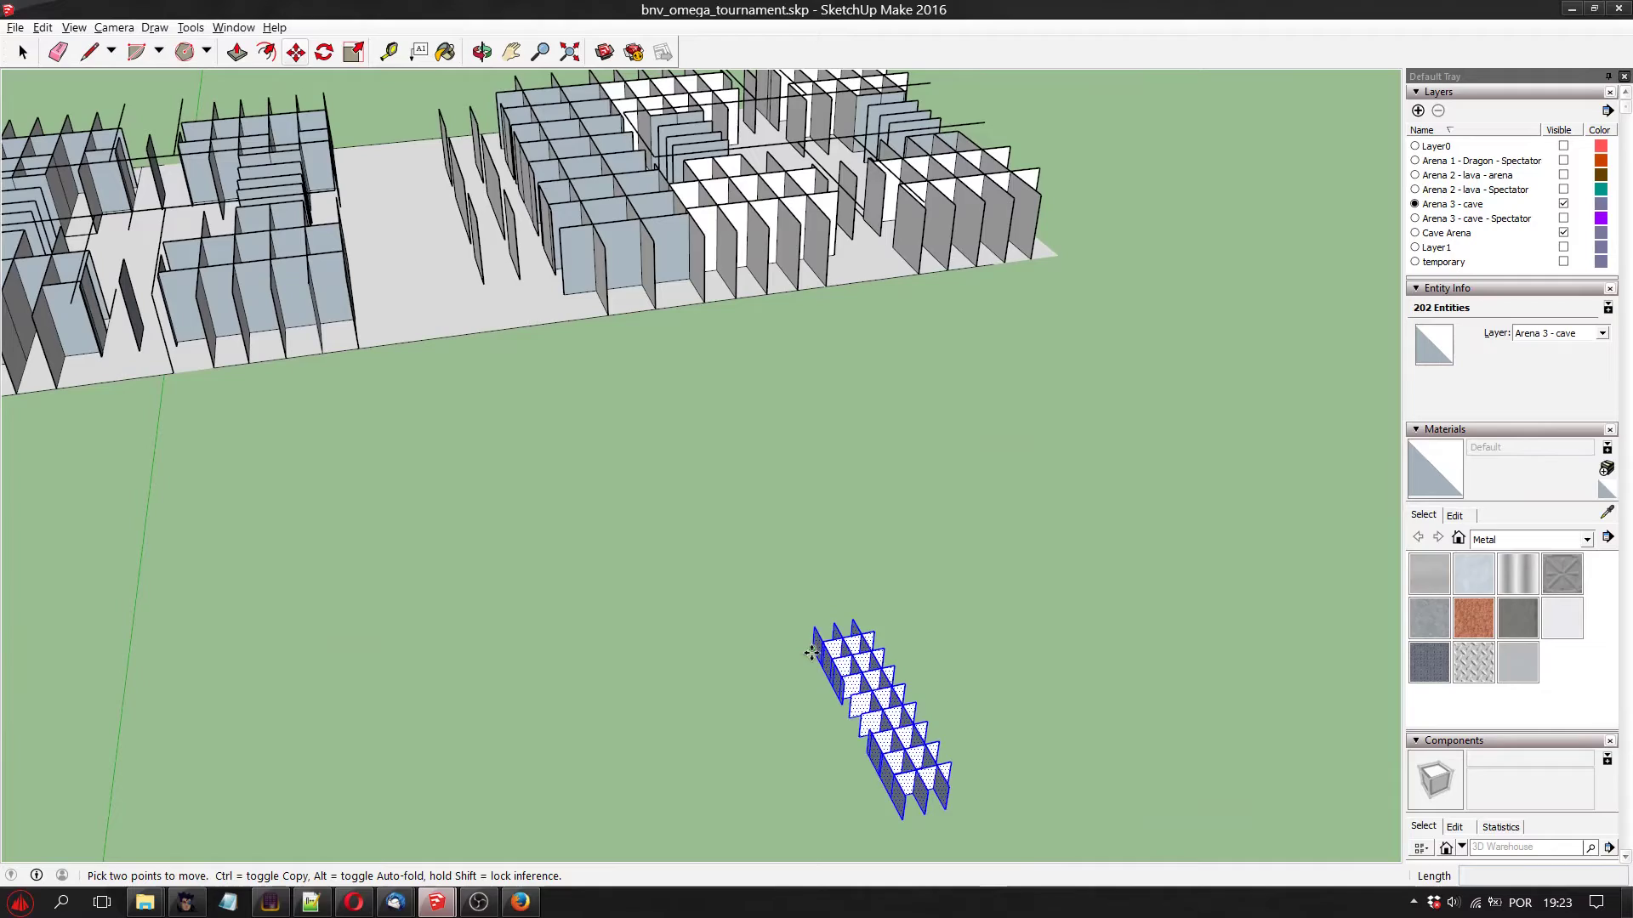
pyautogui.click(811, 653)
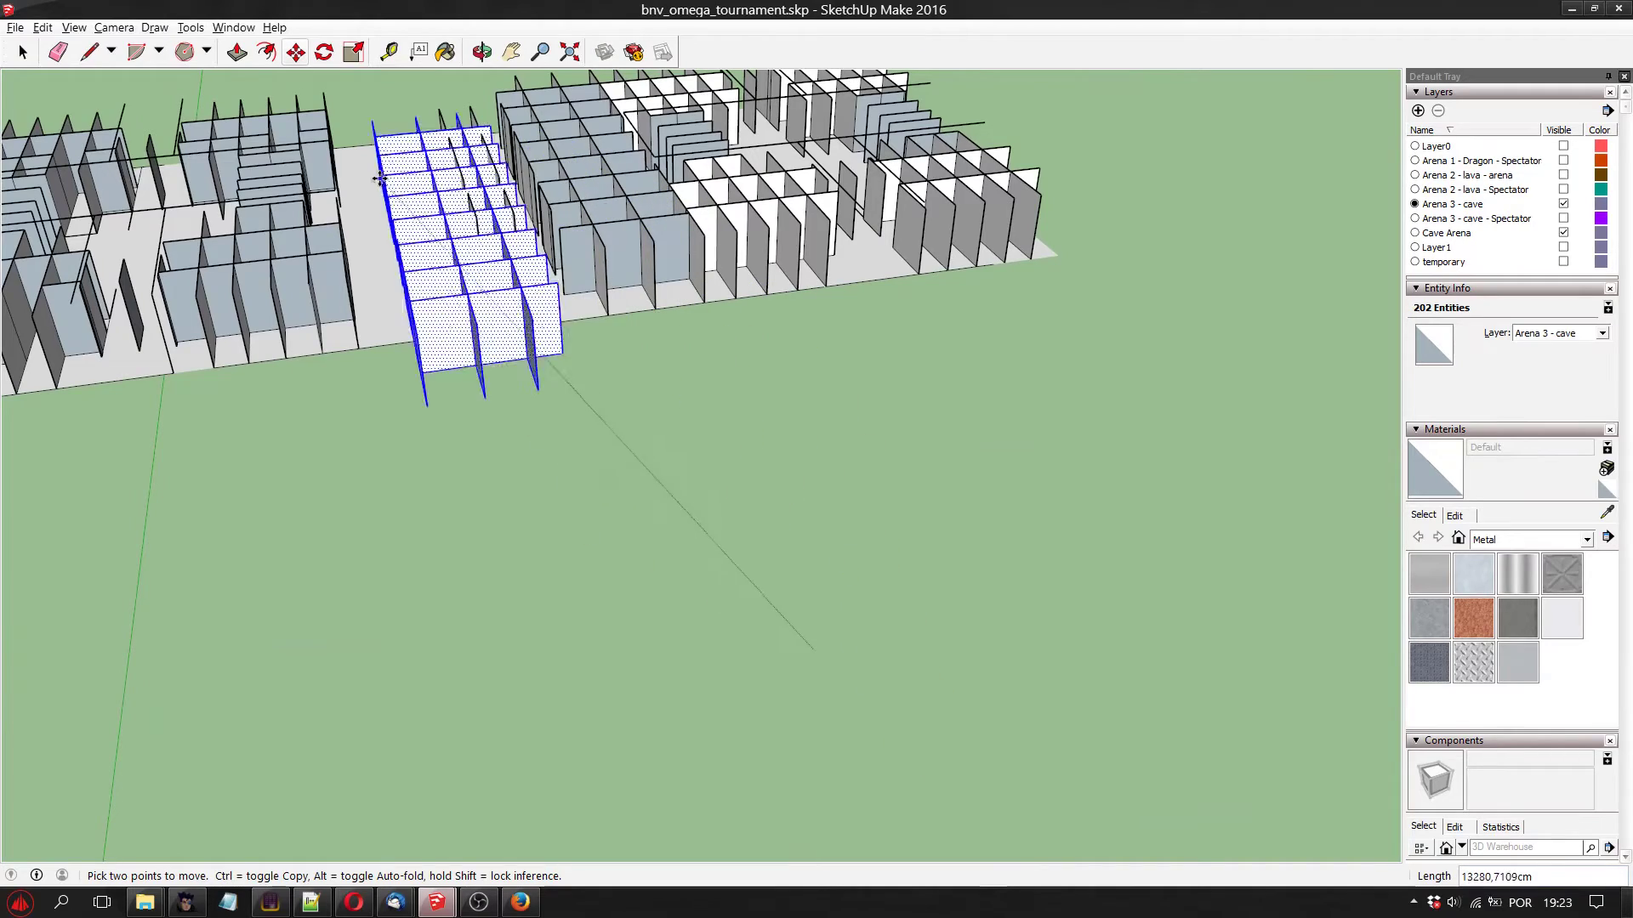
pyautogui.scroll(6, 343, 155)
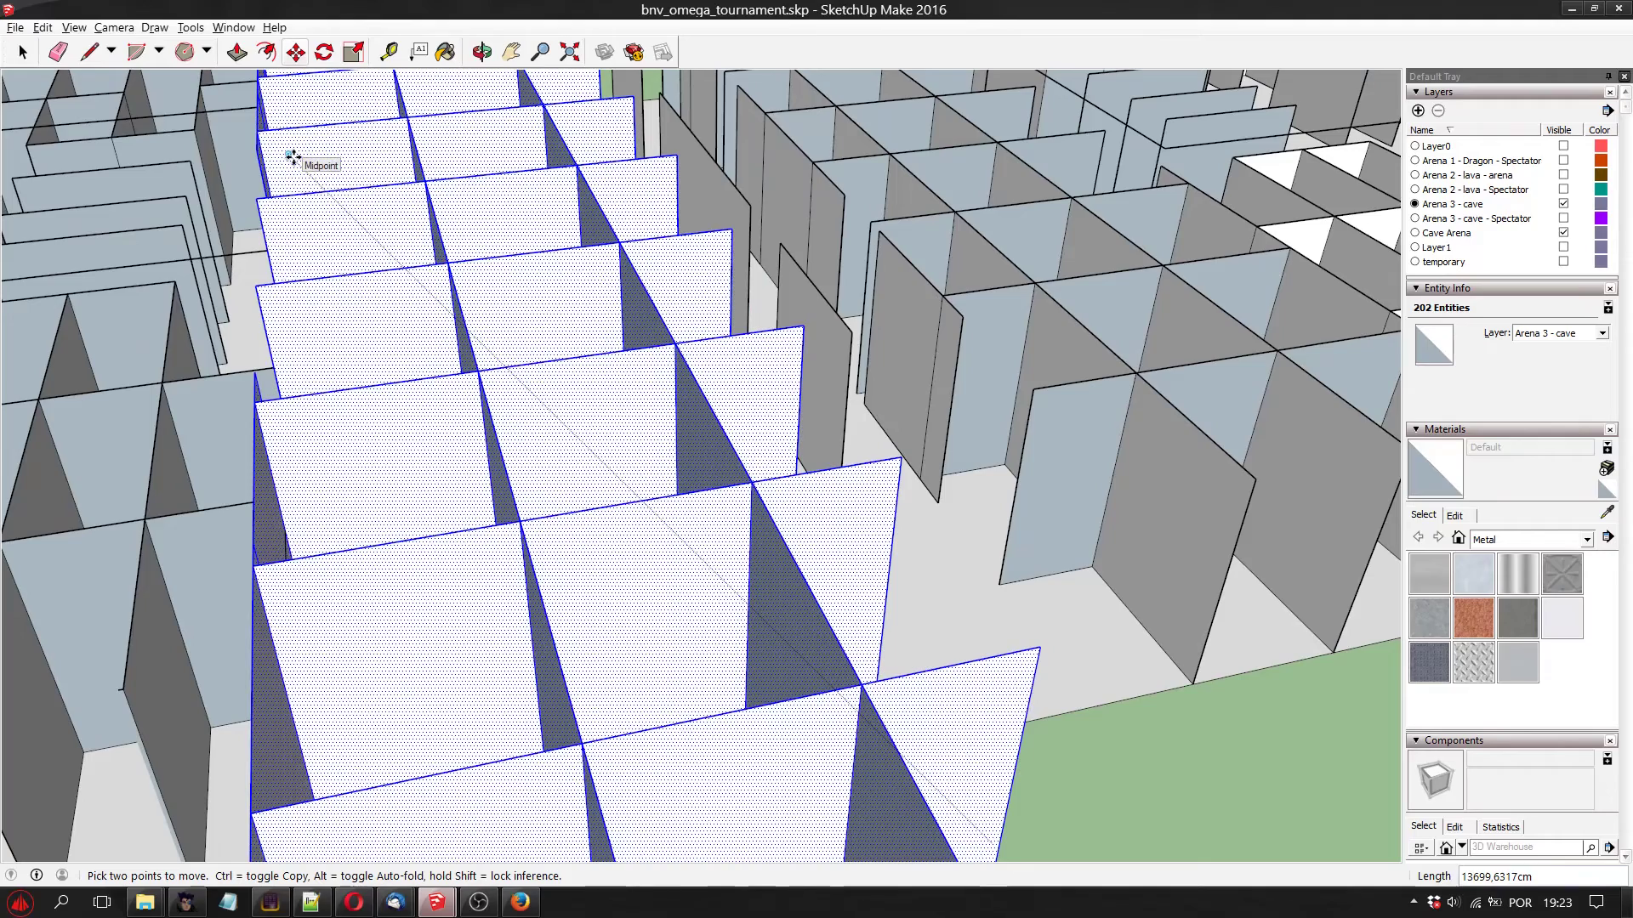
pyautogui.scroll(-8, 313, 155)
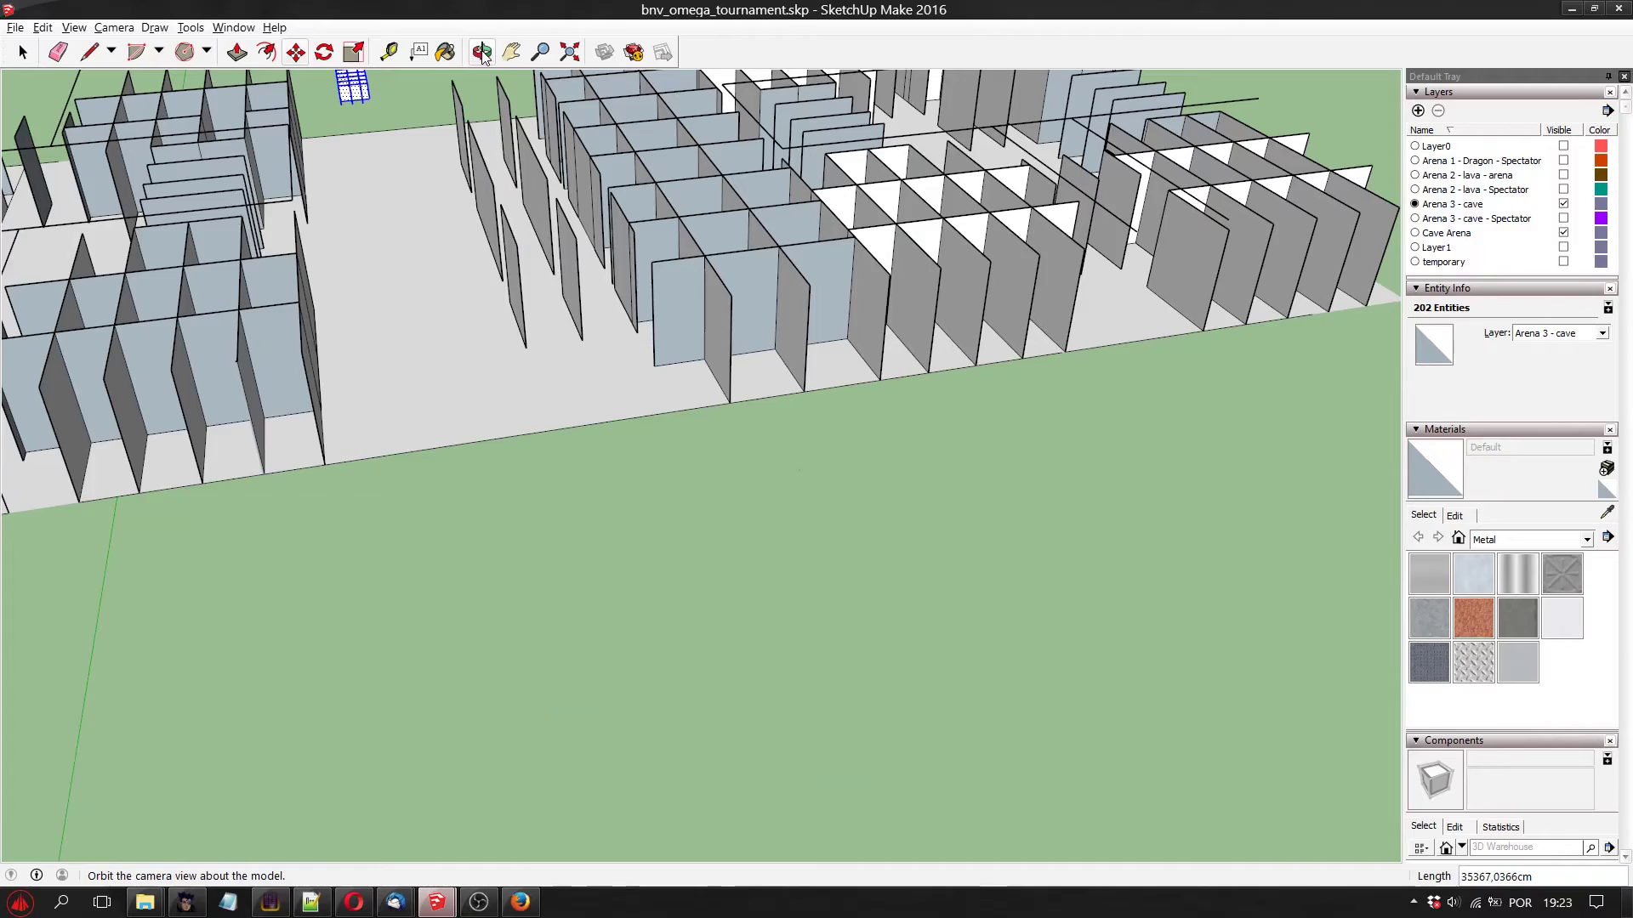
pyautogui.click(481, 52)
pyautogui.moveTo(120, 365)
pyautogui.mouseDown()
pyautogui.moveTo(832, 489)
pyautogui.moveTo(587, 624)
pyautogui.moveTo(674, 554)
pyautogui.moveTo(812, 640)
pyautogui.mouseUp()
pyautogui.press('m')
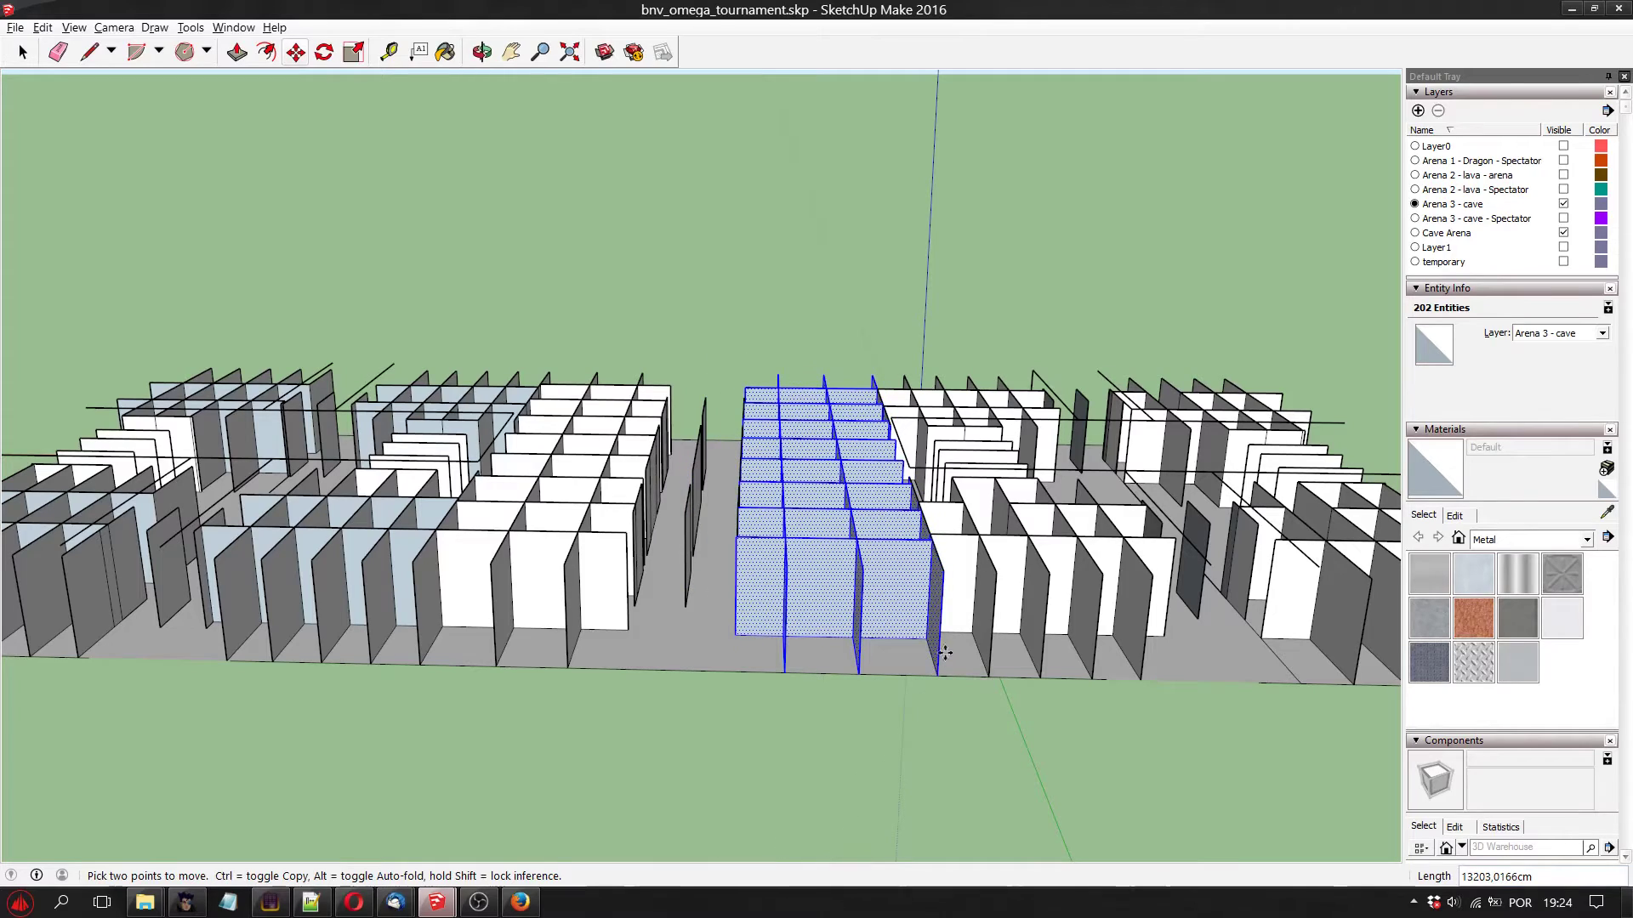
# Inspect the arena's mirrored partition blocks and the central passage from several angles, including from beneath the floor
pyautogui.click(482, 52)
pyautogui.moveTo(817, 476); pyautogui.dragTo(978, 528)
pyautogui.scroll(8, 977, 539)
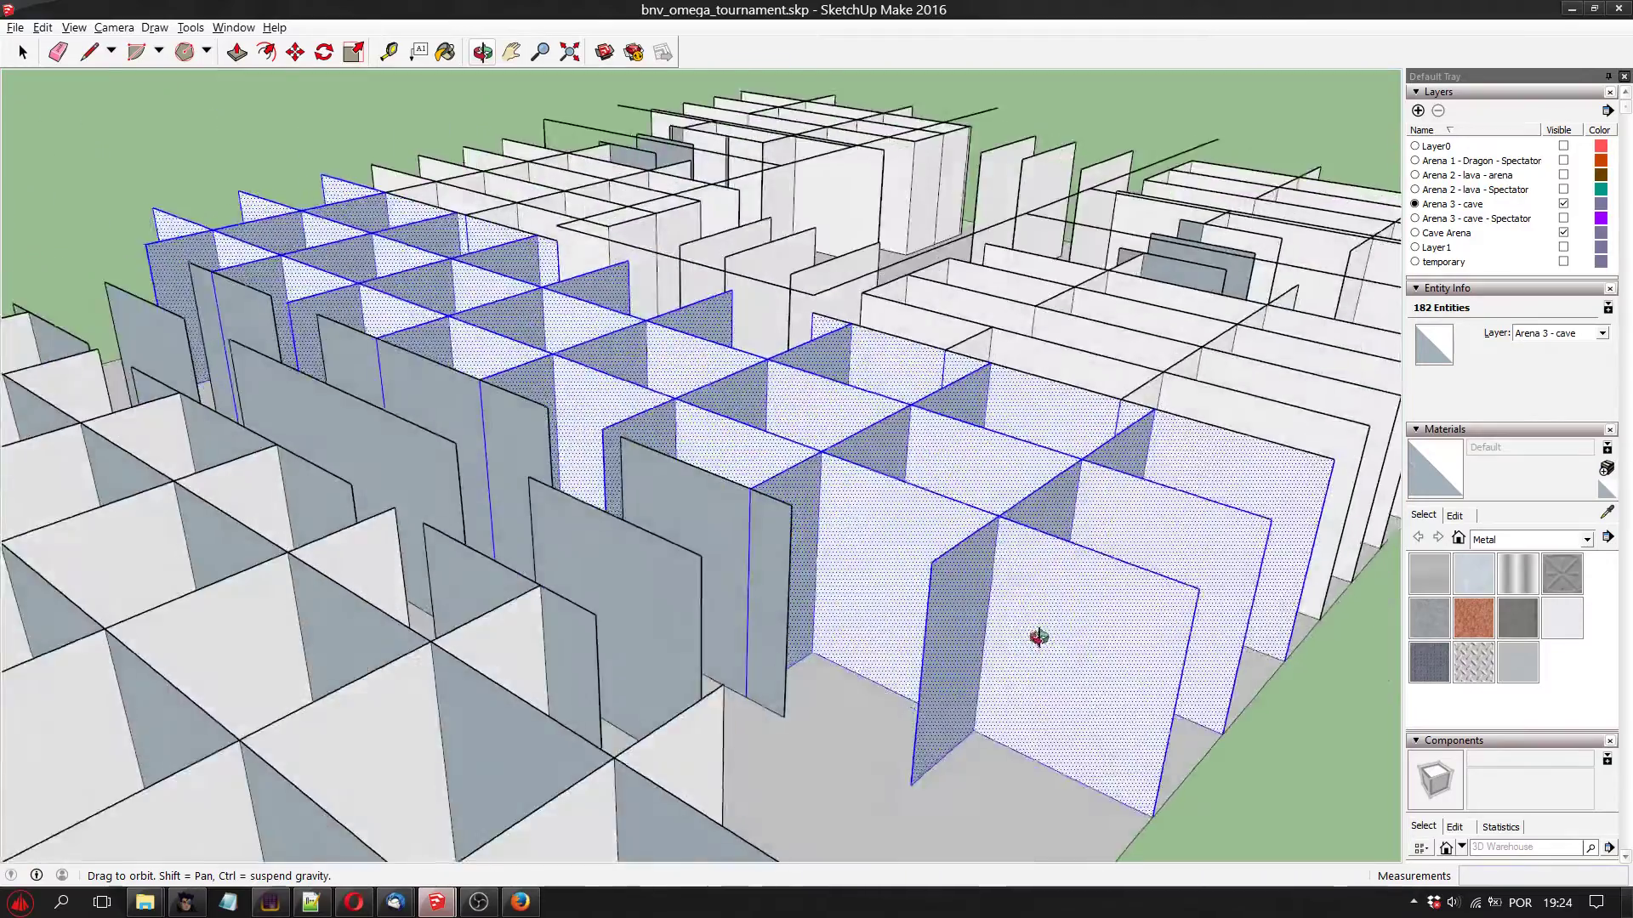
pyautogui.moveTo(1038, 637); pyautogui.dragTo(953, 720)
pyautogui.scroll(-10, 740, 467)
pyautogui.moveTo(740, 467); pyautogui.dragTo(951, 566)
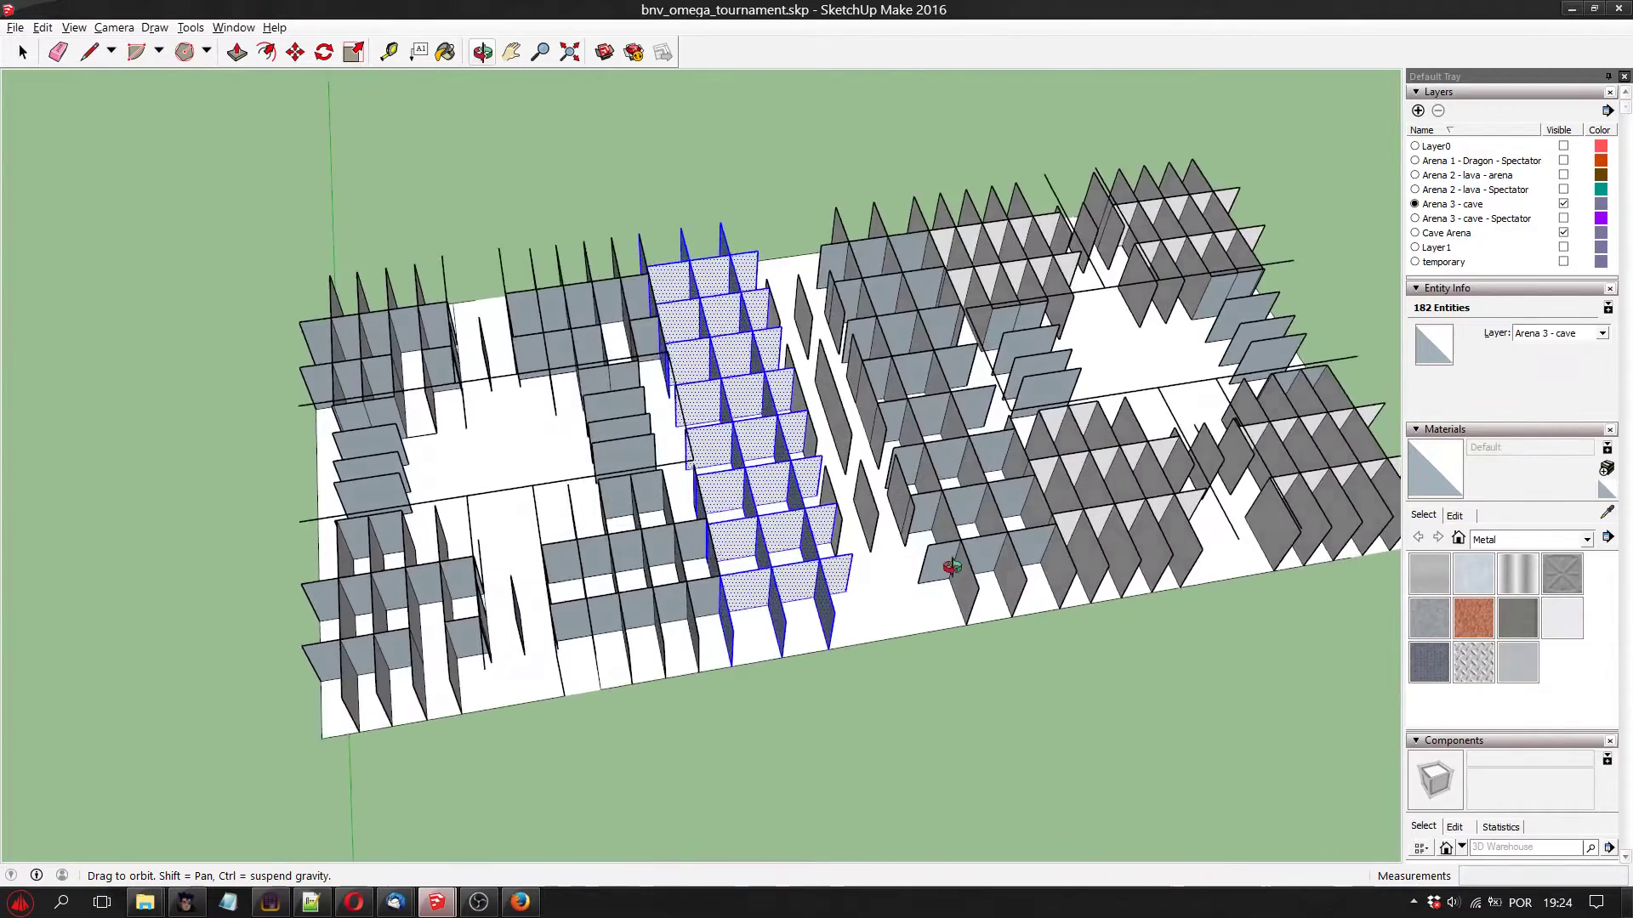
pyautogui.moveTo(1192, 474); pyautogui.dragTo(929, 412)
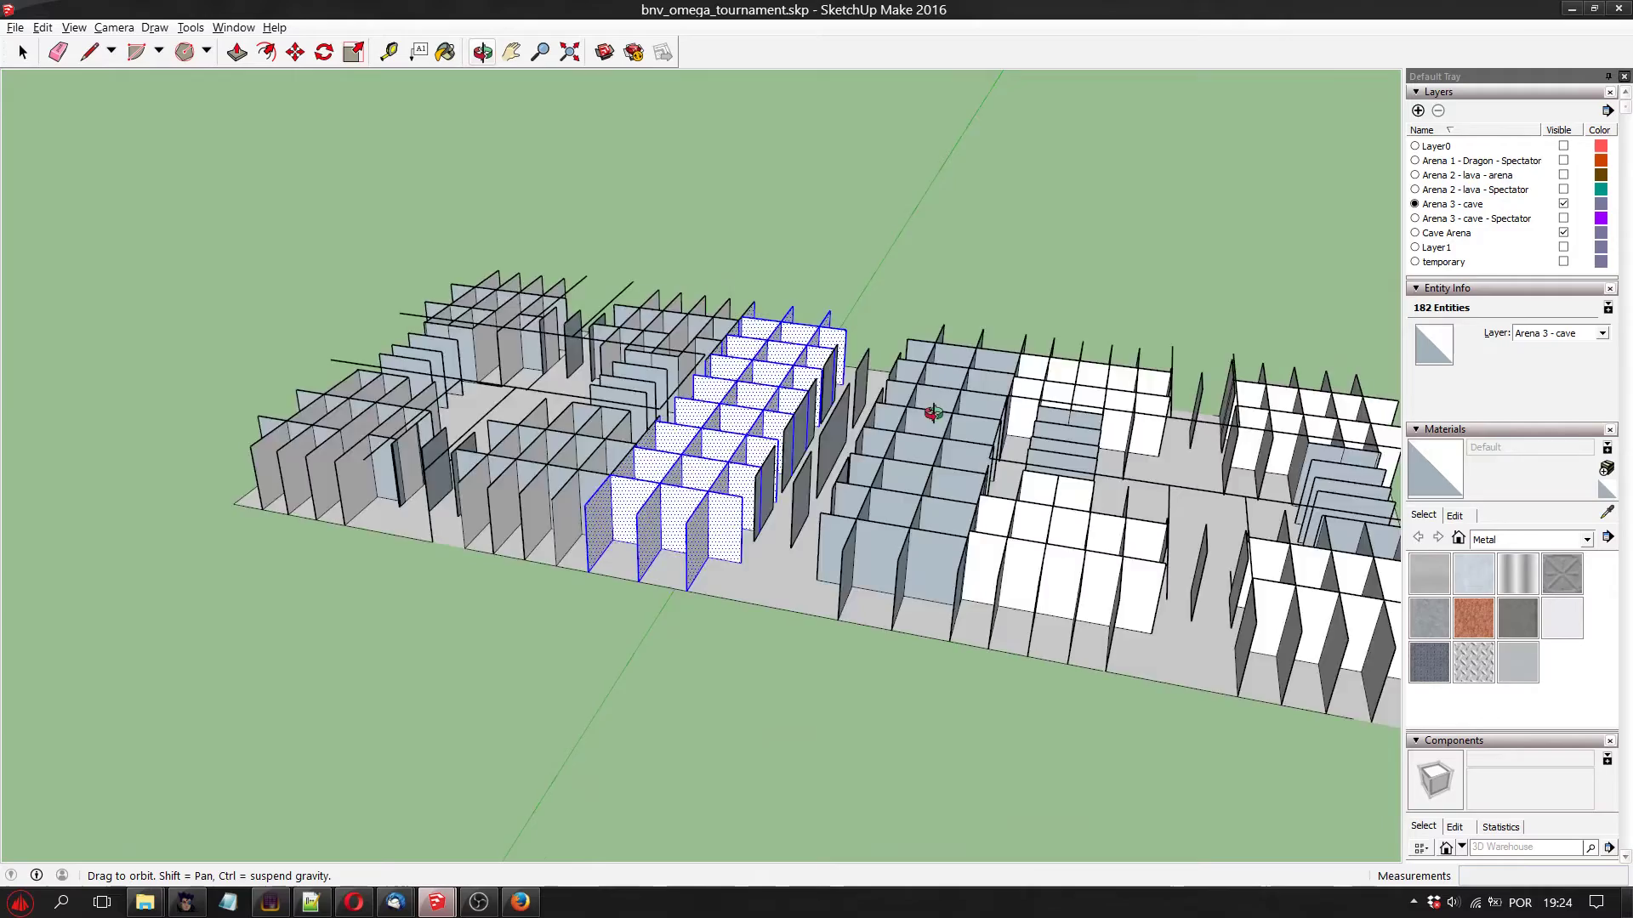
pyautogui.scroll(-3, 983, 443)
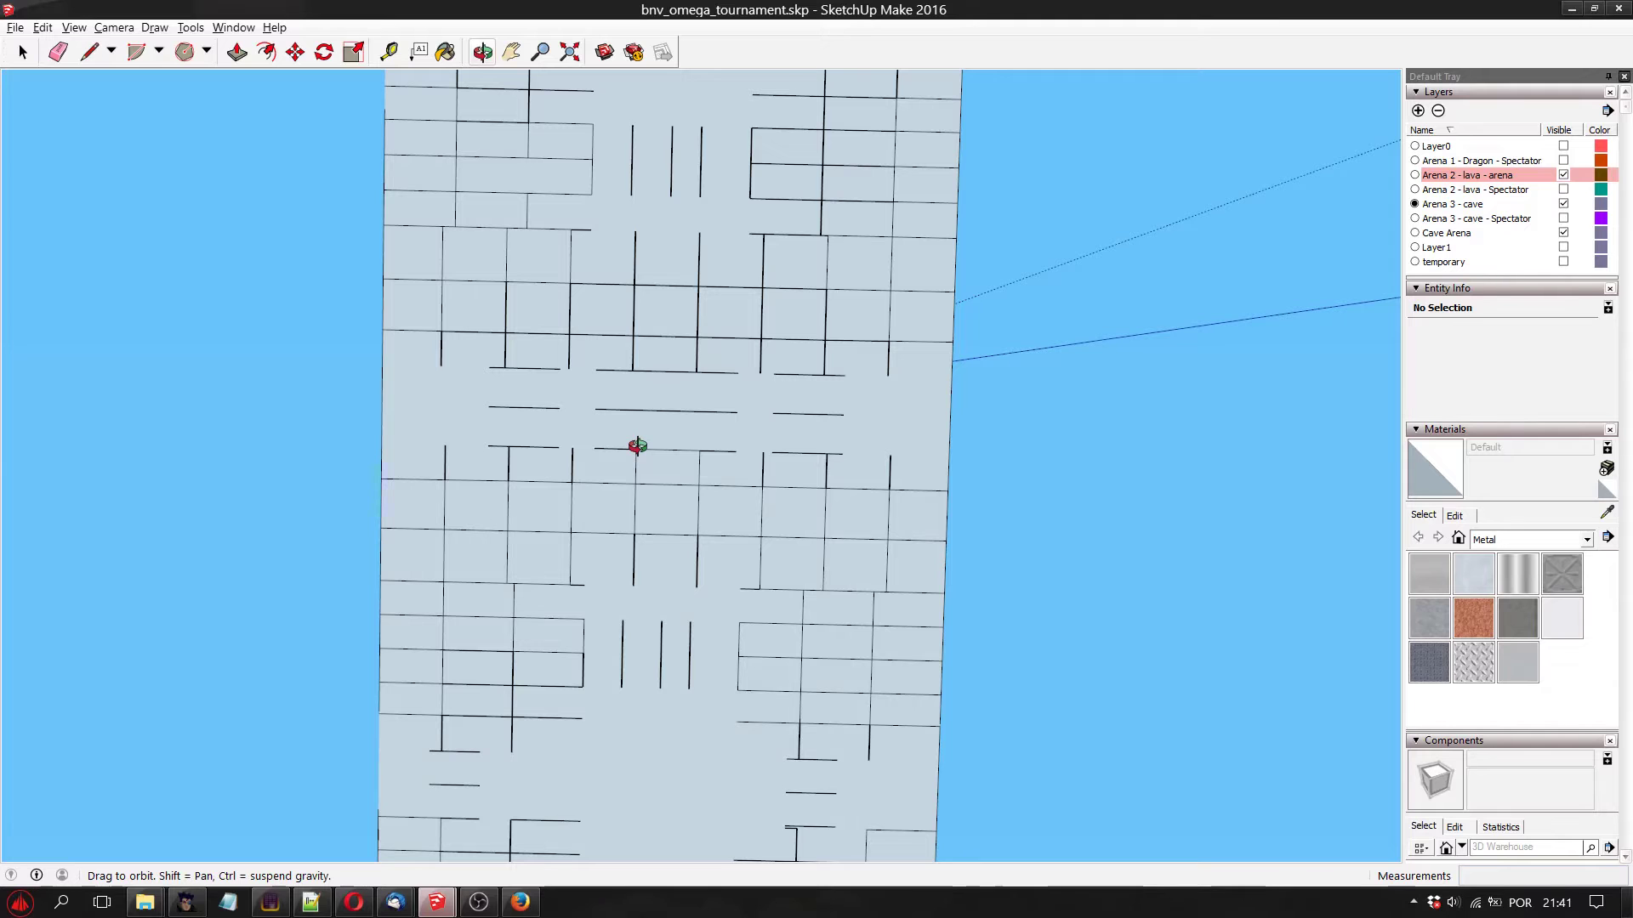
pyautogui.moveTo(640, 529); pyautogui.dragTo(634, 456)
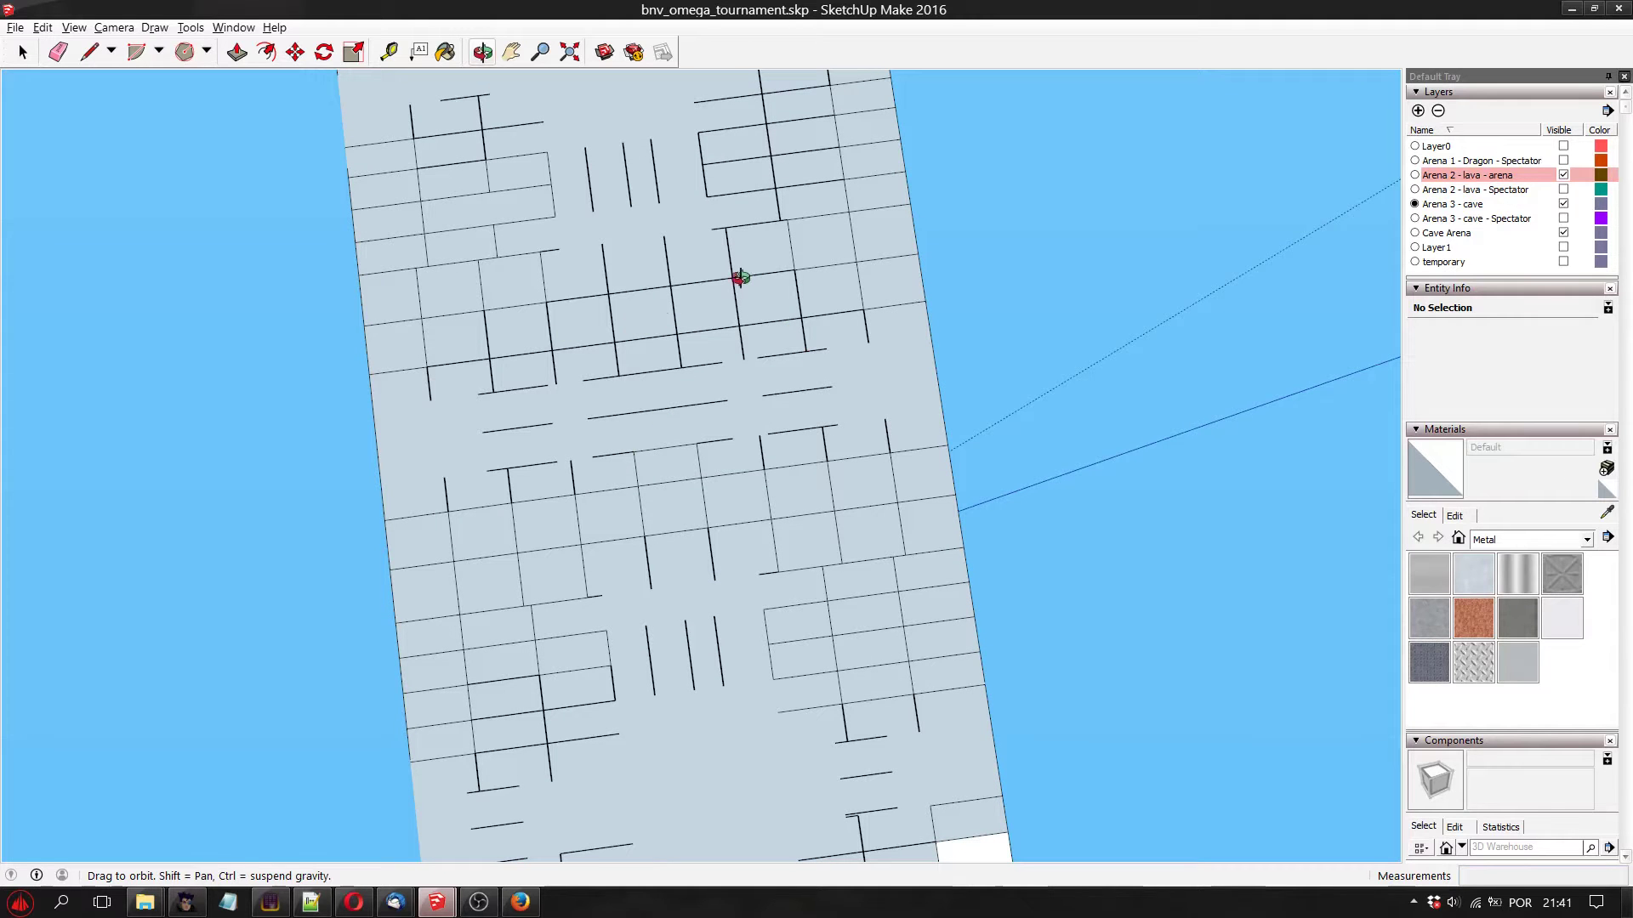
pyautogui.moveTo(683, 606)
pyautogui.mouseDown()
pyautogui.moveTo(711, 558)
pyautogui.moveTo(677, 461)
pyautogui.moveTo(693, 618)
pyautogui.mouseUp()
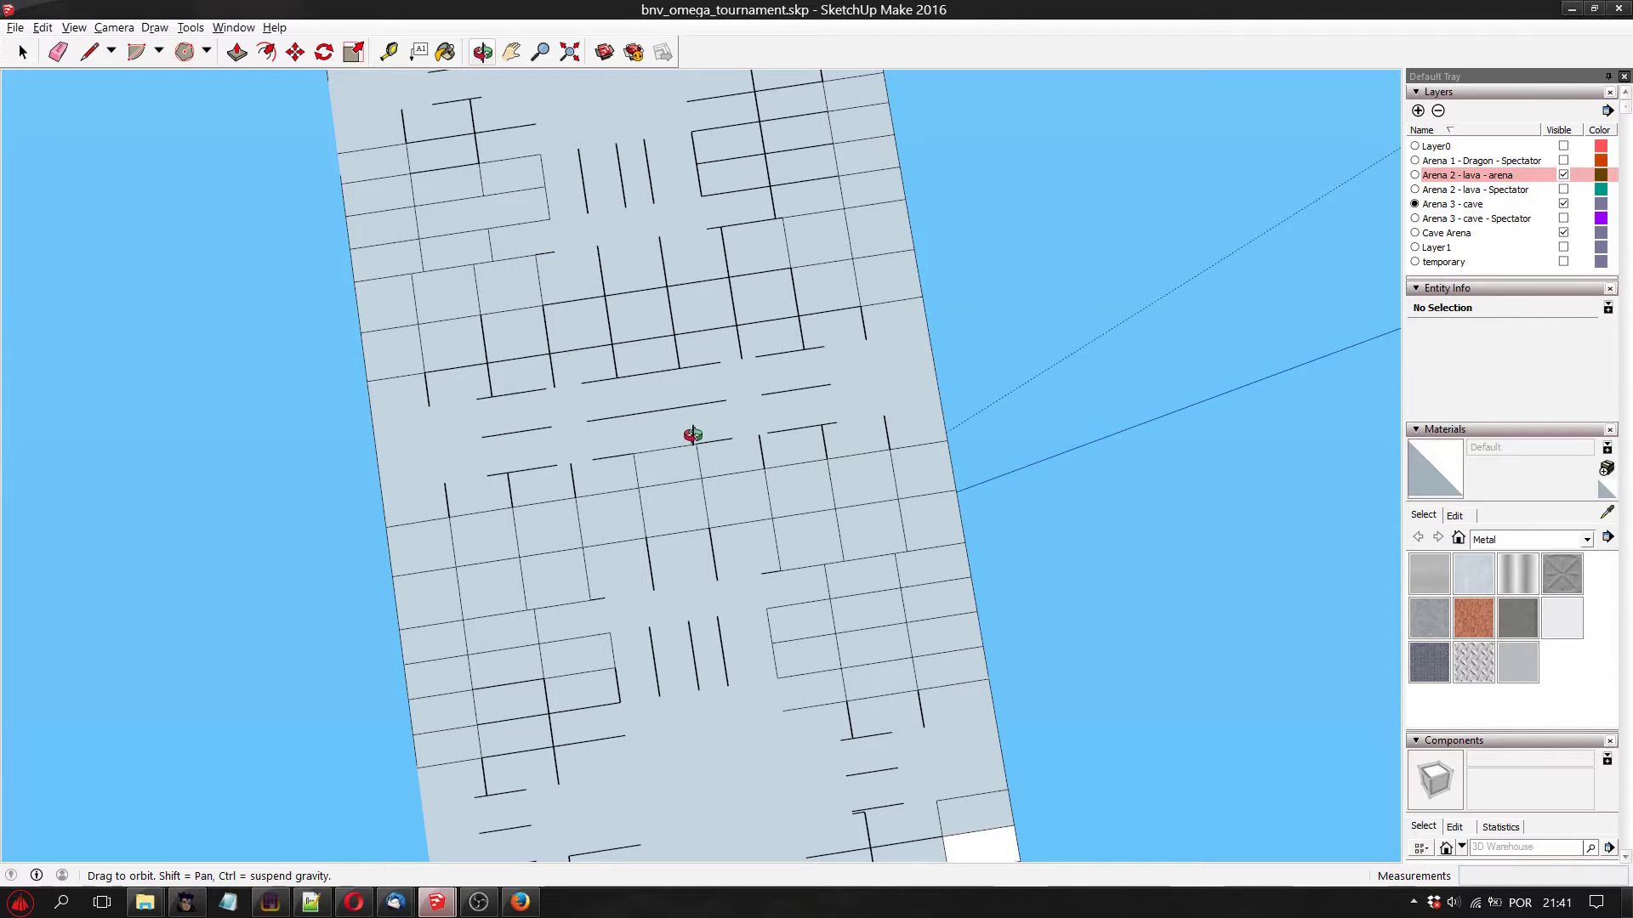
pyautogui.moveTo(692, 435); pyautogui.dragTo(604, 488)
pyautogui.moveTo(605, 311); pyautogui.dragTo(751, 277)
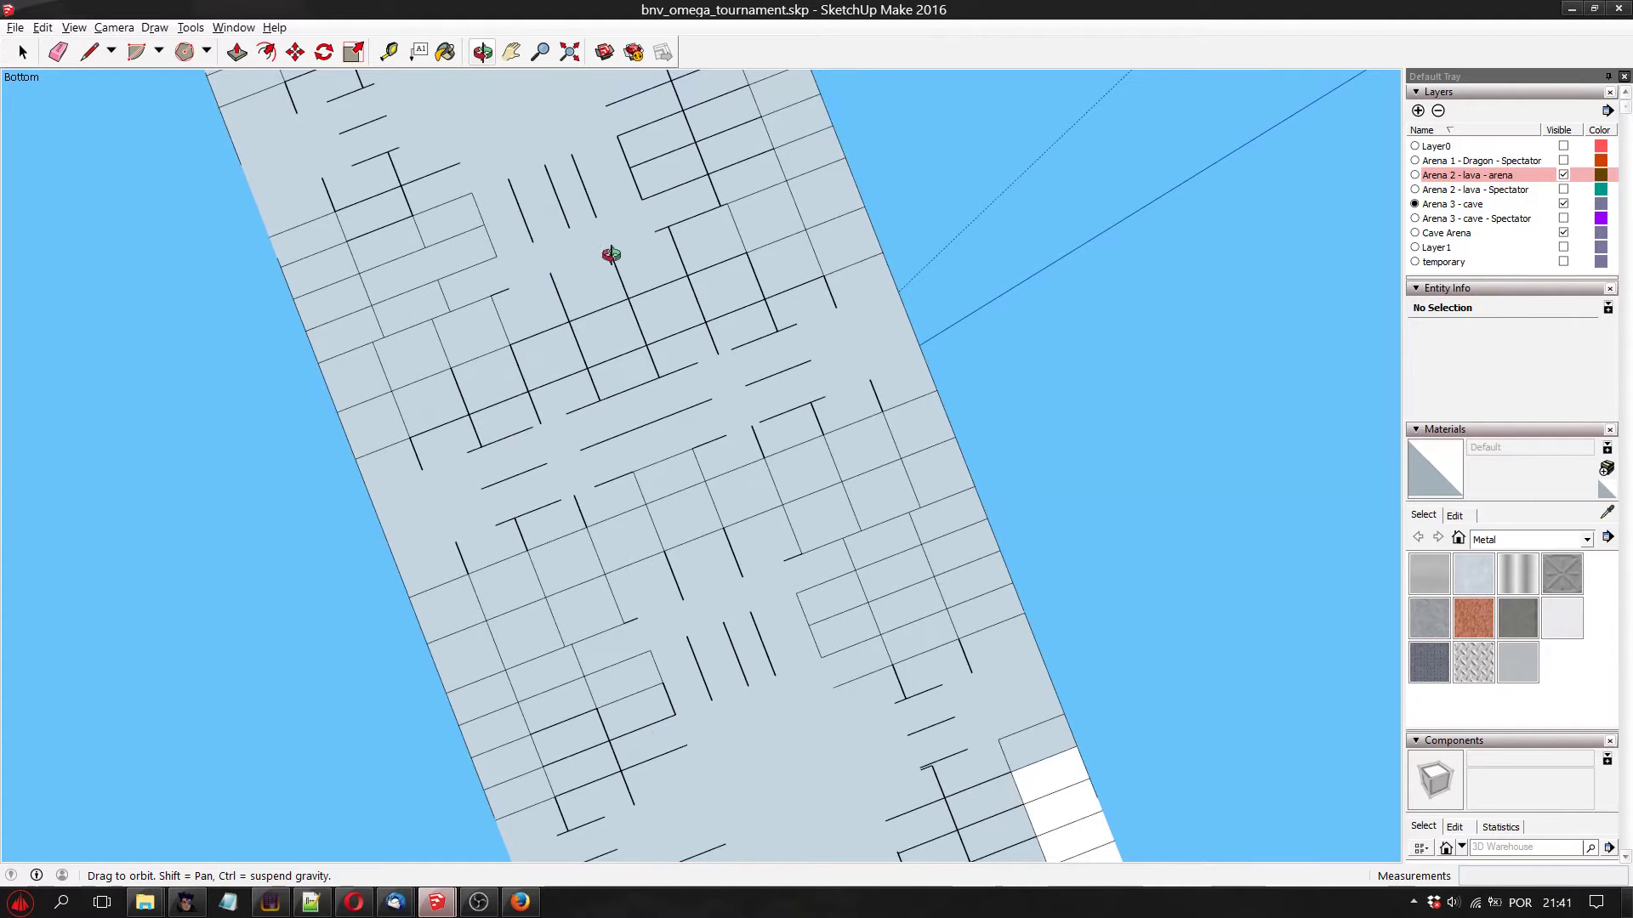
# Bridge the gaps in the floor's interrupted cross line with edges between the wall endpoints on the underside
pyautogui.click(90, 53)
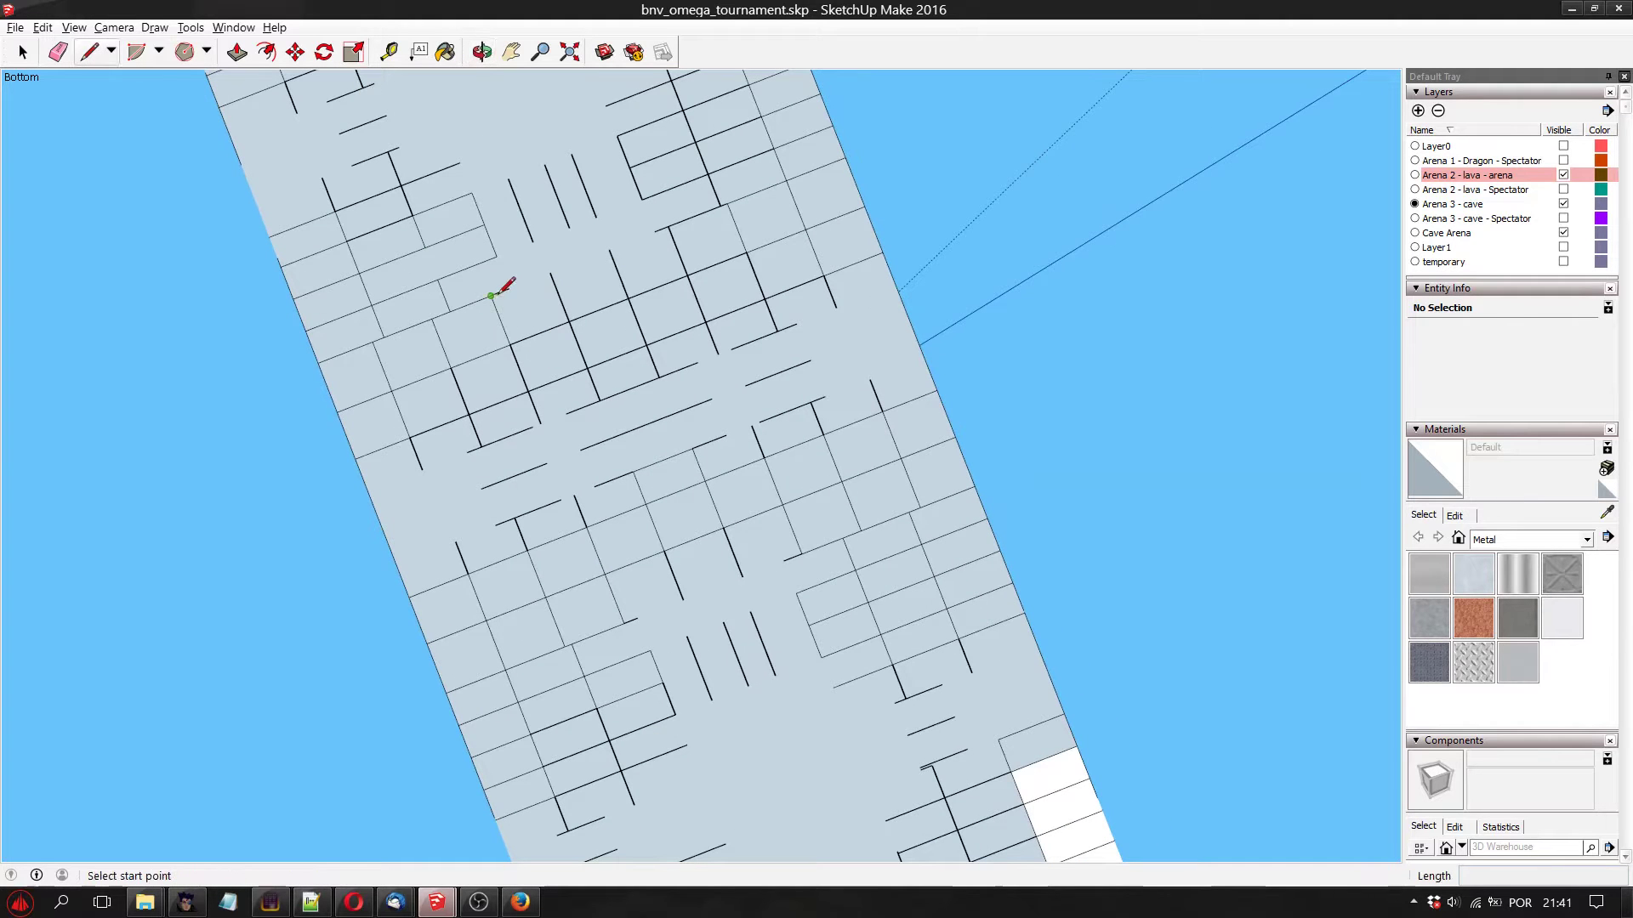
pyautogui.click(491, 295)
pyautogui.click(549, 273)
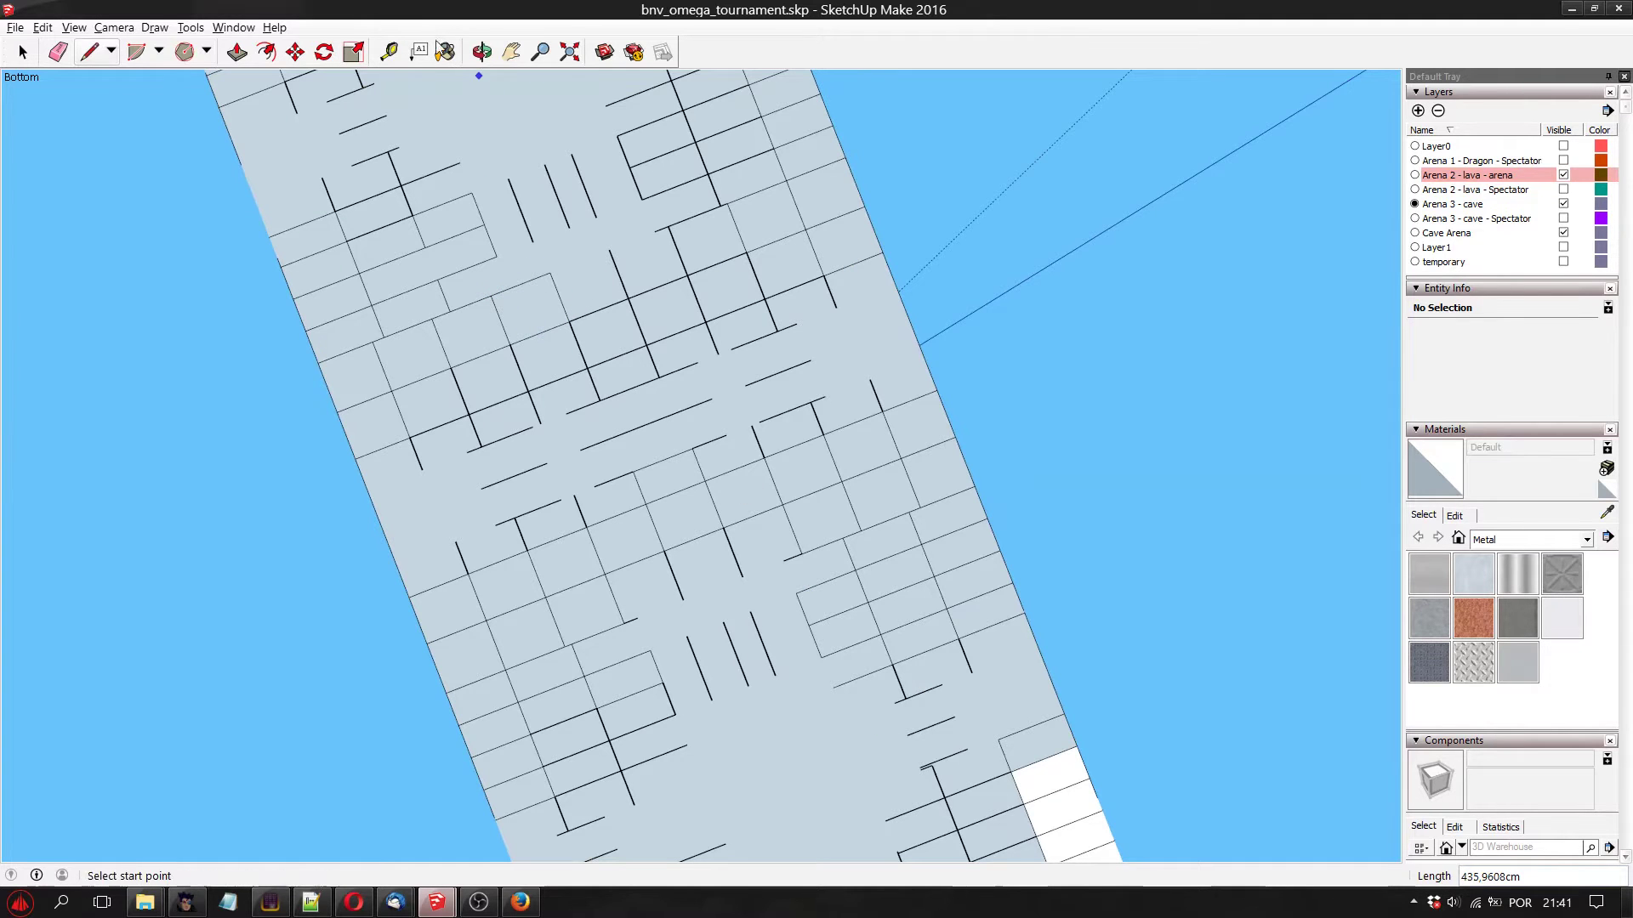
pyautogui.click(481, 53)
pyautogui.moveTo(718, 484); pyautogui.dragTo(703, 222)
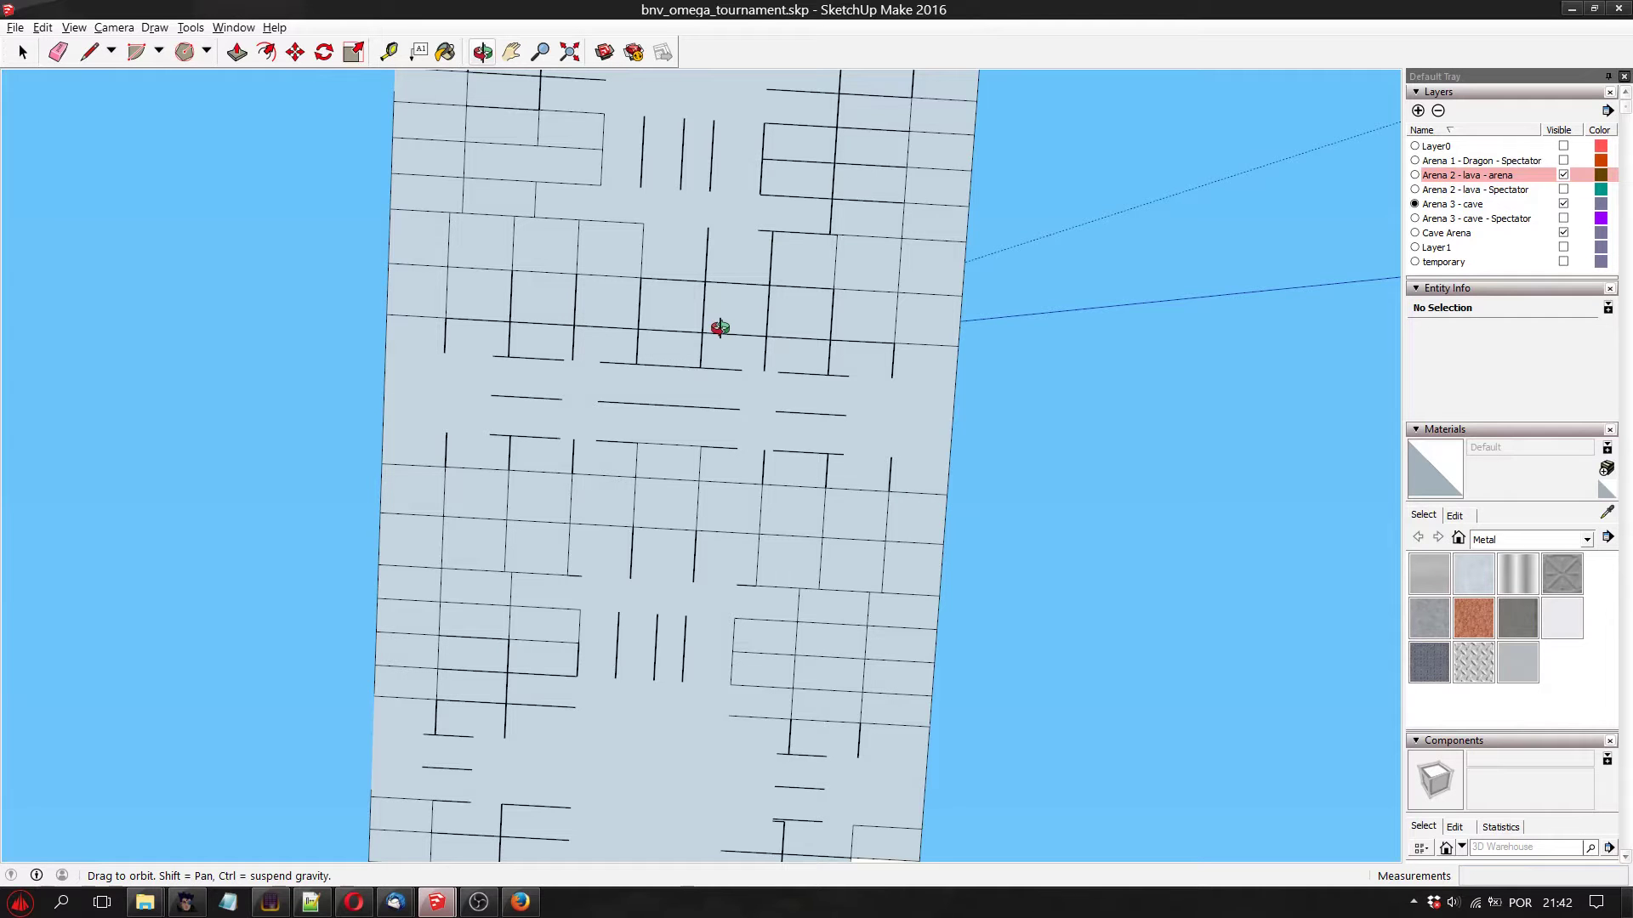
pyautogui.moveTo(748, 528); pyautogui.dragTo(594, 204)
pyautogui.press('l')
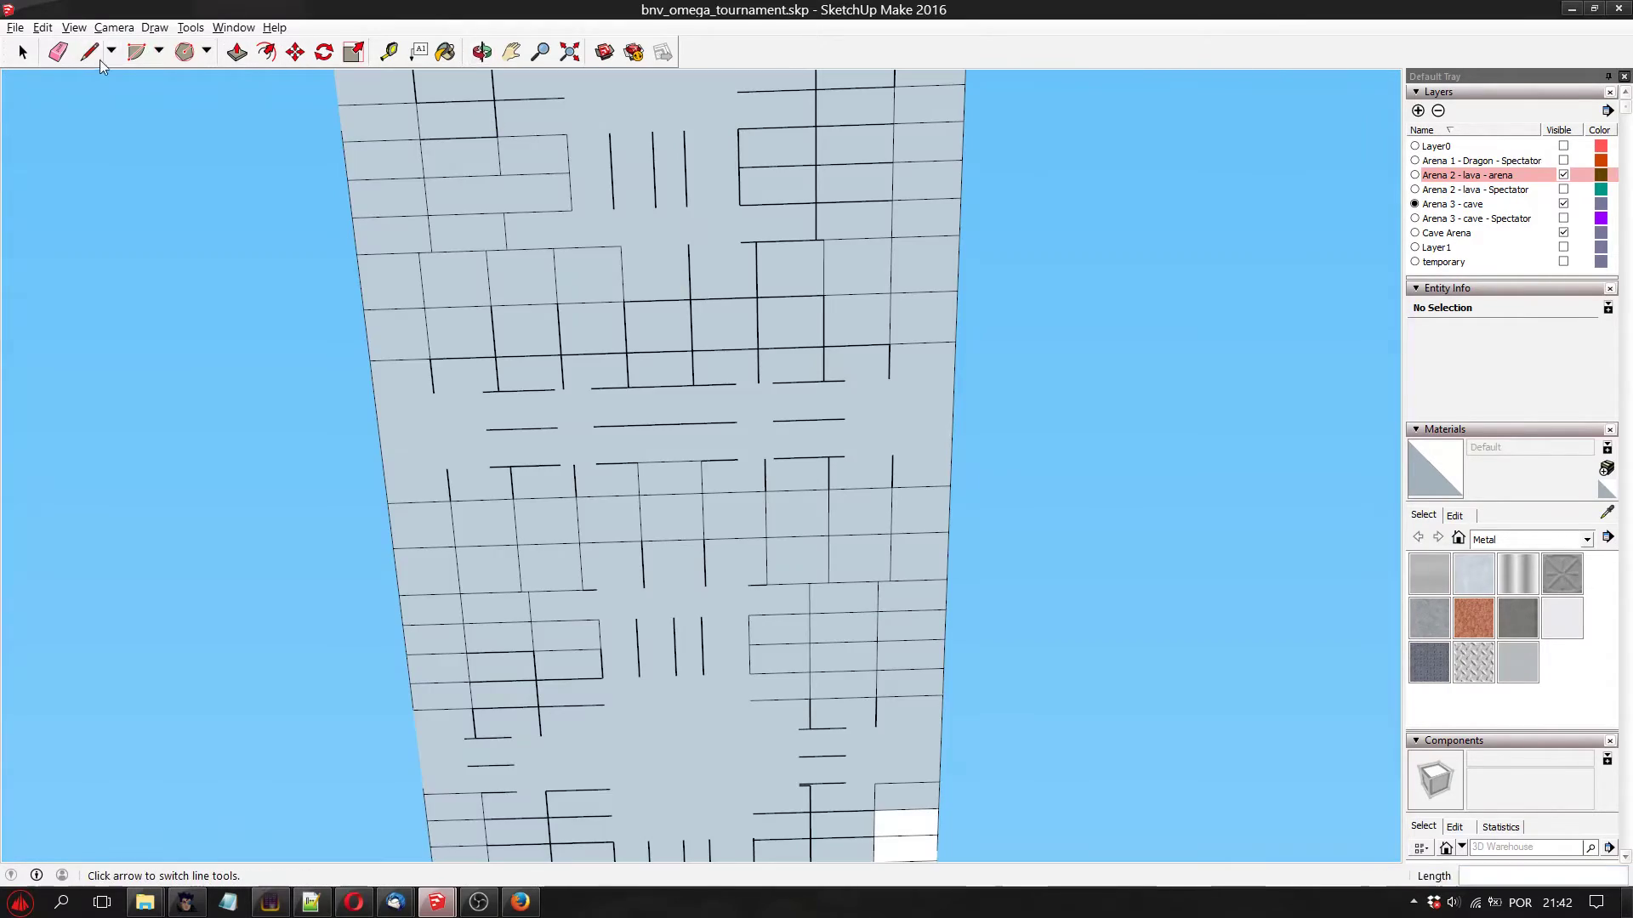
pyautogui.click(621, 246)
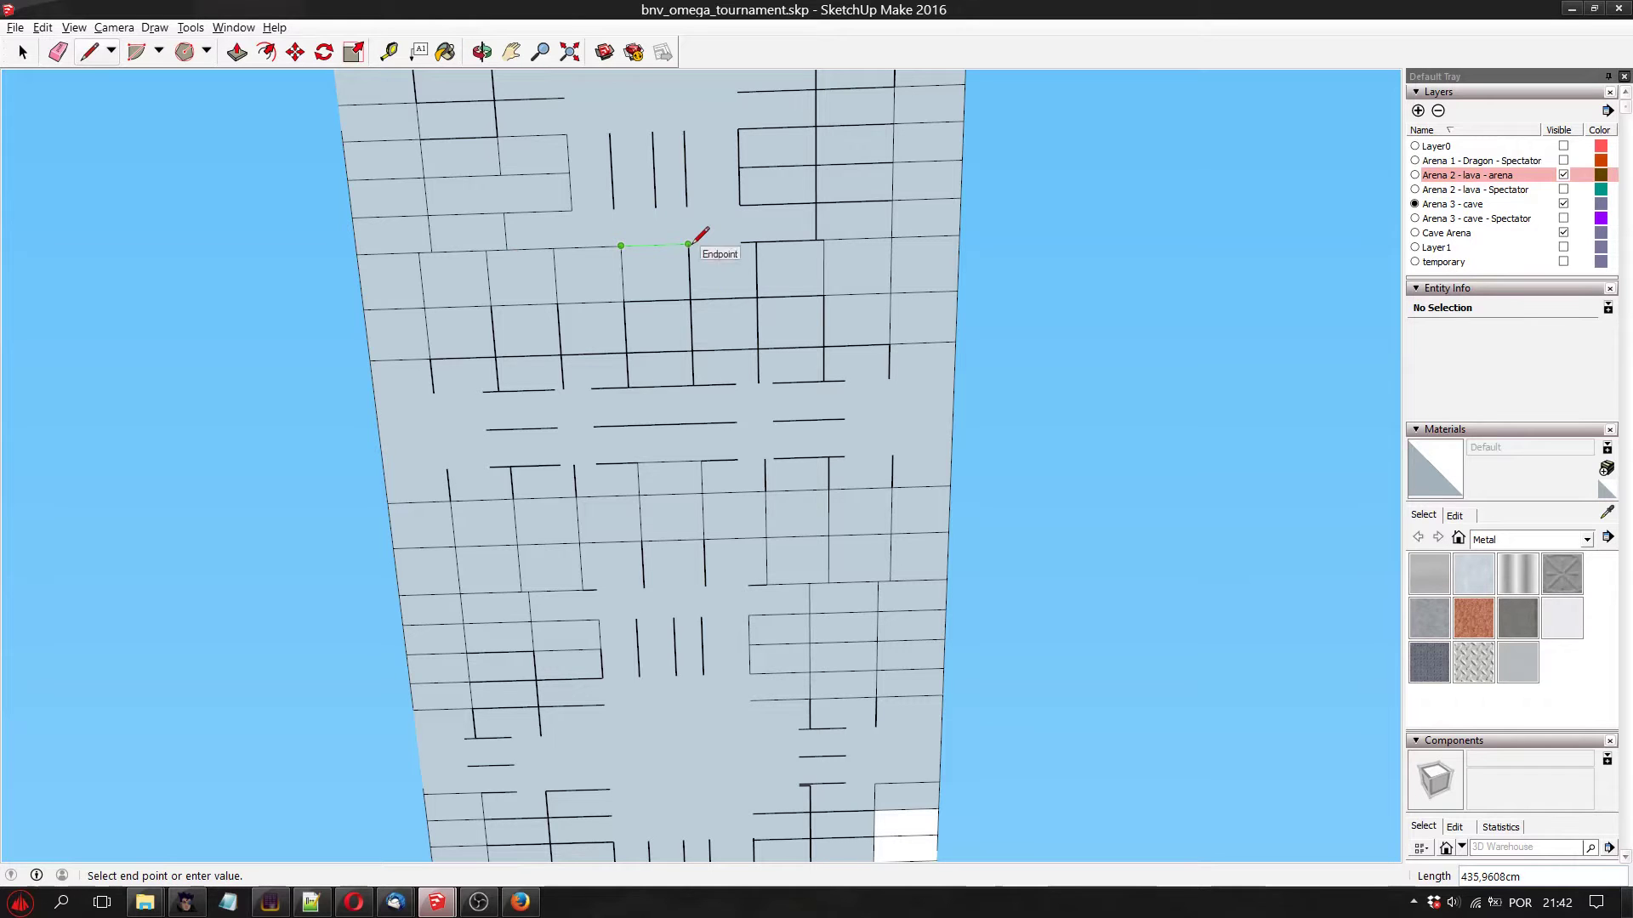
pyautogui.click(740, 244)
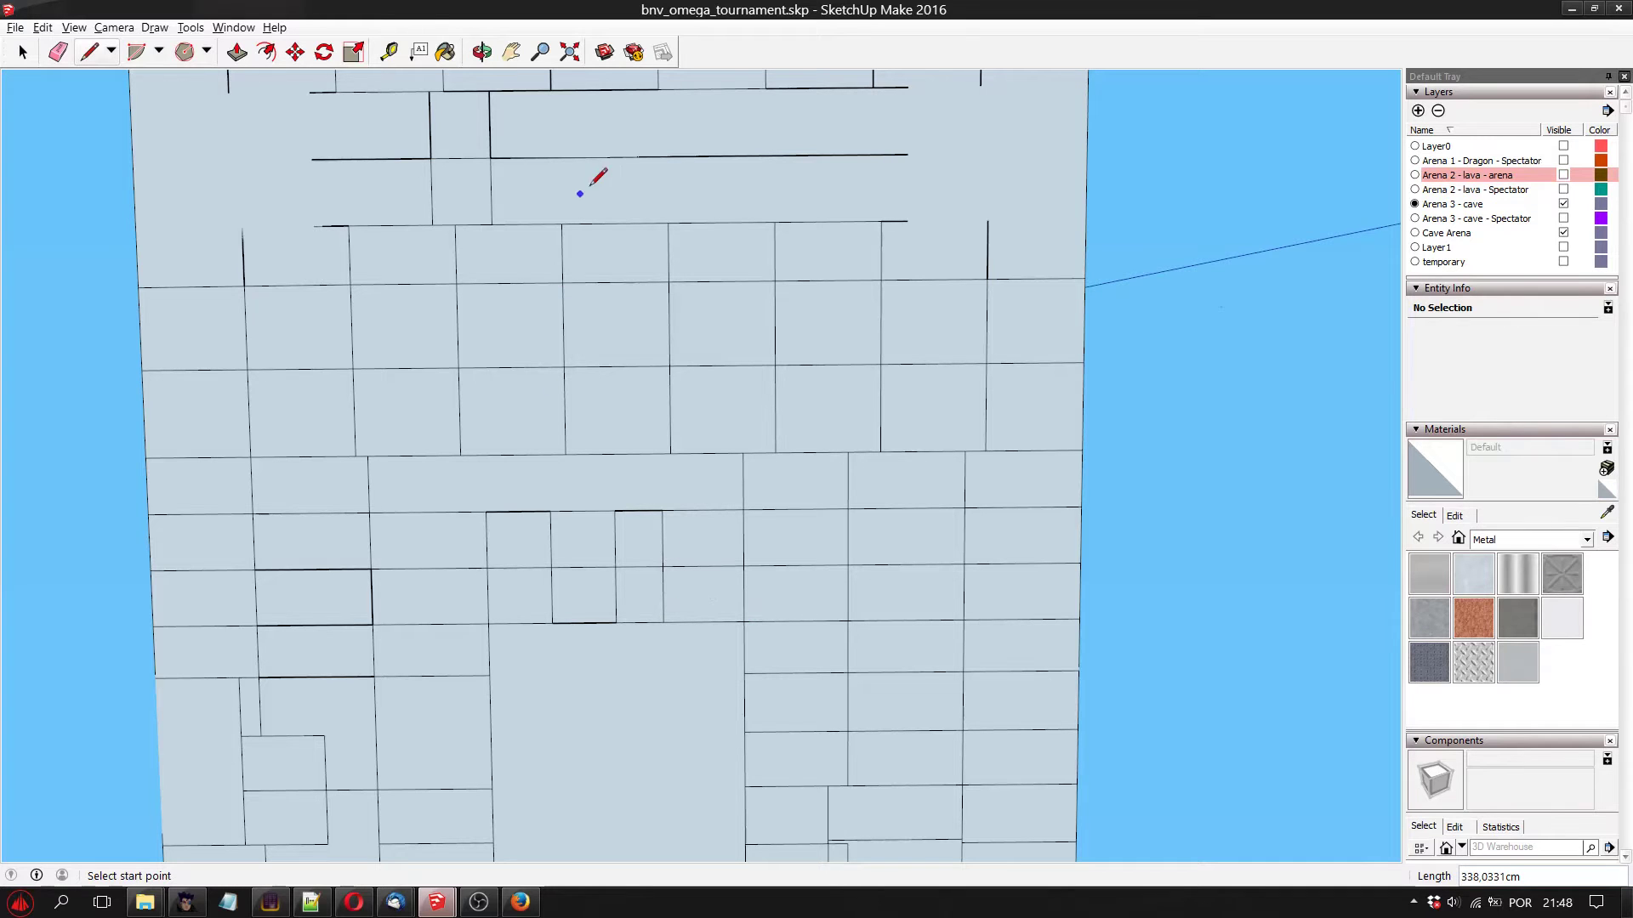
# Draw edges across the floor's full width along the wall columns nearest one short end, each about 3889 cm long
pyautogui.scroll(1, 611, 259)
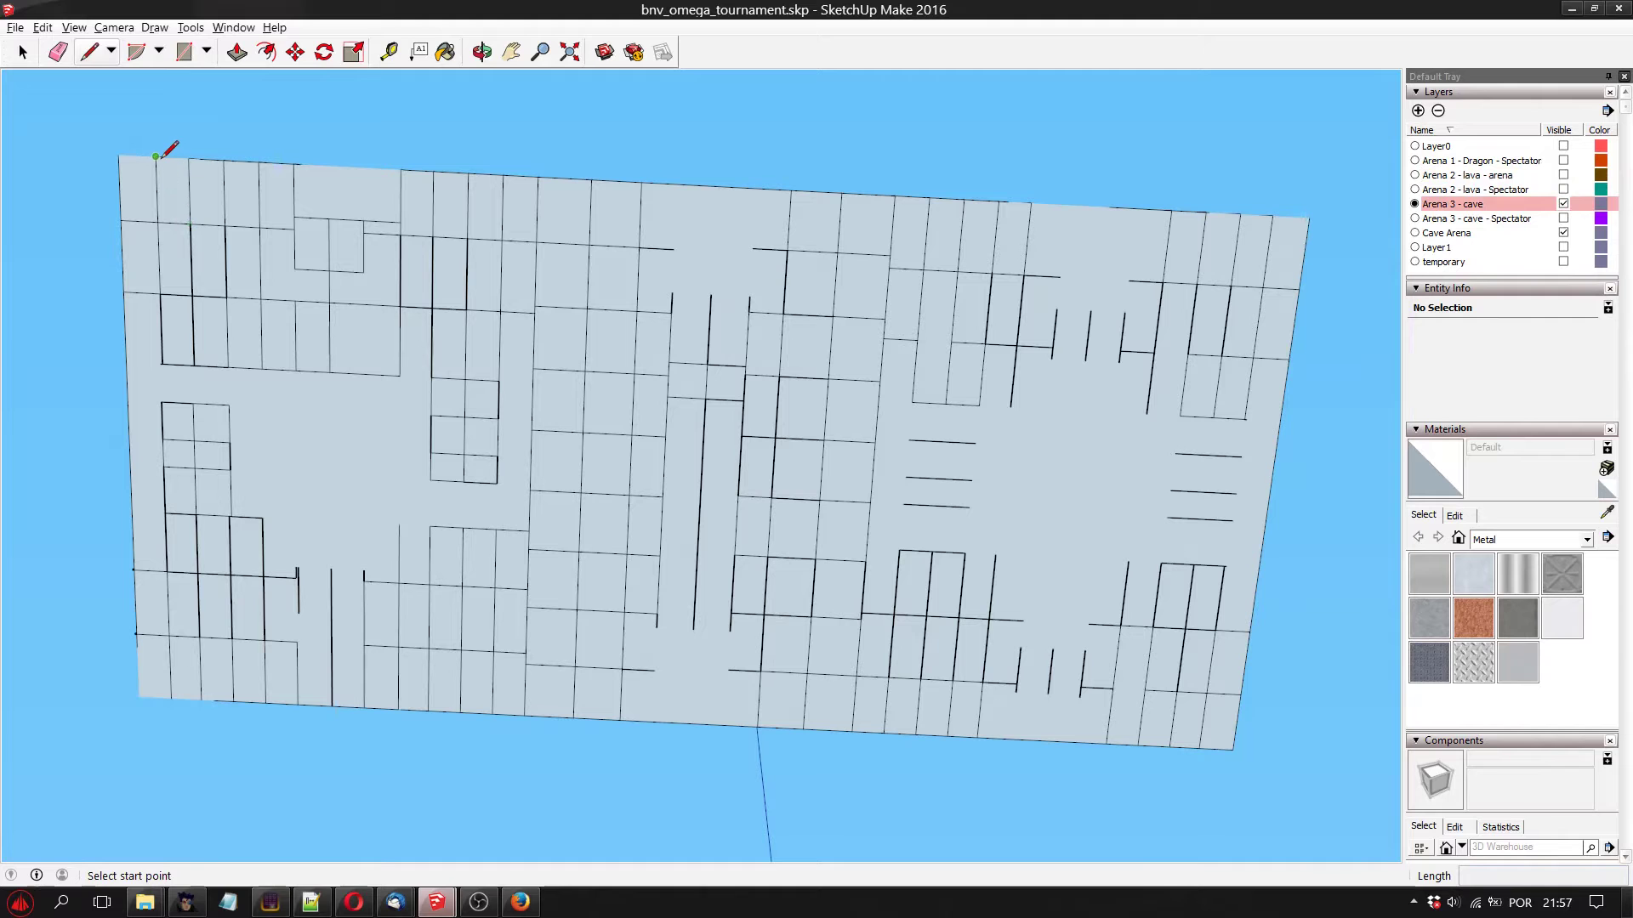
pyautogui.click(156, 156)
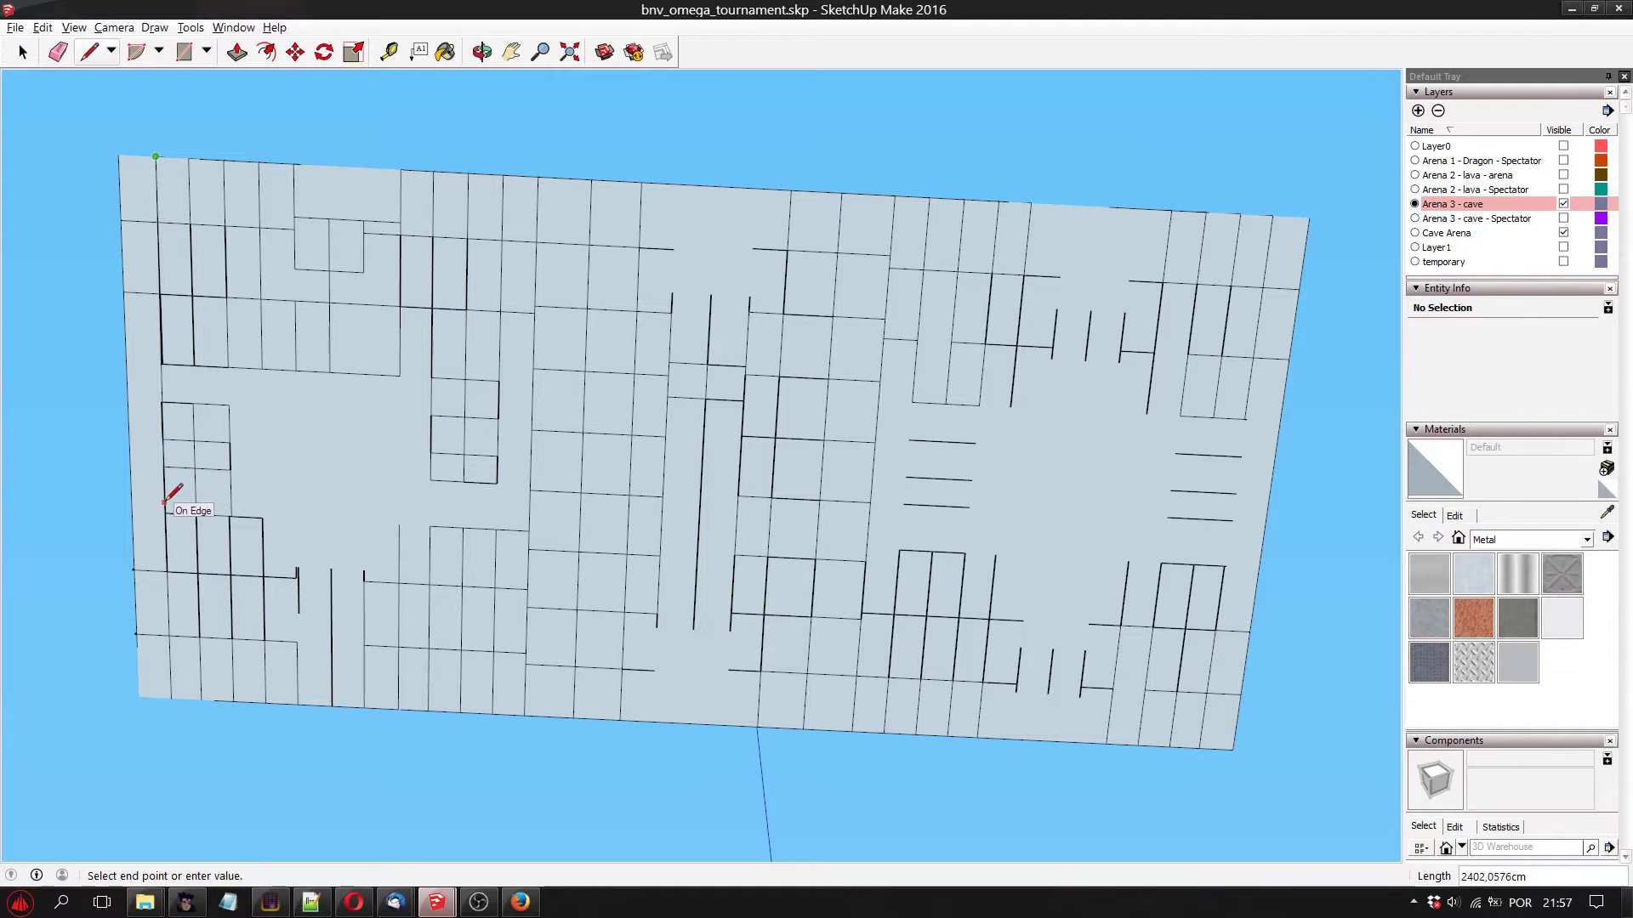
pyautogui.click(171, 697)
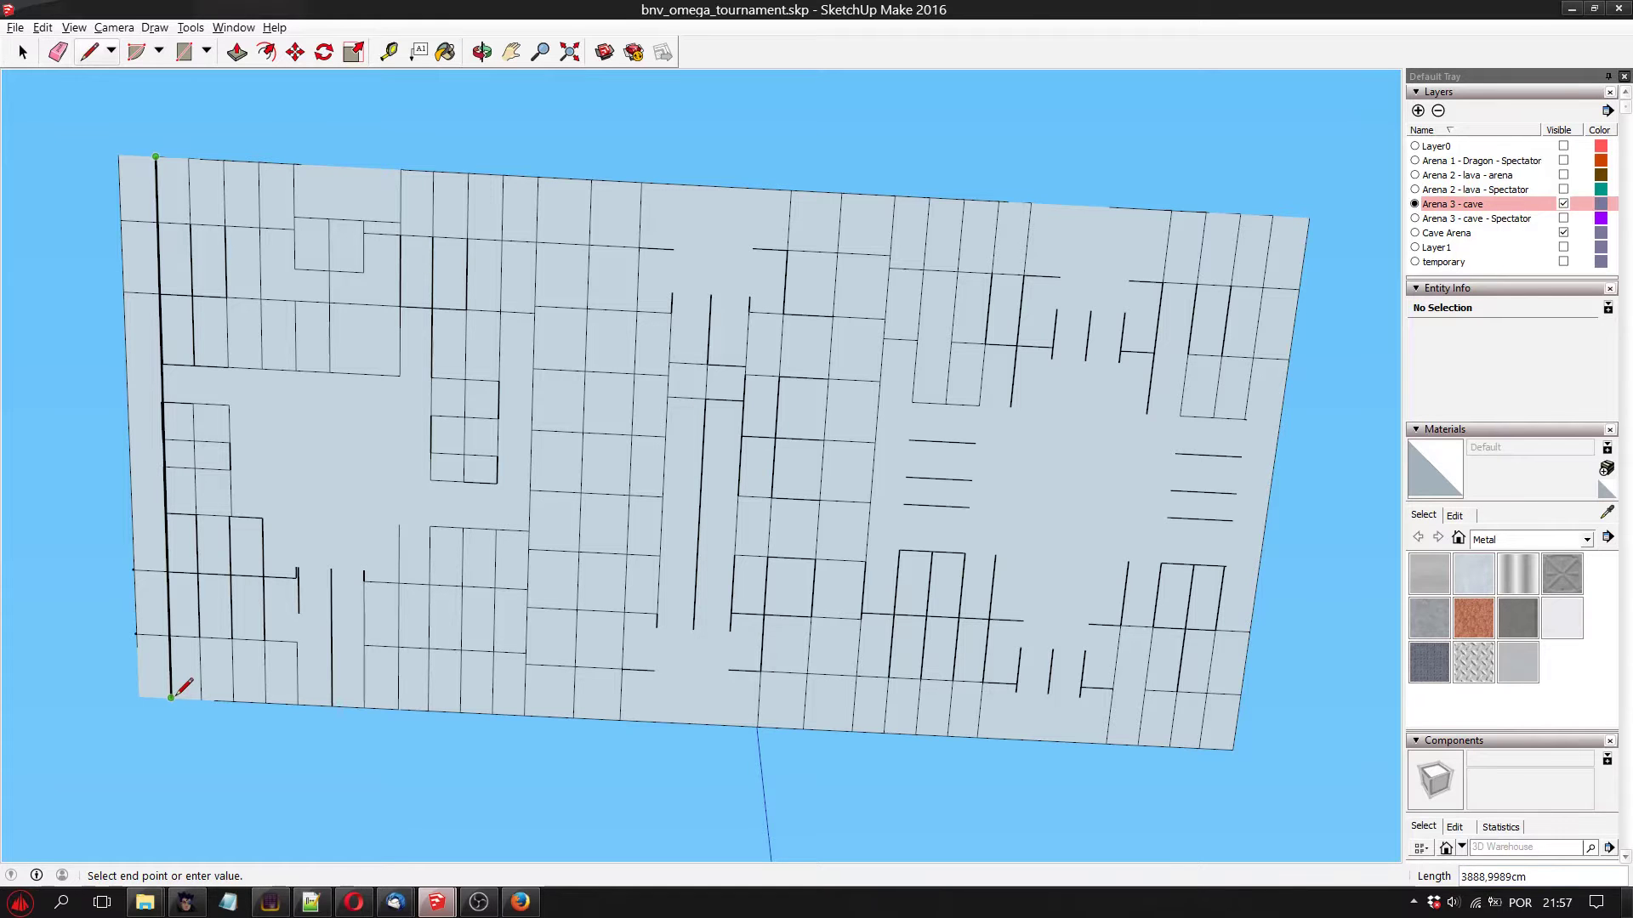
pyautogui.press('F6')
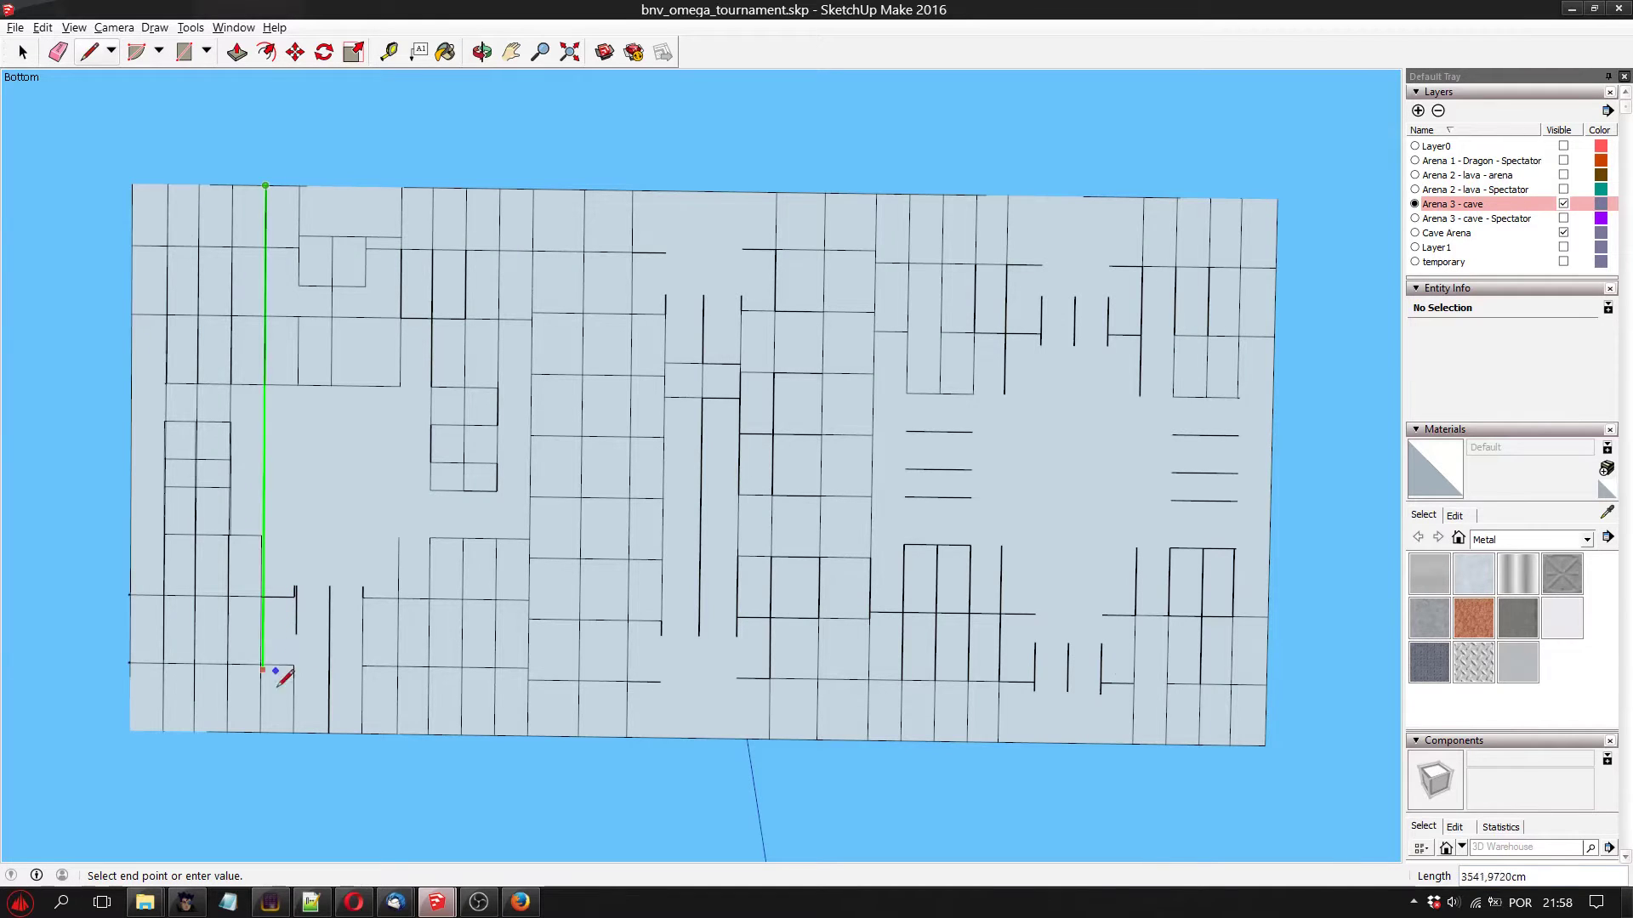
pyautogui.click(265, 728)
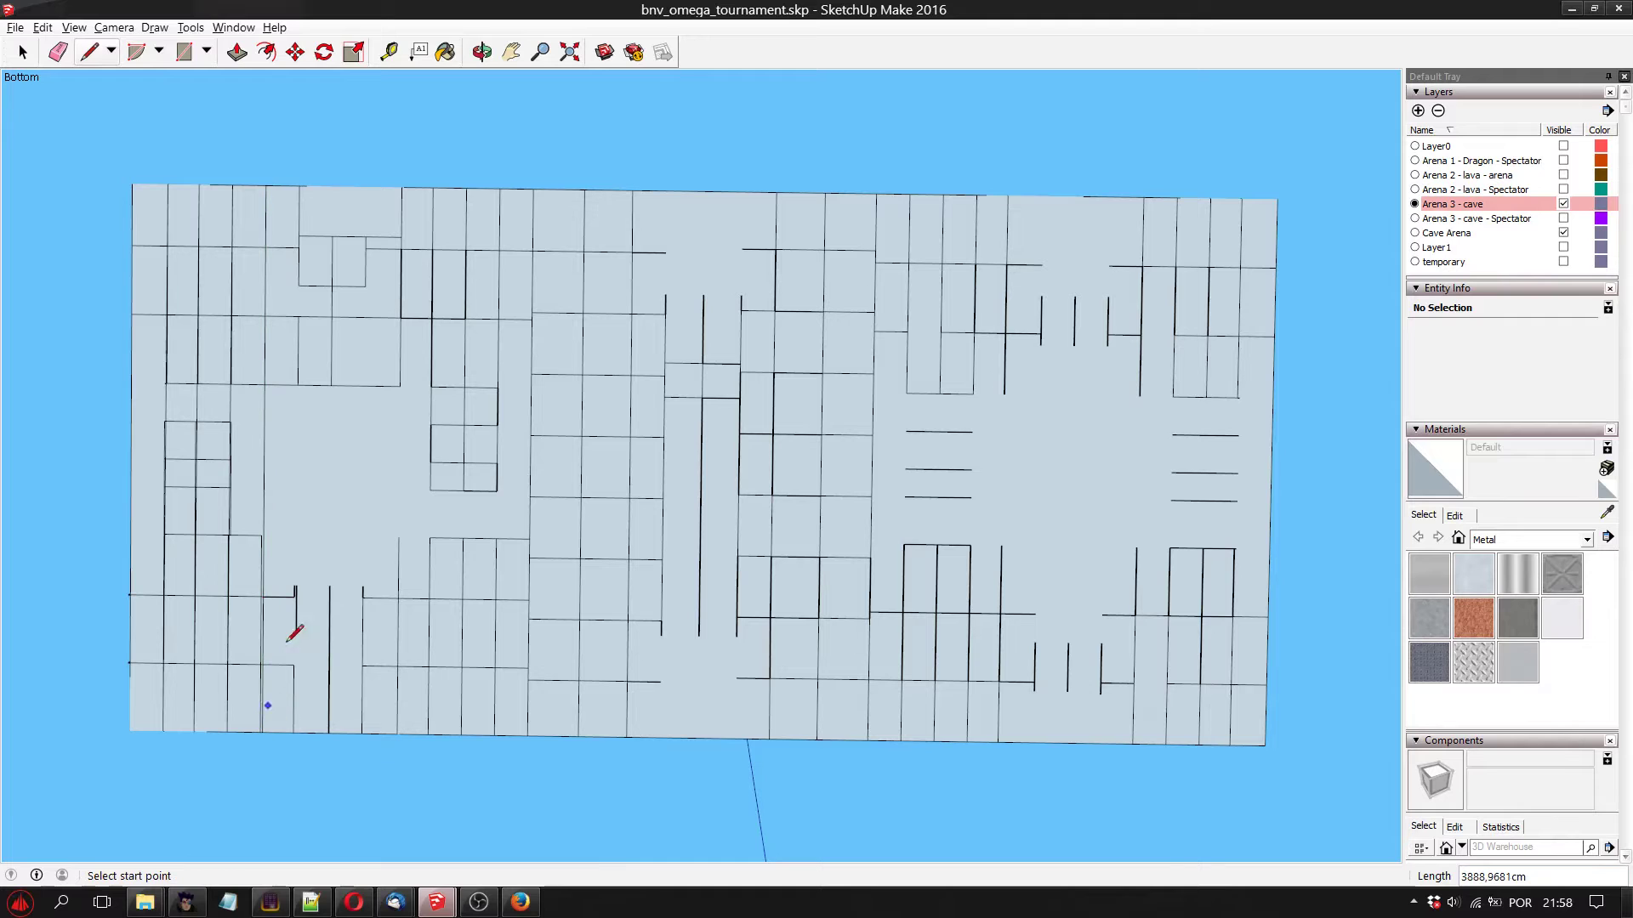
pyautogui.click(298, 185)
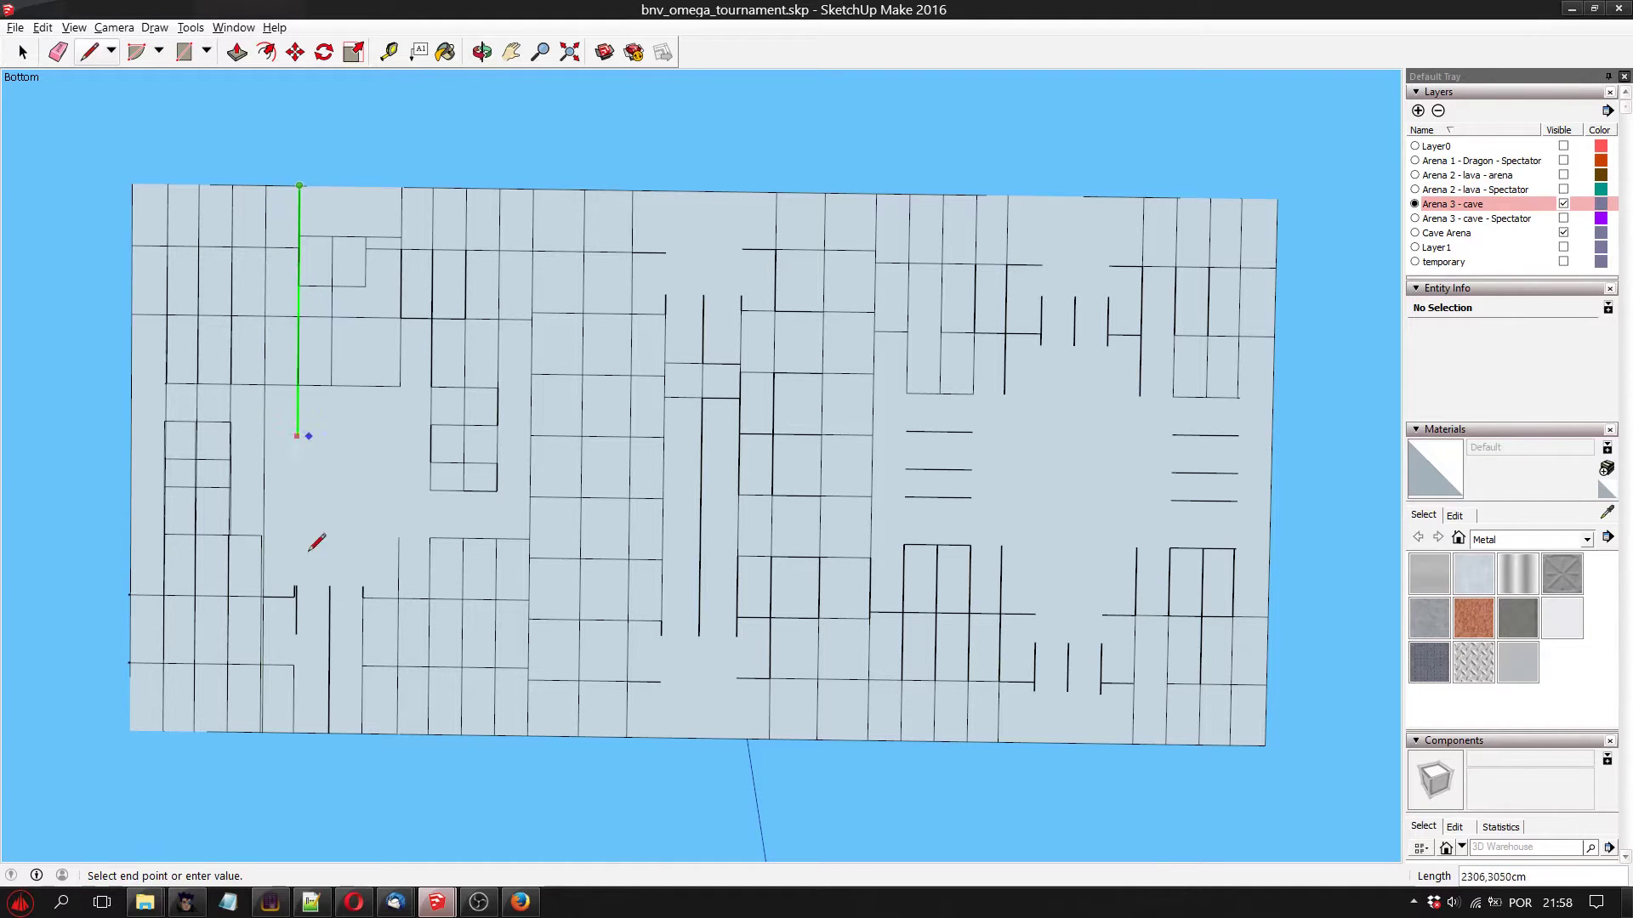
pyautogui.click(296, 731)
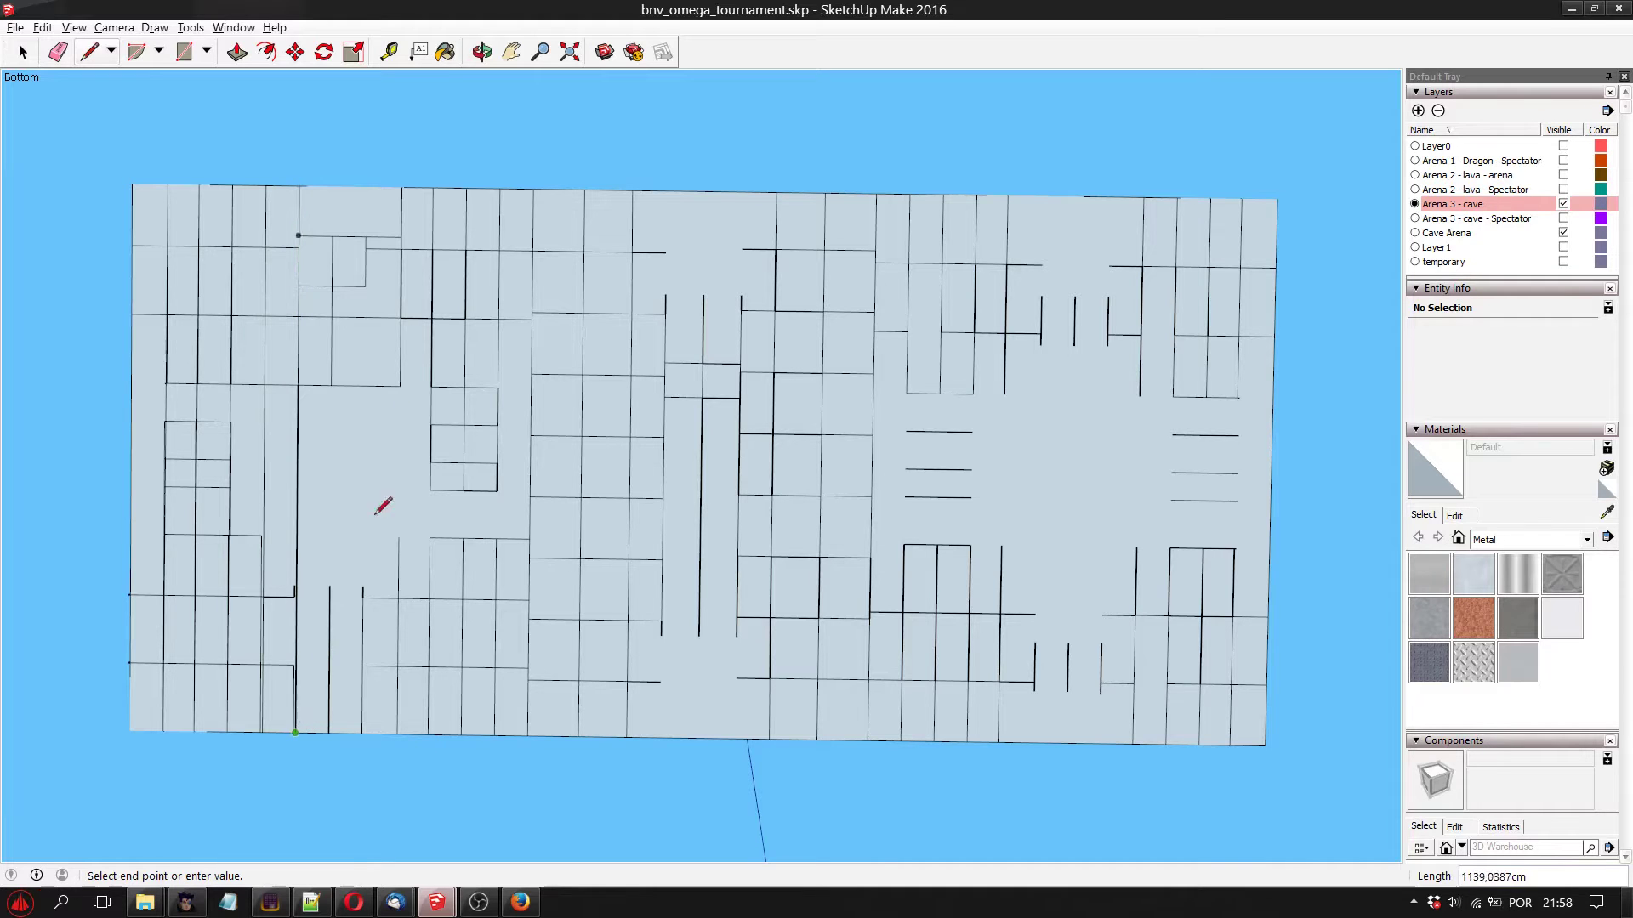
# Draw full-width edges along the next two wall columns, continuing the free-standing wall lines, the first about 3891 cm long
pyautogui.click(334, 188)
pyautogui.click(343, 198)
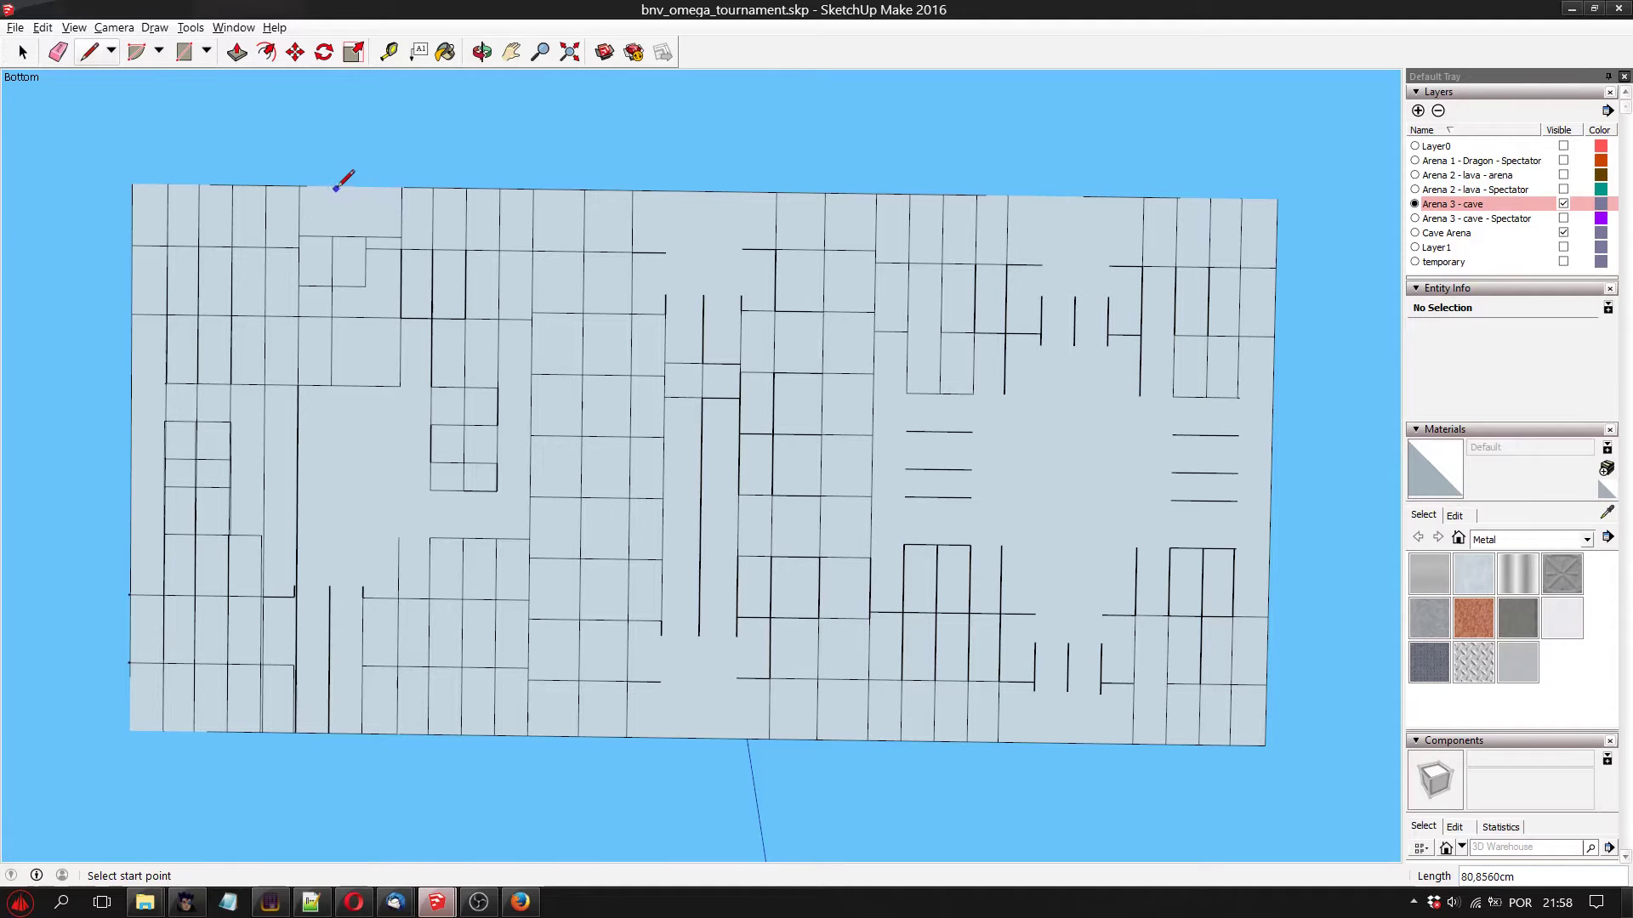
pyautogui.click(339, 737)
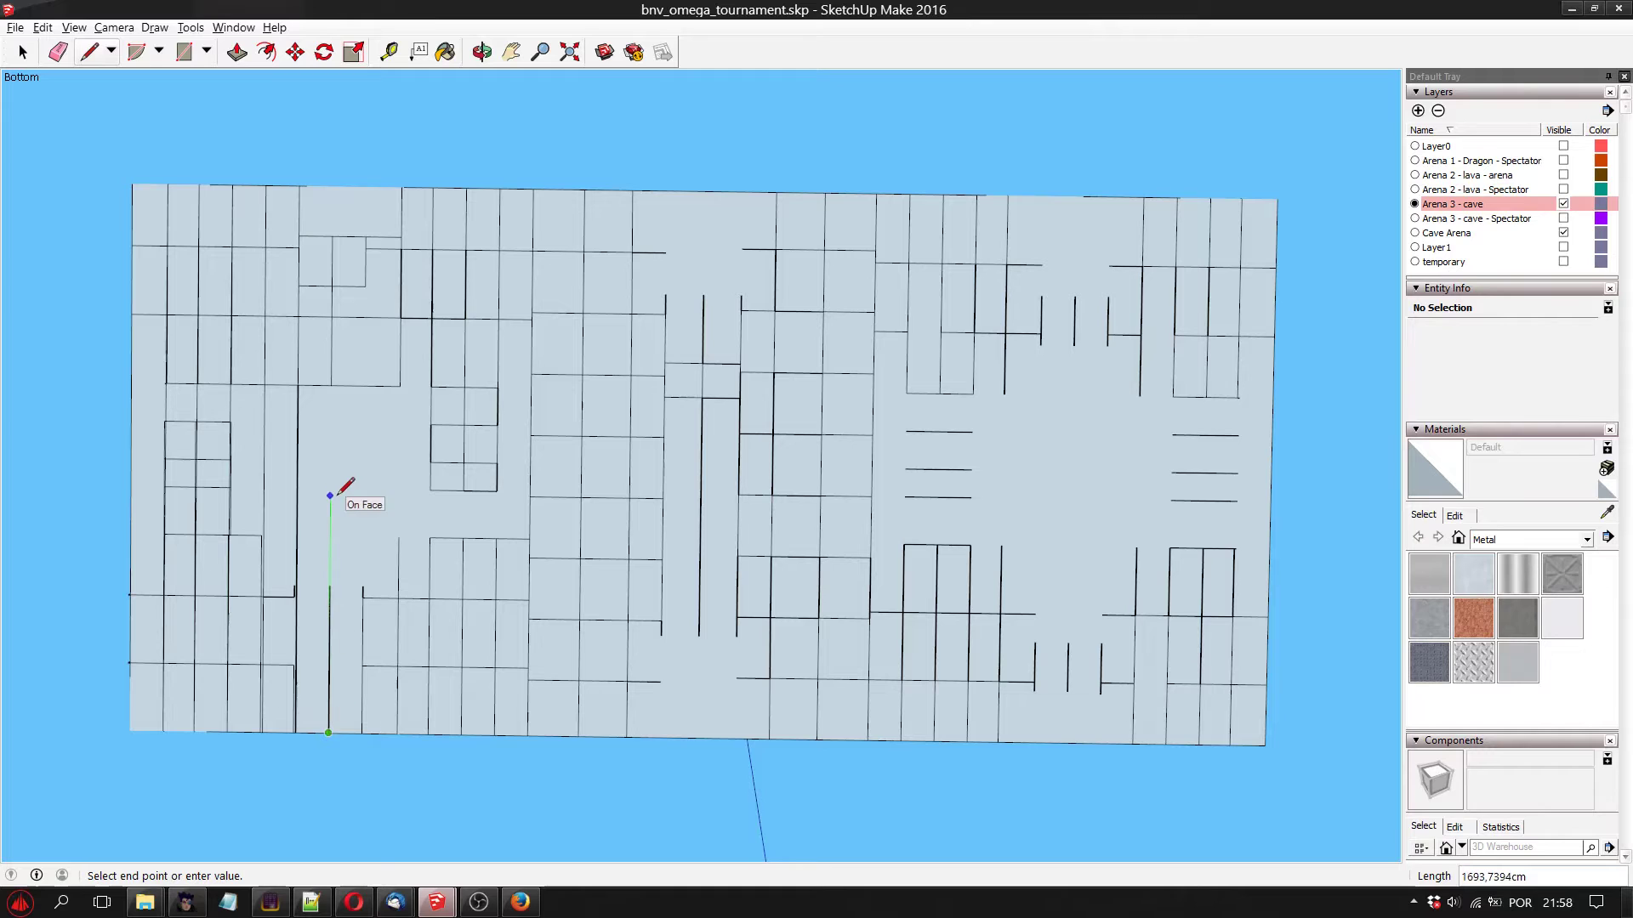
pyautogui.click(333, 185)
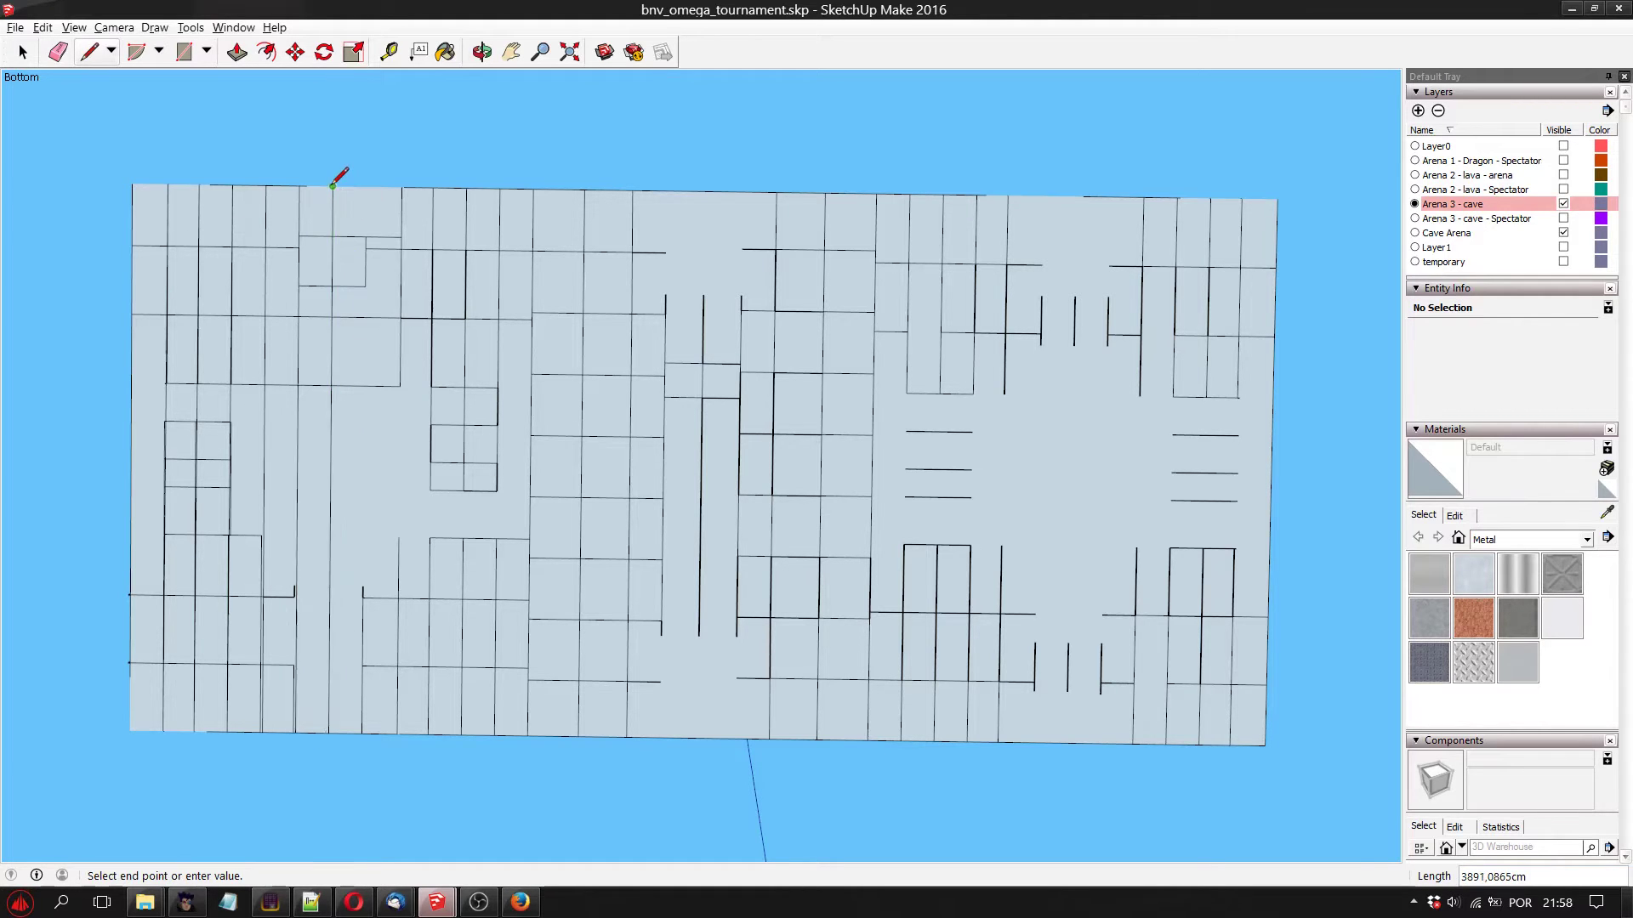
pyautogui.press('Escape')
pyautogui.click(362, 733)
pyautogui.press('Escape')
# Extend the next three column lines from the wall block's corners to the floor's opposite long edge, each about 2481 cm
pyautogui.click(430, 538)
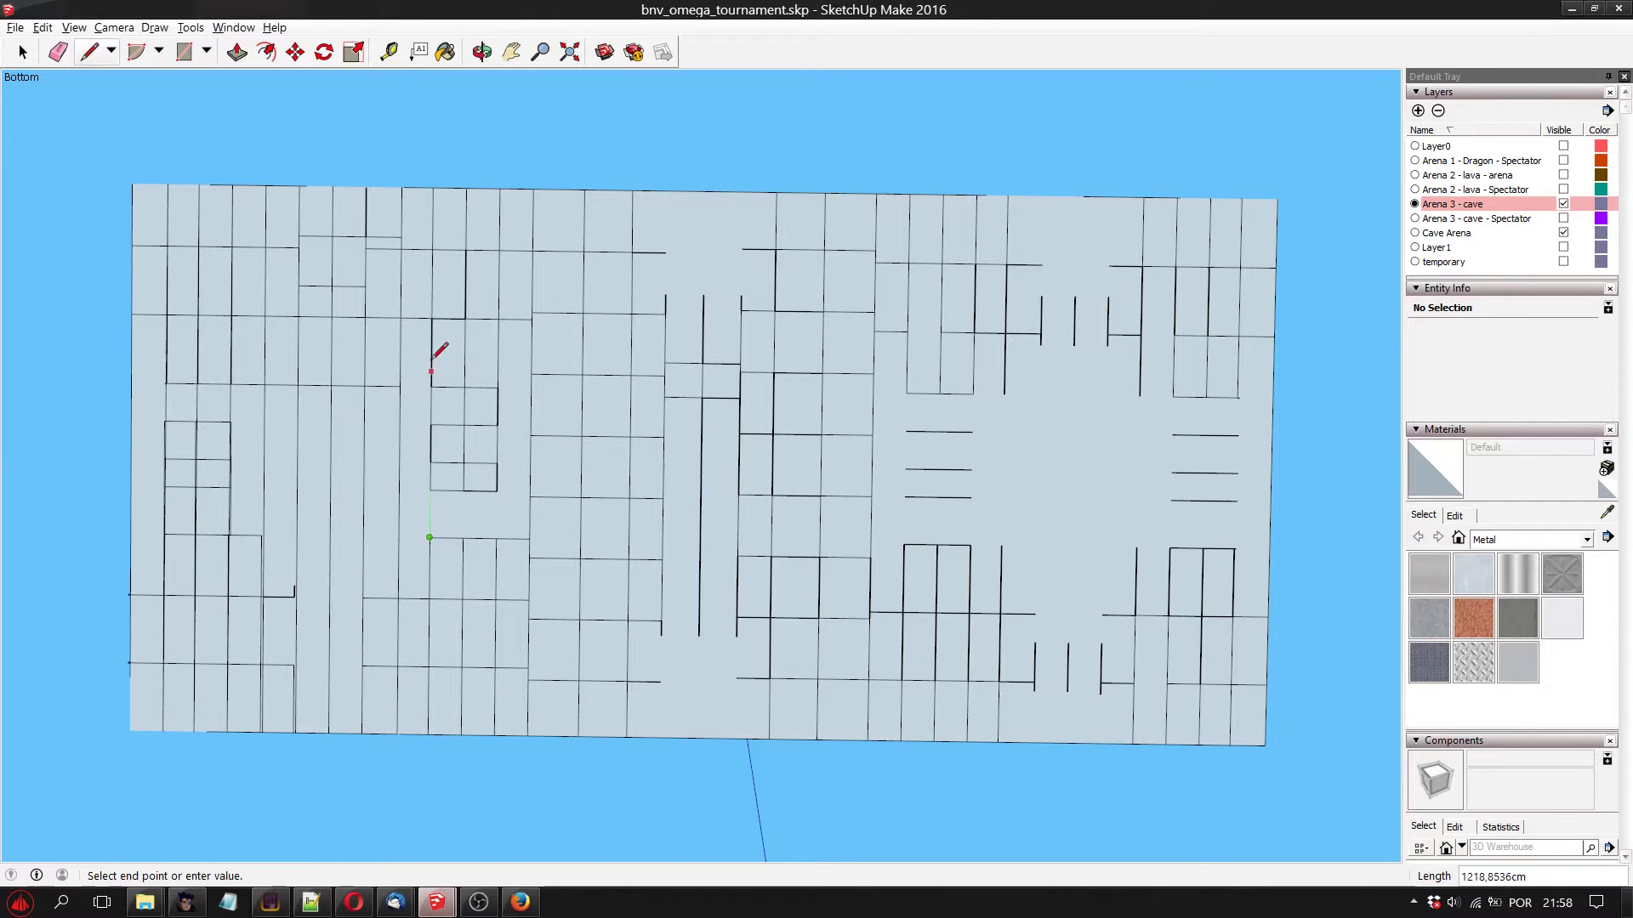
pyautogui.press('Escape')
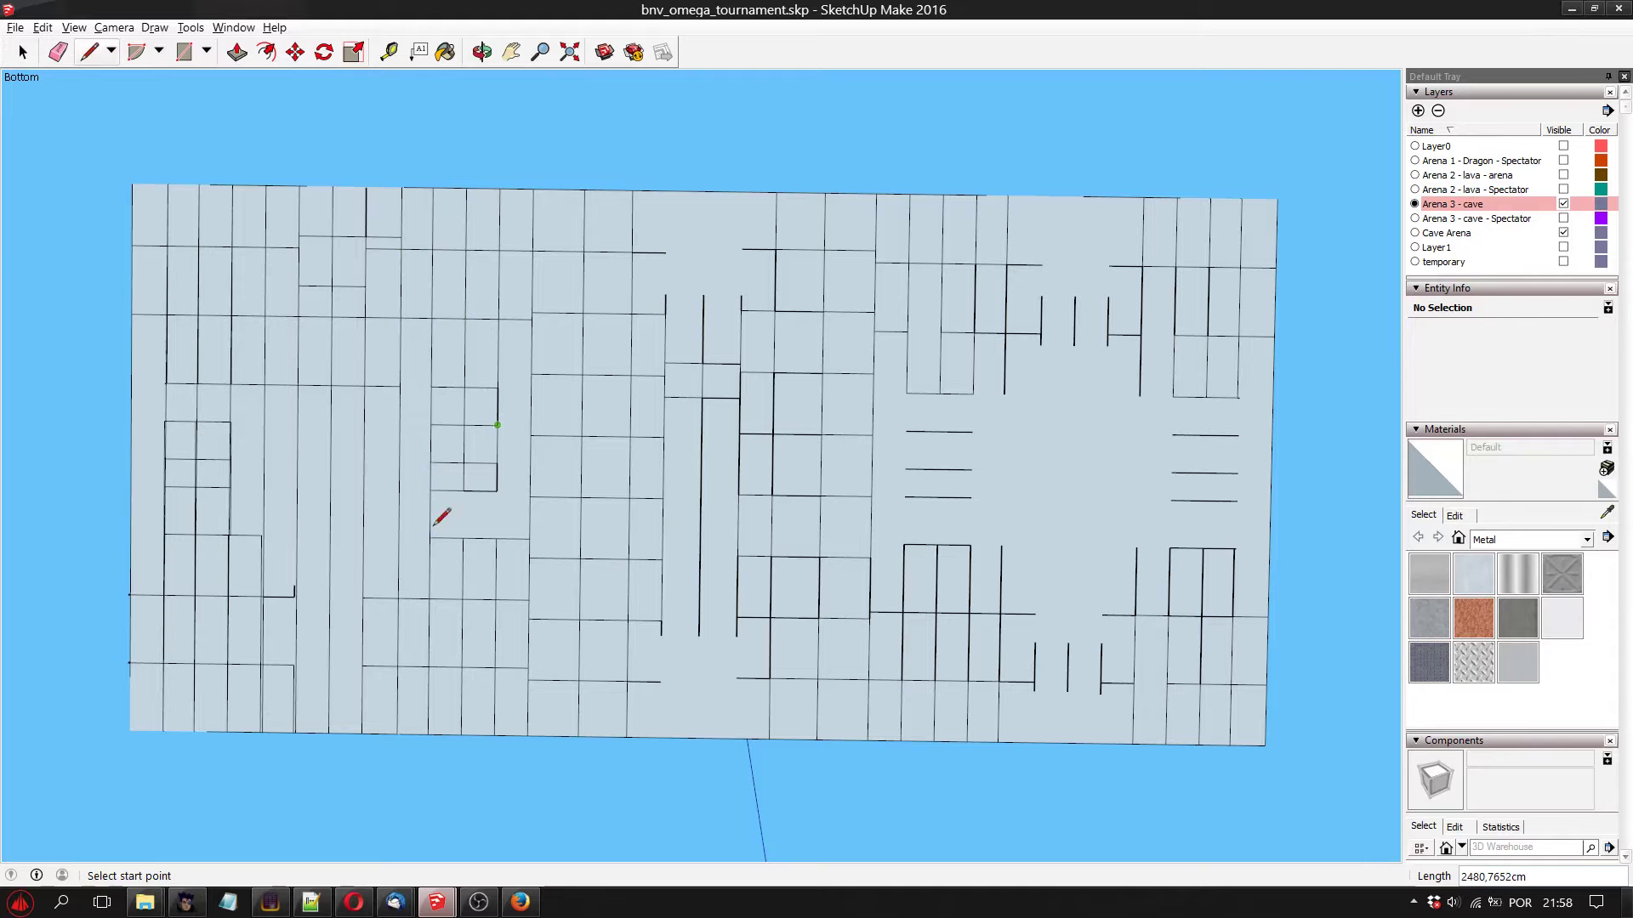
pyautogui.click(464, 537)
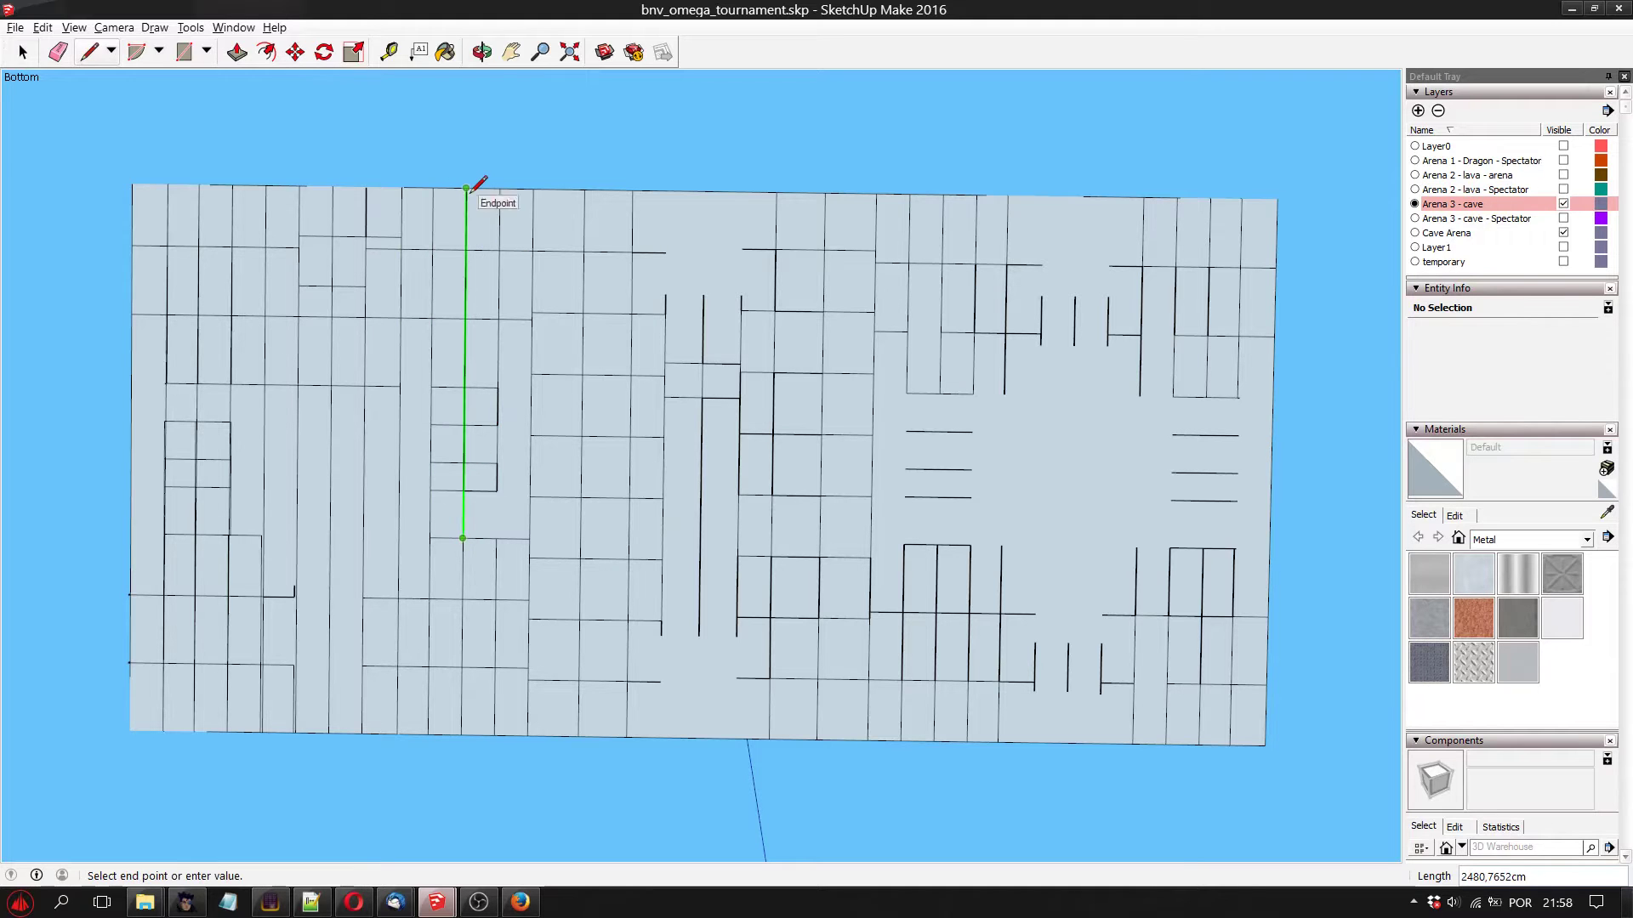
pyautogui.press('Escape')
pyautogui.click(496, 538)
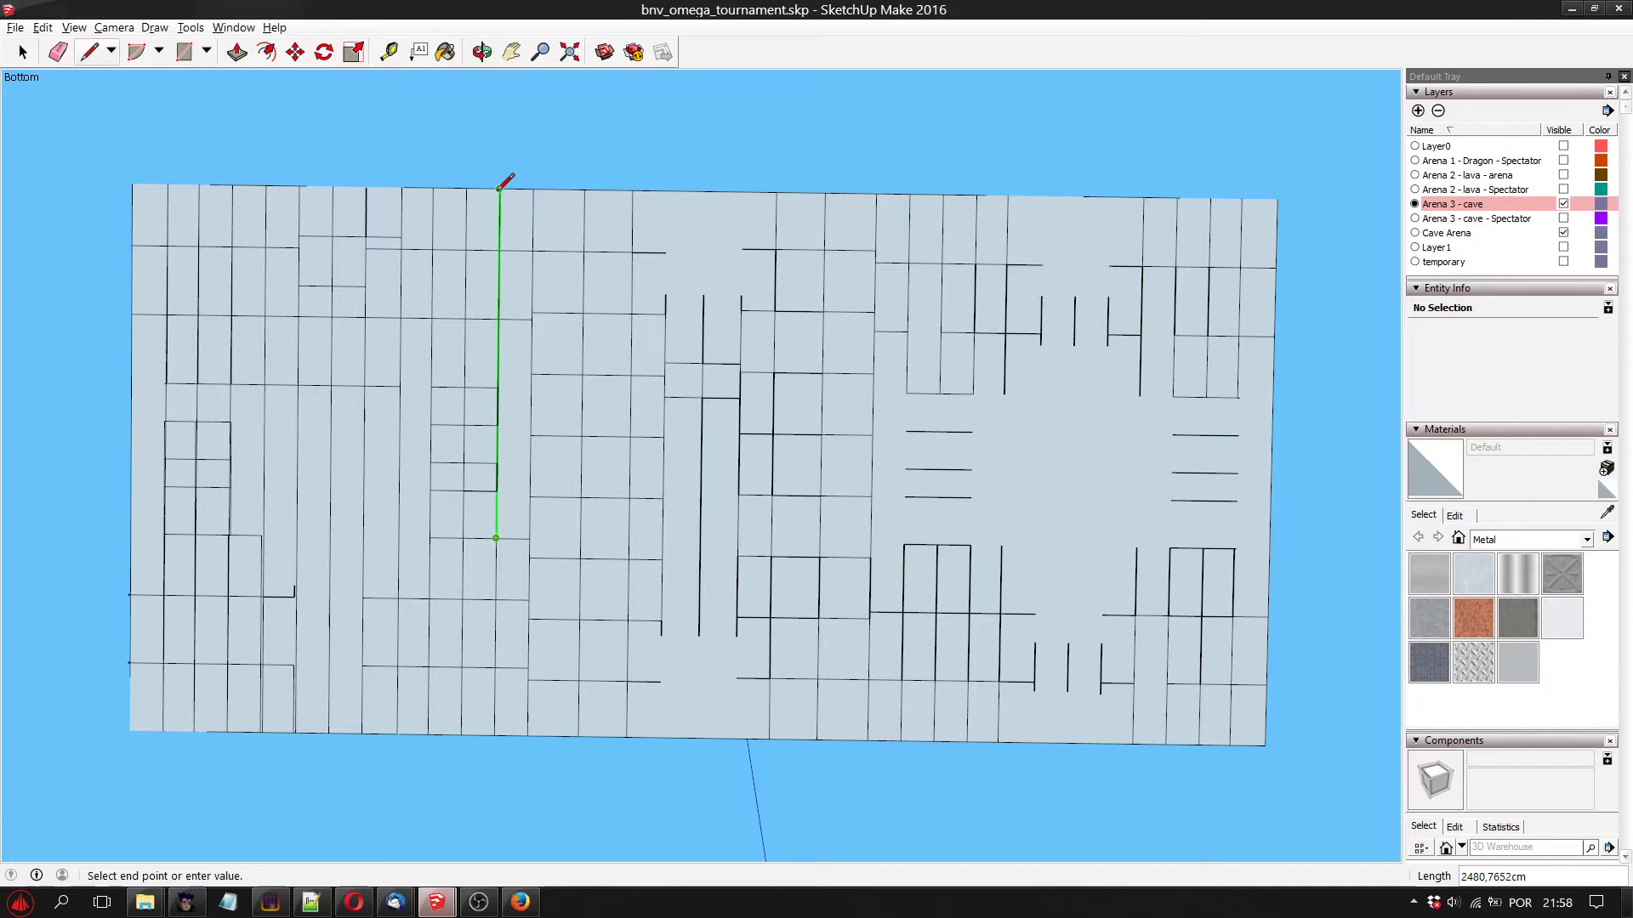
pyautogui.click(501, 185)
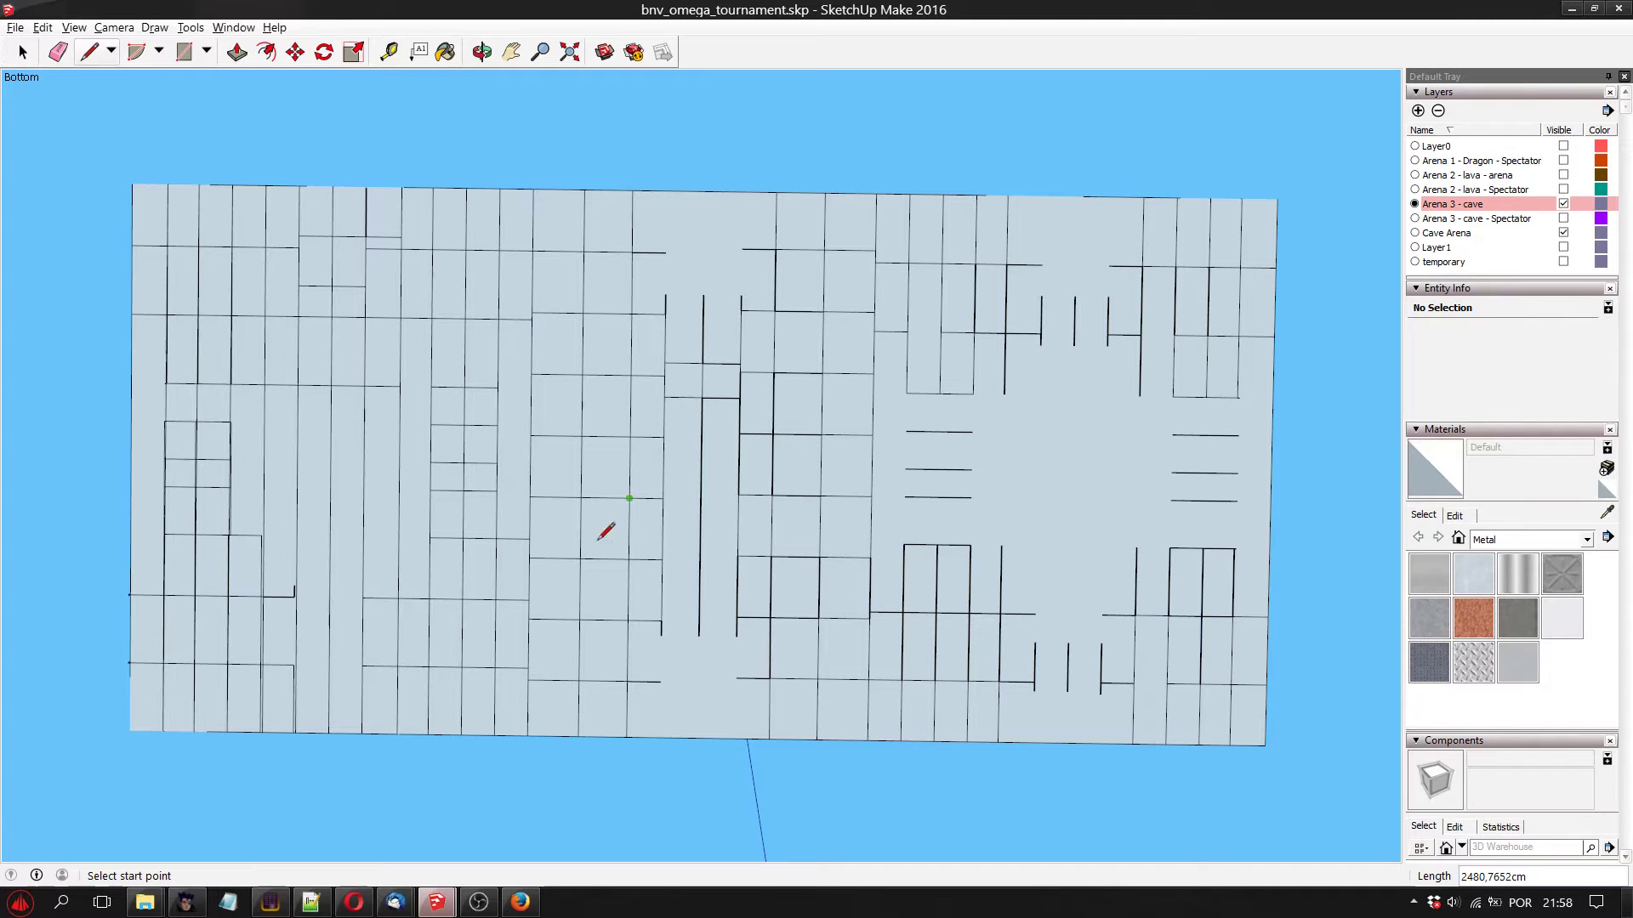
# Draw three edges across the floor's full width along the three wall columns before the central corridor
pyautogui.click(527, 734)
pyautogui.click(529, 190)
pyautogui.click(578, 736)
pyautogui.click(585, 189)
pyautogui.click(627, 737)
pyautogui.click(631, 190)
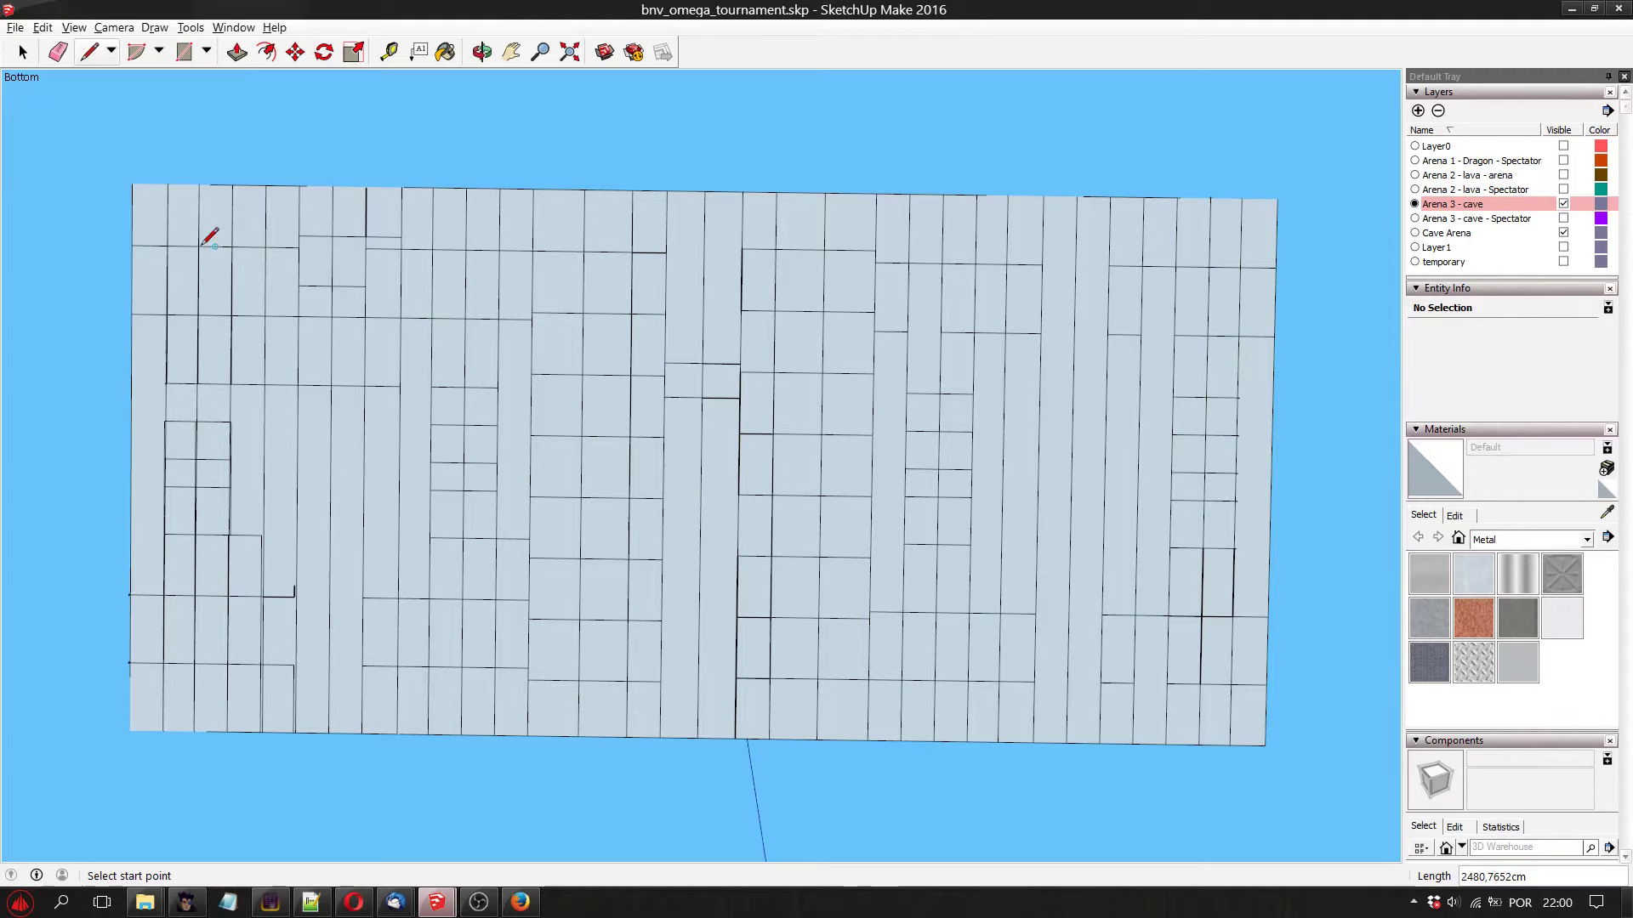
# Draw two edges along the floor's full length, starting from the first two wall-row endpoints on the short side
pyautogui.click(136, 243)
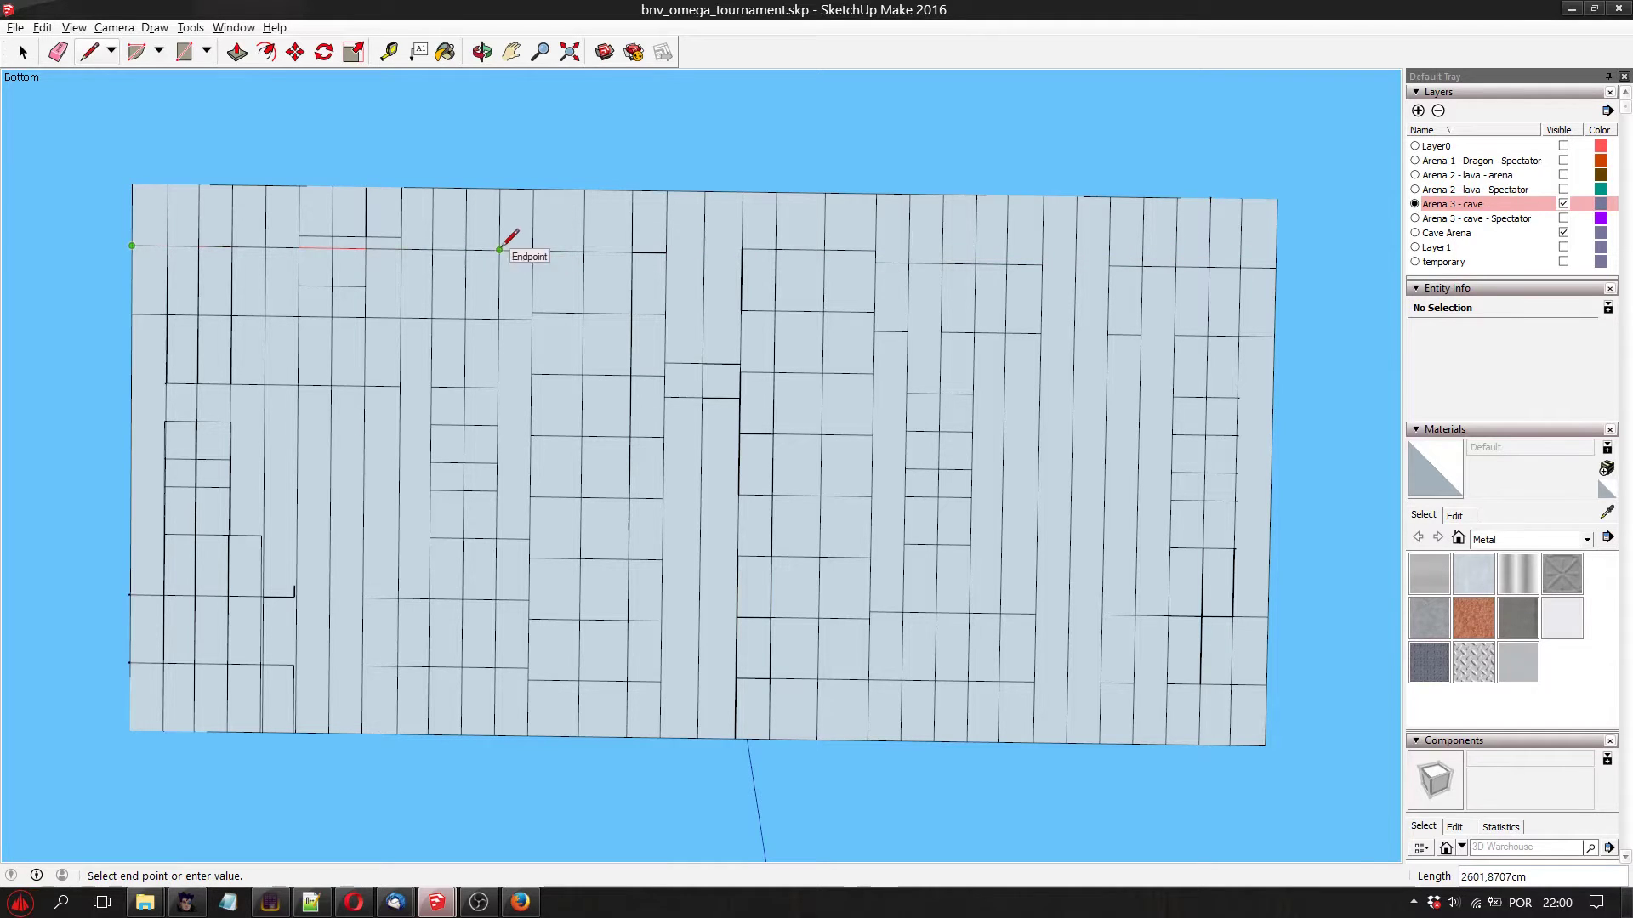
pyautogui.click(1278, 261)
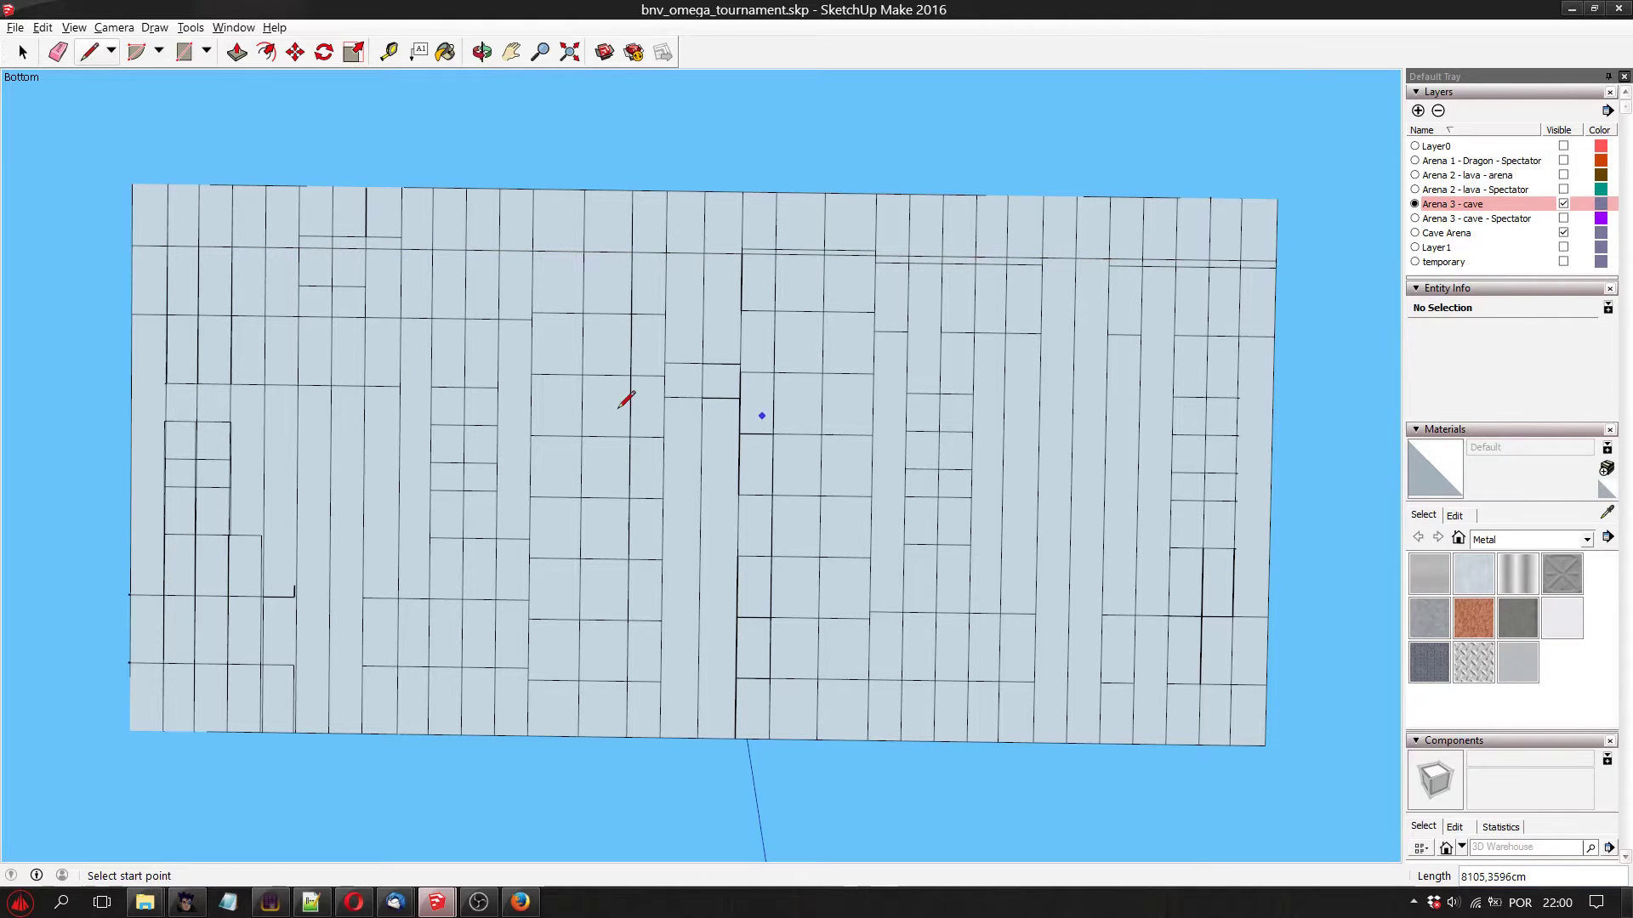
pyautogui.click(134, 313)
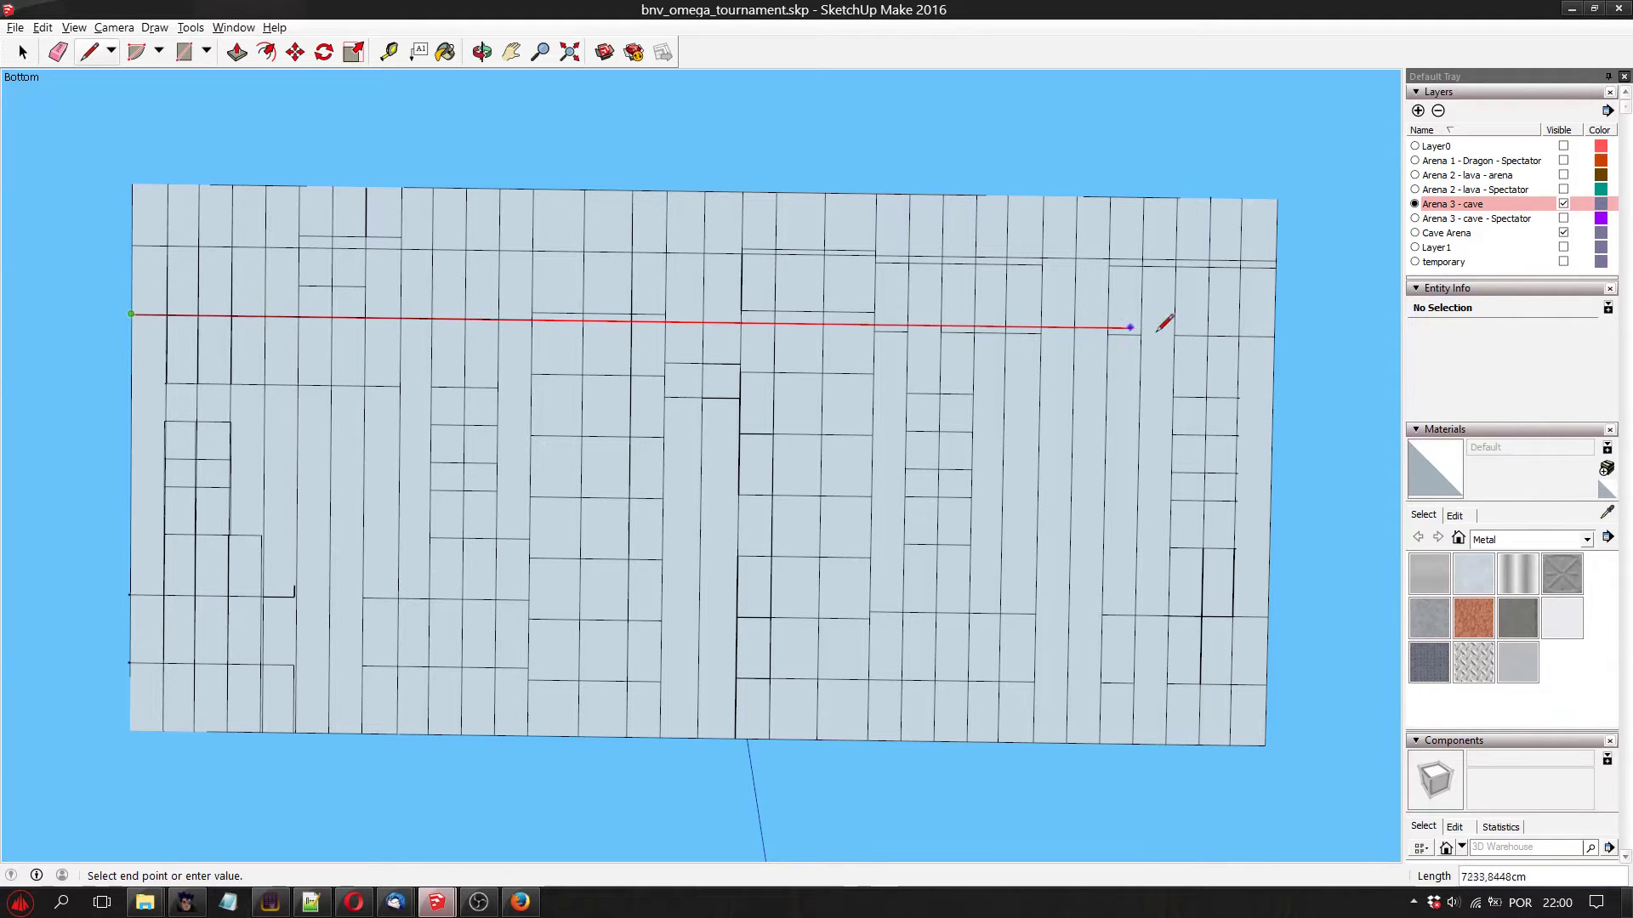
pyautogui.click(1275, 320)
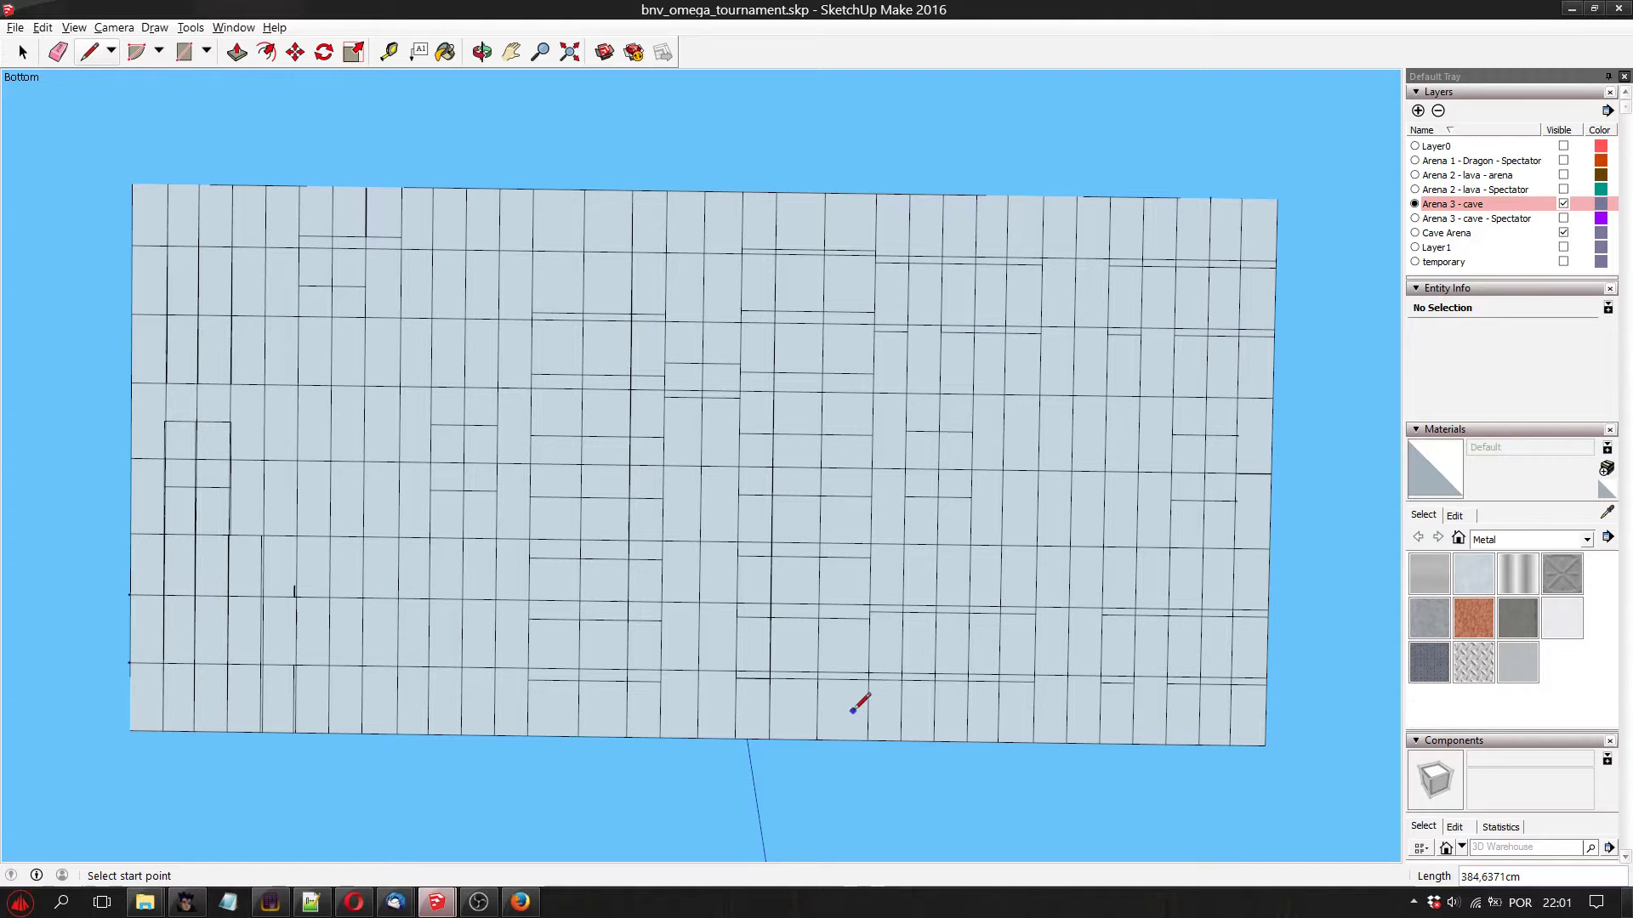
# Export the model as the COLLADA file bnv_omega_tournament.dae in the OmegaTournament folder
pyautogui.press('o')
pyautogui.moveTo(859, 545); pyautogui.dragTo(578, 570)
pyautogui.click(19, 29)
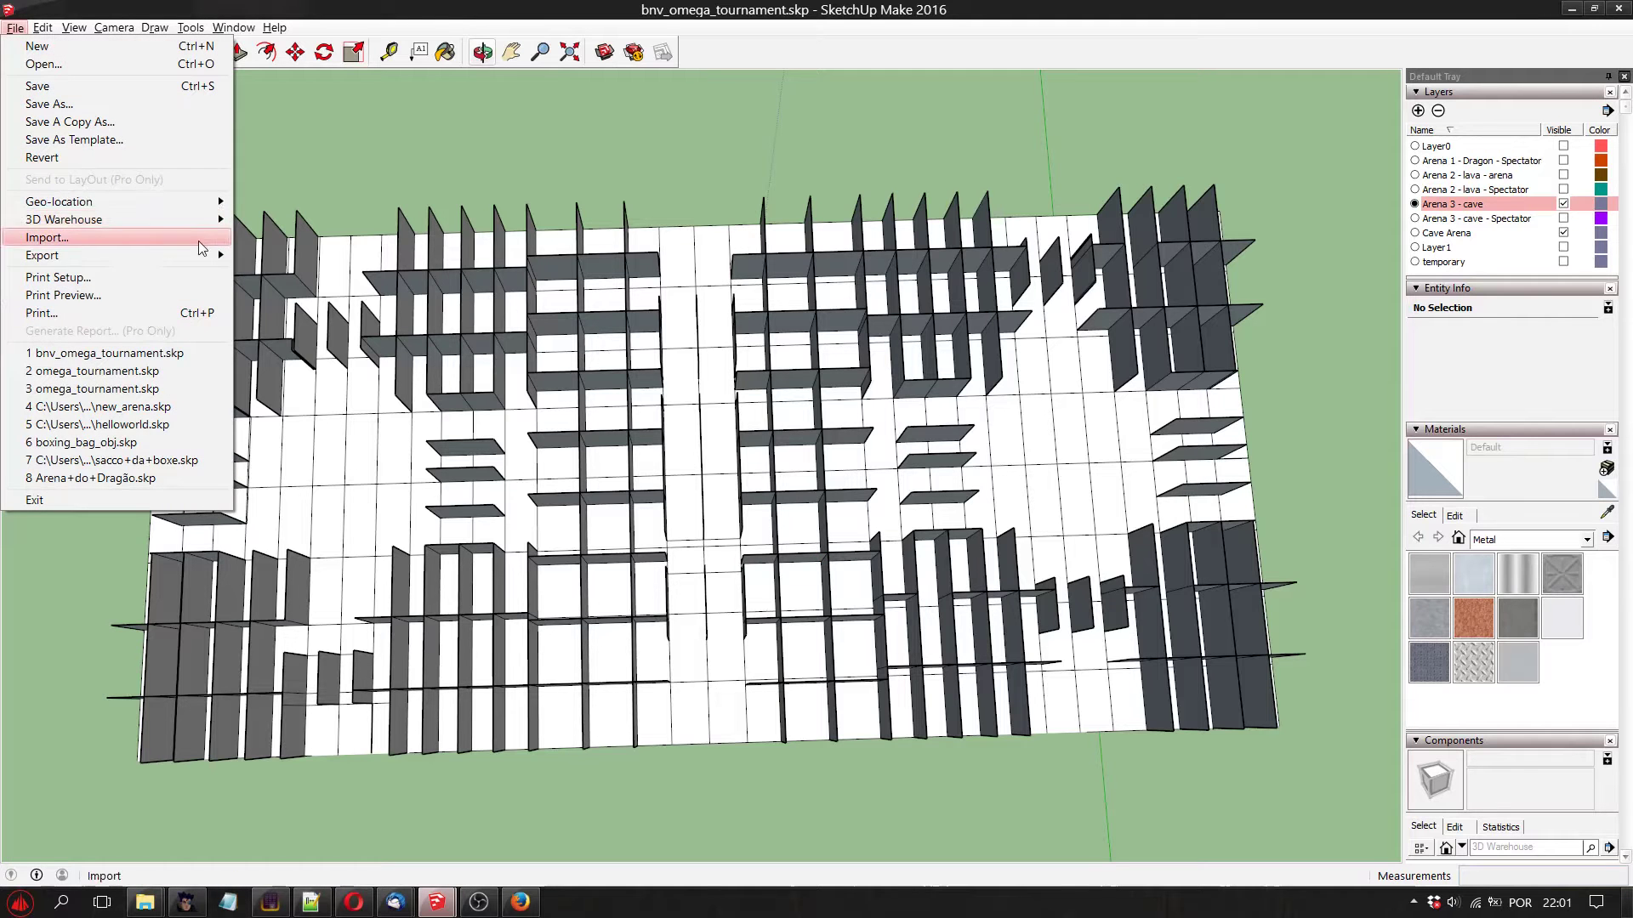
pyautogui.moveTo(201, 257)
pyautogui.click(266, 256)
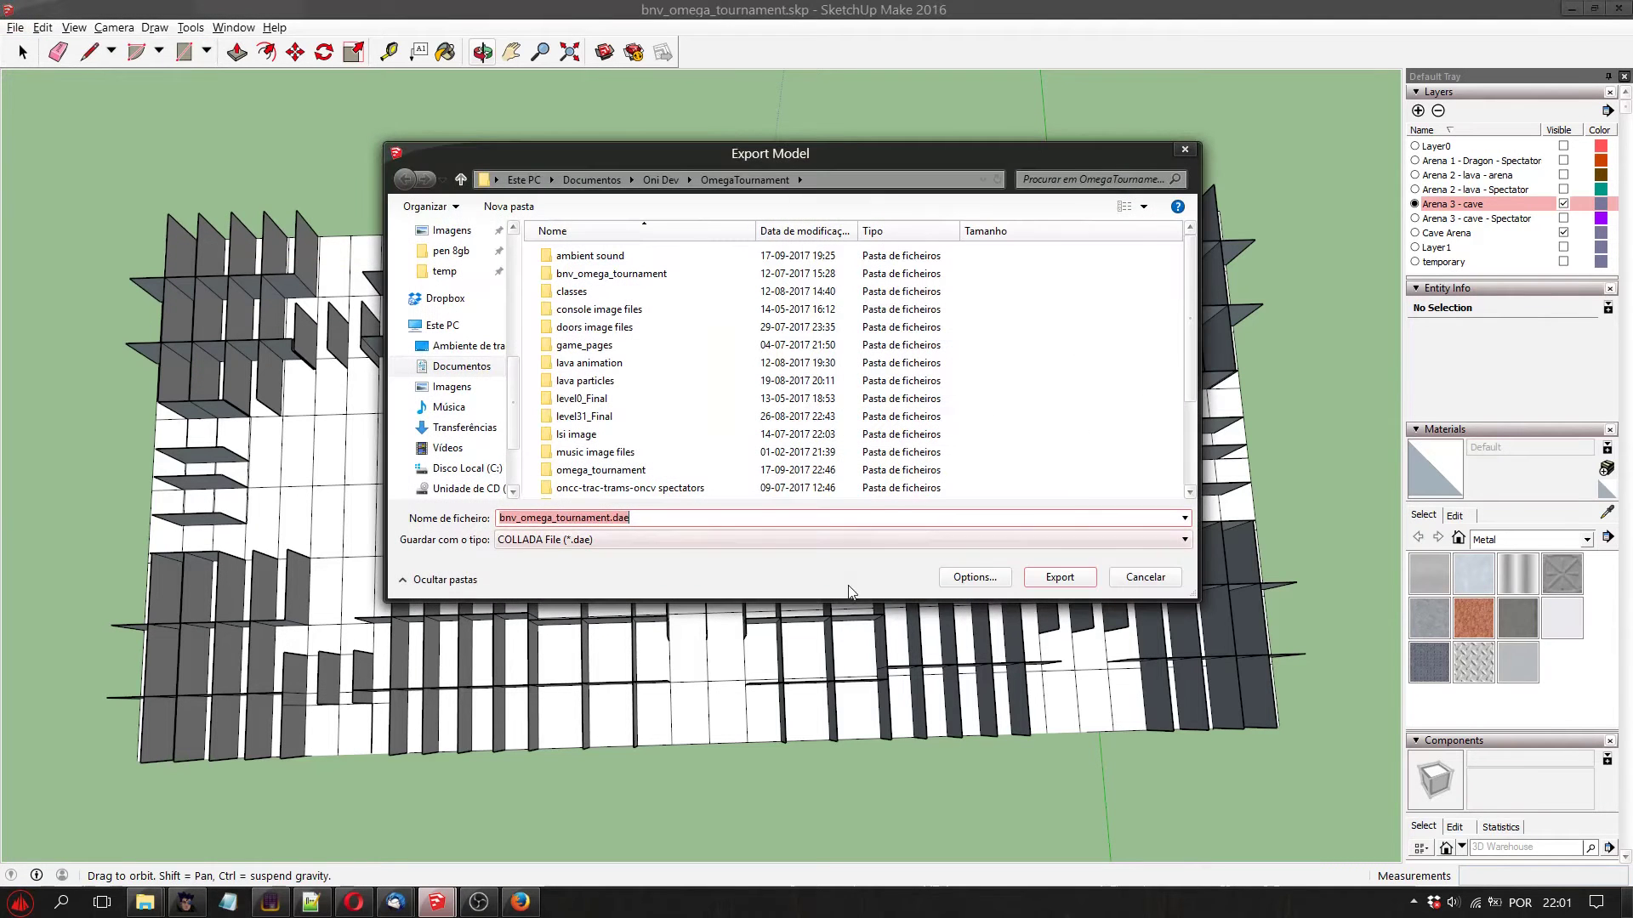
pyautogui.click(1059, 578)
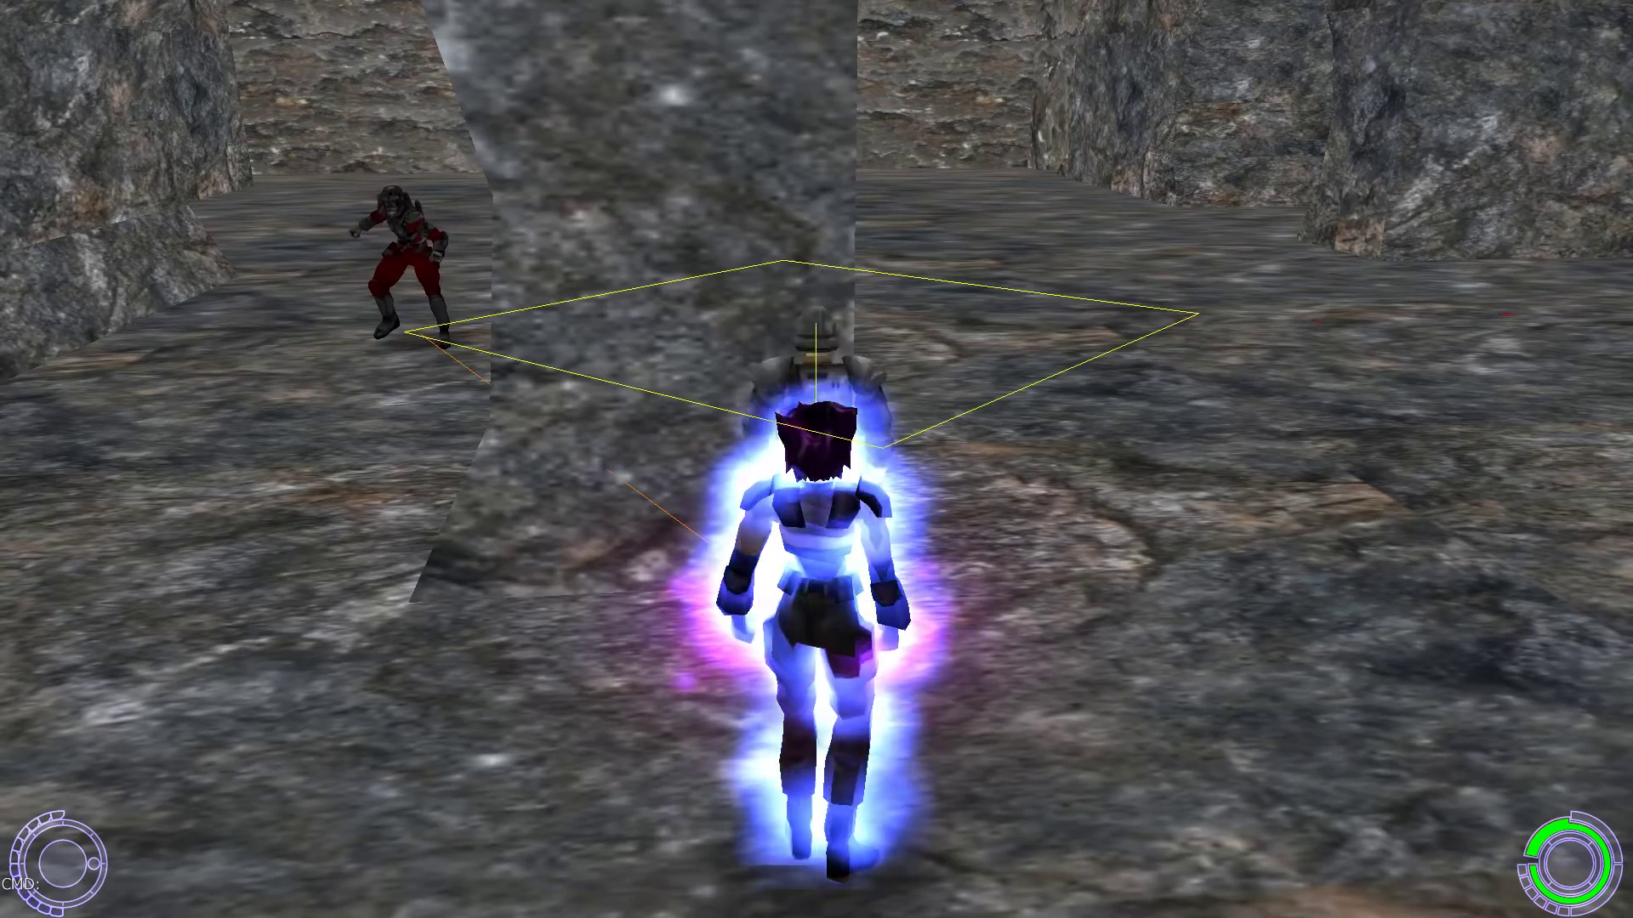
pyautogui.press('w')
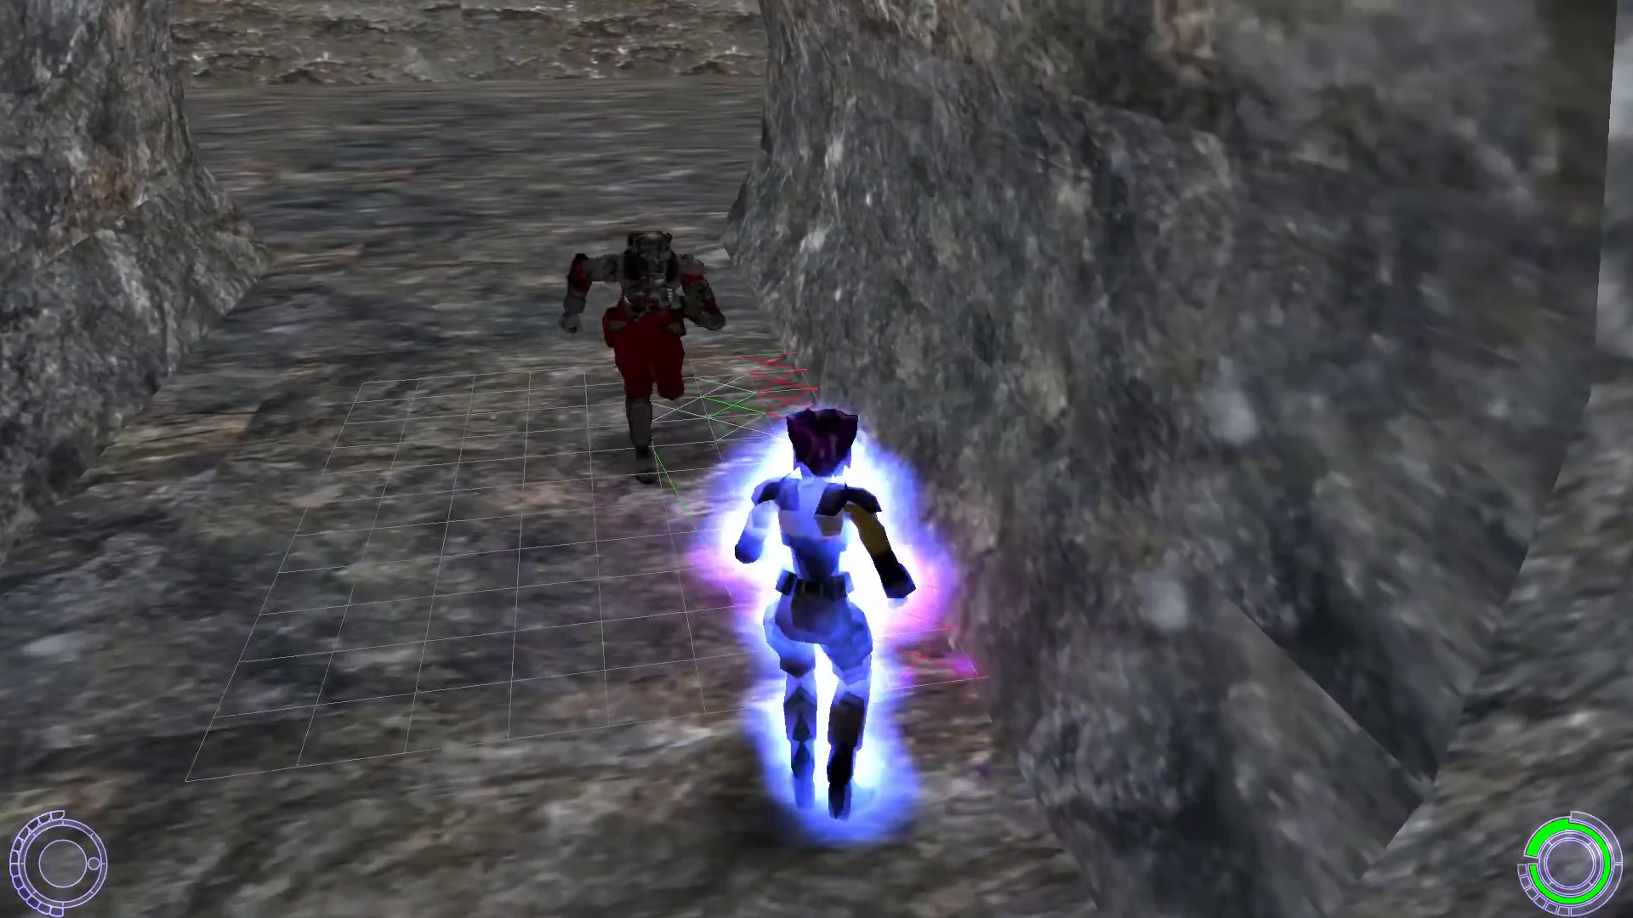
pyautogui.press('w')
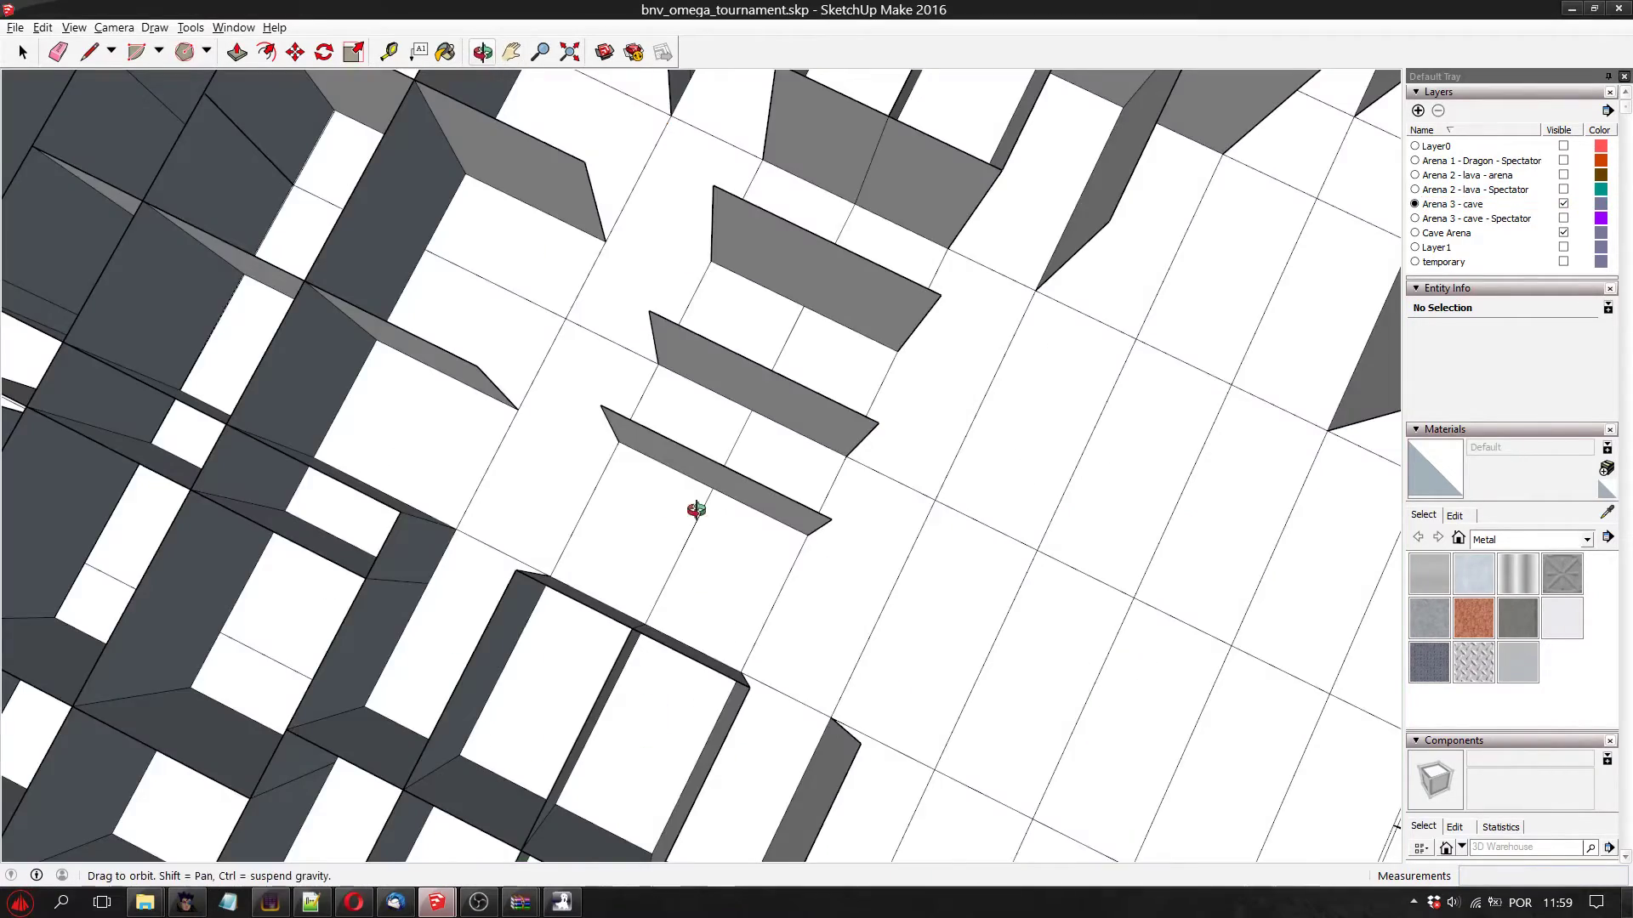
# Switch to omega_tournament.skp and back to bnv_omega_tournament.skp, and paste the copied arena geometry in place over the BNV walls
pyautogui.moveTo(696, 510); pyautogui.dragTo(765, 298)
pyautogui.click(511, 52)
pyautogui.moveTo(723, 408); pyautogui.dragTo(701, 506)
pyautogui.click(43, 27)
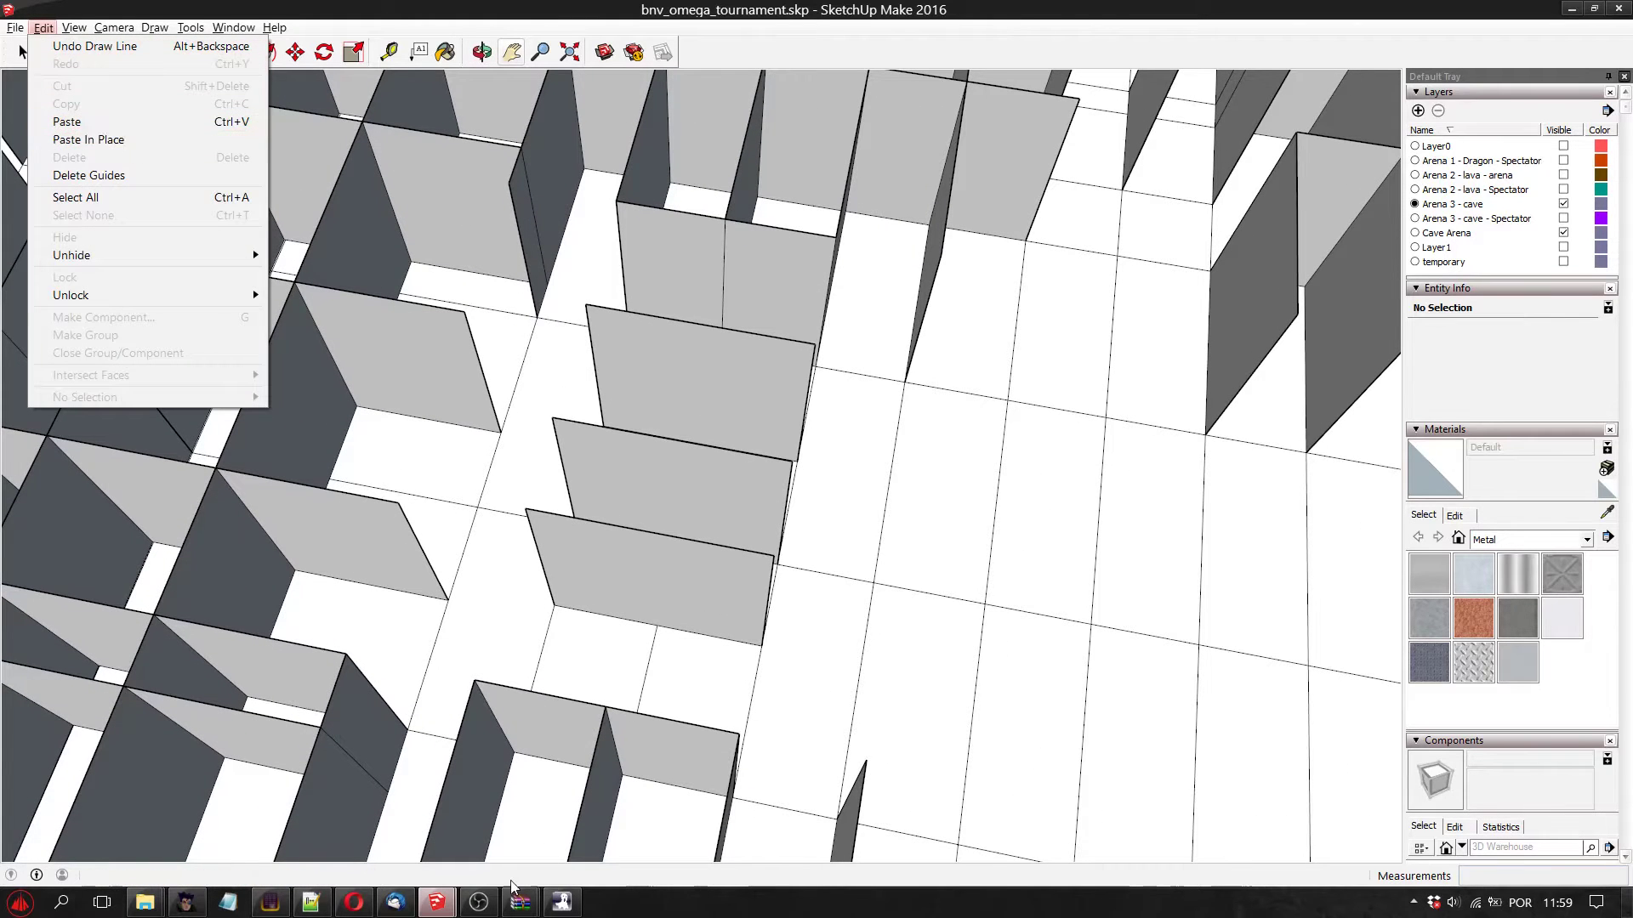
pyautogui.moveTo(436, 902)
pyautogui.click(364, 835)
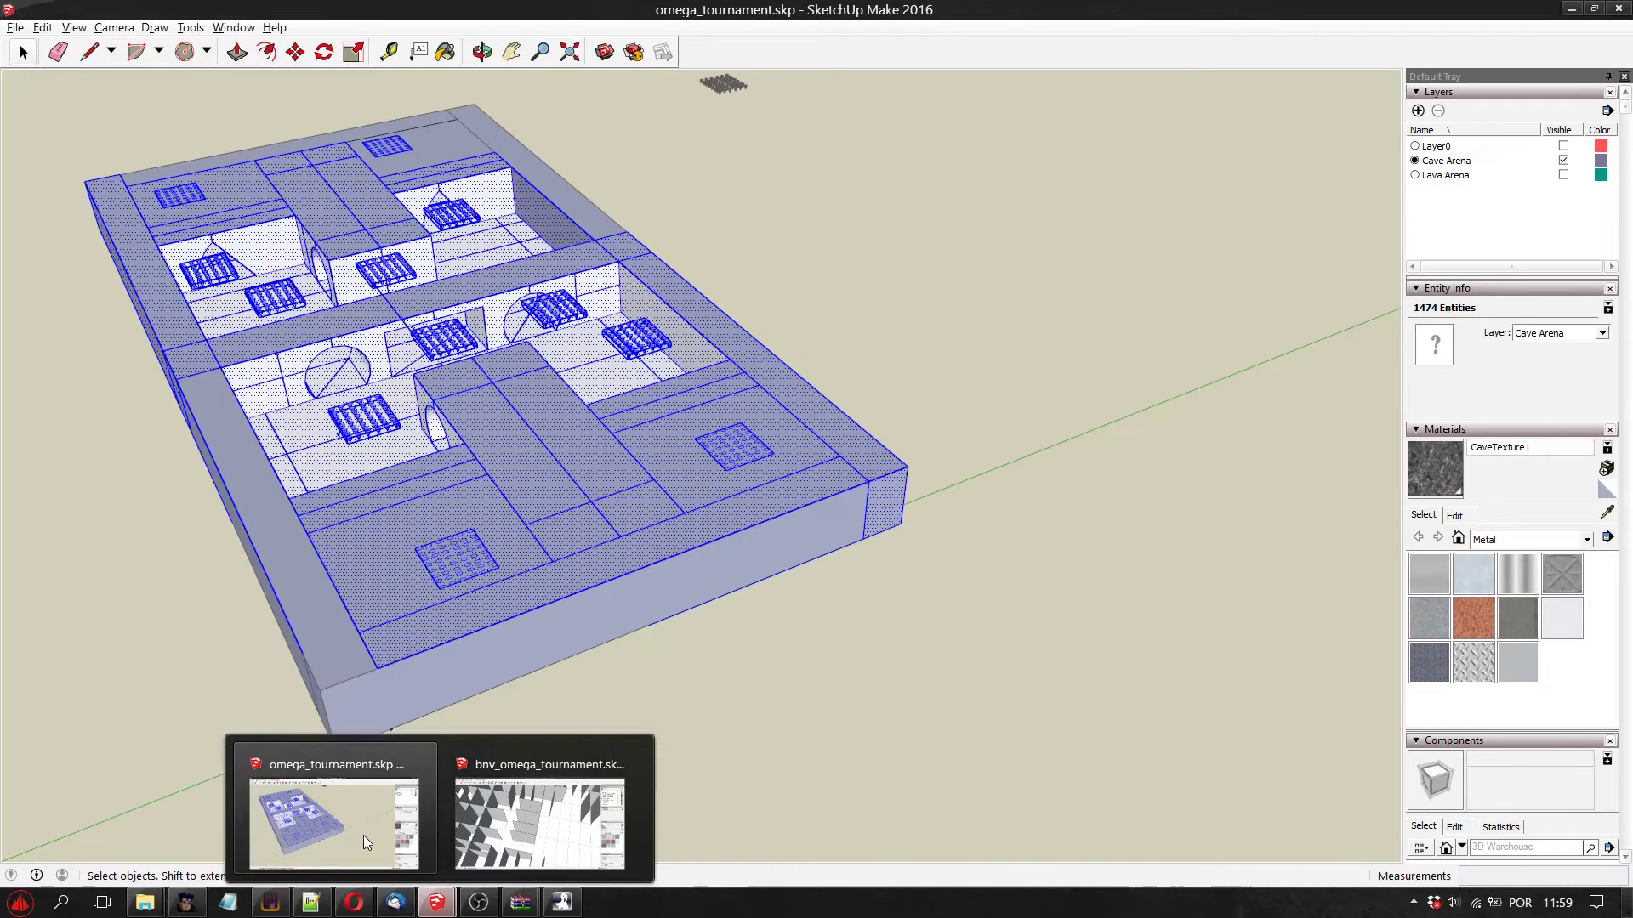
pyautogui.click(444, 914)
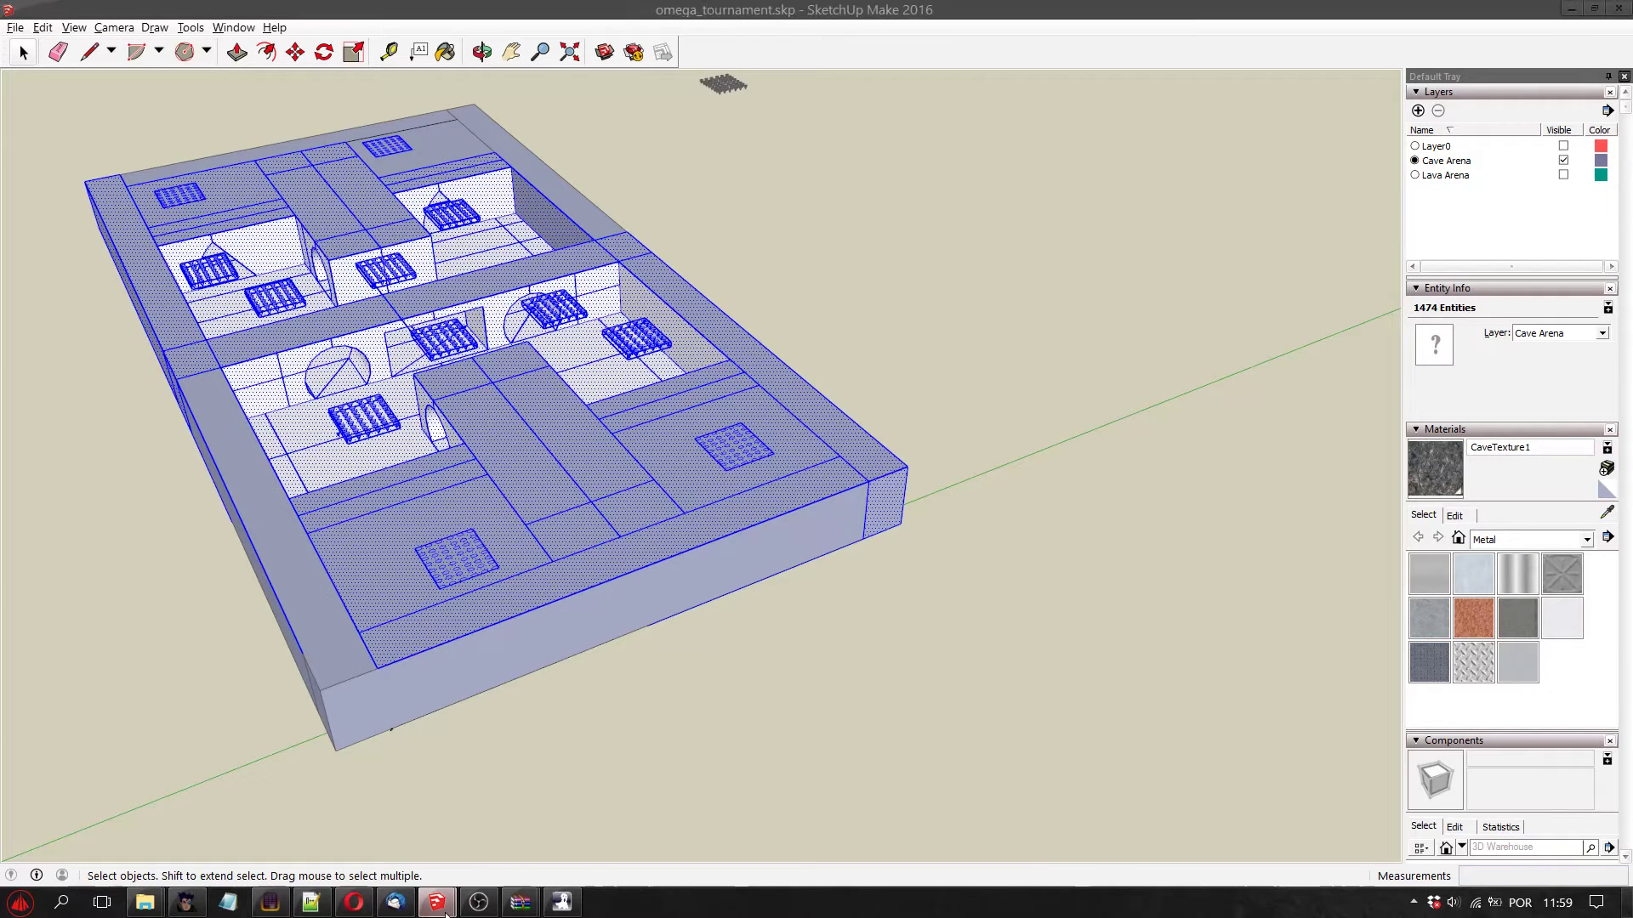
pyautogui.click(528, 828)
pyautogui.click(43, 28)
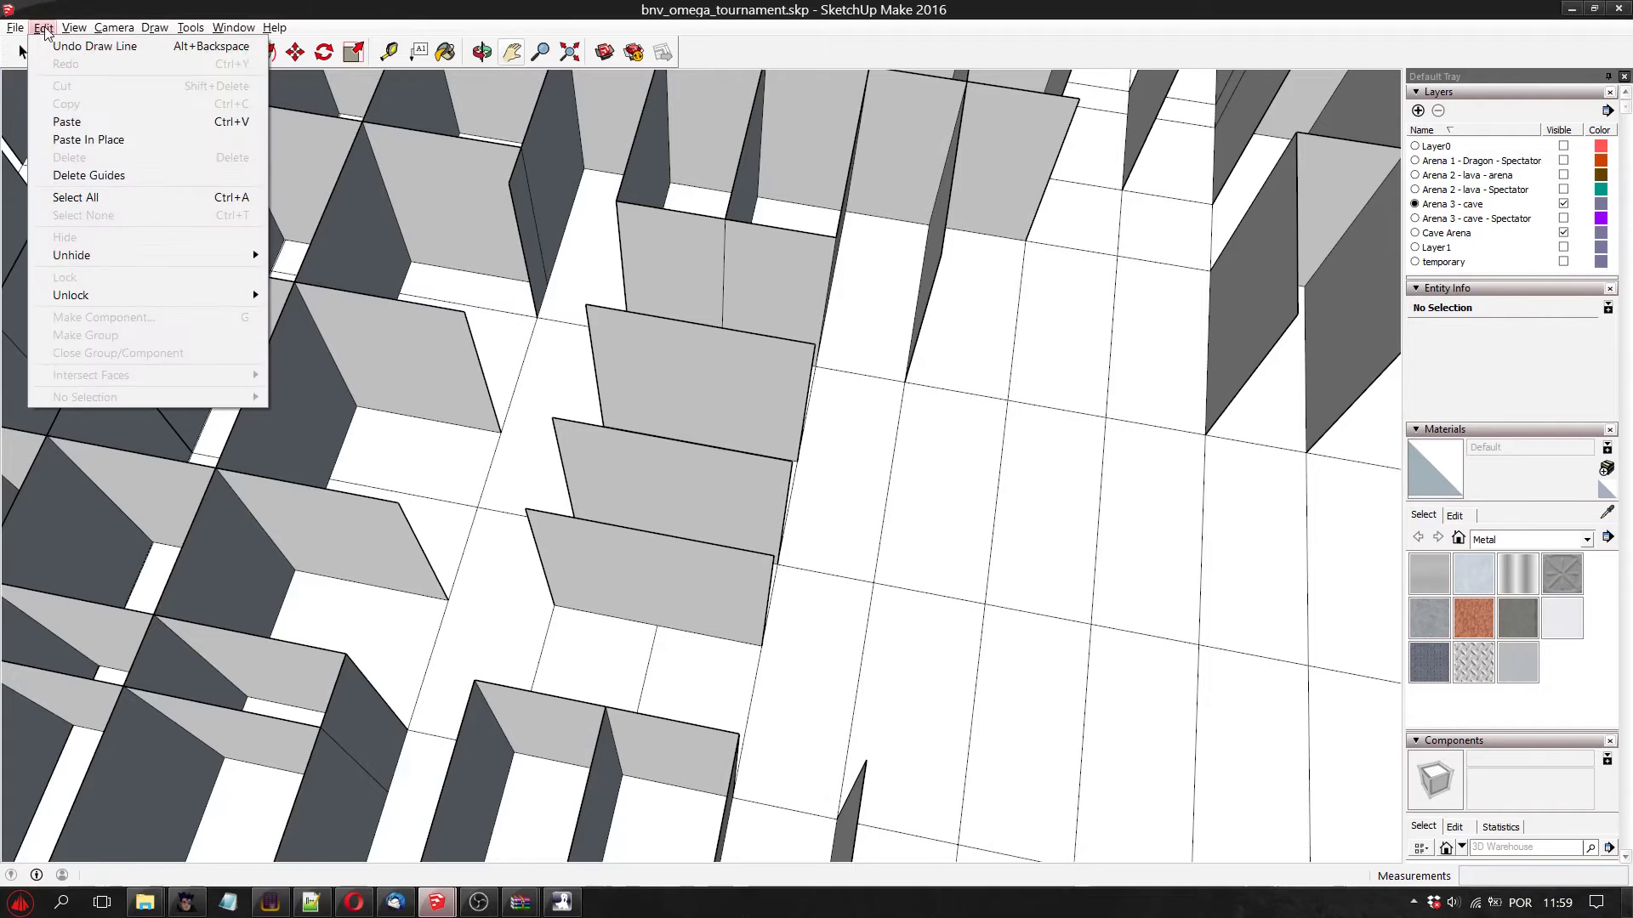
pyautogui.click(113, 142)
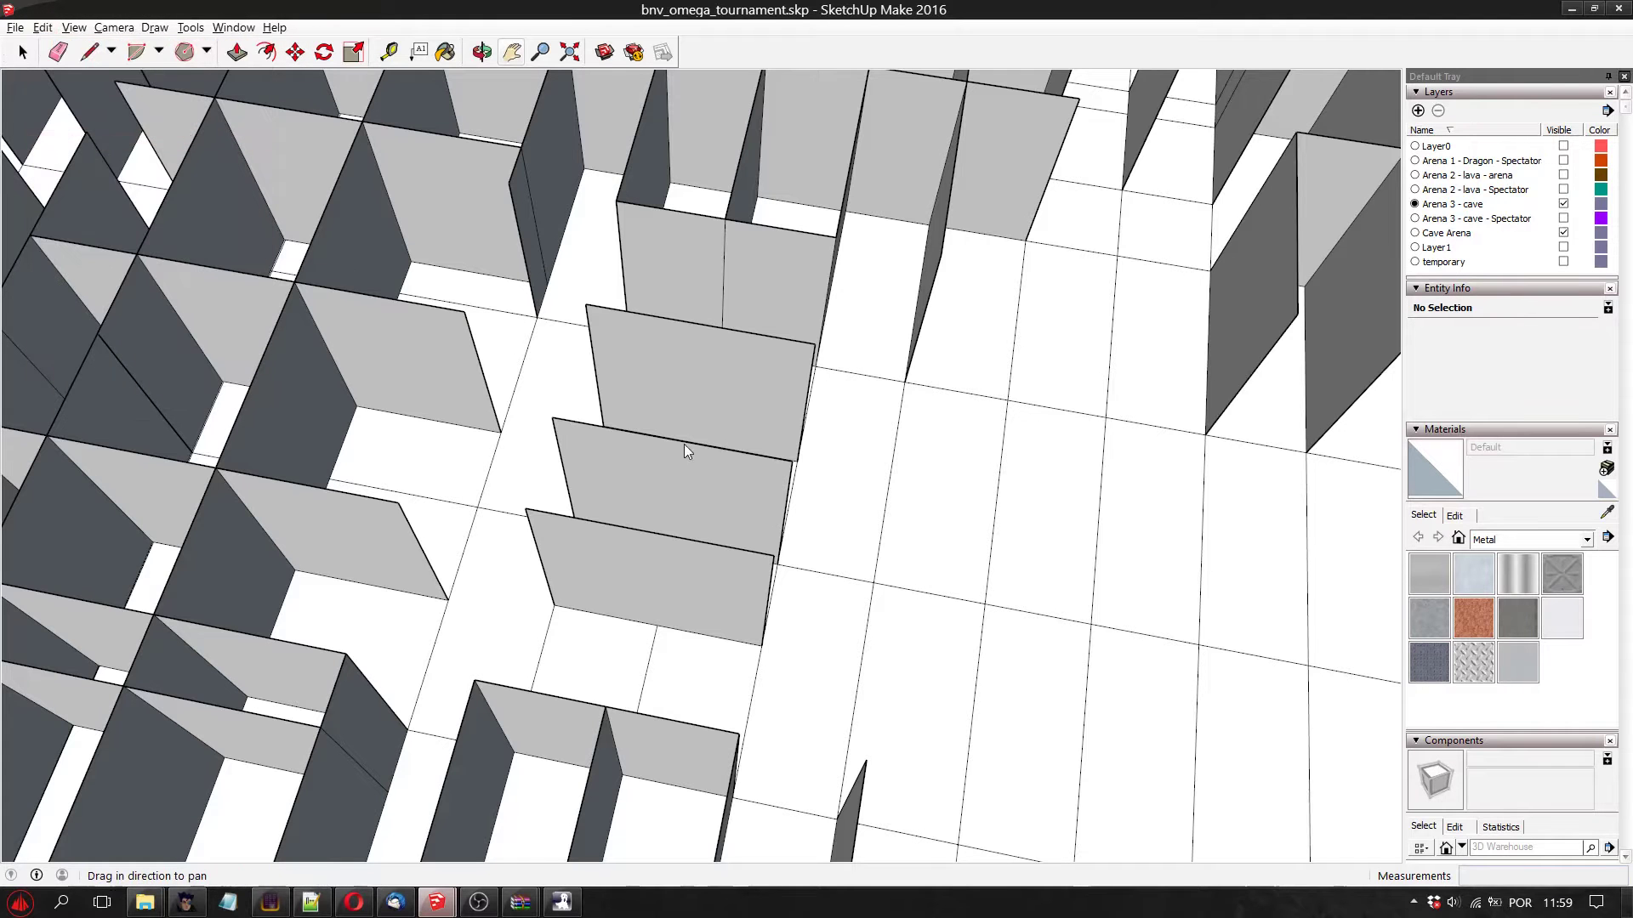
pyautogui.click(972, 503)
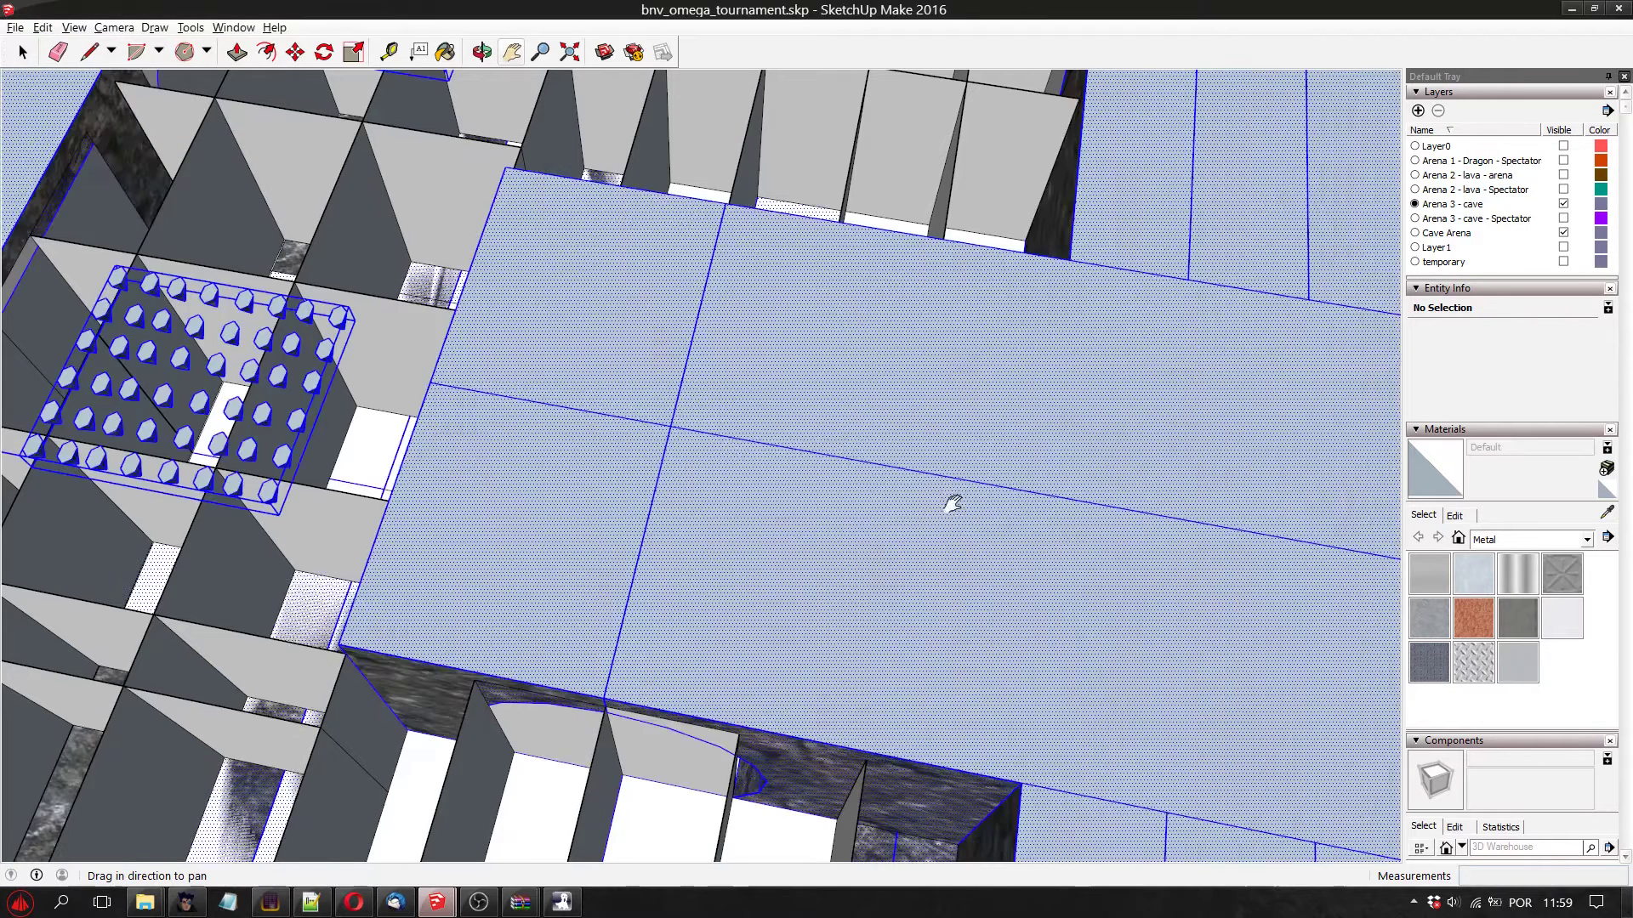
# Examine from above how the BNV walls line up with the pasted arena's rooms, blocks and spike panels
pyautogui.click(481, 52)
pyautogui.moveTo(335, 539)
pyautogui.mouseDown()
pyautogui.moveTo(572, 572)
pyautogui.moveTo(456, 604)
pyautogui.moveTo(339, 539)
pyautogui.moveTo(313, 660)
pyautogui.moveTo(339, 525)
pyautogui.mouseUp()
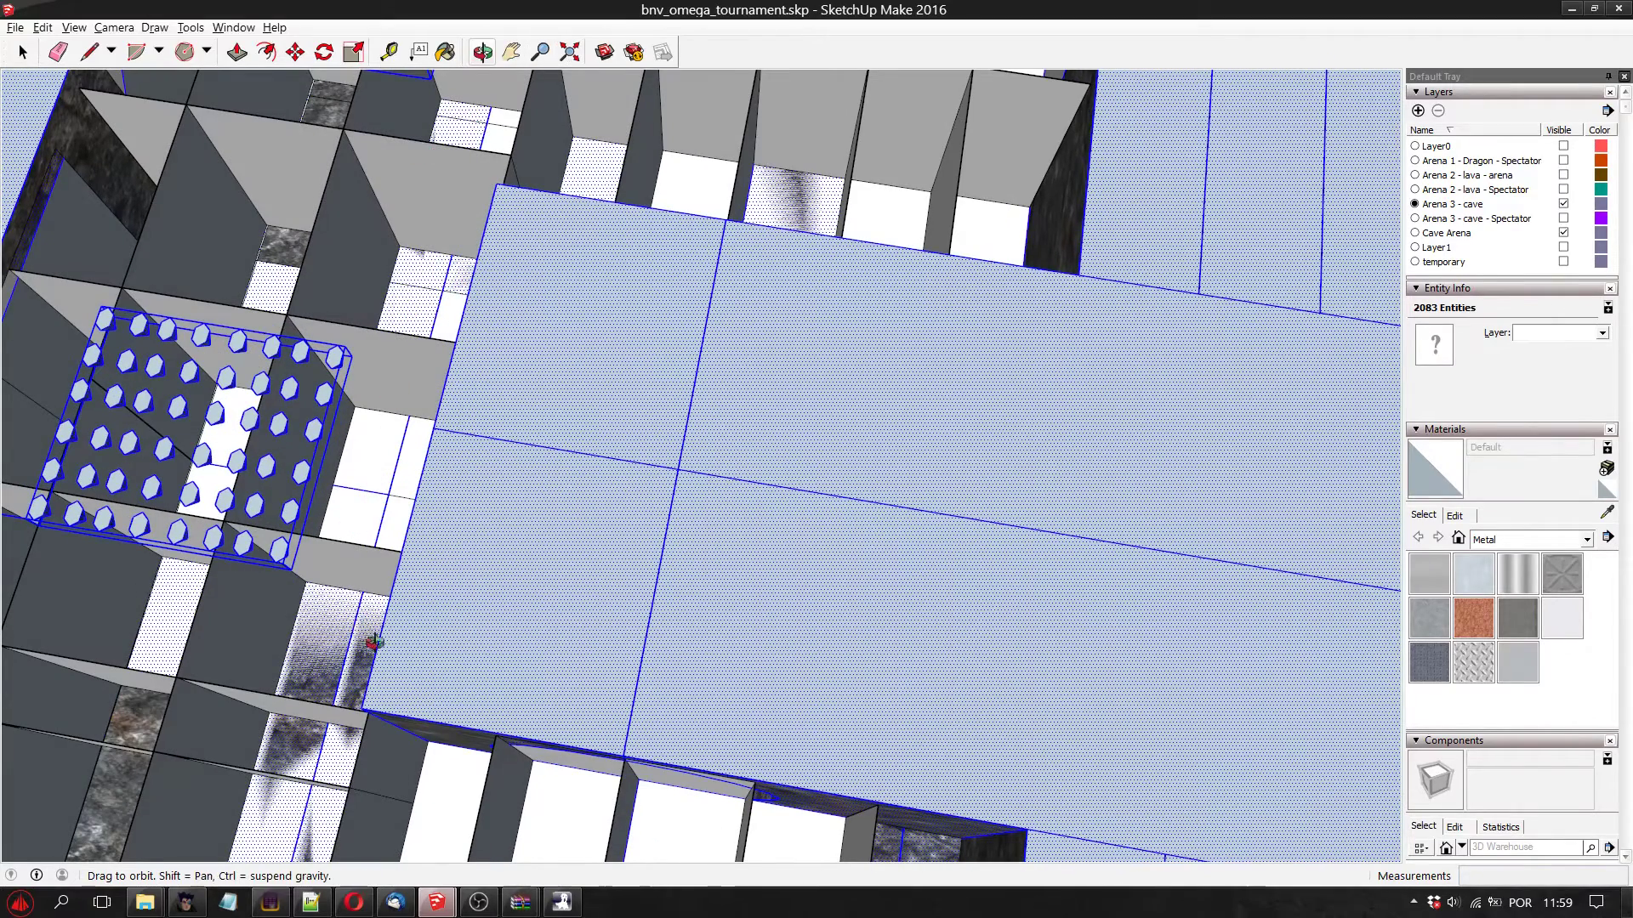
pyautogui.scroll(-10, 514, 391)
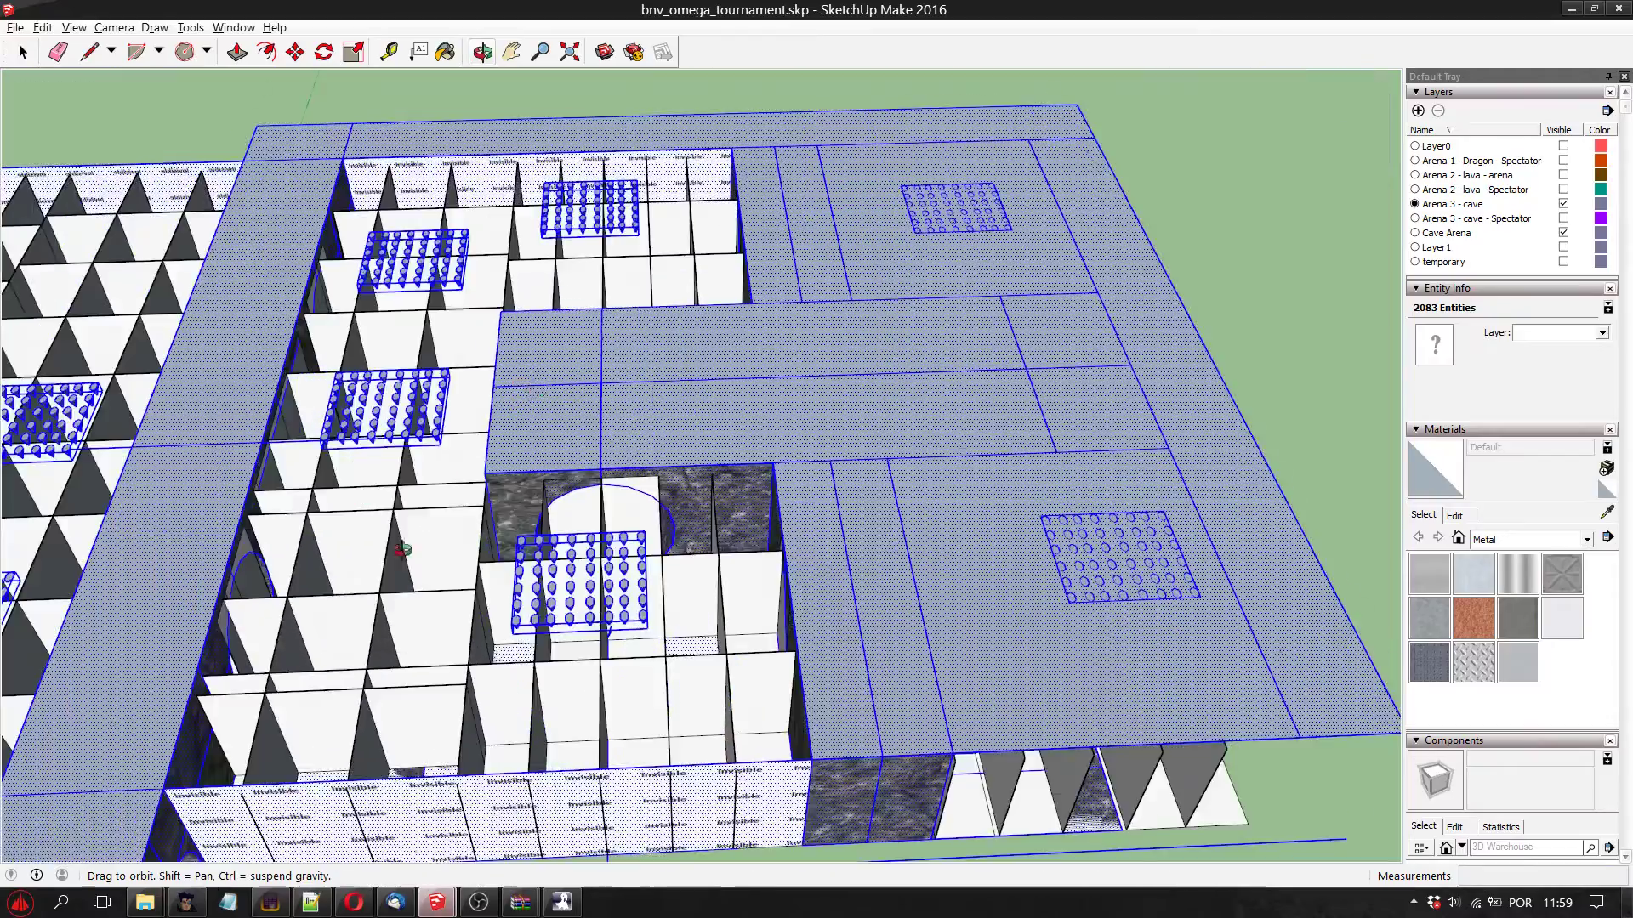
pyautogui.moveTo(402, 550); pyautogui.dragTo(372, 693)
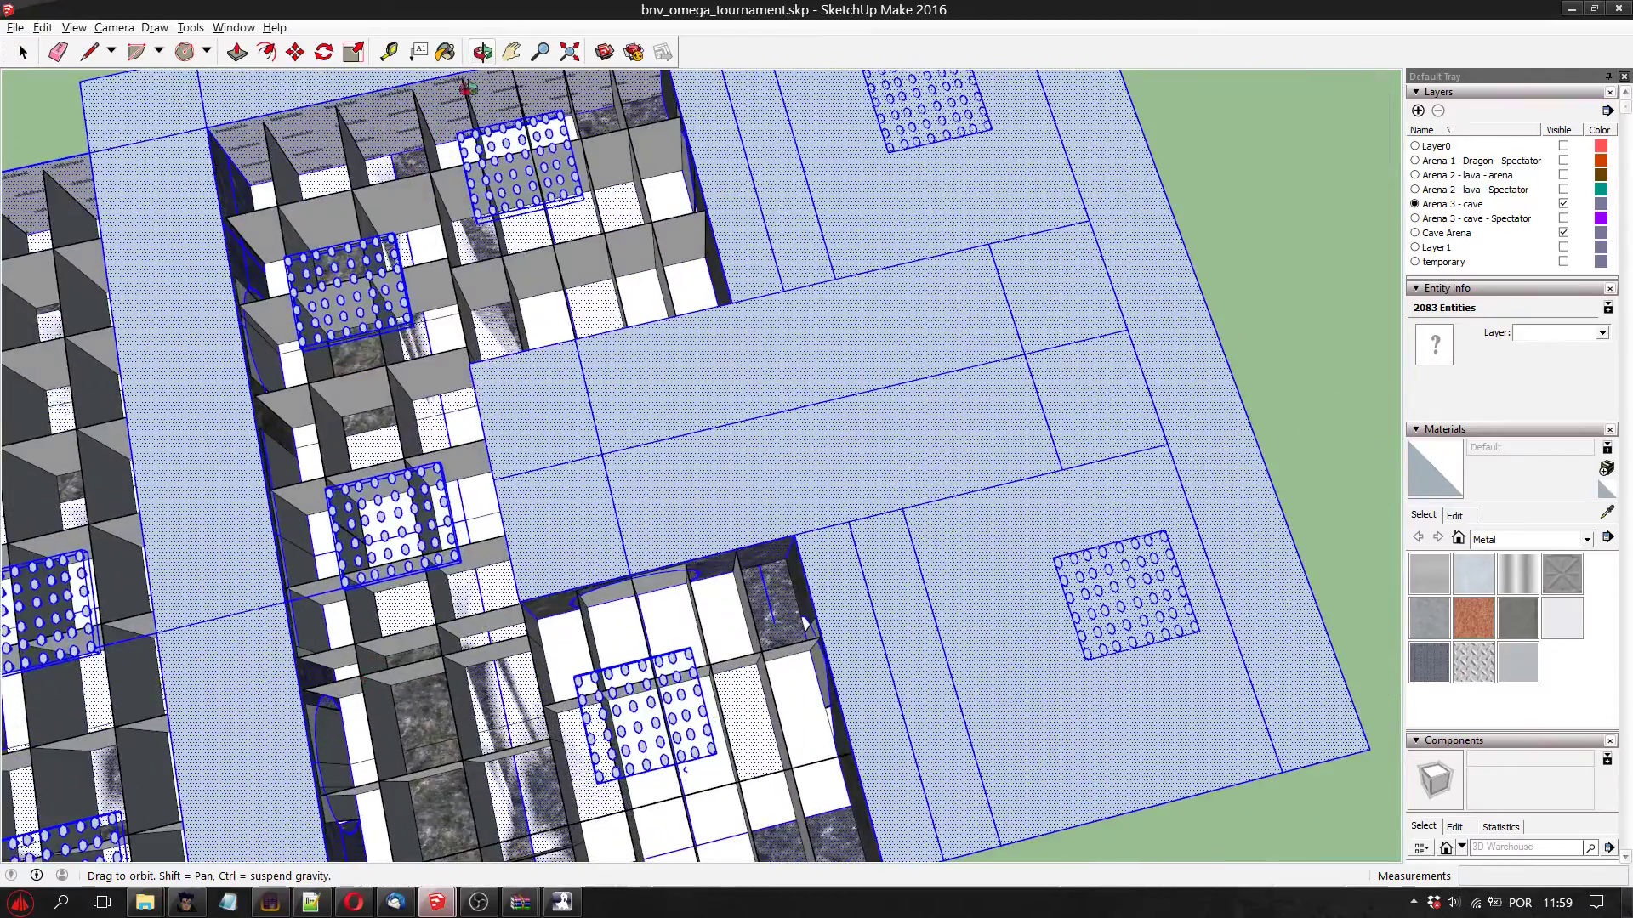
pyautogui.click(512, 52)
pyautogui.moveTo(328, 479); pyautogui.dragTo(600, 507)
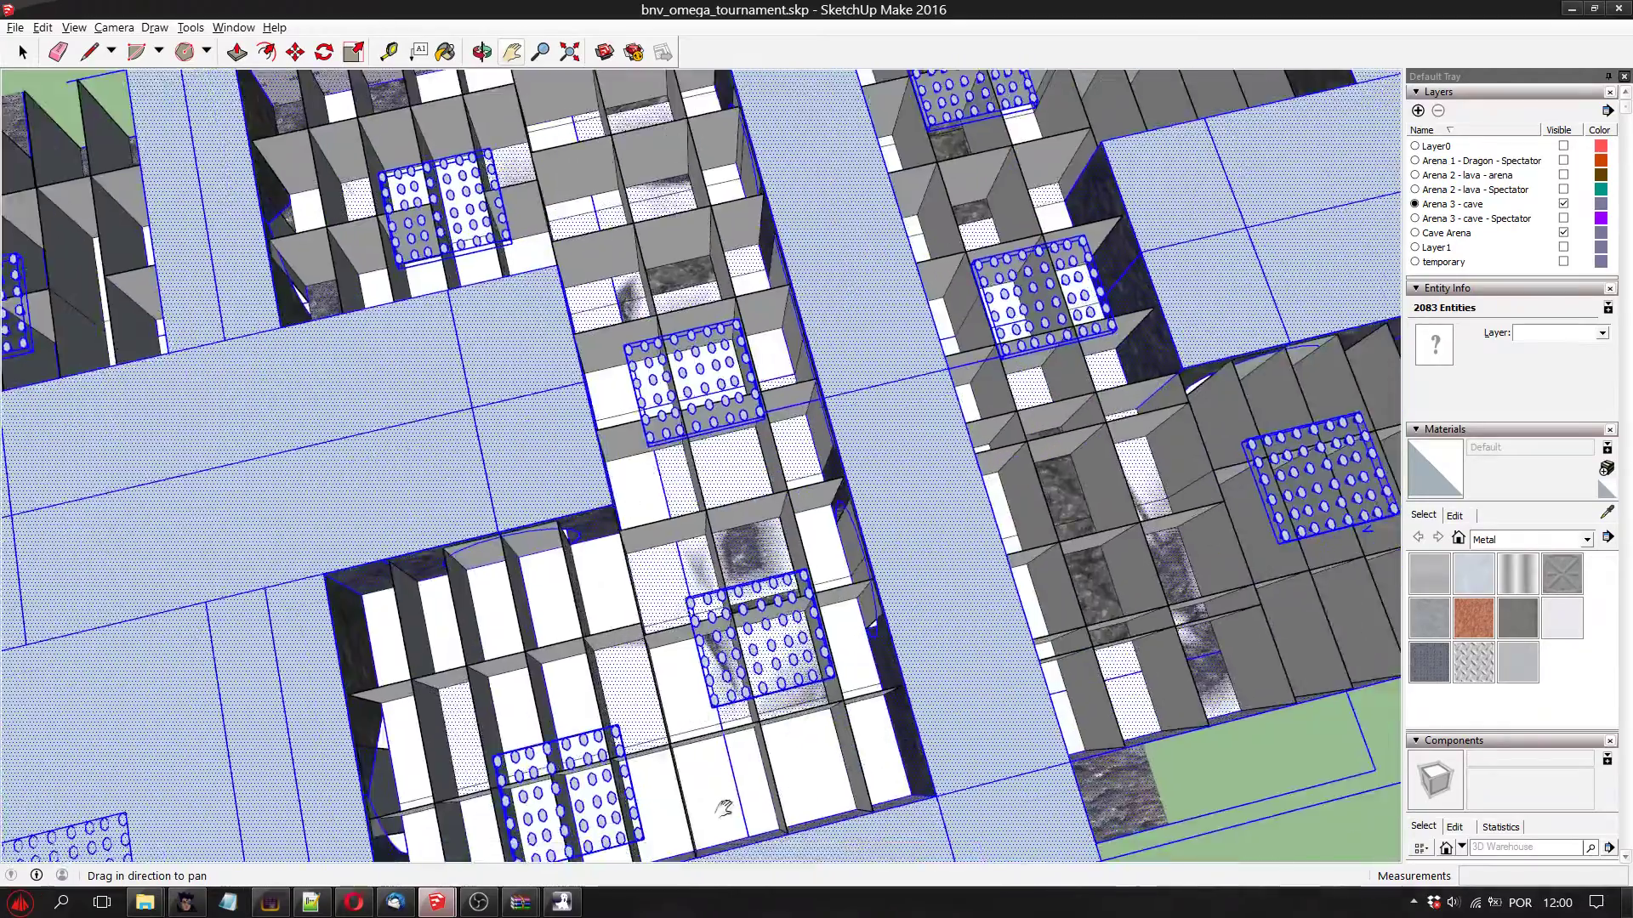
pyautogui.moveTo(1069, 260); pyautogui.dragTo(667, 644)
pyautogui.moveTo(655, 531); pyautogui.dragTo(608, 398)
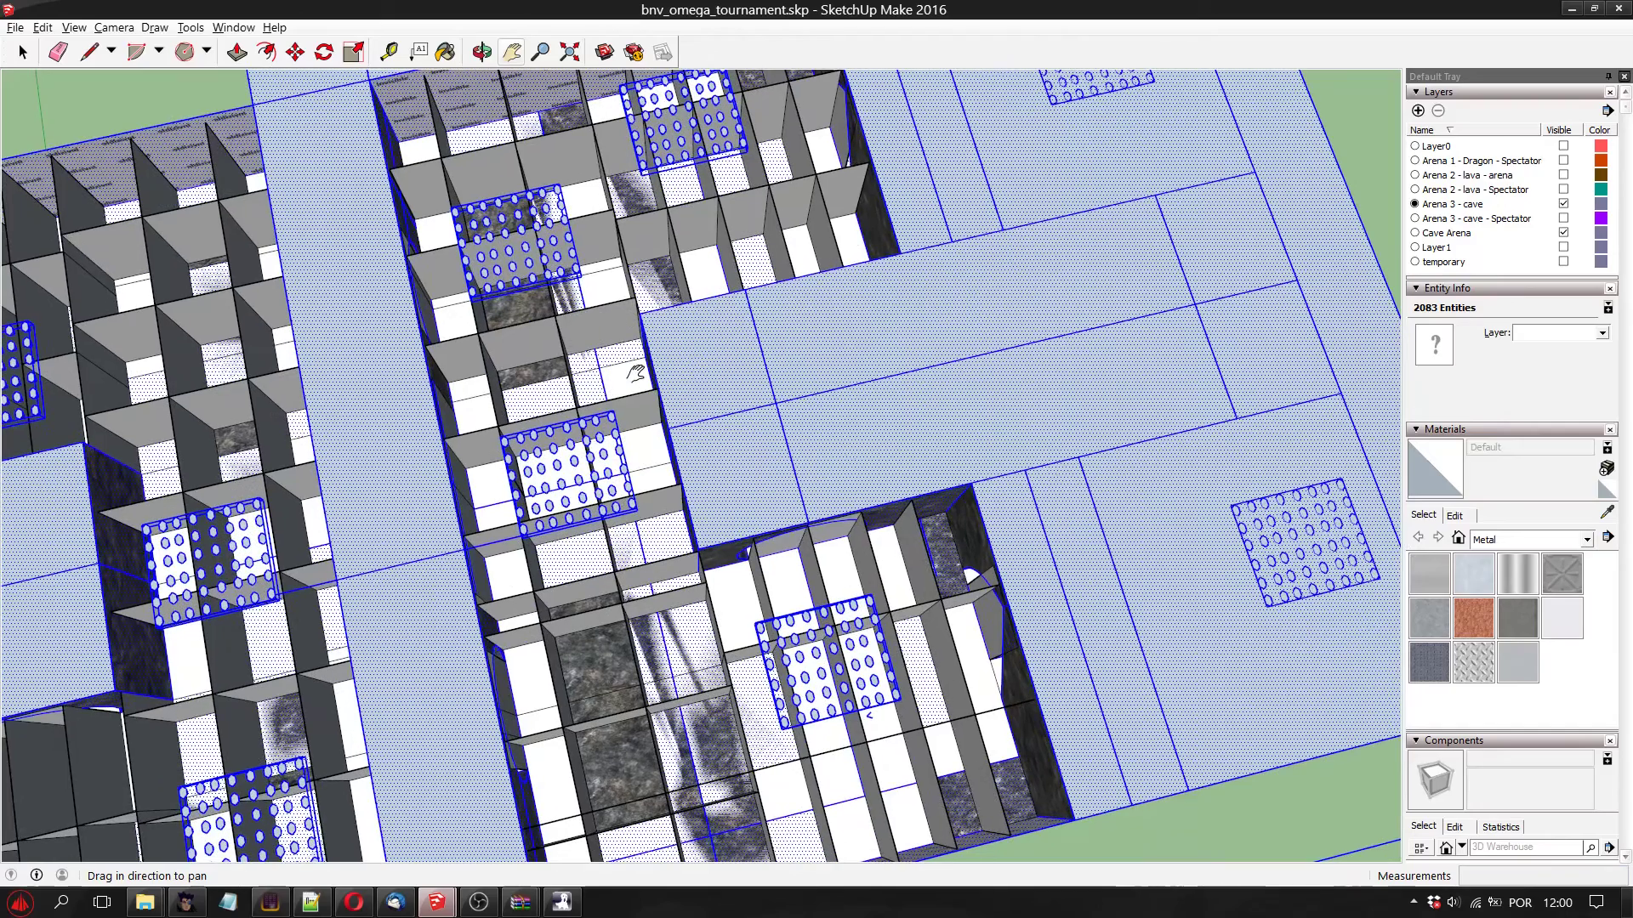
# Alternate between undoing and redoing the arena paste to compare the wall layout with the arena and look for missing walls
pyautogui.hotkey('ctrl', 't')
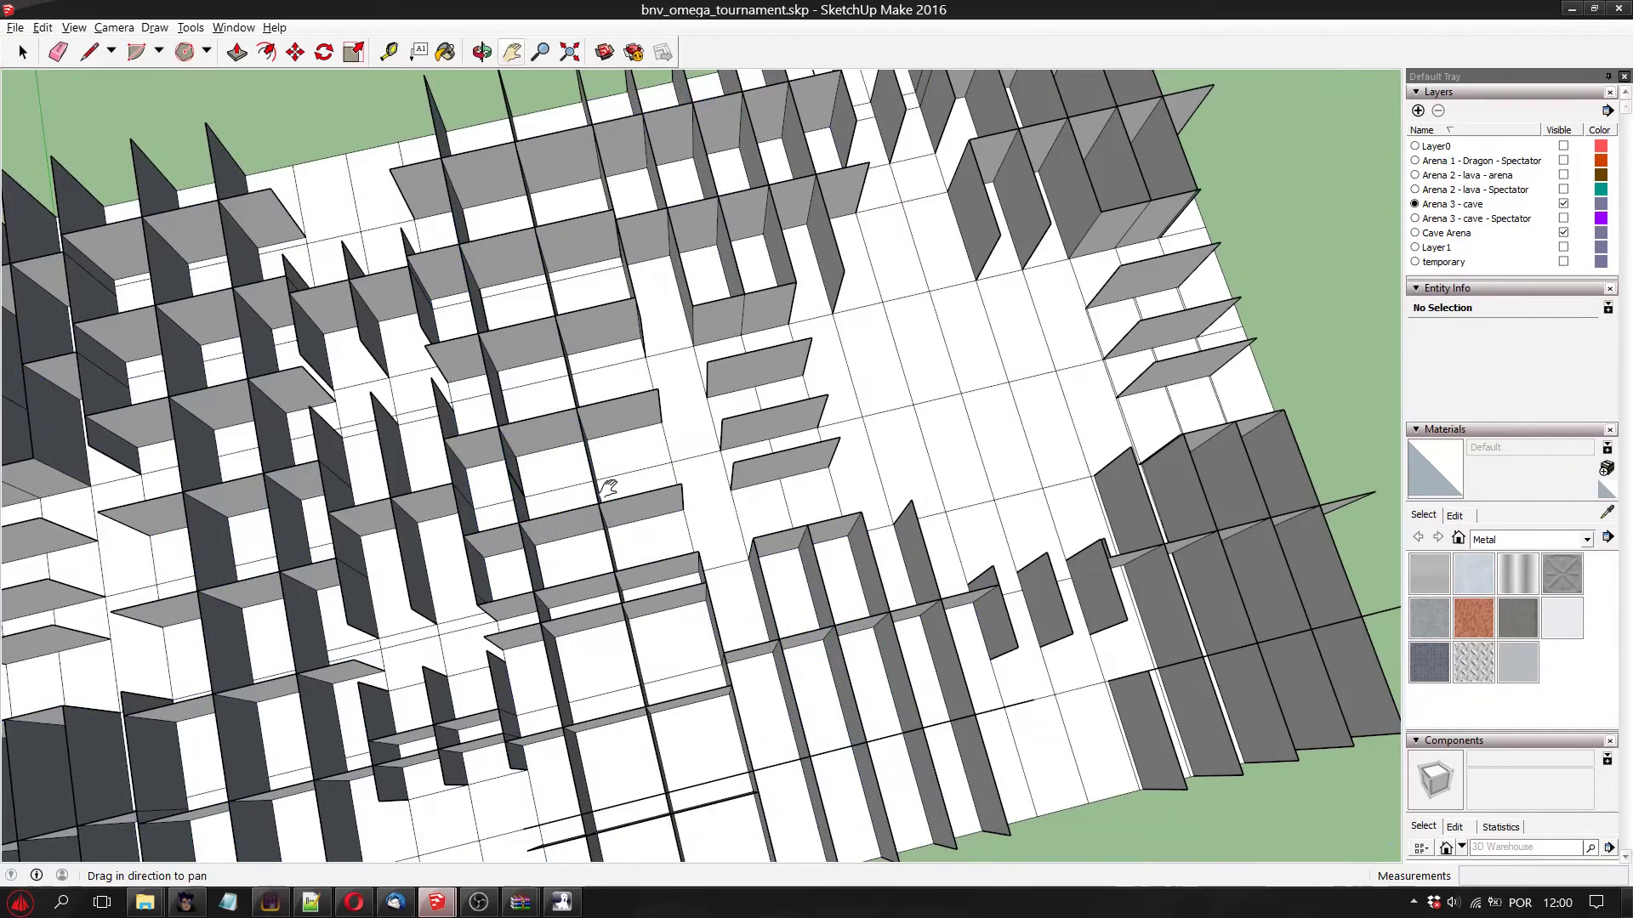
pyautogui.moveTo(738, 560); pyautogui.dragTo(678, 562)
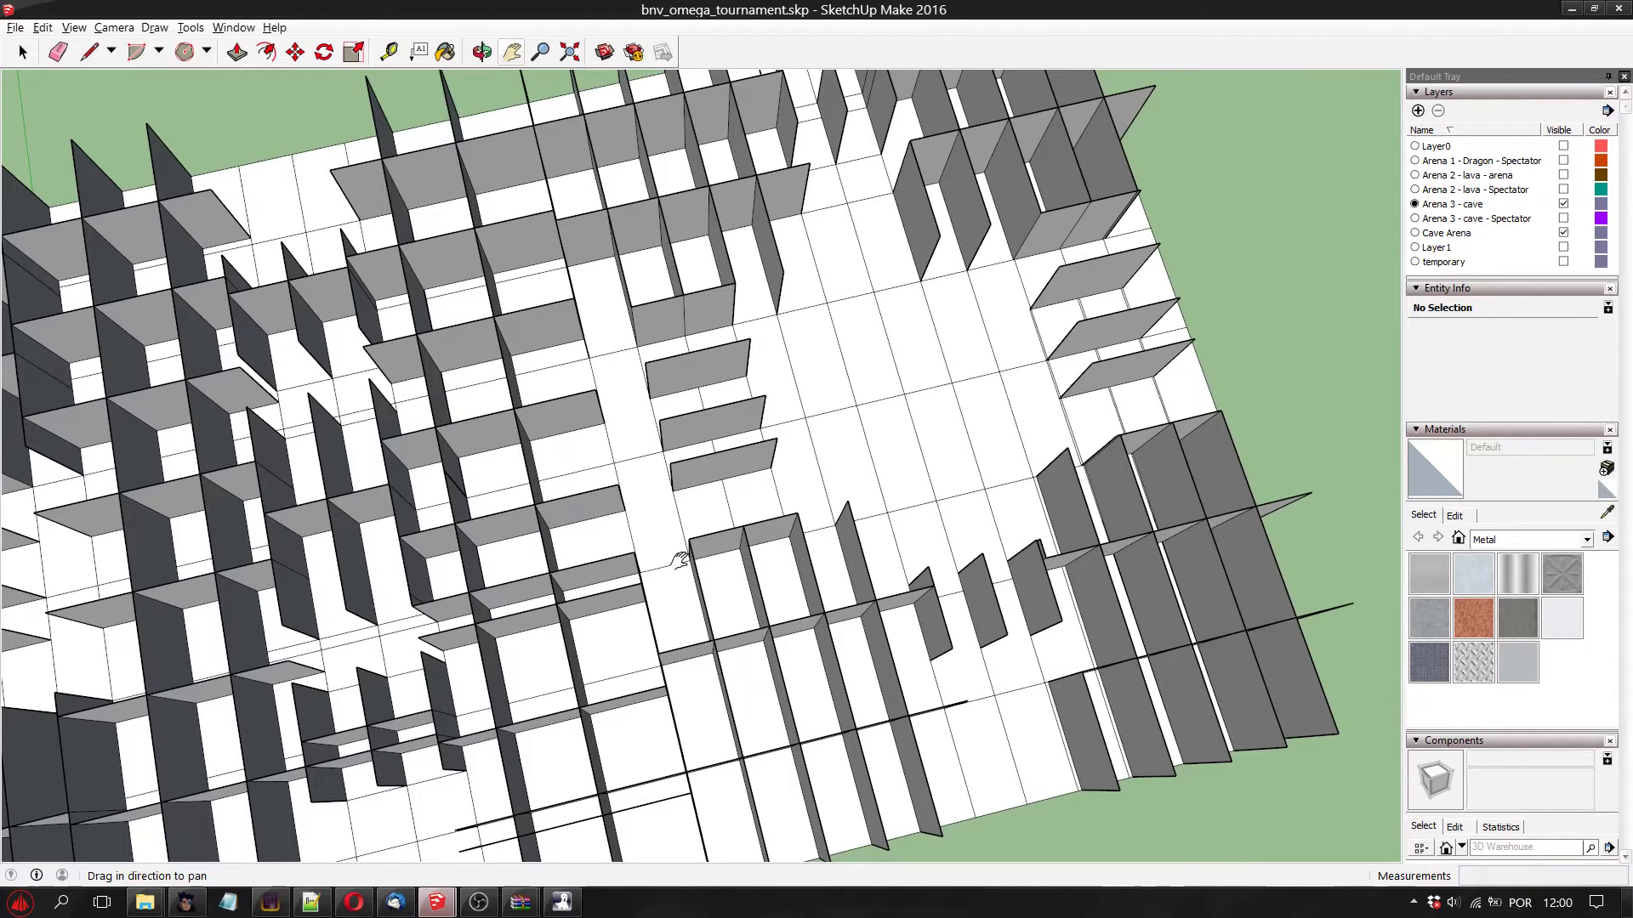
pyautogui.hotkey('ctrl', 'z')
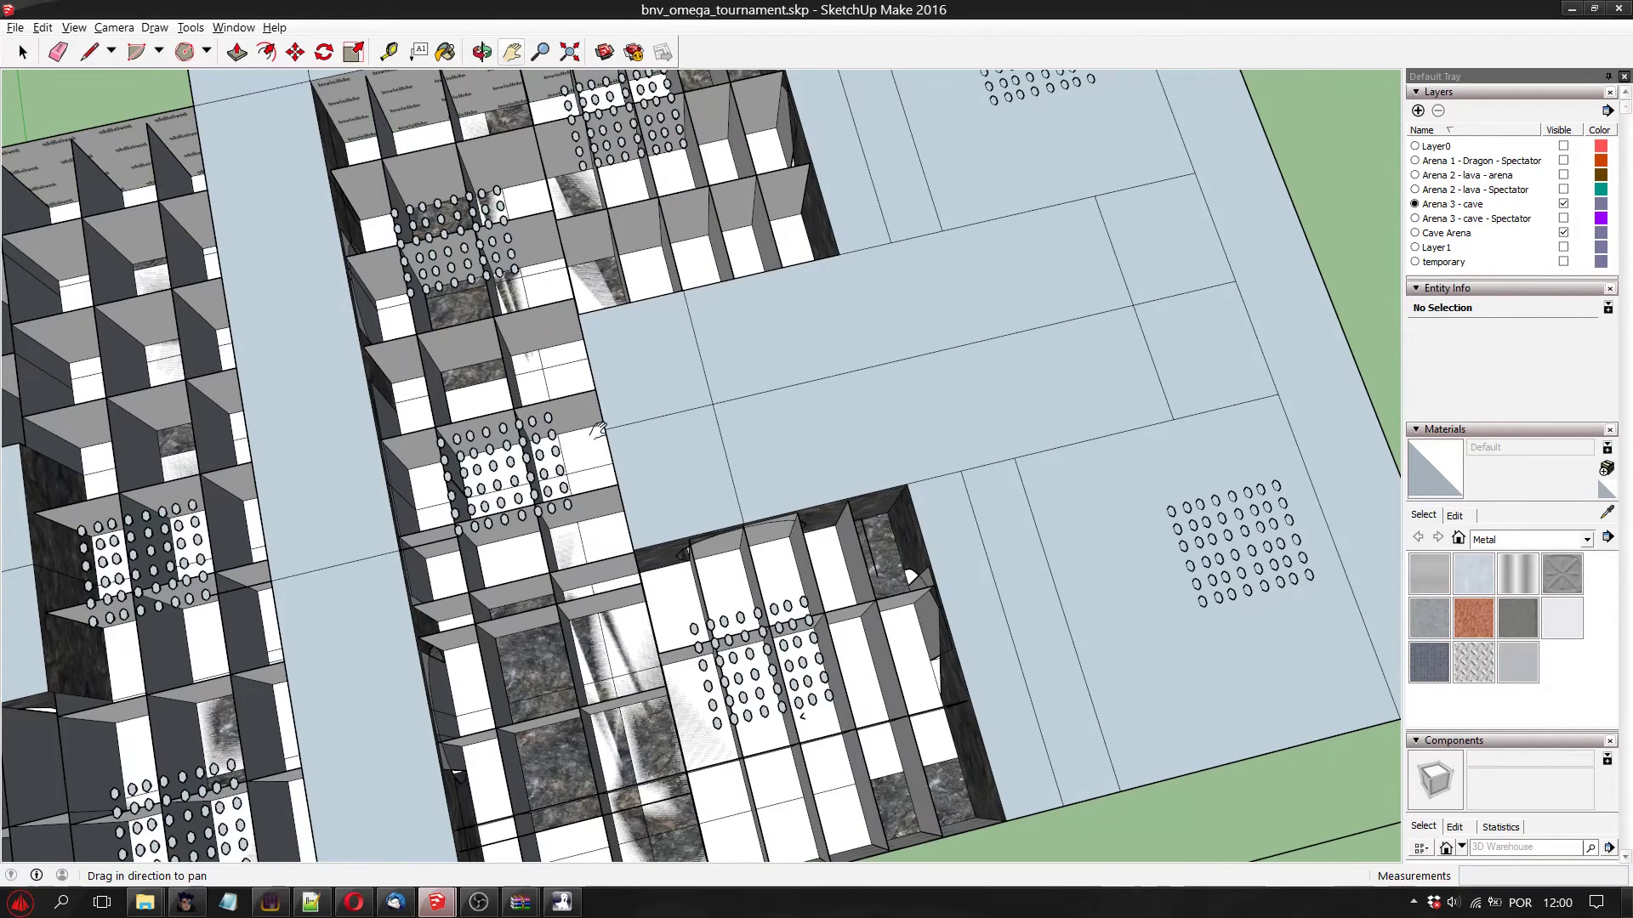
pyautogui.scroll(-3, 1386, 320)
pyautogui.scroll(4, 749, 760)
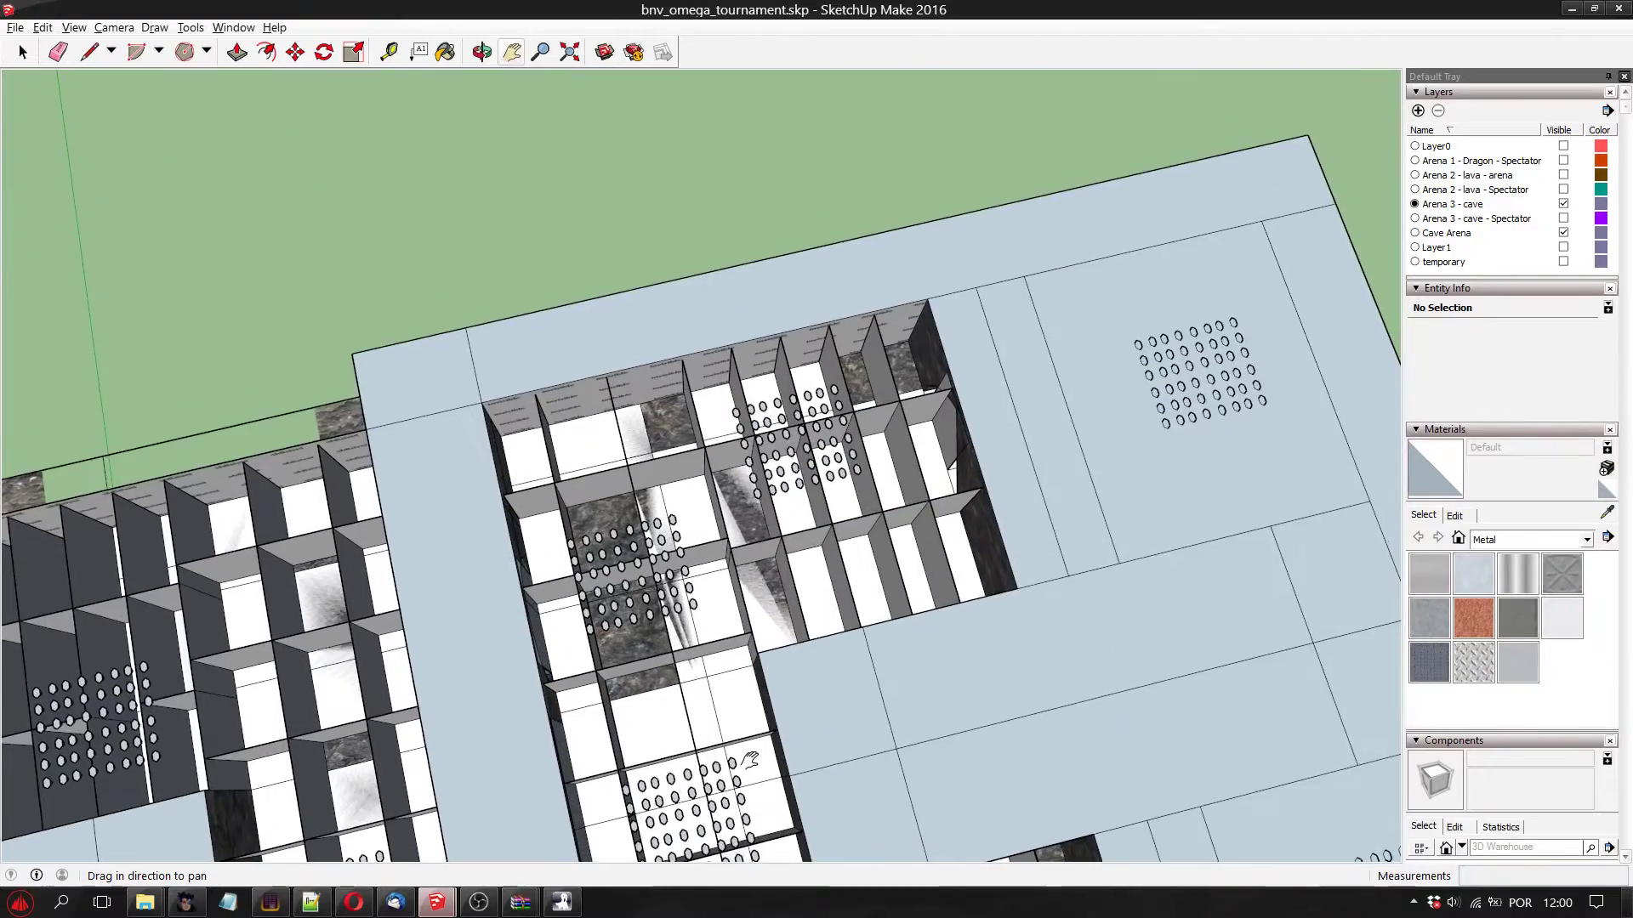
pyautogui.scroll(-3, 750, 759)
pyautogui.scroll(3, 750, 759)
pyautogui.scroll(4, 689, 454)
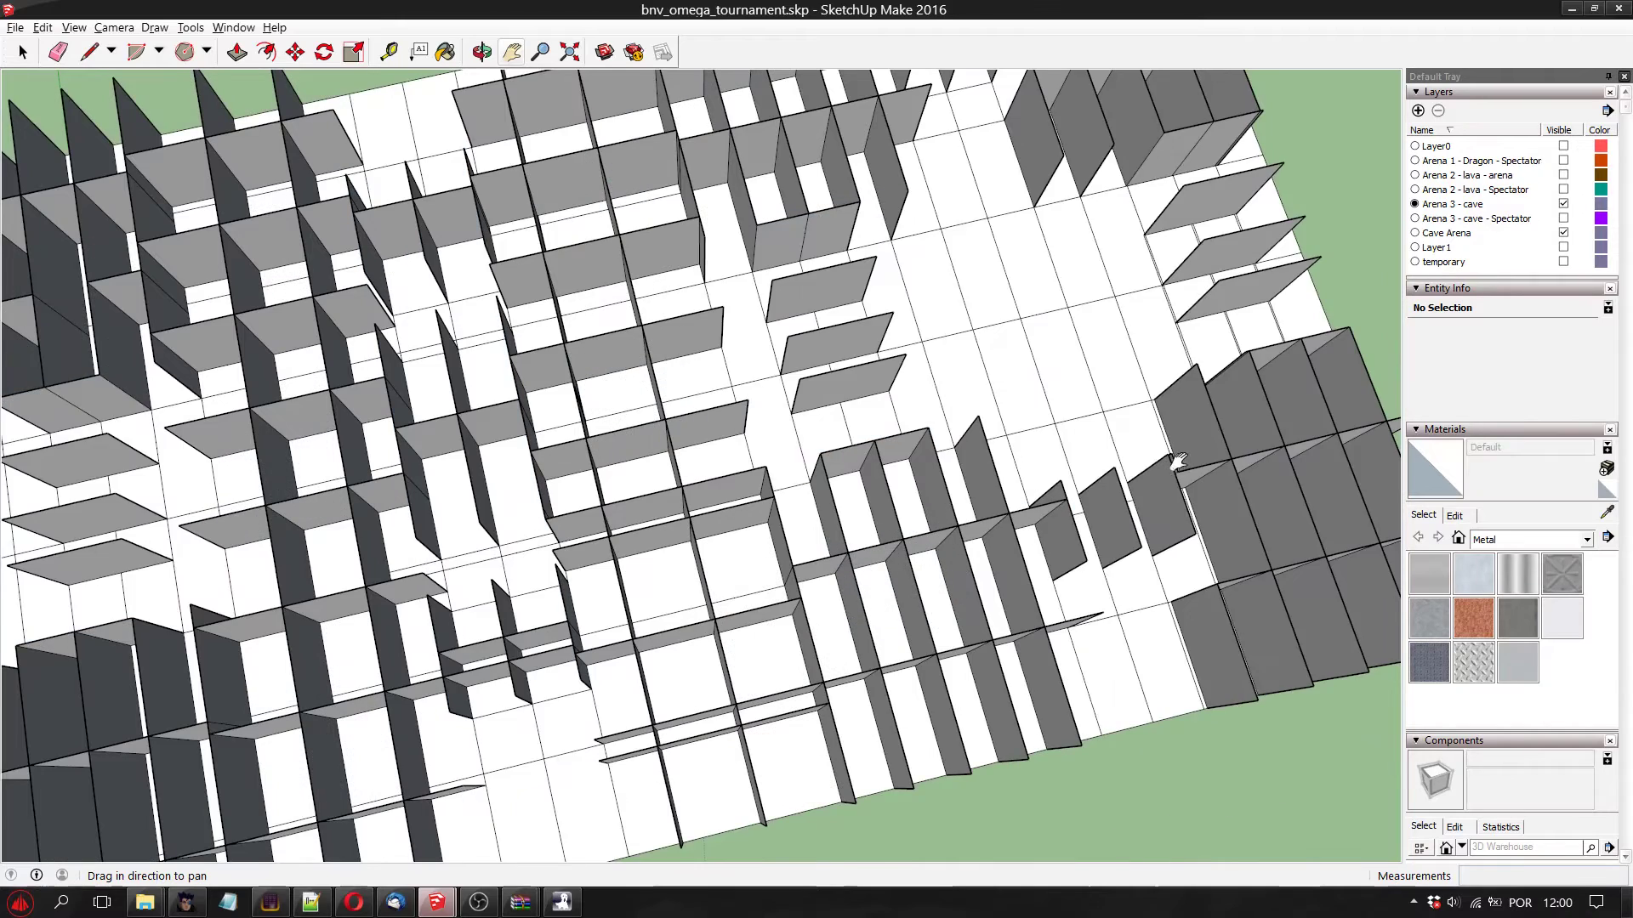
pyautogui.moveTo(1177, 461); pyautogui.dragTo(706, 605)
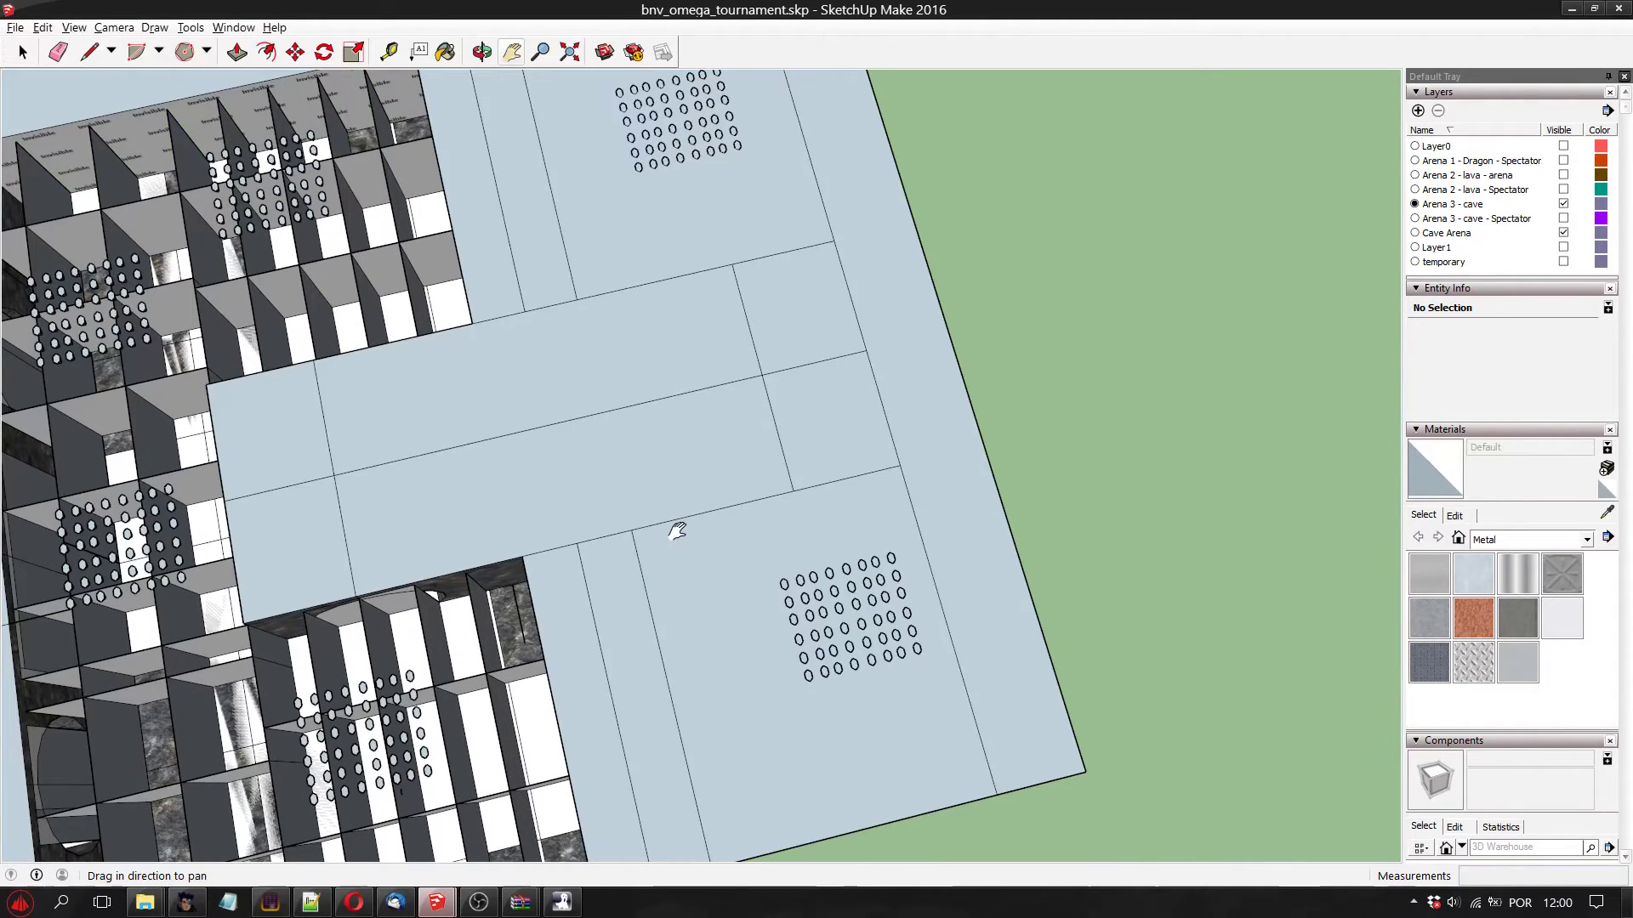
pyautogui.scroll(-5, 677, 530)
pyautogui.scroll(6, 729, 476)
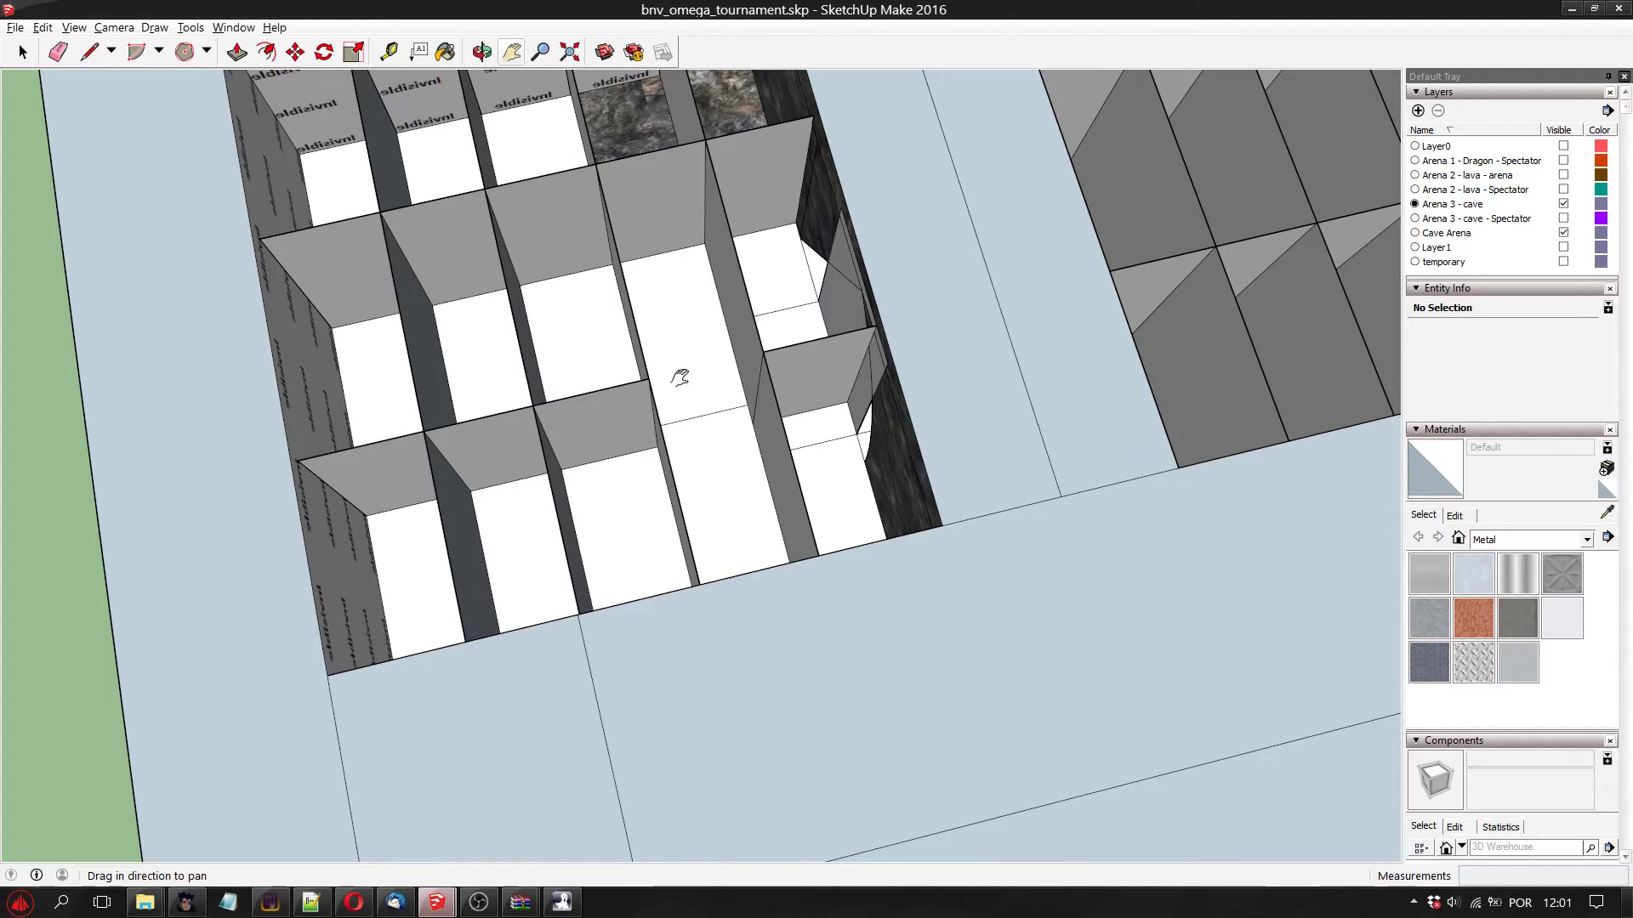
pyautogui.press('space')
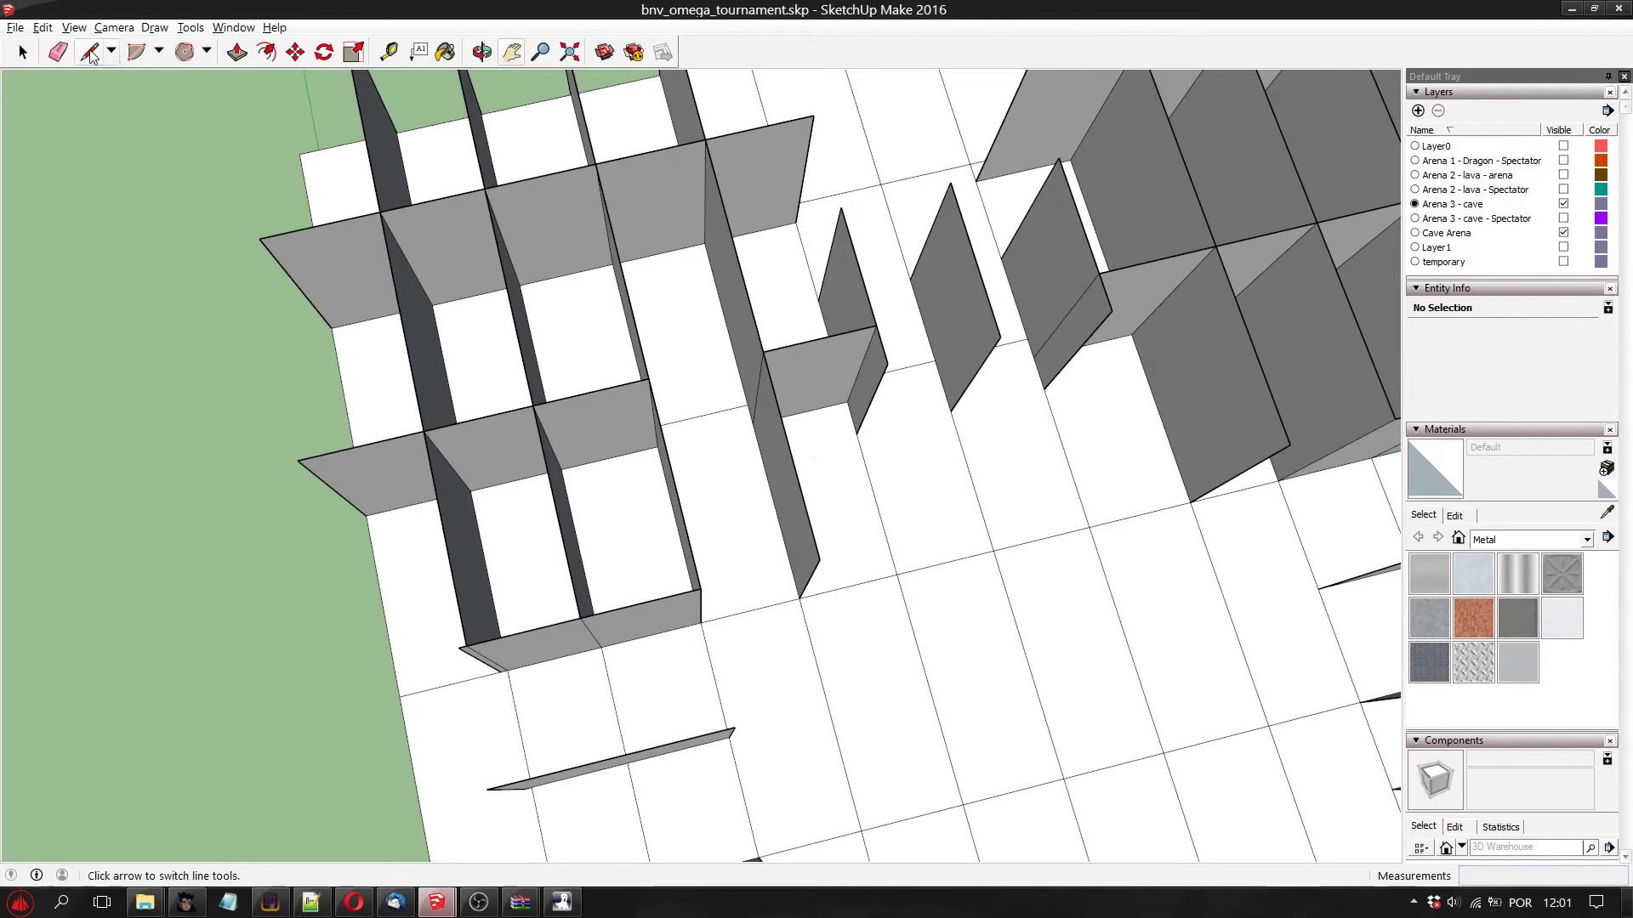
# Try to bridge the gap in the wall row with a top edge about 237 cm long, and undo it
pyautogui.press('l')
pyautogui.click(648, 378)
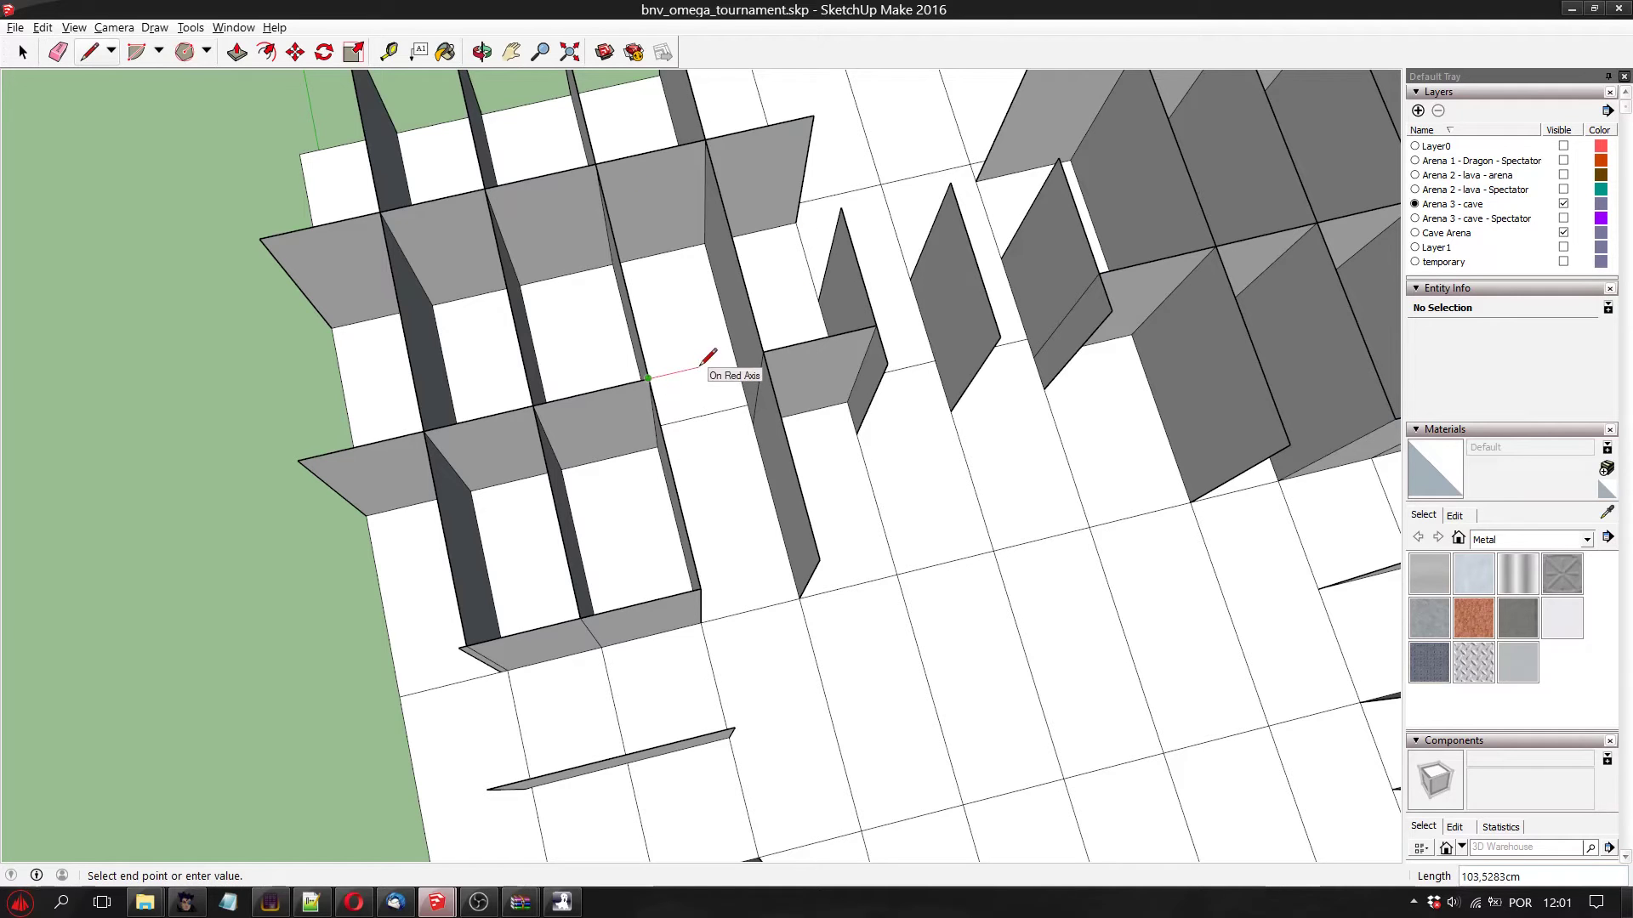
pyautogui.click(766, 353)
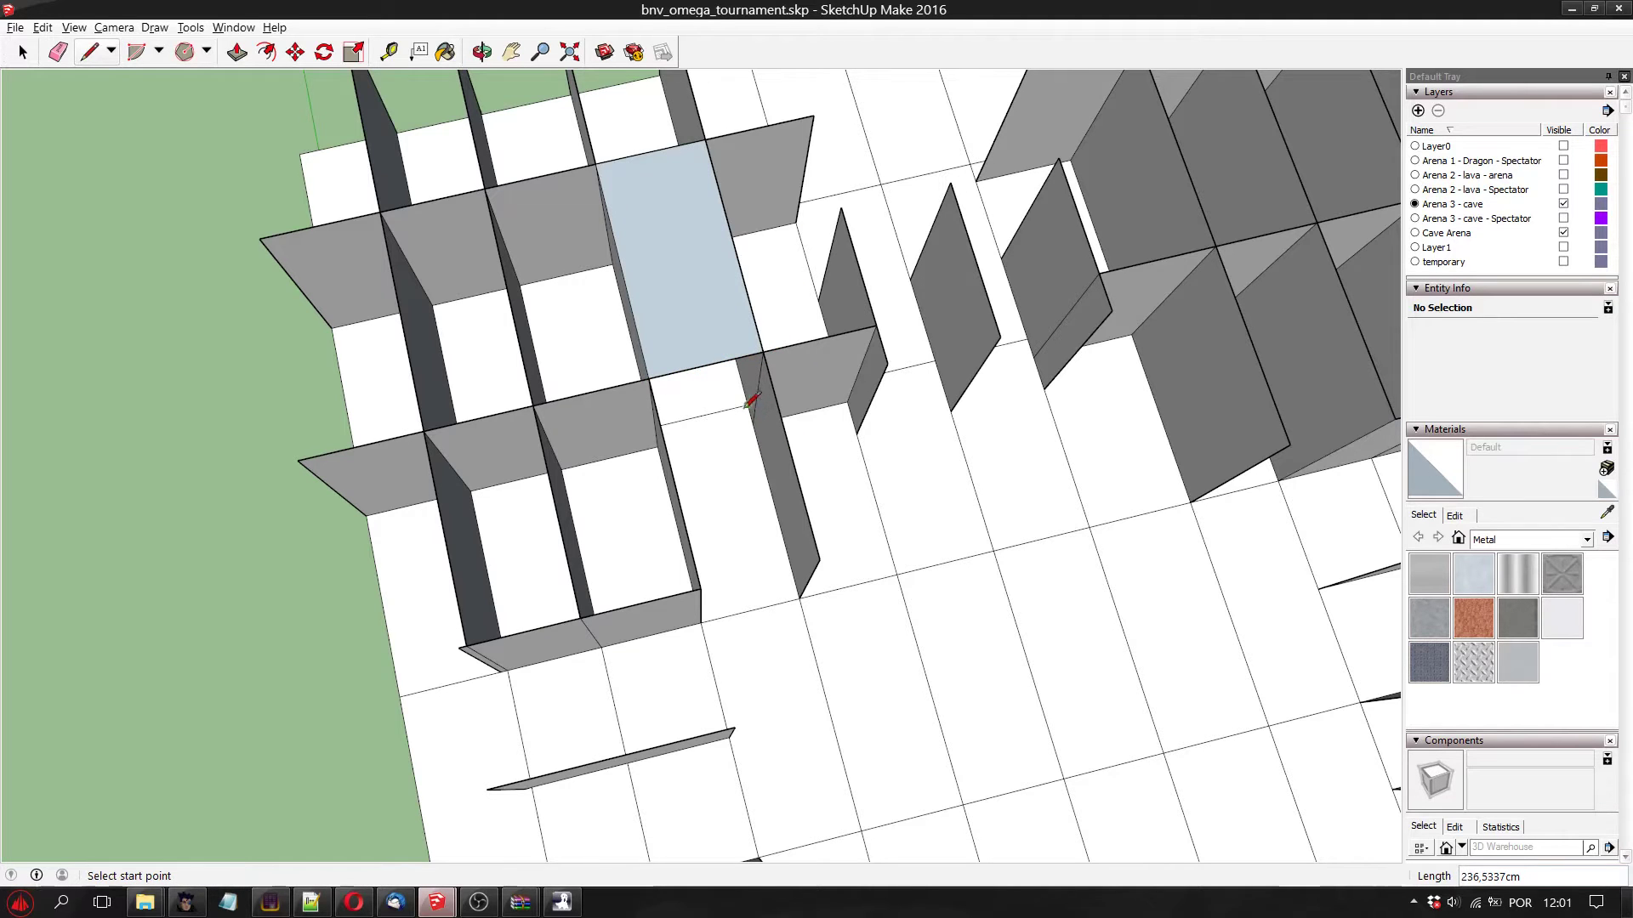
pyautogui.hotkey('ctrl', 'z')
# Draw a vertical edge about 523 cm high on each facing wall, starting from the ends of the floor edge spanning the gap
pyautogui.scroll(5, 749, 403)
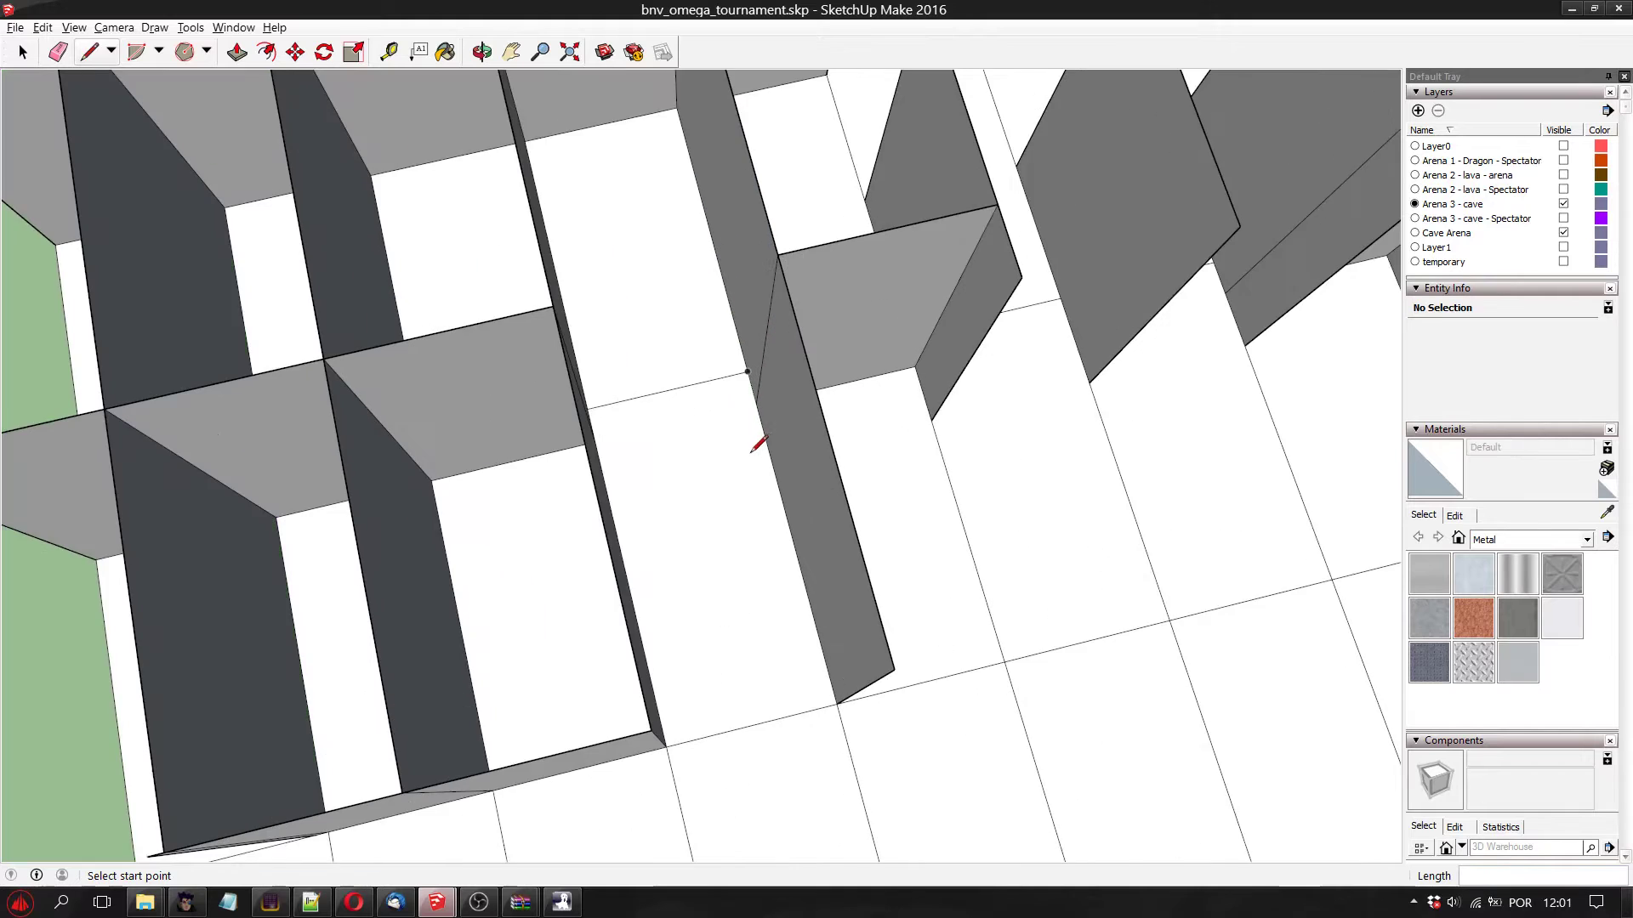
pyautogui.click(746, 342)
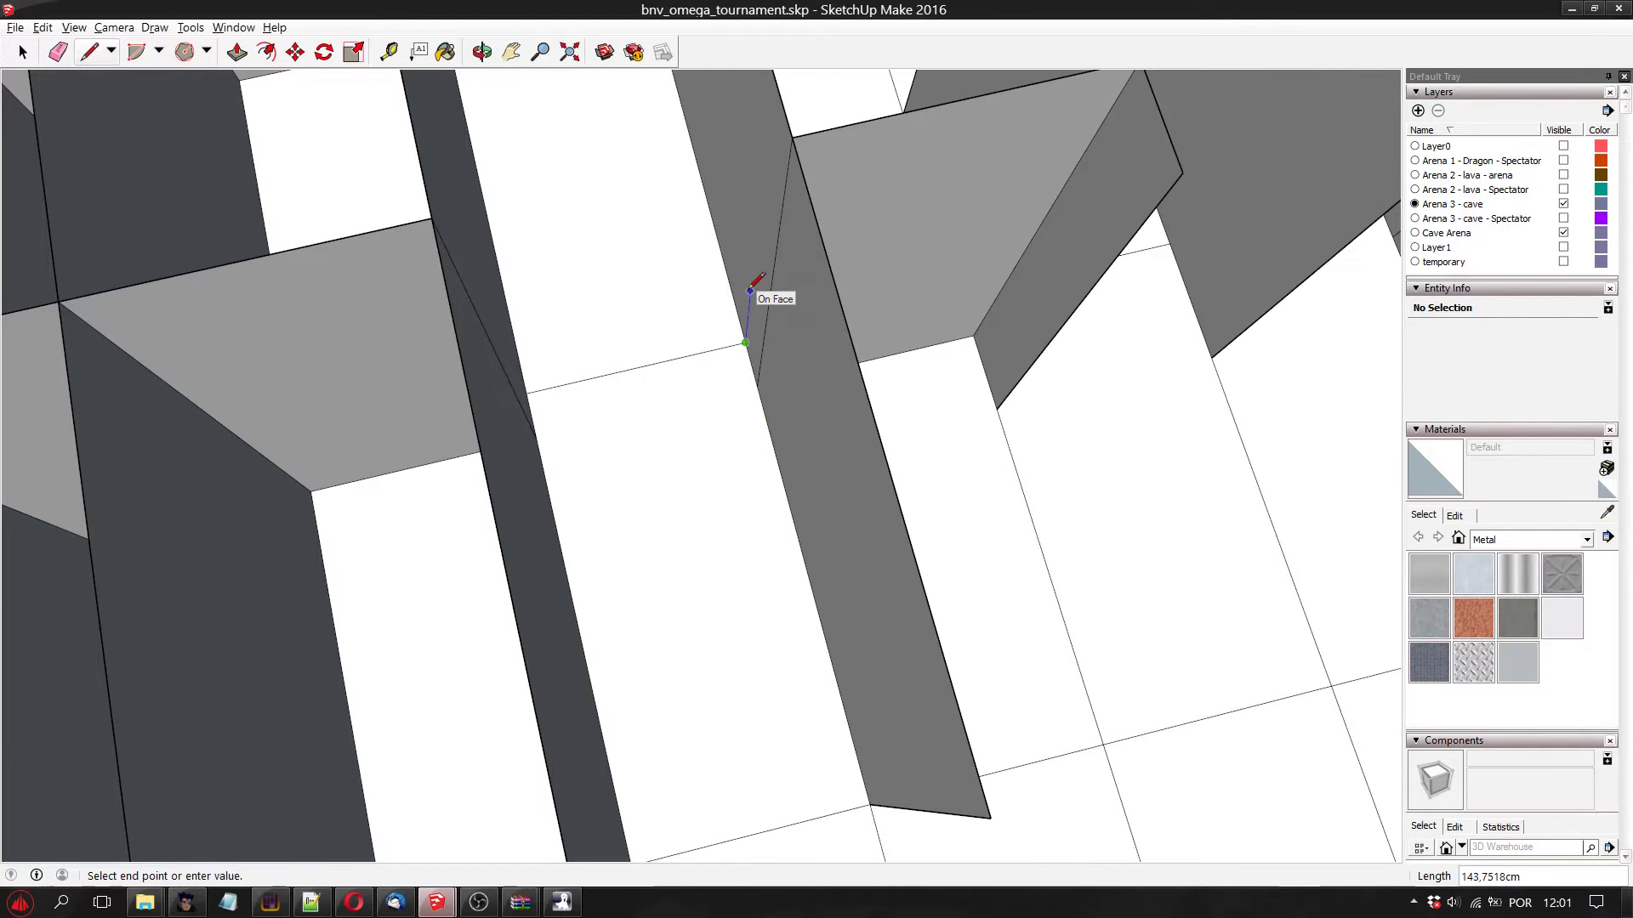
pyautogui.click(783, 108)
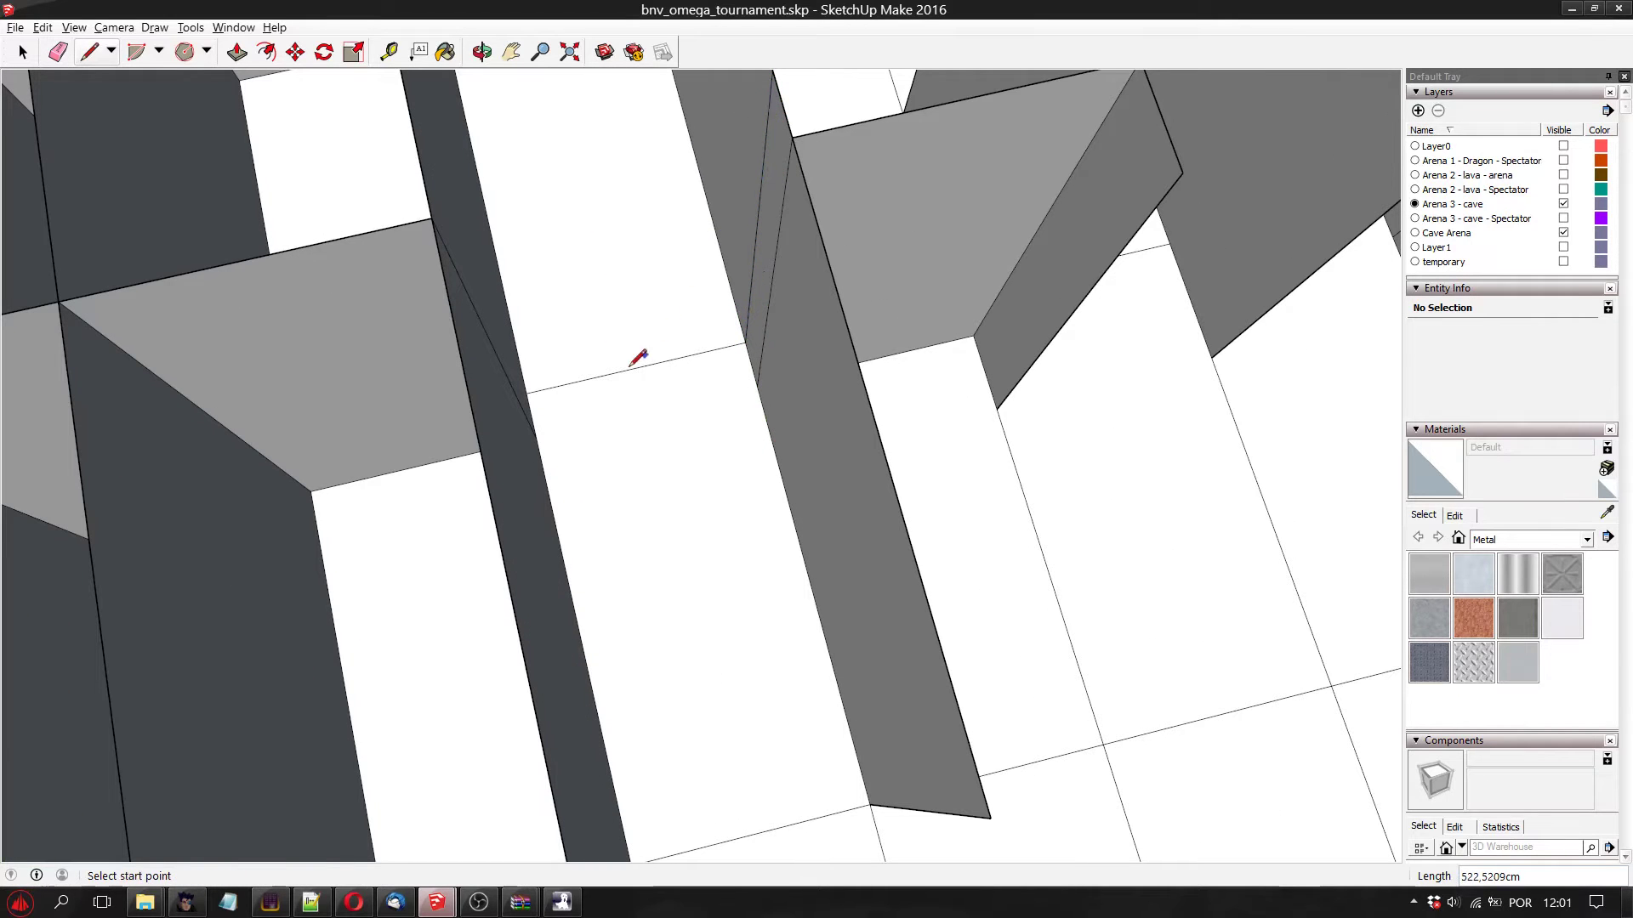
pyautogui.click(527, 393)
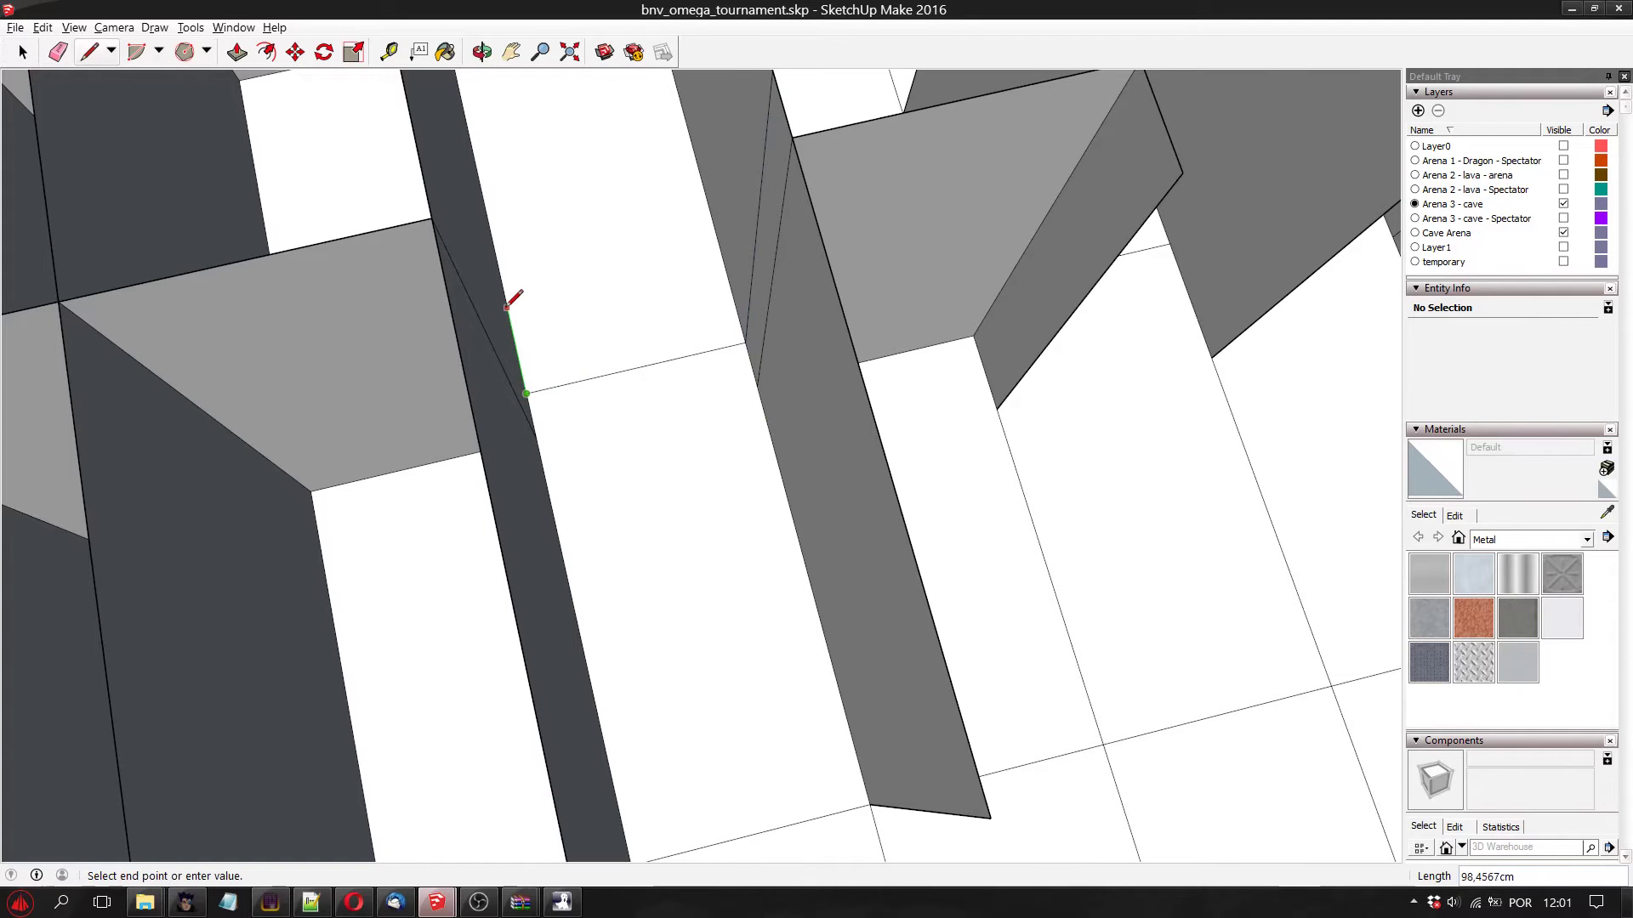
pyautogui.click(428, 164)
# Close the missing wall across the gap by joining the tops of the two vertical edges with an edge about 237 cm long
pyautogui.scroll(-3, 495, 209)
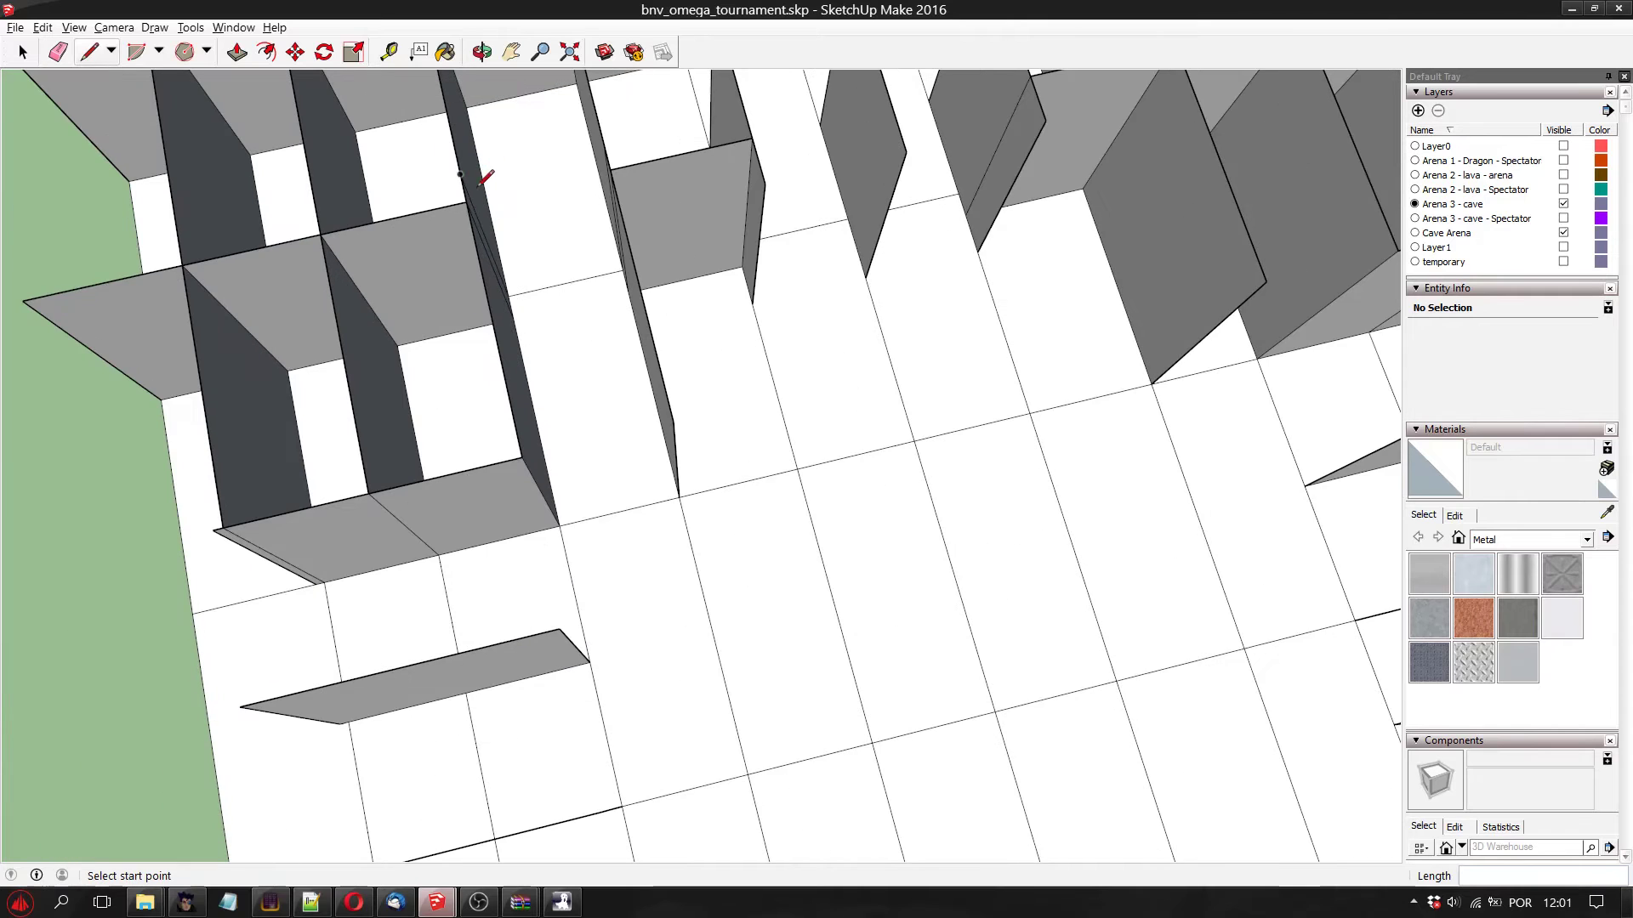
pyautogui.click(461, 175)
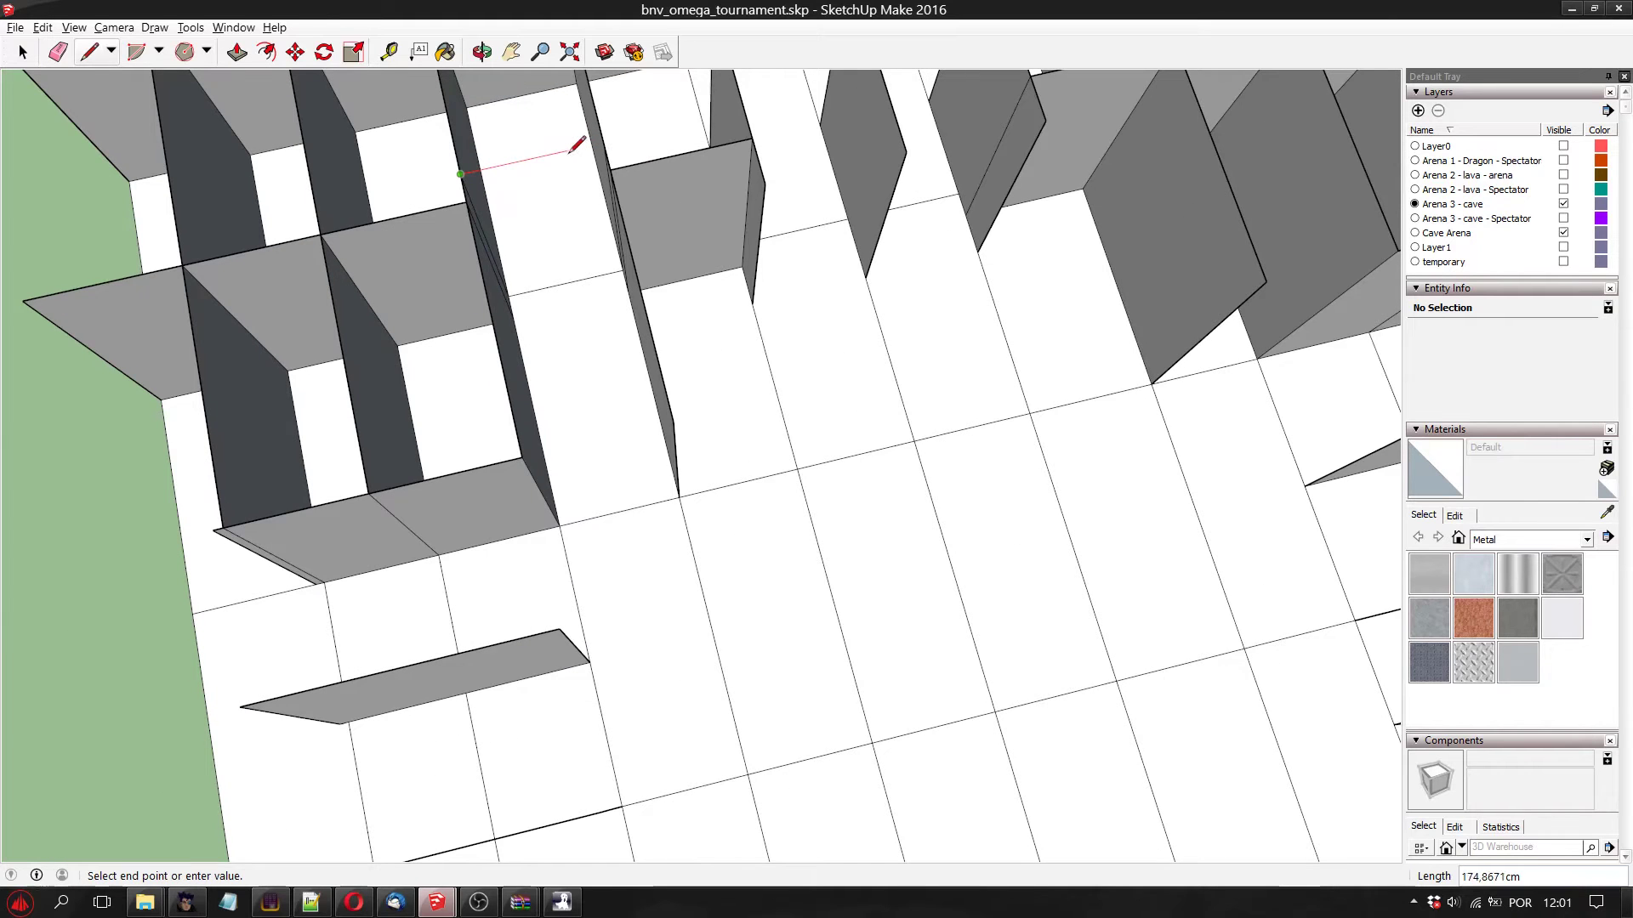
pyautogui.click(606, 147)
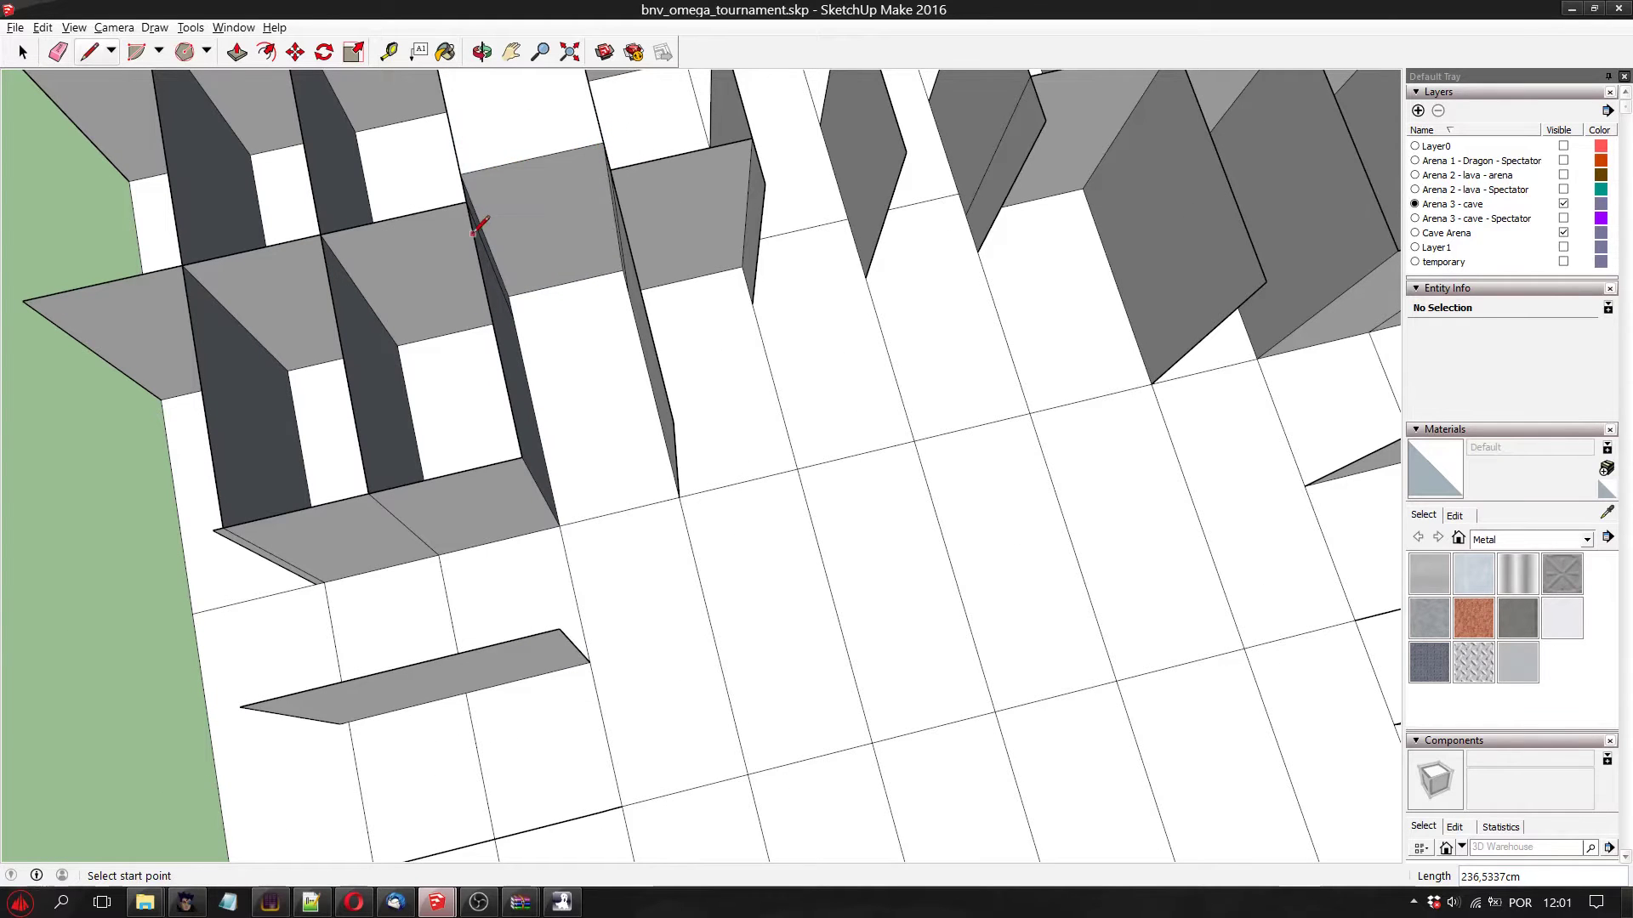
# Delete the horizontal face capping the cell beside the new wall
pyautogui.scroll(1, 484, 221)
pyautogui.click(511, 52)
pyautogui.moveTo(547, 218); pyautogui.dragTo(757, 472)
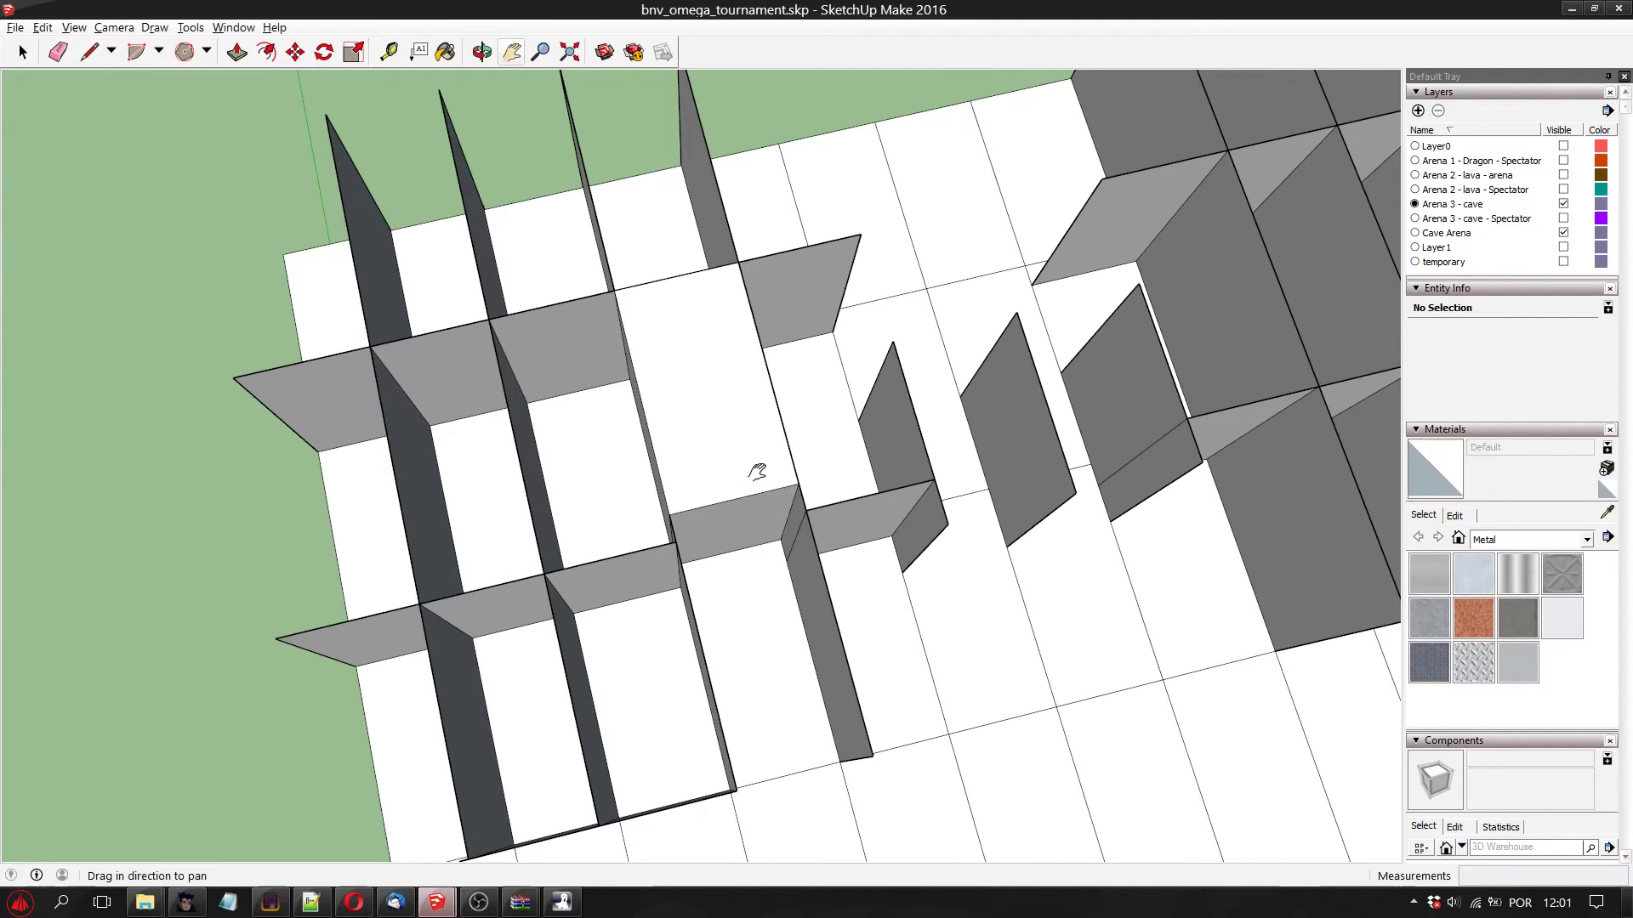
pyautogui.press('space')
pyautogui.click(695, 393)
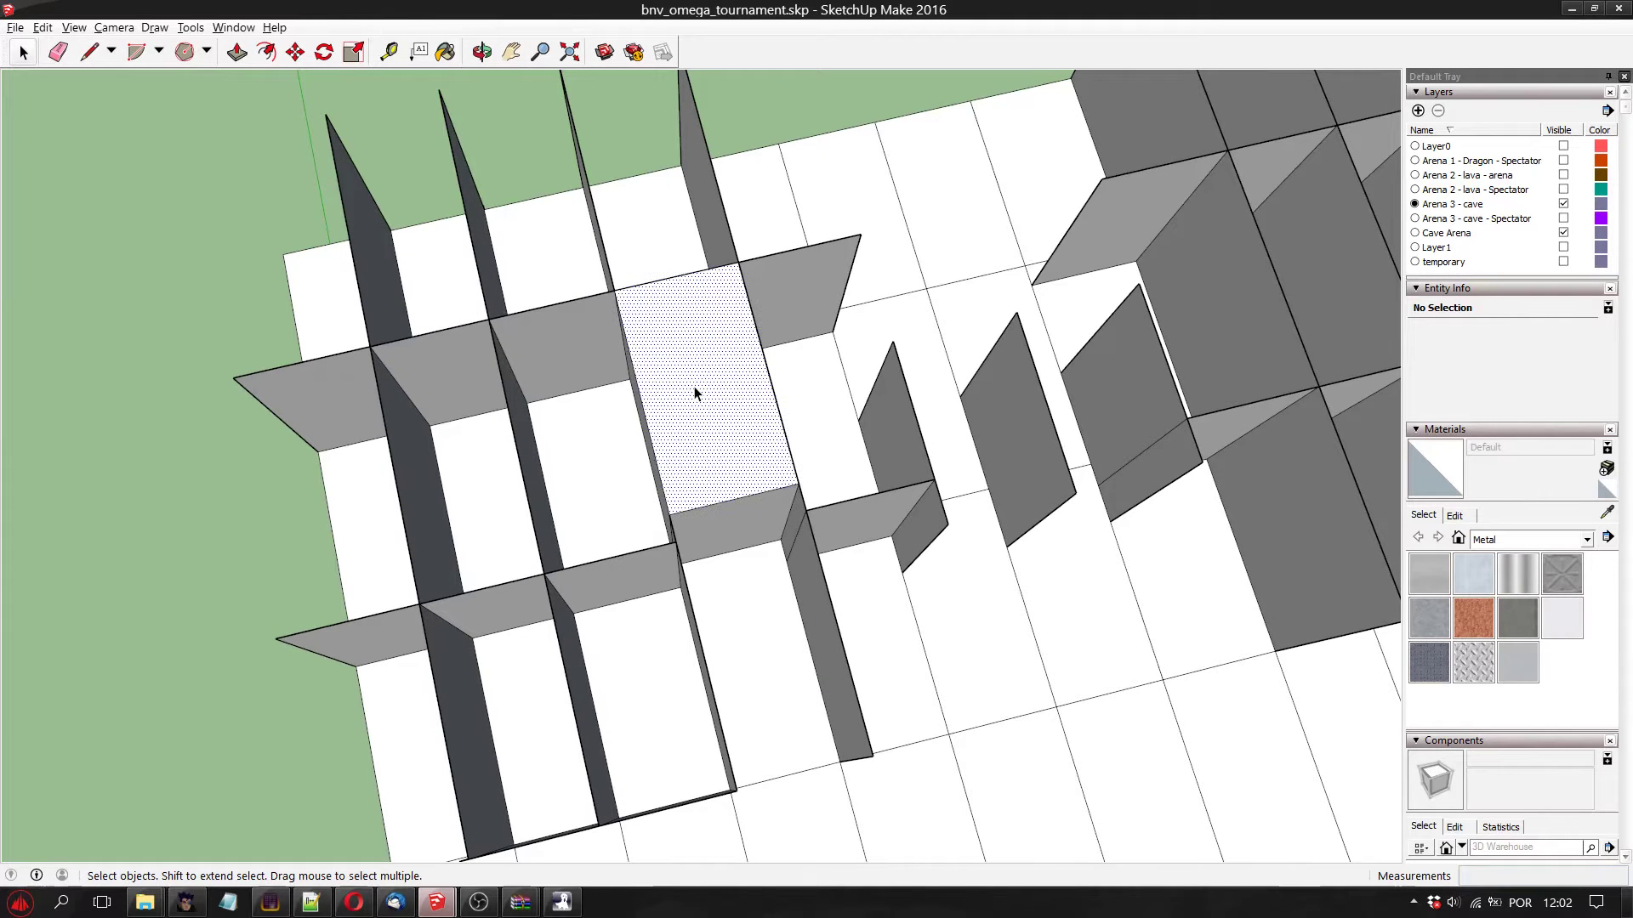
pyautogui.press('Delete')
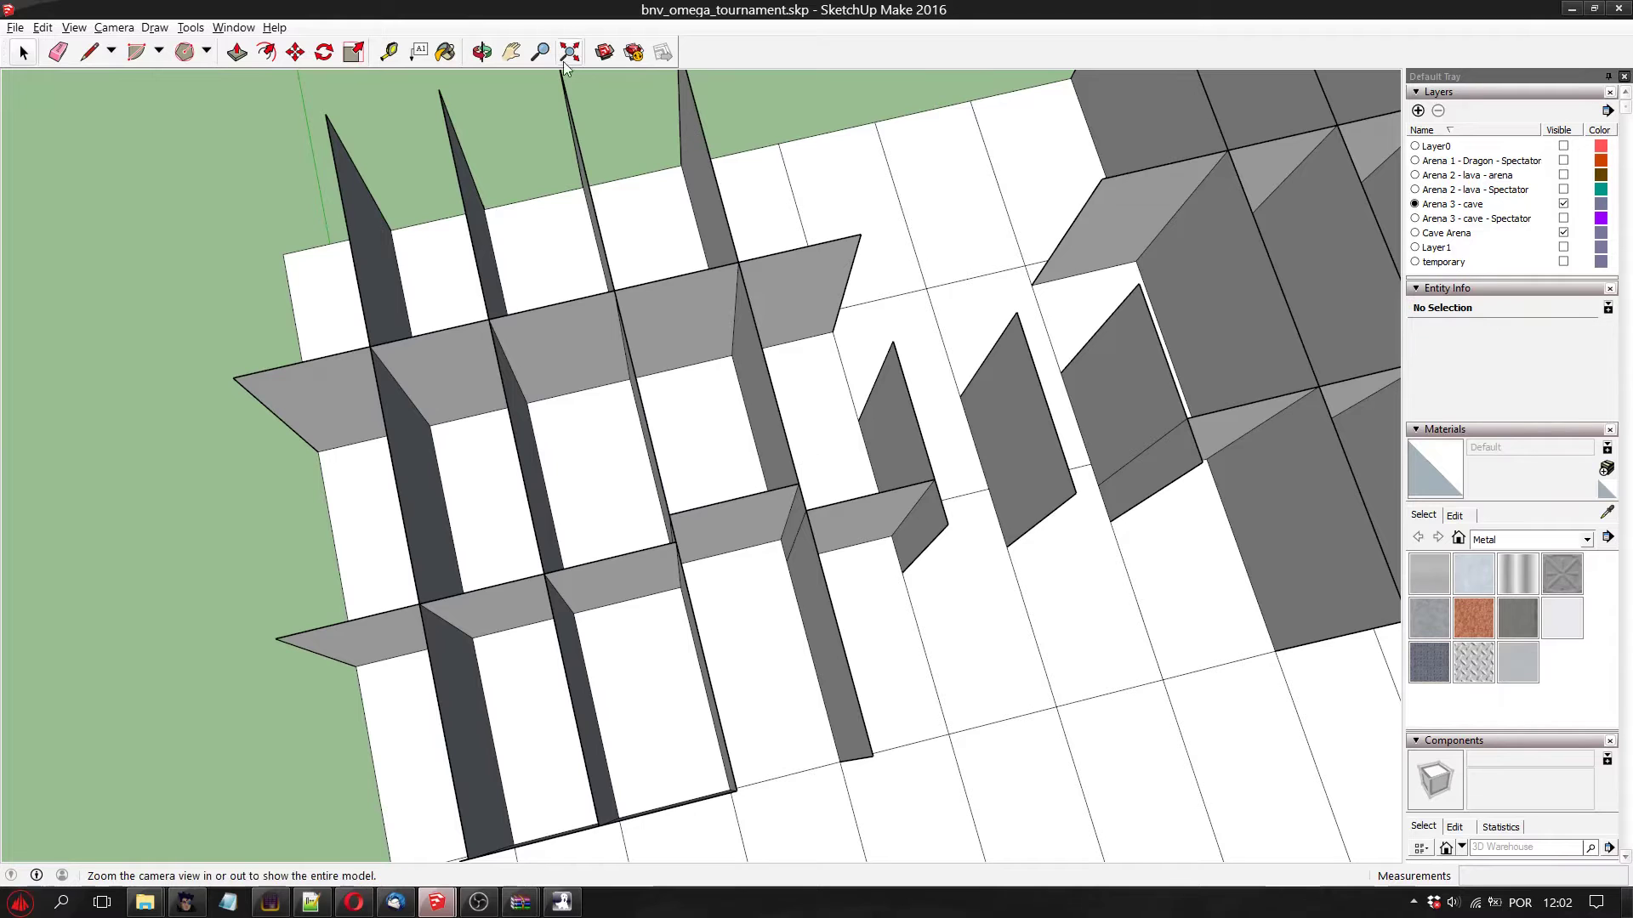
# Paste the arena geometry in place again to check the remaining walls against it
pyautogui.click(512, 52)
pyautogui.moveTo(956, 417); pyautogui.dragTo(691, 438)
pyautogui.moveTo(922, 385); pyautogui.dragTo(1057, 512)
pyautogui.scroll(-6, 729, 422)
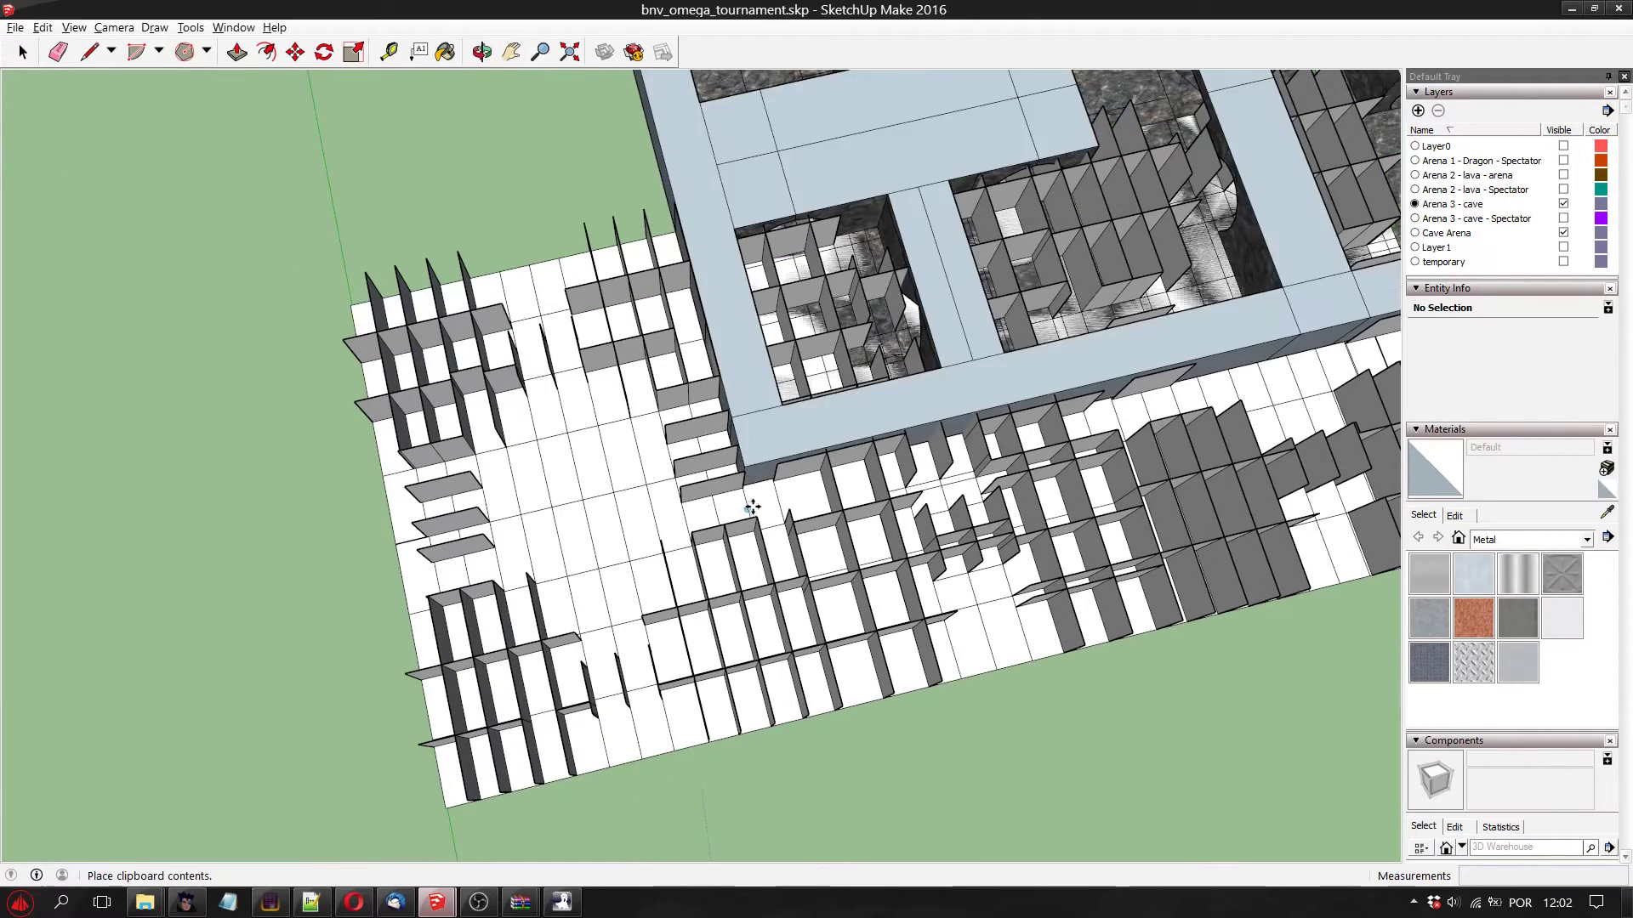
pyautogui.click(42, 28)
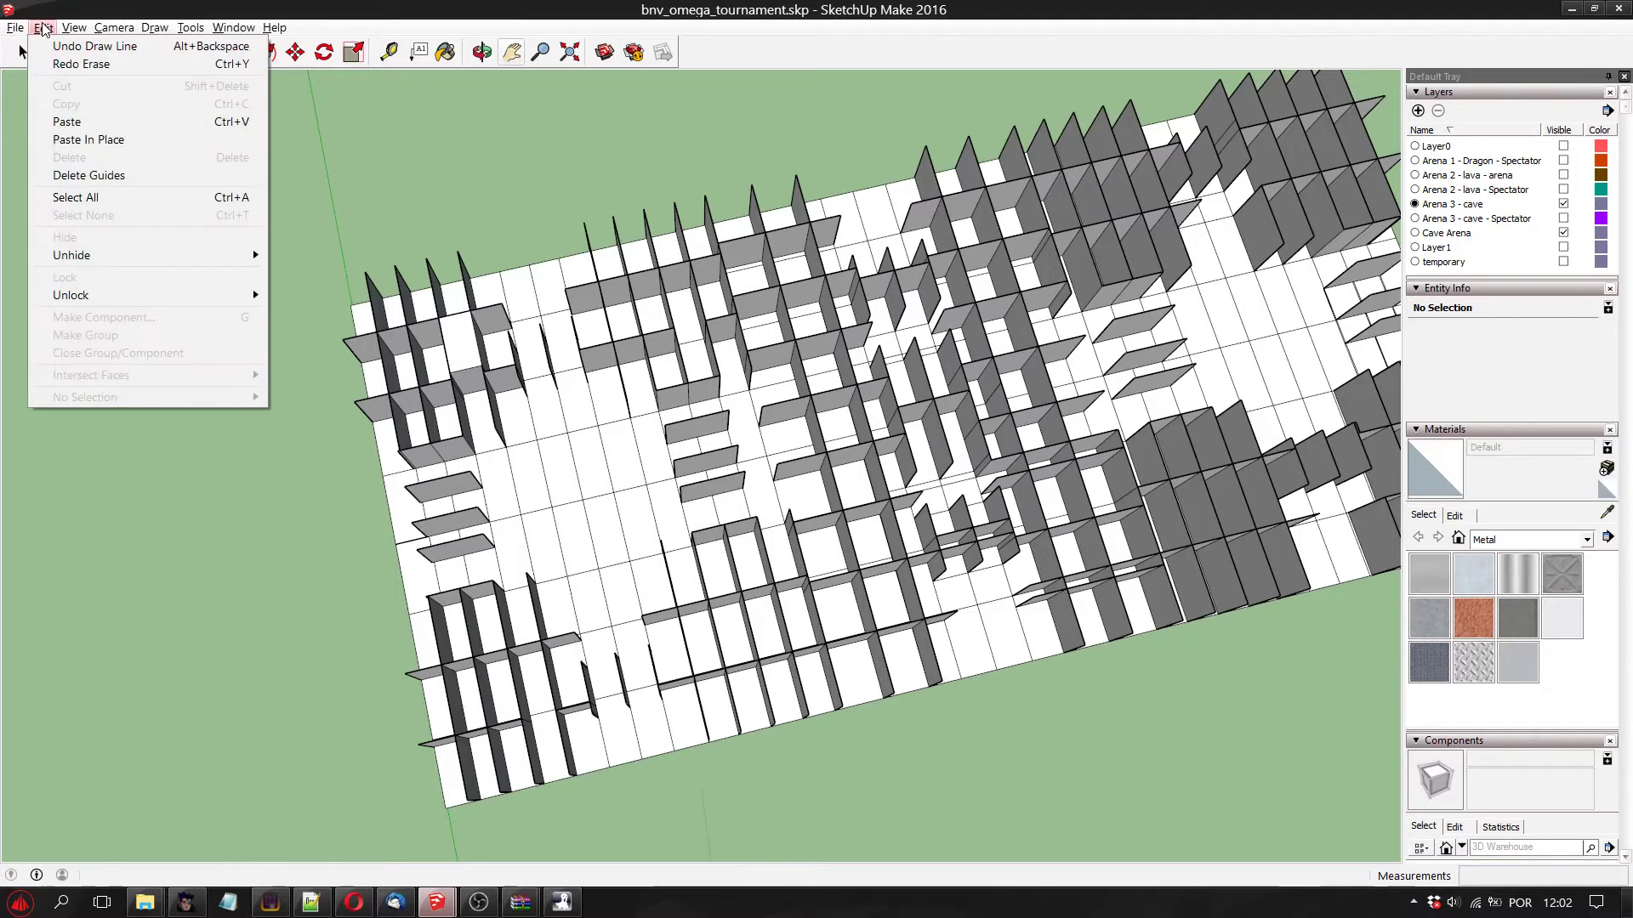
pyautogui.click(102, 140)
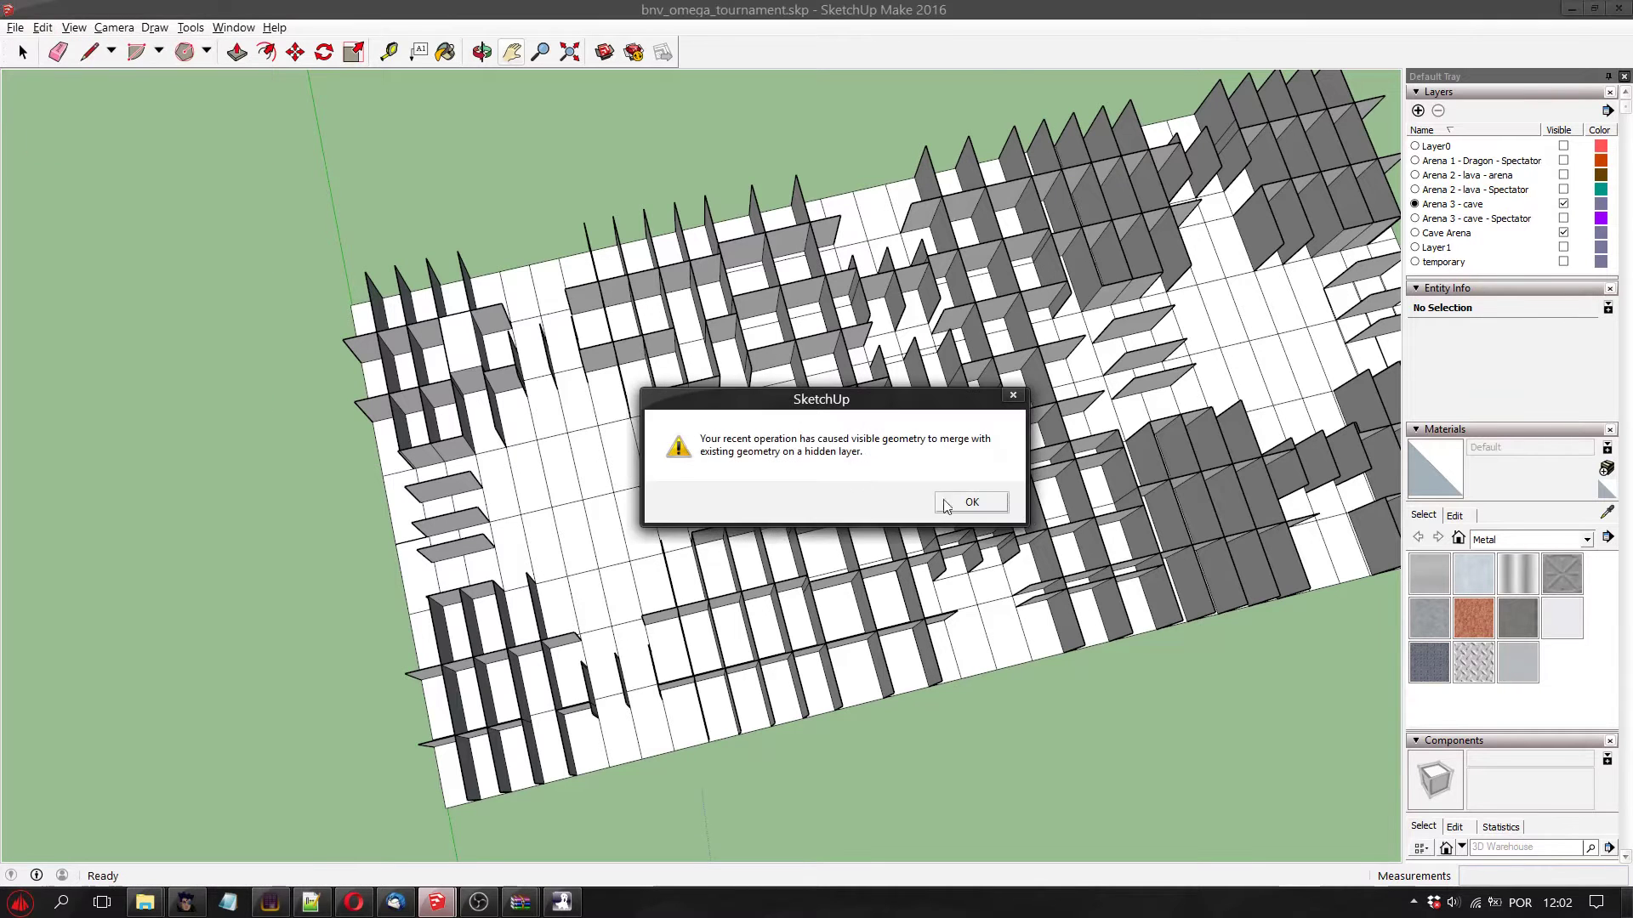
pyautogui.click(998, 502)
pyautogui.scroll(5, 776, 428)
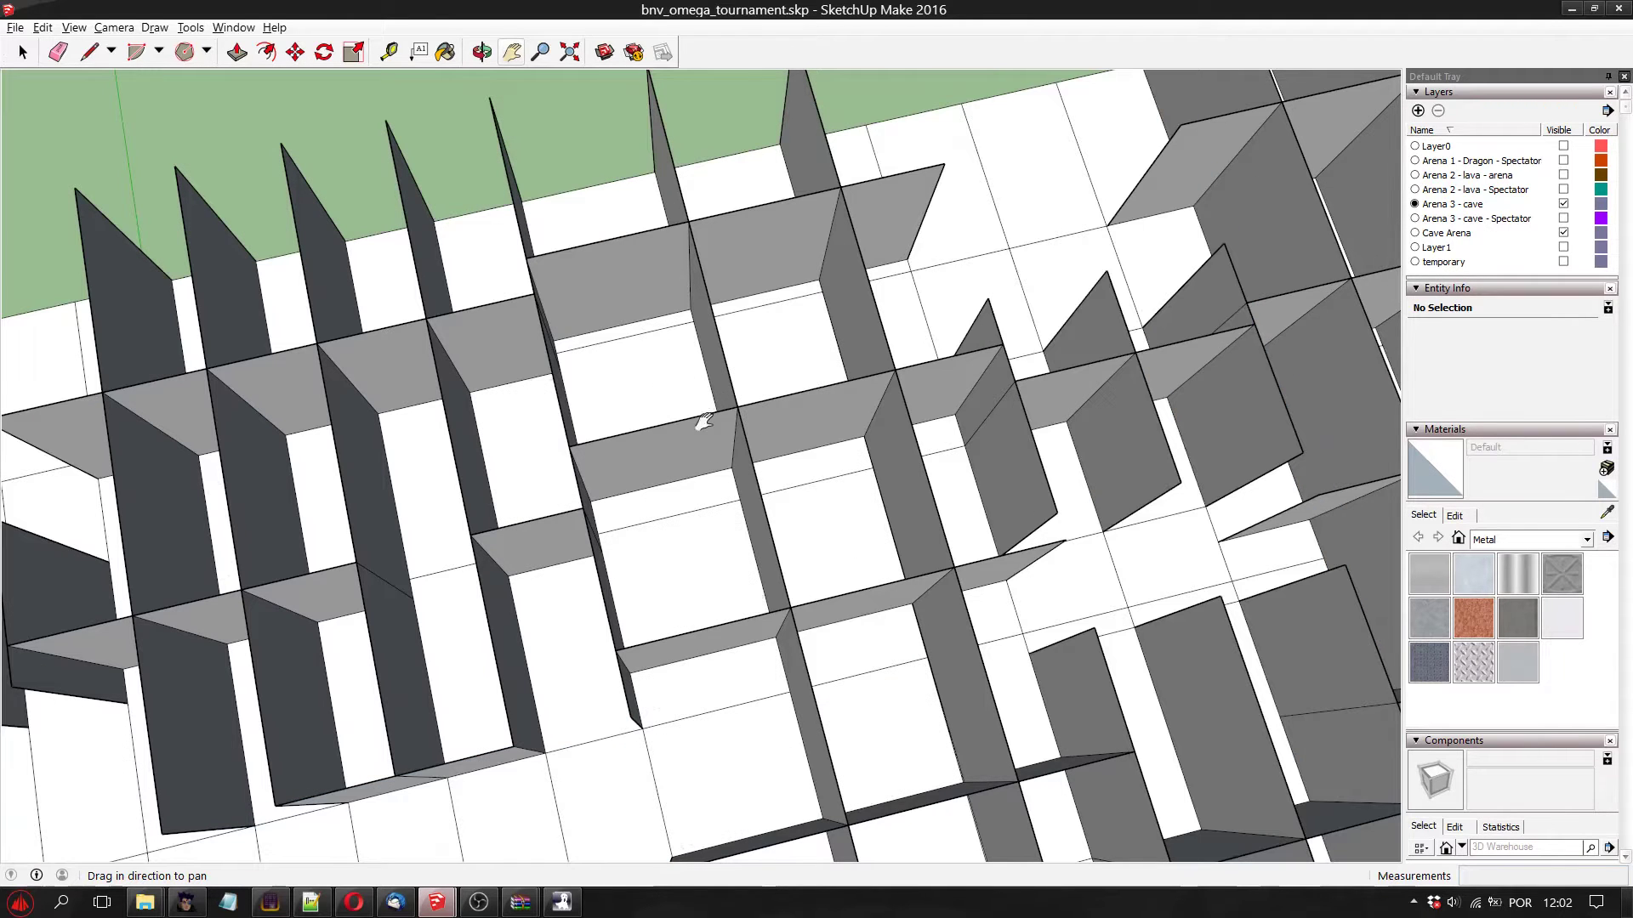
# Examine the arched passage whose curved sides are closed off by straight walls with the Invisible texture
pyautogui.scroll(-3, 634, 267)
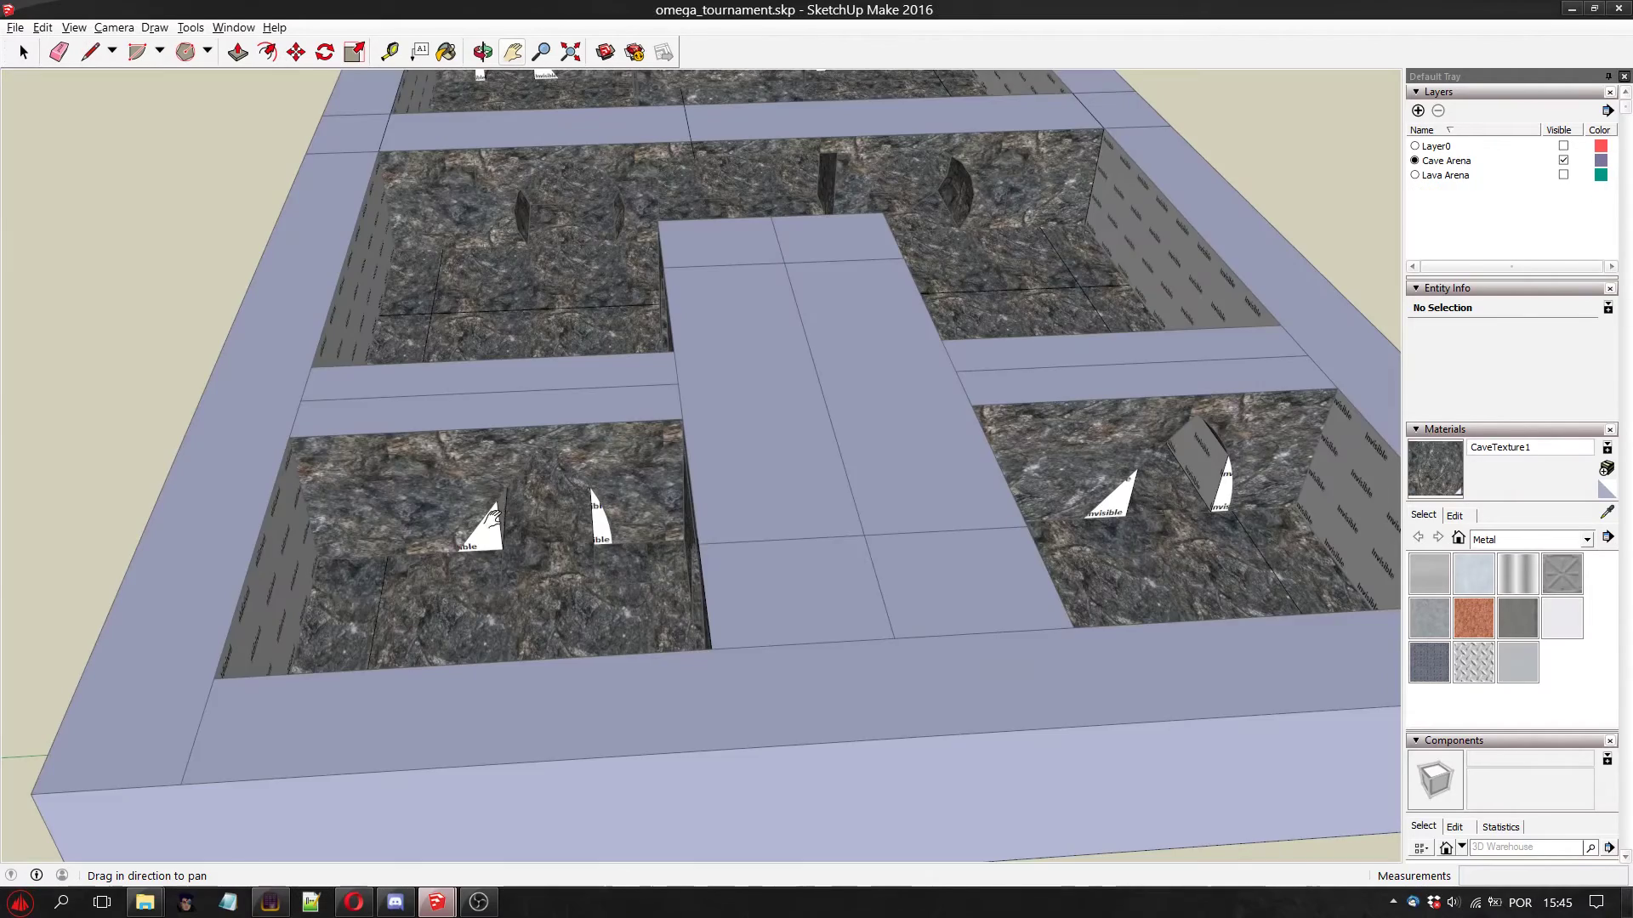
pyautogui.scroll(10, 492, 516)
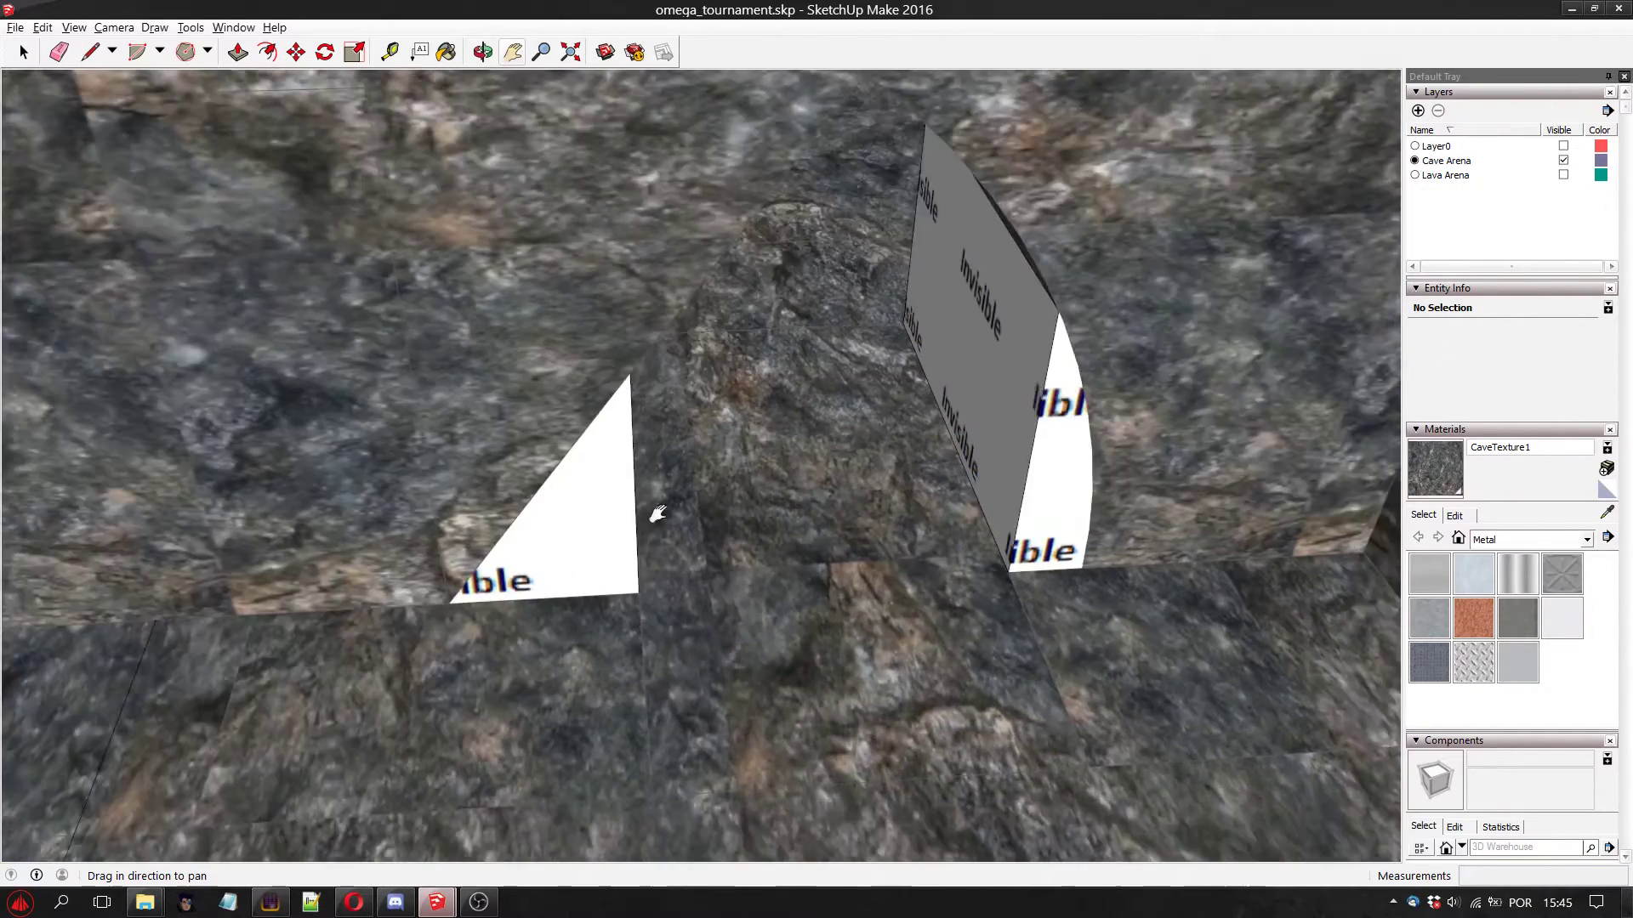
pyautogui.moveTo(658, 514); pyautogui.dragTo(510, 553)
pyautogui.scroll(-8, 511, 553)
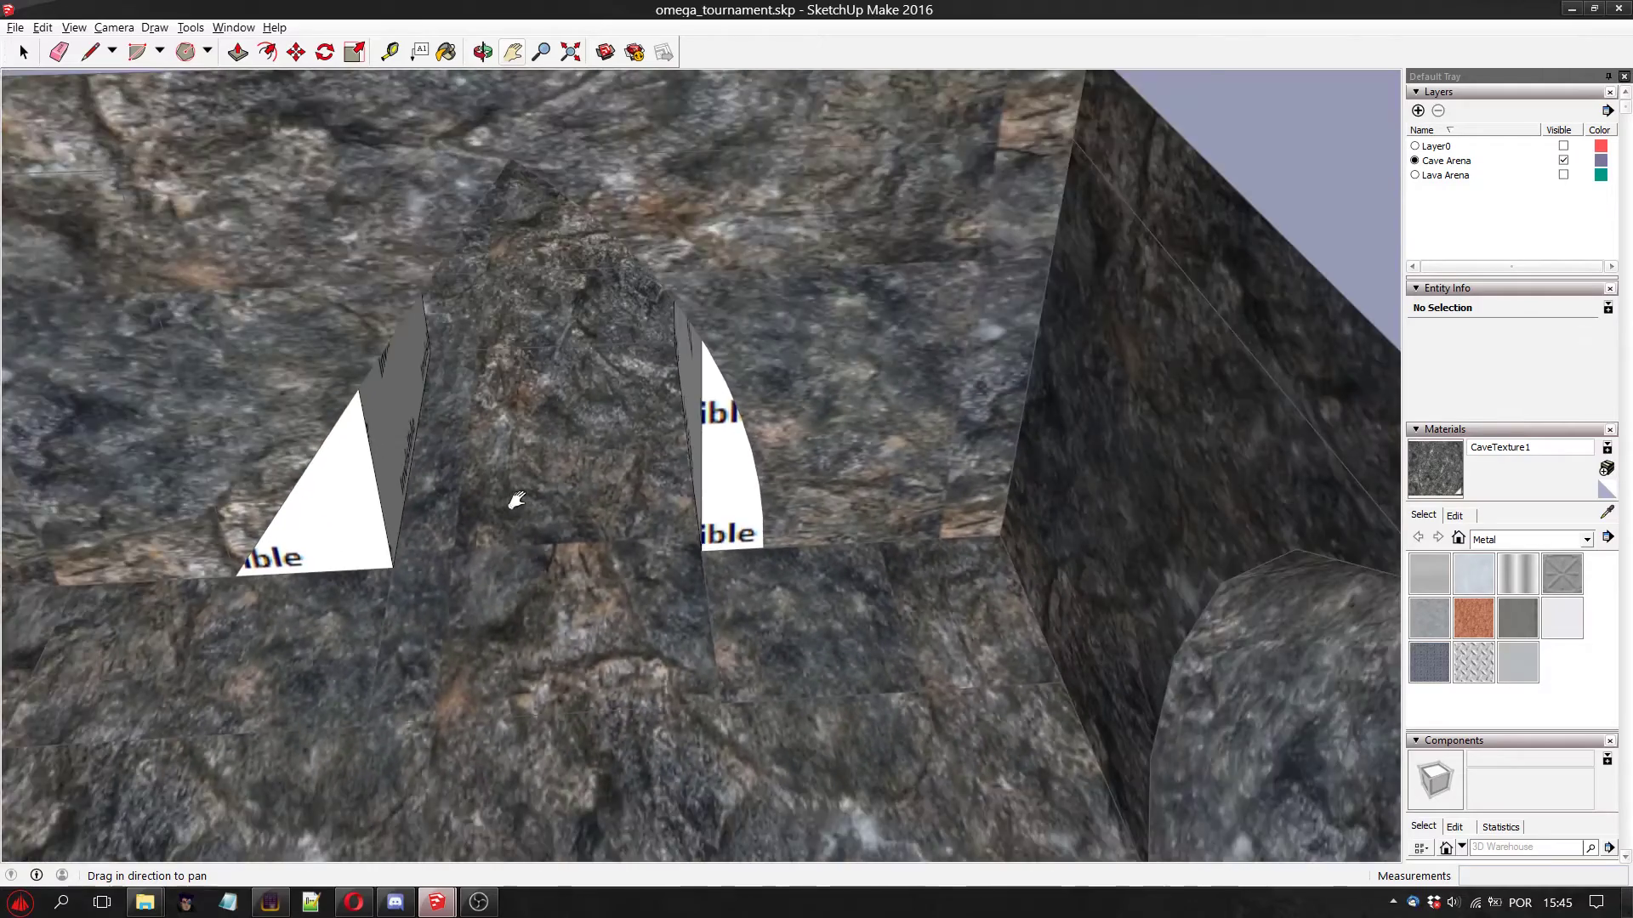
pyautogui.scroll(10, 746, 565)
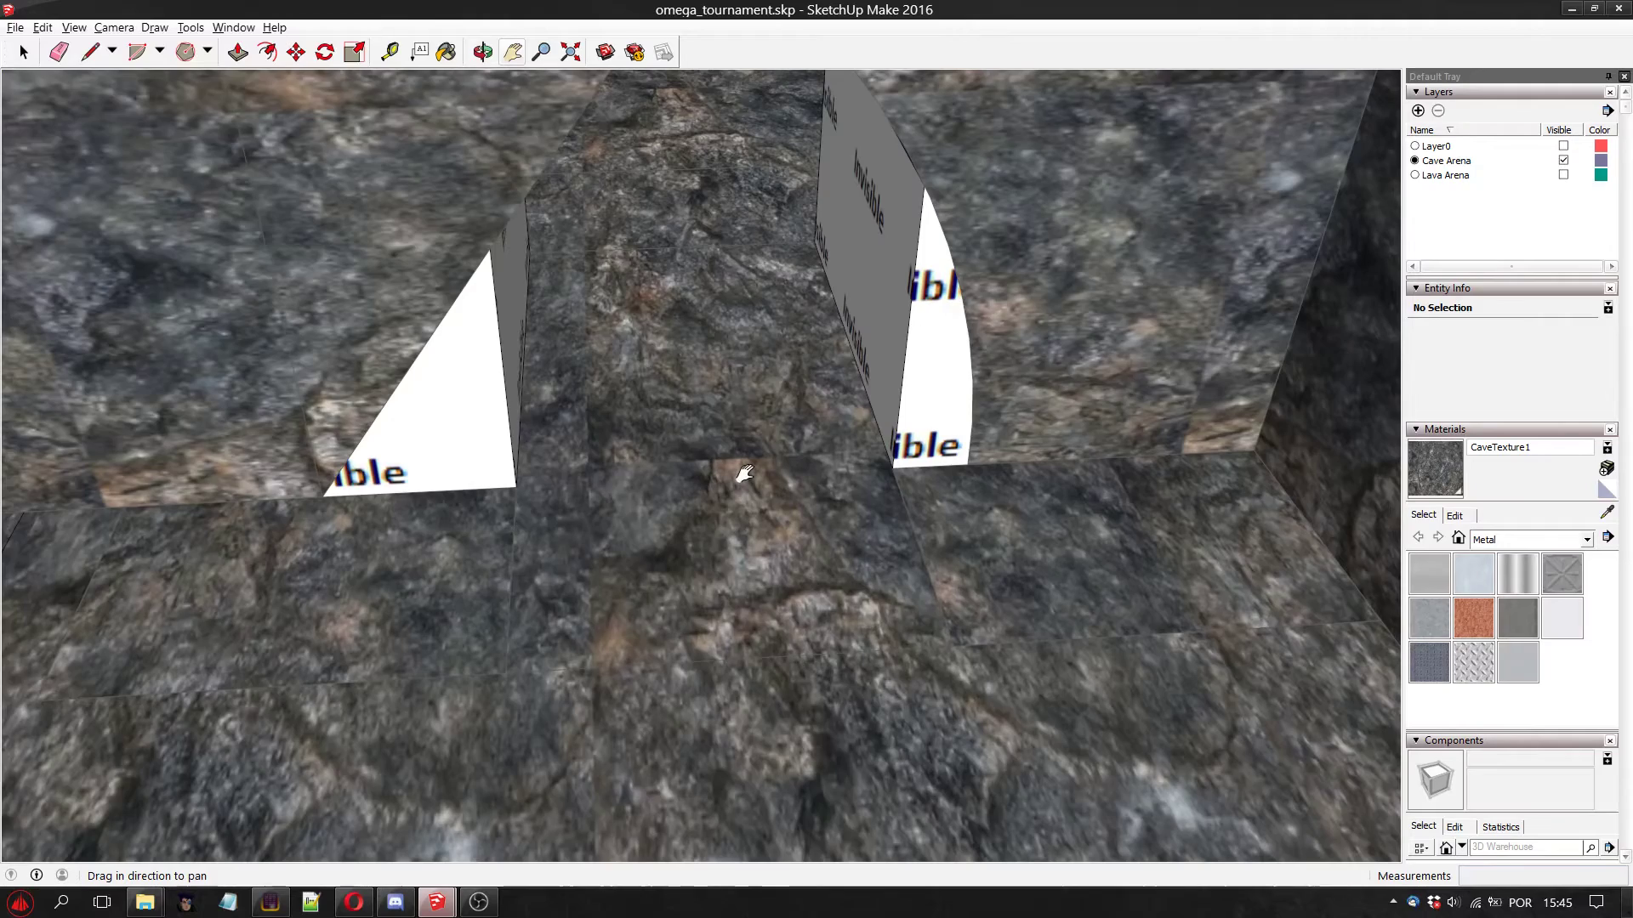
pyautogui.scroll(-5, 744, 474)
pyautogui.scroll(8, 775, 404)
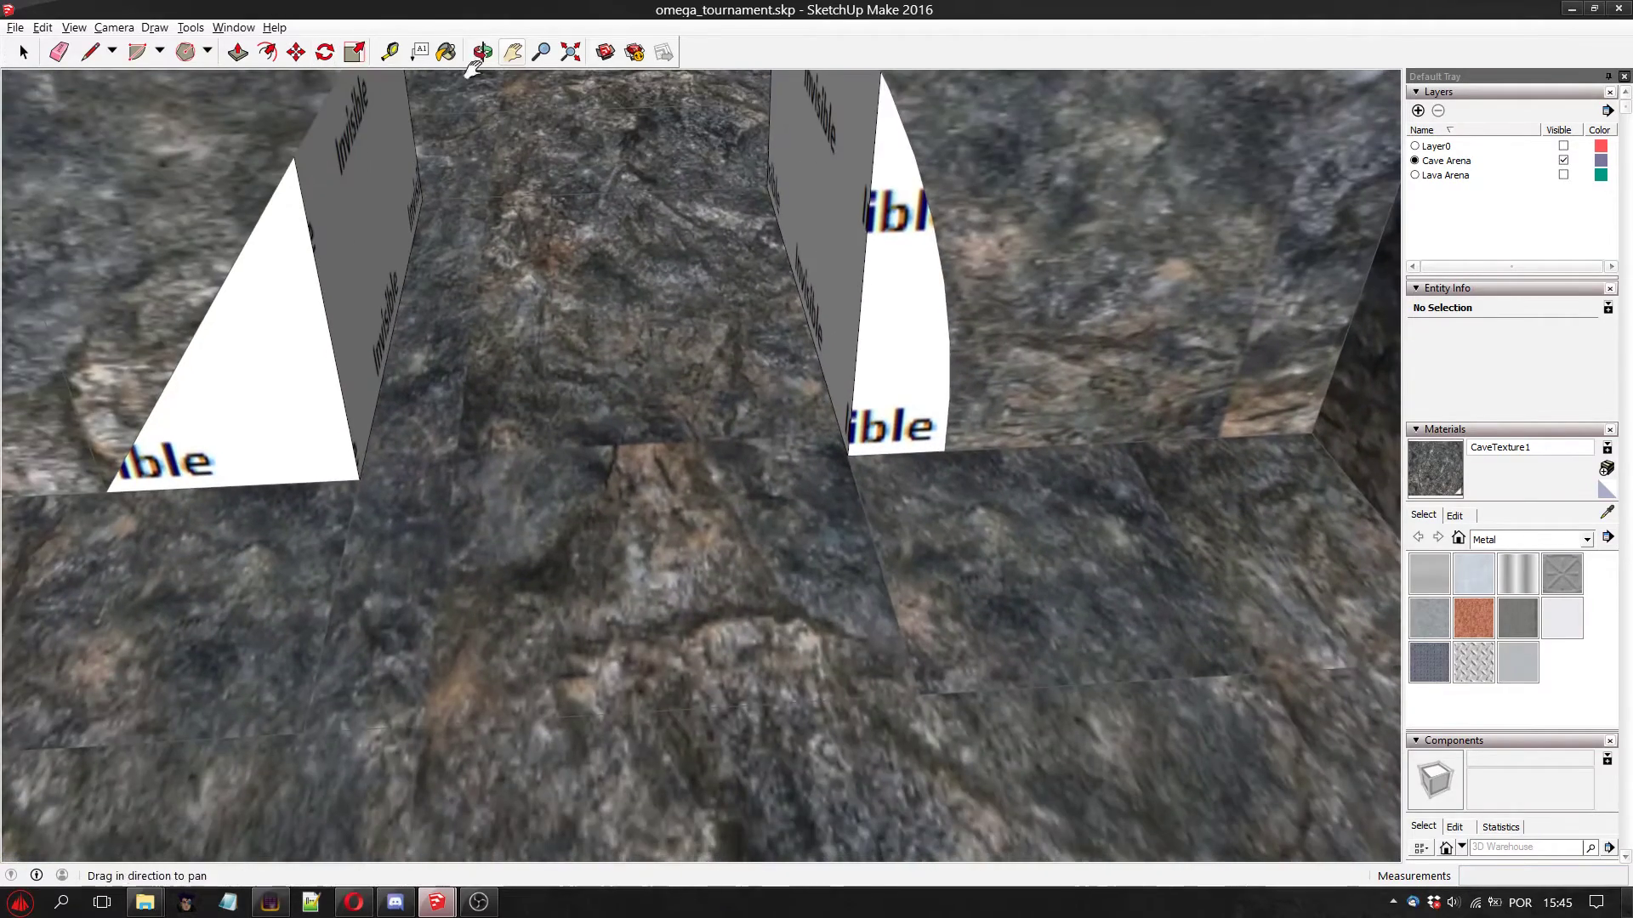
pyautogui.click(482, 52)
pyautogui.moveTo(540, 221); pyautogui.dragTo(550, 365)
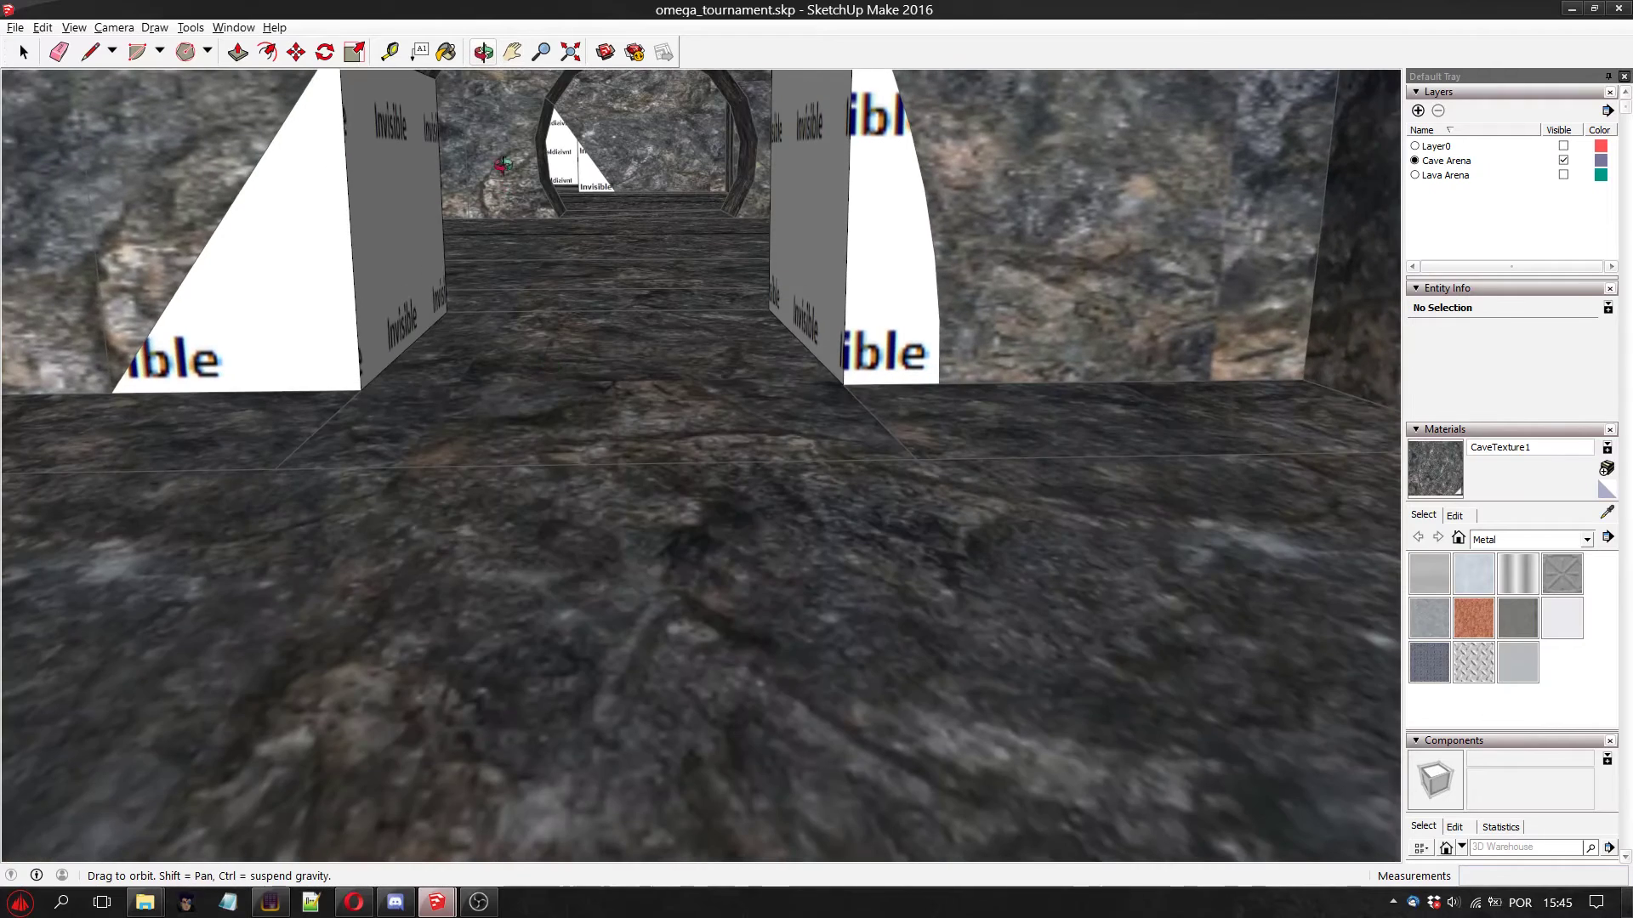
pyautogui.click(518, 56)
pyautogui.moveTo(740, 284); pyautogui.dragTo(701, 471)
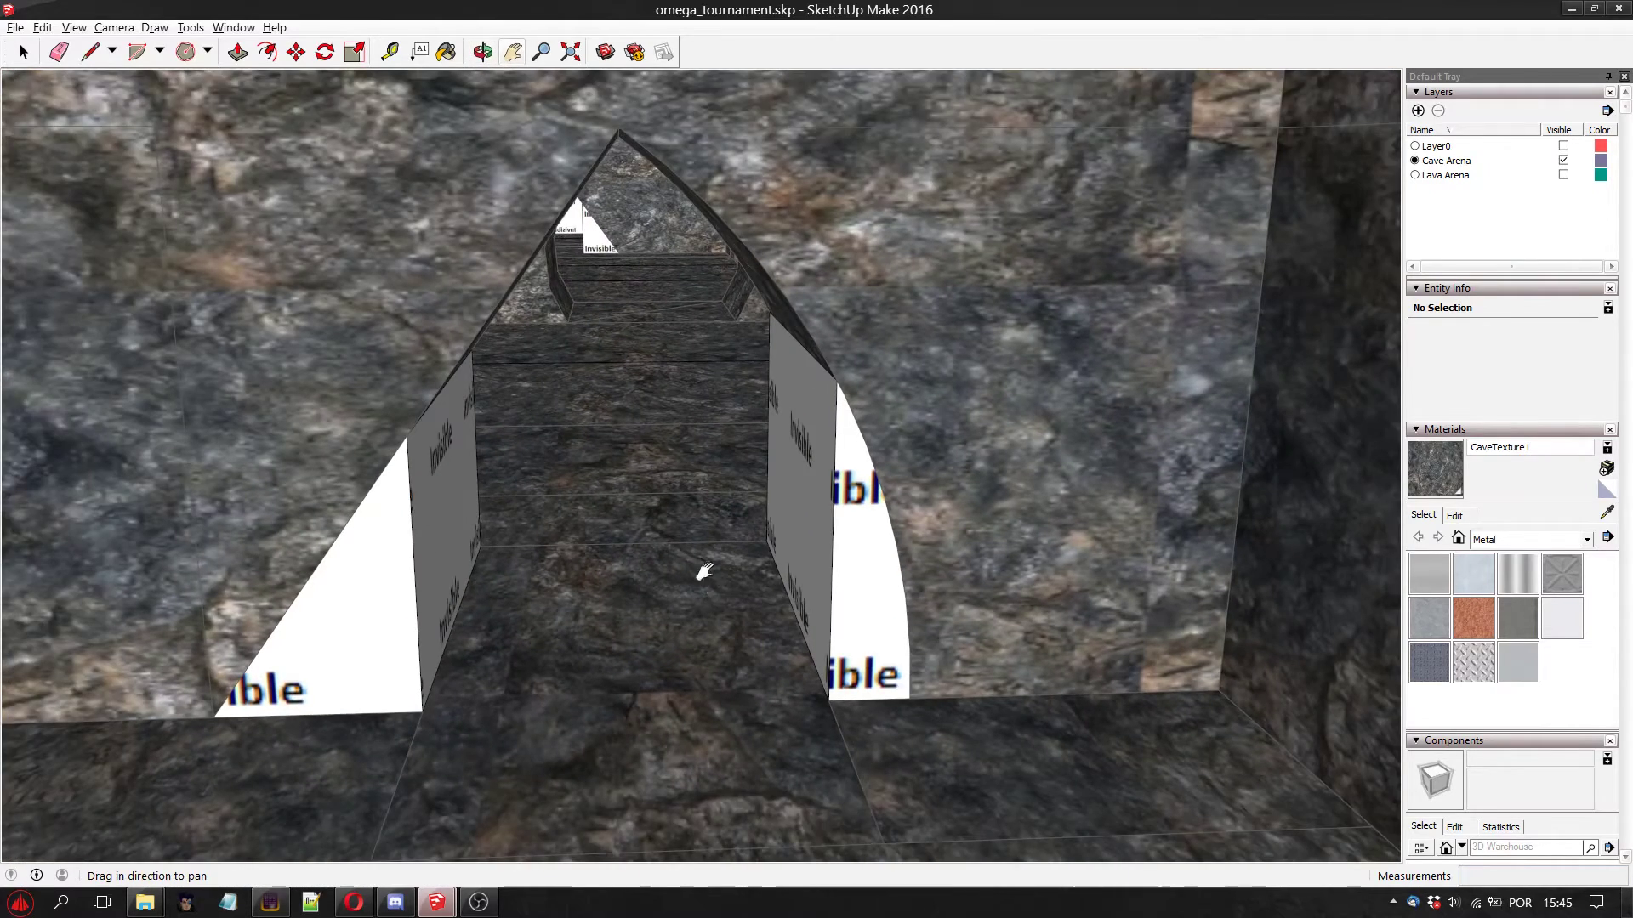
pyautogui.moveTo(704, 571); pyautogui.dragTo(681, 477)
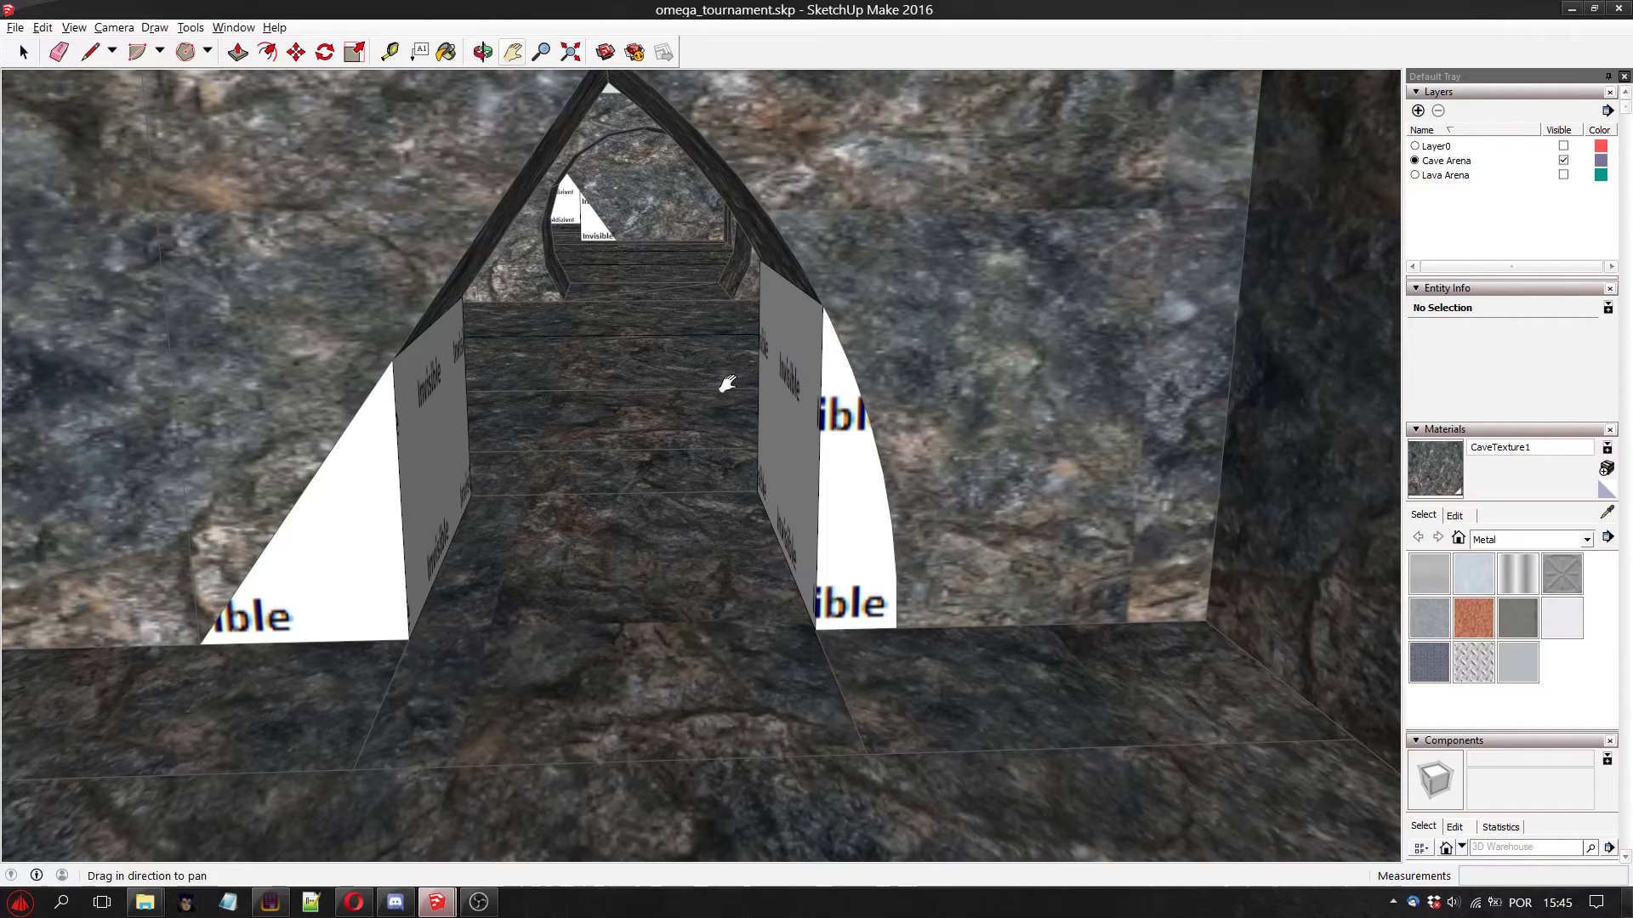
pyautogui.scroll(5, 733, 380)
pyautogui.scroll(-6, 727, 393)
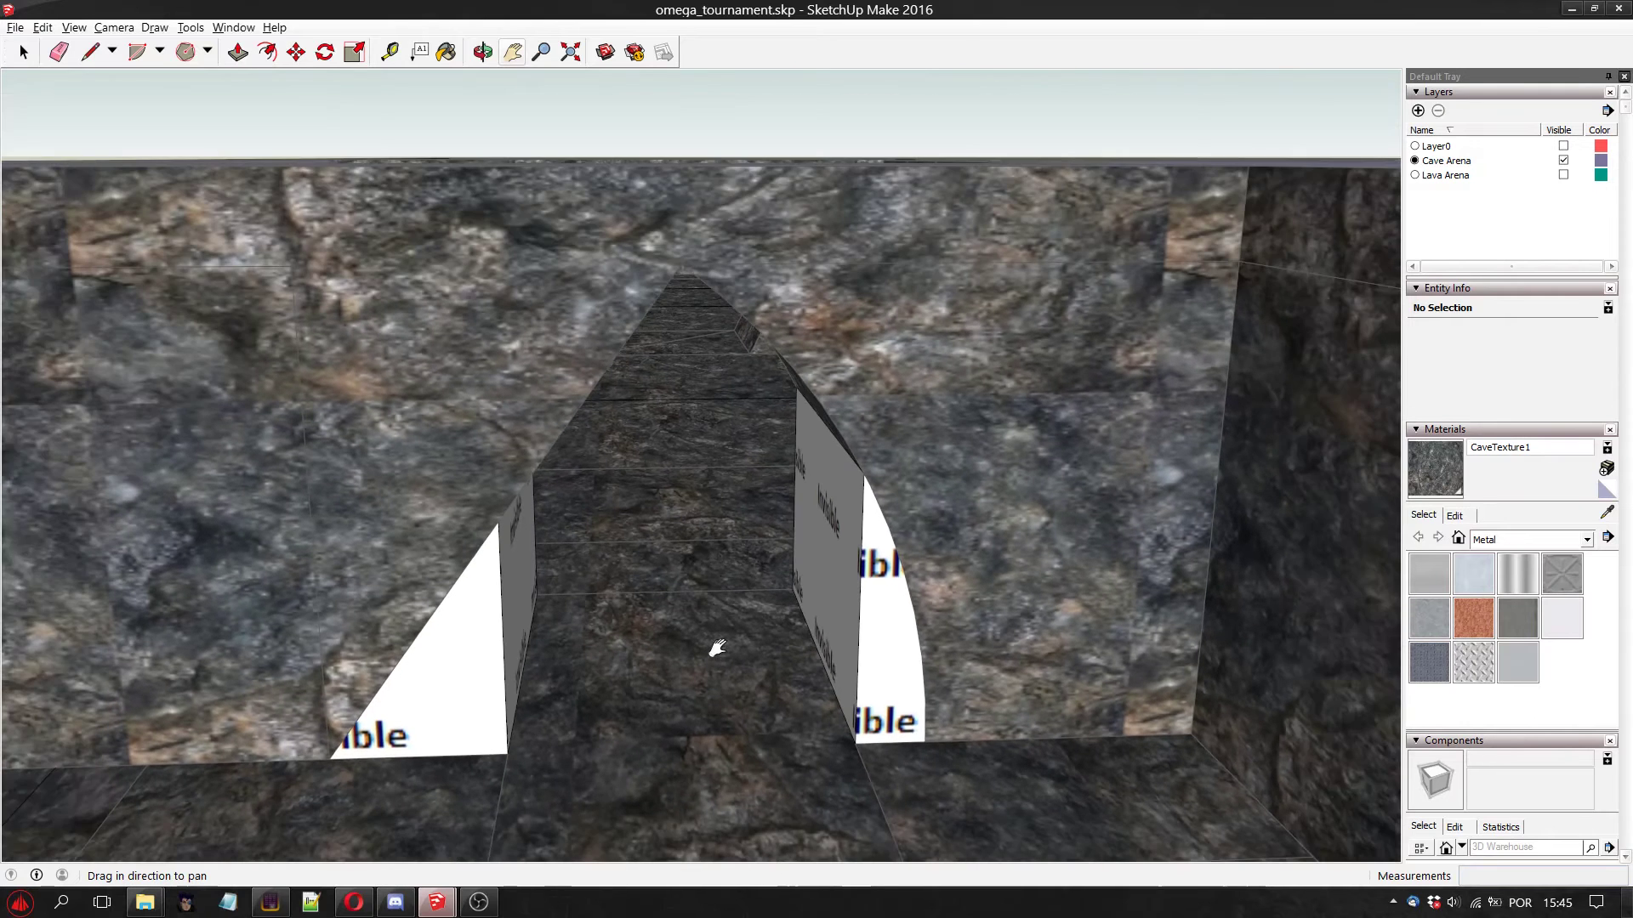
pyautogui.moveTo(717, 648); pyautogui.dragTo(669, 588)
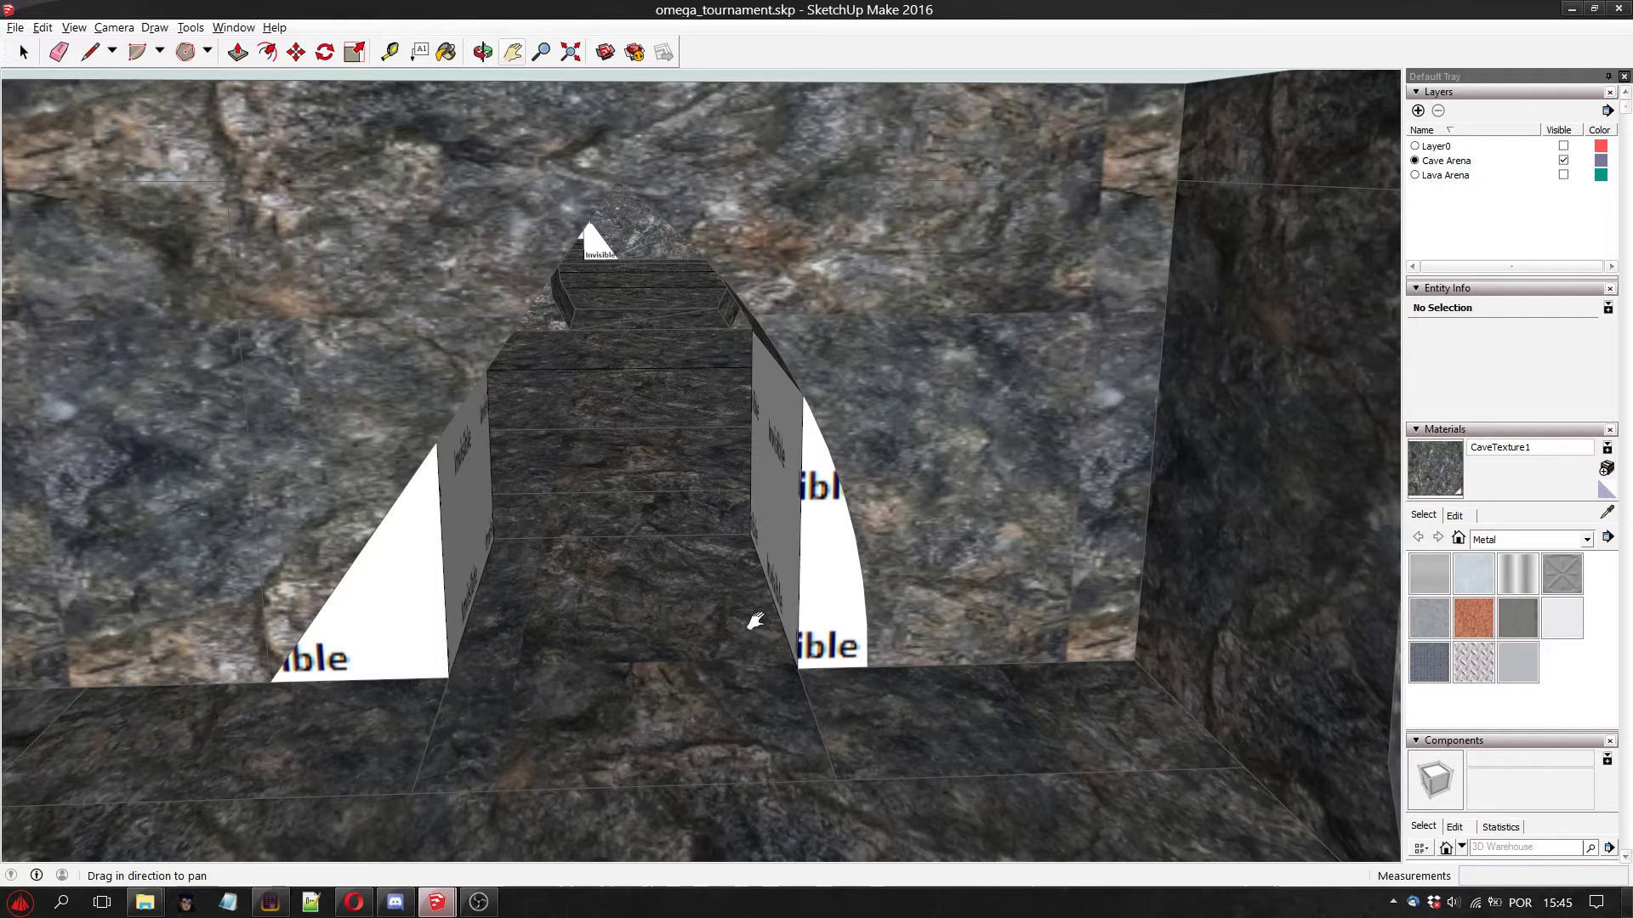
pyautogui.scroll(5, 978, 382)
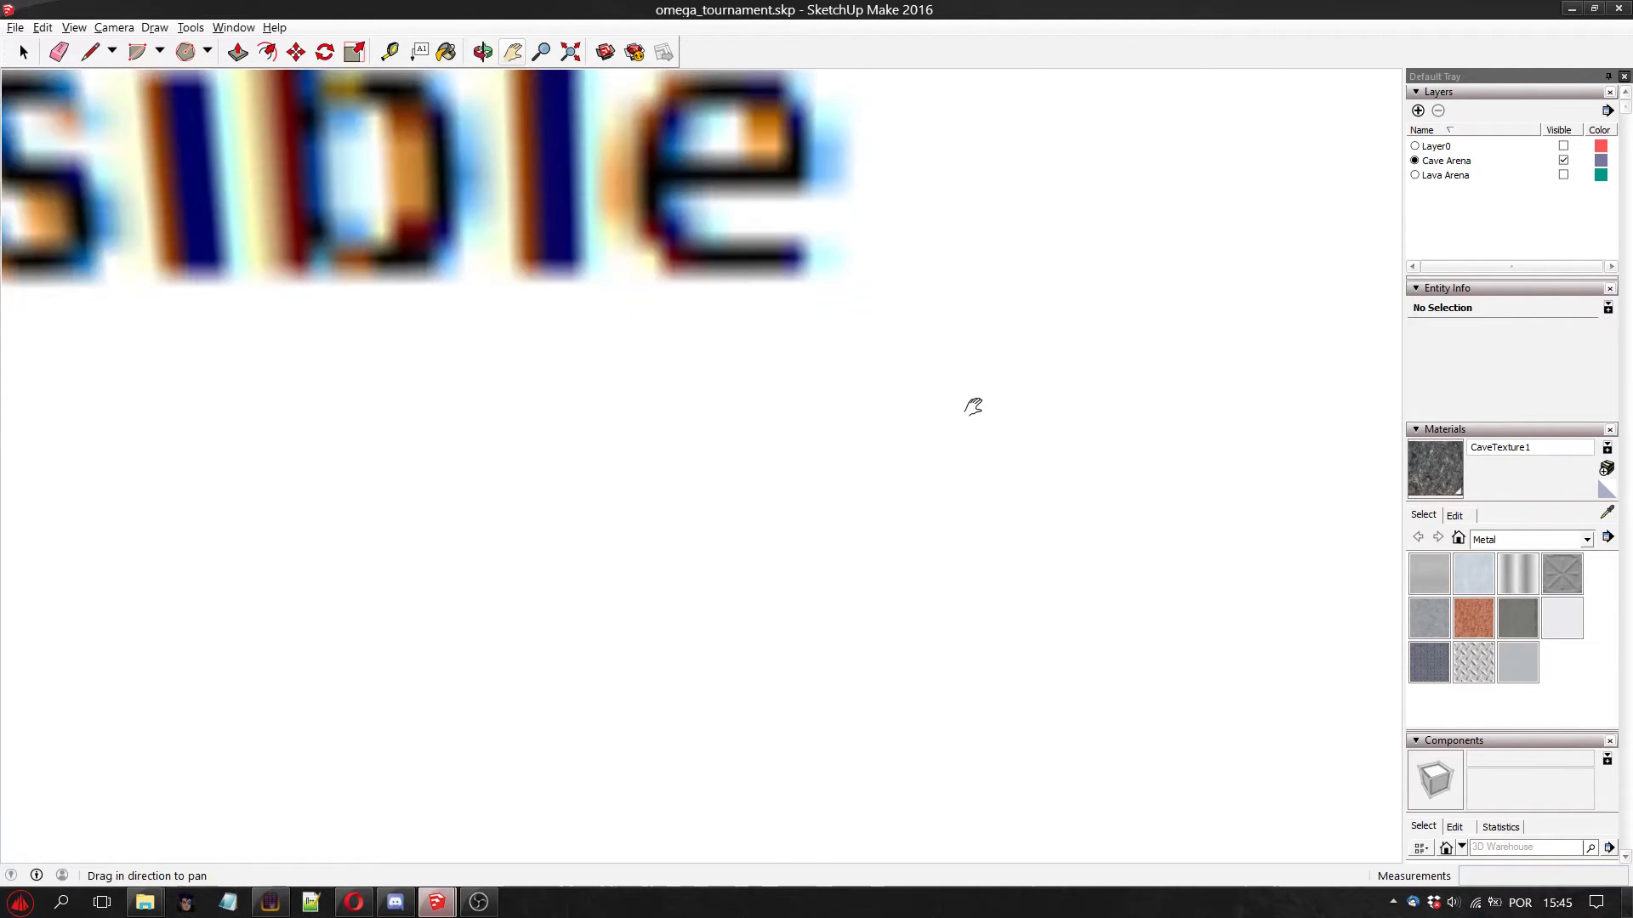
pyautogui.scroll(-5, 850, 748)
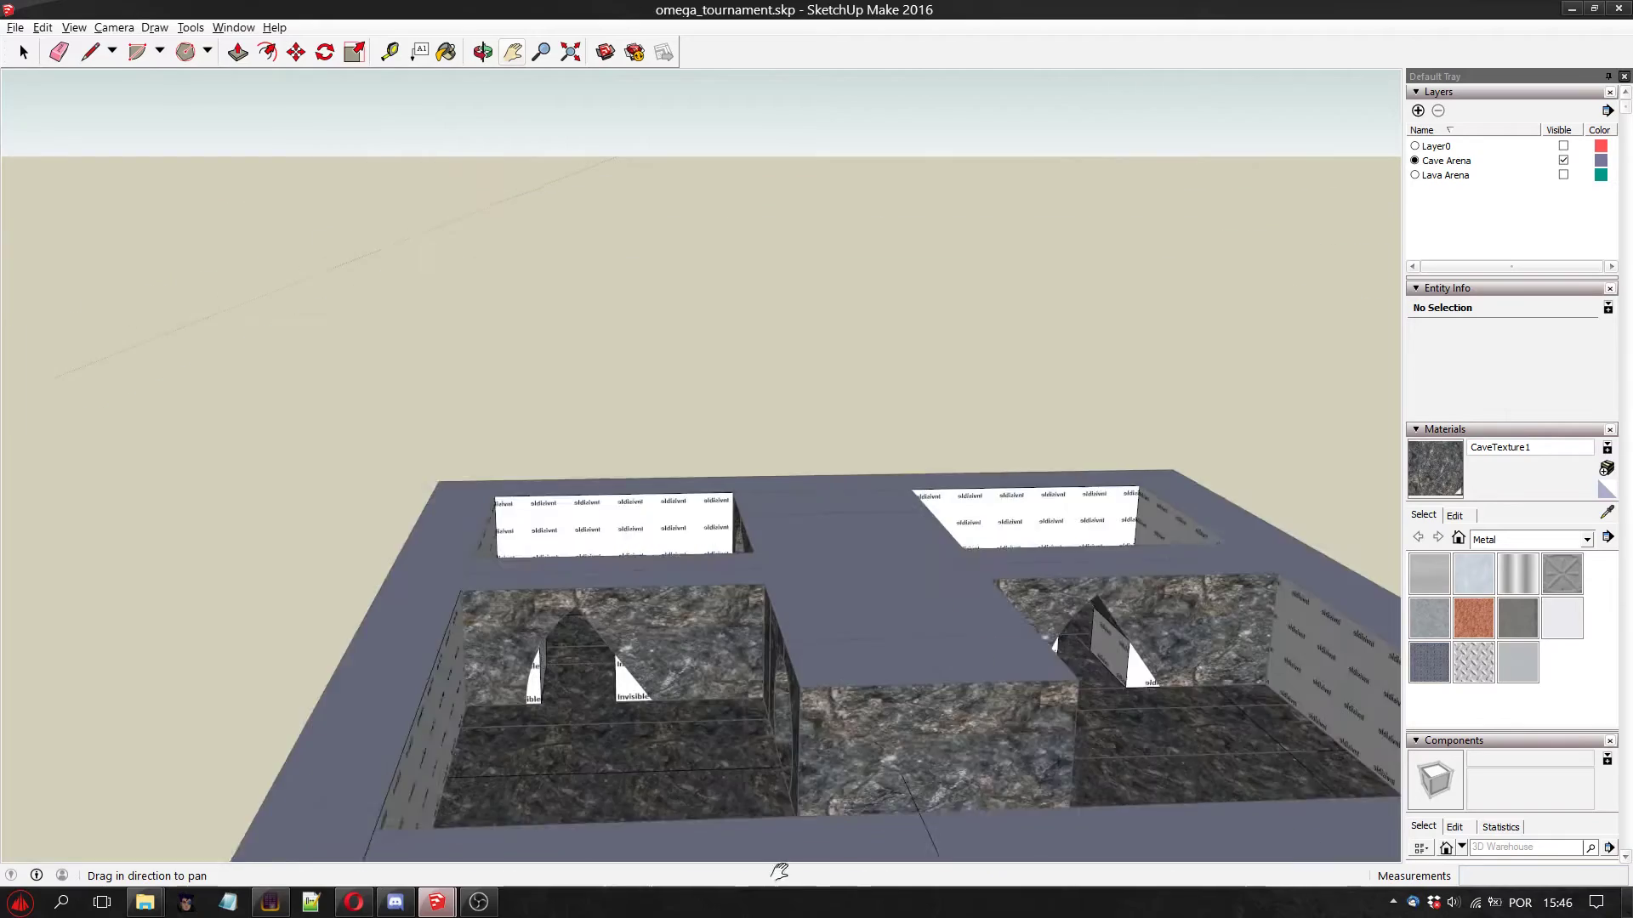
# Inspect the other cave rooms and their tunnels for rounded passages that lack straight invisible side walls
pyautogui.scroll(4, 777, 723)
pyautogui.scroll(-1, 601, 576)
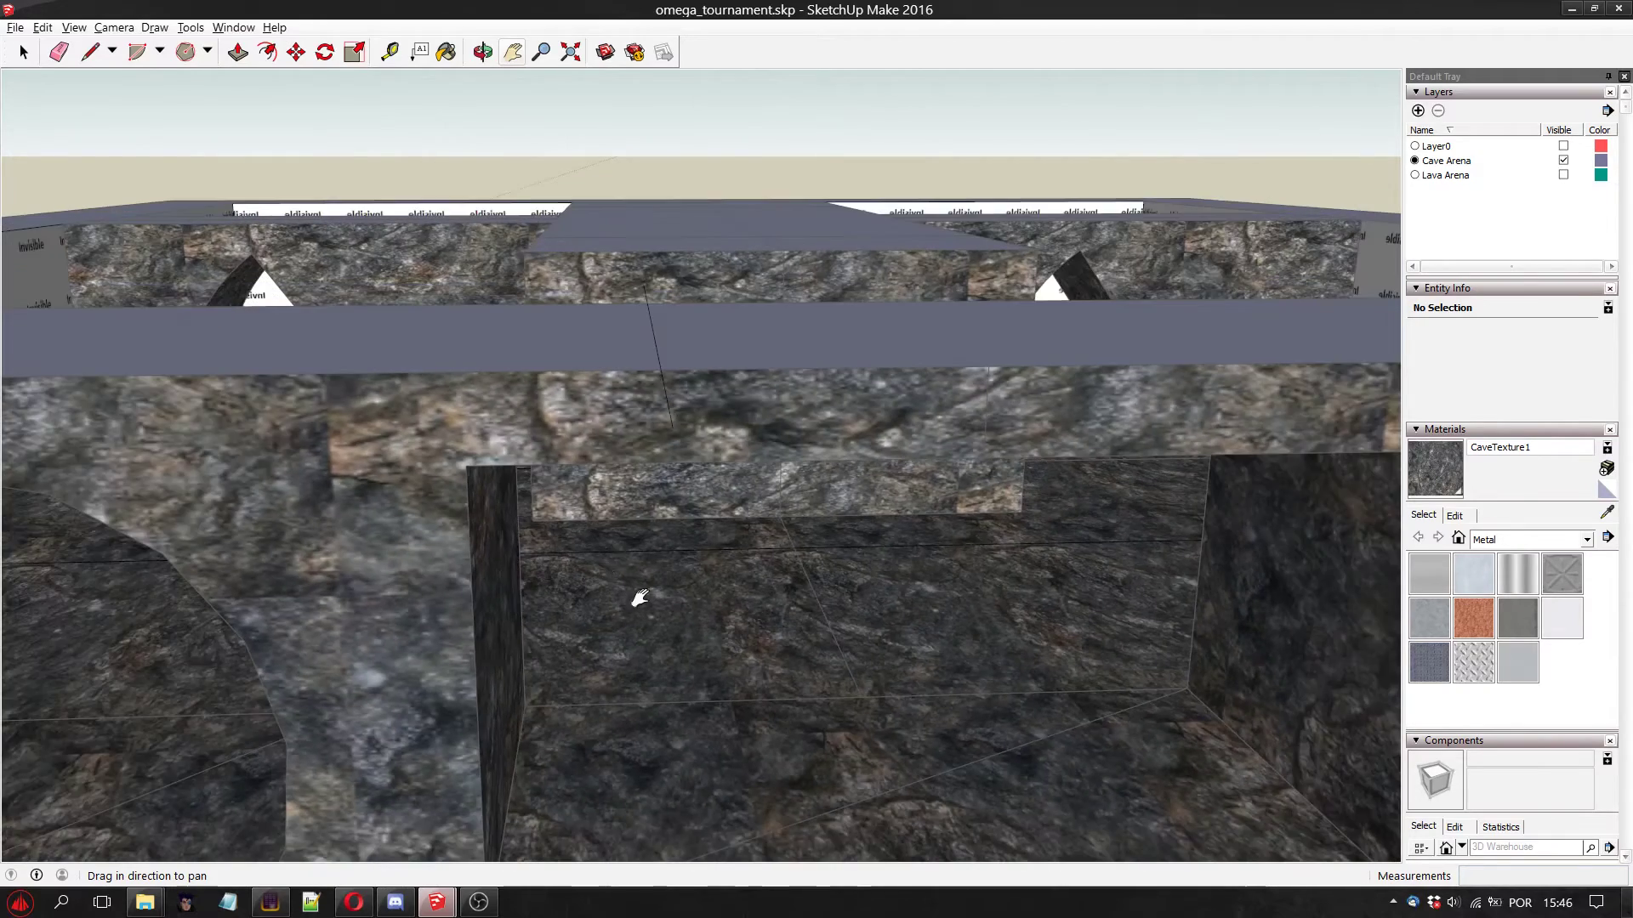
pyautogui.scroll(3, 638, 595)
pyautogui.scroll(-1, 684, 573)
pyautogui.scroll(-3, 546, 528)
pyautogui.scroll(2, 890, 529)
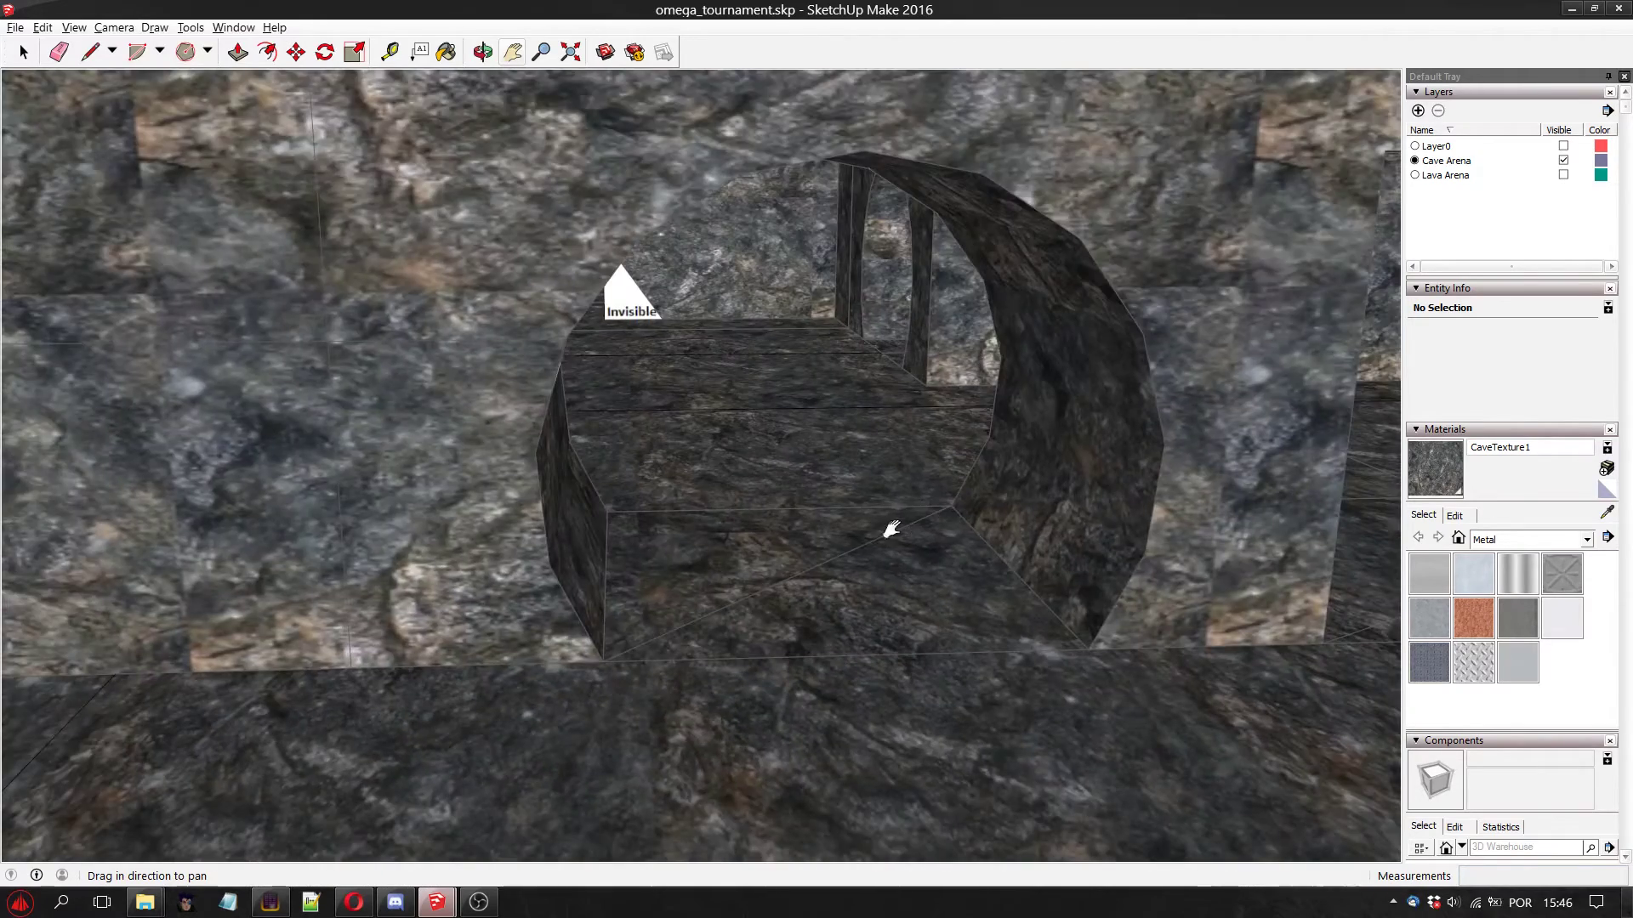
pyautogui.scroll(-3, 858, 433)
pyautogui.scroll(3, 833, 579)
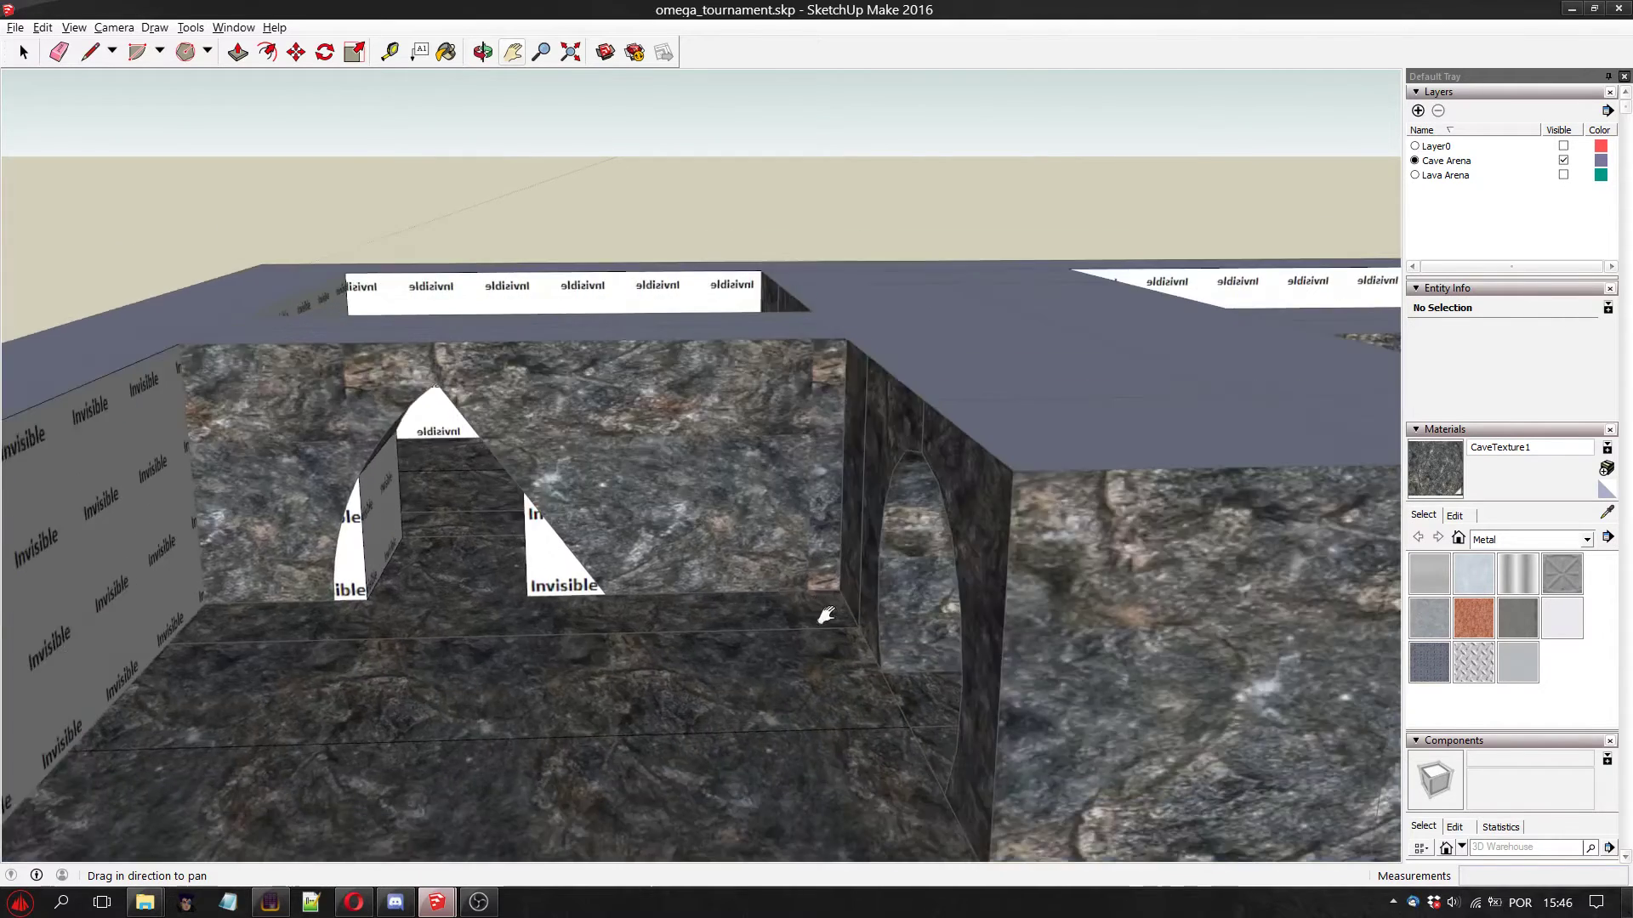
pyautogui.moveTo(825, 615); pyautogui.dragTo(902, 615)
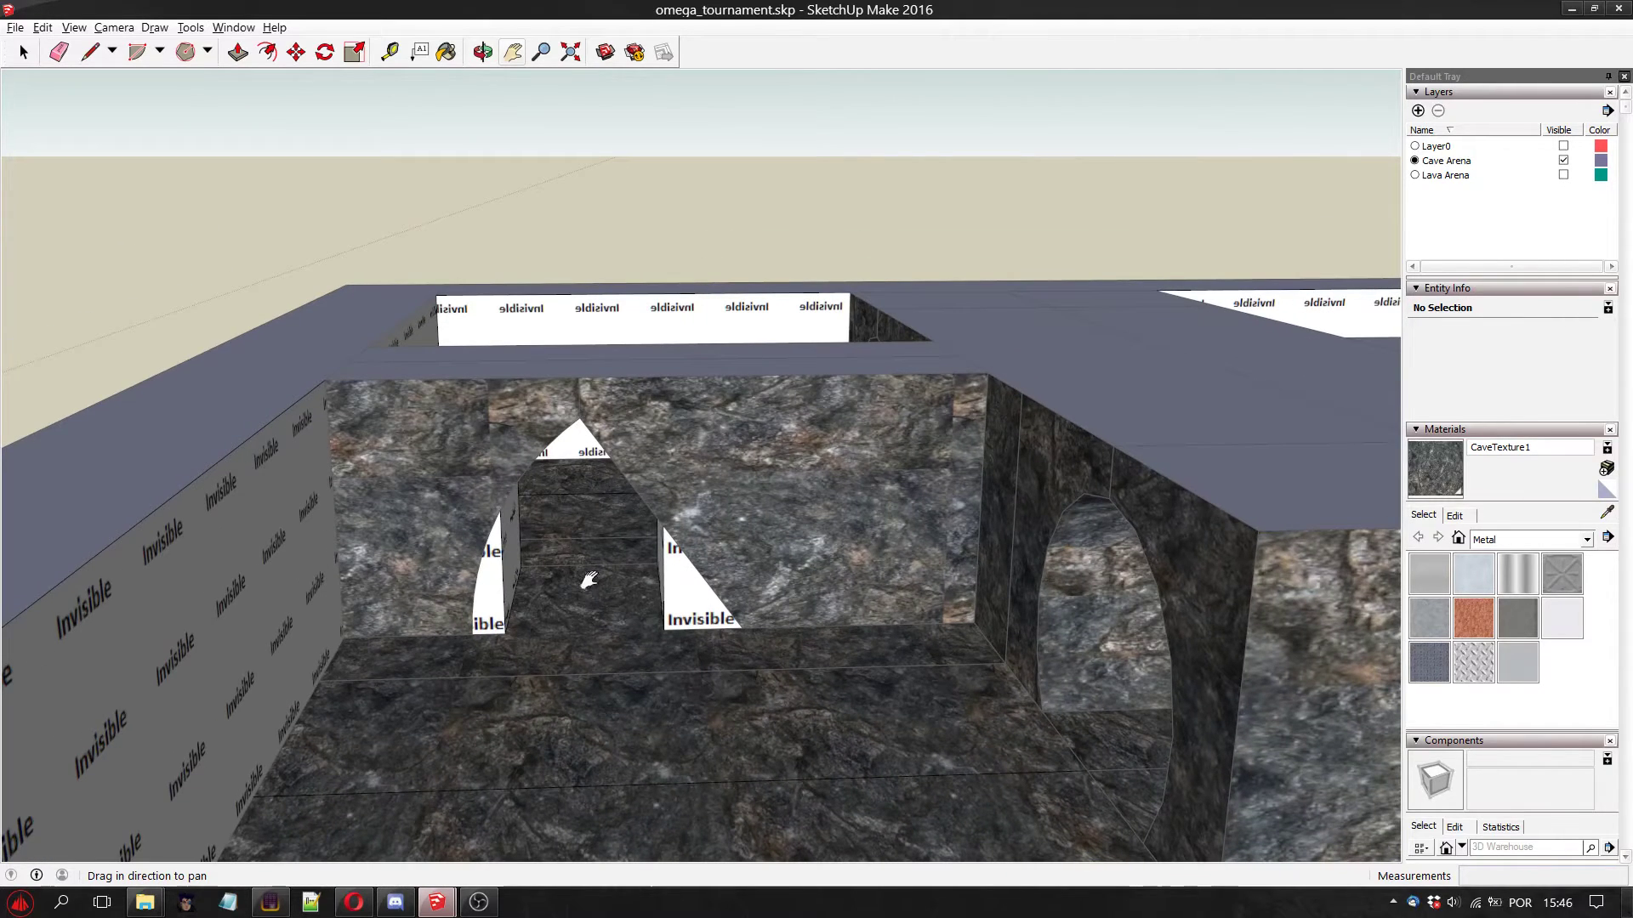
pyautogui.moveTo(752, 591); pyautogui.dragTo(859, 770)
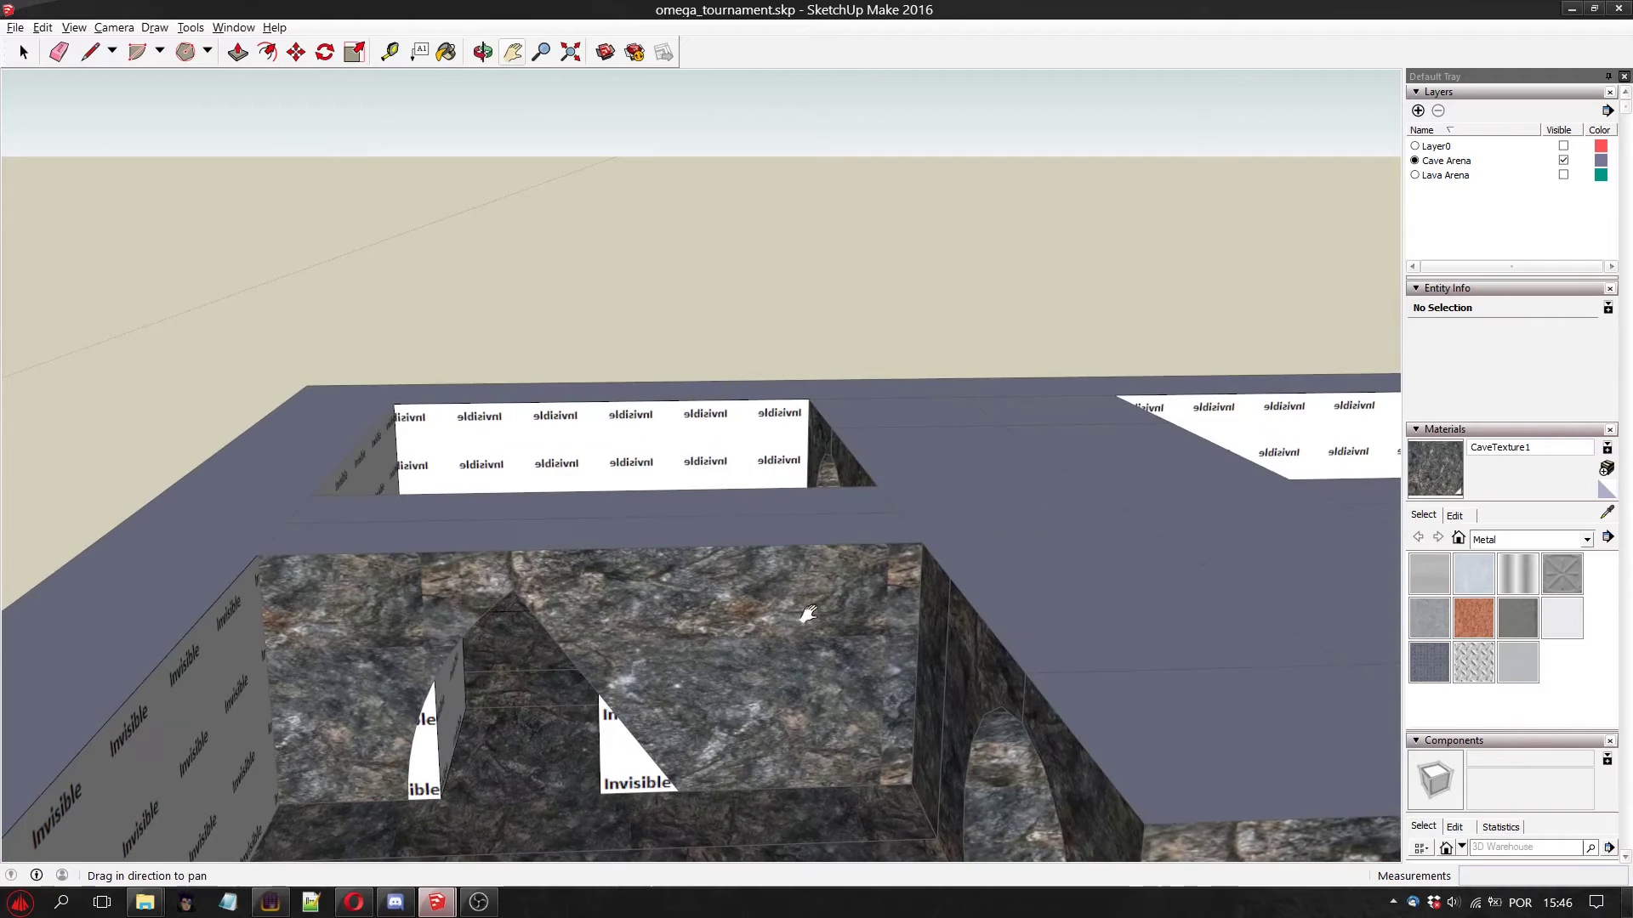
pyautogui.click(483, 52)
pyautogui.moveTo(647, 476); pyautogui.dragTo(723, 400)
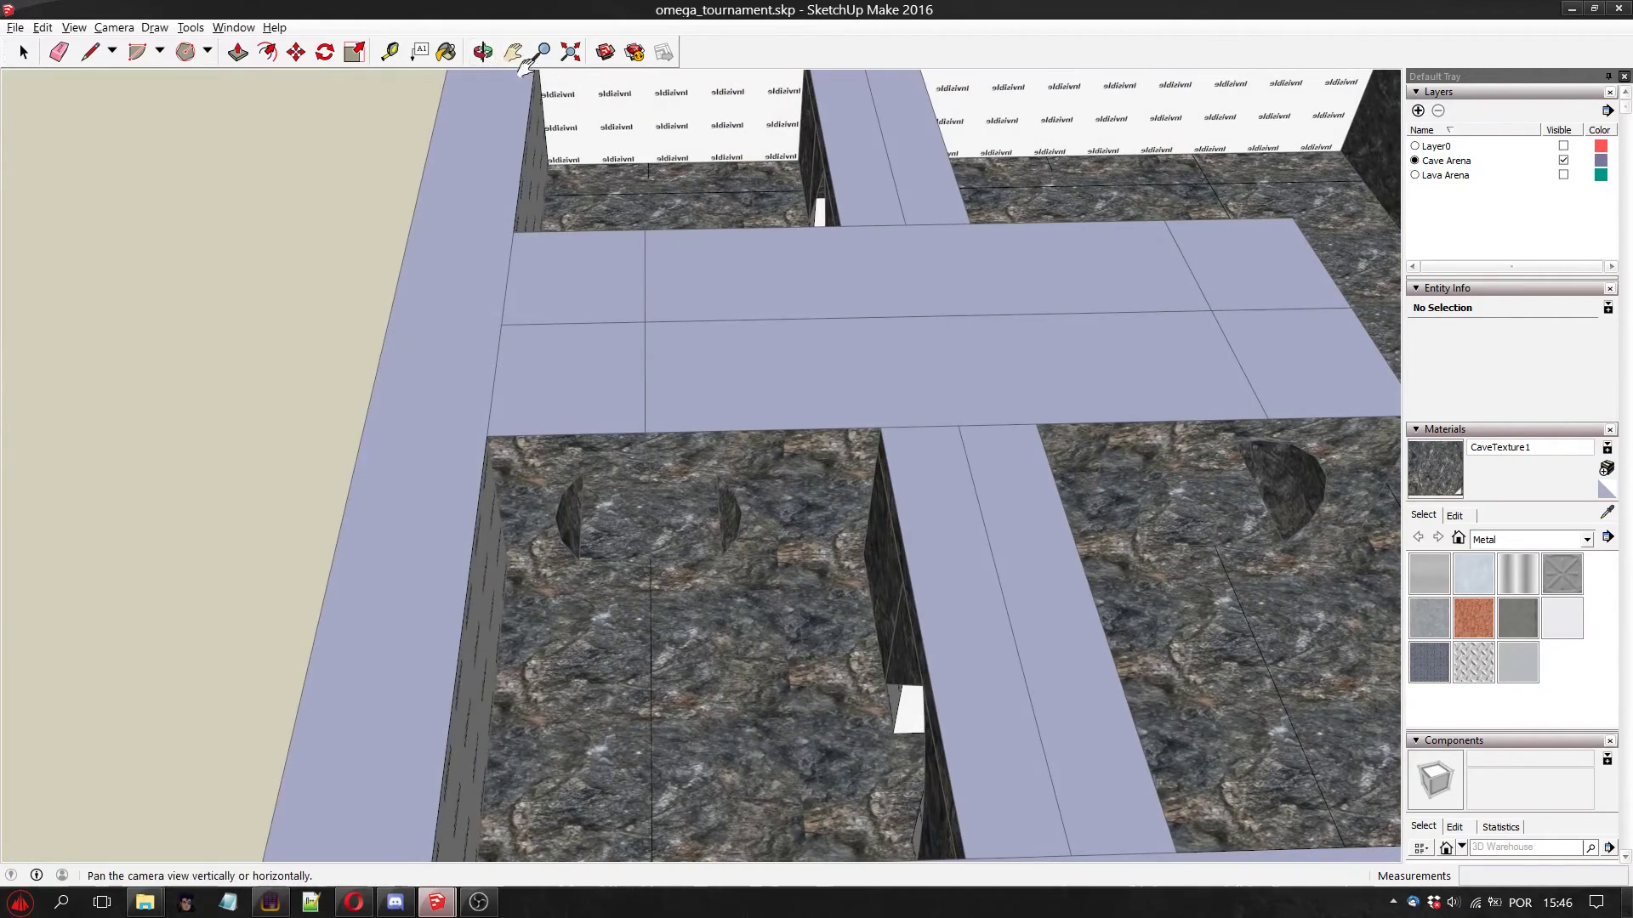
pyautogui.click(512, 51)
pyautogui.moveTo(903, 414); pyautogui.dragTo(777, 660)
pyautogui.scroll(3, 777, 661)
pyautogui.scroll(2, 744, 546)
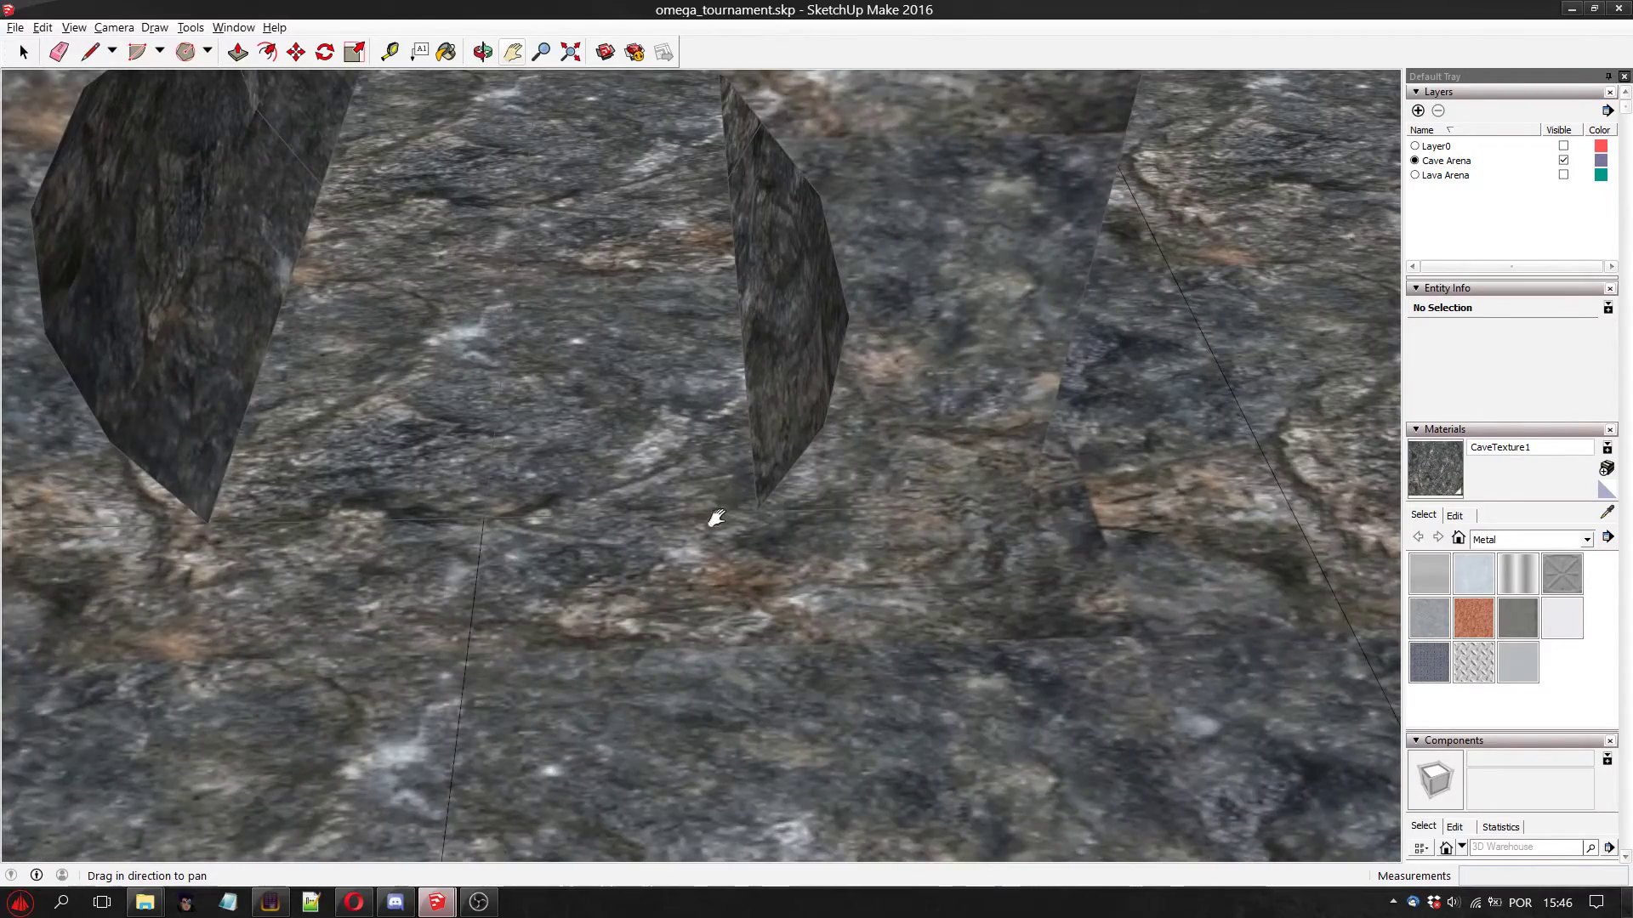
pyautogui.scroll(-4, 597, 522)
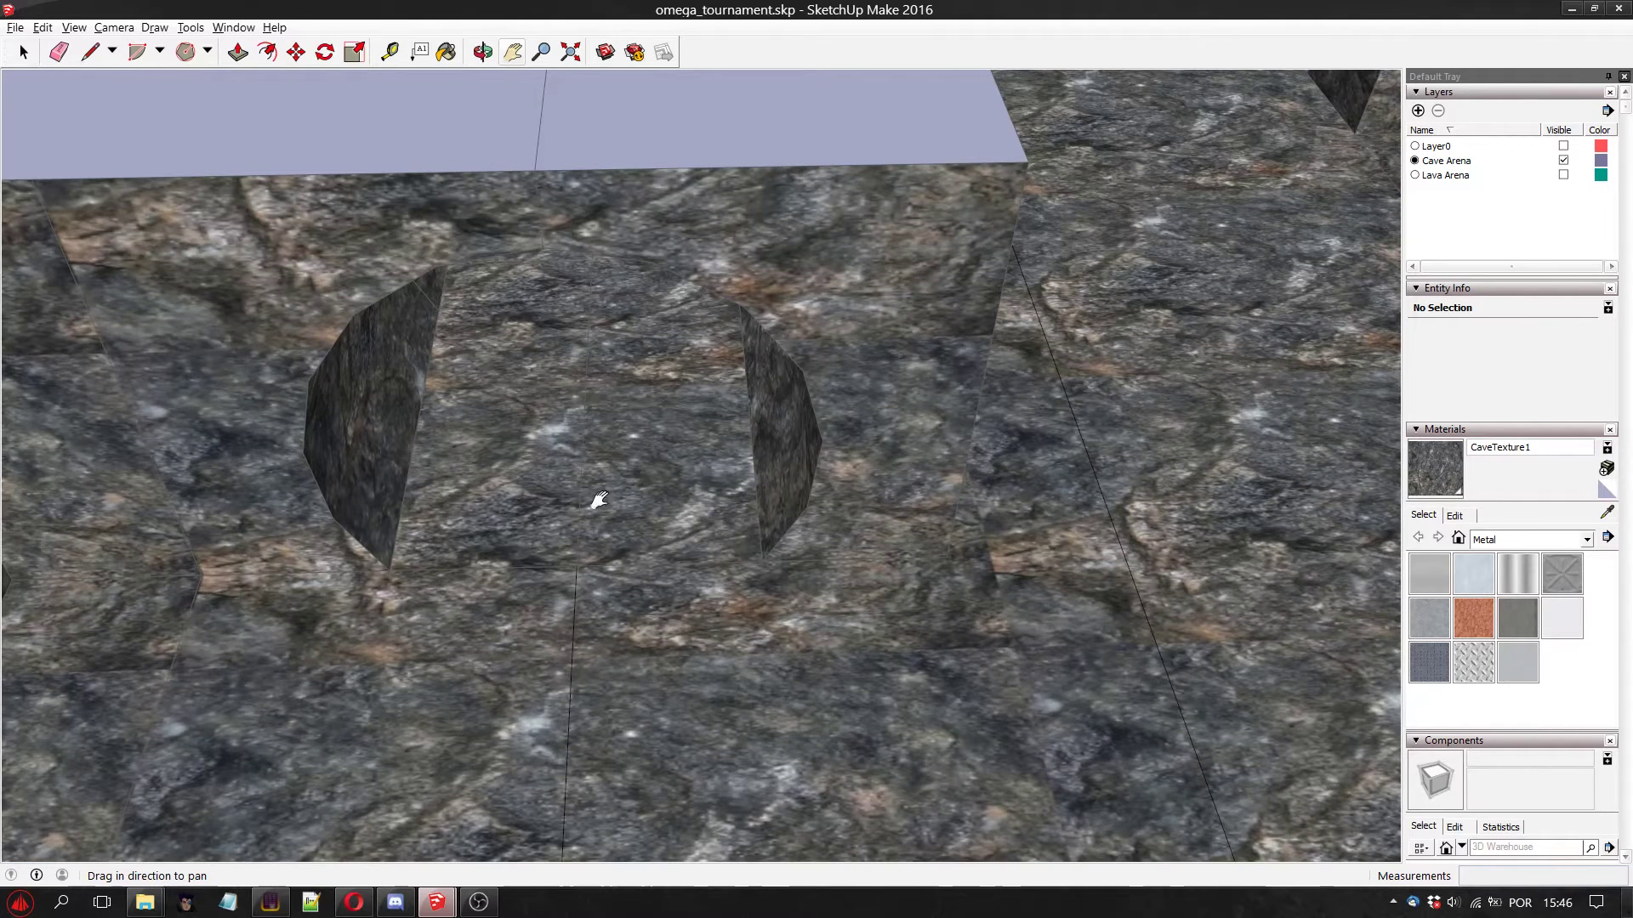
# Draw a vertical edge about 362.5 cm high from each lower corner of the rounded tunnel opening up to its arch
pyautogui.click(482, 52)
pyautogui.moveTo(672, 425); pyautogui.dragTo(711, 289)
pyautogui.press('h')
pyautogui.moveTo(710, 384); pyautogui.dragTo(725, 416)
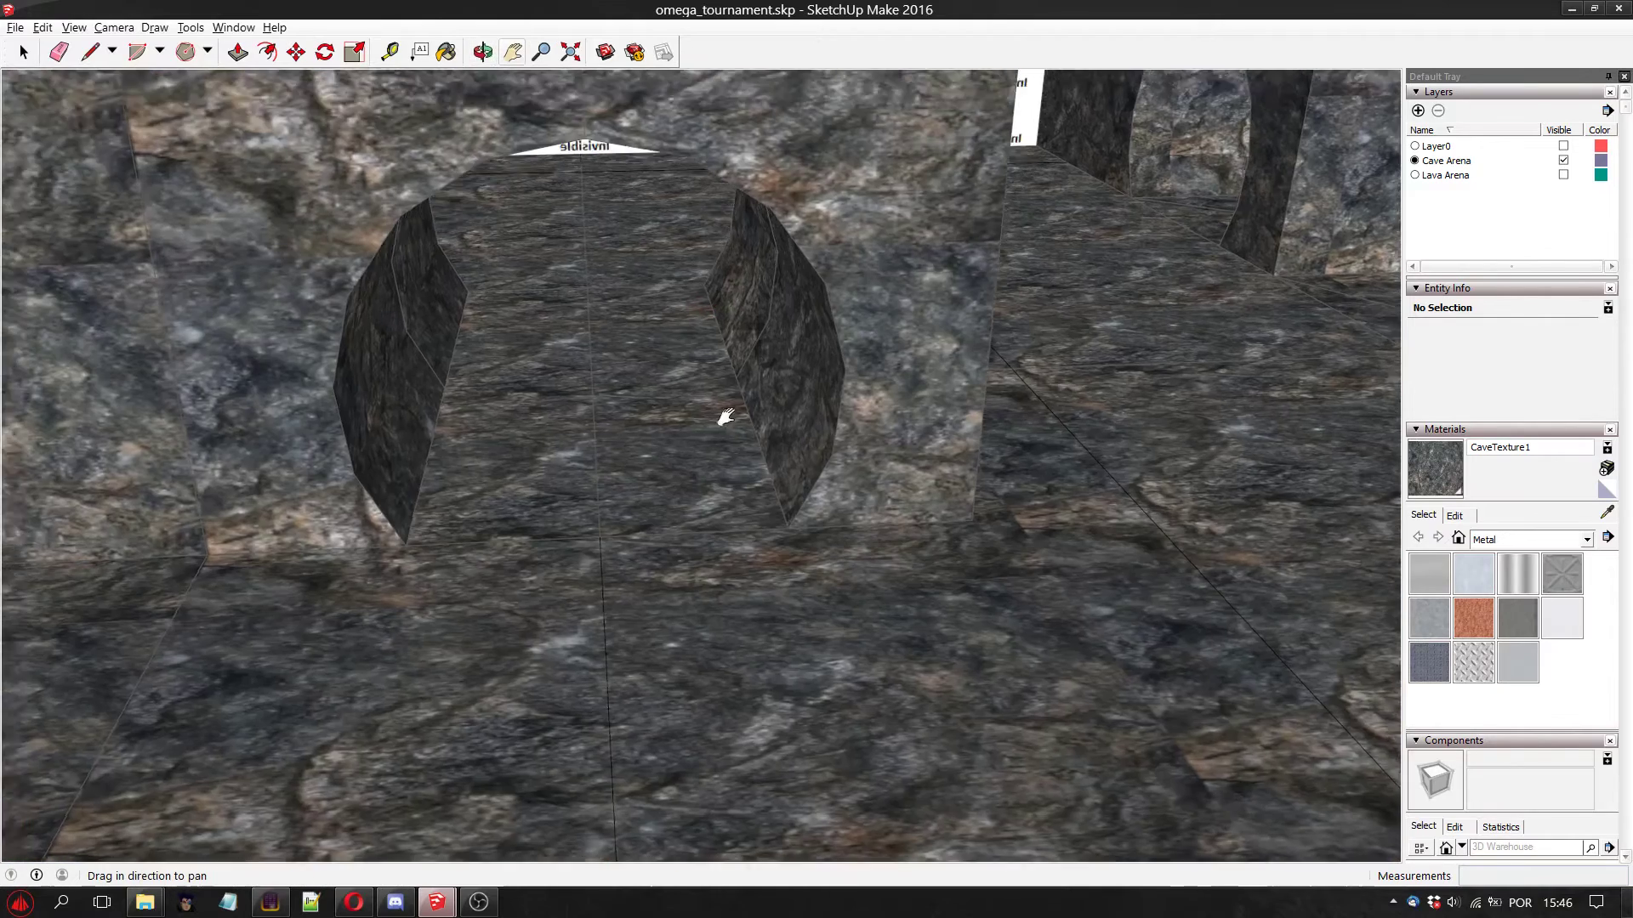
pyautogui.scroll(3, 726, 417)
pyautogui.scroll(-4, 754, 393)
pyautogui.scroll(1, 700, 372)
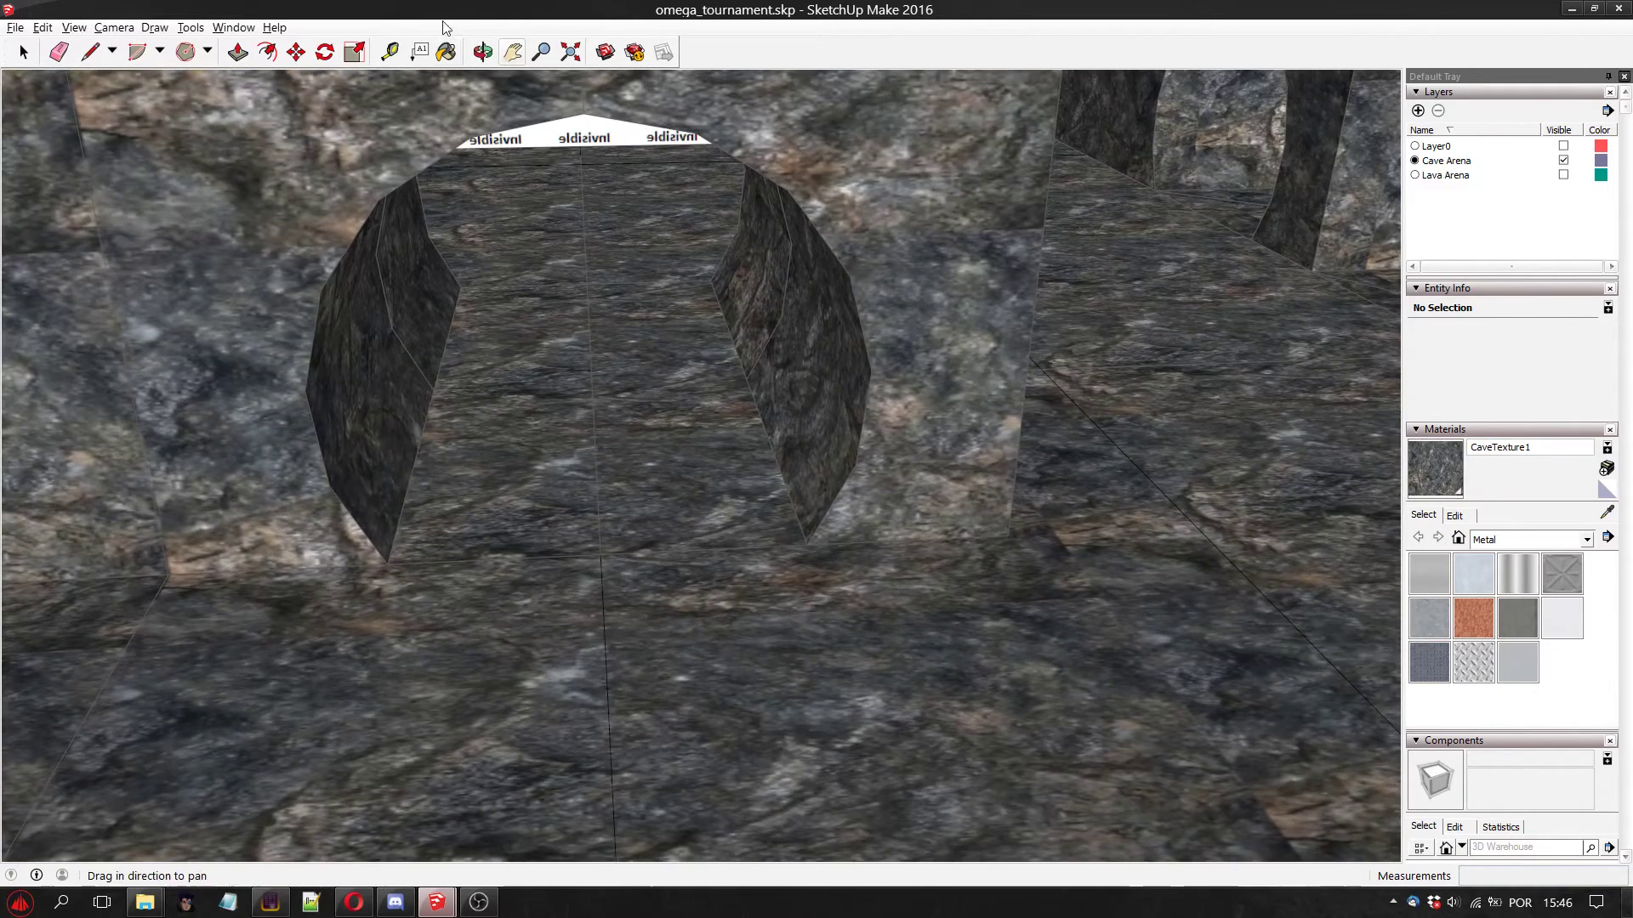
pyautogui.click(482, 52)
pyautogui.moveTo(605, 253)
pyautogui.mouseDown()
pyautogui.moveTo(607, 357)
pyautogui.moveTo(596, 213)
pyautogui.moveTo(593, 266)
pyautogui.moveTo(606, 245)
pyautogui.mouseUp()
pyautogui.click(512, 52)
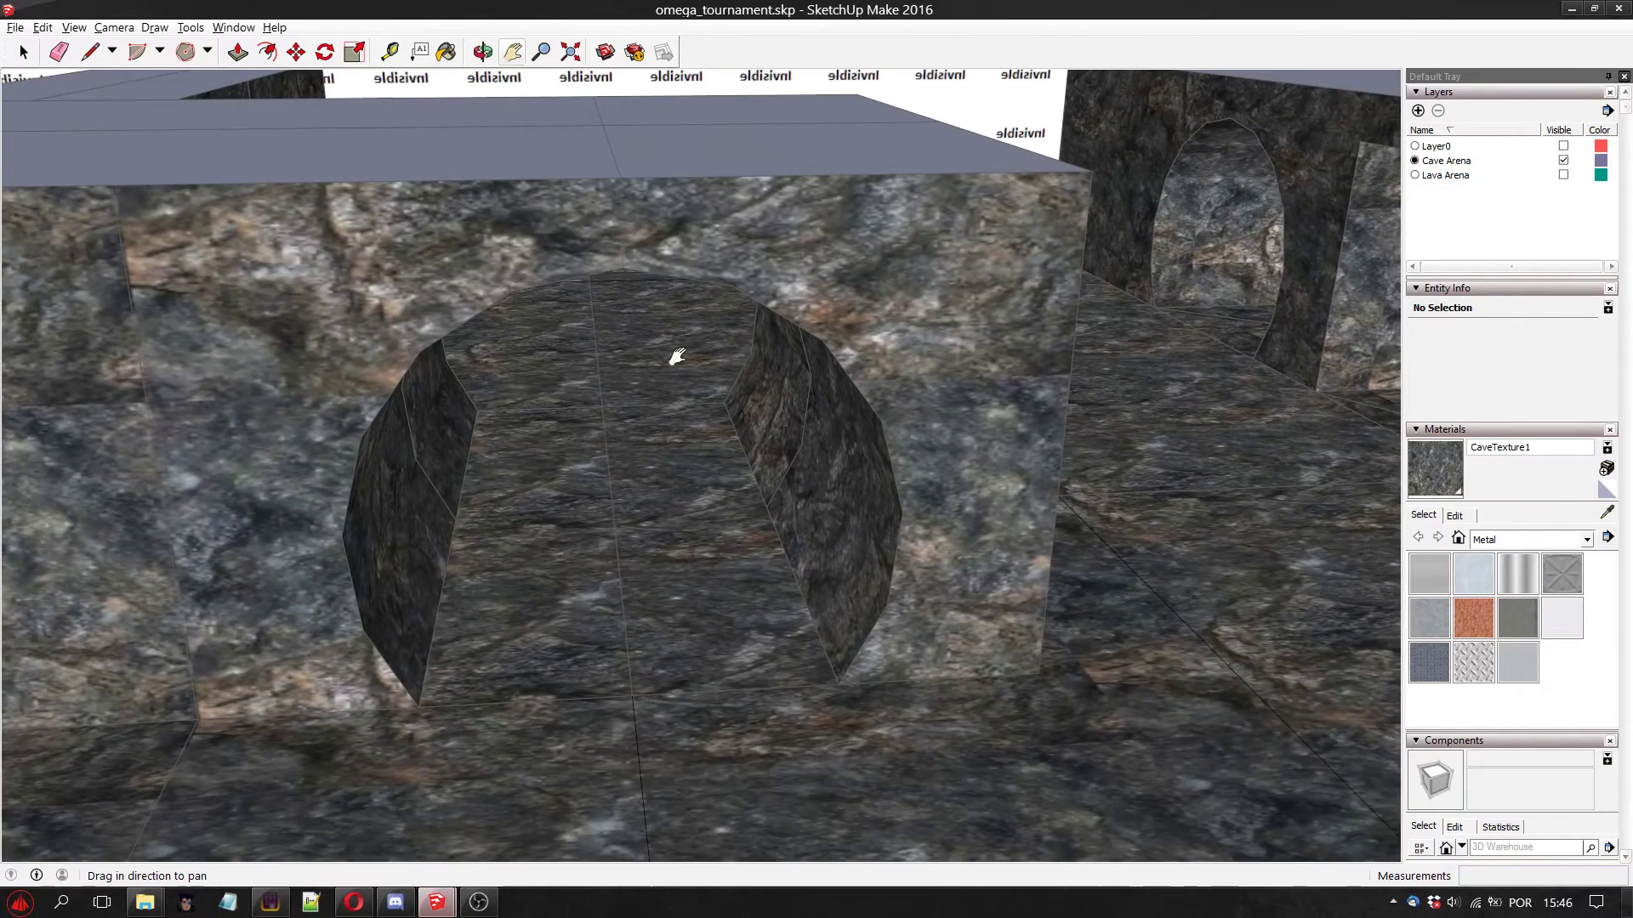
pyautogui.moveTo(677, 357); pyautogui.dragTo(652, 332)
pyautogui.click(89, 52)
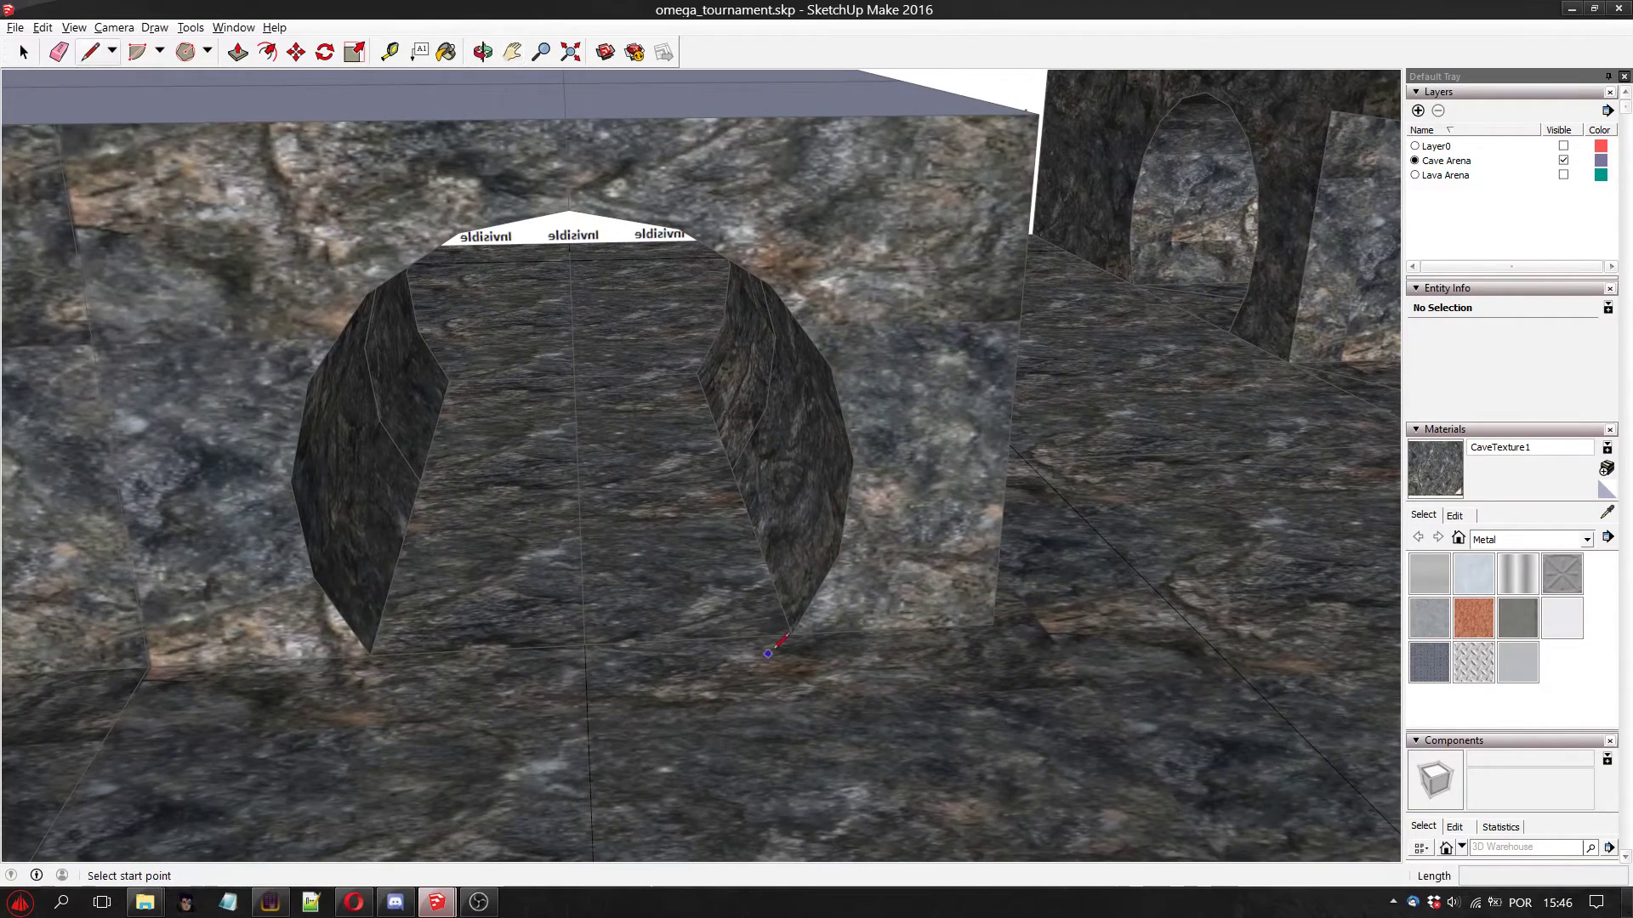
pyautogui.click(792, 634)
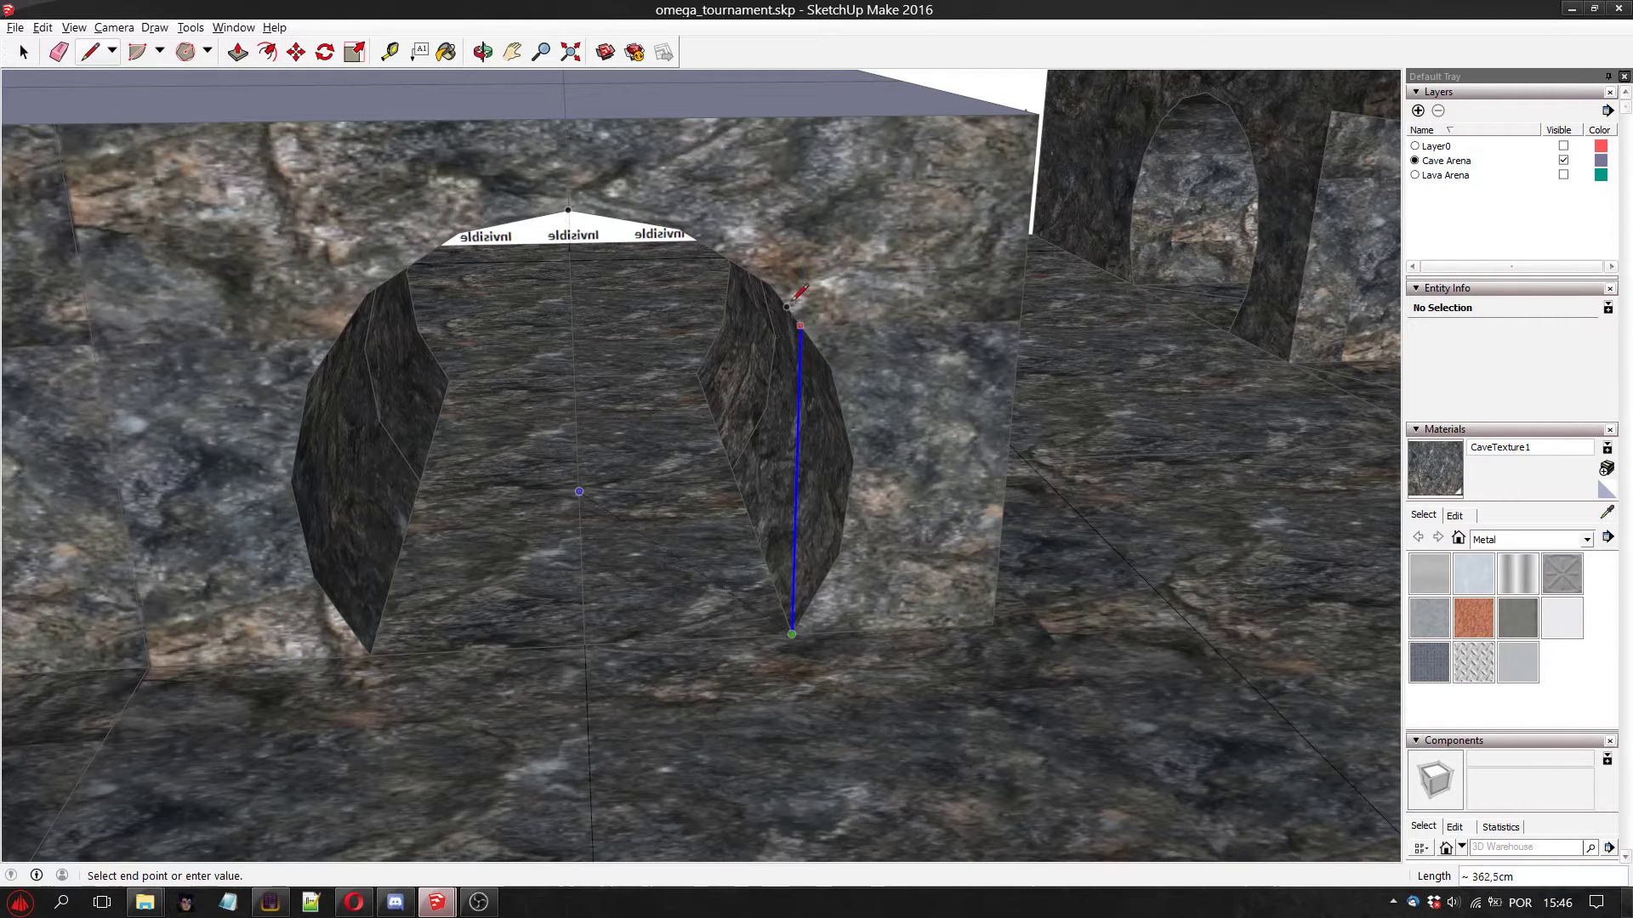
pyautogui.click(801, 326)
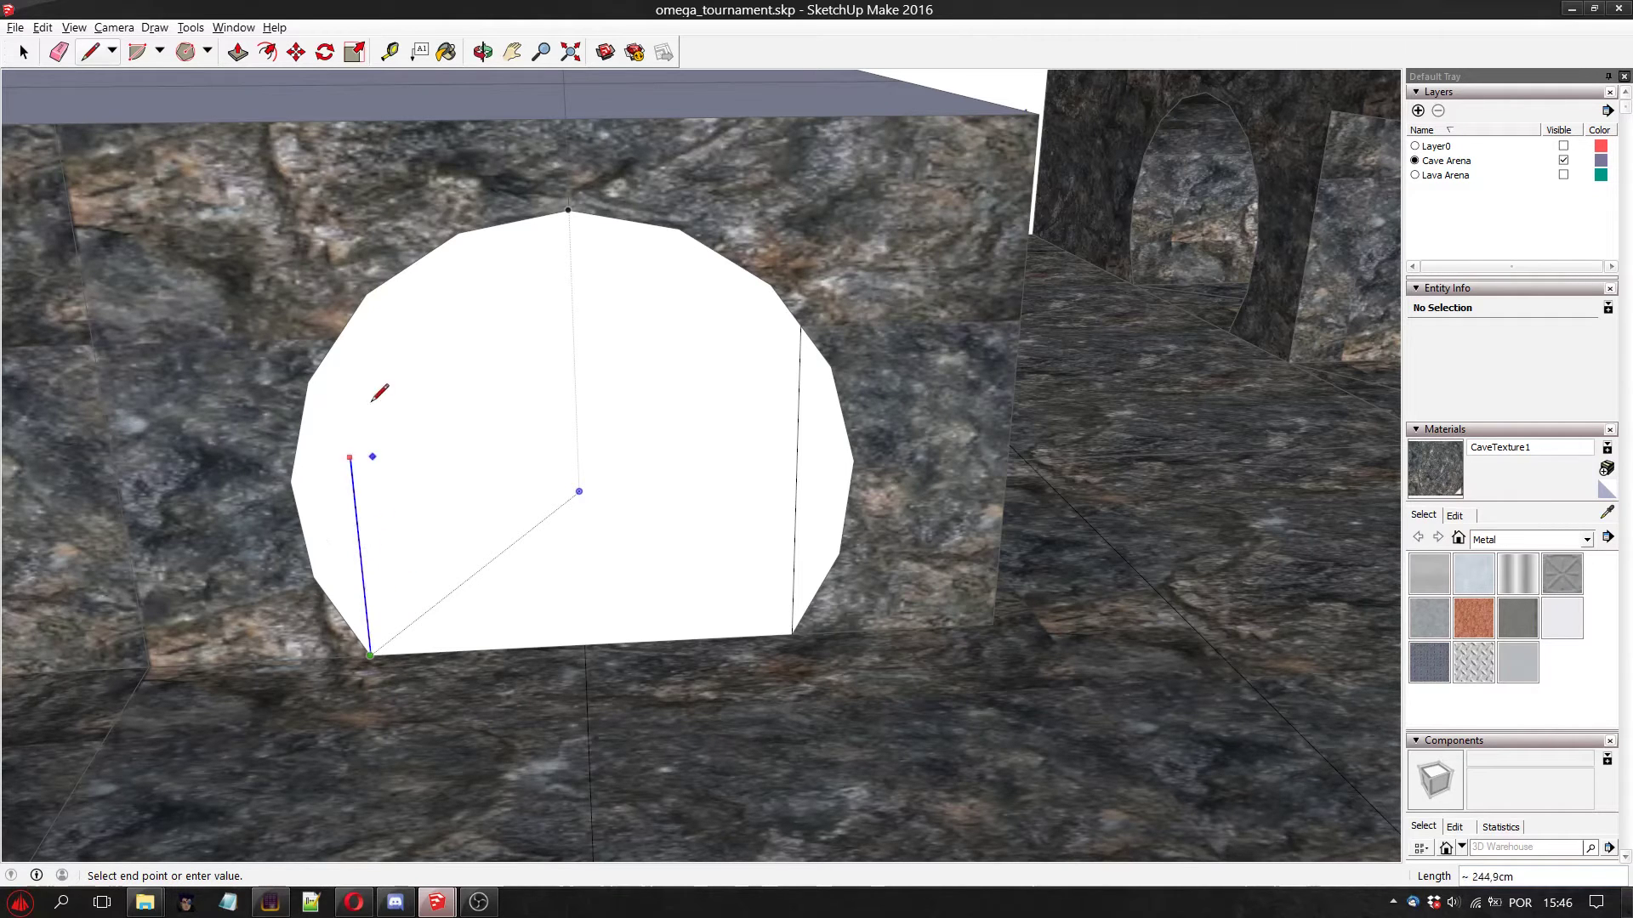
pyautogui.click(339, 338)
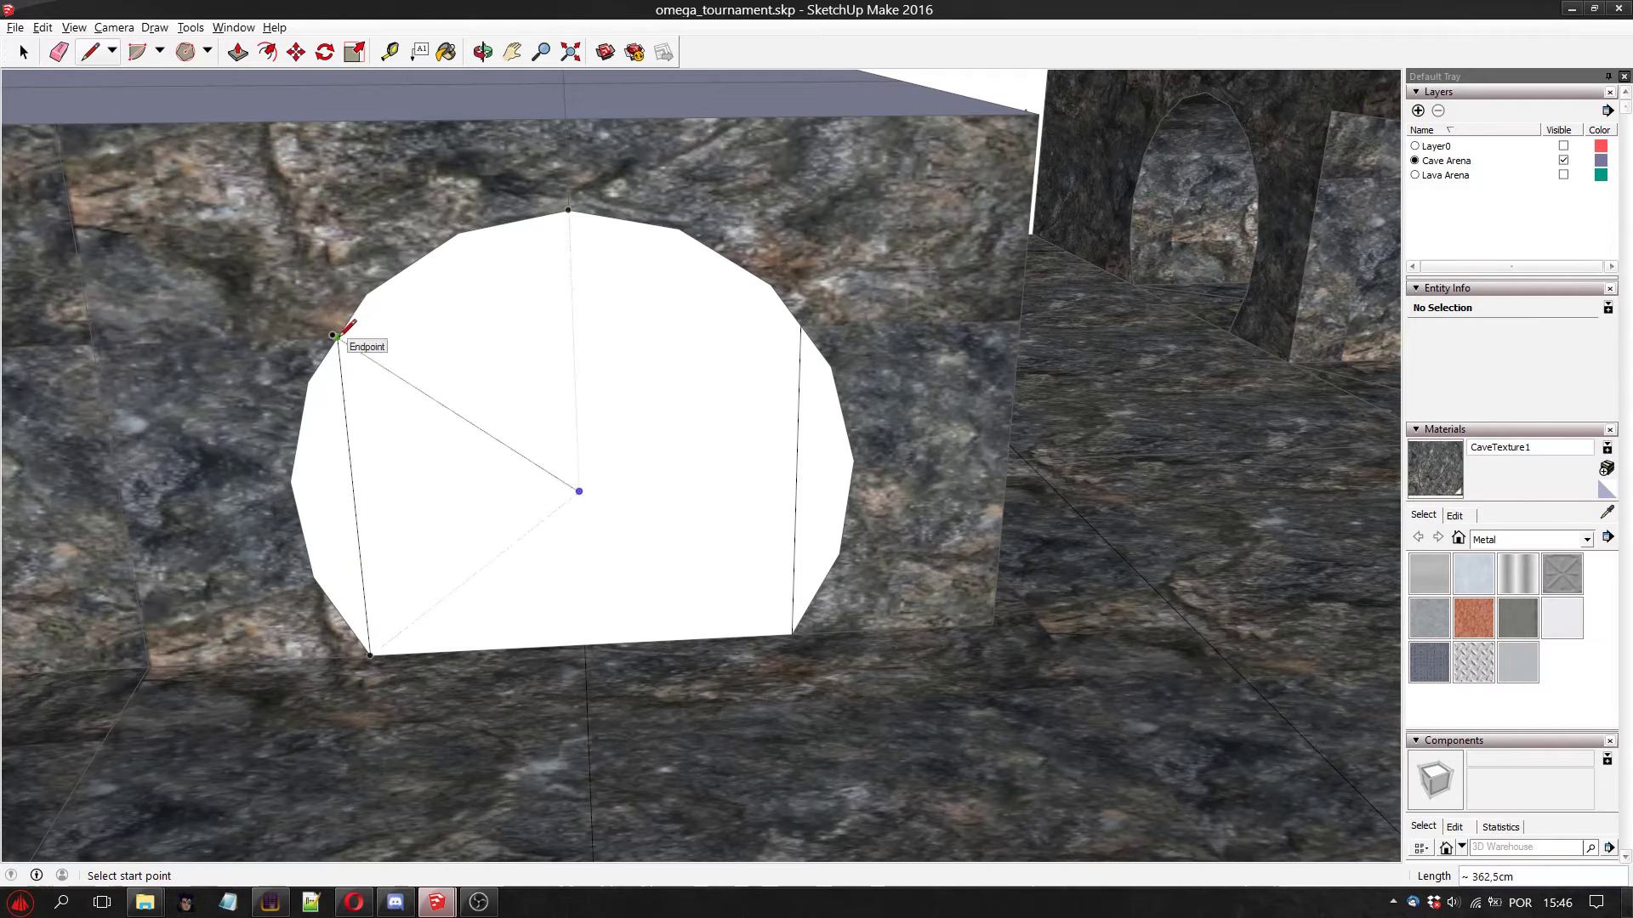
pyautogui.click(20, 52)
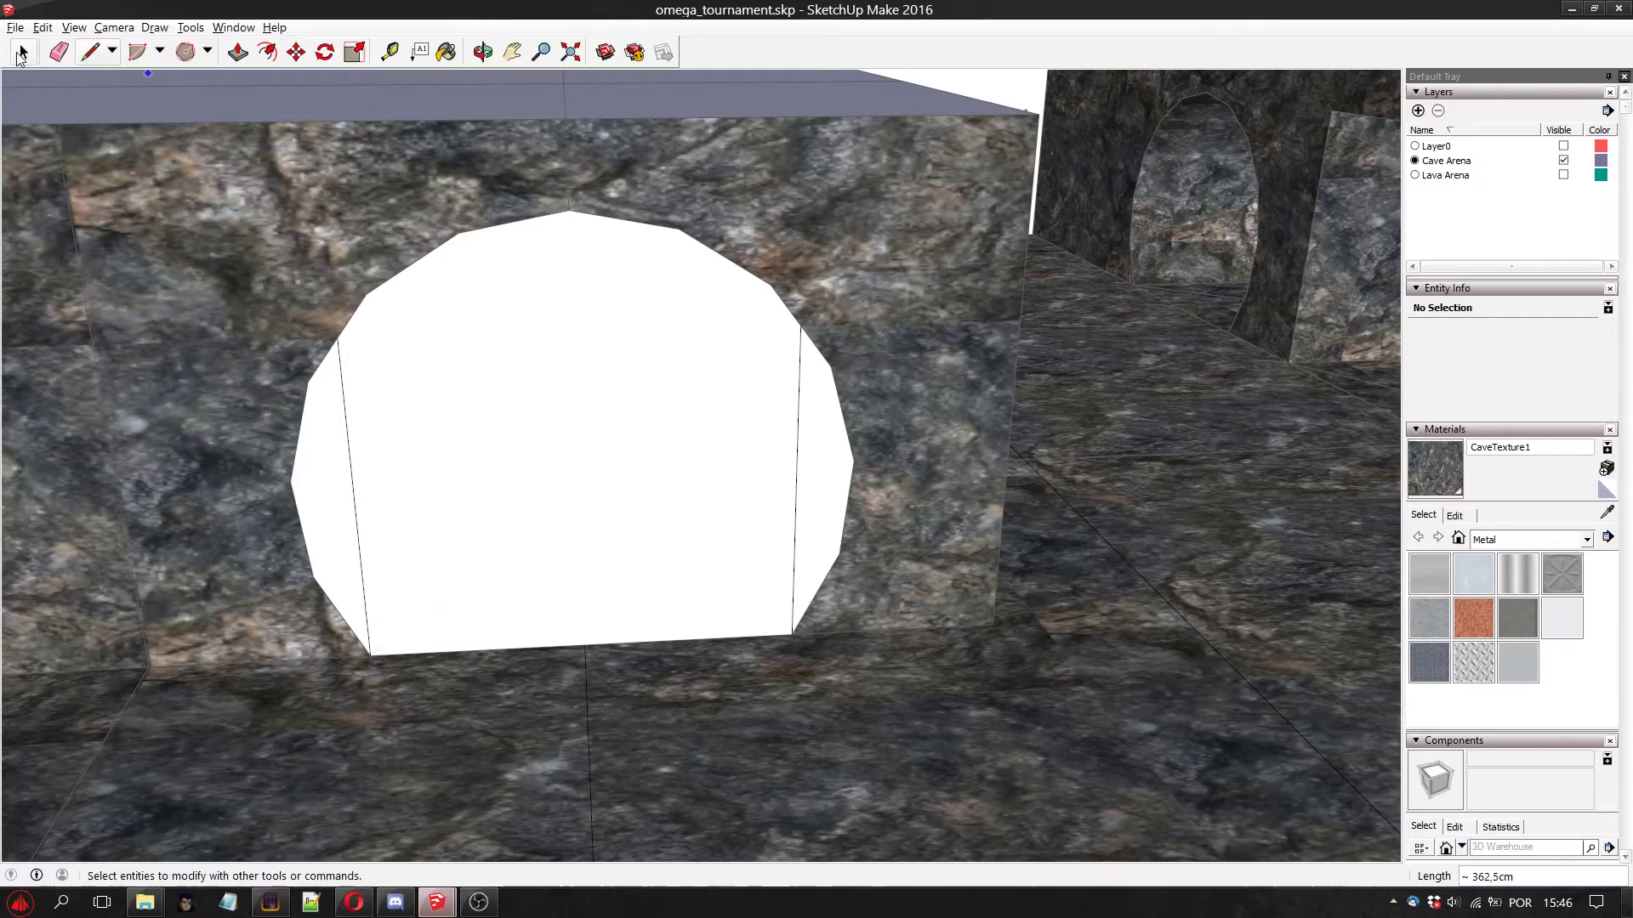
# Delete the central face between the two vertical edges in the tunnel opening, working from the tunnel's opposite end
pyautogui.click(483, 52)
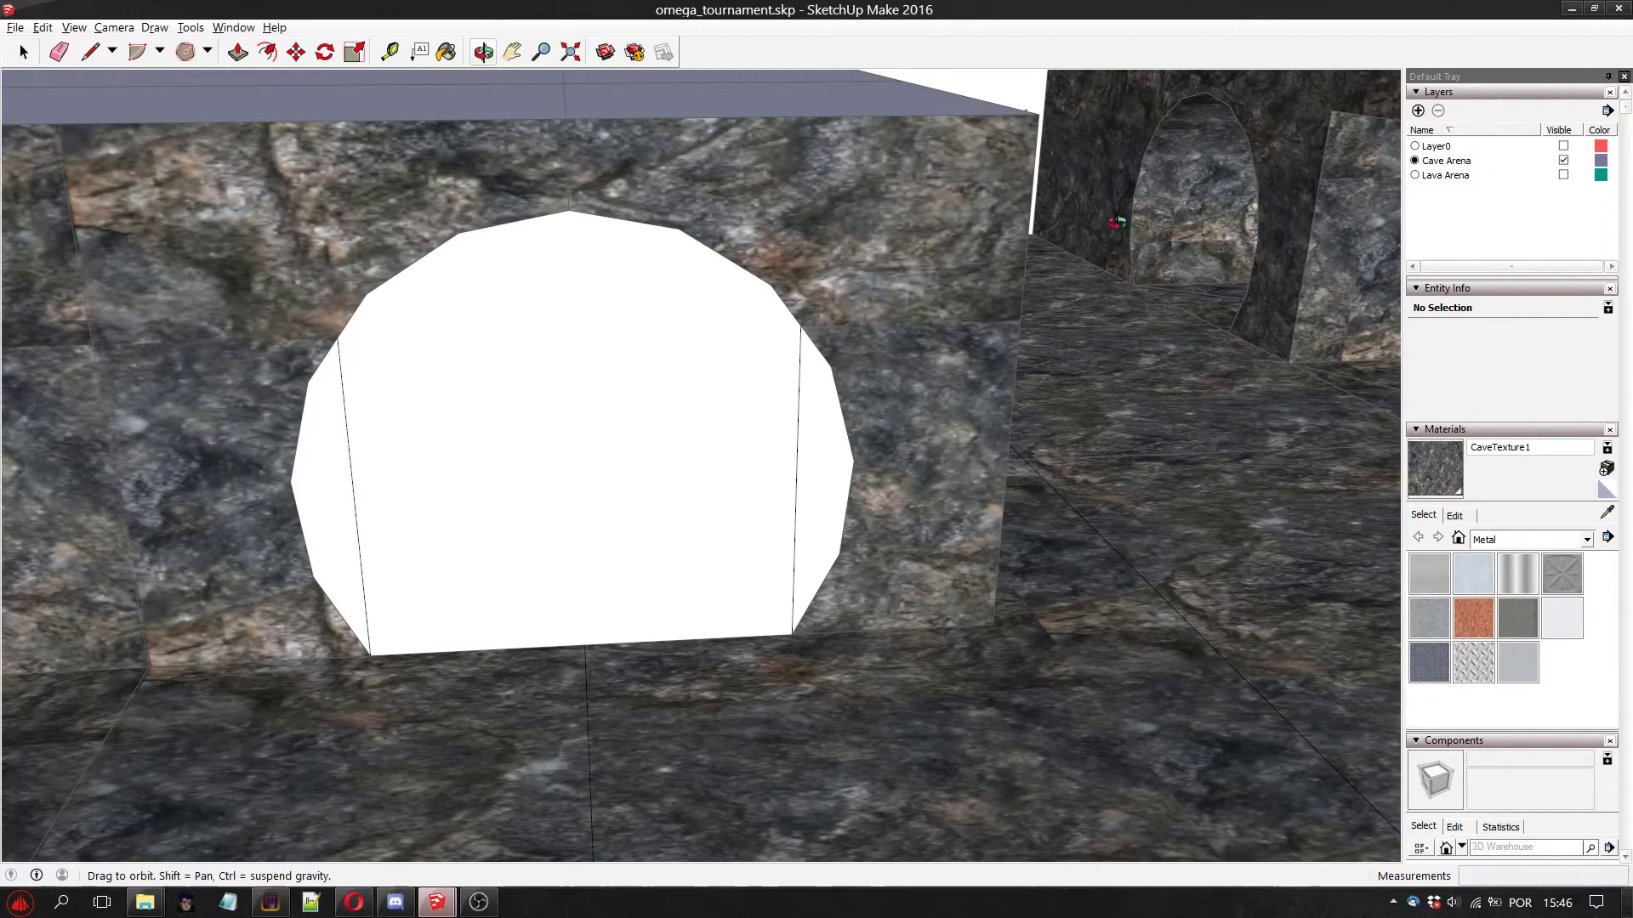
pyautogui.moveTo(1110, 221); pyautogui.dragTo(818, 202)
pyautogui.scroll(2, 818, 202)
pyautogui.click(512, 52)
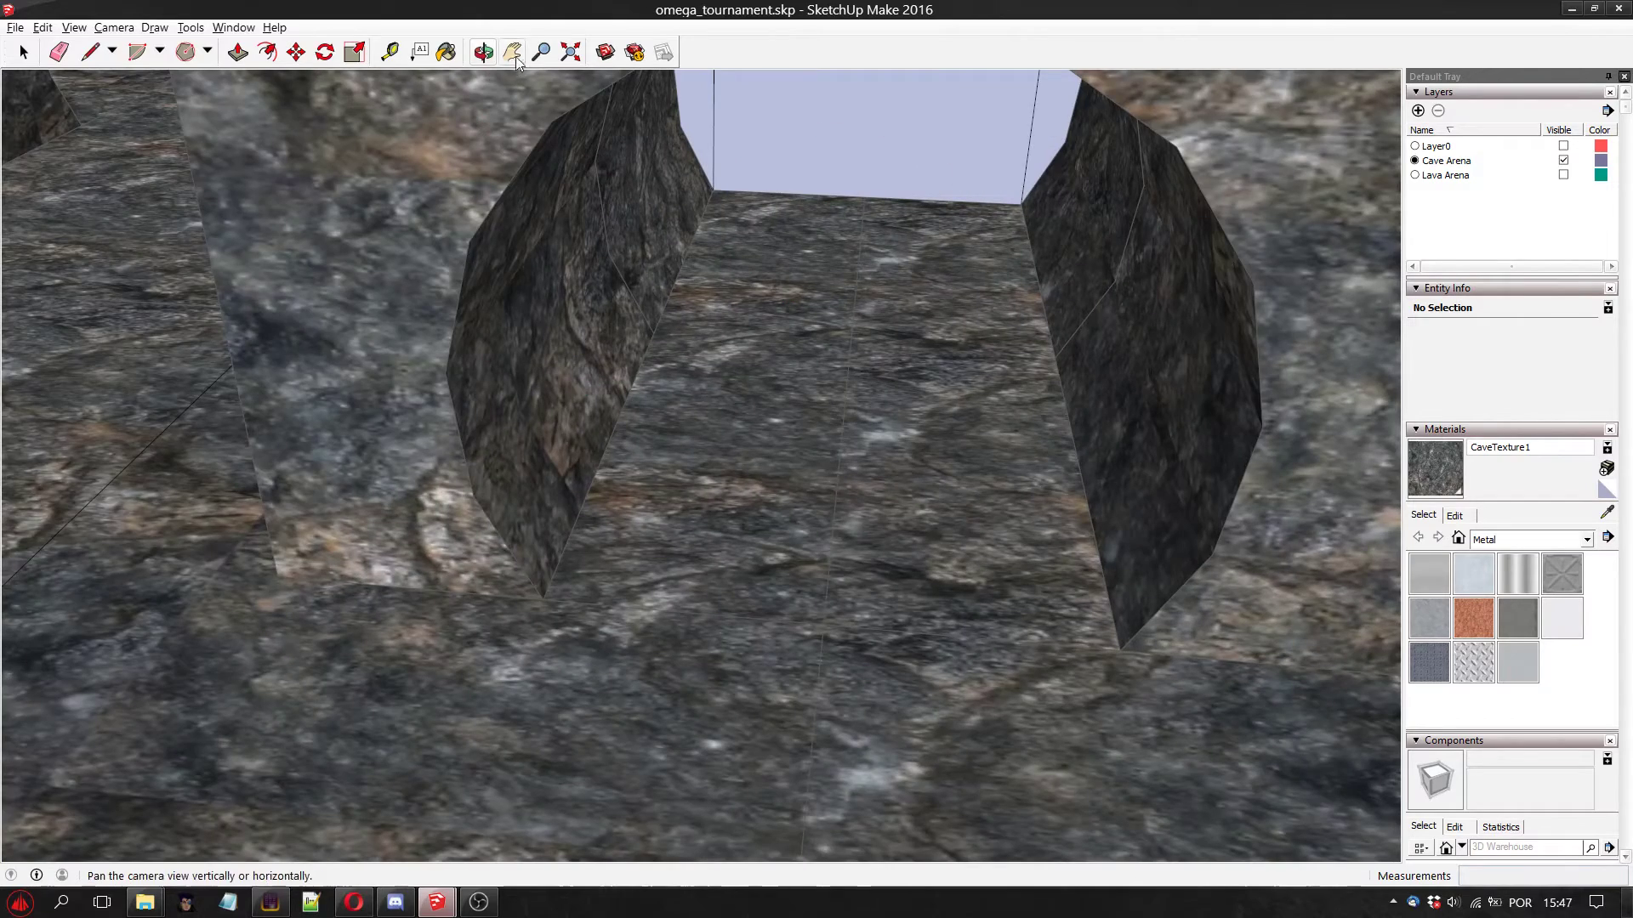
pyautogui.moveTo(795, 408); pyautogui.dragTo(583, 189)
pyautogui.press('space')
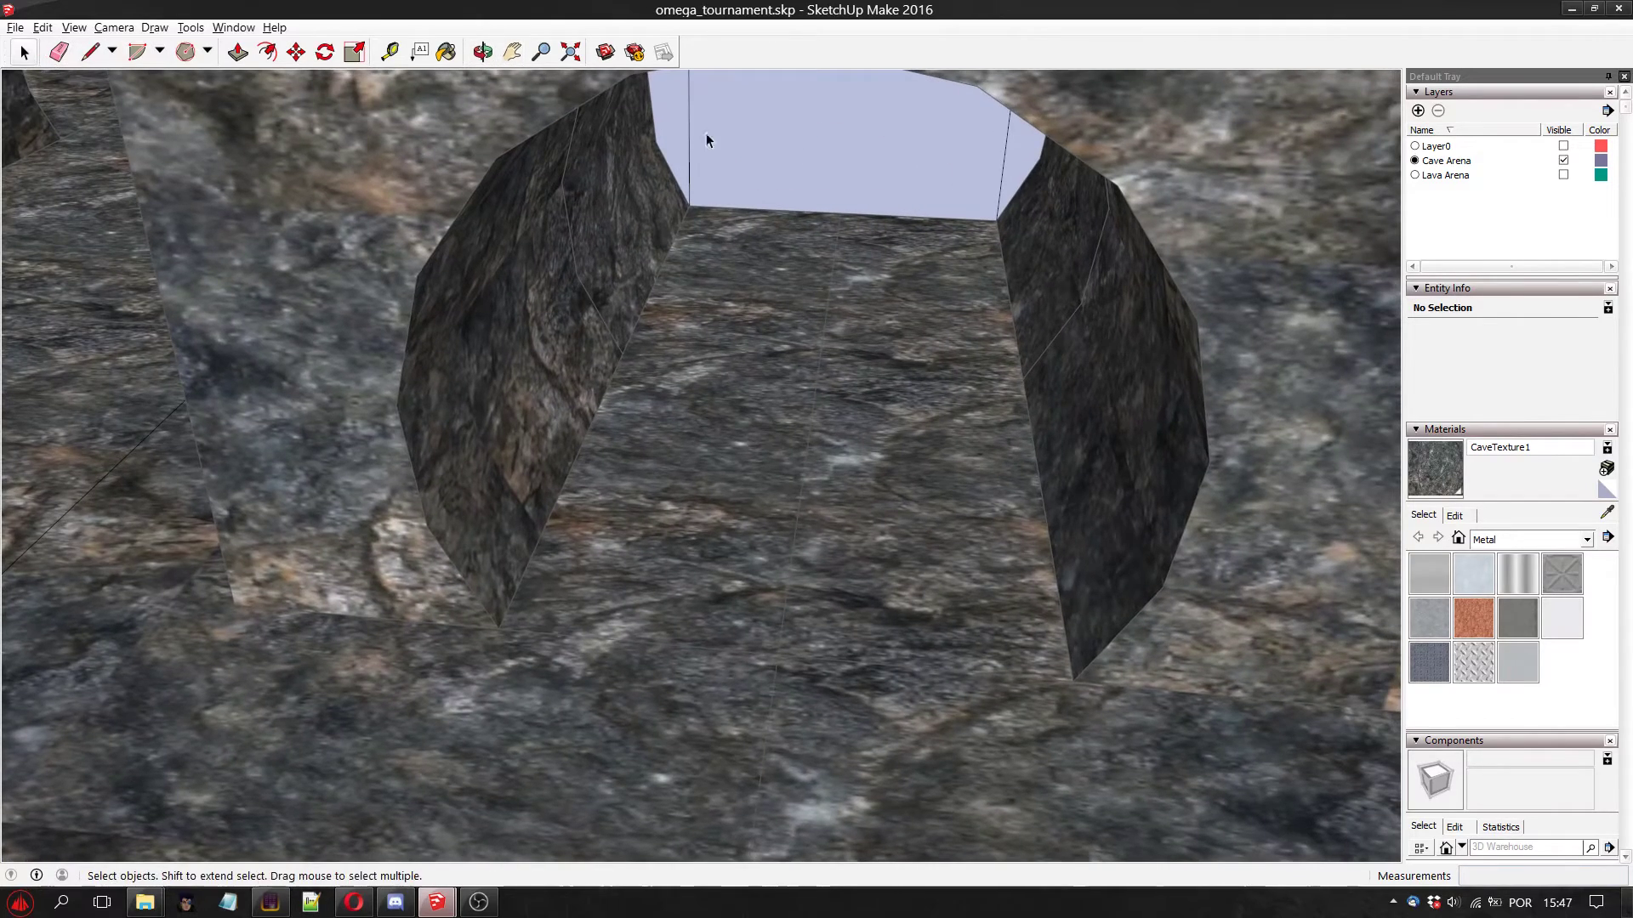
pyautogui.click(803, 141)
pyautogui.hotkey('ctrl', 't')
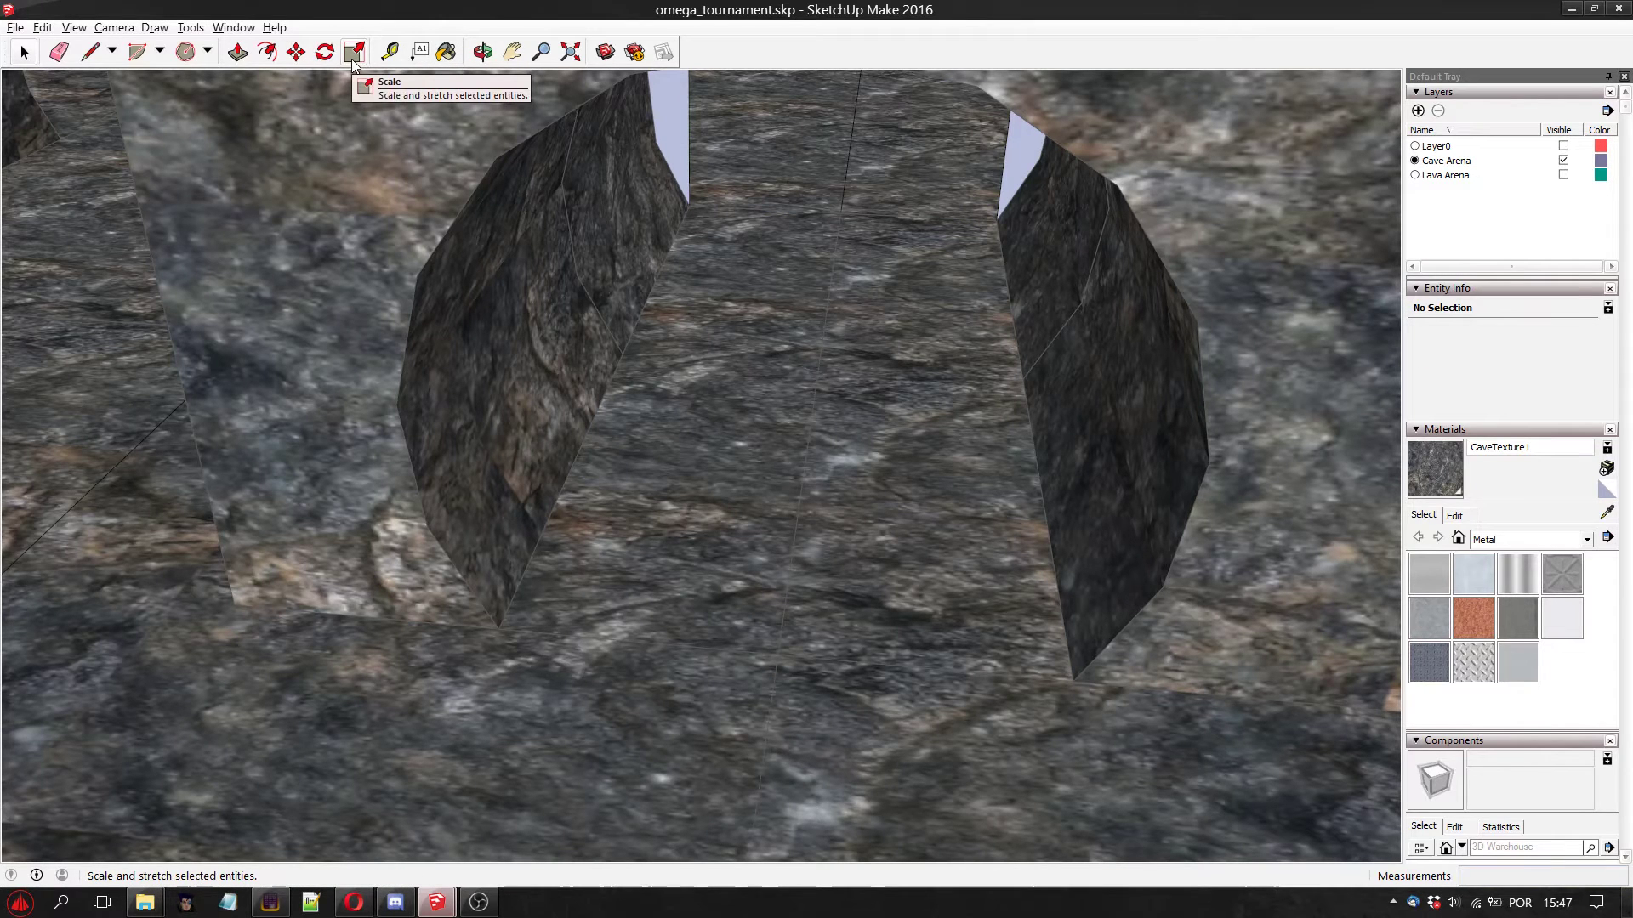
# Extrude both side segments of the rounded tunnel opening about 1072.6 cm through to the tunnel's other end as straight side walls
pyautogui.click(238, 53)
pyautogui.click(678, 128)
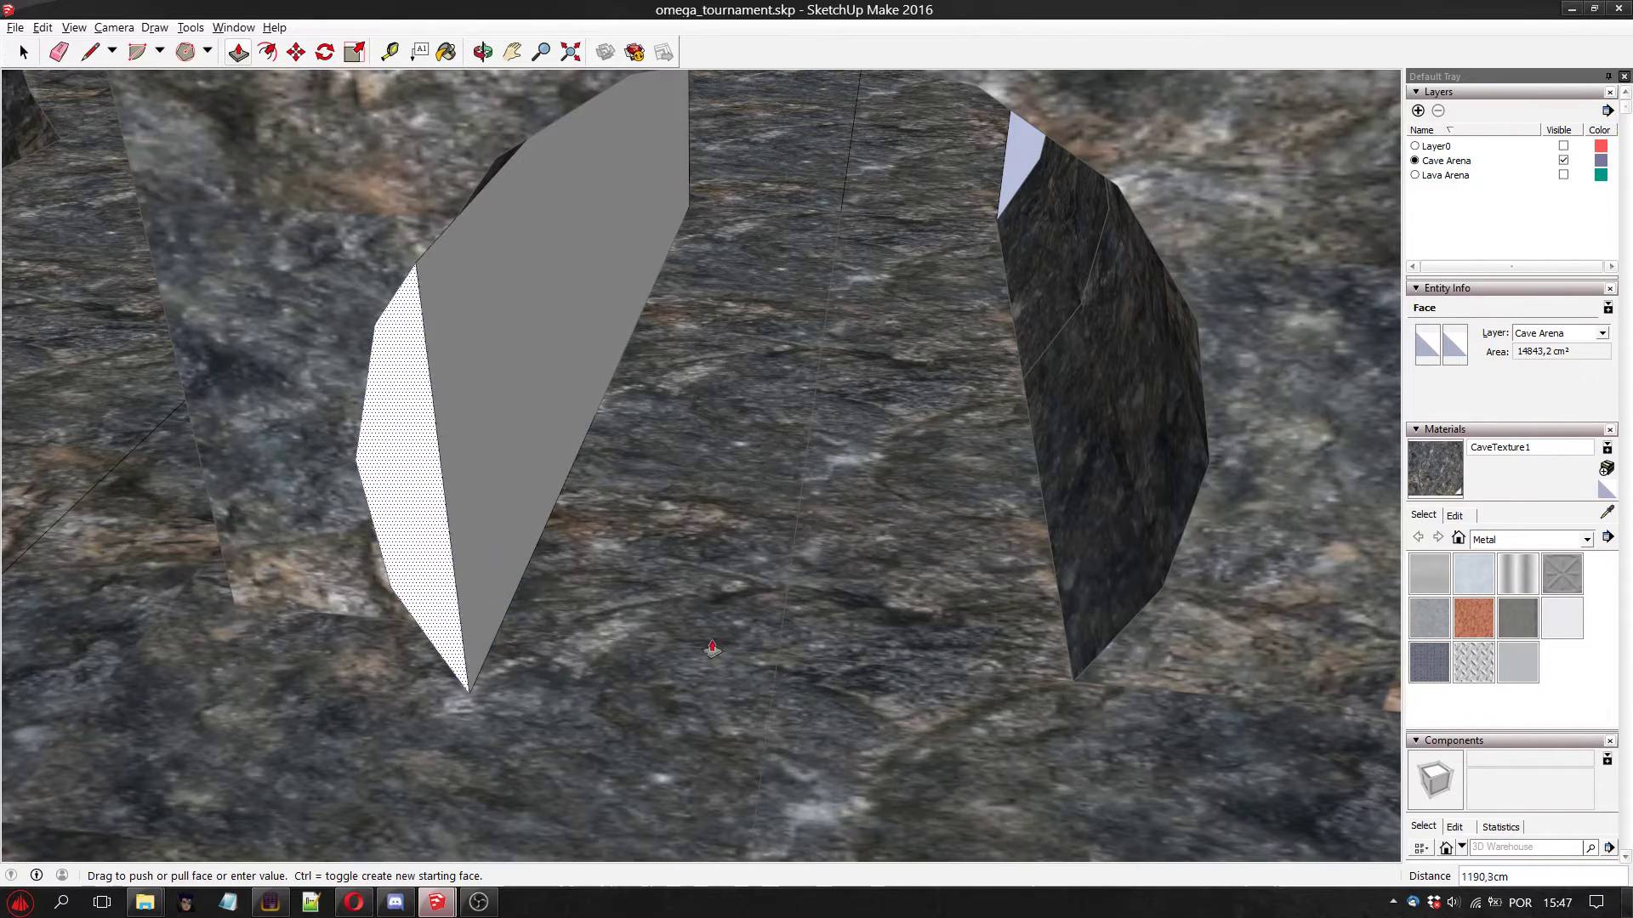
pyautogui.click(1078, 685)
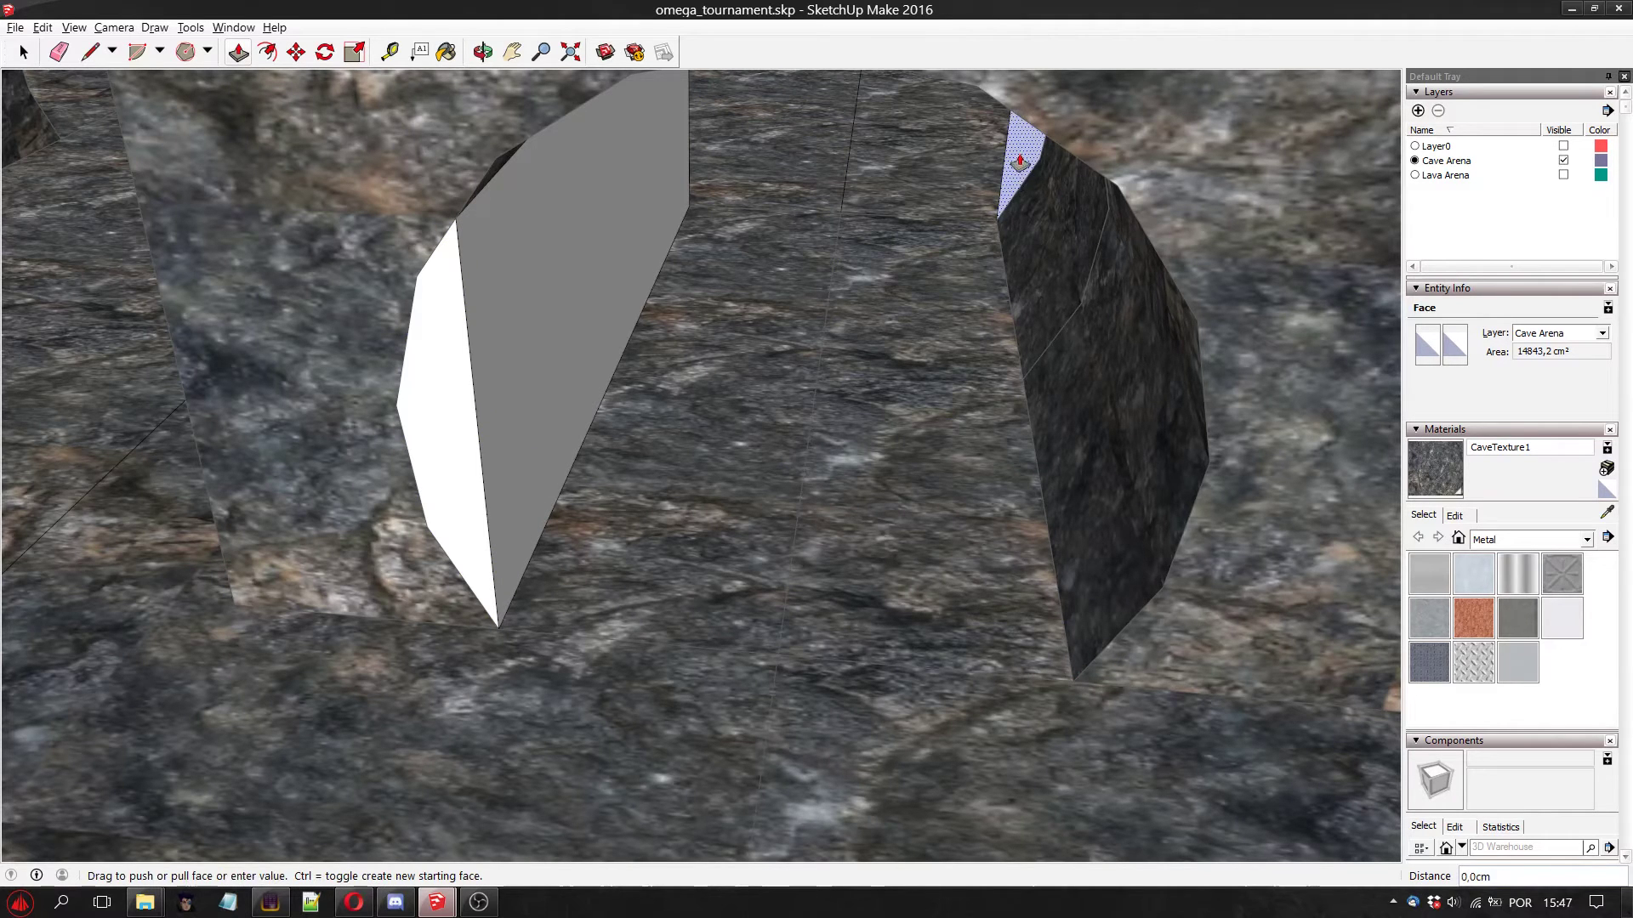
pyautogui.click(1021, 191)
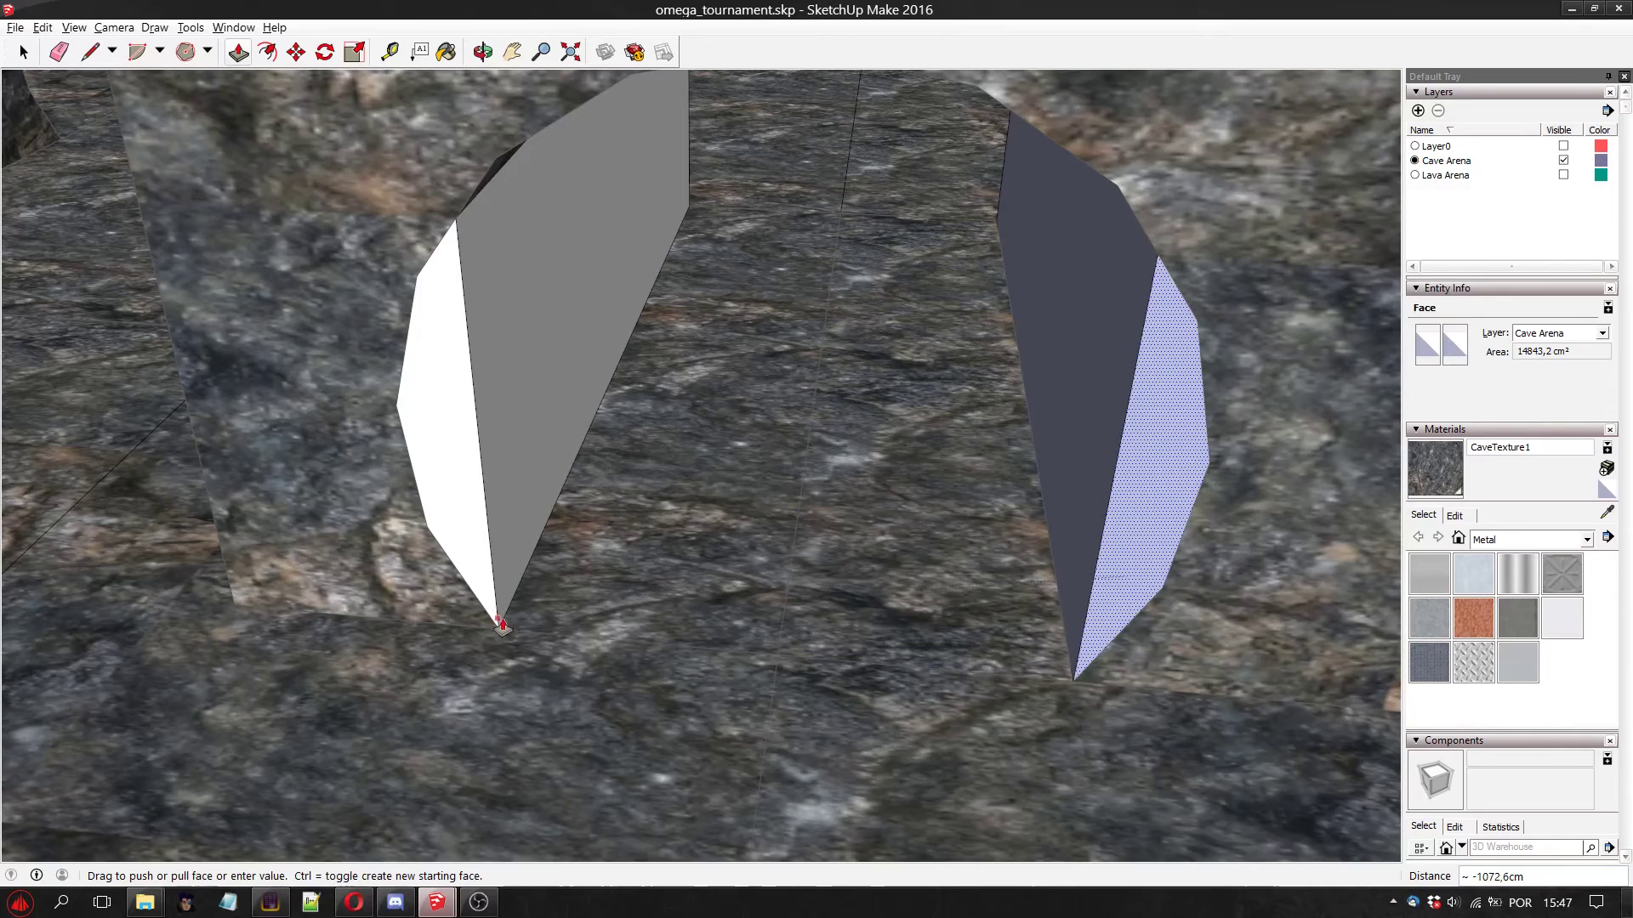
pyautogui.click(505, 634)
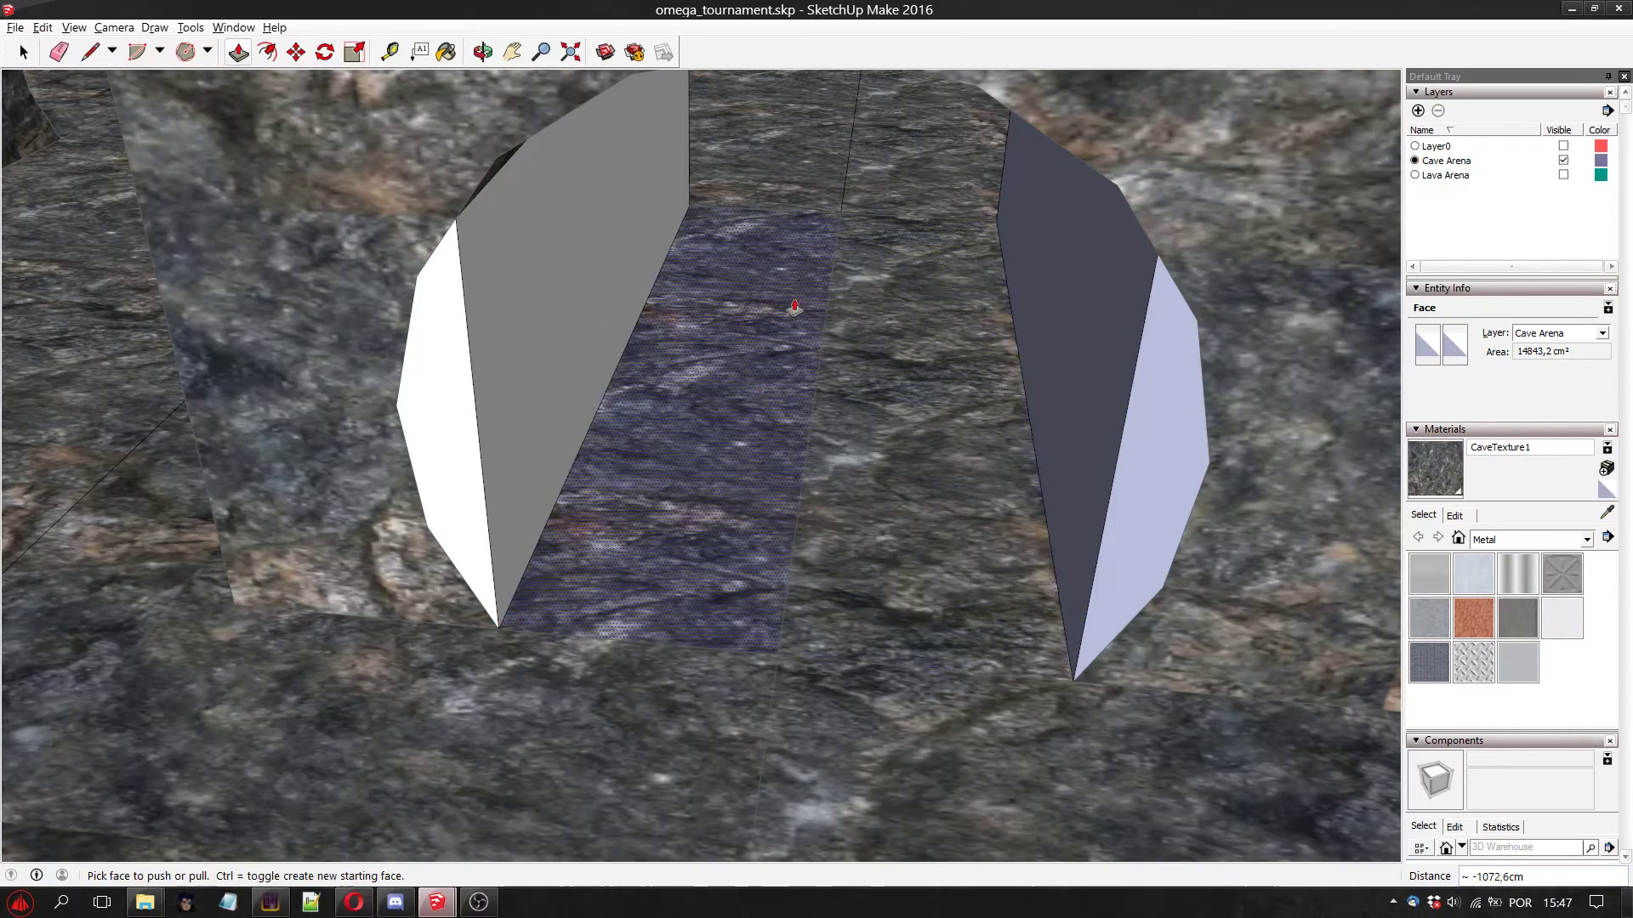
pyautogui.scroll(-5, 795, 308)
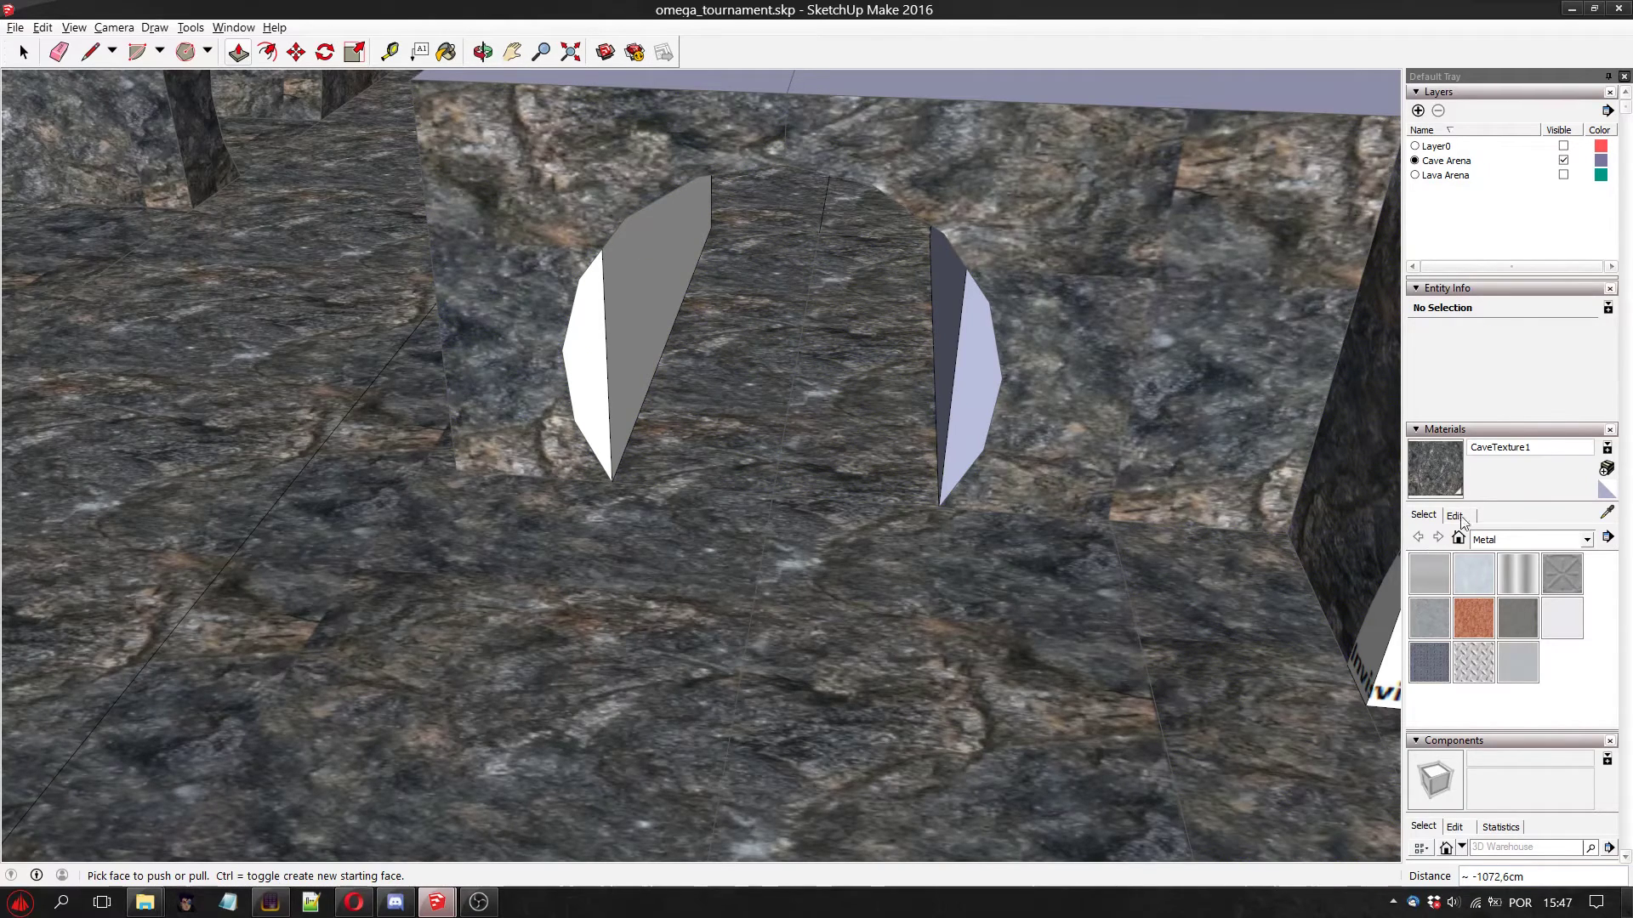
# Delete one of the tunnel's two straight side walls together with its leftover vertical edges at both ends
pyautogui.click(484, 53)
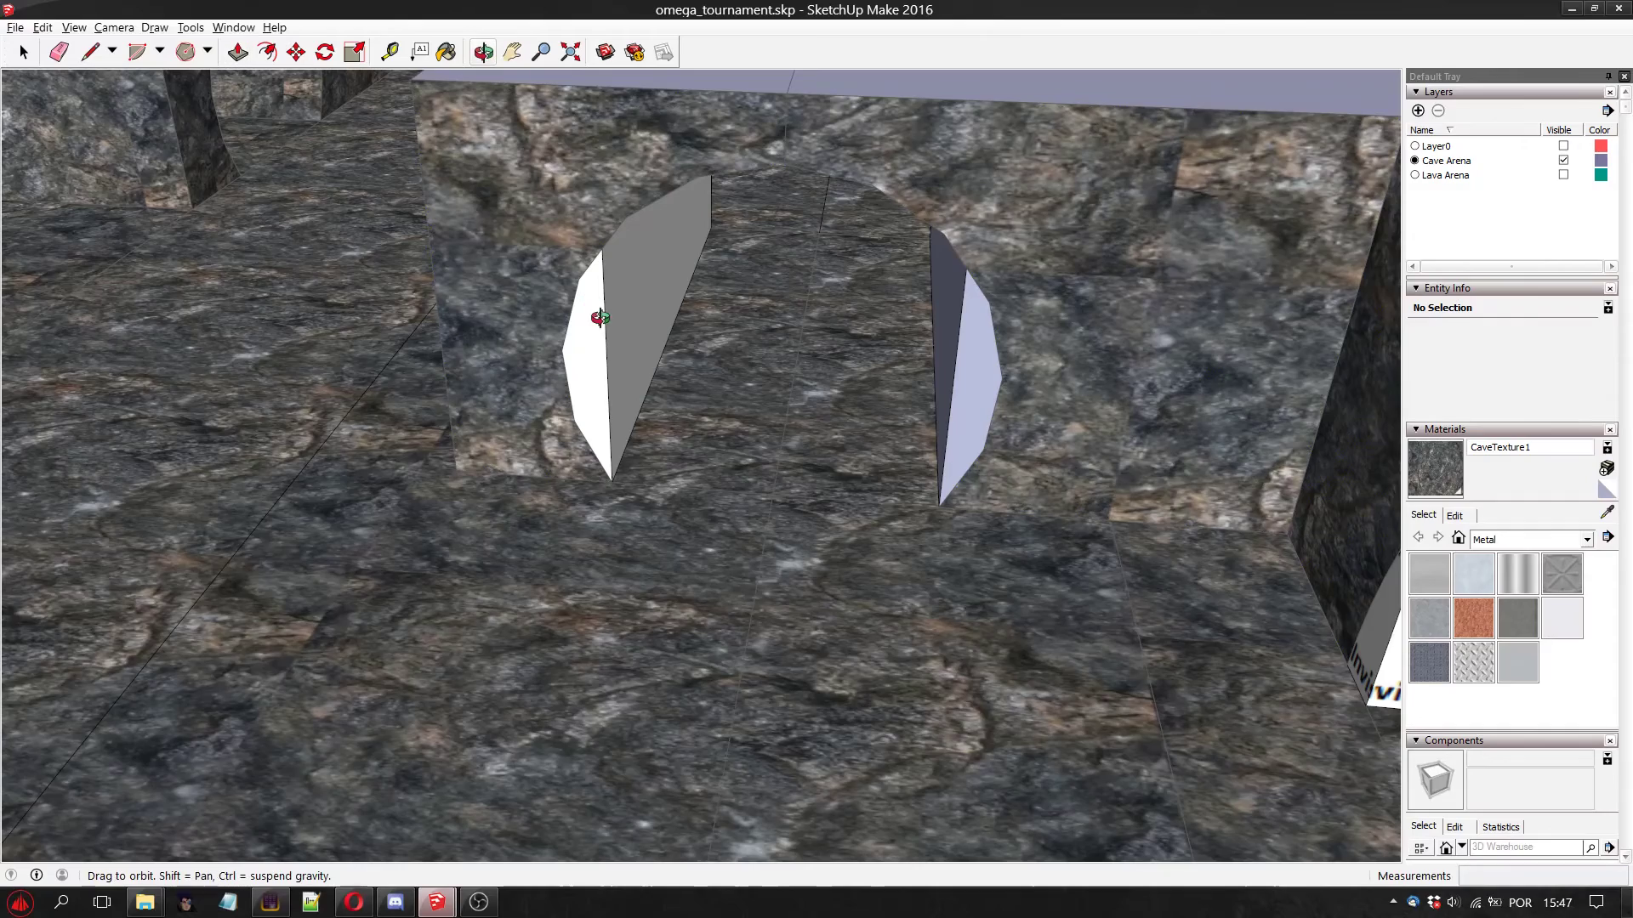
pyautogui.moveTo(400, 246); pyautogui.dragTo(431, 291)
pyautogui.press('space')
pyautogui.click(430, 291)
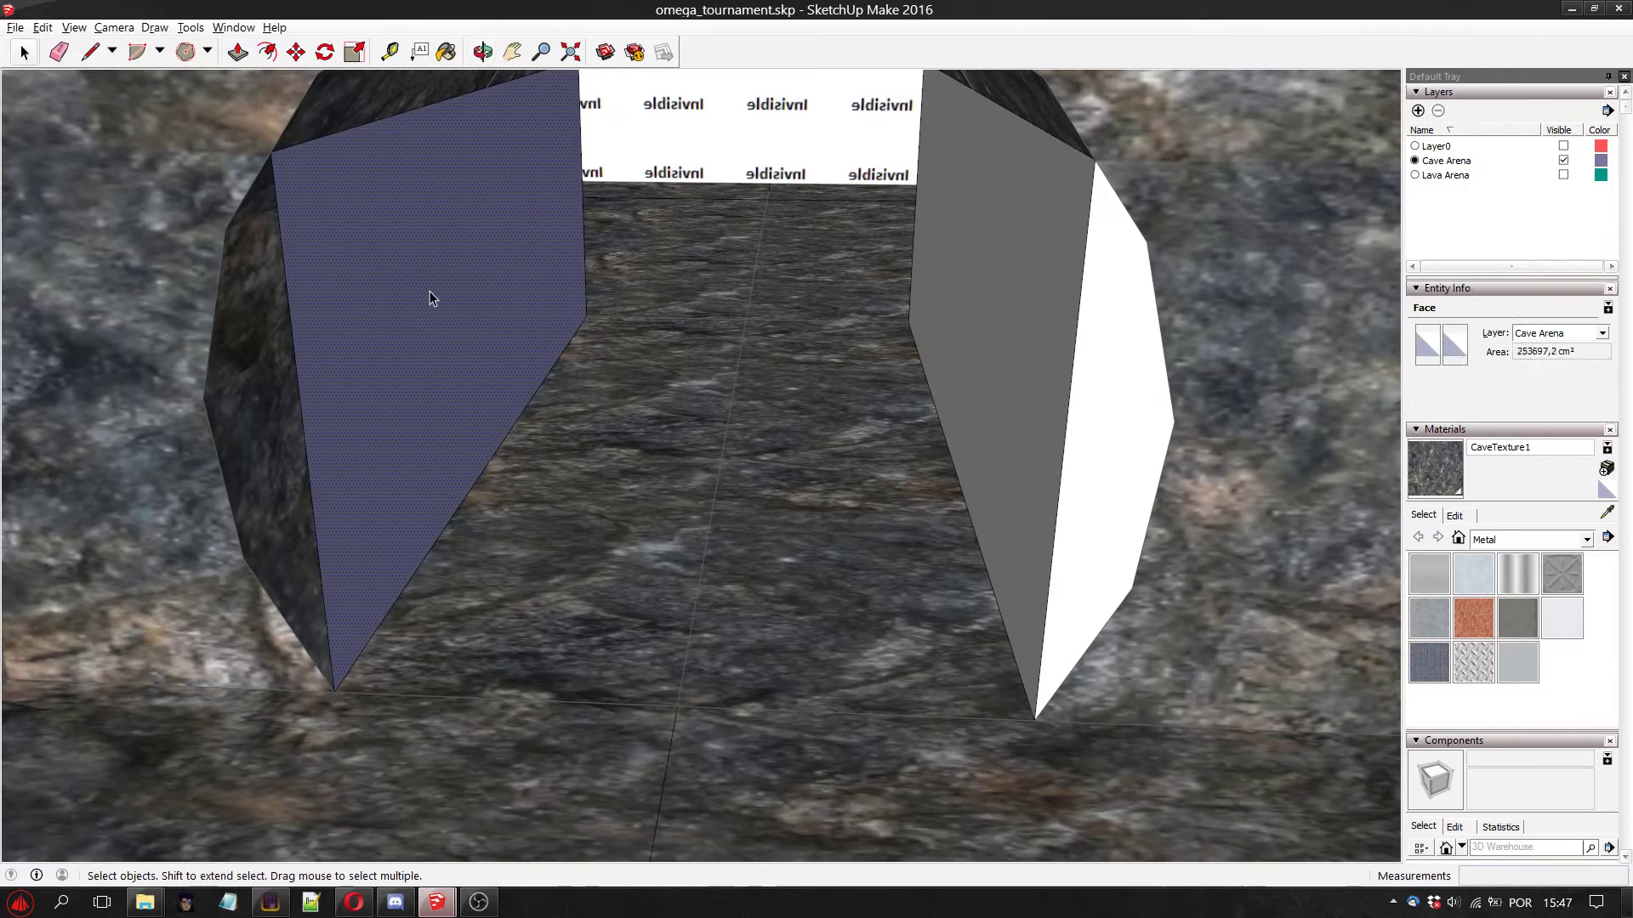
pyautogui.hotkey('shift', 'r')
pyautogui.hotkey('ctrl', 't')
pyautogui.click(580, 184)
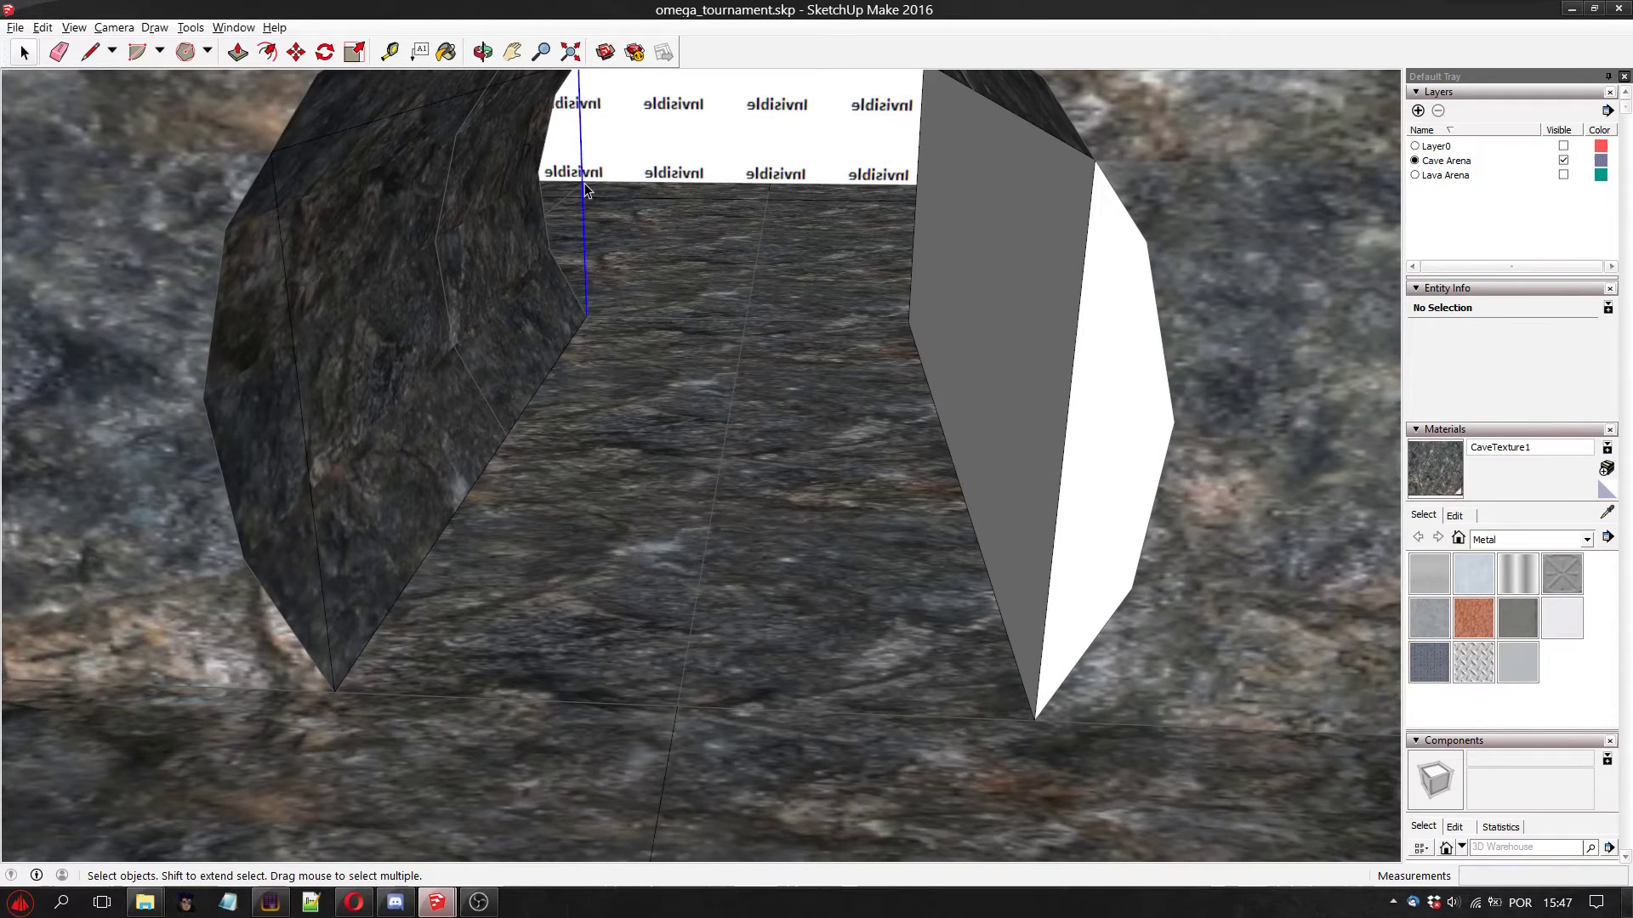
pyautogui.press('Delete')
pyautogui.click(313, 477)
pyautogui.click(308, 472)
pyautogui.press('Delete')
# Draw a vertical edge about 362.5 cm high from the opening's lower corner on the open side and delete the central face
pyautogui.click(92, 54)
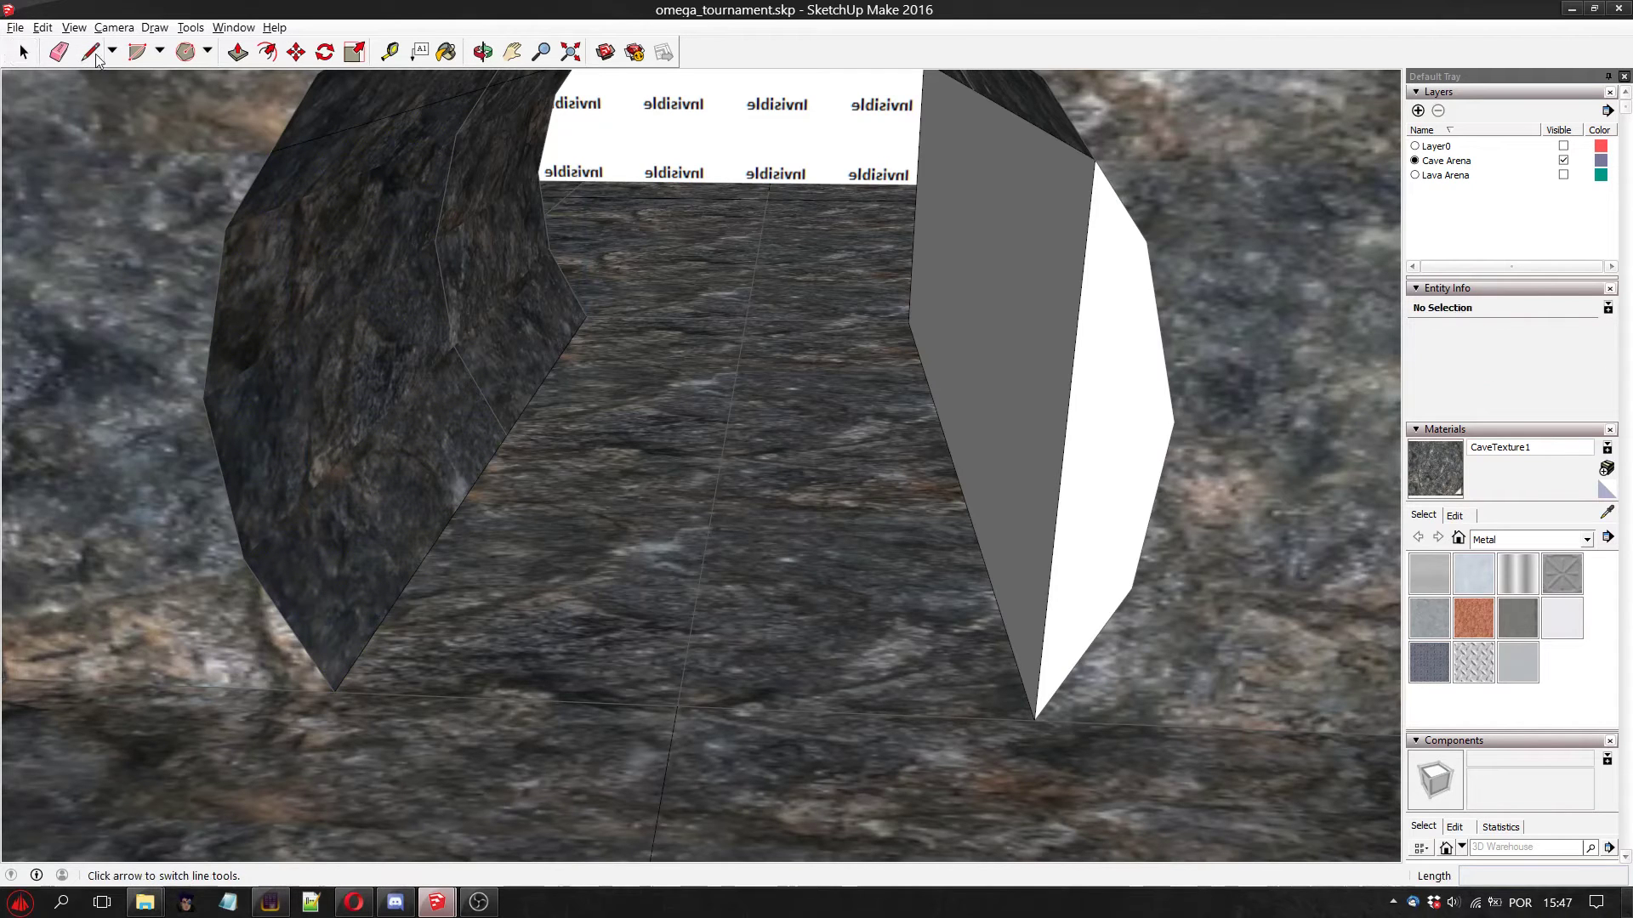
pyautogui.click(334, 691)
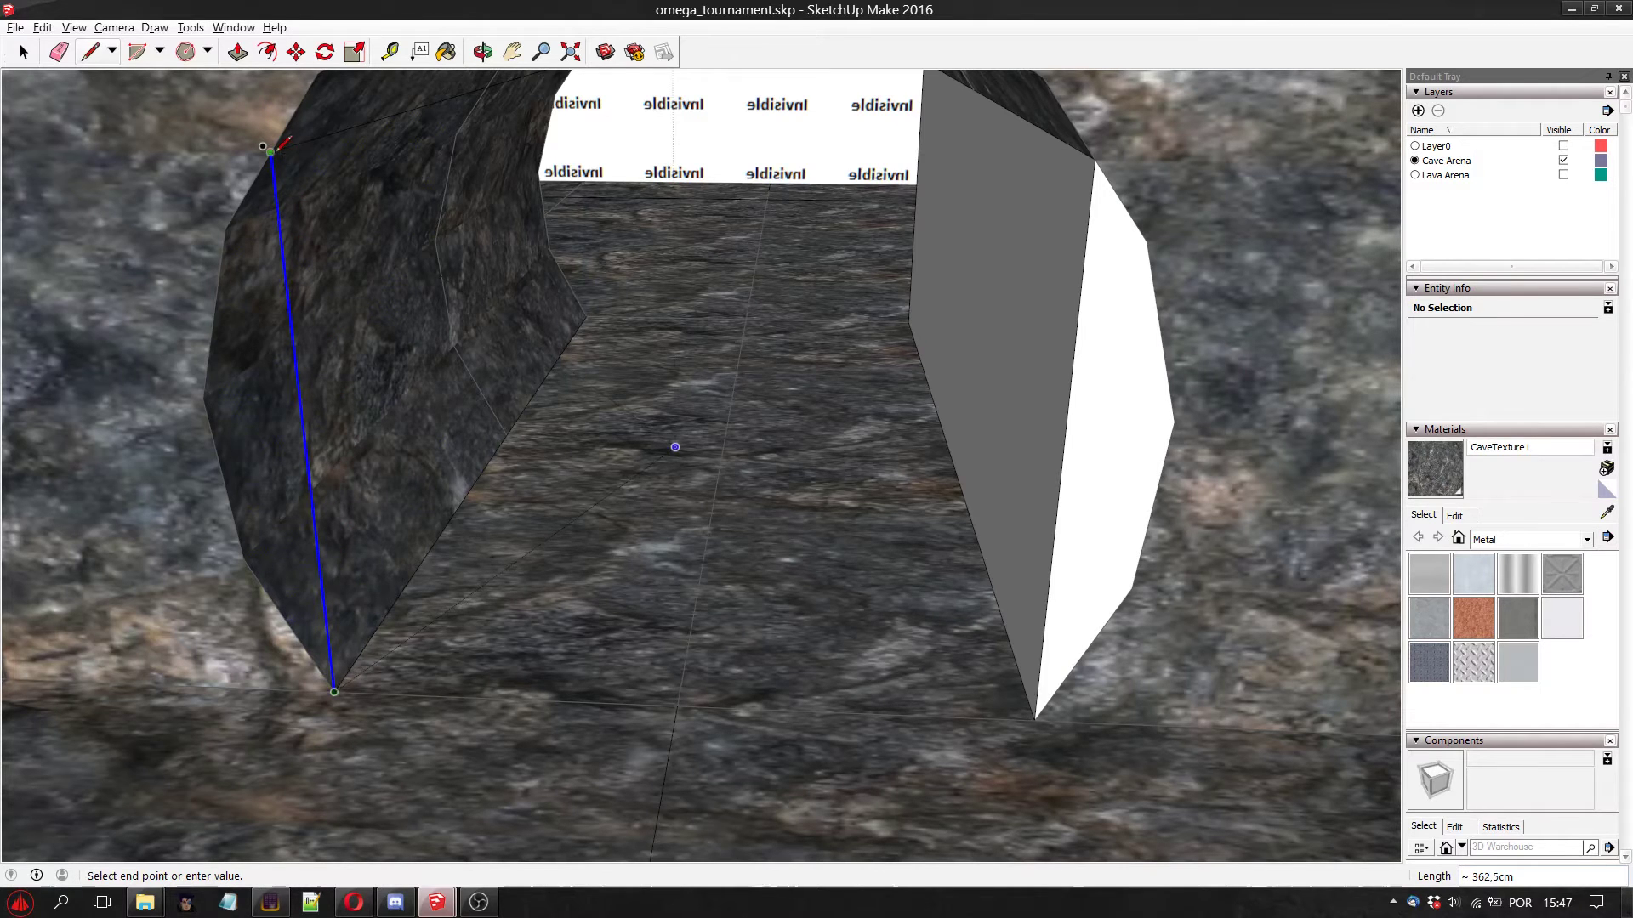
pyautogui.click(270, 151)
pyautogui.click(24, 52)
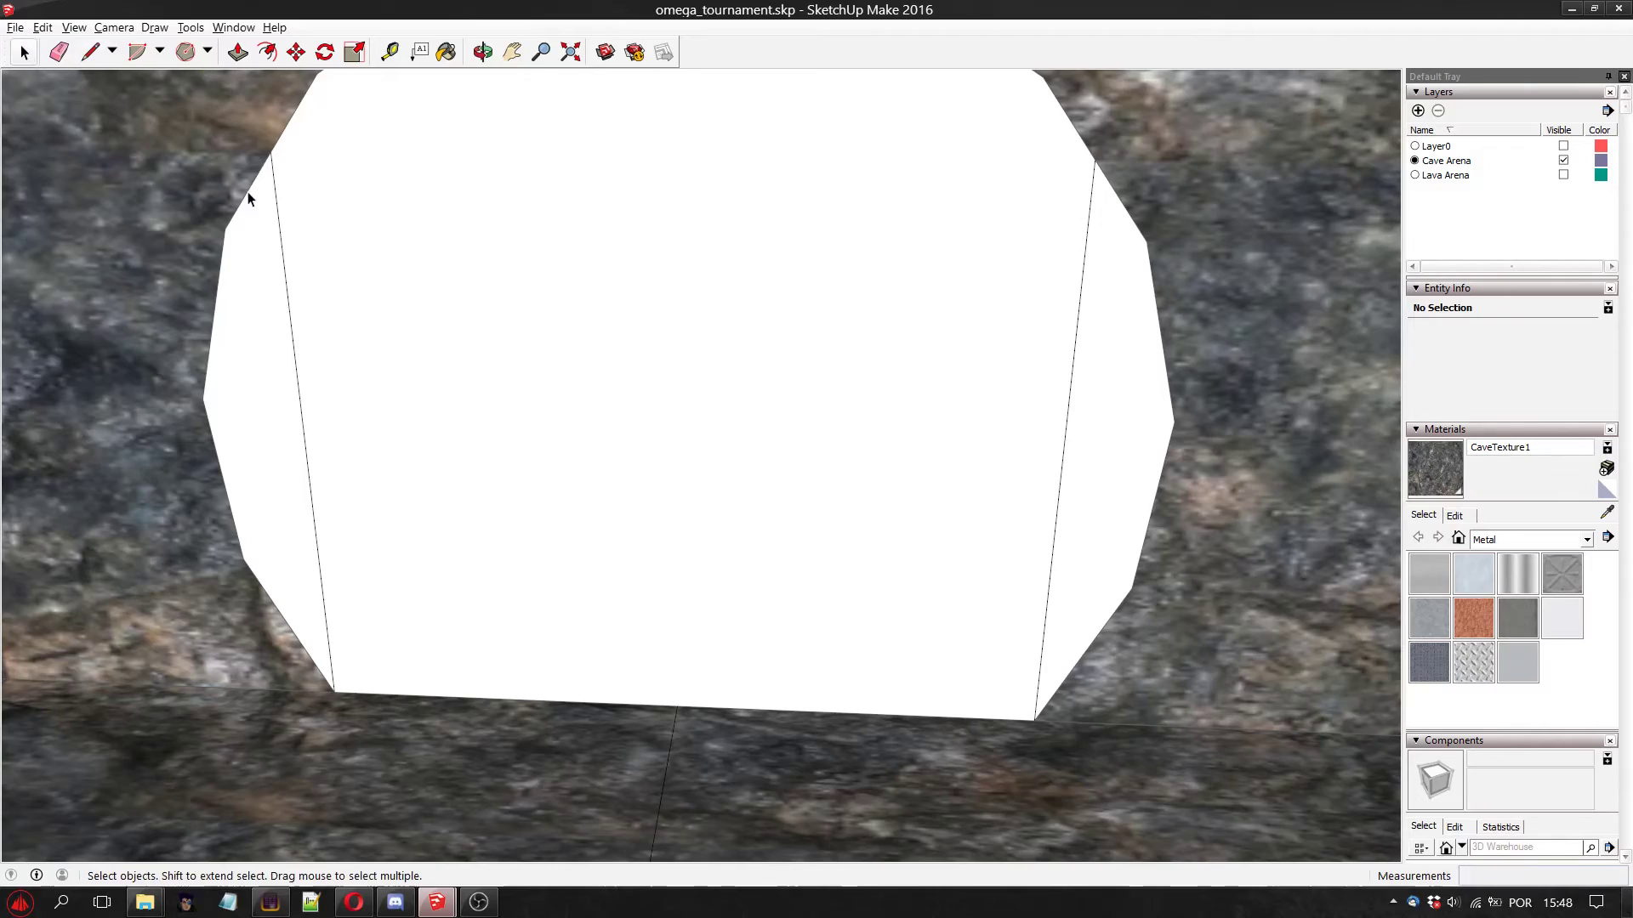
pyautogui.click(621, 339)
pyautogui.press('Delete')
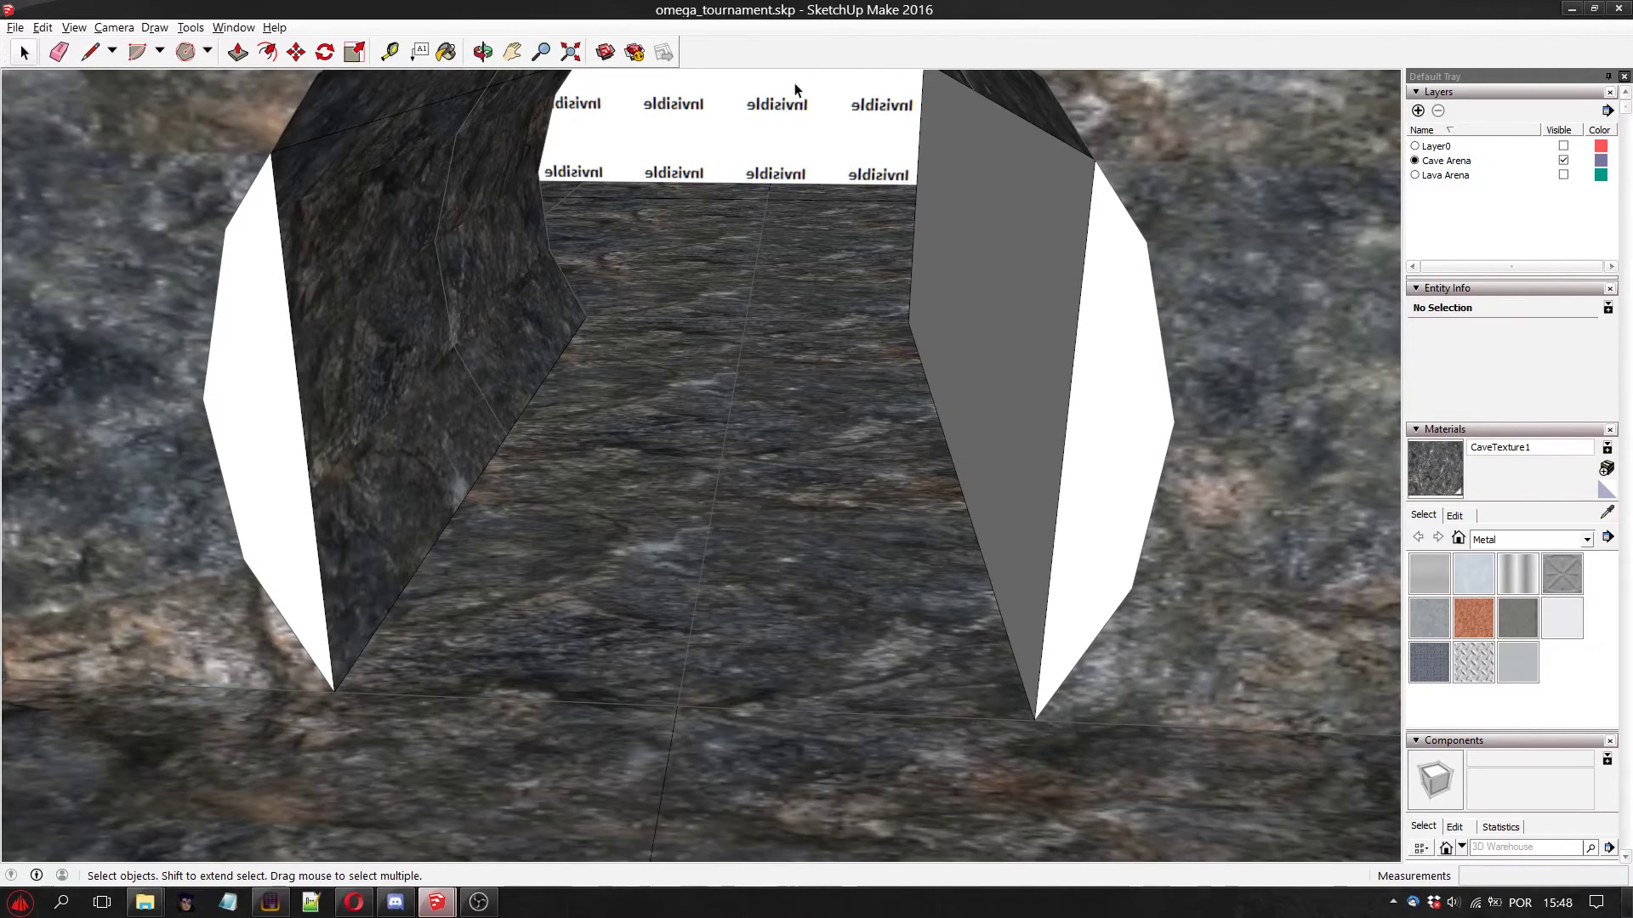
# Extrude the new side segment through the tunnel until it is flush with the opposite end
pyautogui.click(483, 52)
pyautogui.moveTo(527, 255)
pyautogui.mouseDown()
pyautogui.moveTo(596, 358)
pyautogui.moveTo(505, 233)
pyautogui.mouseUp()
pyautogui.moveTo(808, 320); pyautogui.dragTo(830, 328)
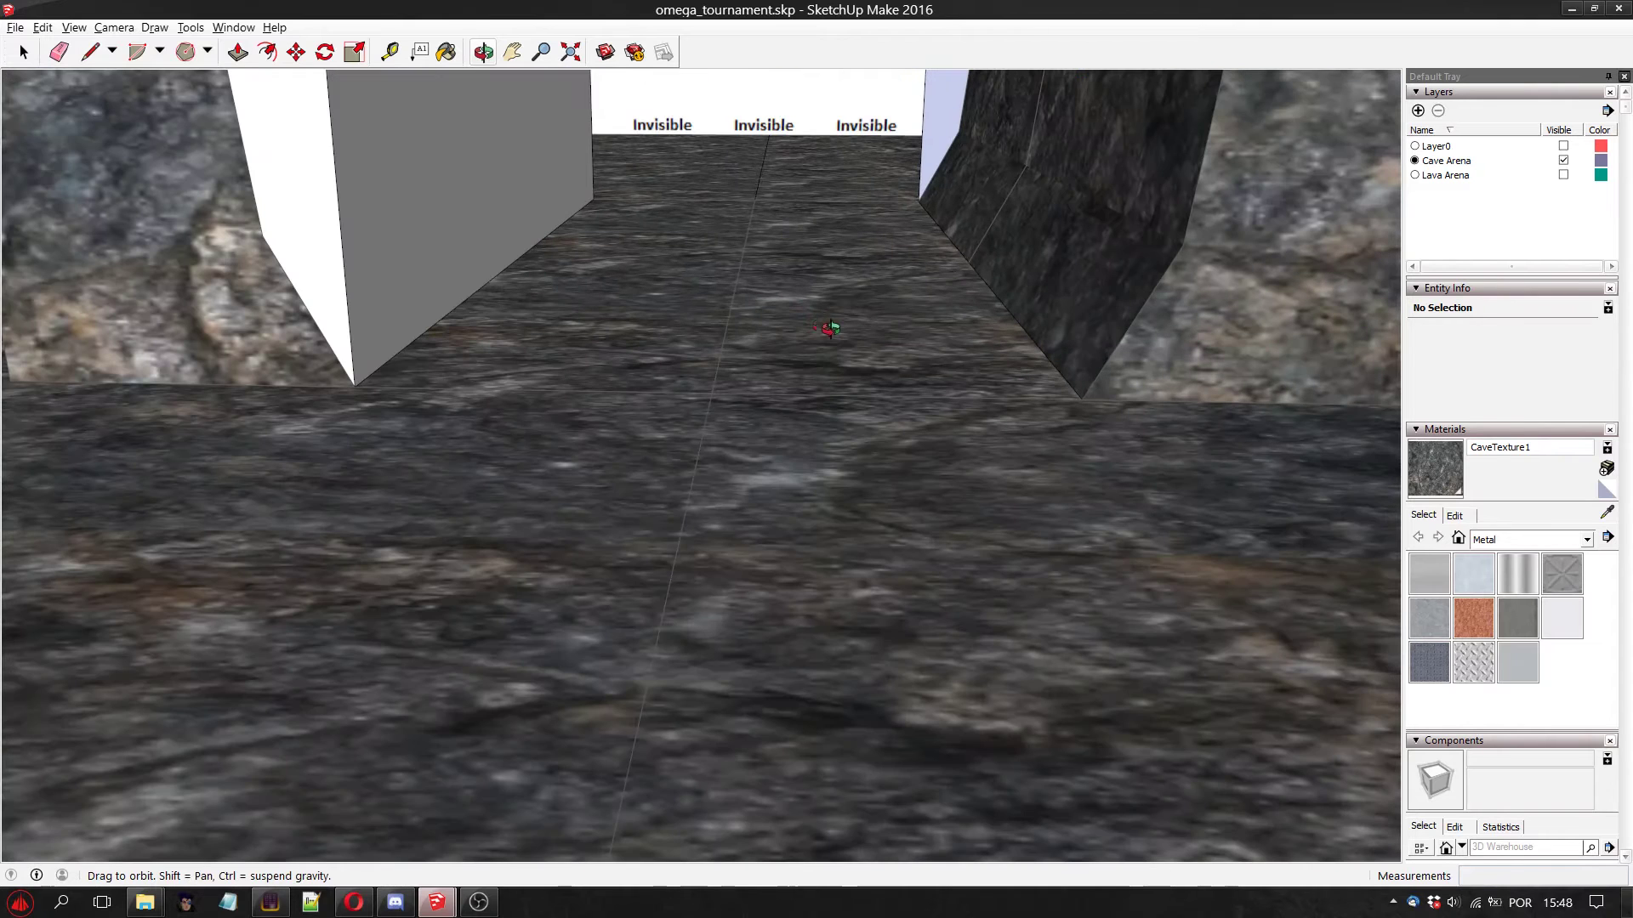
pyautogui.click(513, 52)
pyautogui.moveTo(710, 187); pyautogui.dragTo(724, 417)
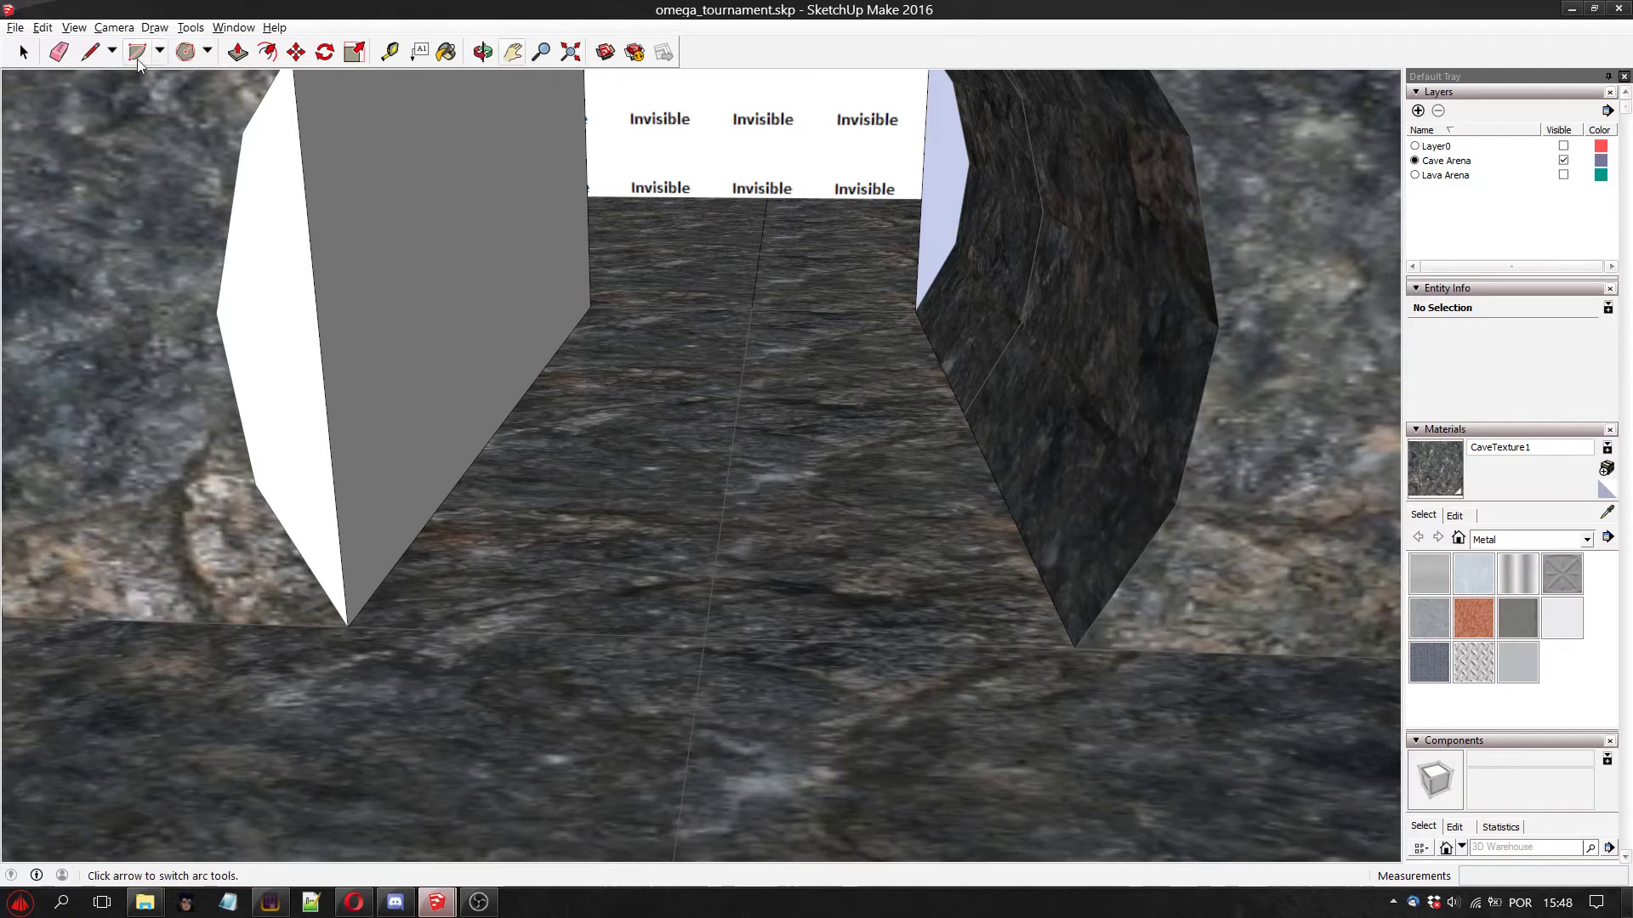
pyautogui.click(238, 51)
pyautogui.click(953, 238)
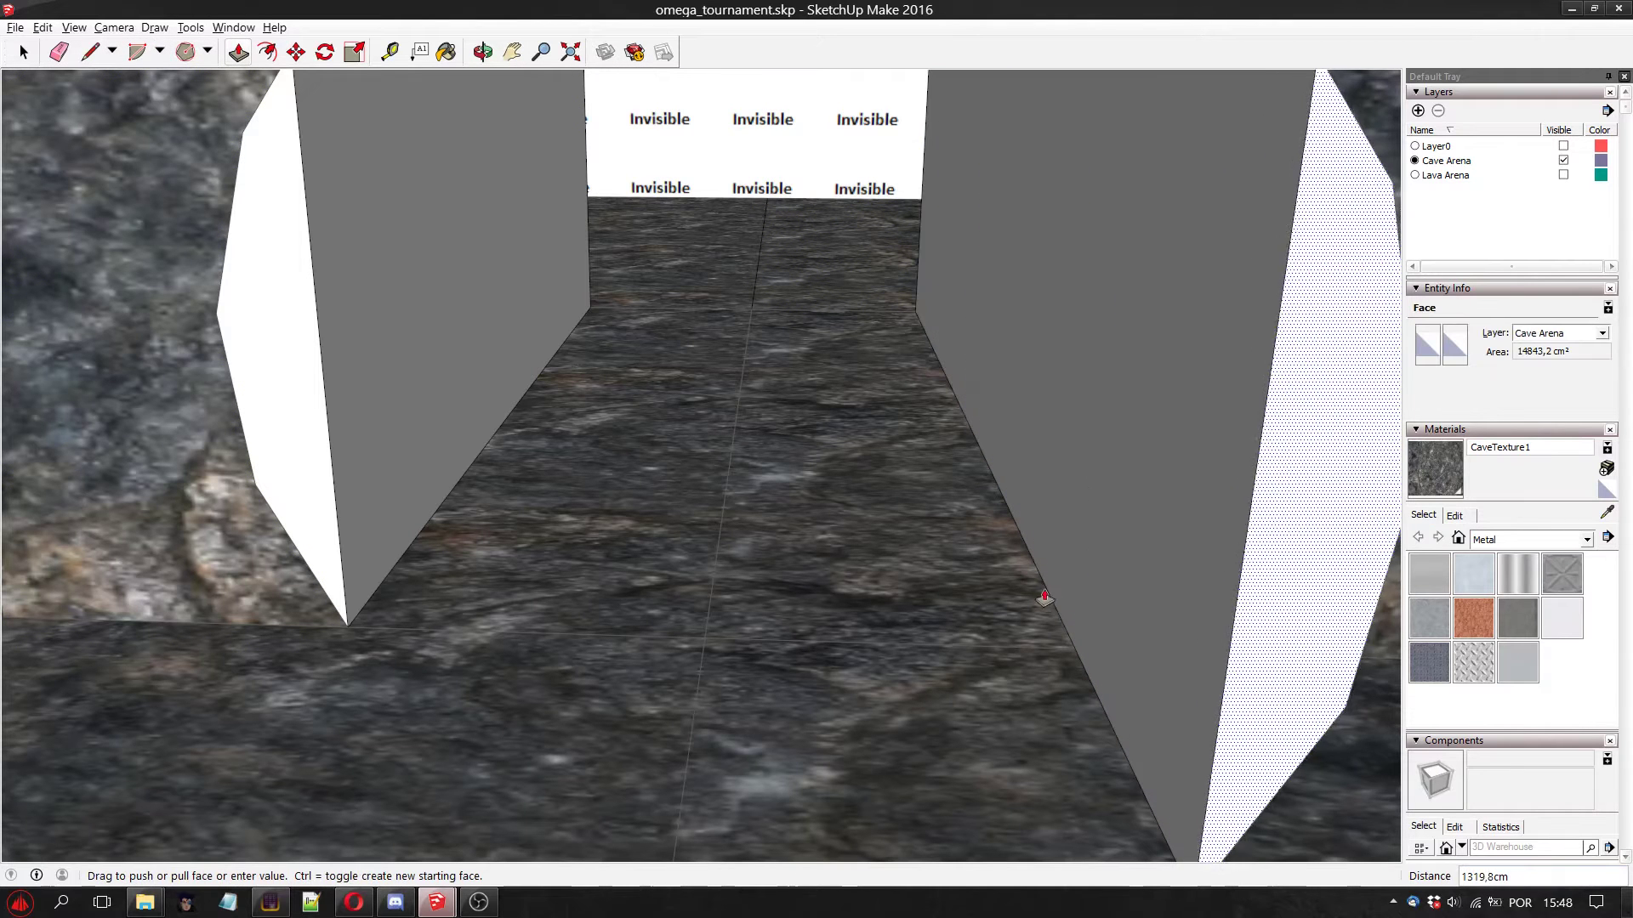
pyautogui.click(349, 628)
# Inspect the tunnel's two straight side walls and the neighbouring rooms to locate the next rounded tunnel without them
pyautogui.click(483, 52)
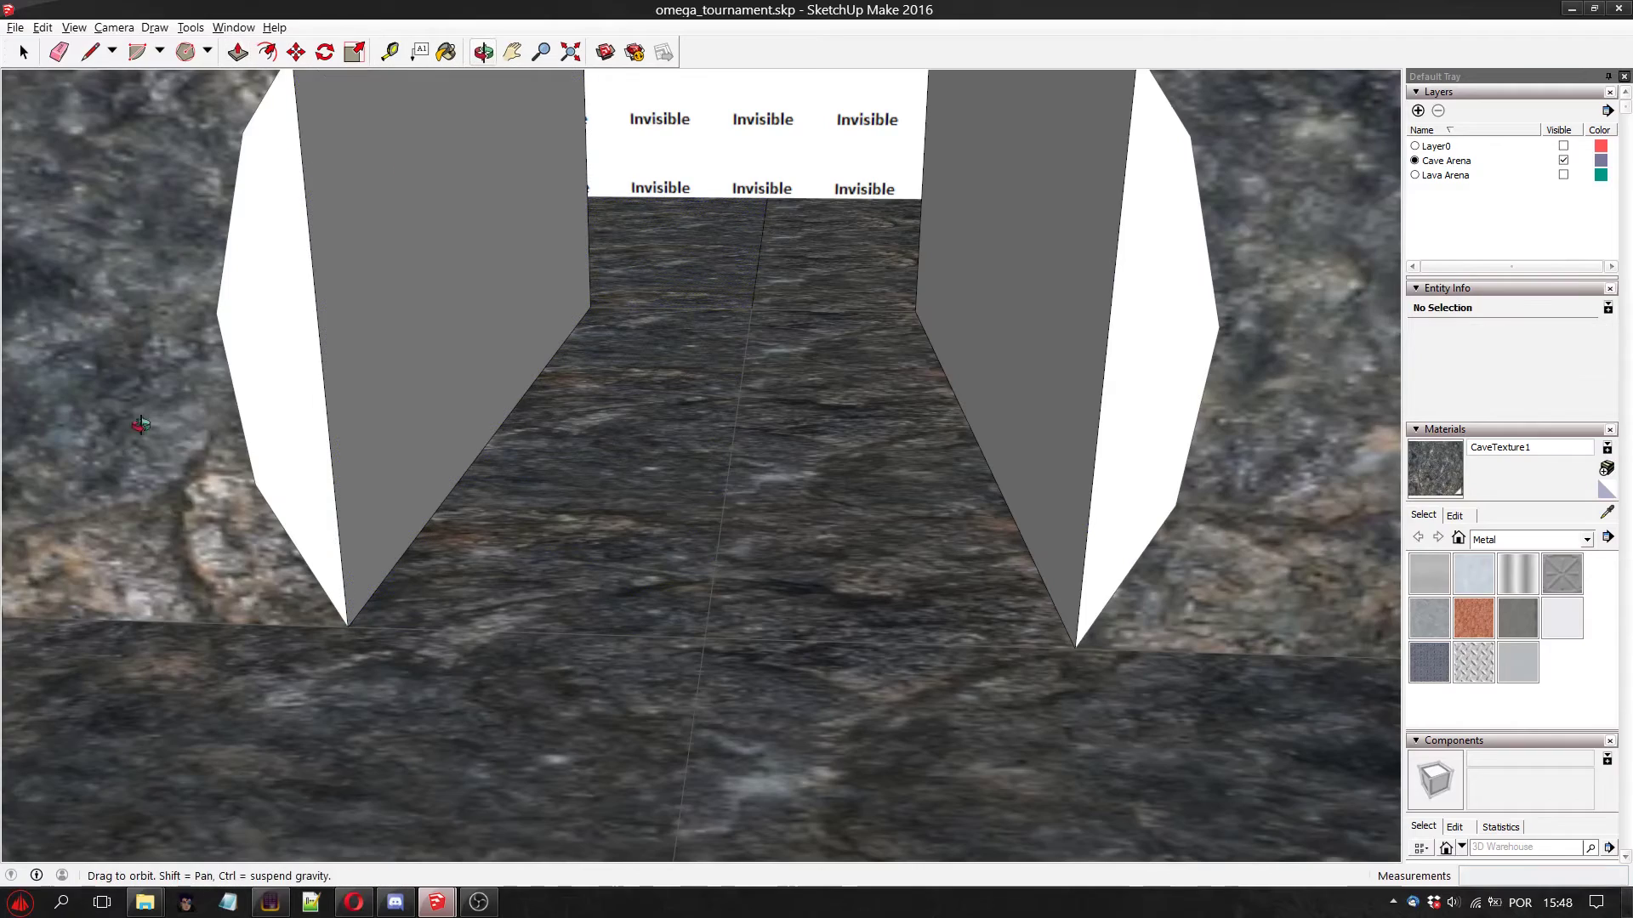
pyautogui.moveTo(141, 424); pyautogui.dragTo(314, 108)
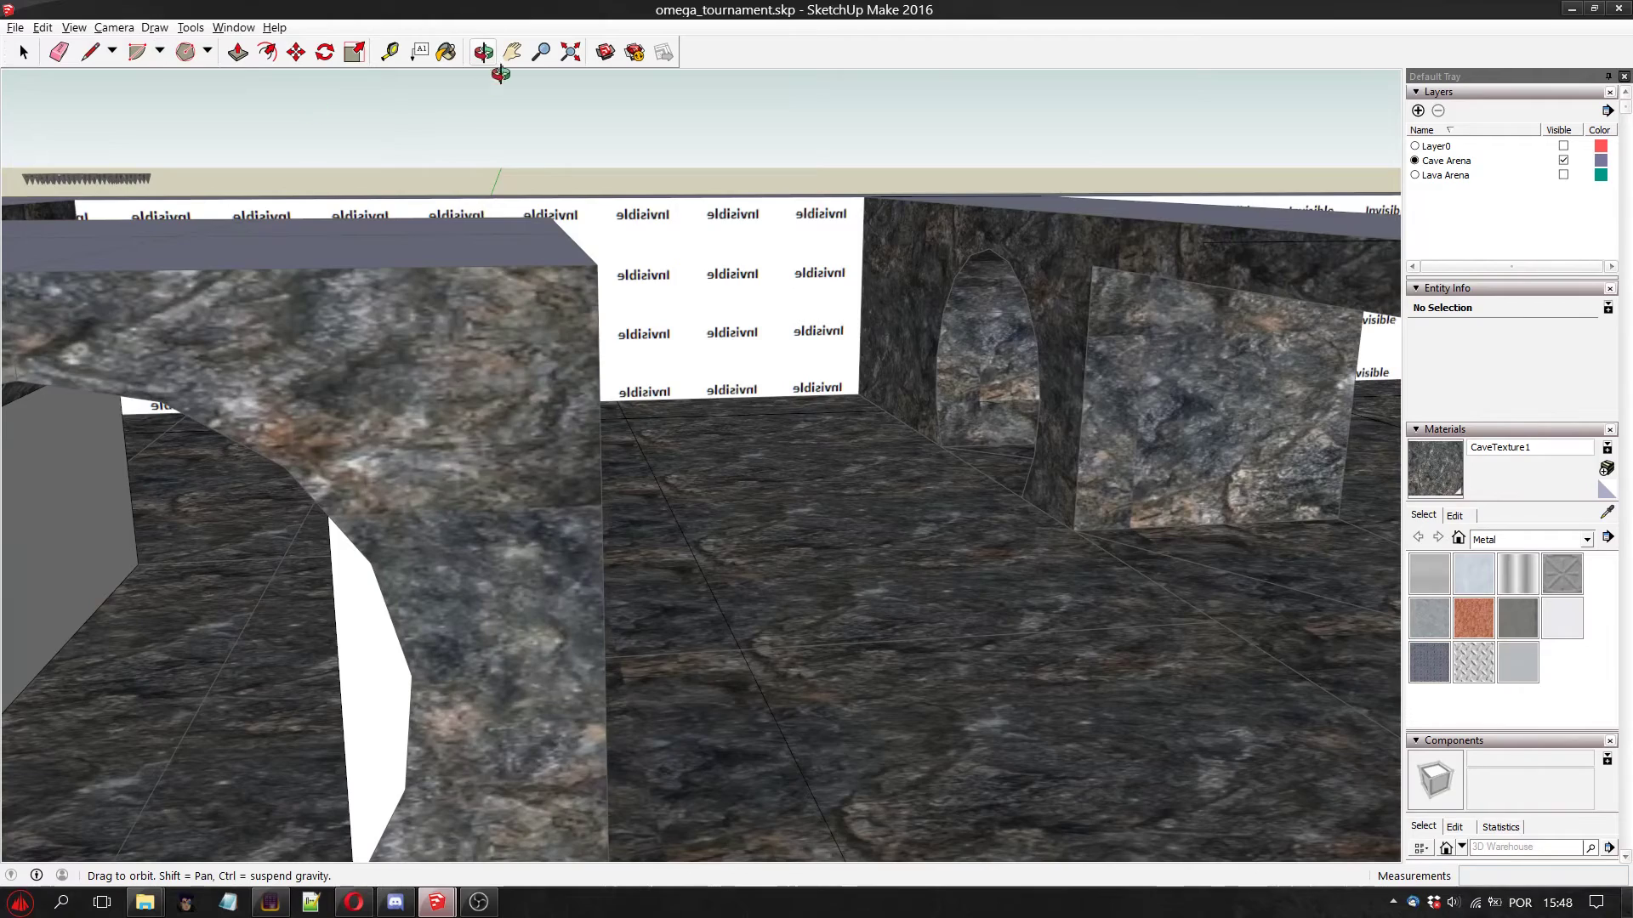
pyautogui.scroll(6, 459, 162)
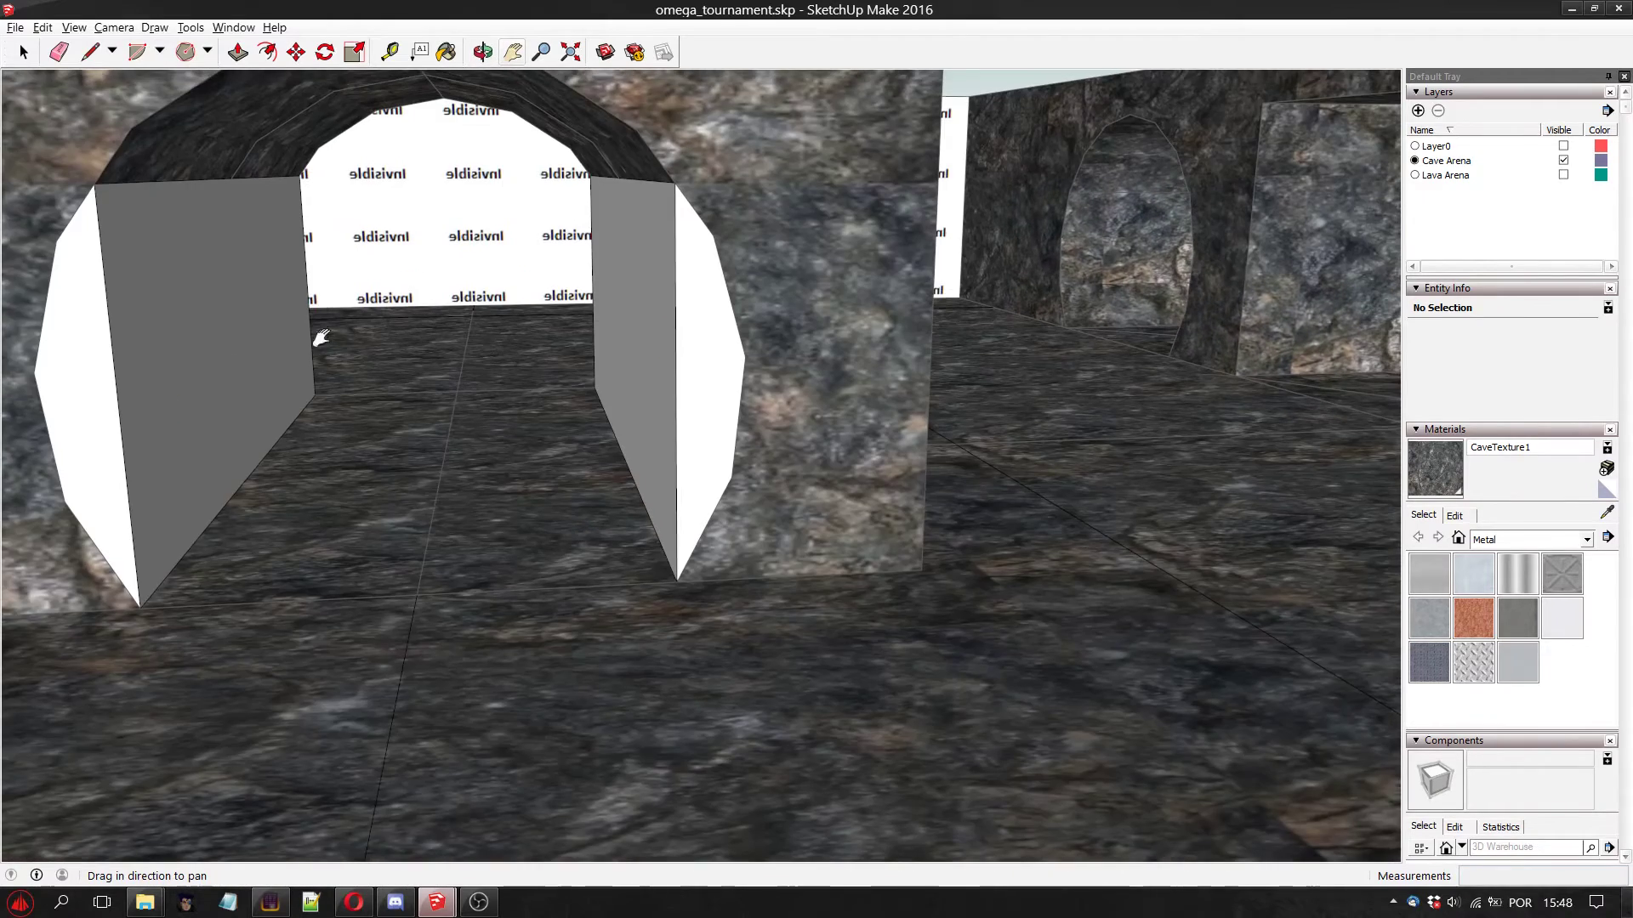
pyautogui.moveTo(317, 335); pyautogui.dragTo(350, 467)
pyautogui.scroll(-2, 349, 467)
pyautogui.click(483, 52)
pyautogui.moveTo(366, 255); pyautogui.dragTo(6, 364)
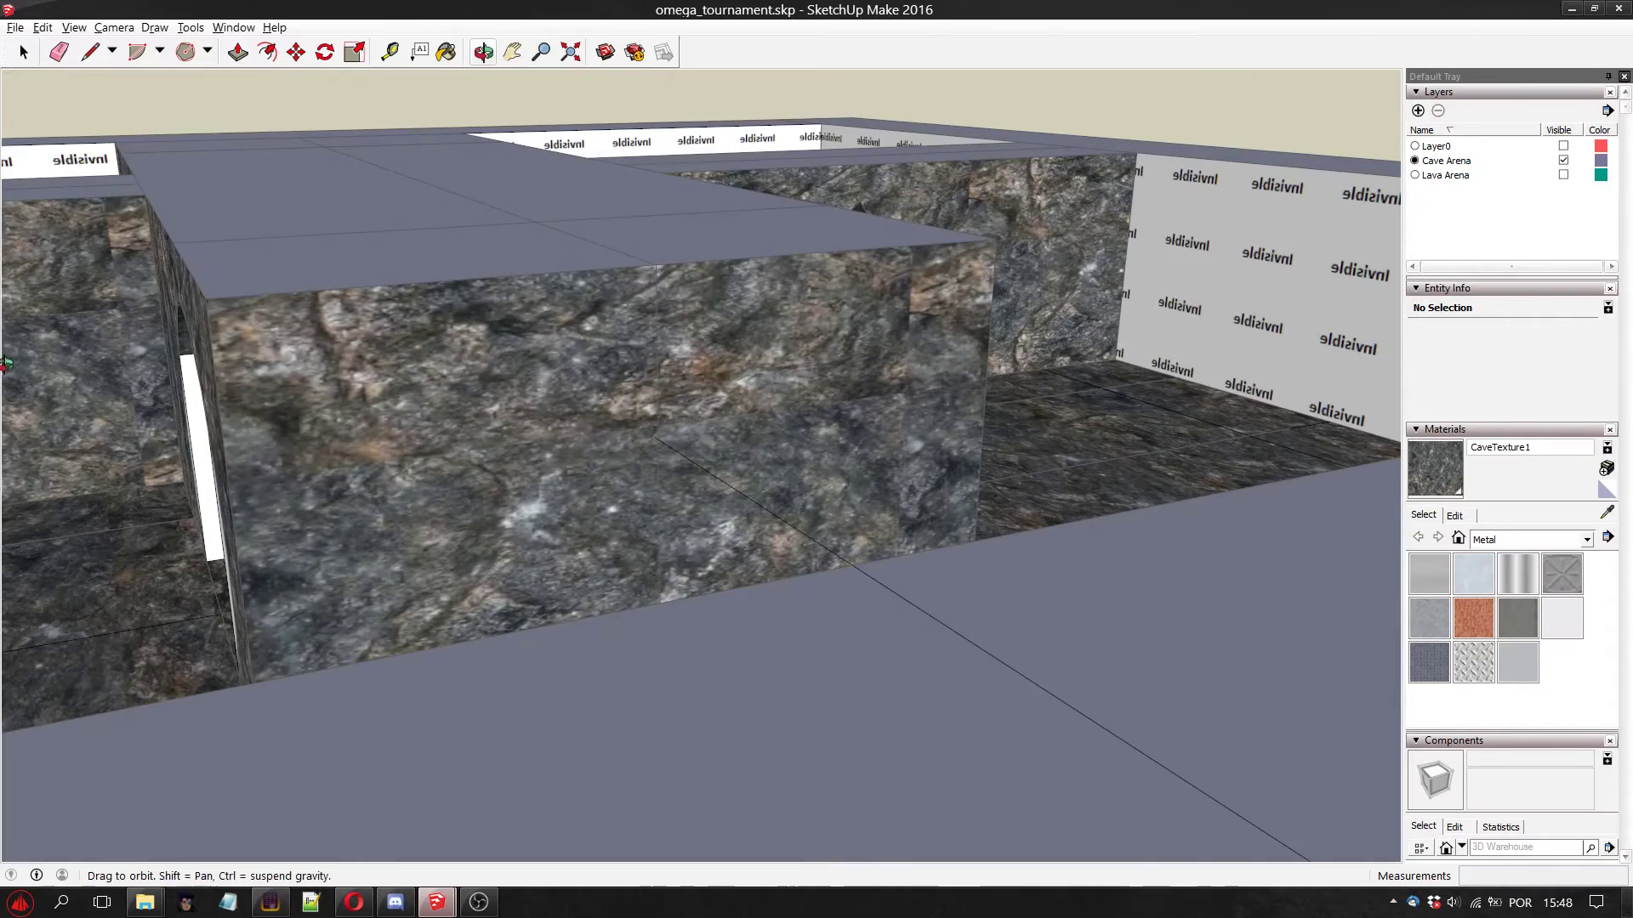
pyautogui.click(512, 52)
pyautogui.moveTo(425, 382); pyautogui.dragTo(693, 613)
pyautogui.moveTo(515, 546); pyautogui.dragTo(892, 910)
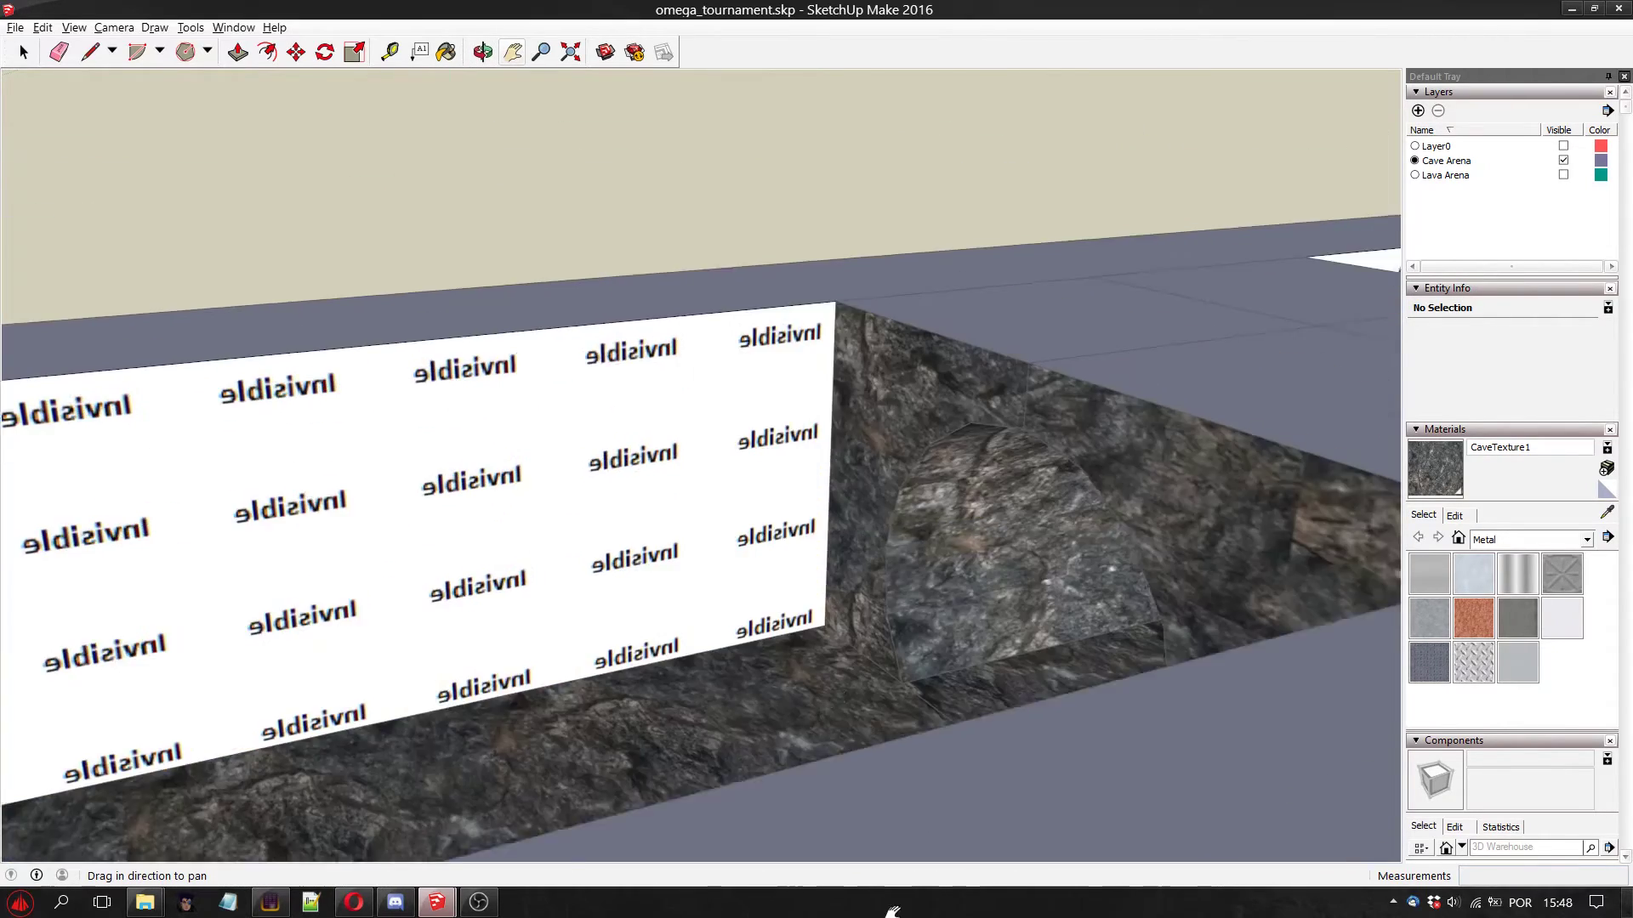
# Outline the side segments of the rounded tunnel beside the invisible boundary wall and extrude both about 1072.6 cm to its other end
pyautogui.scroll(5, 879, 696)
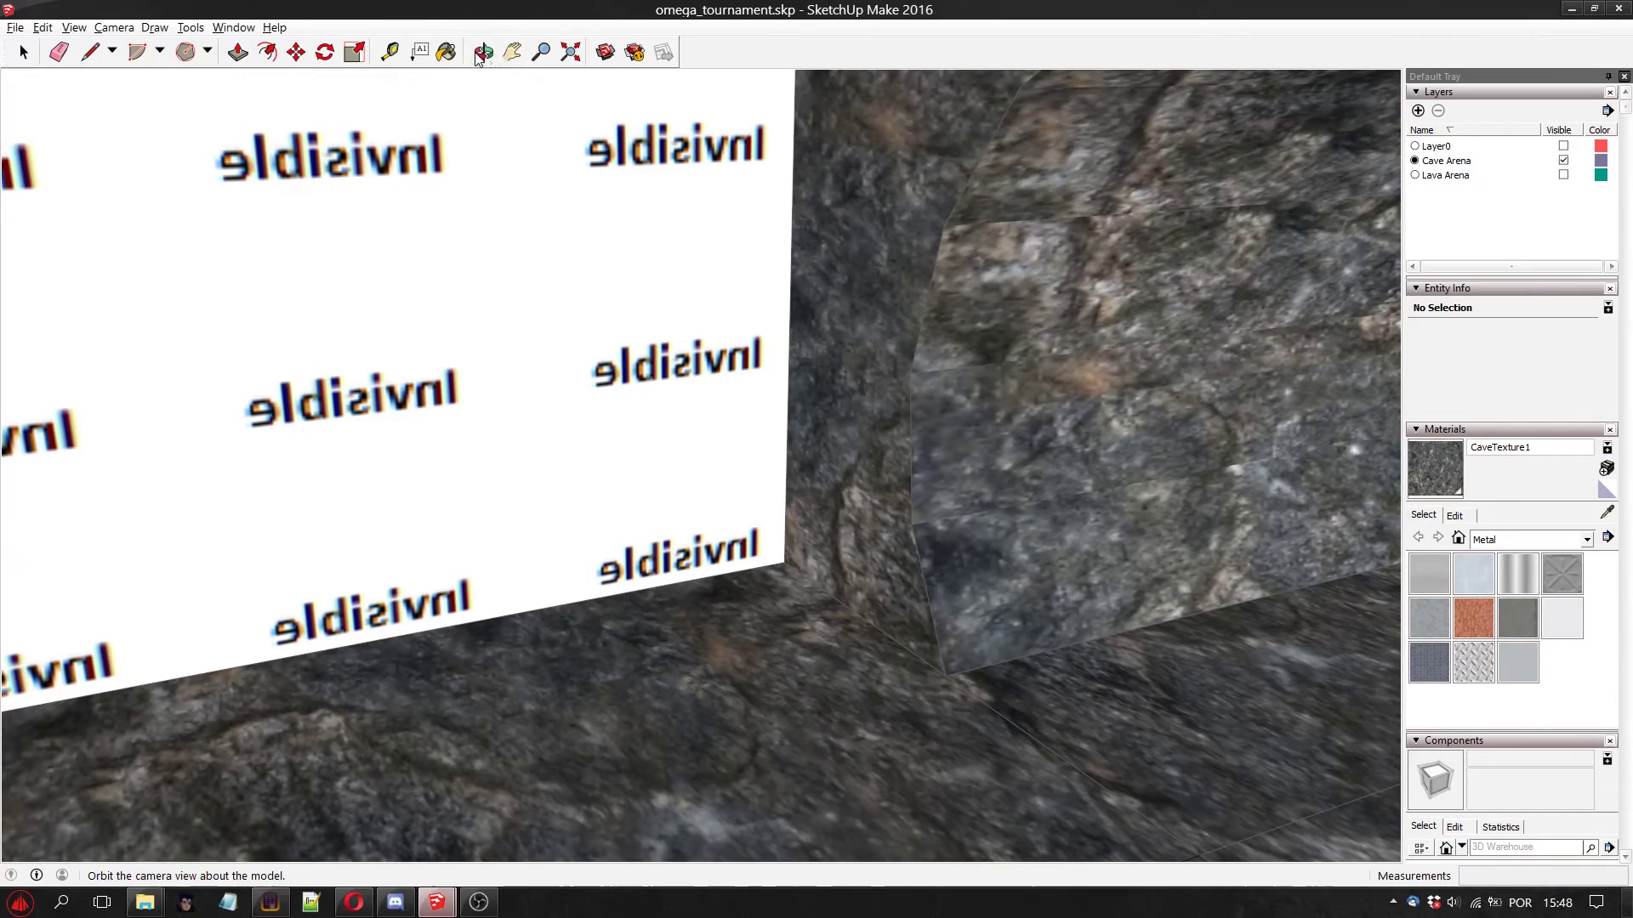
pyautogui.moveTo(978, 408); pyautogui.dragTo(888, 388)
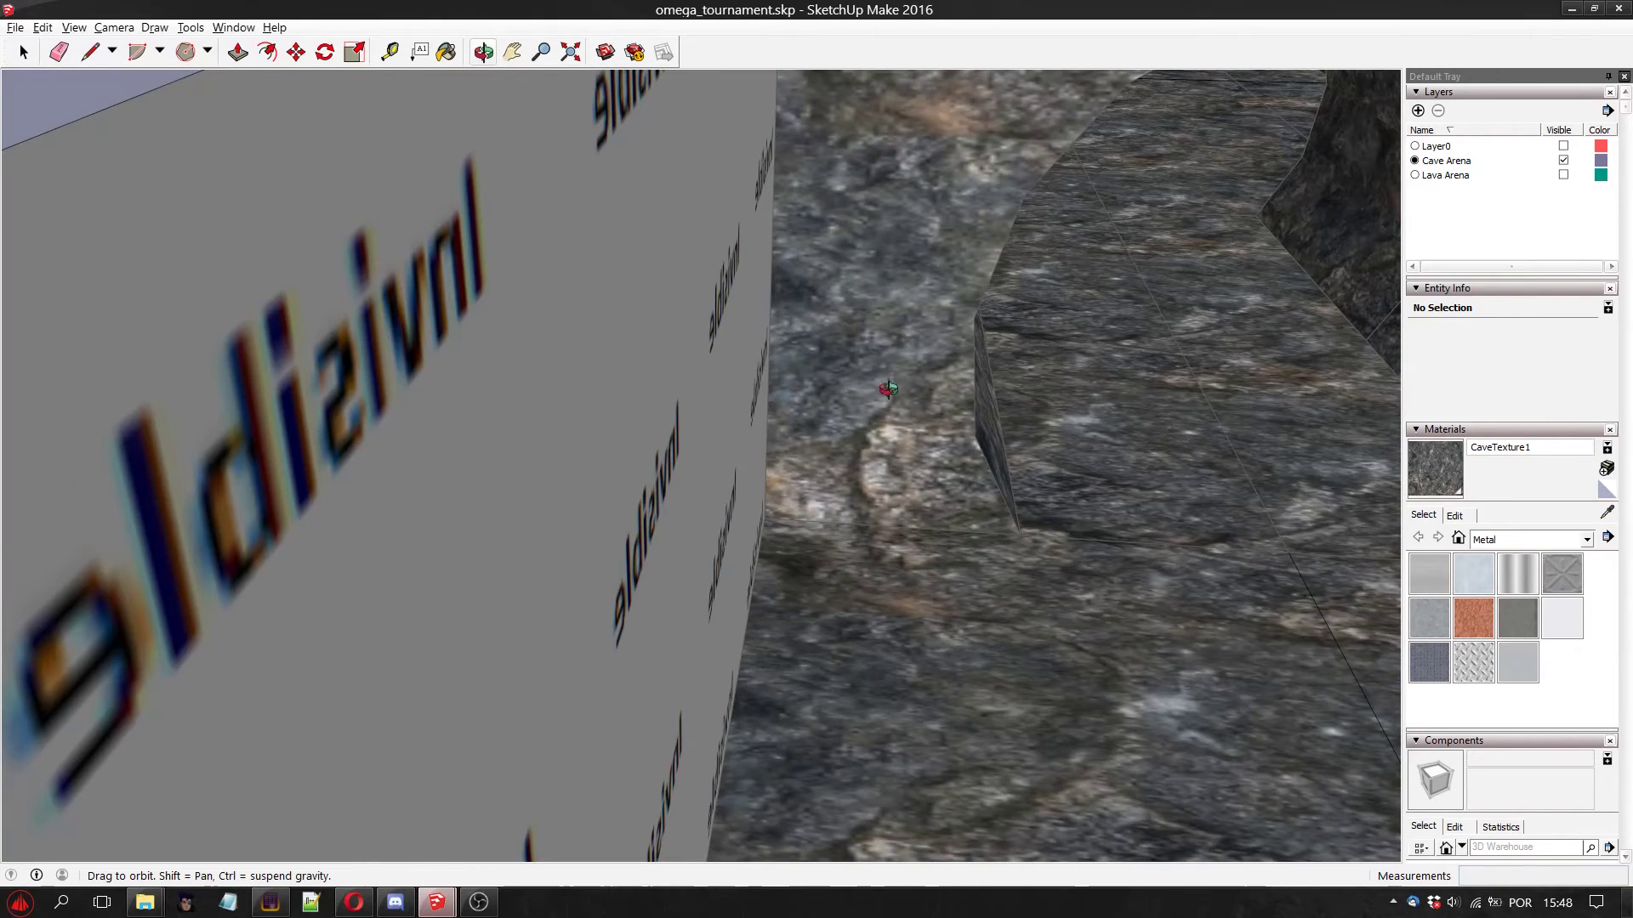
pyautogui.click(513, 52)
pyautogui.scroll(-5, 845, 309)
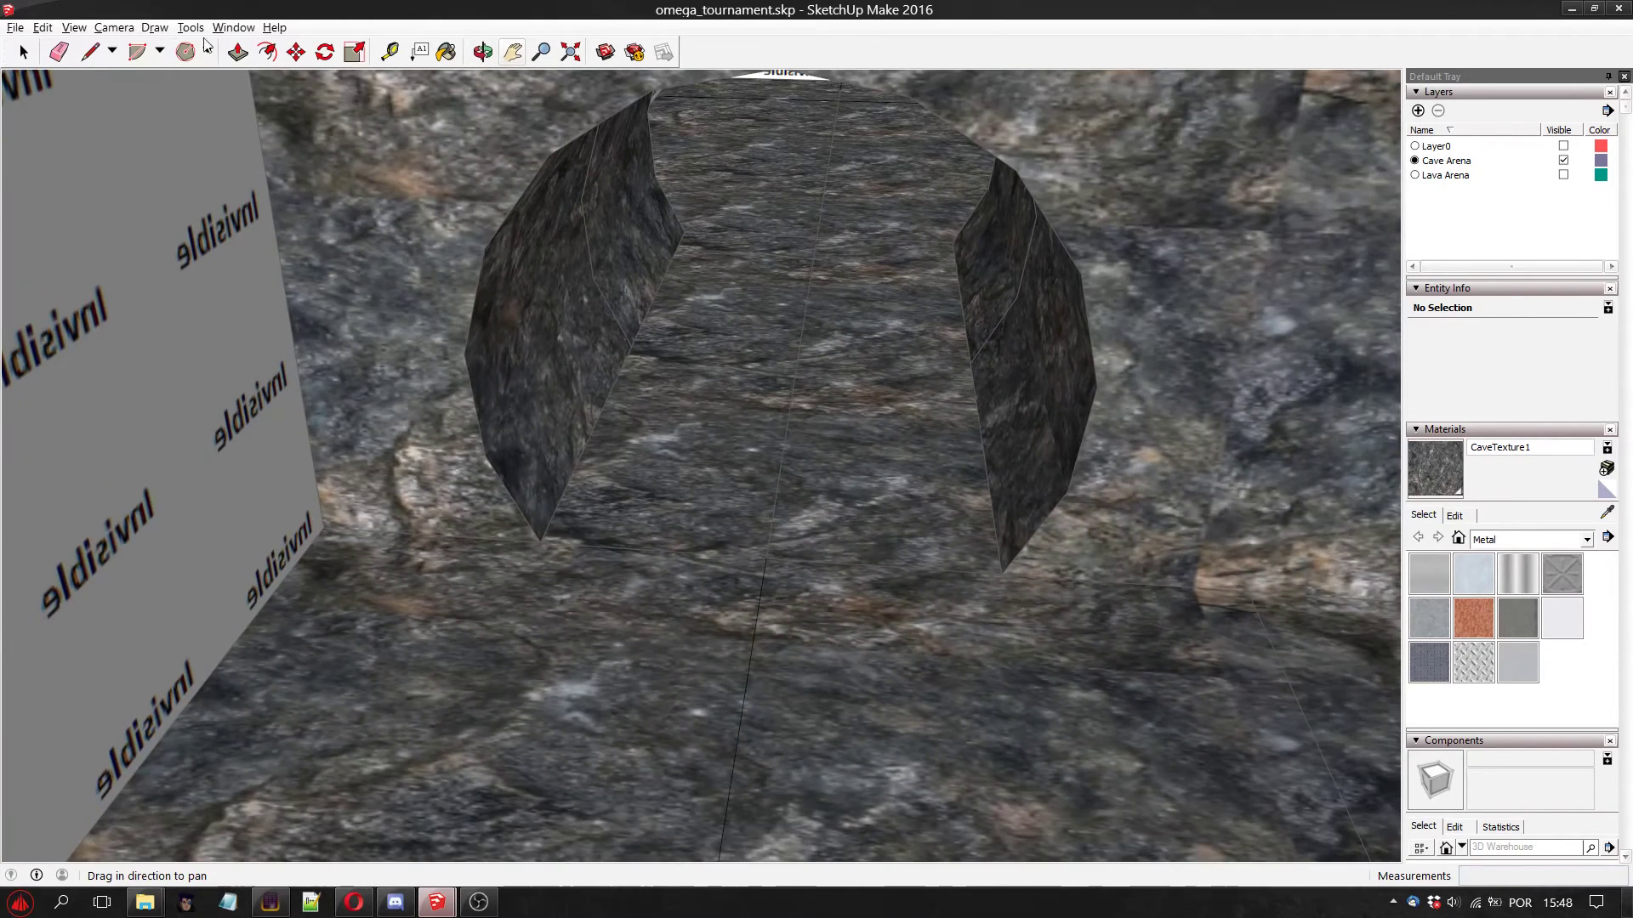
pyautogui.click(89, 52)
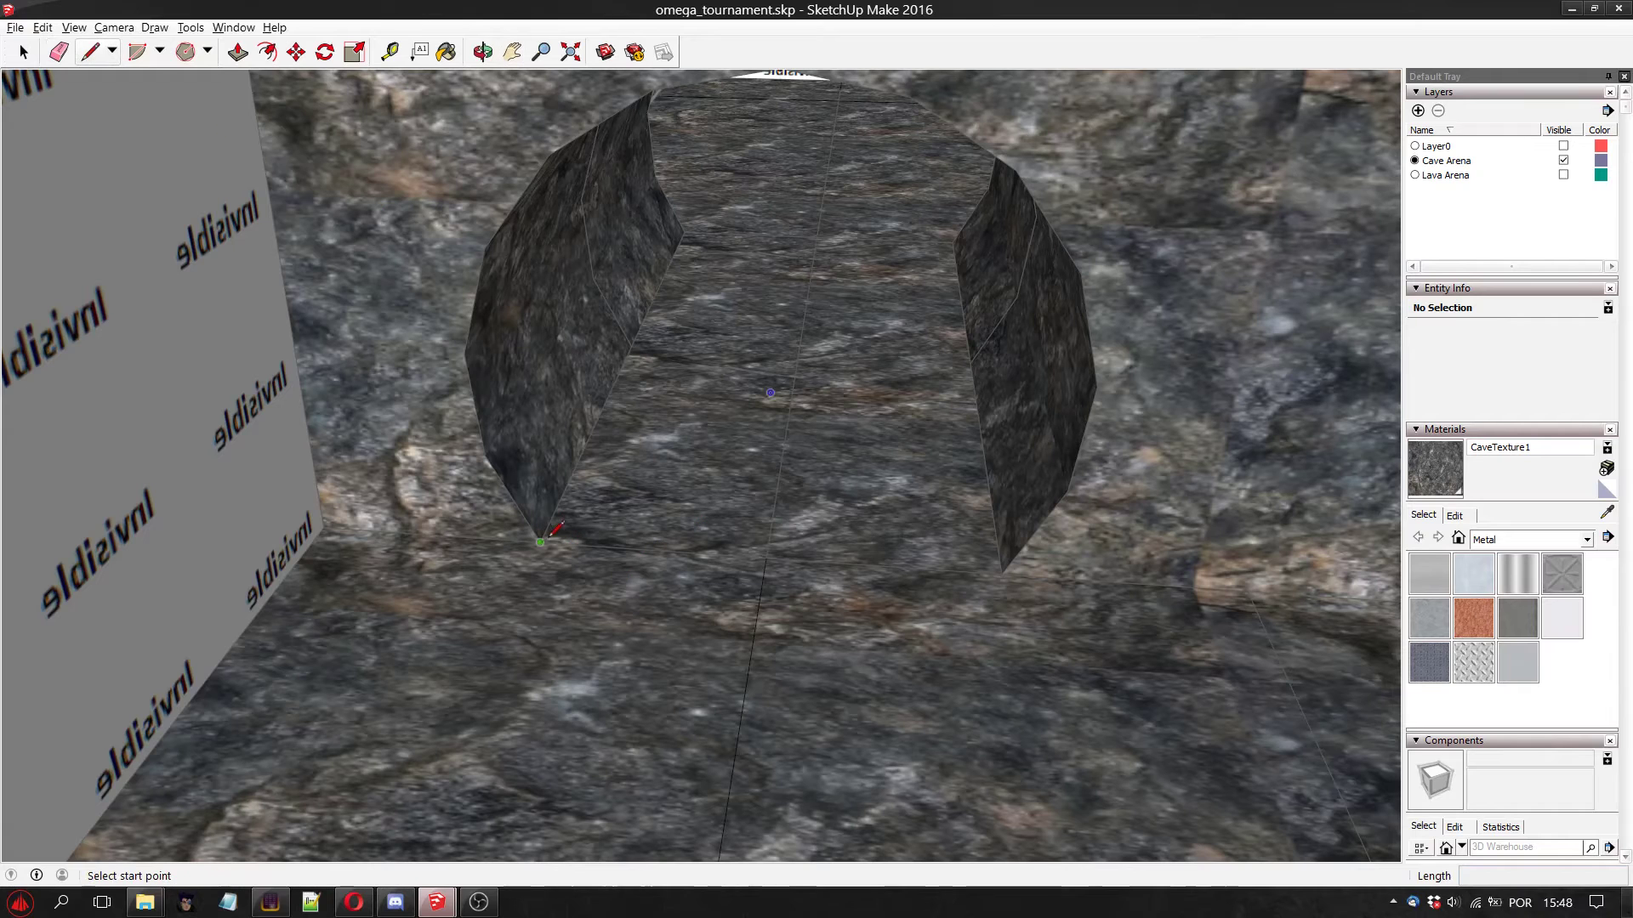
pyautogui.click(542, 540)
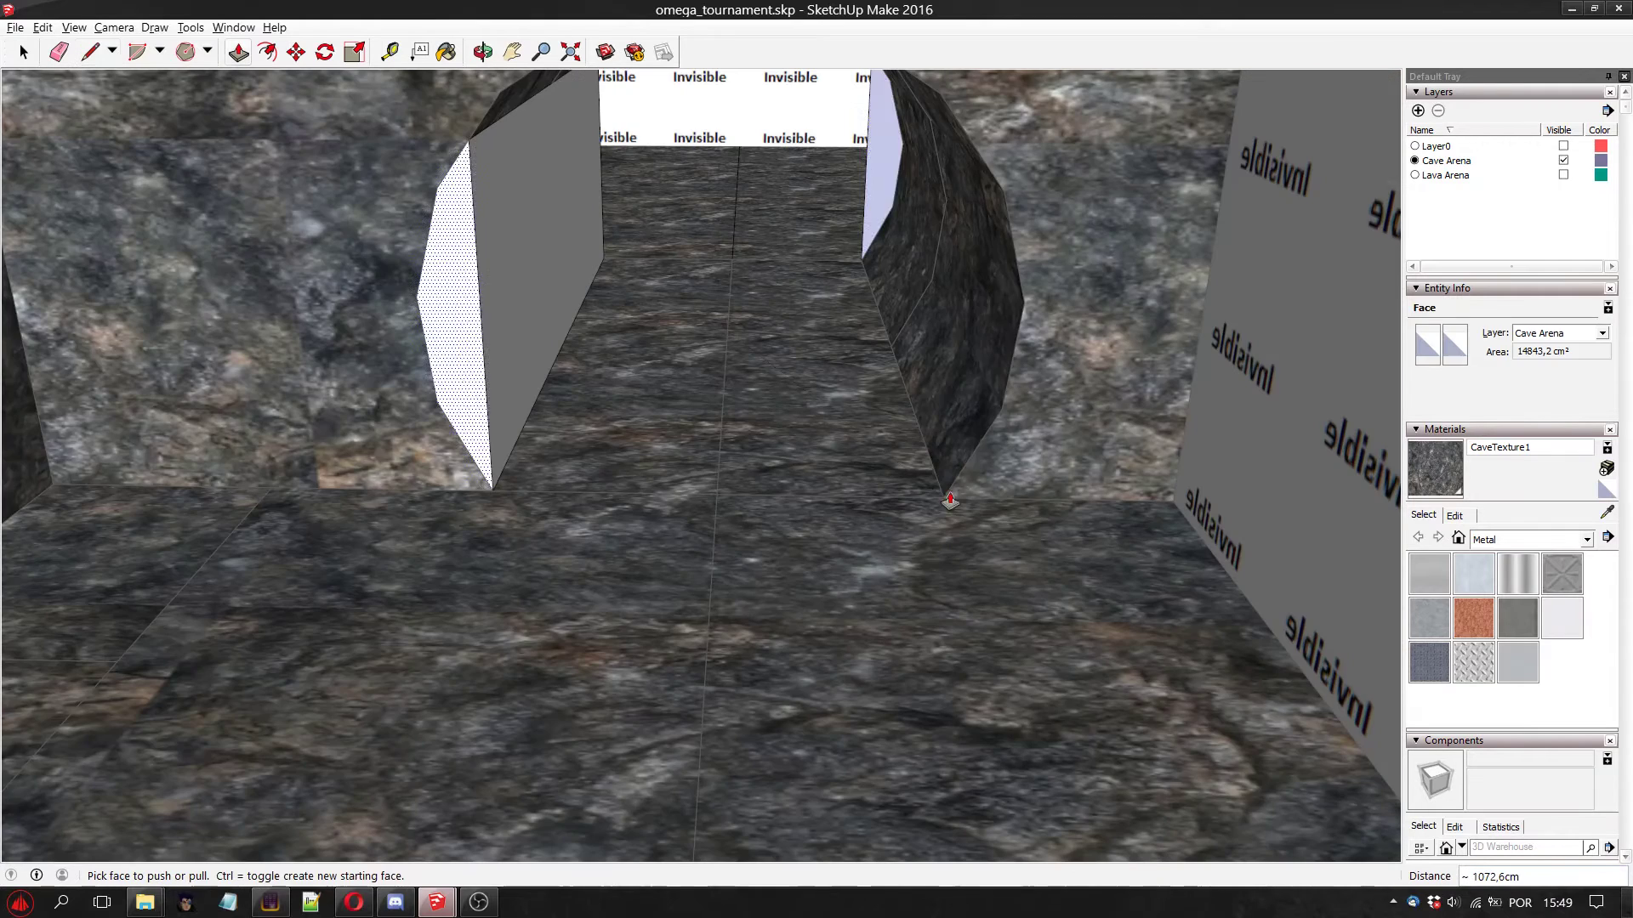
pyautogui.click(884, 192)
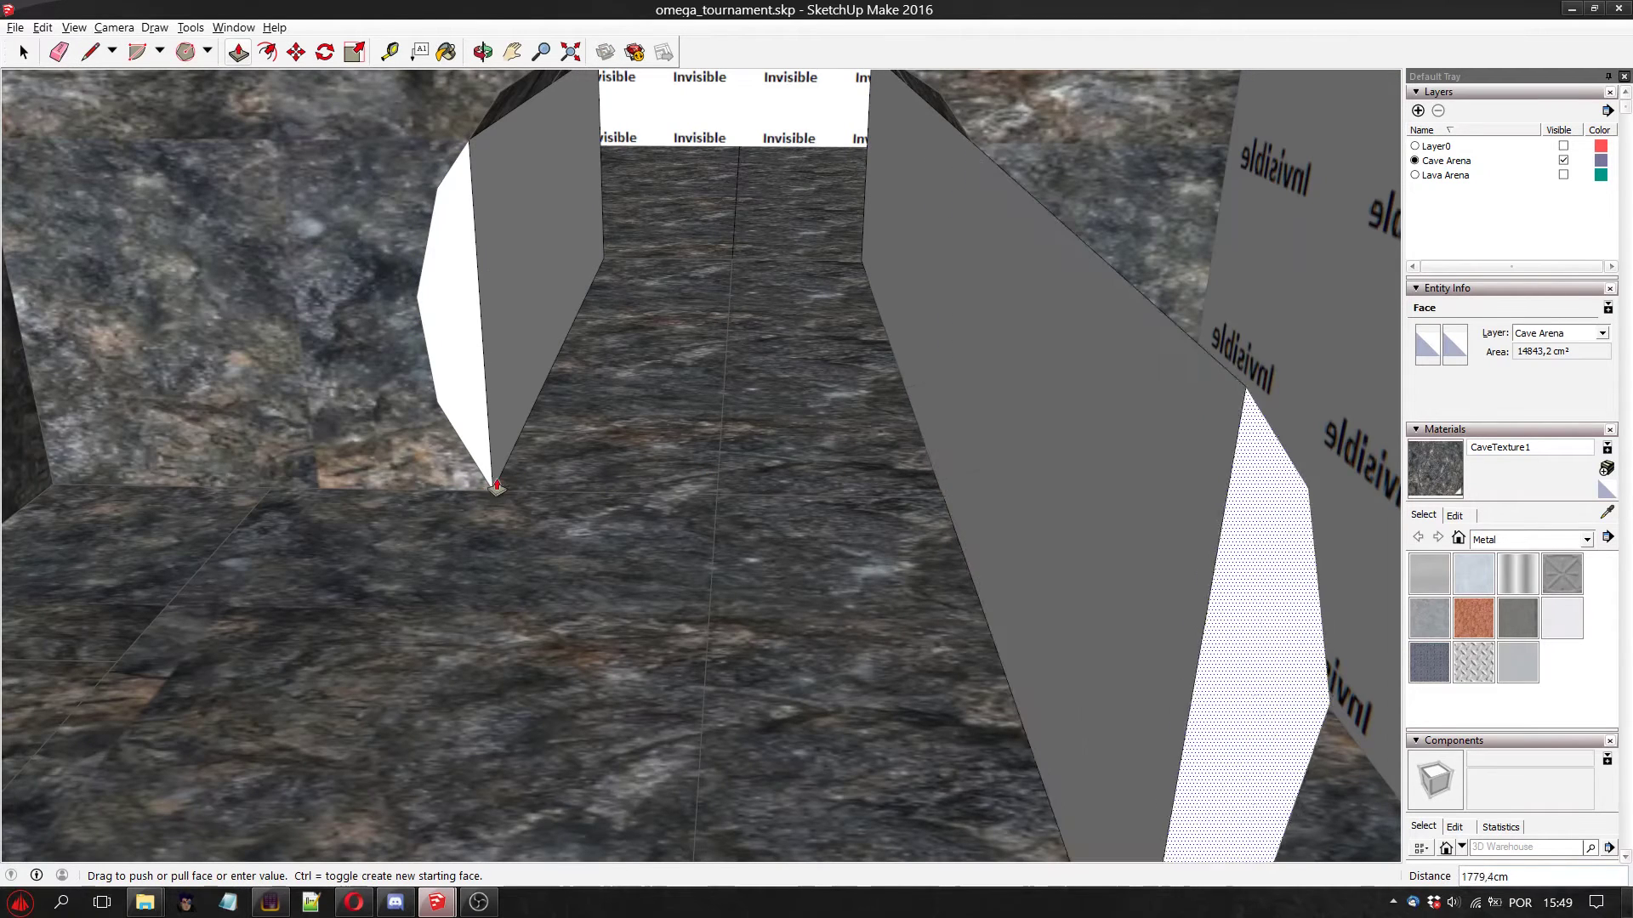
pyautogui.click(498, 492)
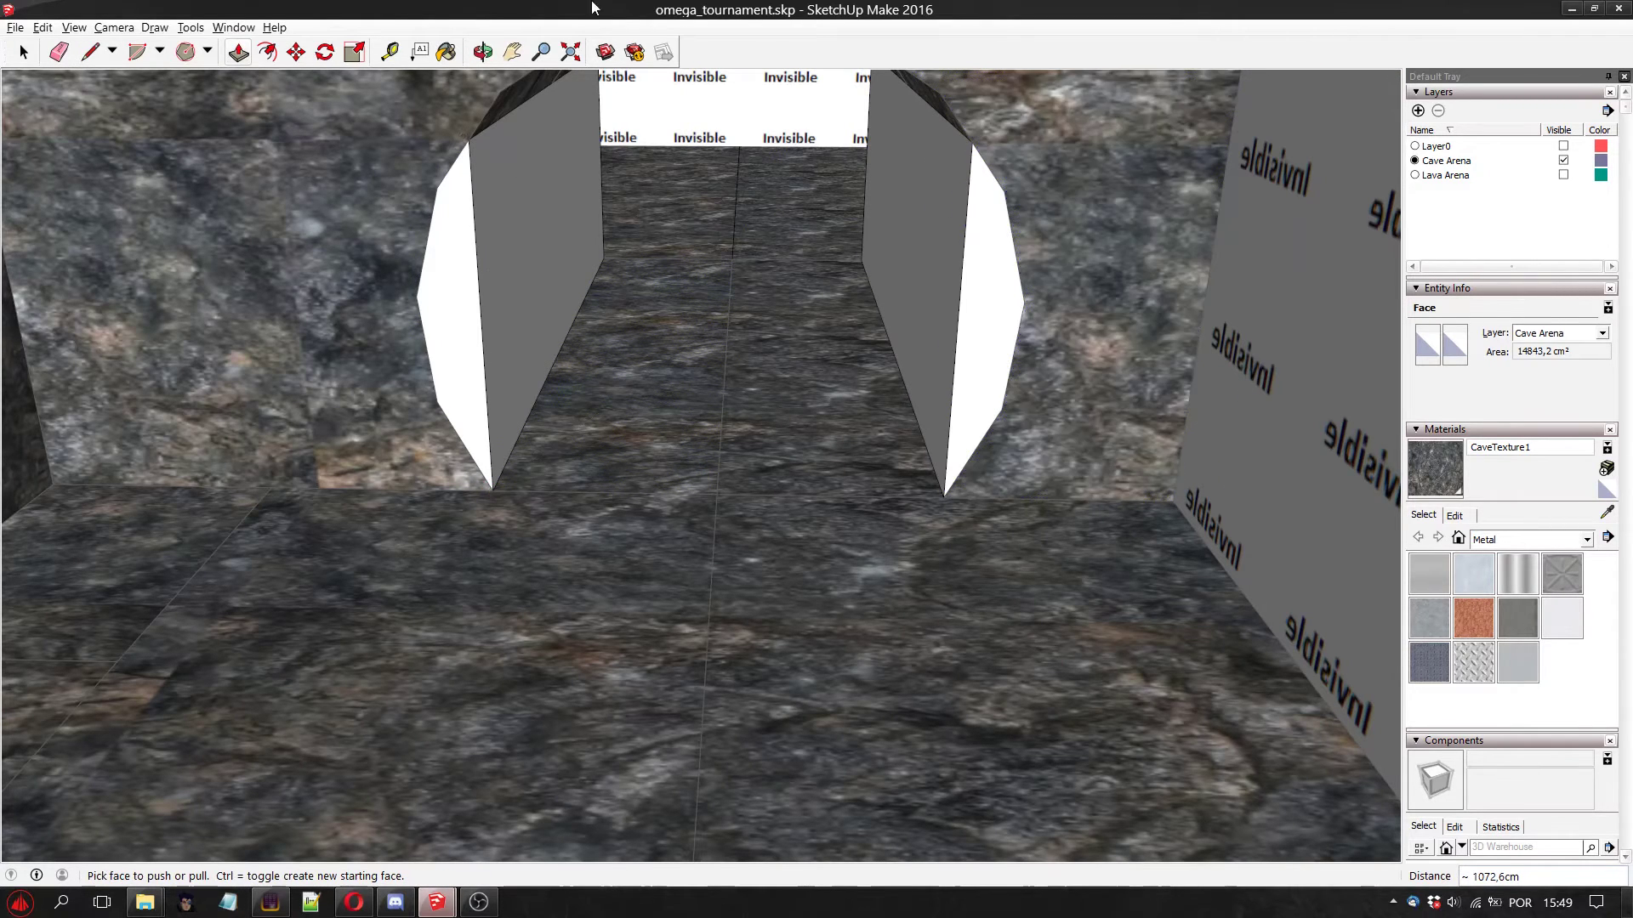
# Draw a vertical edge about 356.1 cm high at the next rounded tunnel's remaining lower corner and delete the opening's central face
pyautogui.click(482, 51)
pyautogui.moveTo(544, 221); pyautogui.dragTo(425, 579)
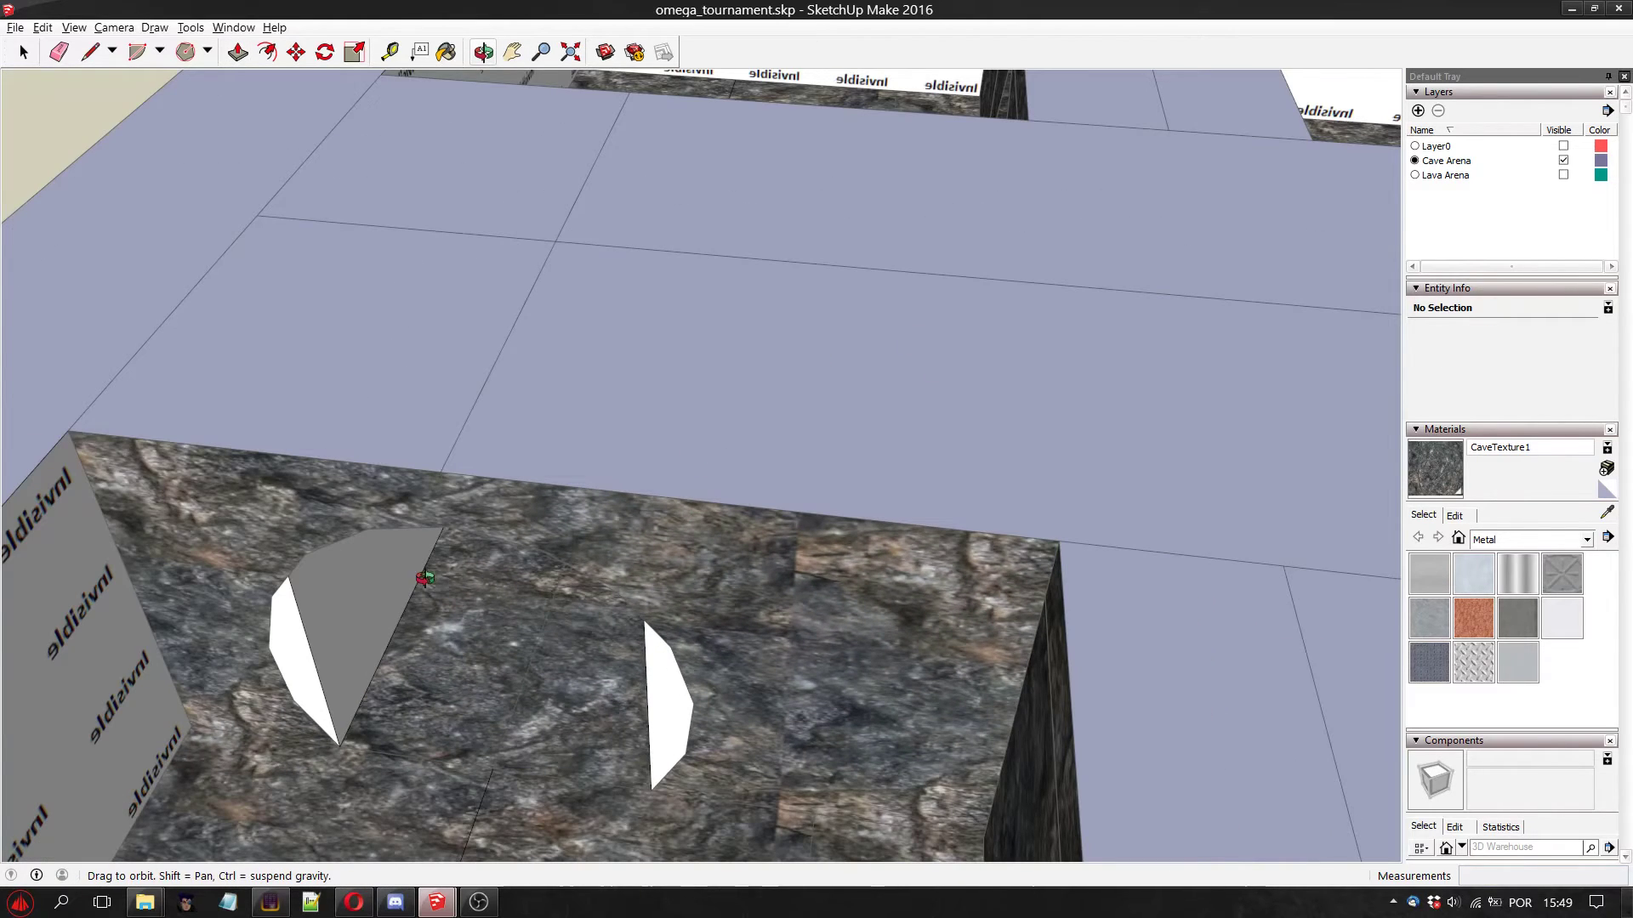
pyautogui.moveTo(541, 81); pyautogui.dragTo(158, 262)
pyautogui.click(482, 52)
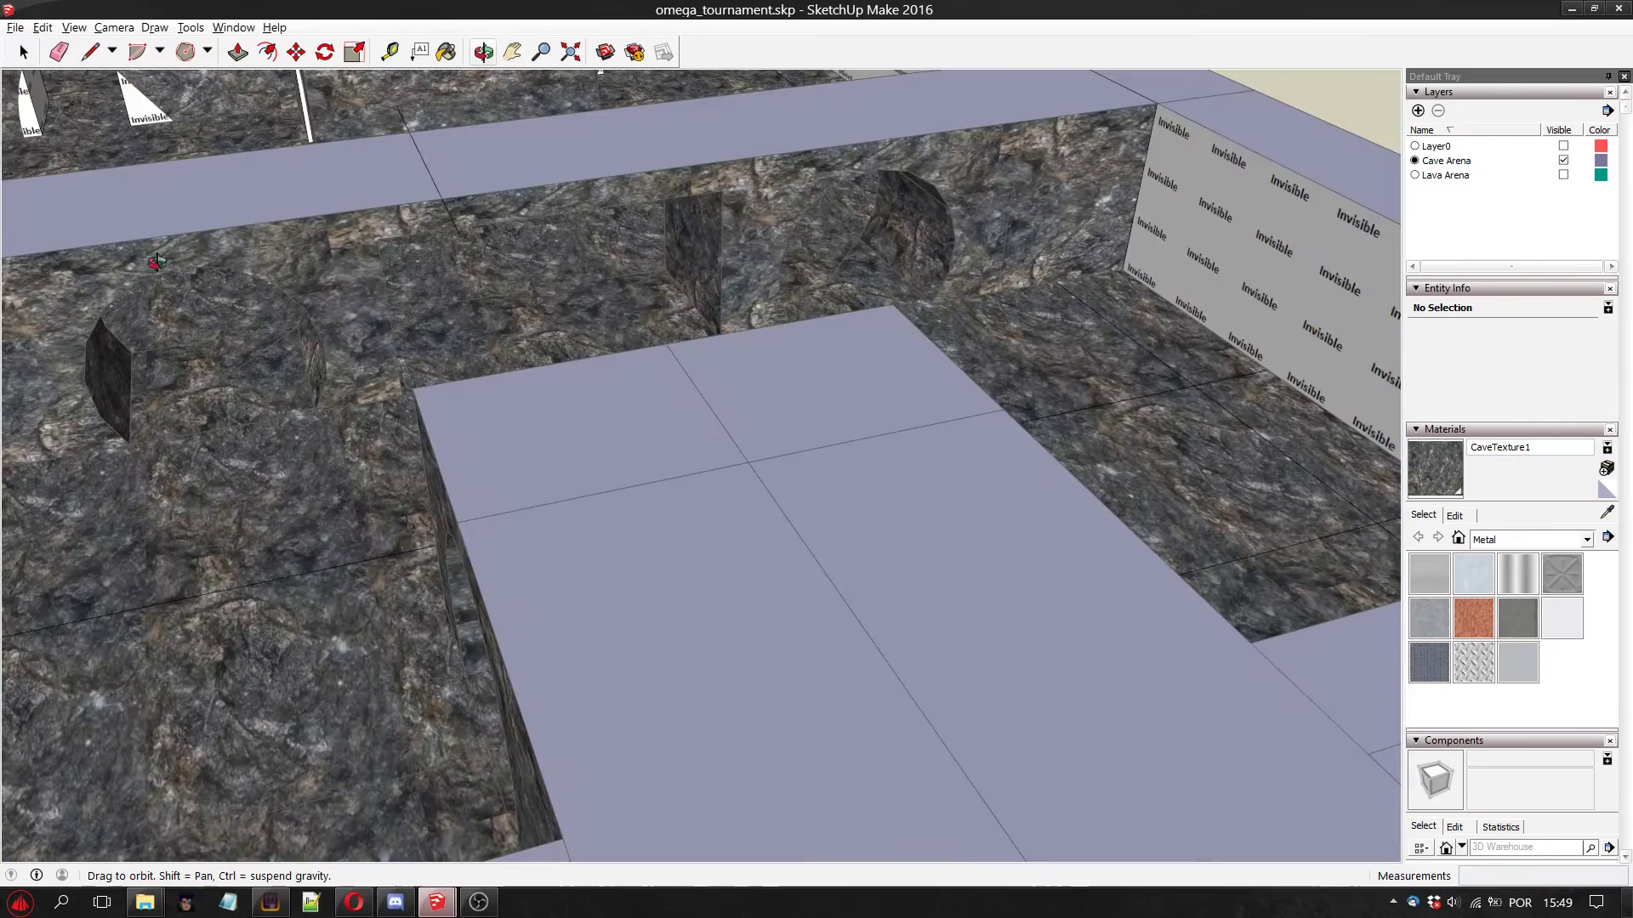
pyautogui.click(513, 52)
pyautogui.moveTo(277, 329)
pyautogui.mouseDown()
pyautogui.moveTo(241, 292)
pyautogui.moveTo(306, 507)
pyautogui.moveTo(270, 354)
pyautogui.mouseUp()
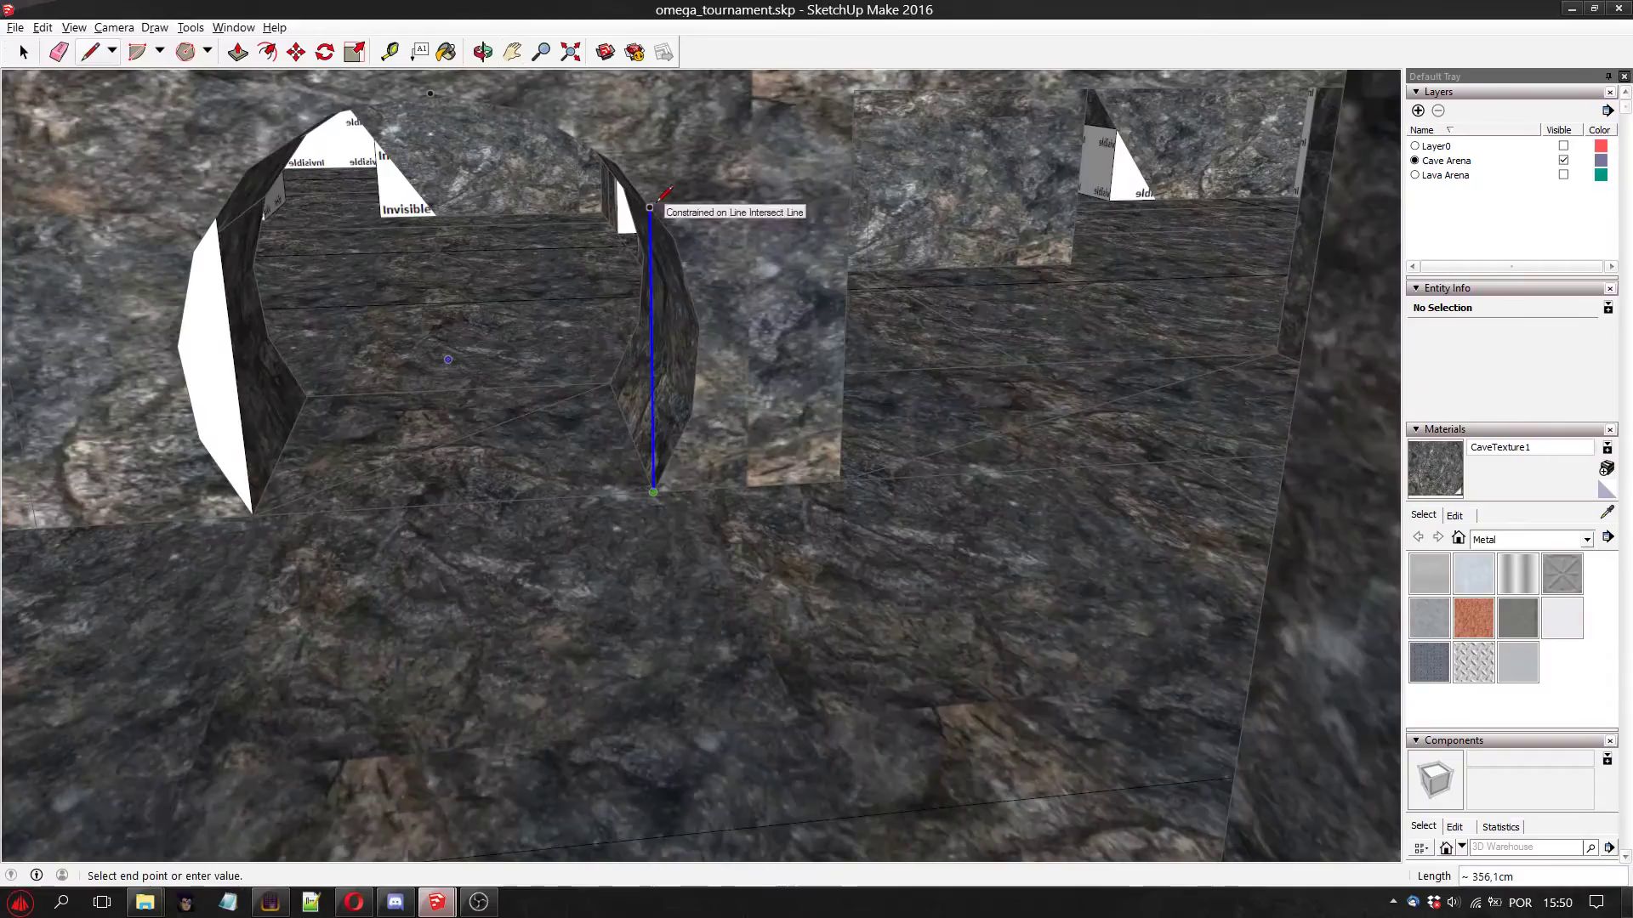
pyautogui.click(650, 207)
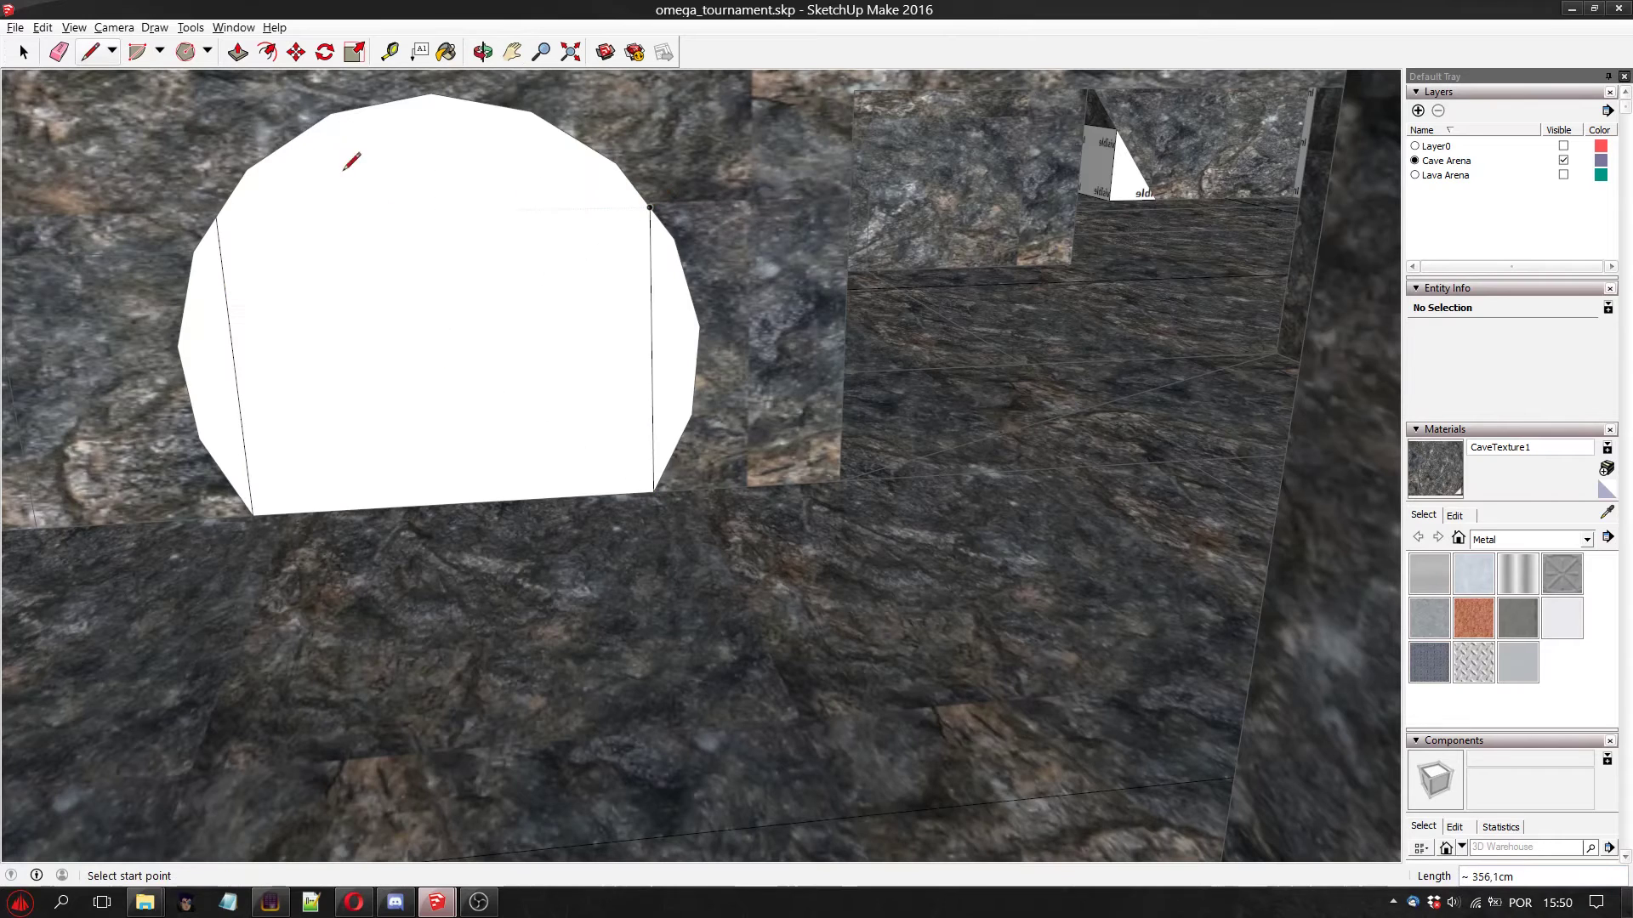
pyautogui.click(25, 52)
pyautogui.click(387, 259)
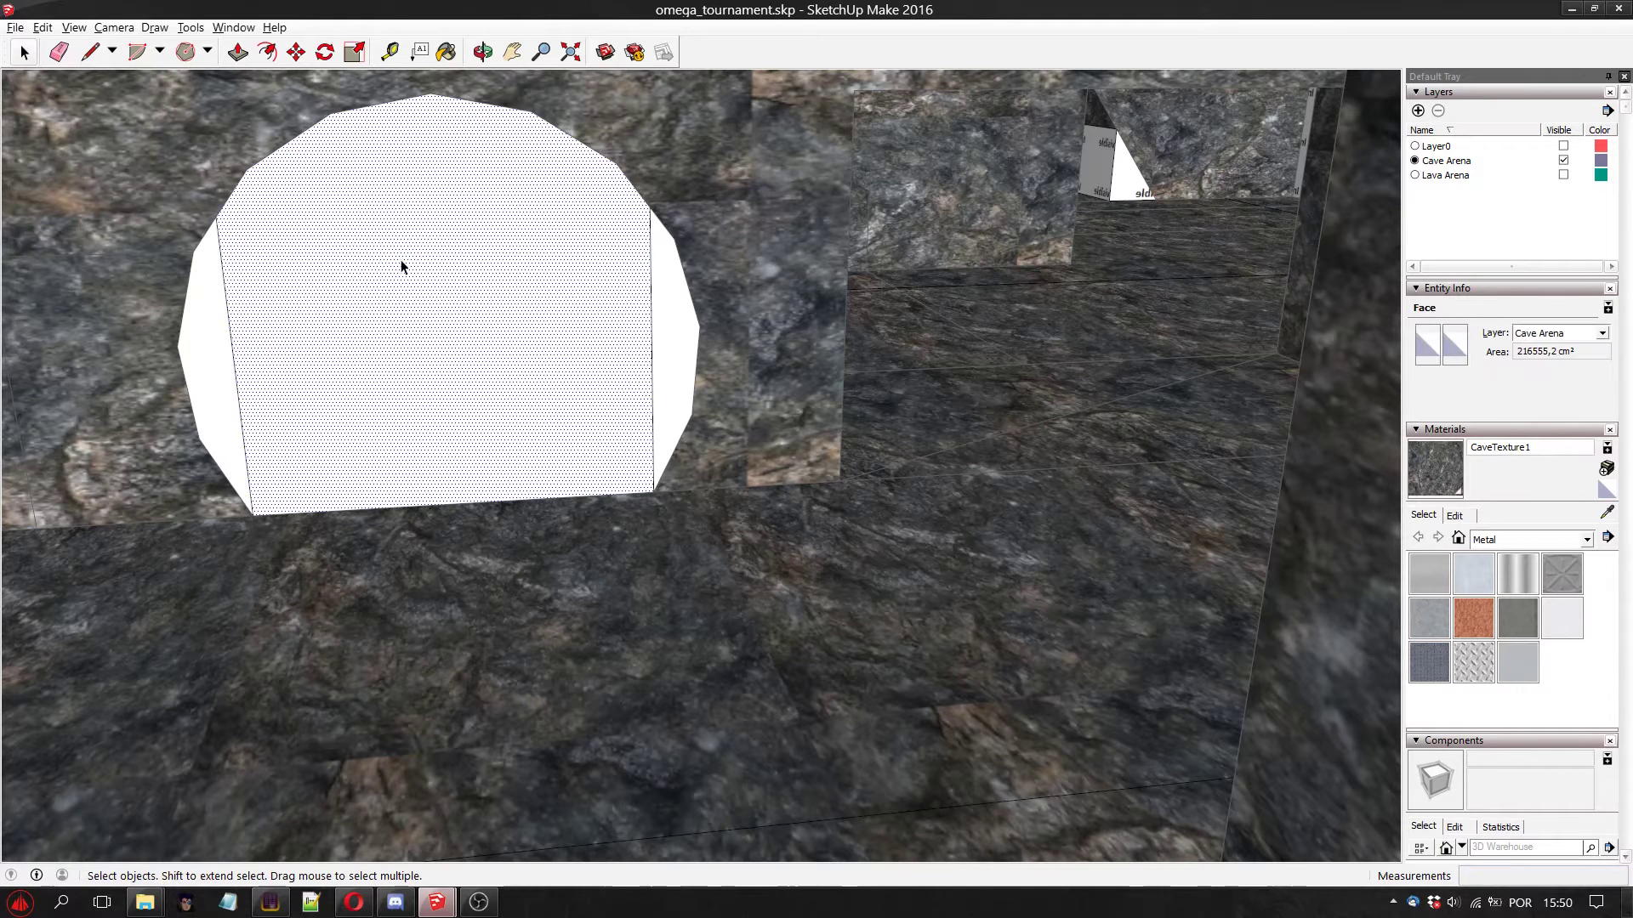
pyautogui.press('Delete')
# Draw a vertical edge about 356.1 cm high from the lower corner of the rounded tunnel's opposite opening up to its arc
pyautogui.click(511, 52)
pyautogui.moveTo(544, 238); pyautogui.dragTo(205, 615)
pyautogui.scroll(-5, 394, 561)
pyautogui.scroll(10, 292, 386)
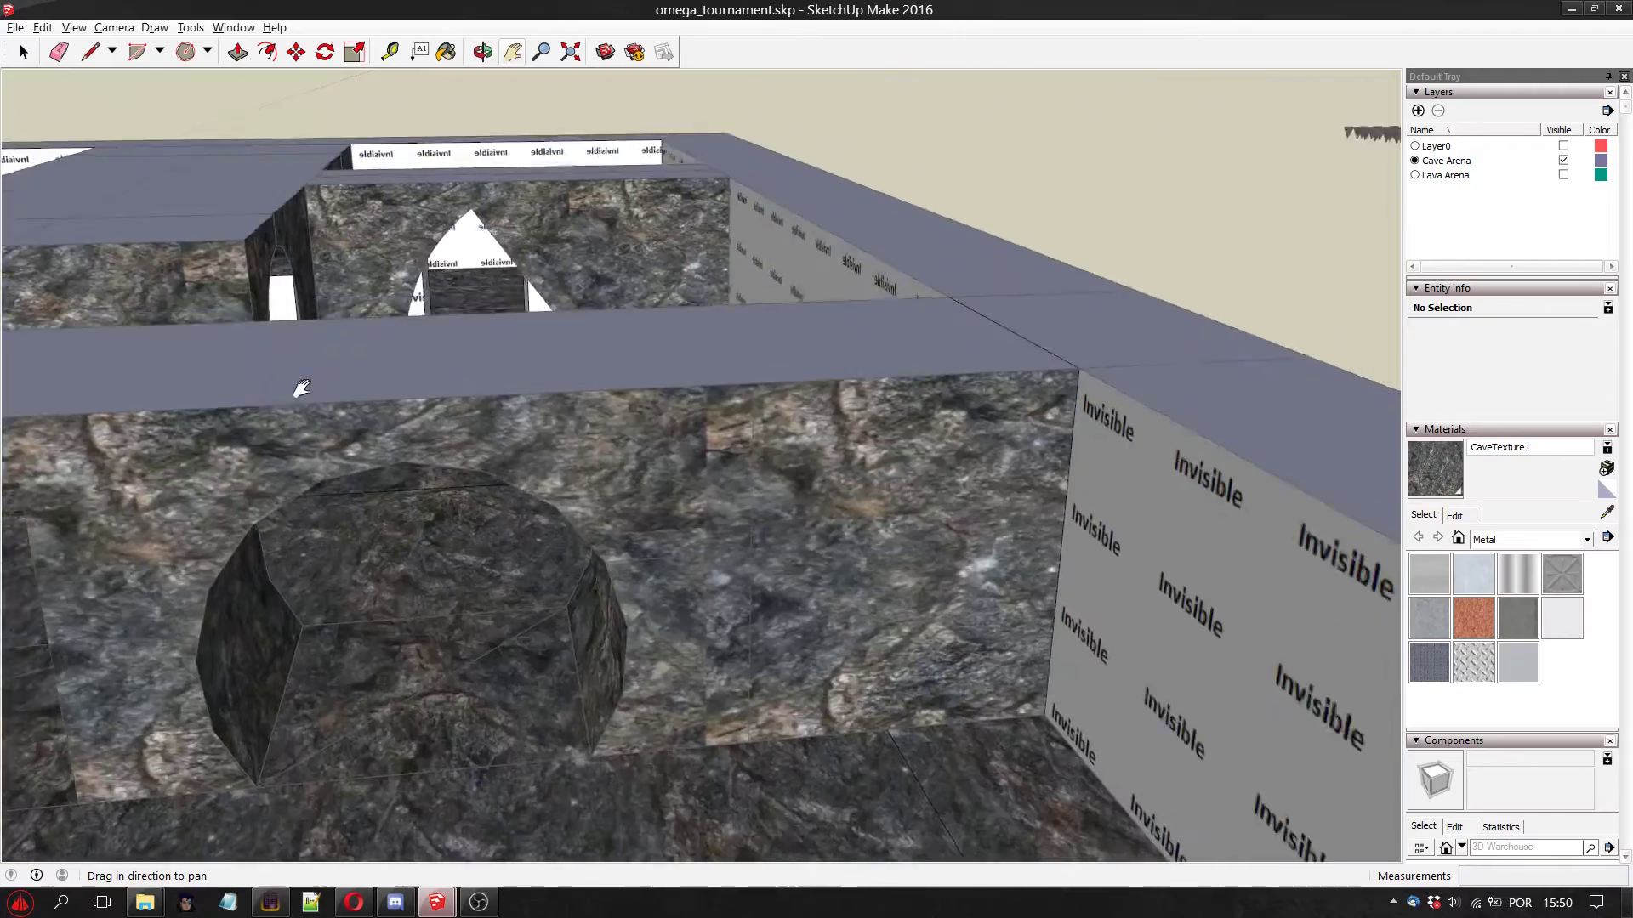
pyautogui.scroll(-4, 345, 336)
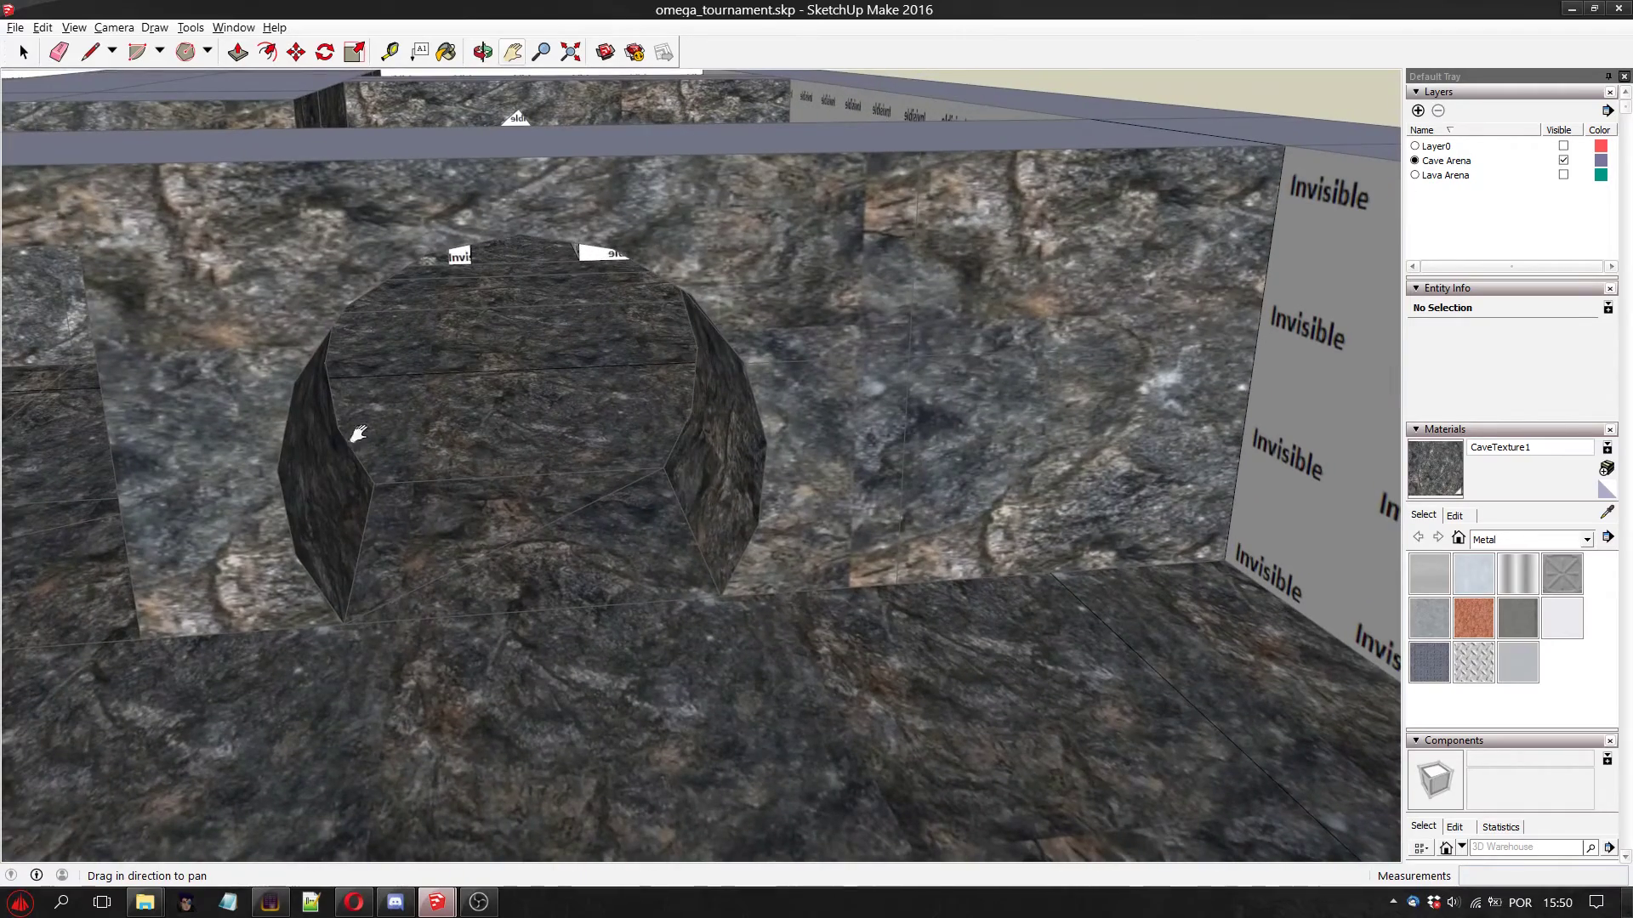
pyautogui.click(99, 56)
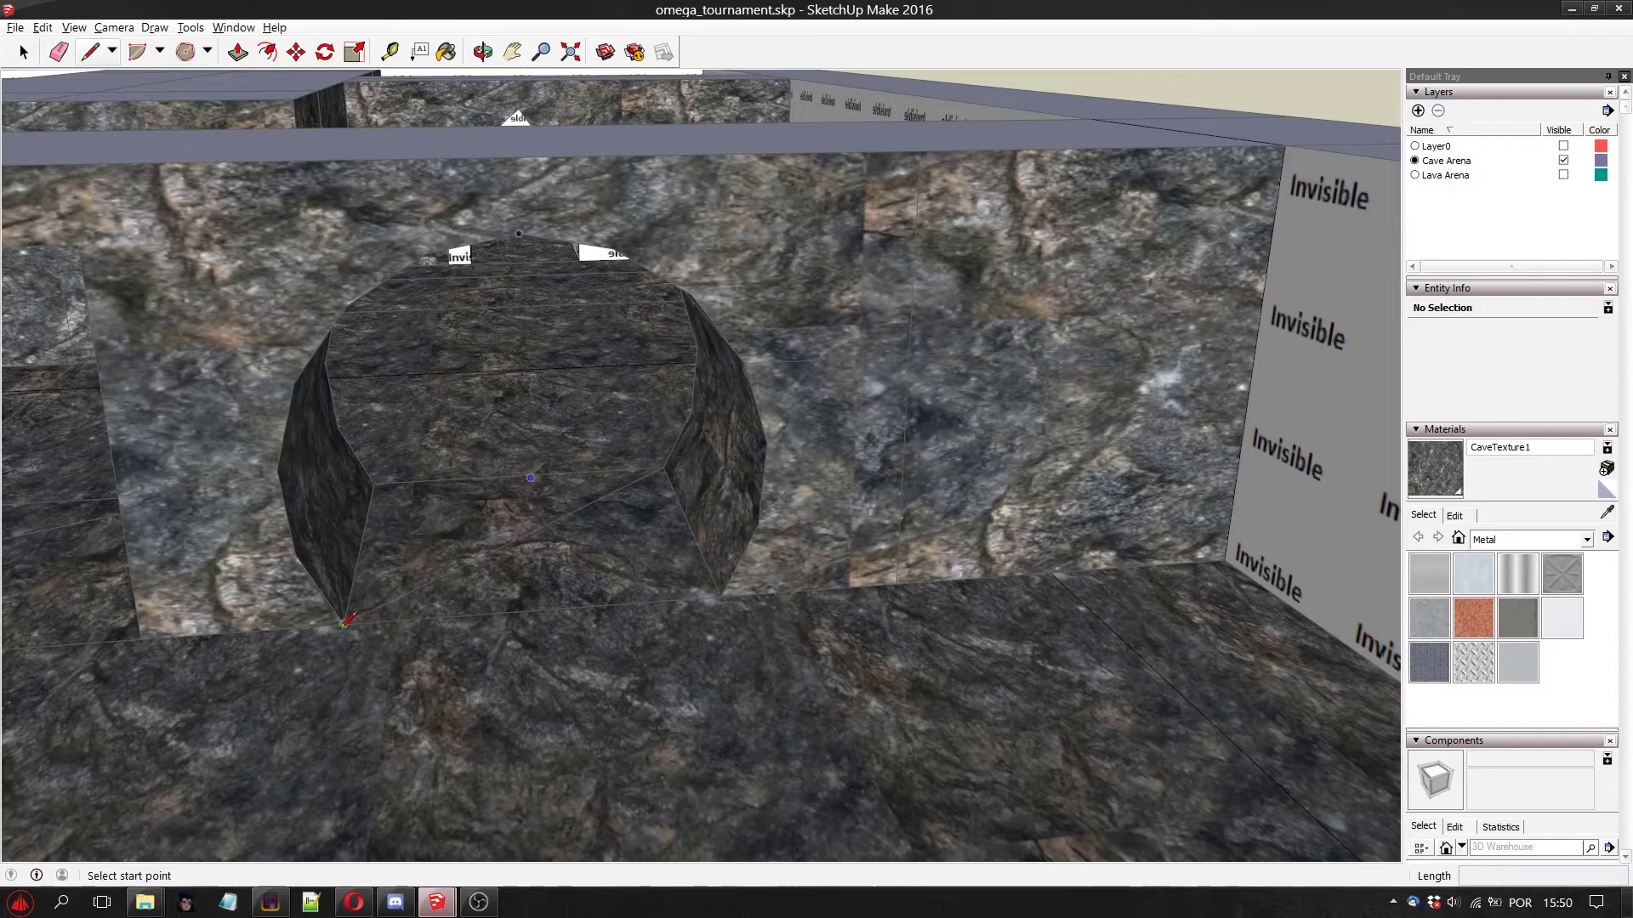
pyautogui.click(344, 625)
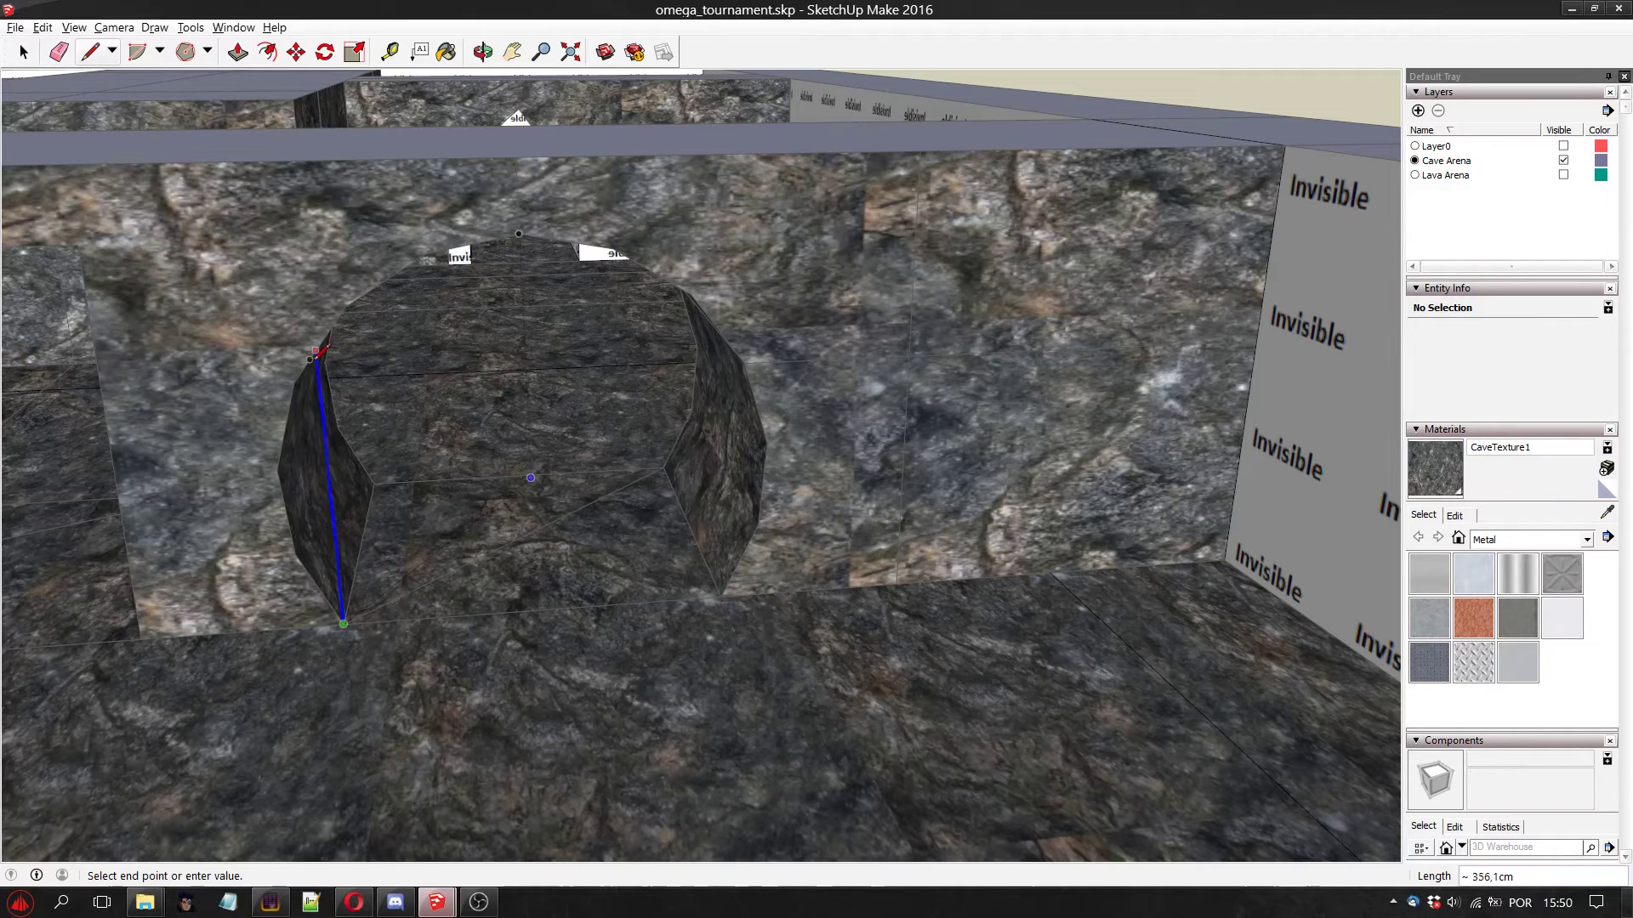
pyautogui.click(317, 351)
# Extrude both side segments of the rounded tunnel about 1072.6 cm, flush with its other end, to form straight side walls
pyautogui.click(34, 60)
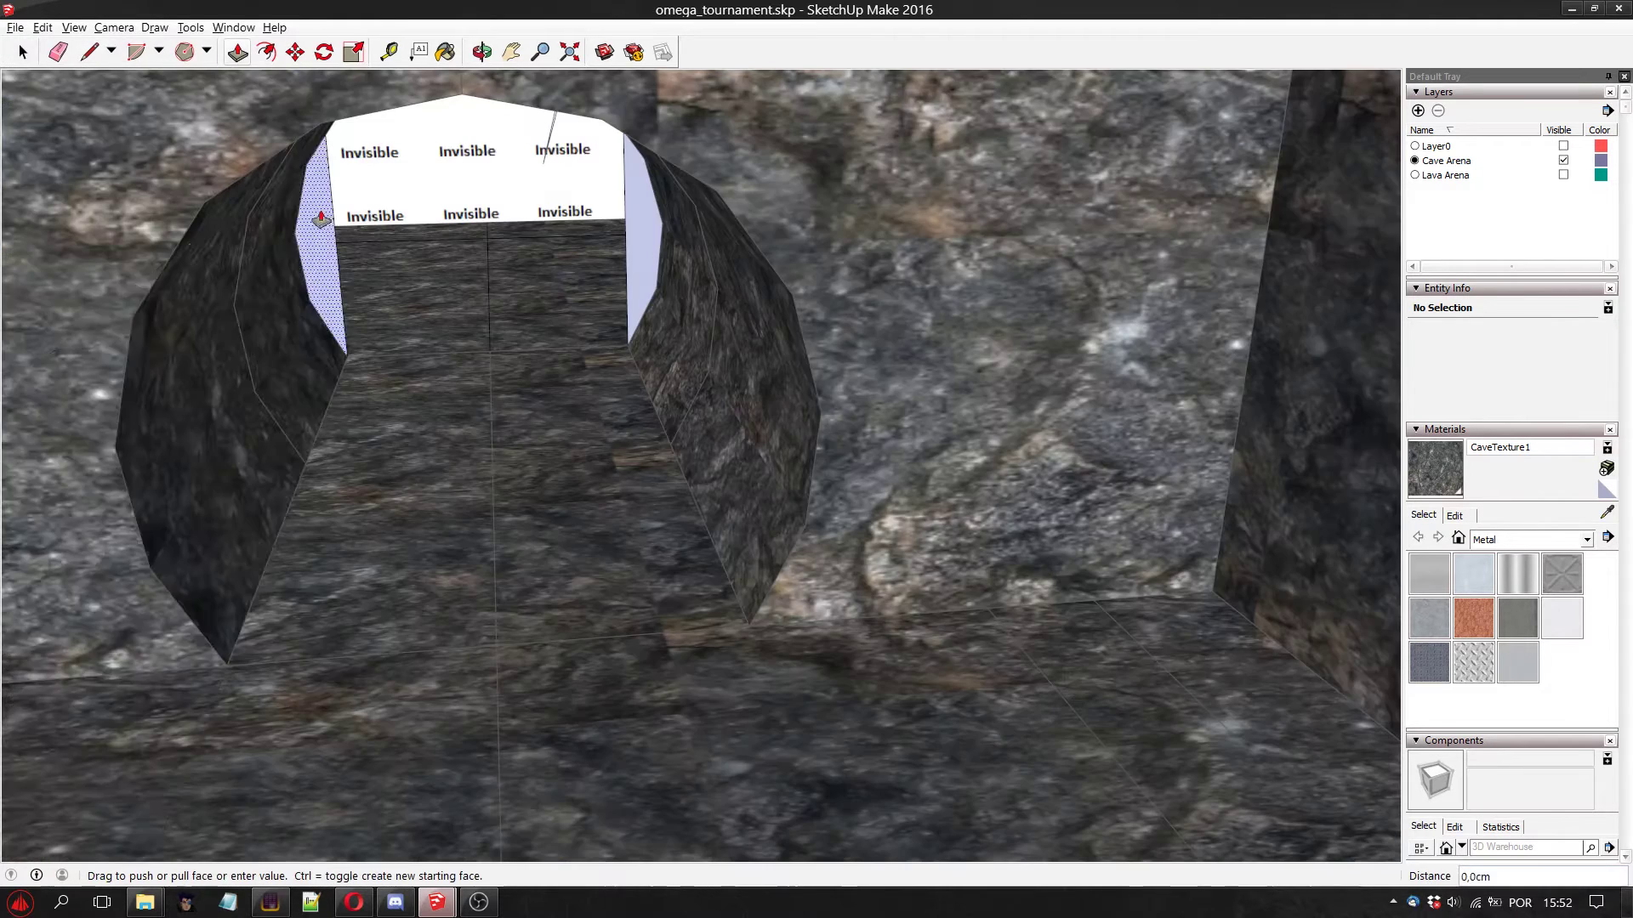
pyautogui.click(757, 626)
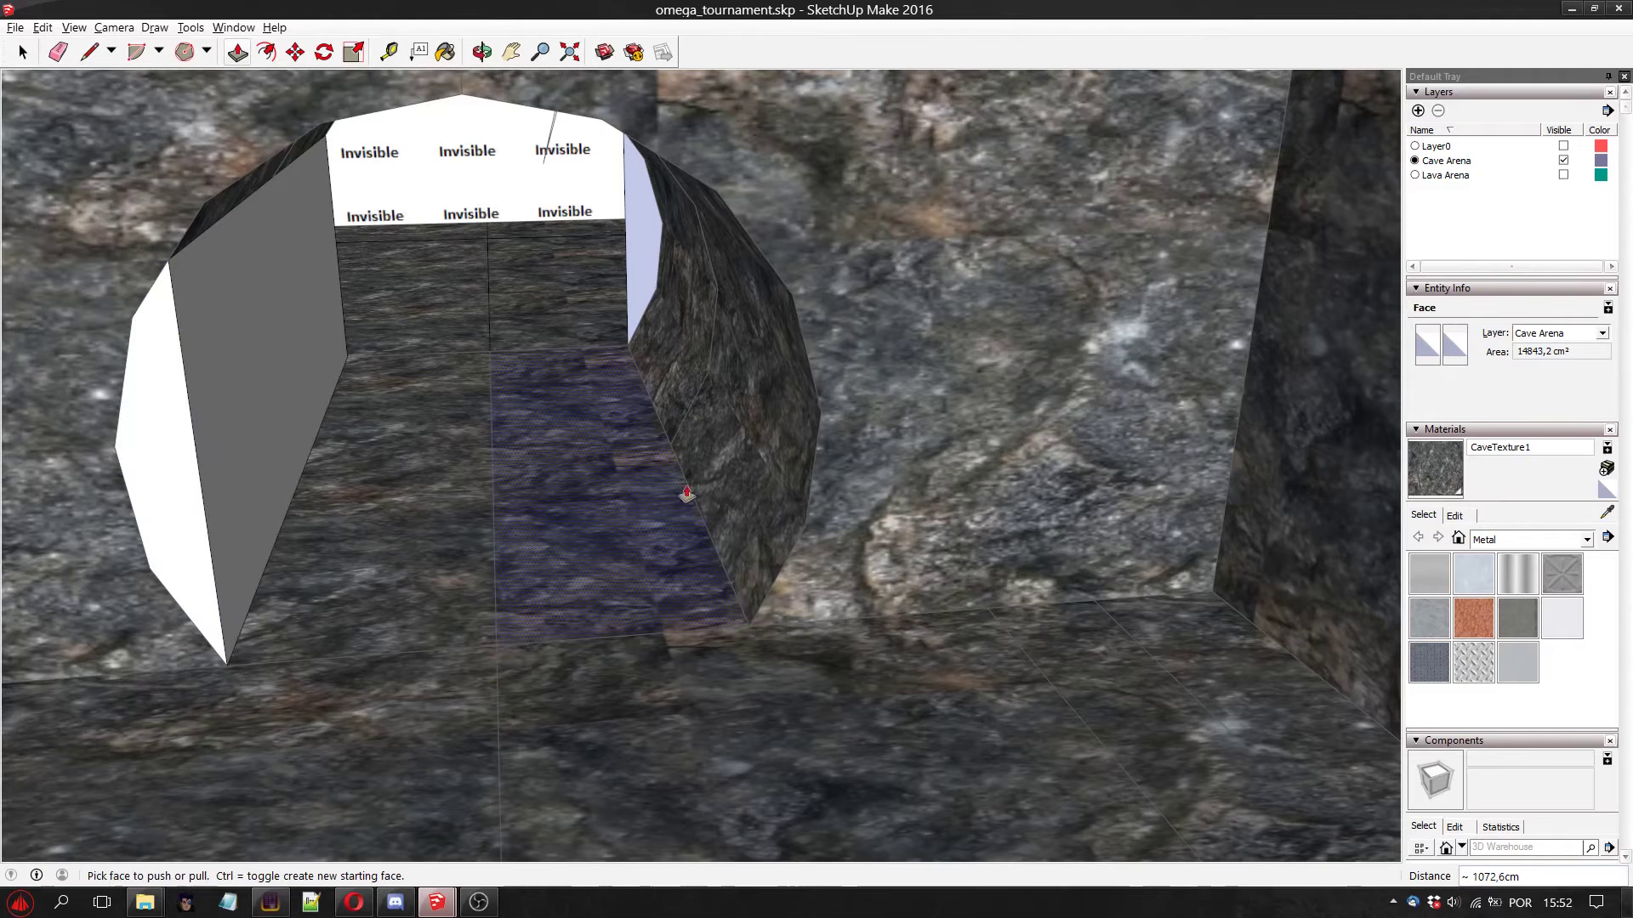
pyautogui.click(232, 670)
# Extrude one side segment of the next rounded tunnel, beside the invisible boundary wall, about 1072.6 cm to the near opening
pyautogui.click(511, 52)
pyautogui.moveTo(544, 358); pyautogui.dragTo(806, 341)
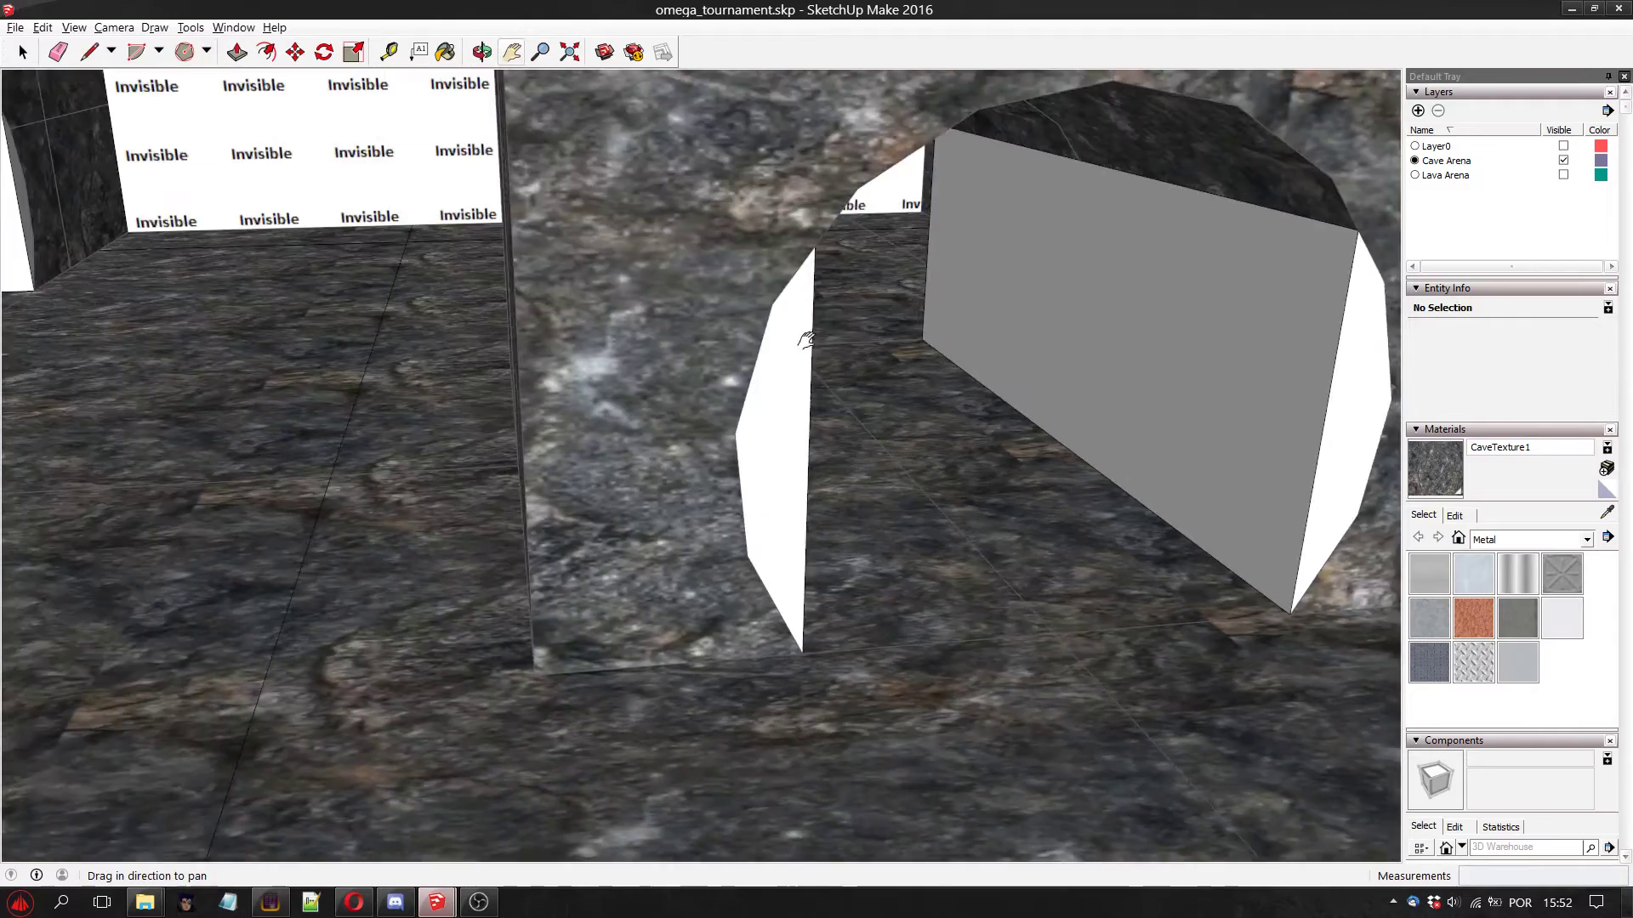
pyautogui.moveTo(807, 340); pyautogui.dragTo(489, 322, button='middle')
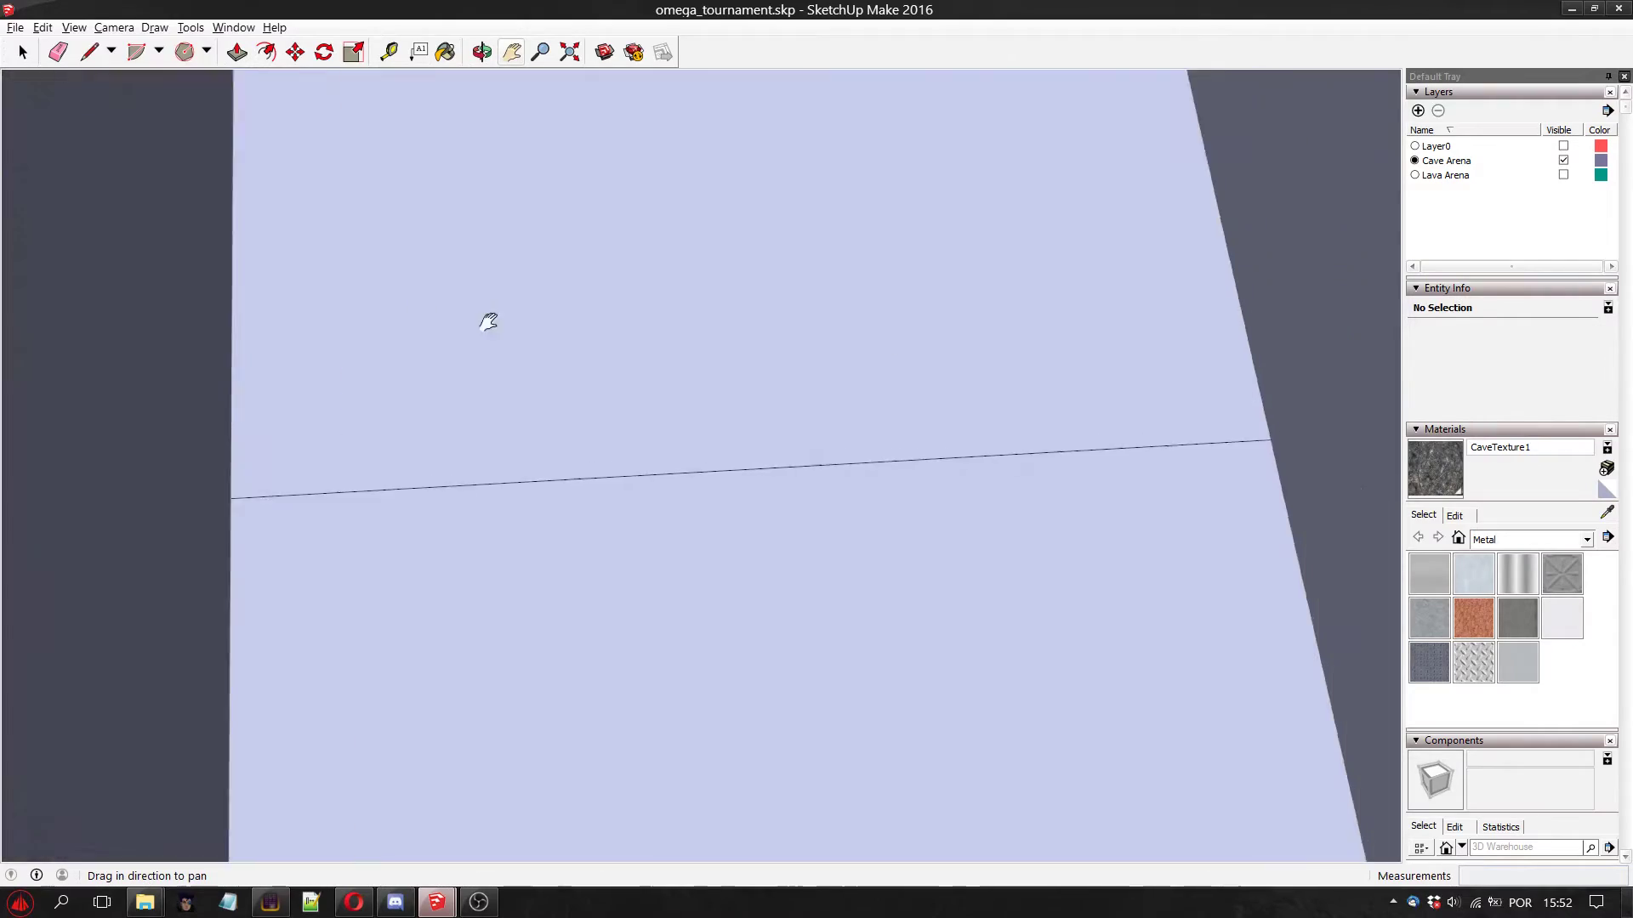
pyautogui.moveTo(489, 322); pyautogui.dragTo(713, 277)
pyautogui.moveTo(780, 521); pyautogui.dragTo(548, 471)
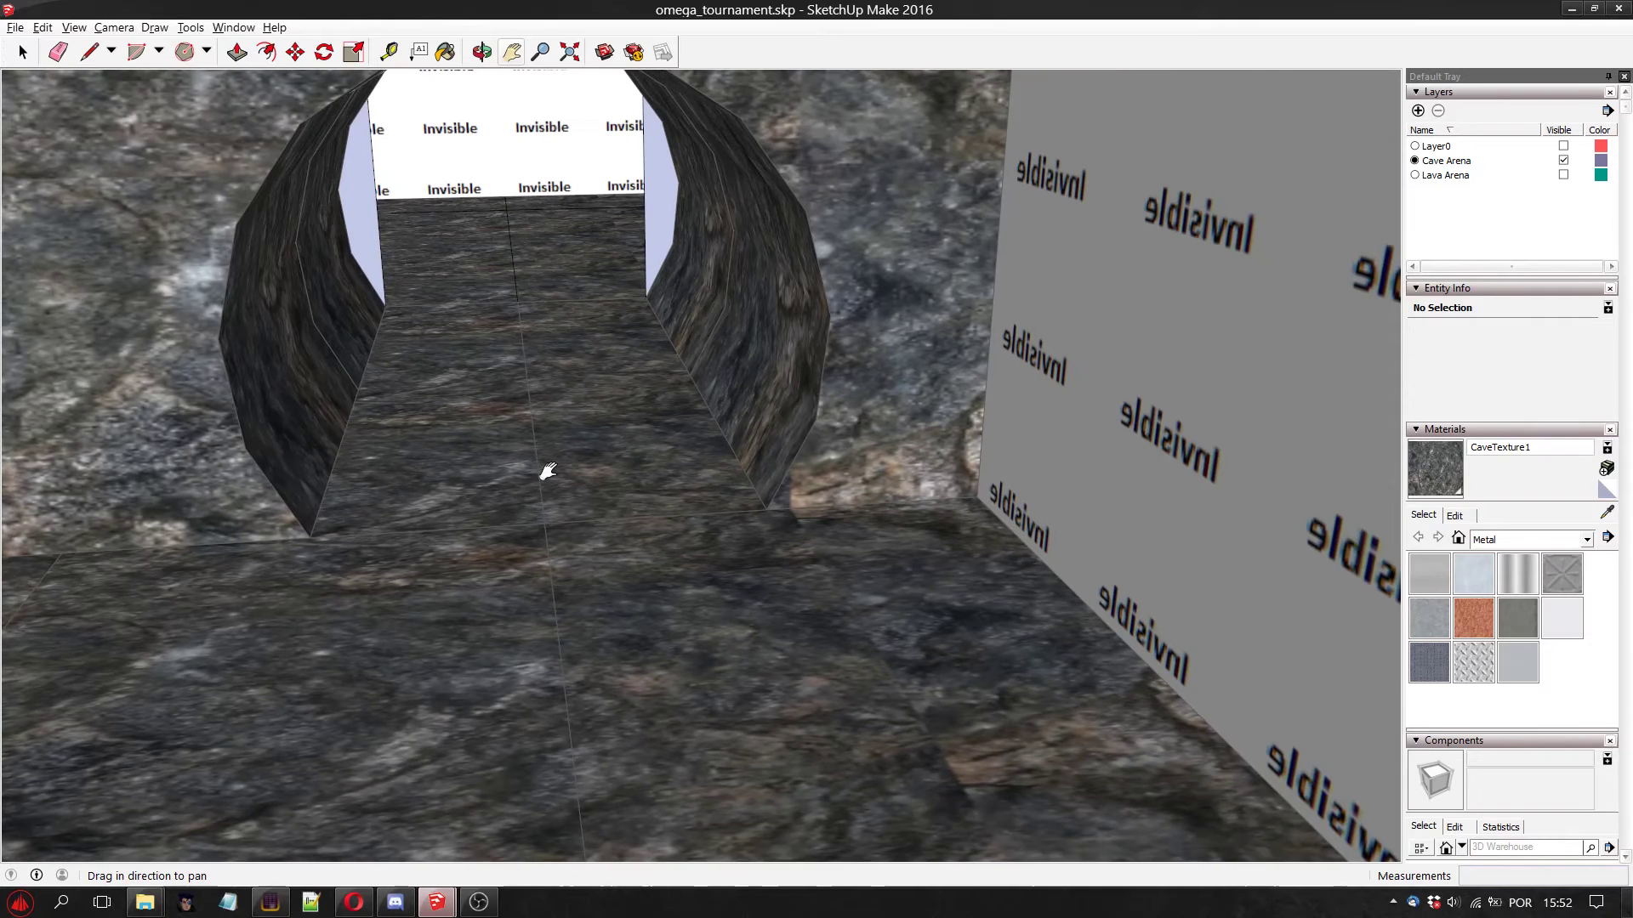
pyautogui.click(236, 52)
pyautogui.click(315, 323)
pyautogui.click(774, 516)
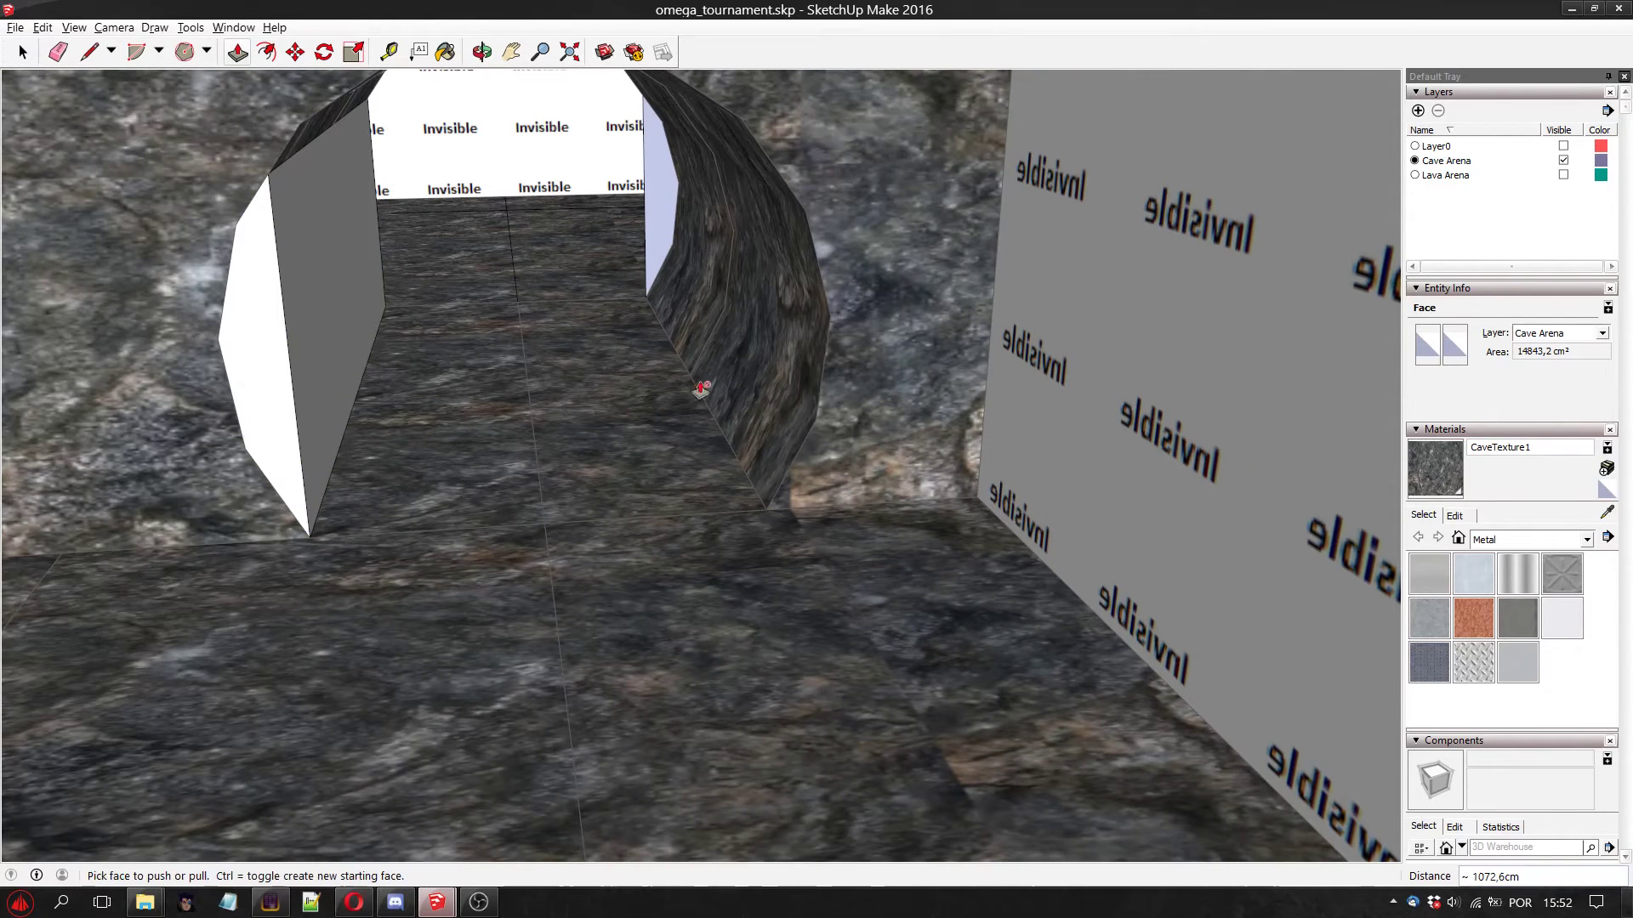
pyautogui.click(670, 258)
pyautogui.click(587, 391)
pyautogui.click(664, 217)
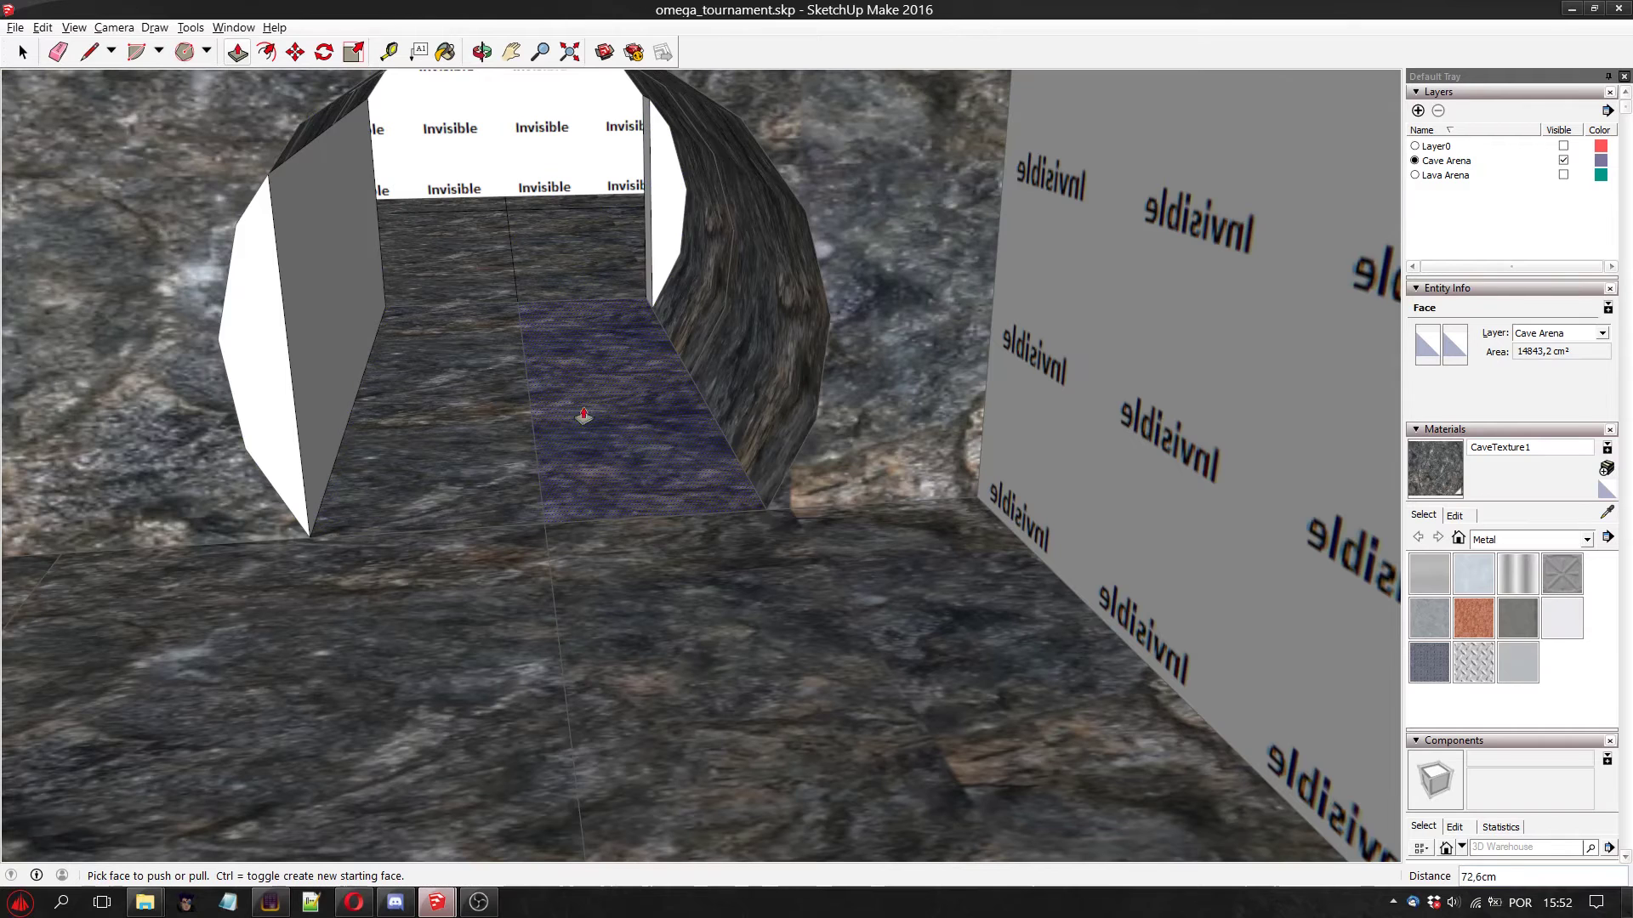
# Extrude the tunnel's opposite side segment about 1072.6 cm until it is flush with the near opening
pyautogui.click(674, 279)
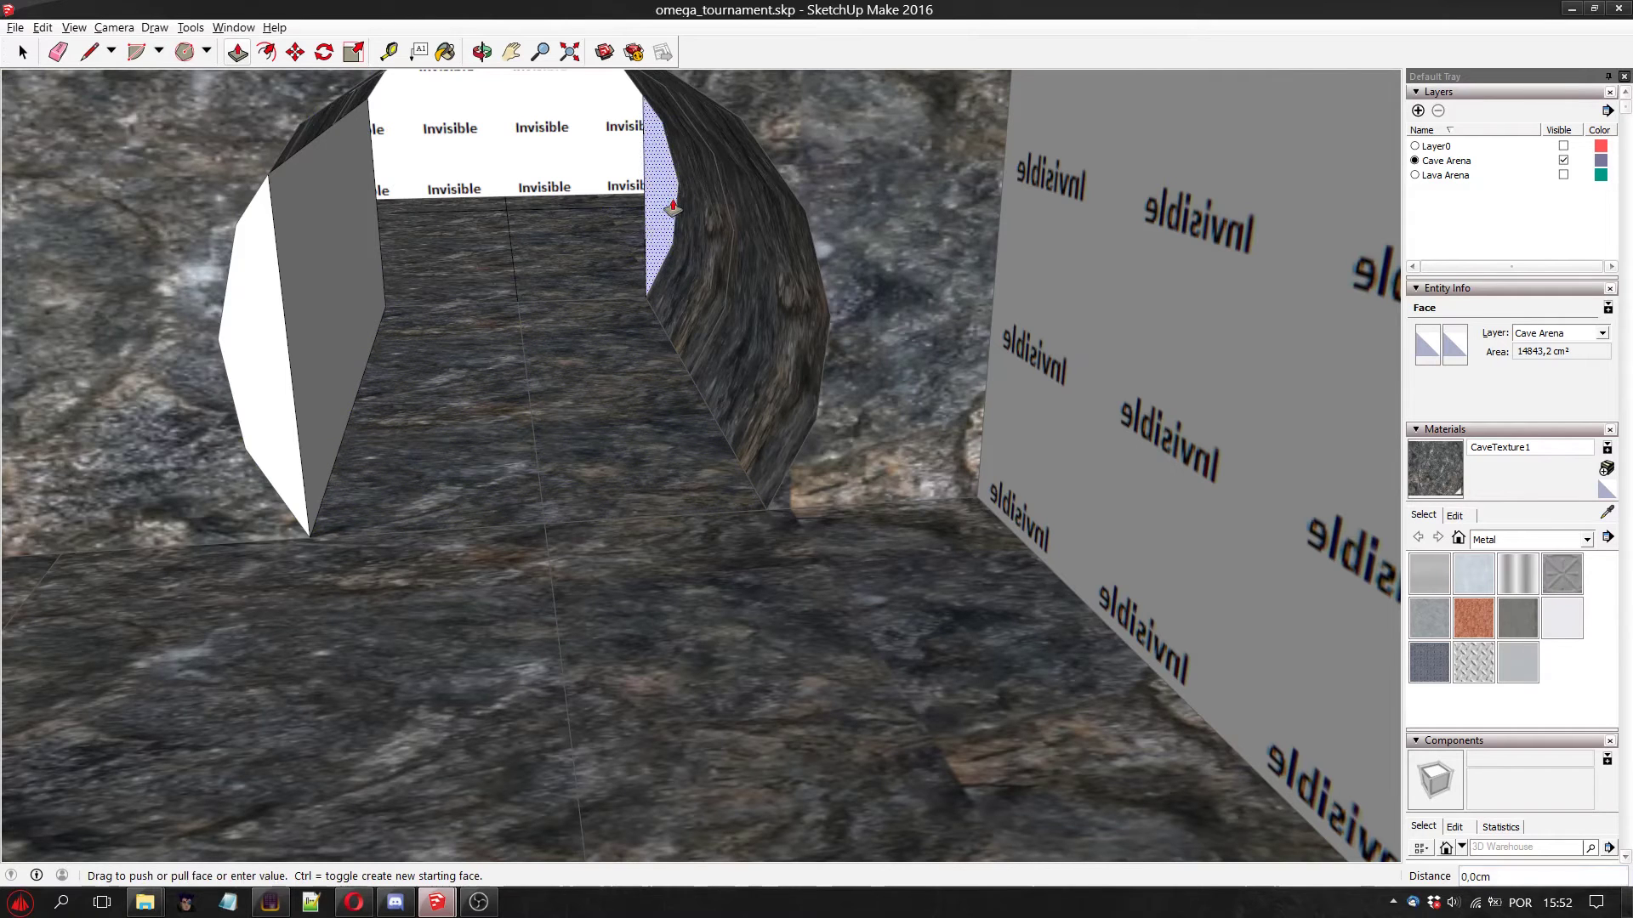
pyautogui.click(322, 540)
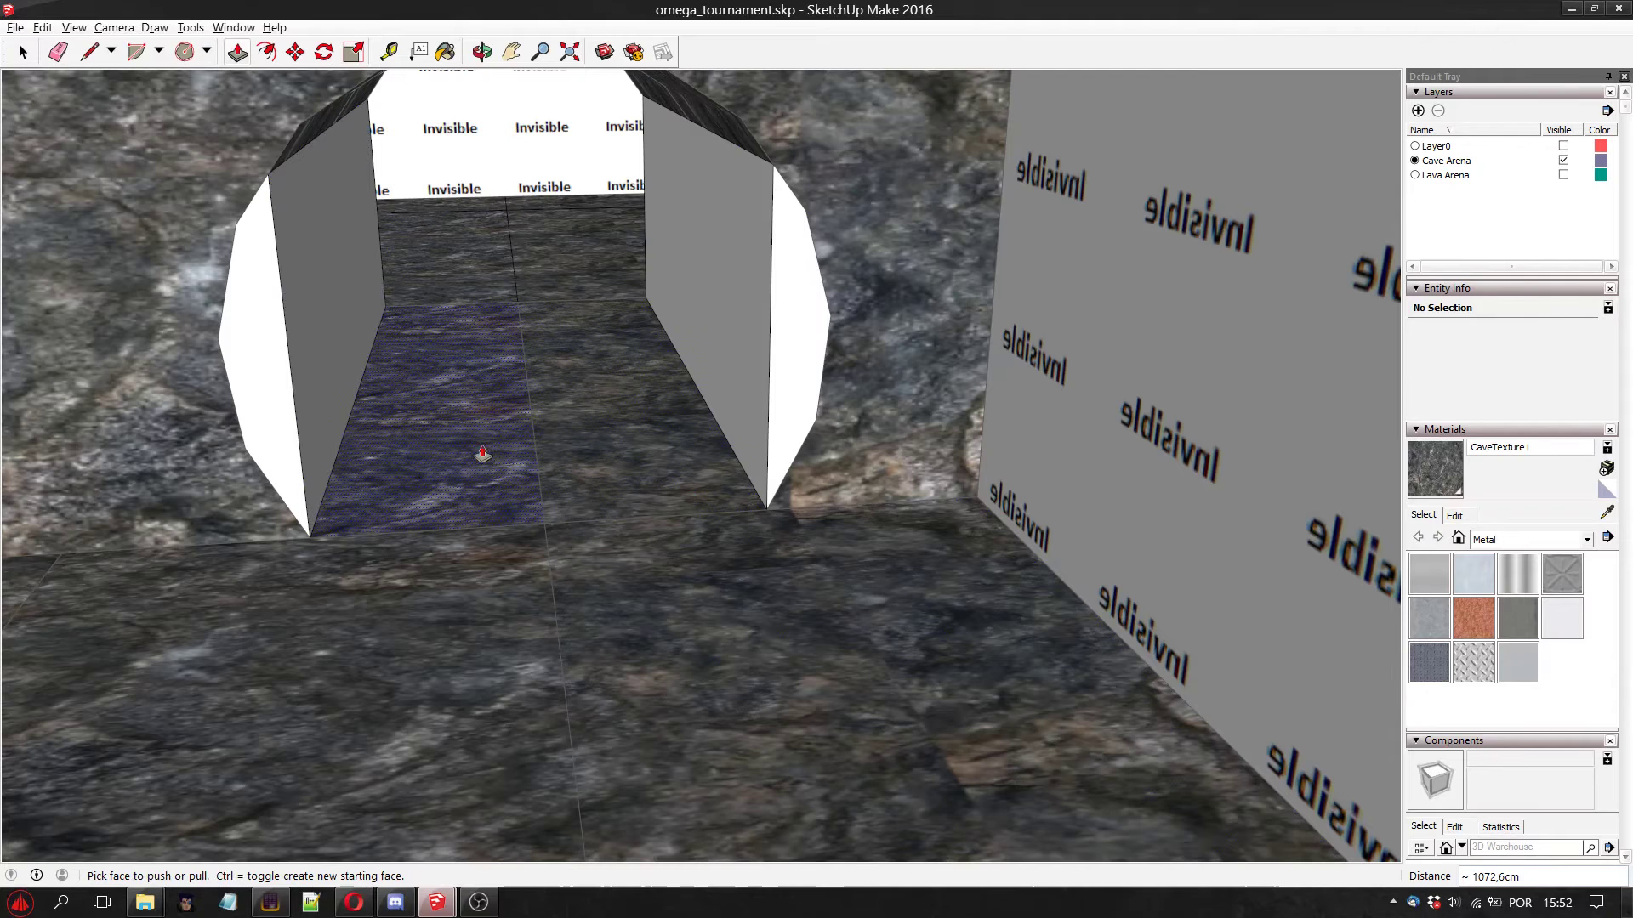
pyautogui.click(474, 508)
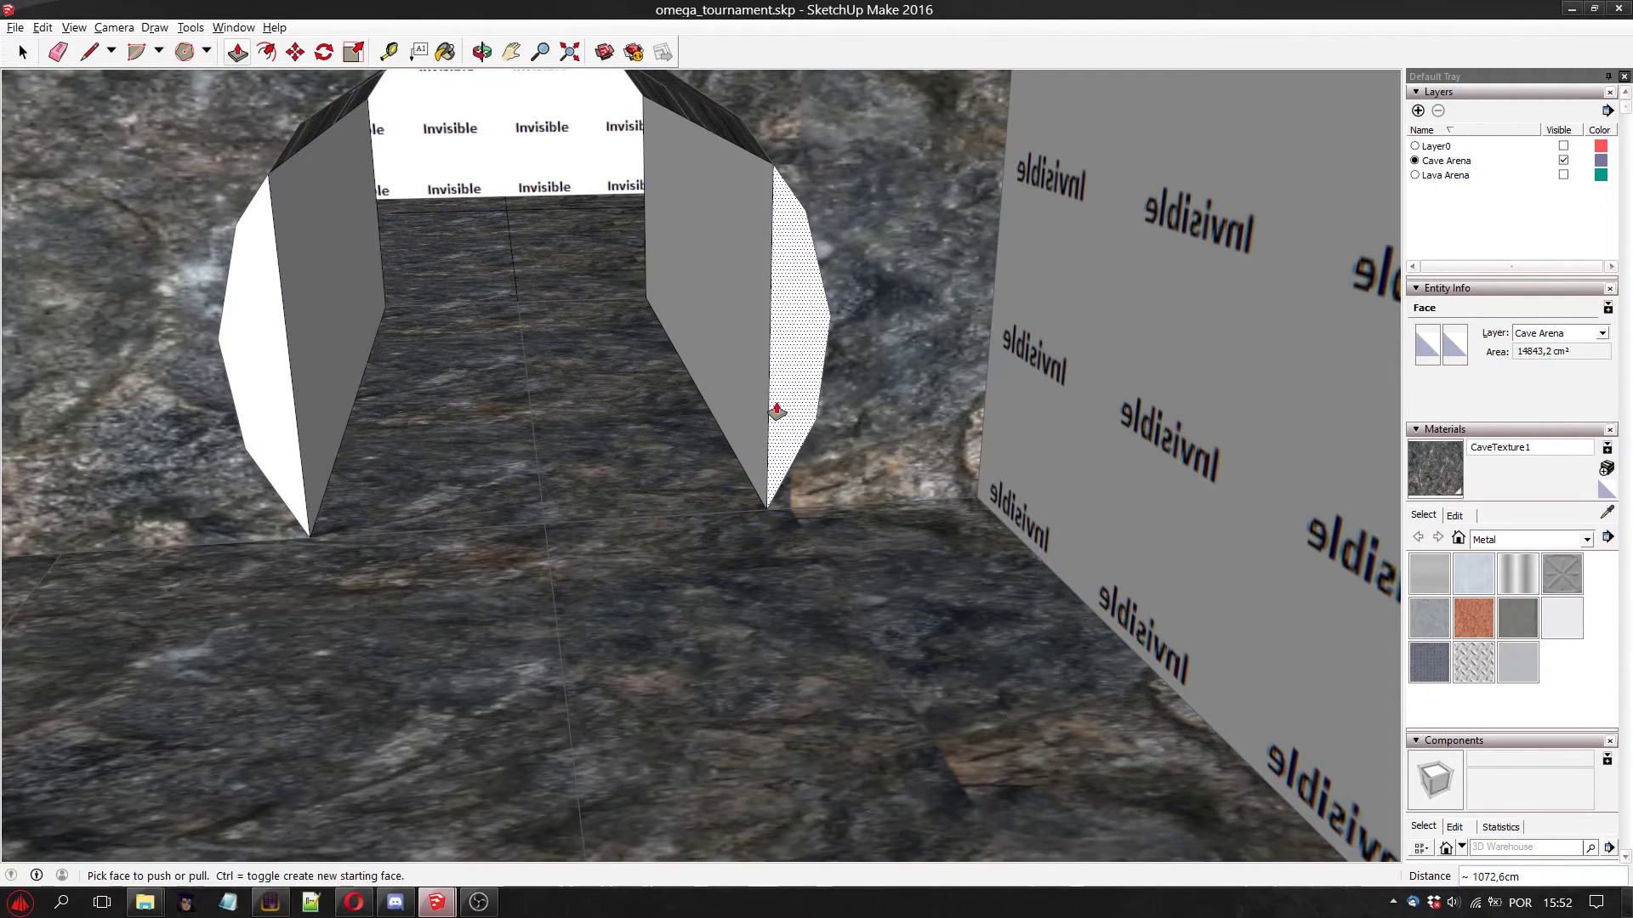
# Select both straight side walls of this tunnel together with the end segments at both of its openings
pyautogui.press('space')
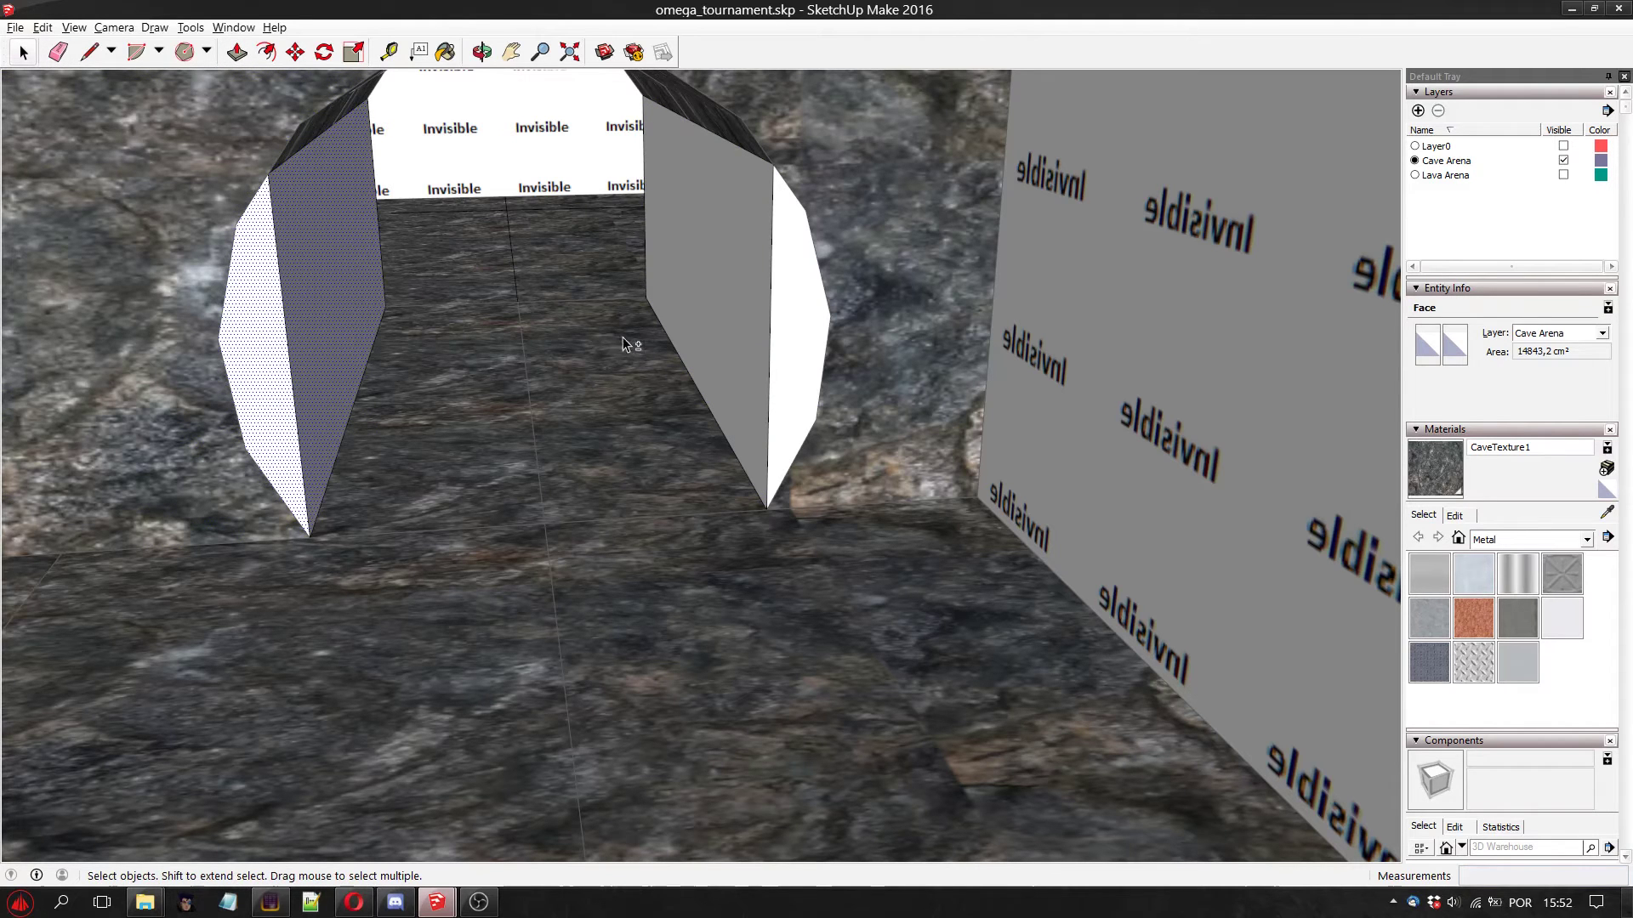
pyautogui.keyDown('shift'); pyautogui.click(713, 308); pyautogui.keyUp('shift')
pyautogui.keyDown('shift'); pyautogui.click(802, 321); pyautogui.keyUp('shift')
pyautogui.press('h')
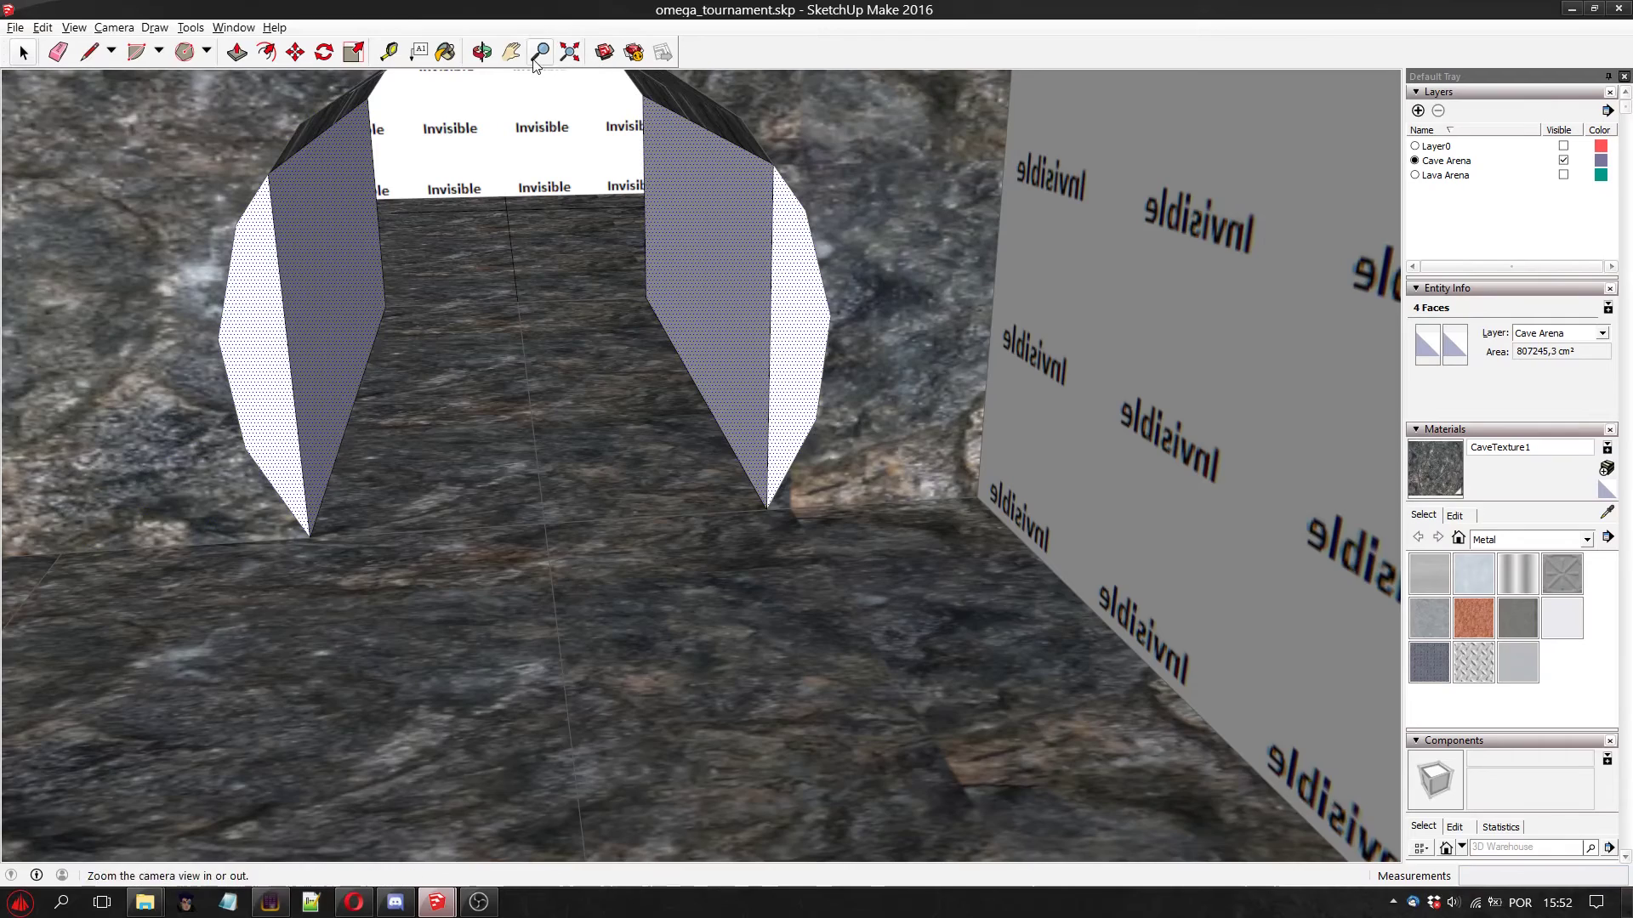
pyautogui.scroll(-10, 638, 485)
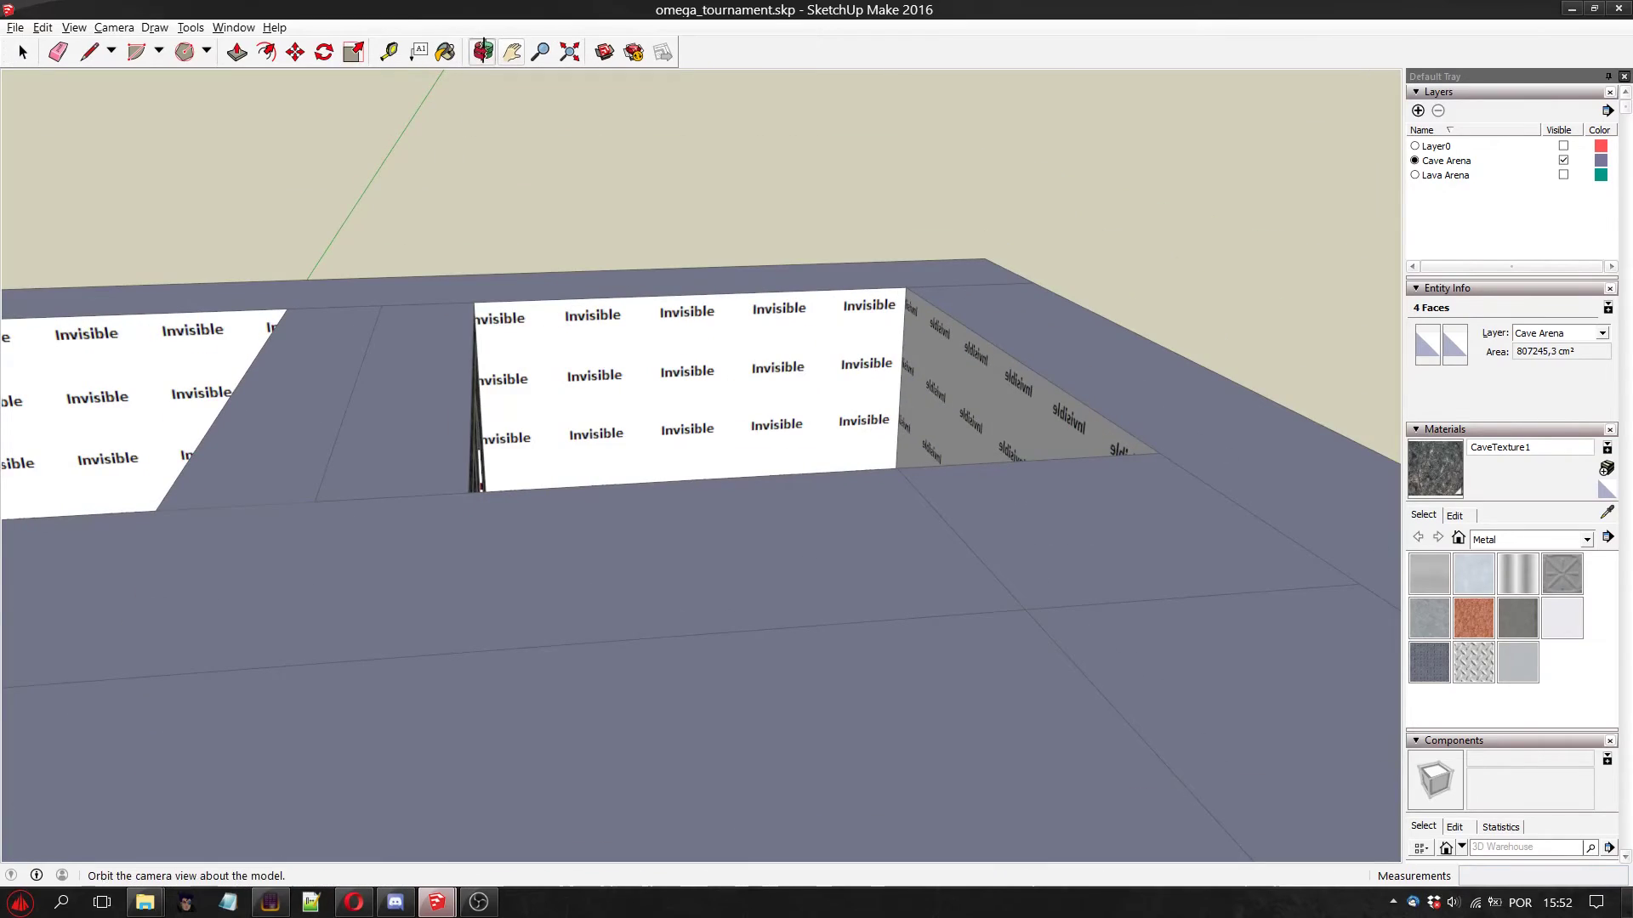
pyautogui.click(481, 52)
pyautogui.moveTo(585, 462)
pyautogui.mouseDown()
pyautogui.moveTo(383, 476)
pyautogui.moveTo(247, 433)
pyautogui.mouseUp()
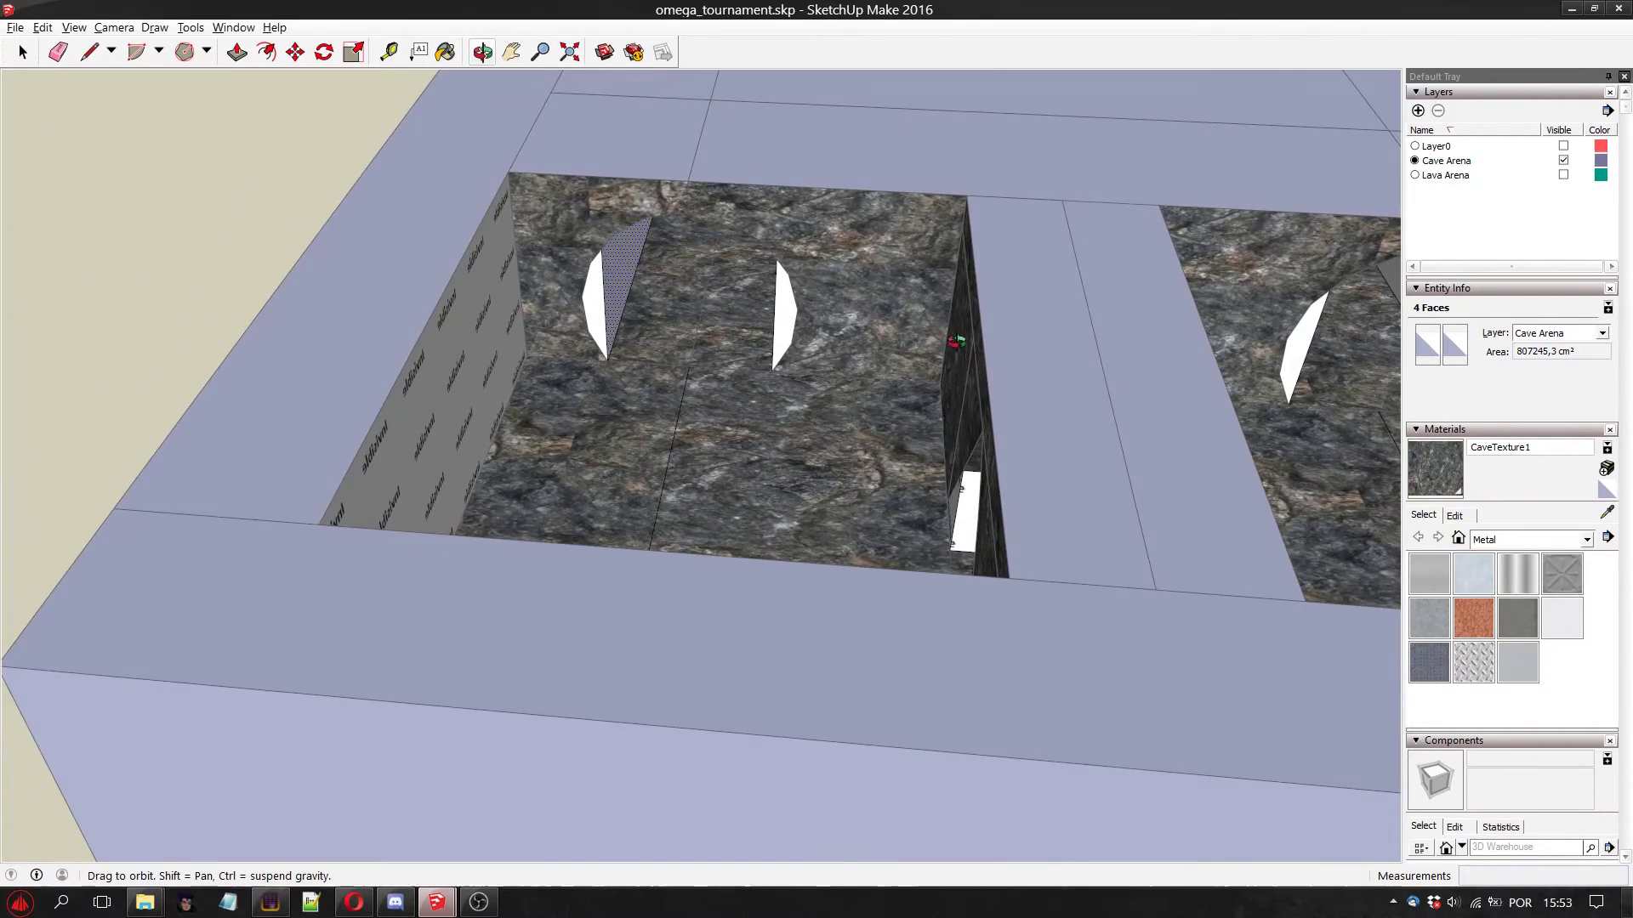
pyautogui.press('space')
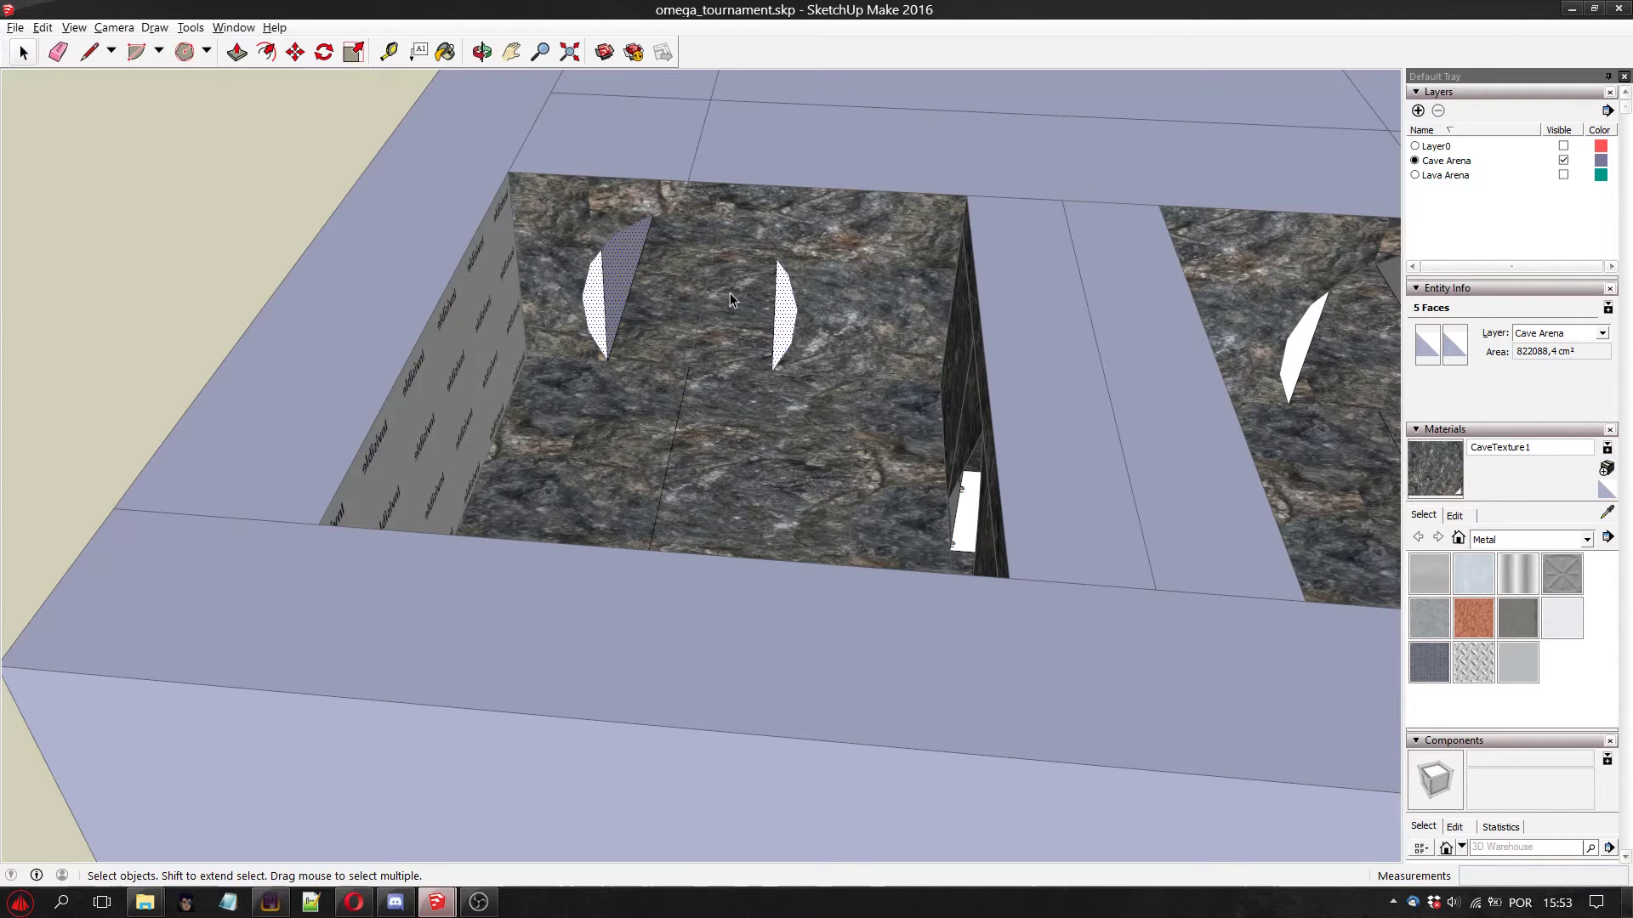
pyautogui.scroll(3, 715, 323)
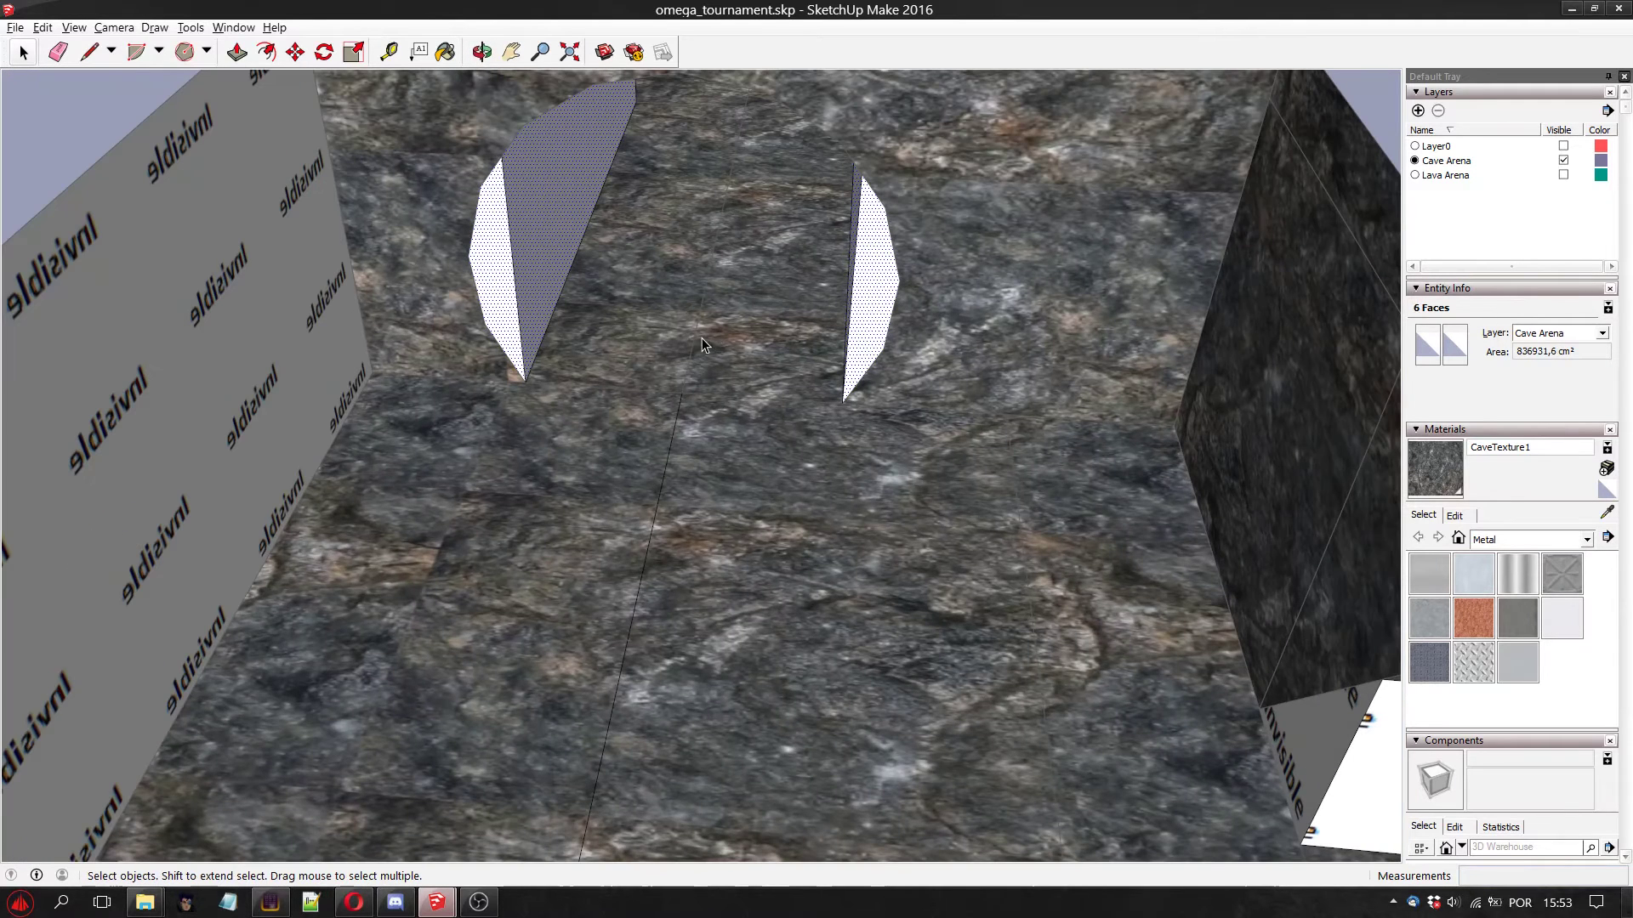
# Add the neighbouring rounded tunnel's two side walls and the end segments at one of its openings to the selection
pyautogui.click(515, 53)
pyautogui.moveTo(700, 329); pyautogui.dragTo(812, 367)
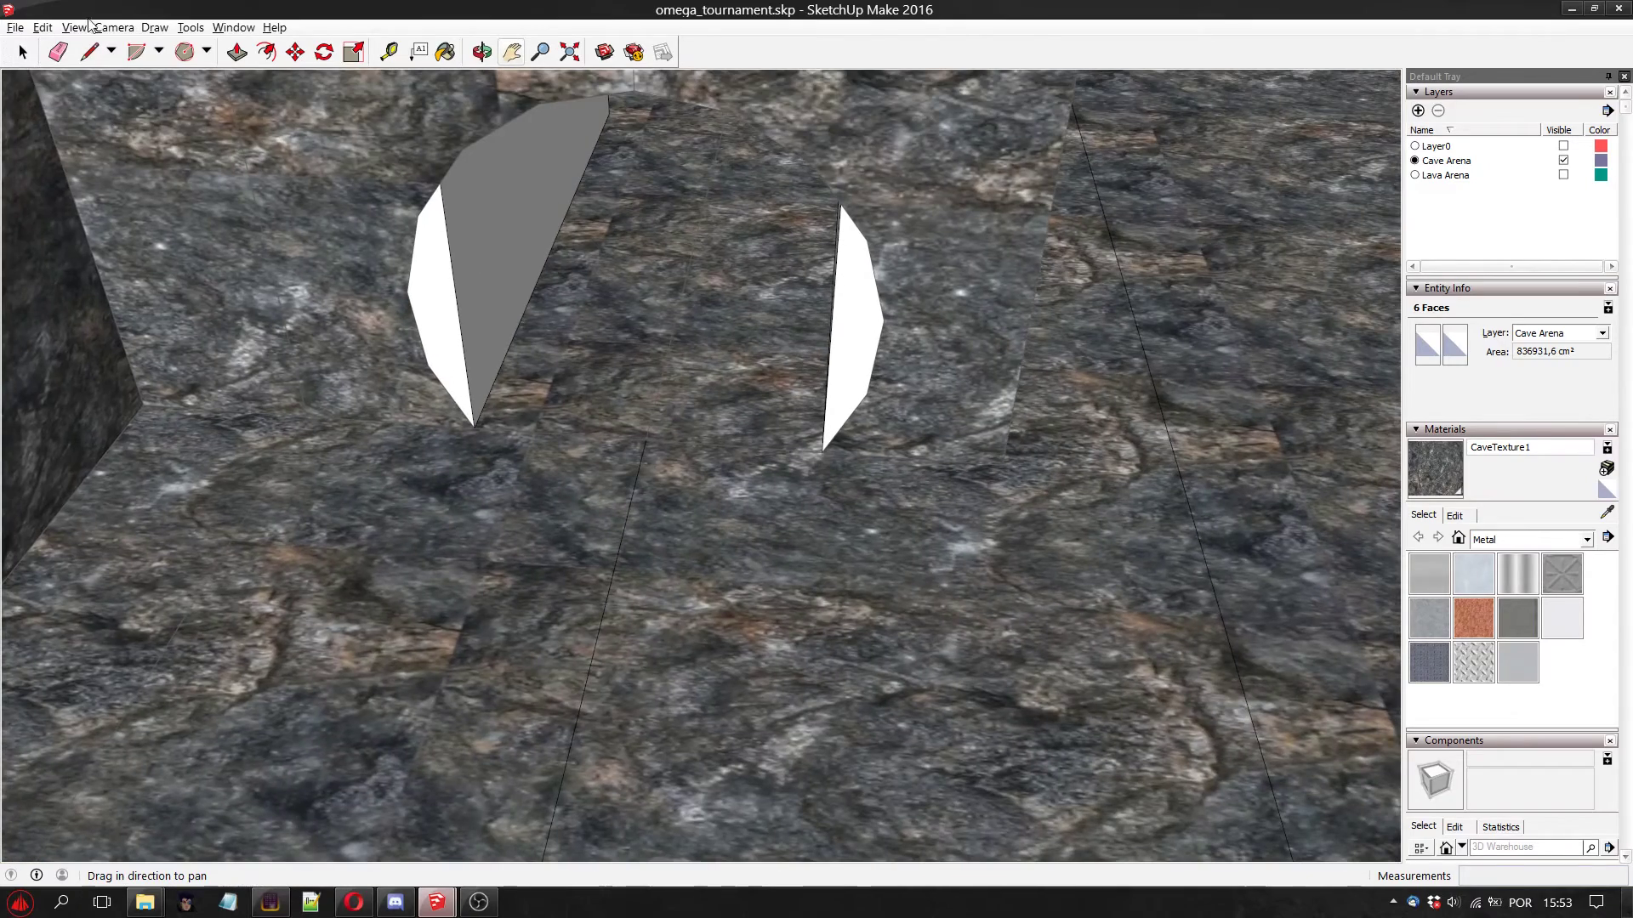
pyautogui.tripleClick(443, 293)
pyautogui.keyDown('shift'); pyautogui.click(846, 324); pyautogui.keyUp('shift')
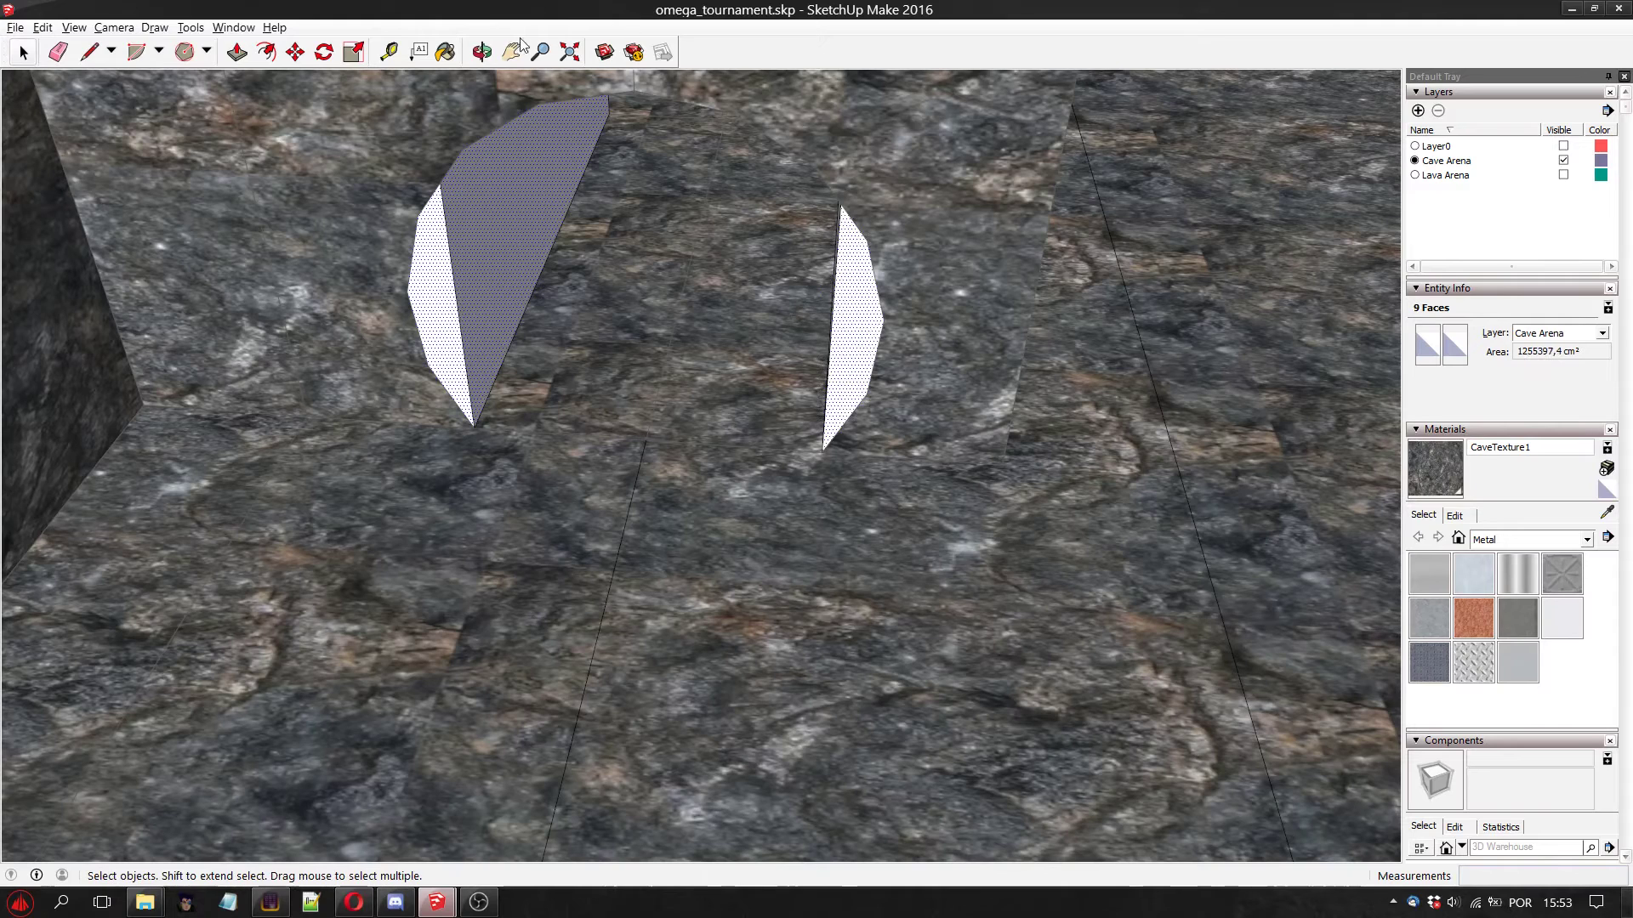
pyautogui.click(481, 52)
pyautogui.moveTo(646, 255); pyautogui.dragTo(757, 226)
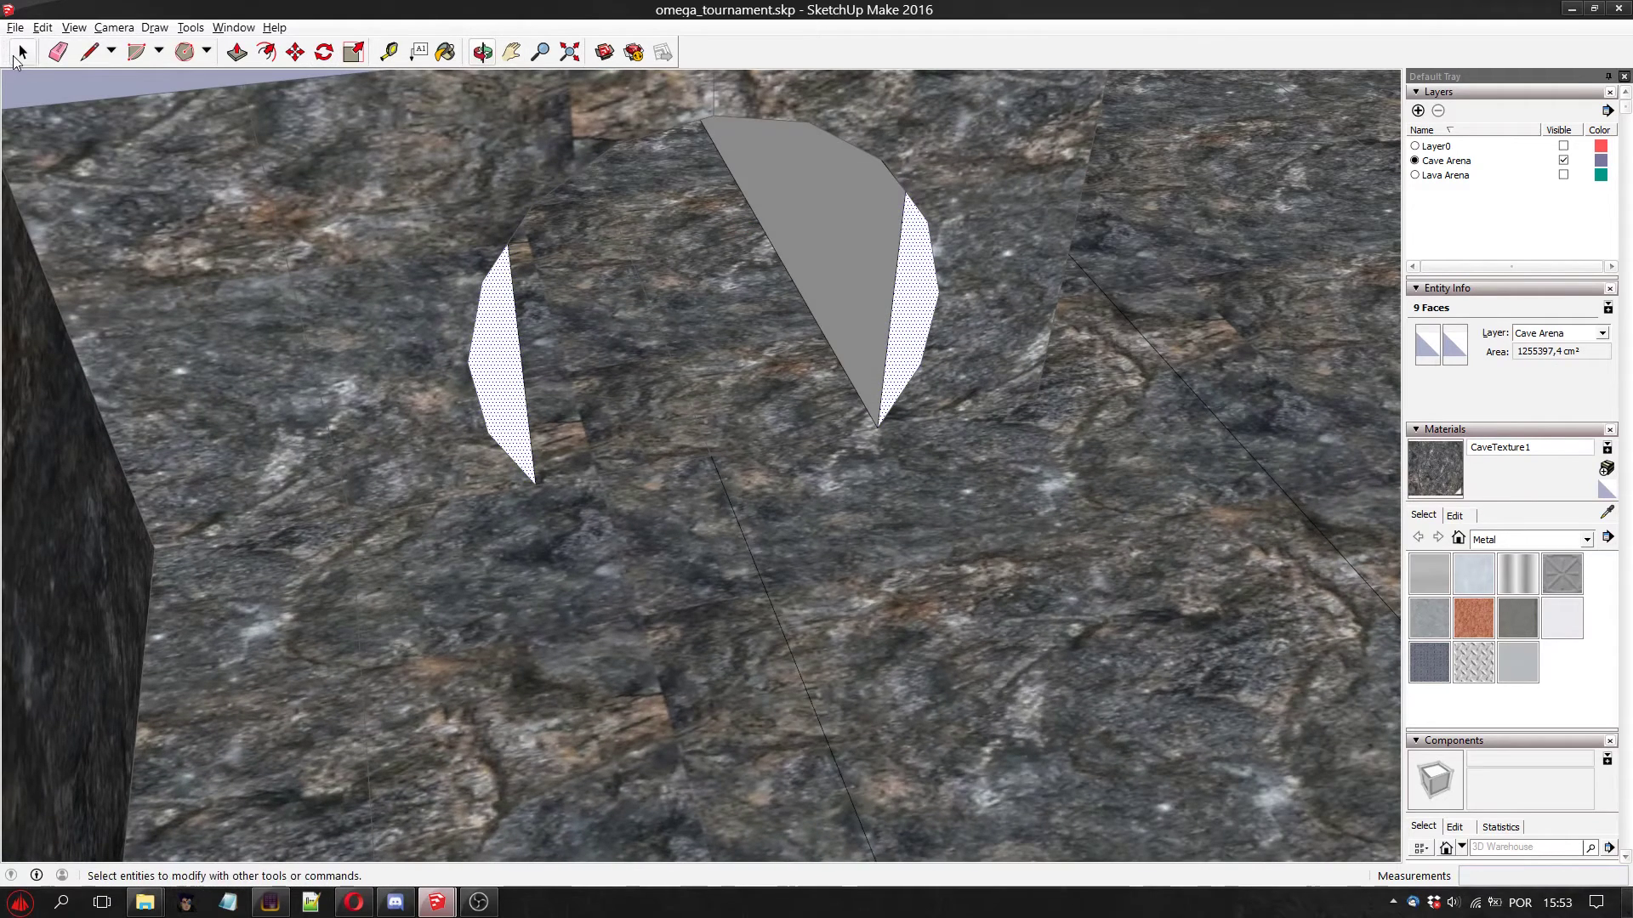
pyautogui.click(22, 52)
pyautogui.keyDown('shift'); pyautogui.click(829, 232); pyautogui.keyUp('shift')
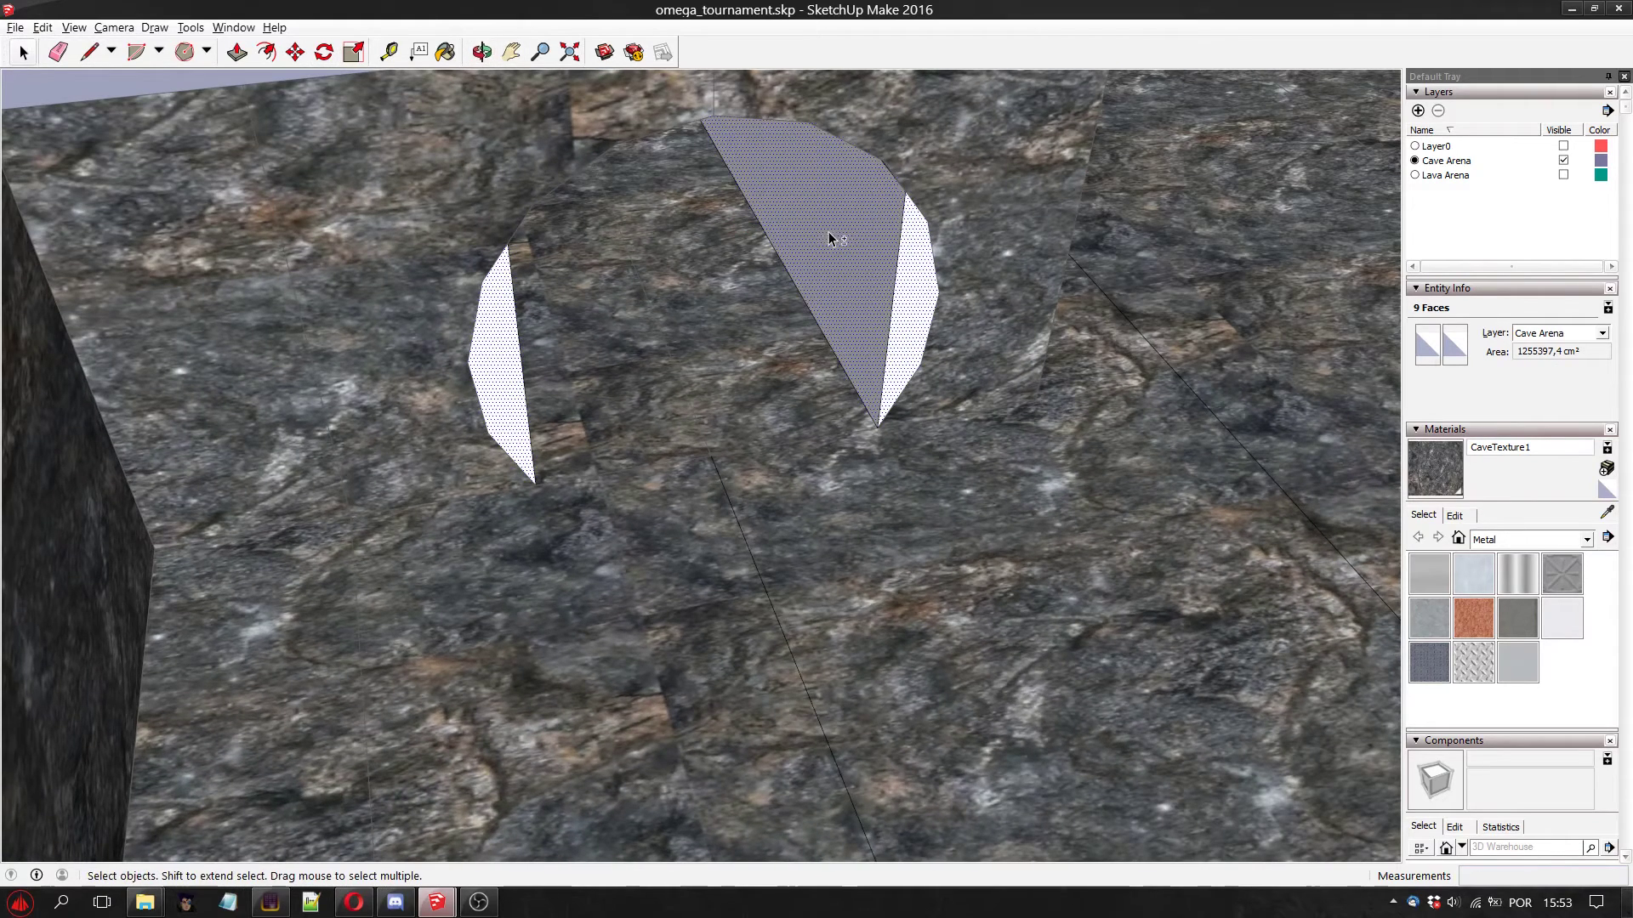
# Add the two end segments at the neighbouring tunnel's other opening to the selection
pyautogui.click(482, 52)
pyautogui.moveTo(544, 281); pyautogui.dragTo(558, 207)
pyautogui.moveTo(769, 397); pyautogui.dragTo(683, 287)
pyautogui.moveTo(805, 466); pyautogui.dragTo(811, 383)
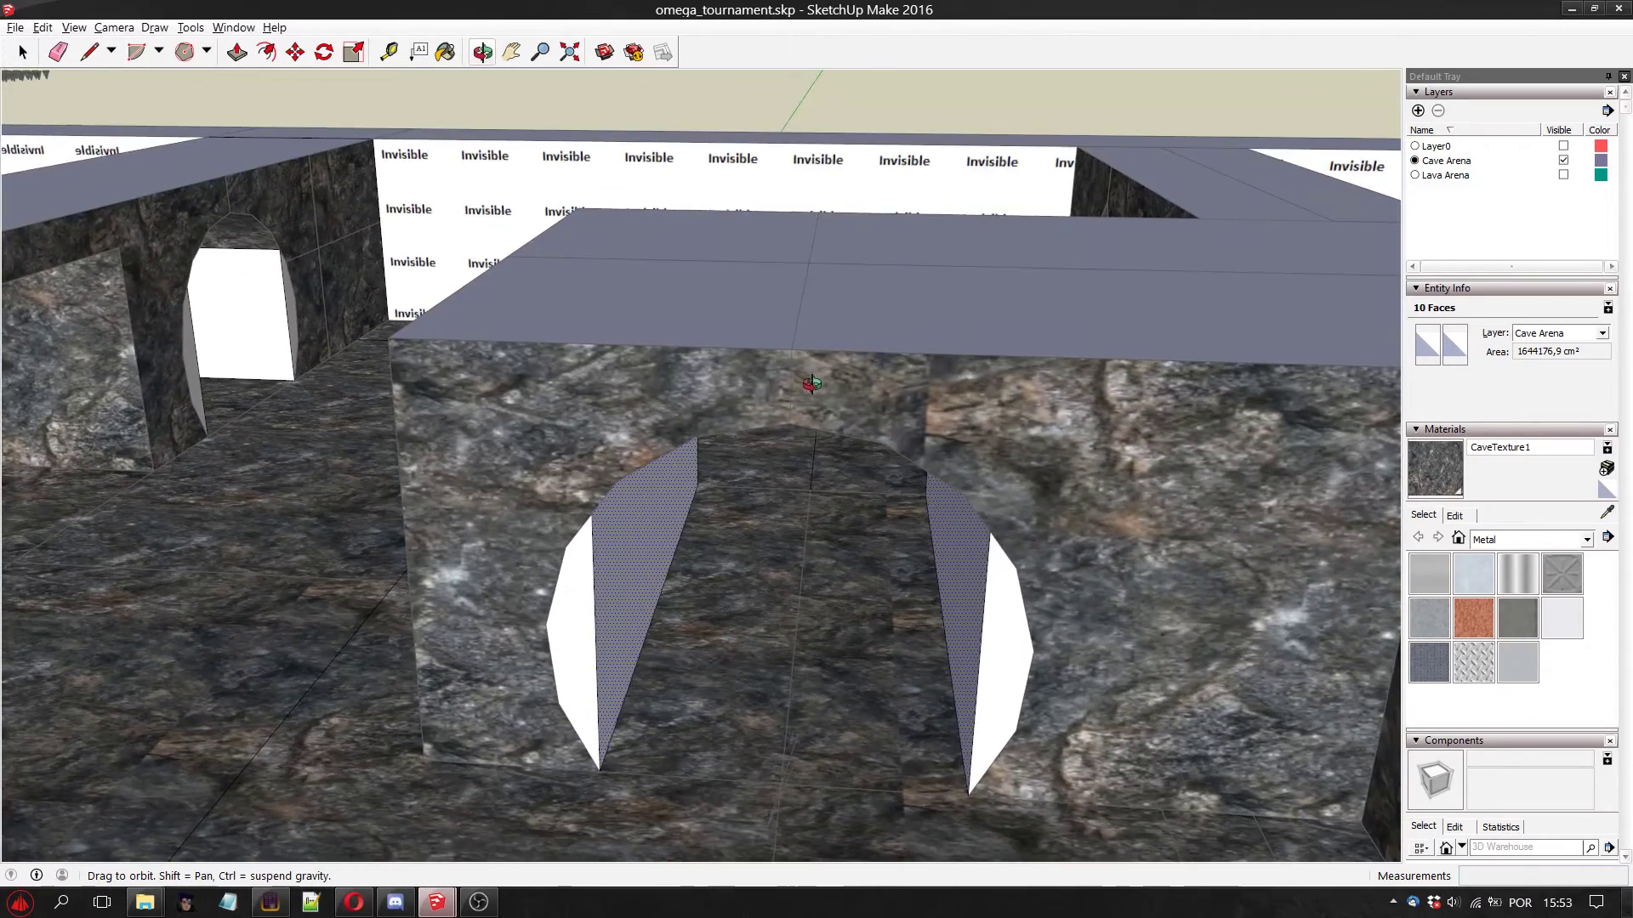
pyautogui.click(23, 52)
pyautogui.click(591, 633)
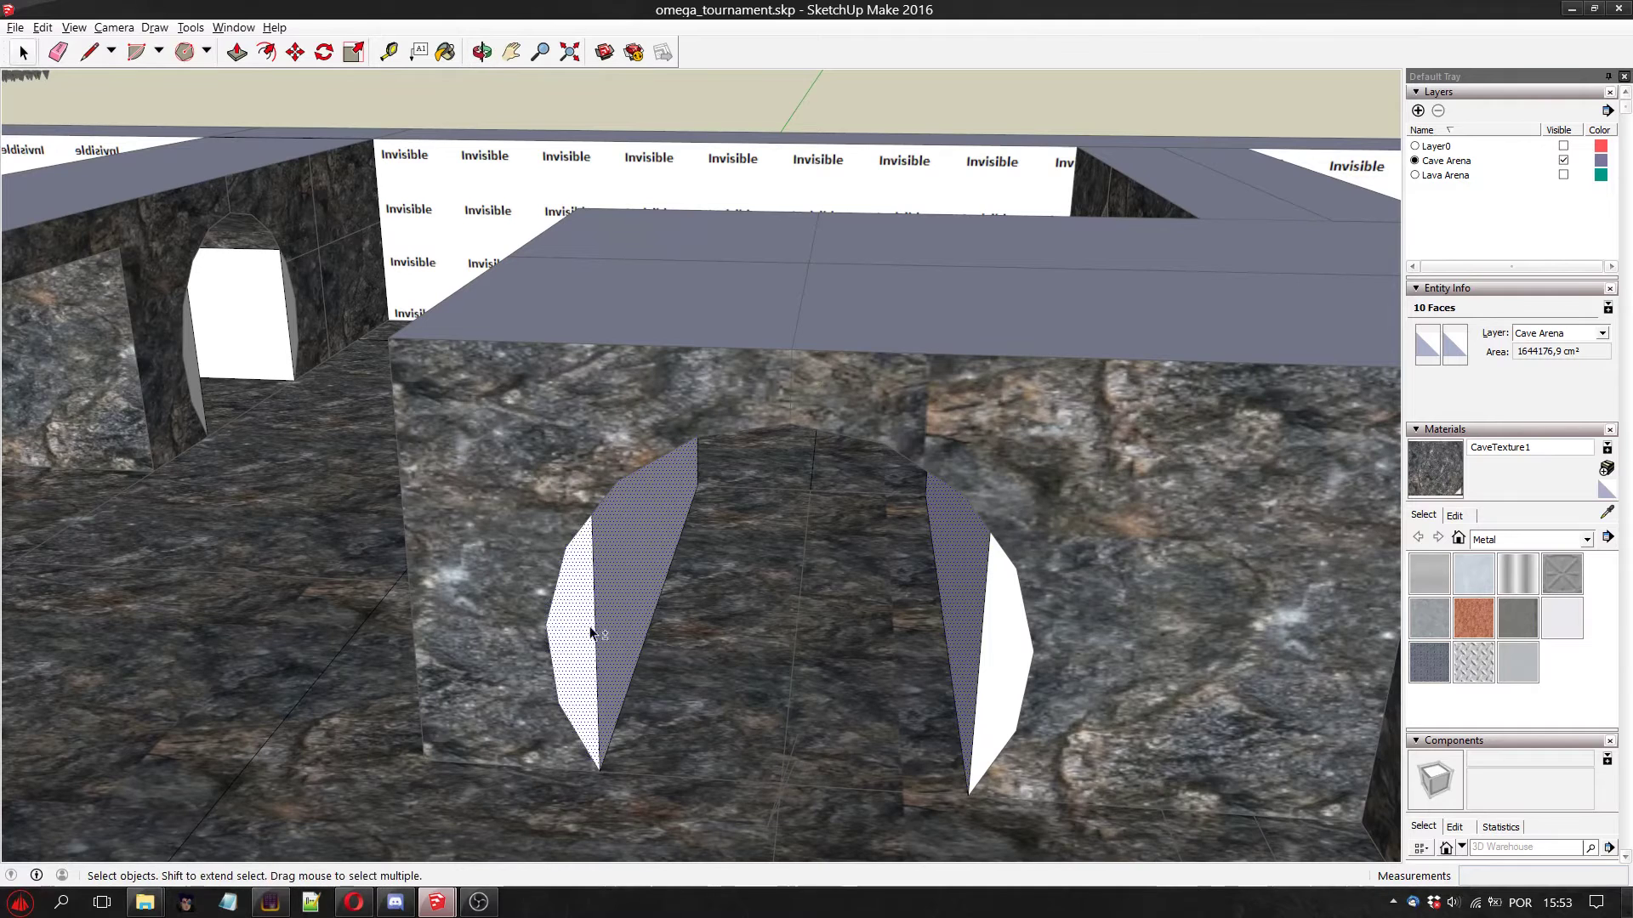
pyautogui.keyDown('shift'); pyautogui.click(1014, 646); pyautogui.keyUp('shift')
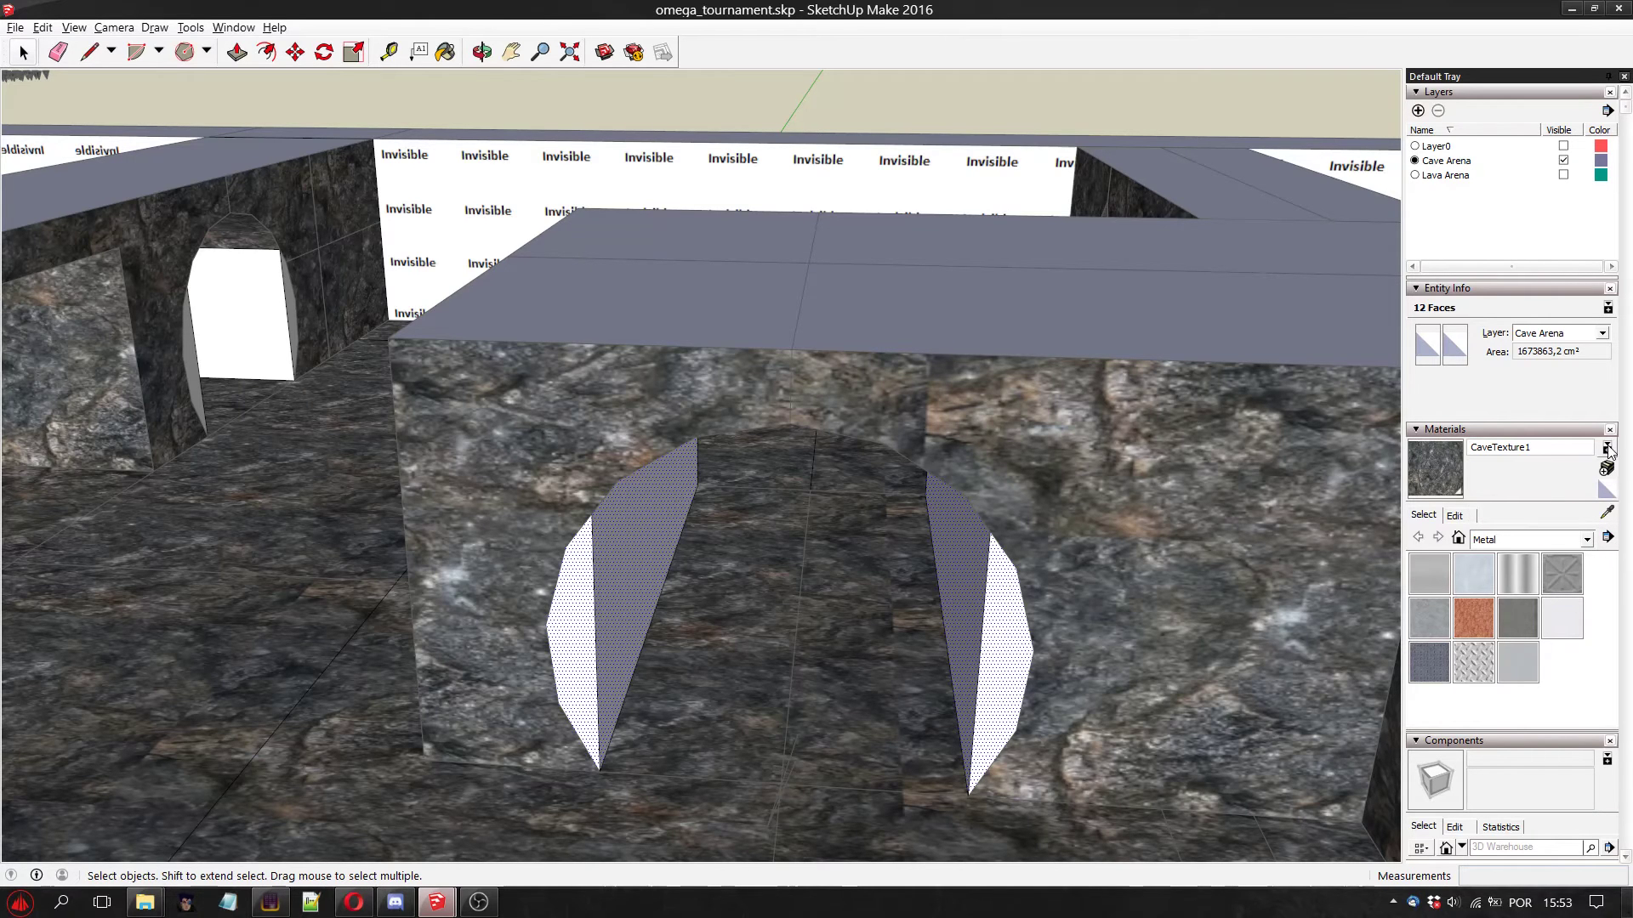
# Sample the Invisible material from the boundary wall and paint all the selected tunnel side faces with it
pyautogui.click(1606, 512)
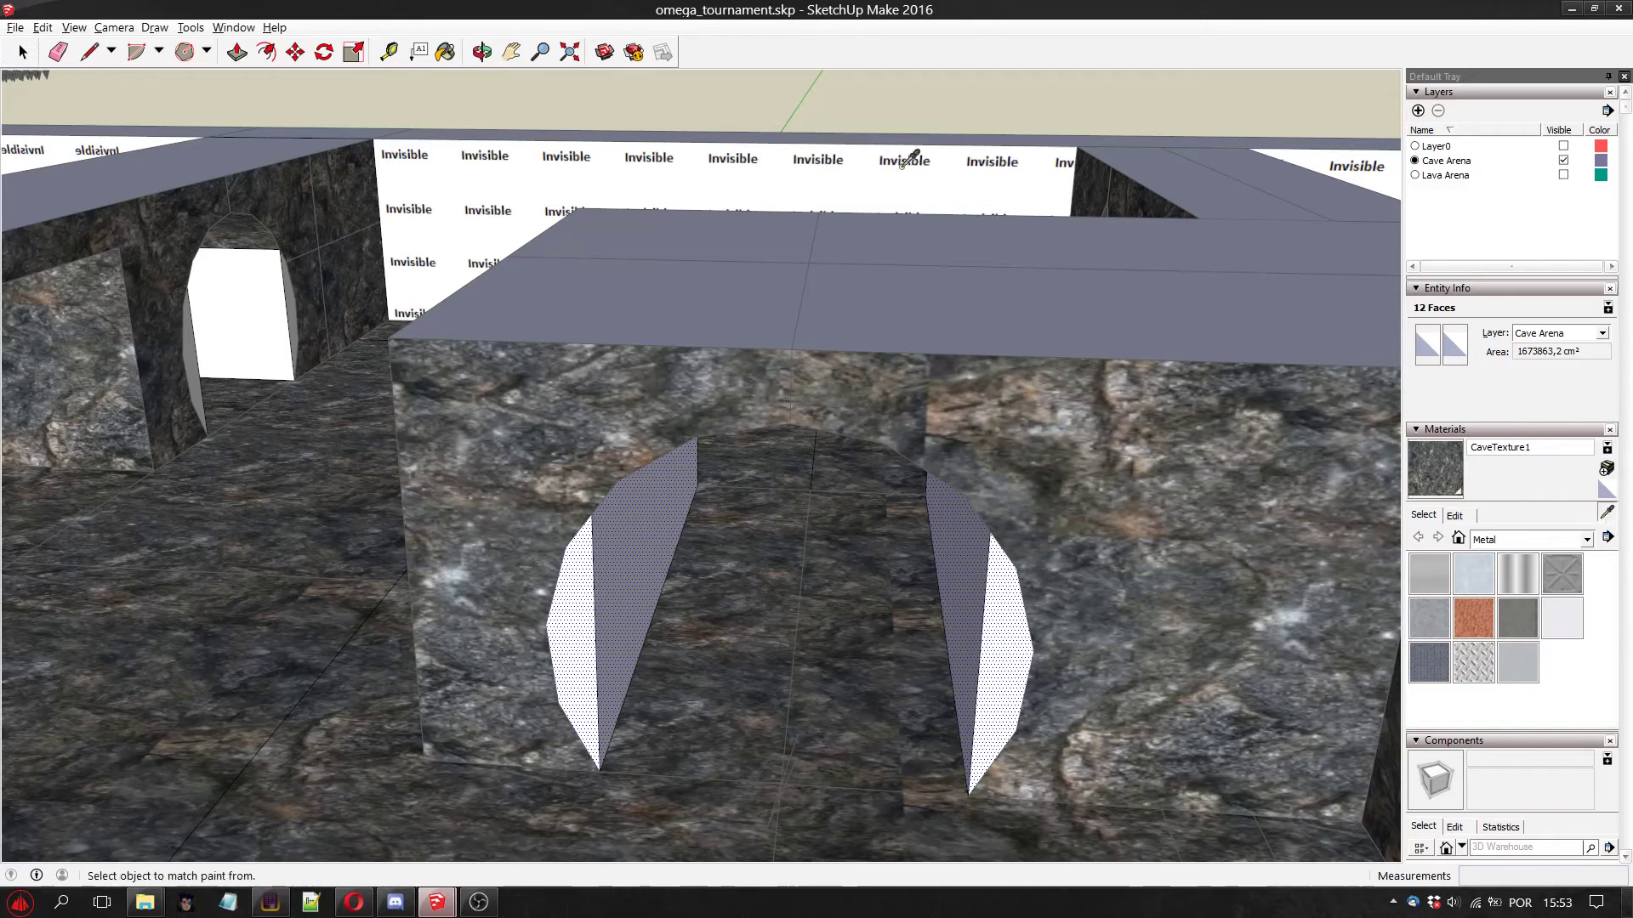
pyautogui.click(868, 167)
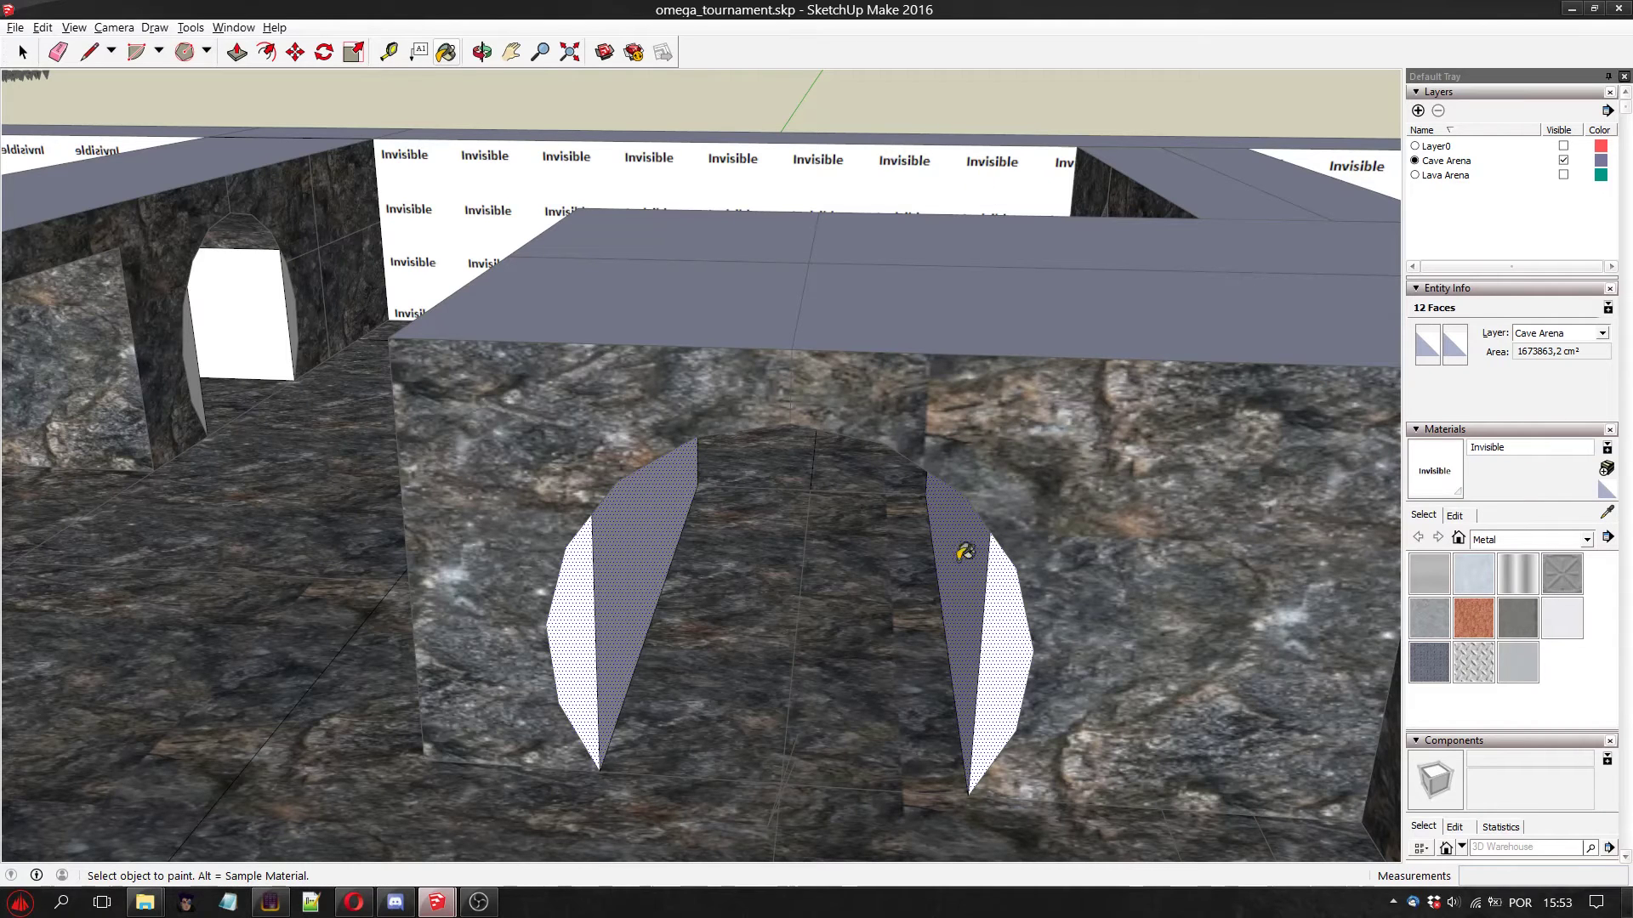
pyautogui.click(616, 568)
# Reverse the selected faces and paint their other sides with the Invisible material
pyautogui.press('space')
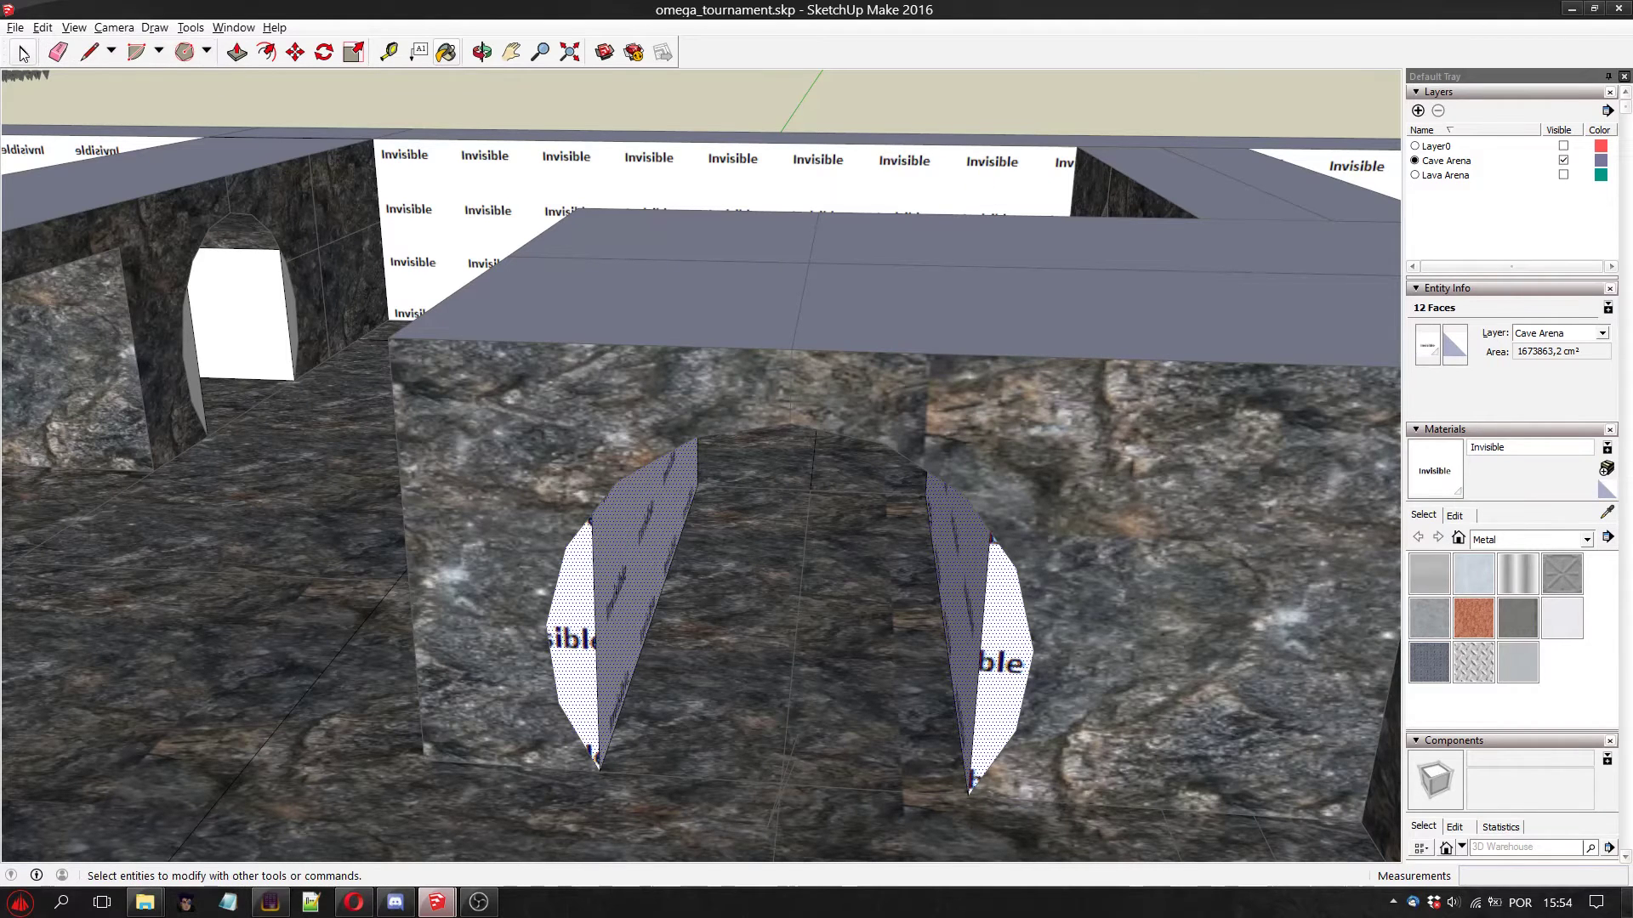
pyautogui.rightClick(635, 566)
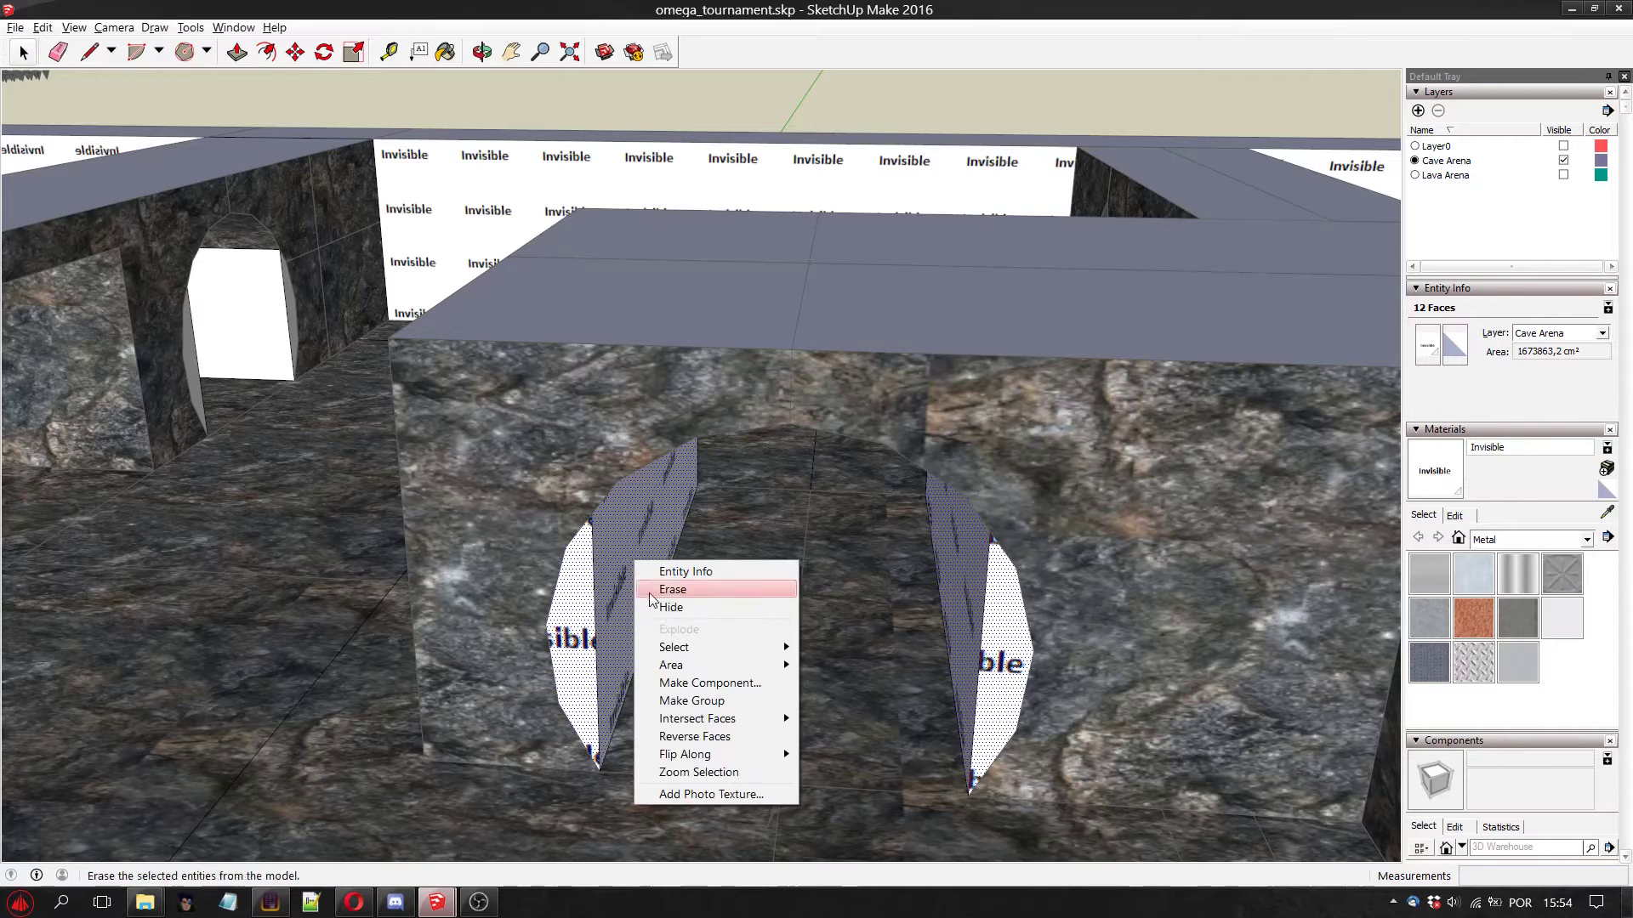
pyautogui.click(731, 745)
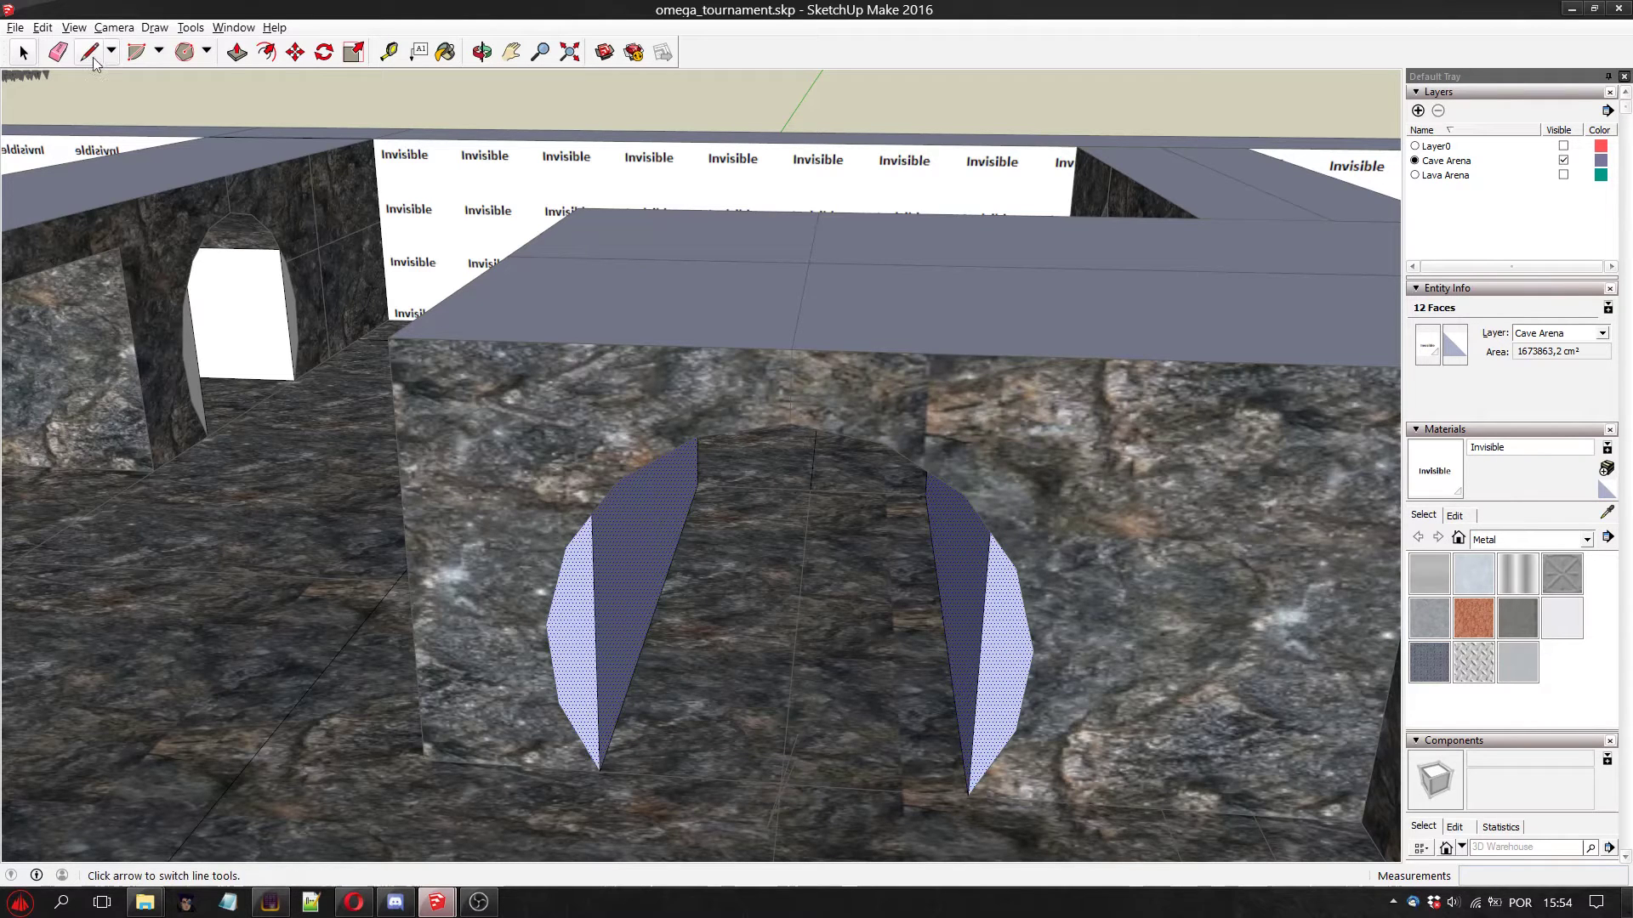
pyautogui.click(444, 53)
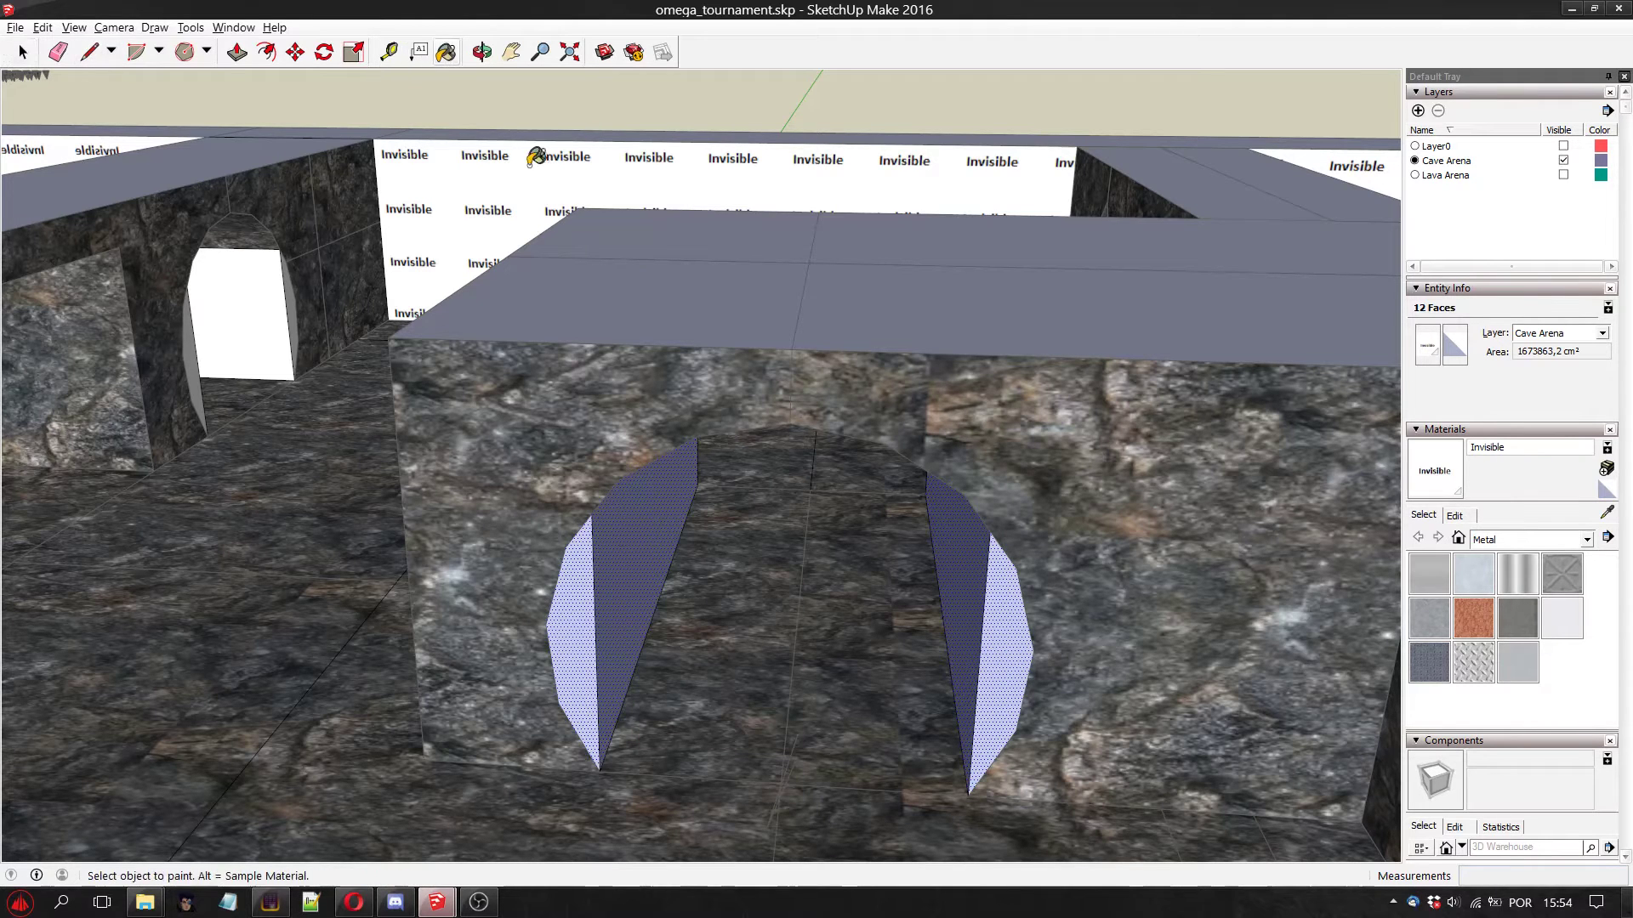
pyautogui.click(635, 551)
# Reverse the selected, fully painted tunnel faces back to their original orientation
pyautogui.click(22, 52)
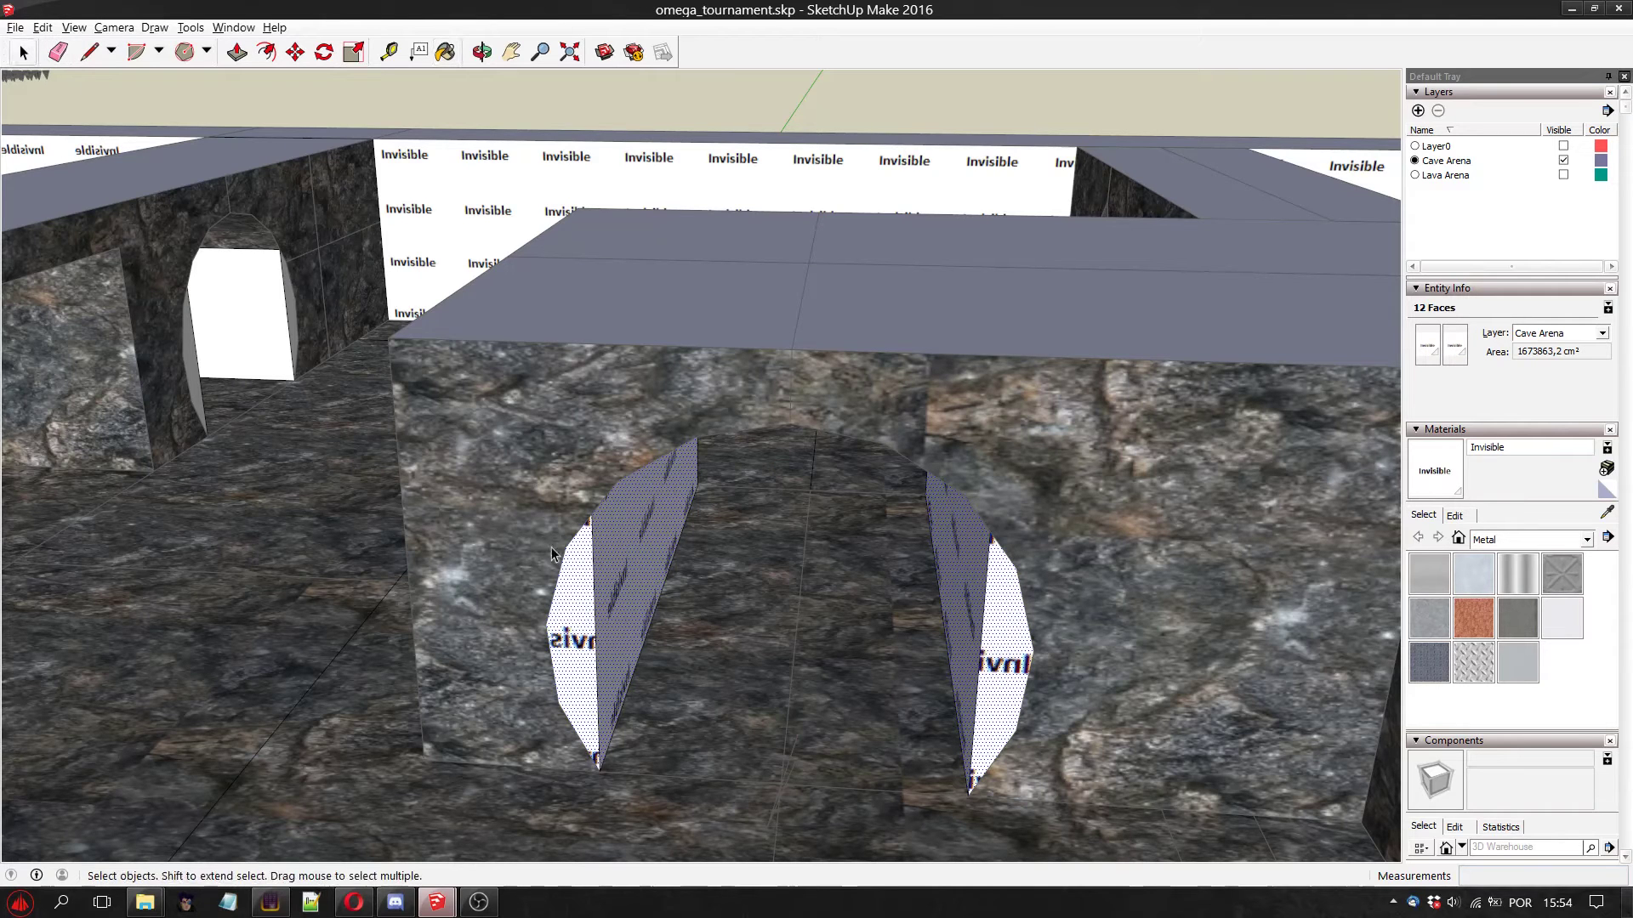
pyautogui.rightClick(634, 570)
pyautogui.click(743, 746)
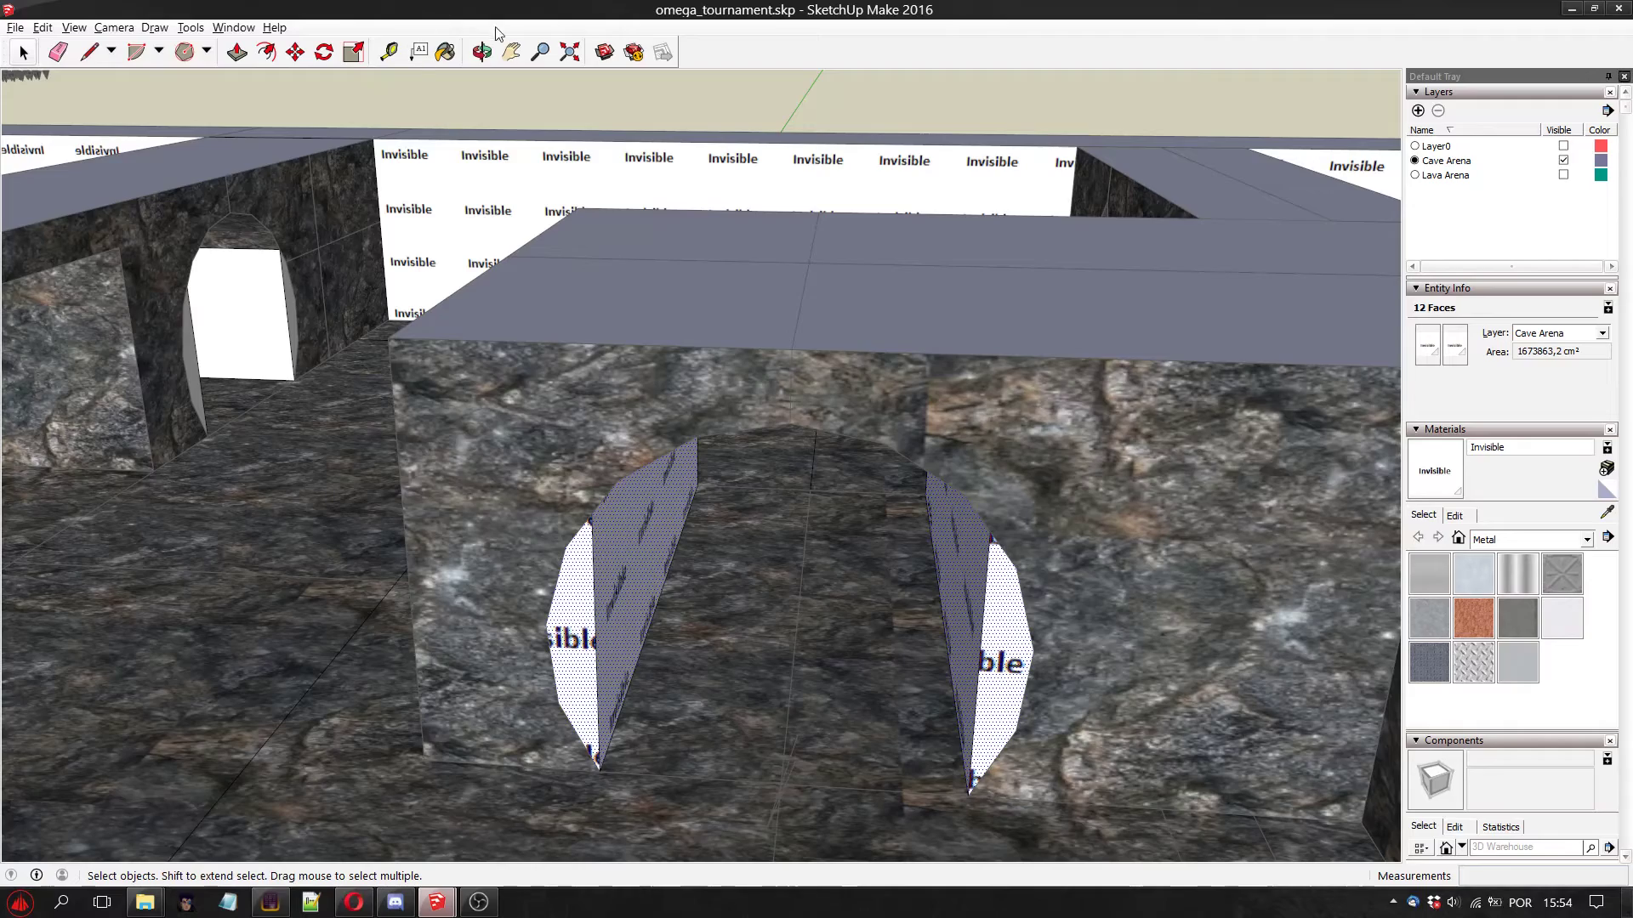
# Select the straight side faces and end segments of the tunnels in the next part of the arena
pyautogui.click(481, 52)
pyautogui.moveTo(565, 273); pyautogui.dragTo(395, 136)
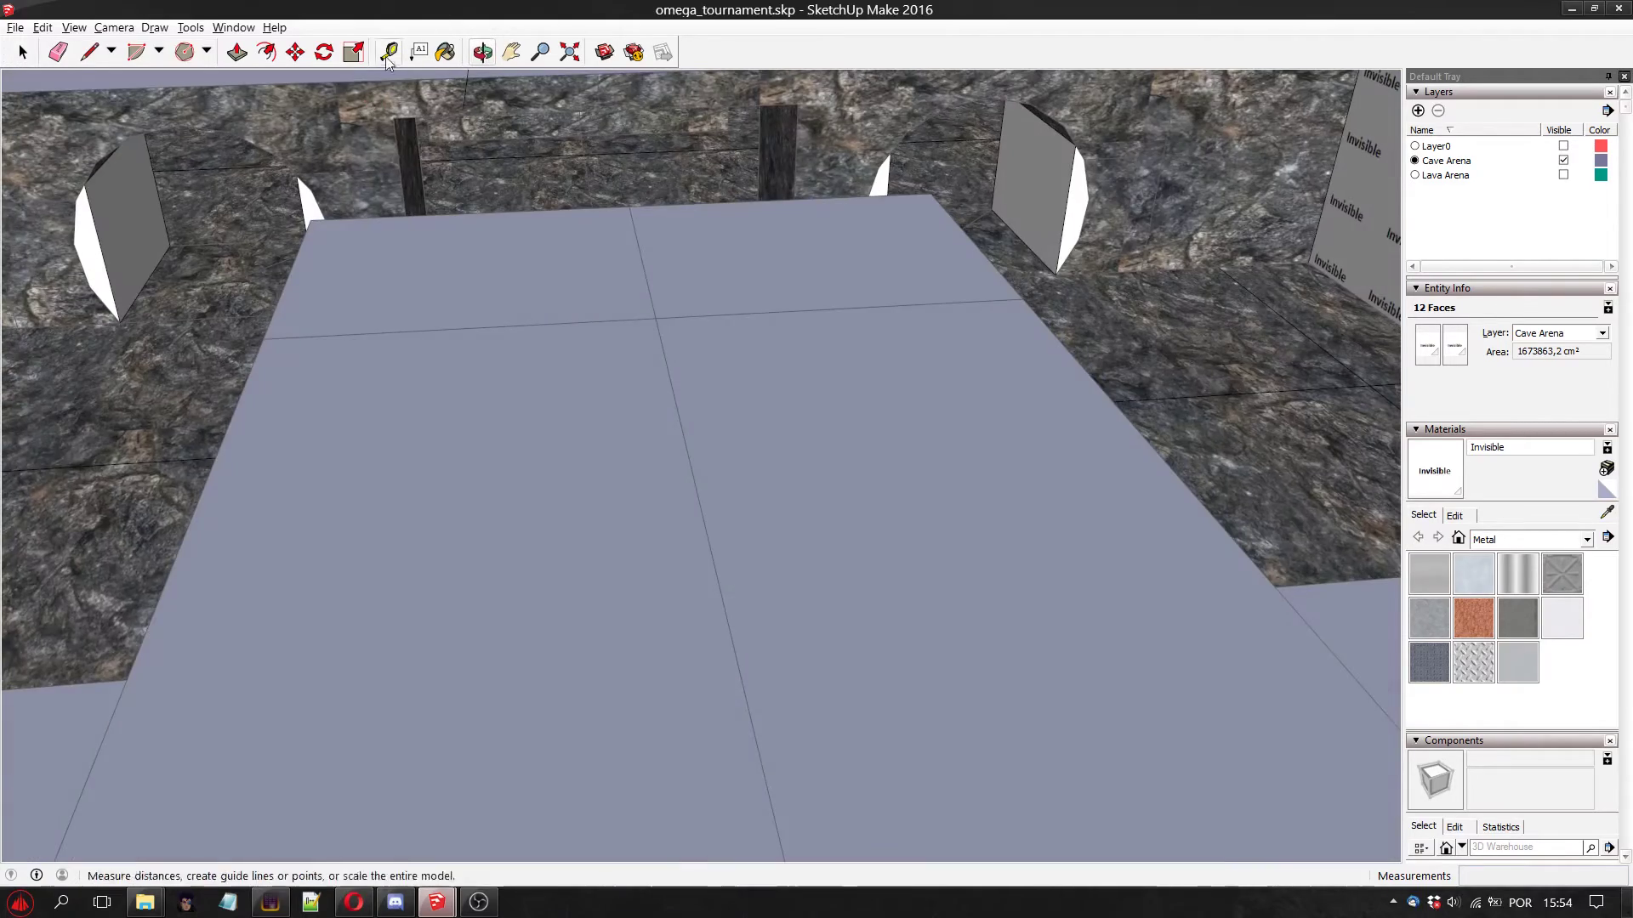
pyautogui.click(512, 52)
pyautogui.moveTo(595, 425); pyautogui.dragTo(622, 255)
pyautogui.moveTo(536, 347); pyautogui.dragTo(466, 472)
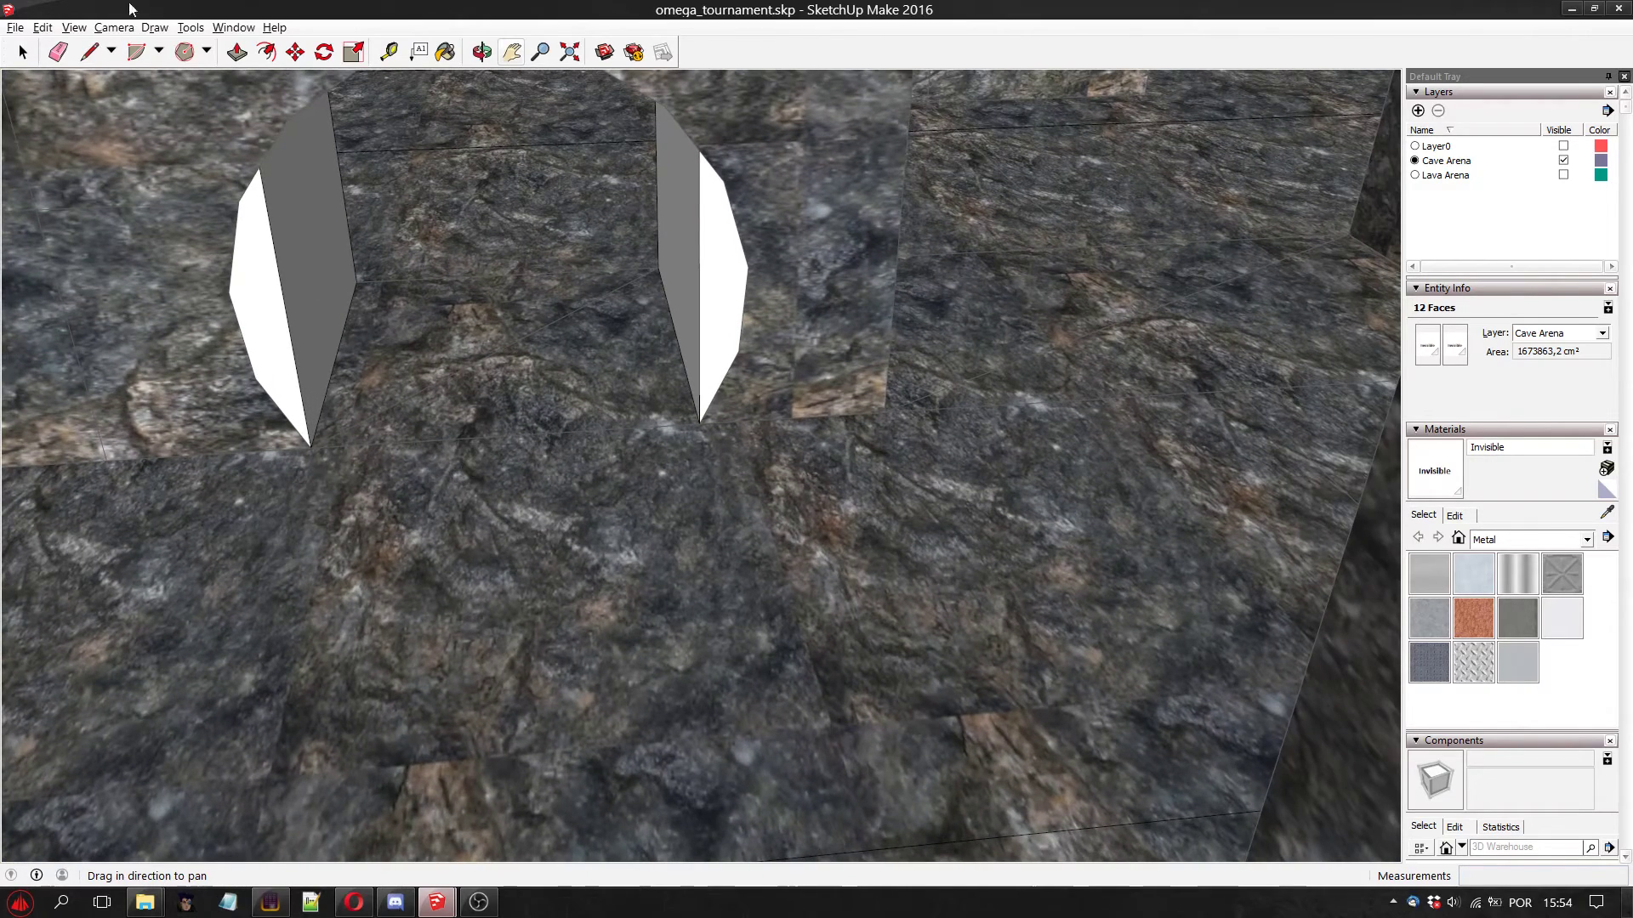
pyautogui.click(324, 303)
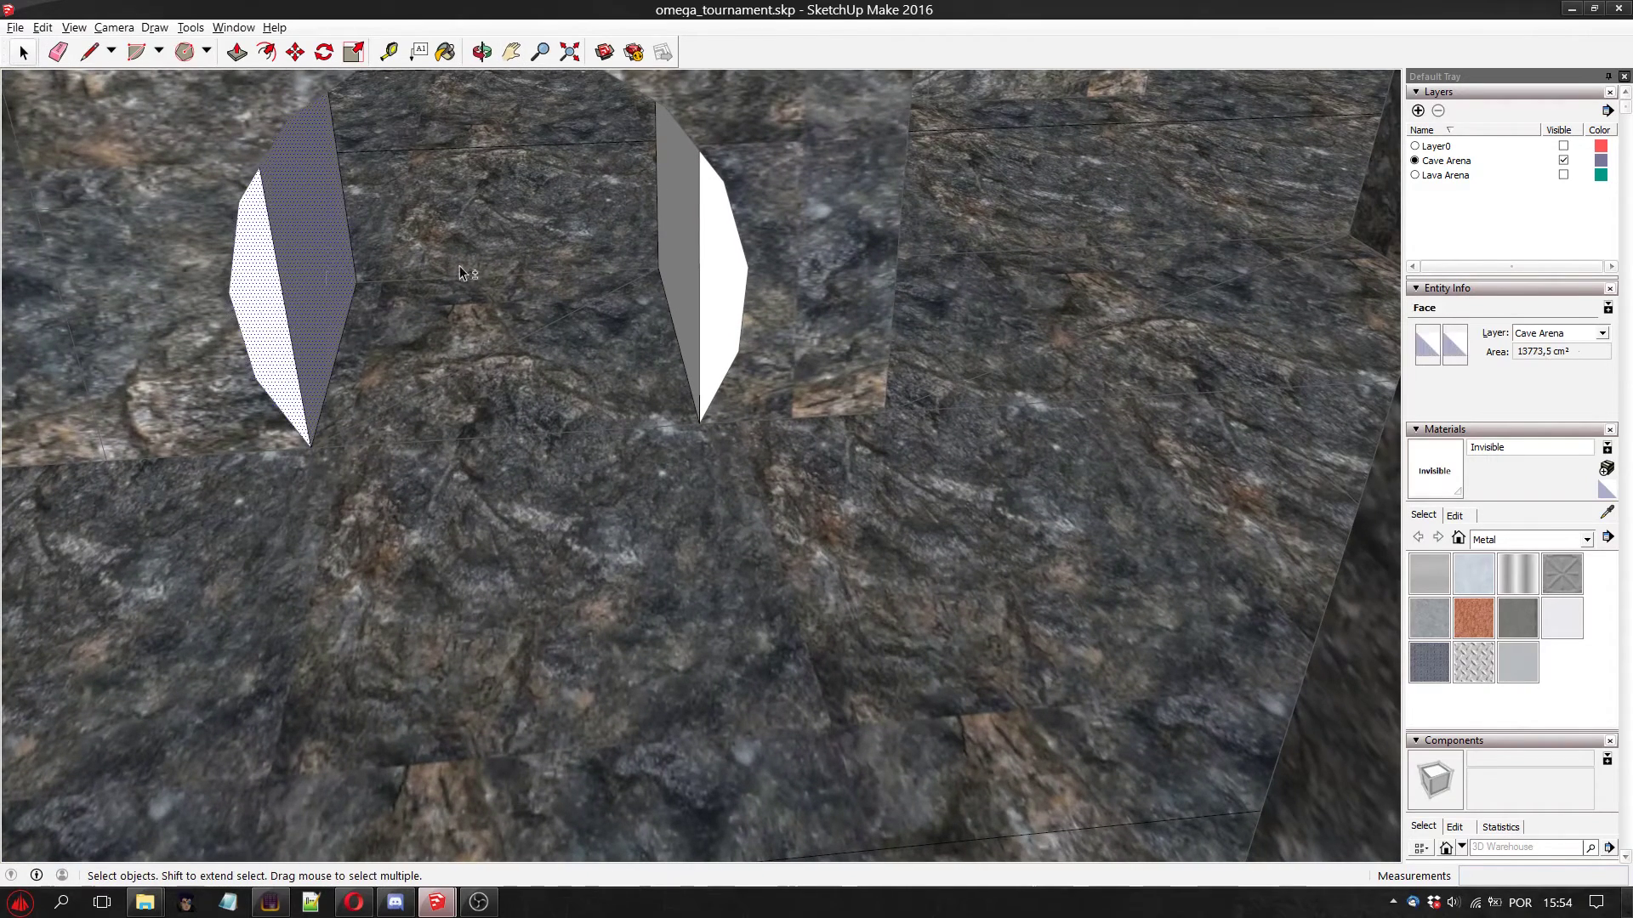
pyautogui.keyDown('shift'); pyautogui.click(693, 250); pyautogui.keyUp('shift')
pyautogui.keyDown('shift'); pyautogui.click(718, 244); pyautogui.keyUp('shift')
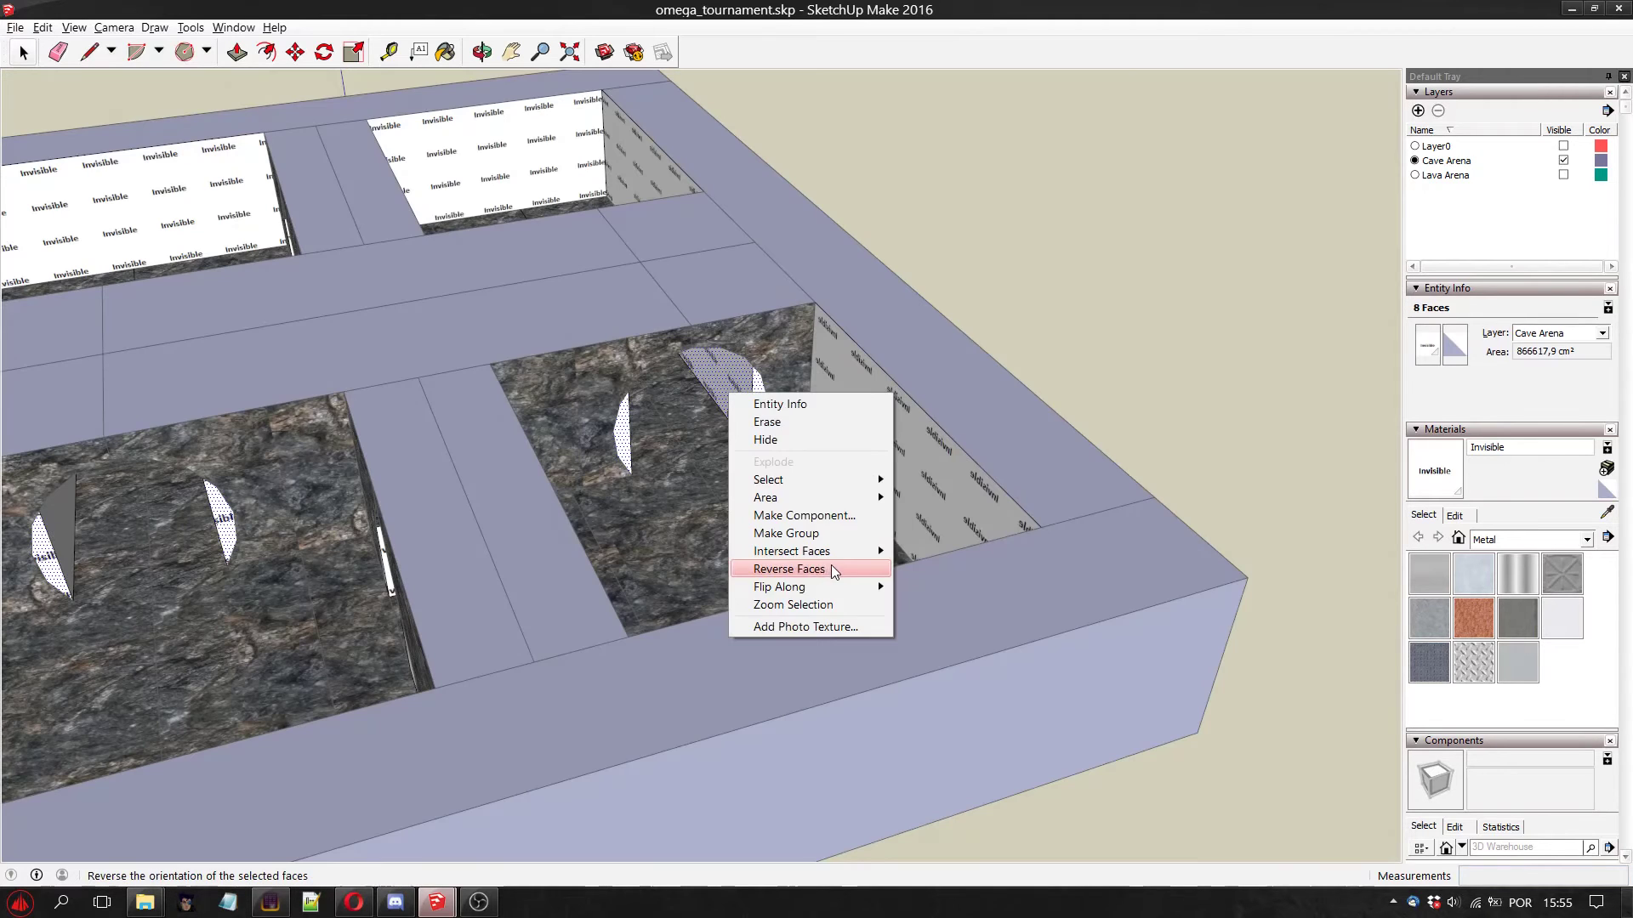
# Reverse the selected tunnel side faces, paint their other sides with the Invisible material, and reverse them back
pyautogui.click(833, 571)
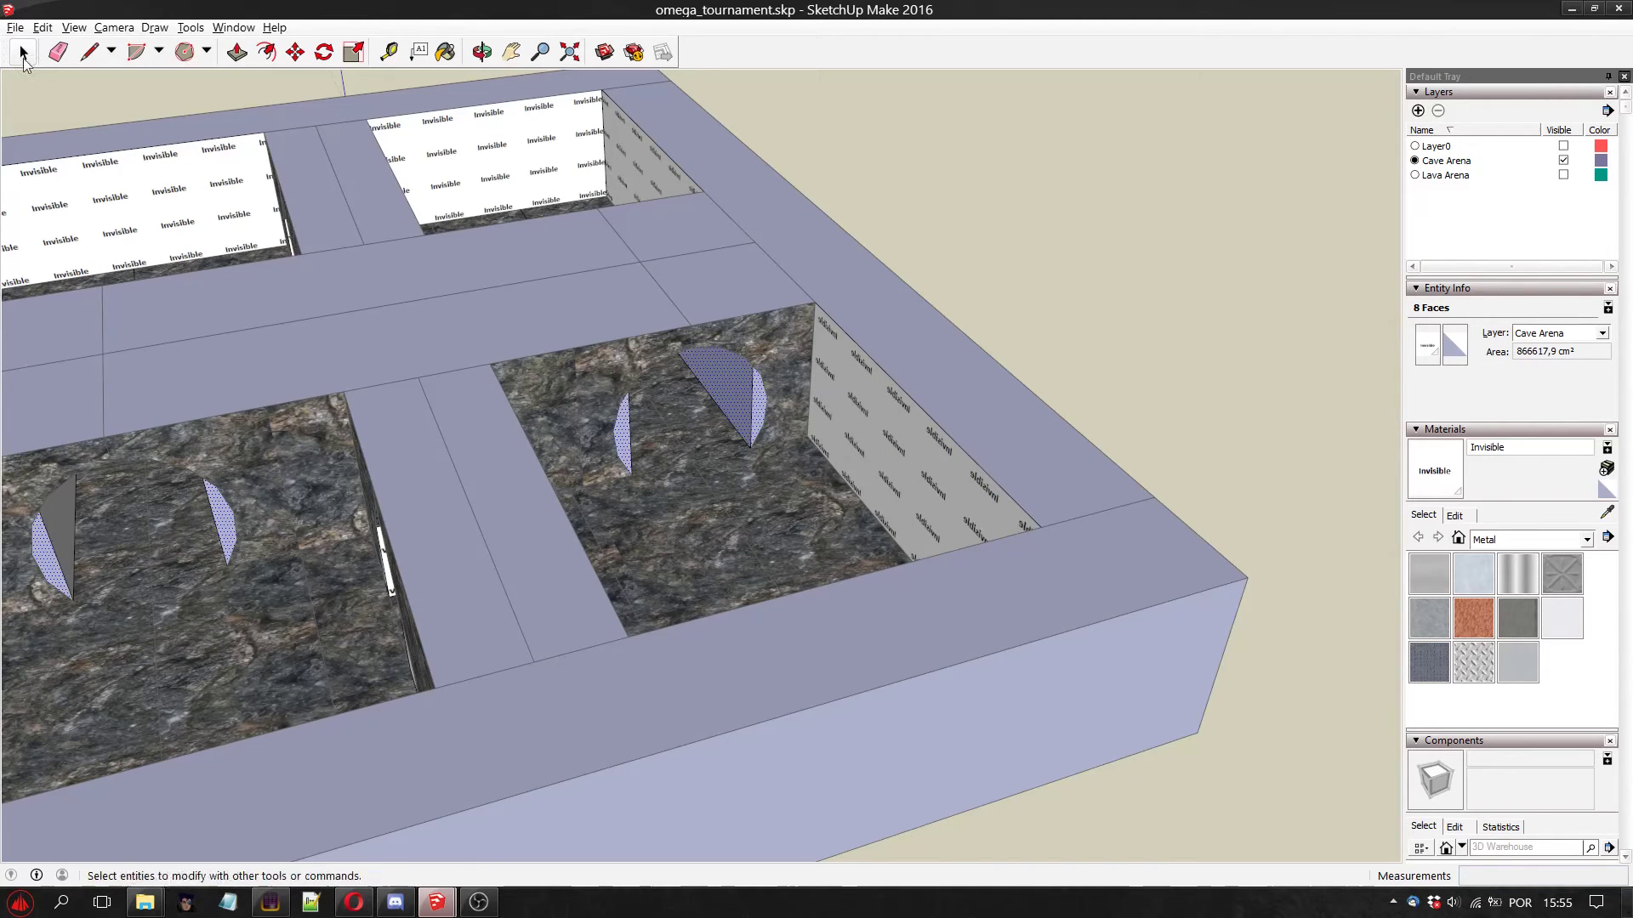
pyautogui.click(445, 51)
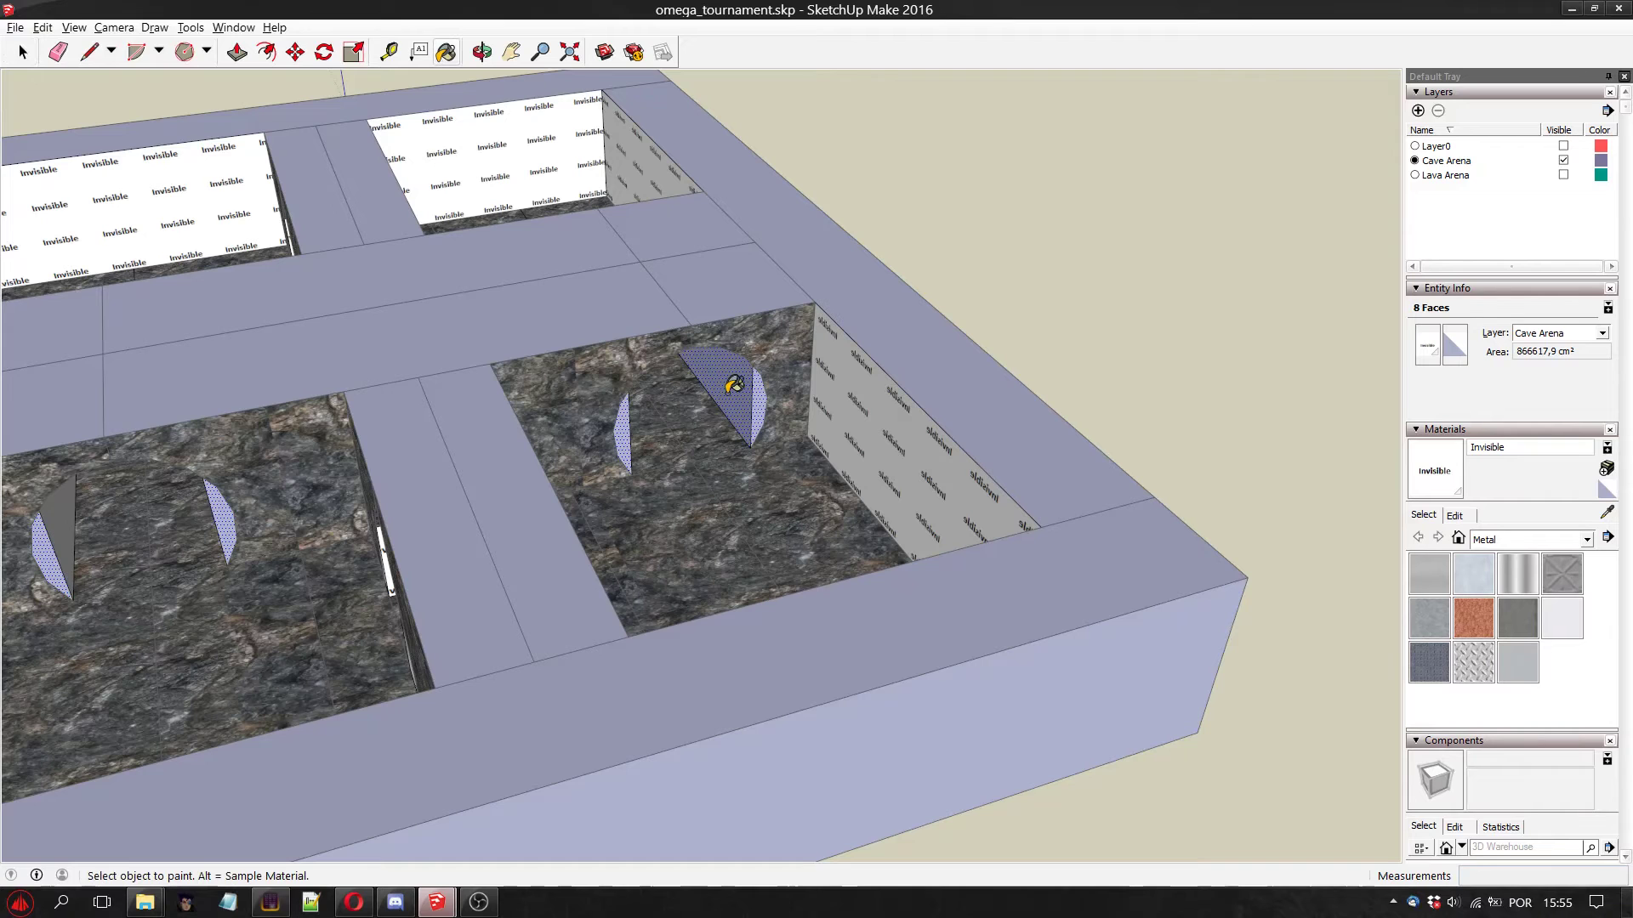
pyautogui.click(729, 387)
pyautogui.click(23, 52)
pyautogui.rightClick(730, 379)
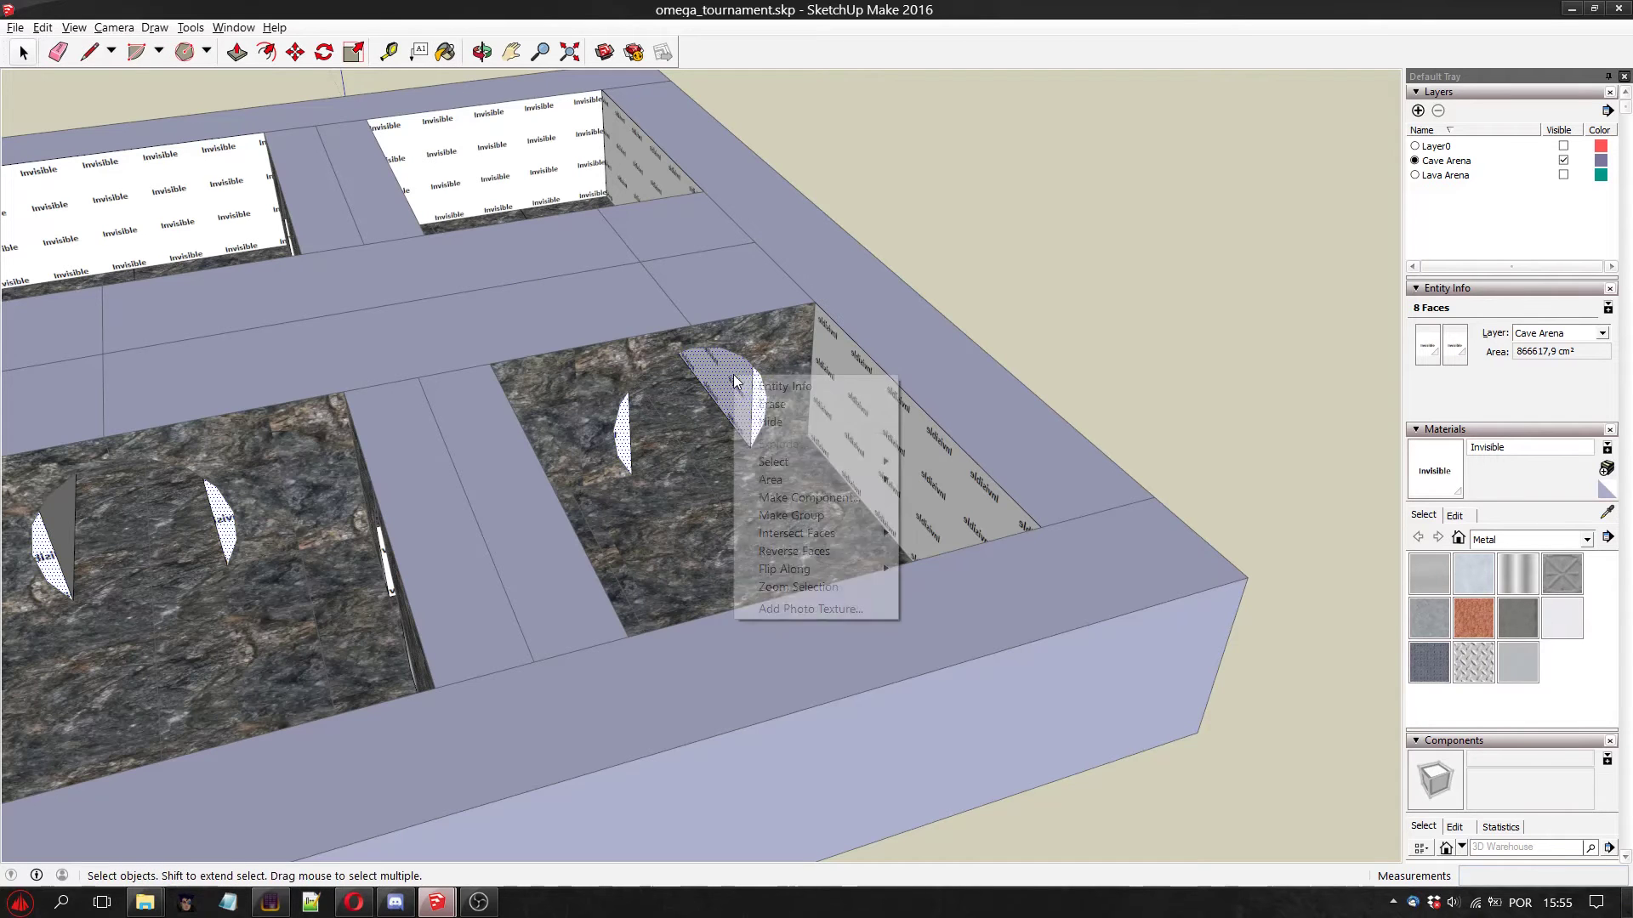
pyautogui.click(794, 551)
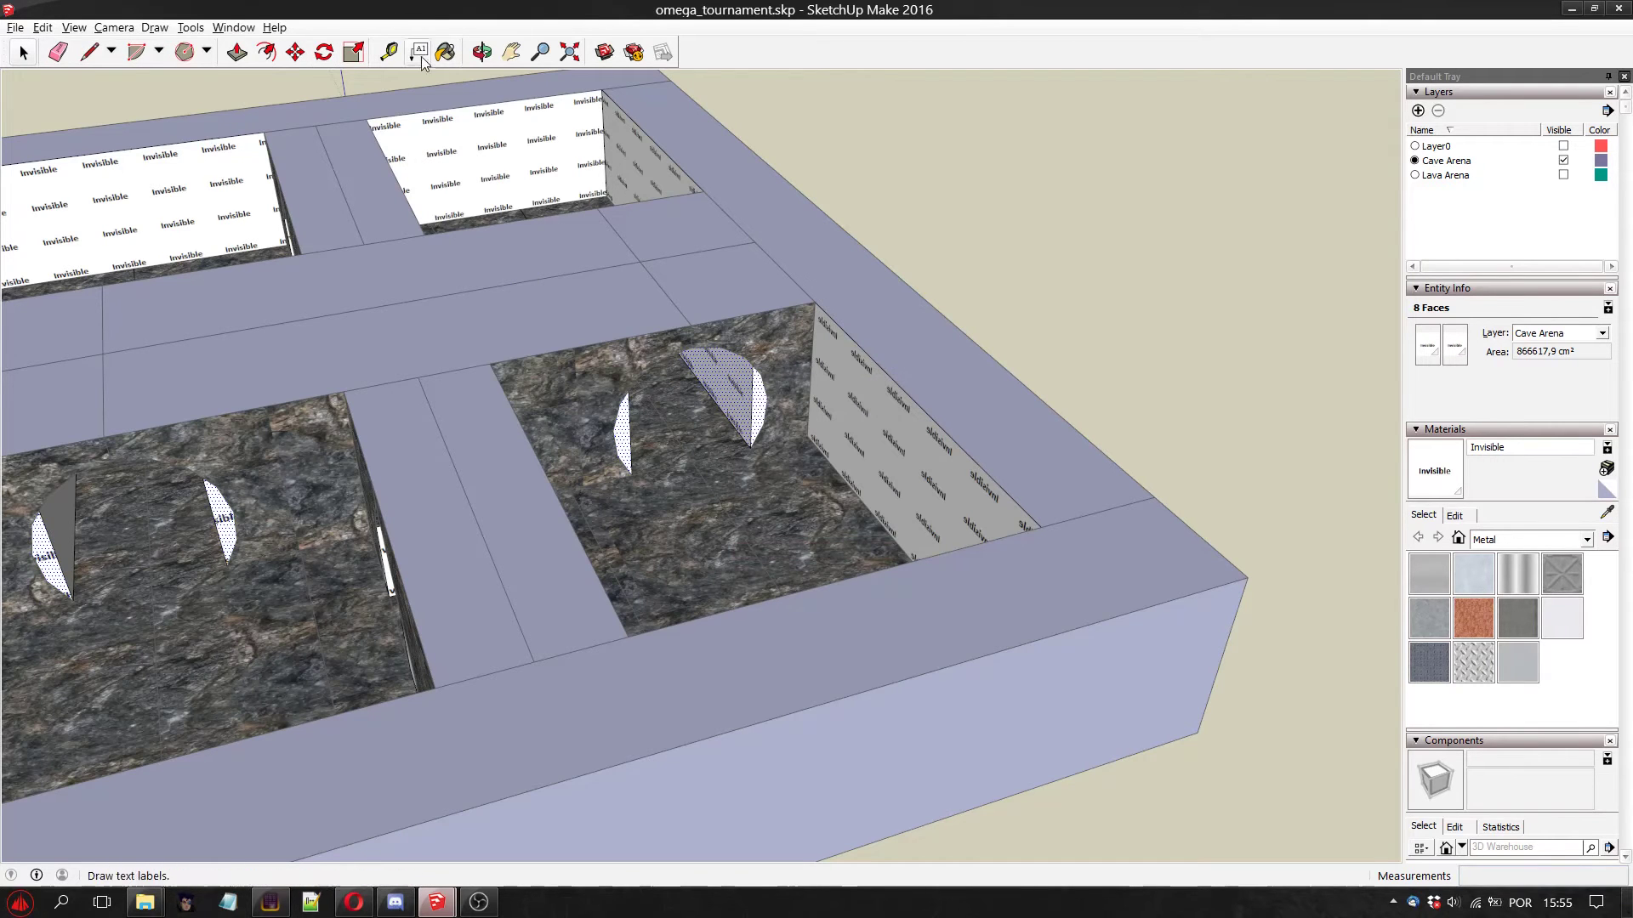
# Unhide all hidden geometry of the cave arena, including its ceiling, and open the export options
pyautogui.click(480, 58)
pyautogui.moveTo(851, 383); pyautogui.dragTo(505, 72)
pyautogui.click(511, 51)
pyautogui.moveTo(629, 255); pyautogui.dragTo(642, 564)
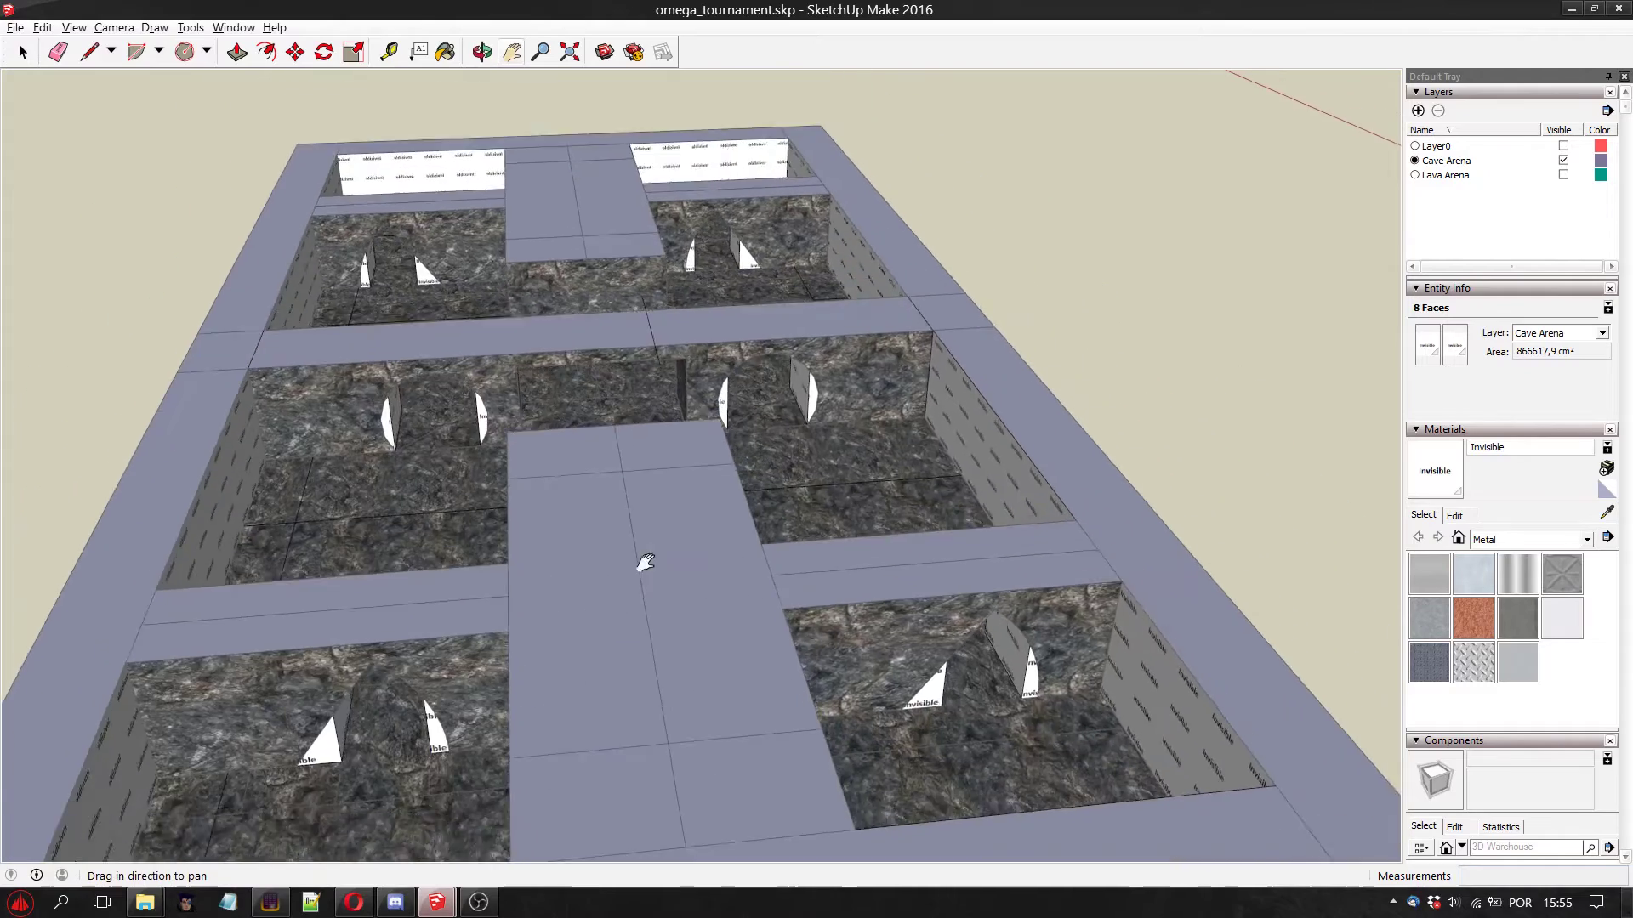
pyautogui.scroll(6, 595, 489)
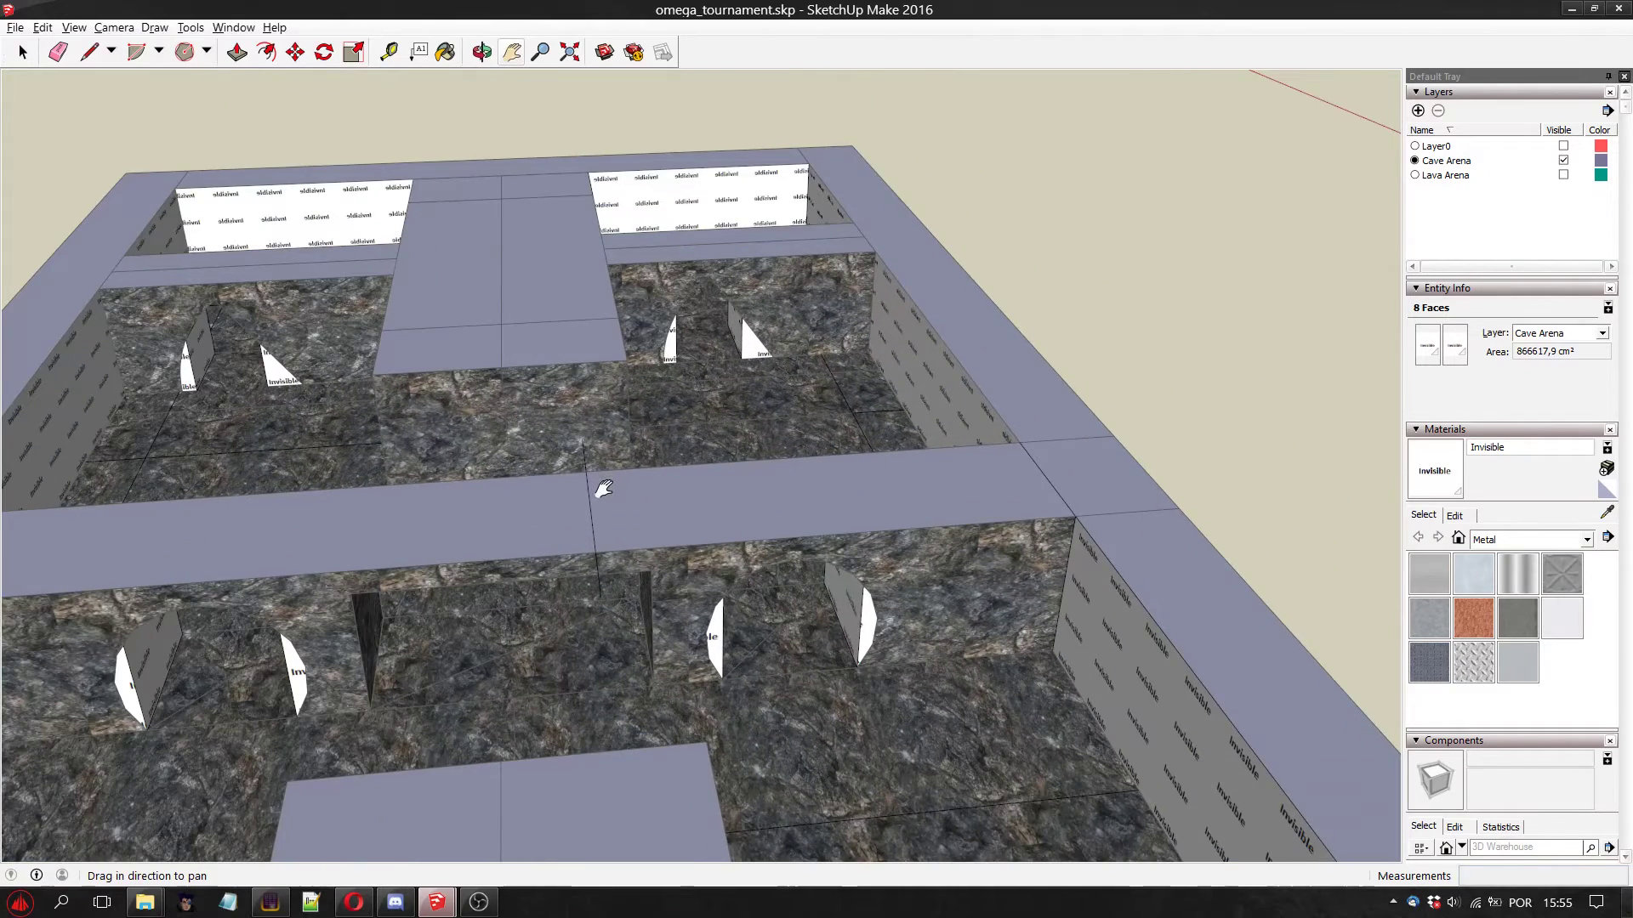
pyautogui.moveTo(530, 569); pyautogui.dragTo(531, 523)
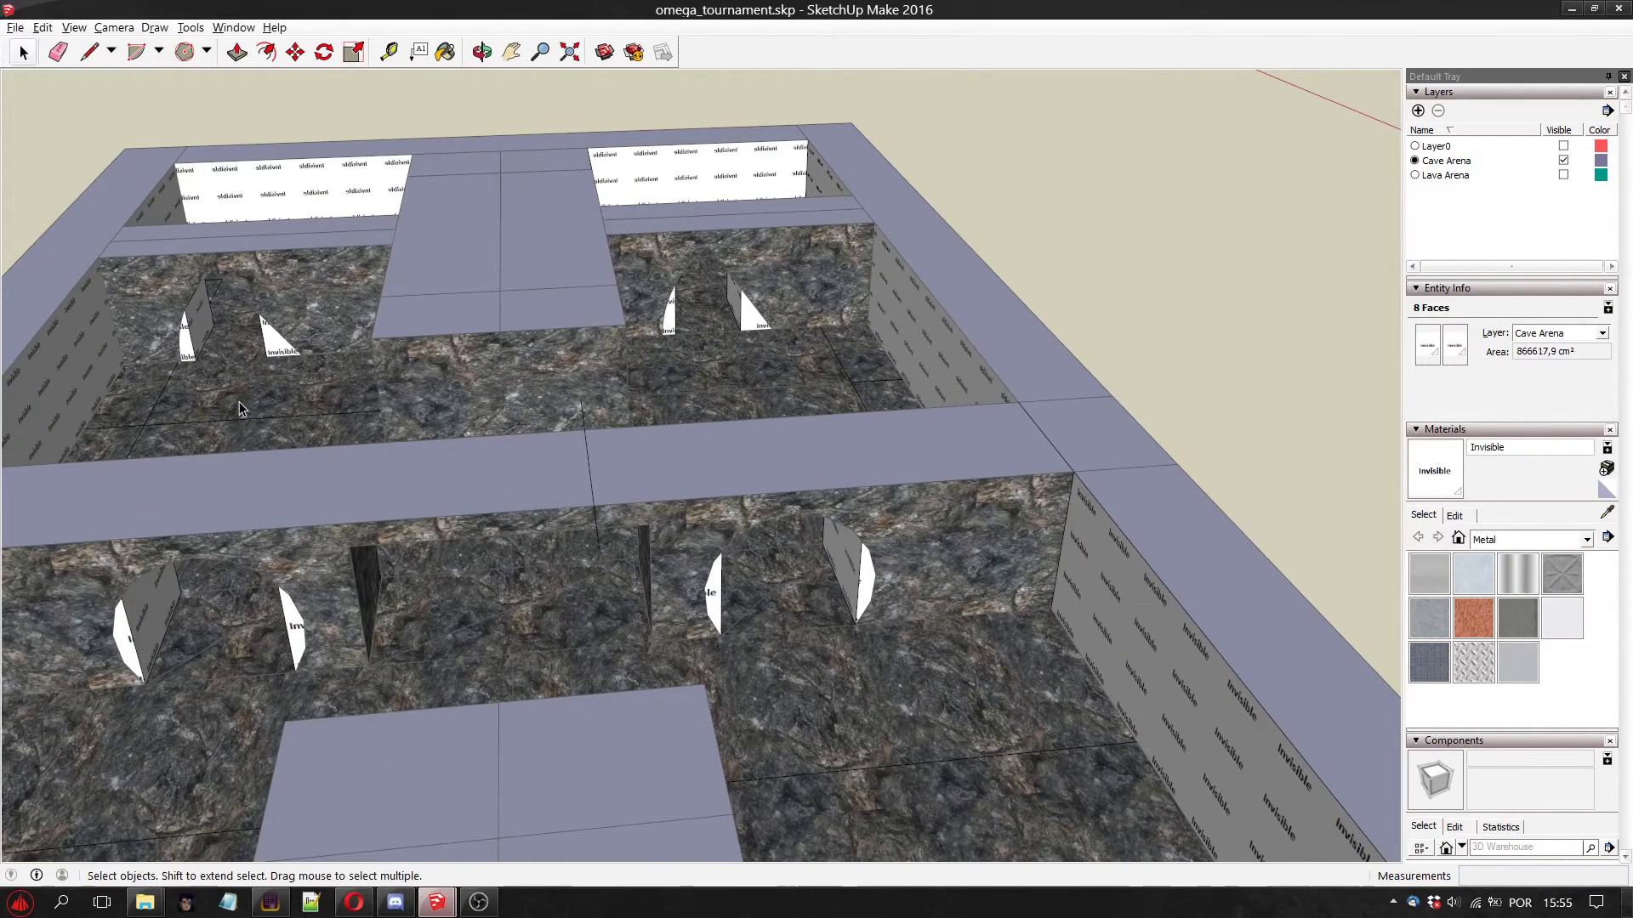
pyautogui.click(239, 408)
pyautogui.click(15, 29)
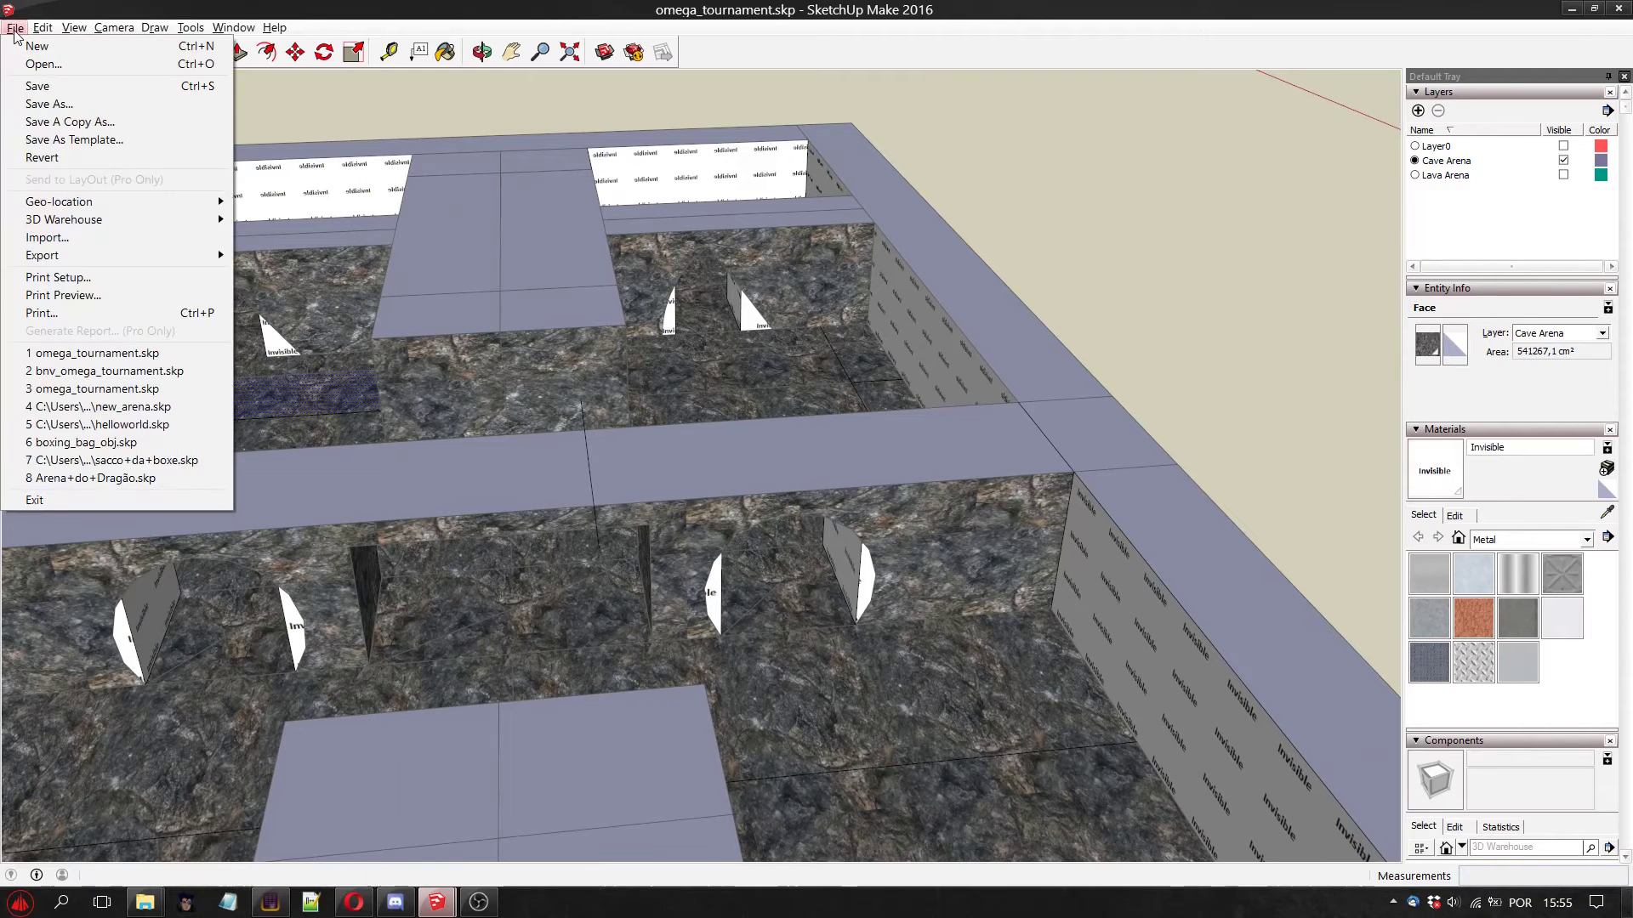
pyautogui.moveTo(43, 28)
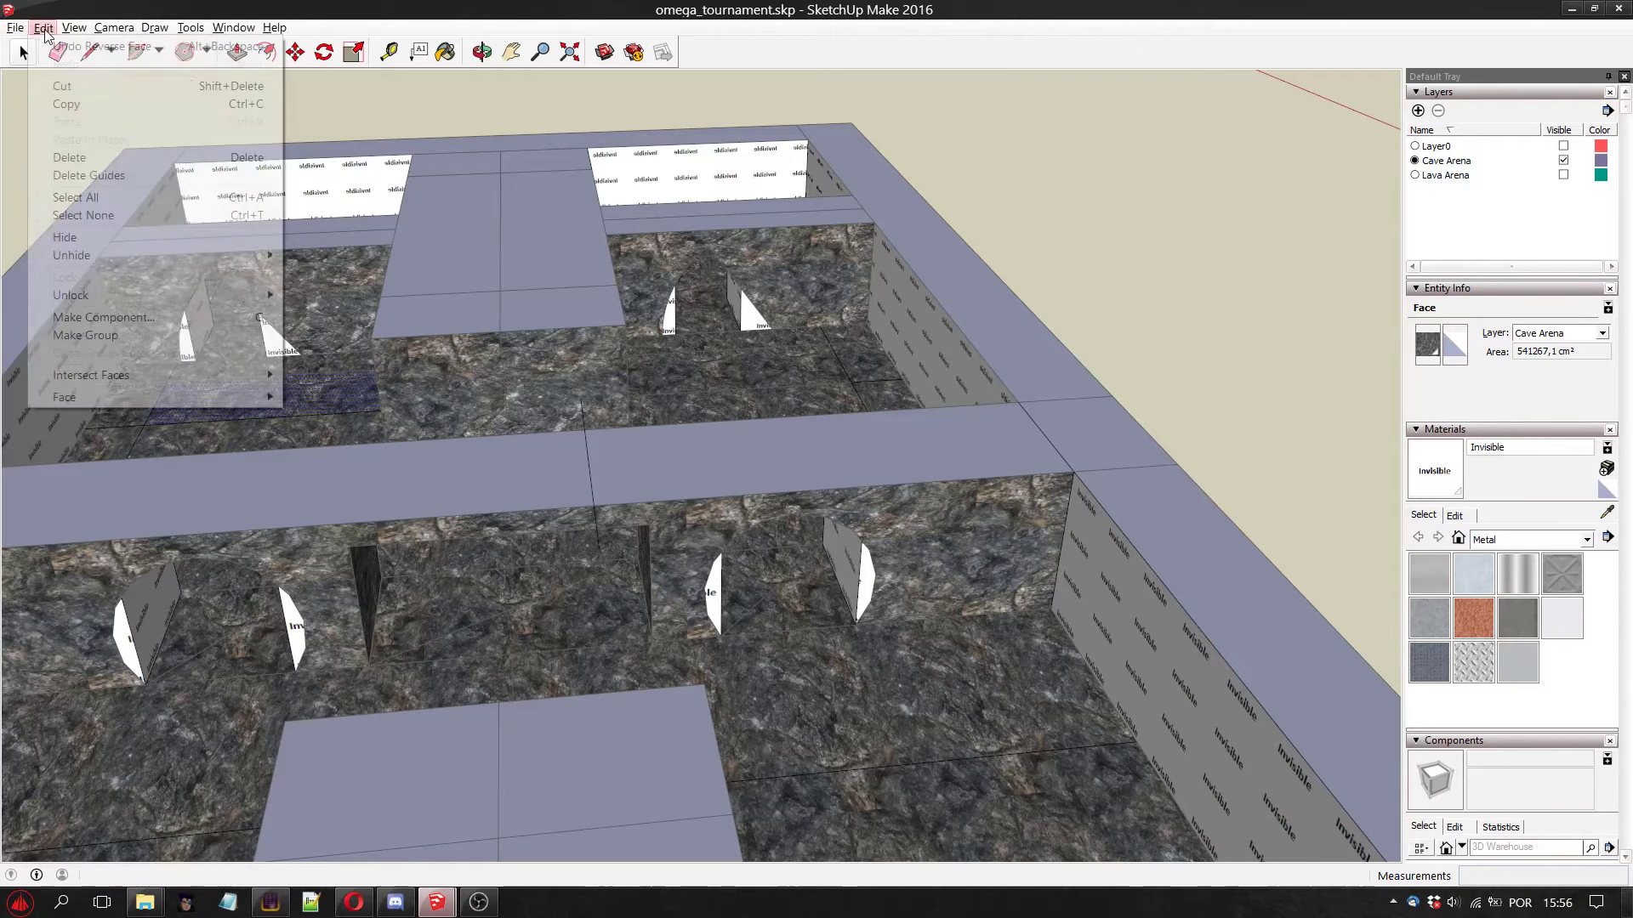
pyautogui.moveTo(242, 255)
pyautogui.click(338, 294)
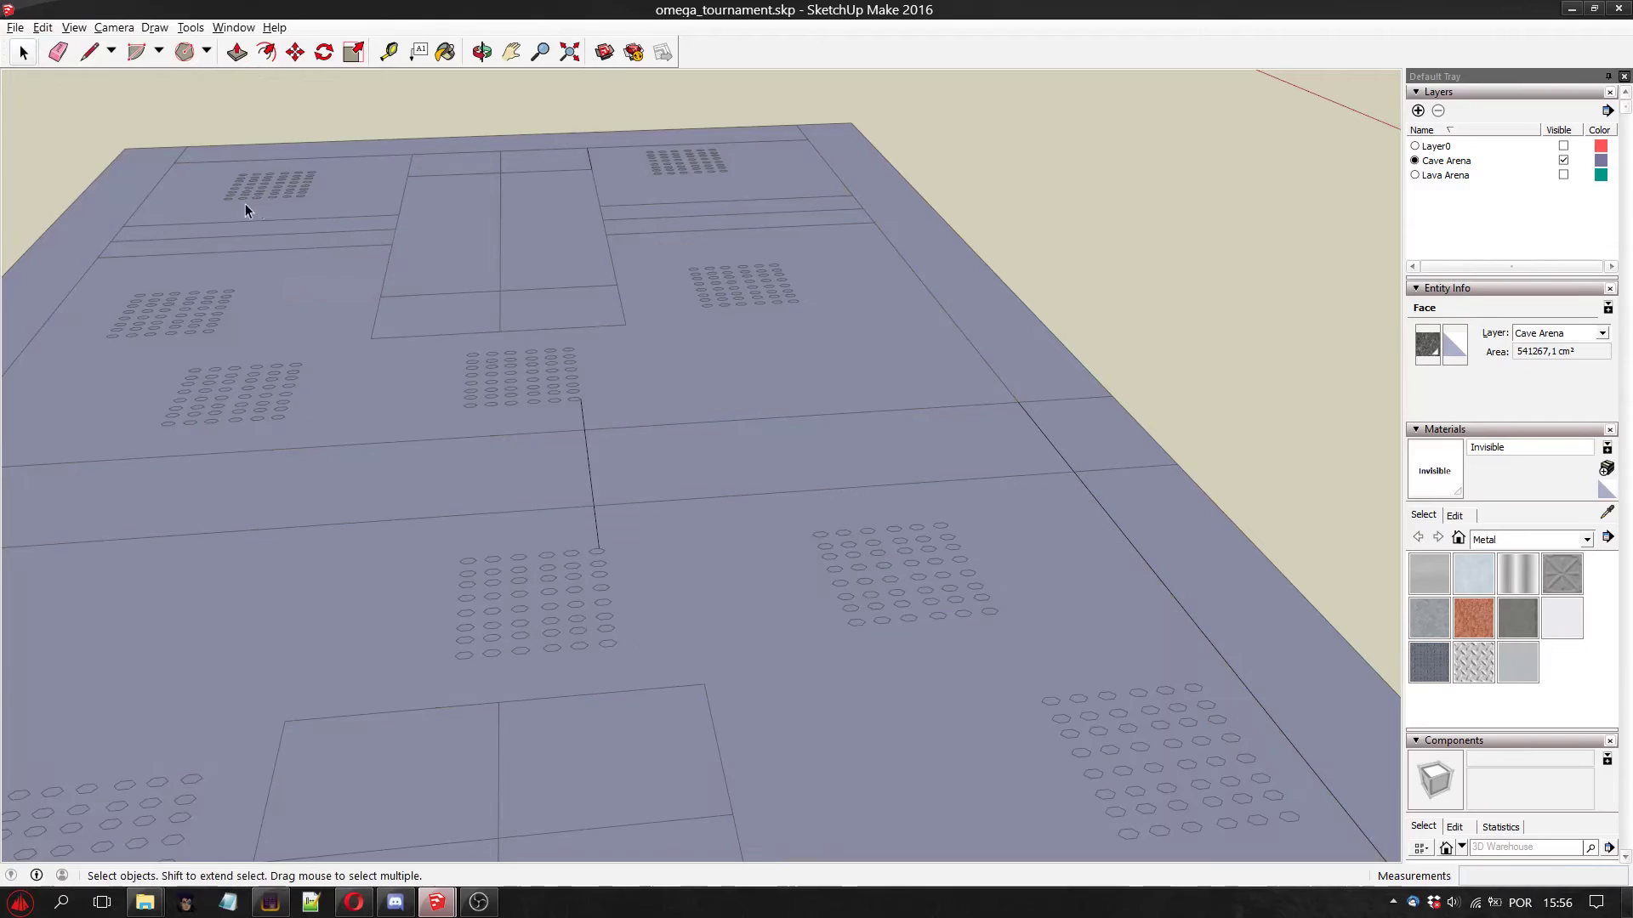
pyautogui.click(38, 28)
pyautogui.moveTo(16, 27)
pyautogui.moveTo(74, 255)
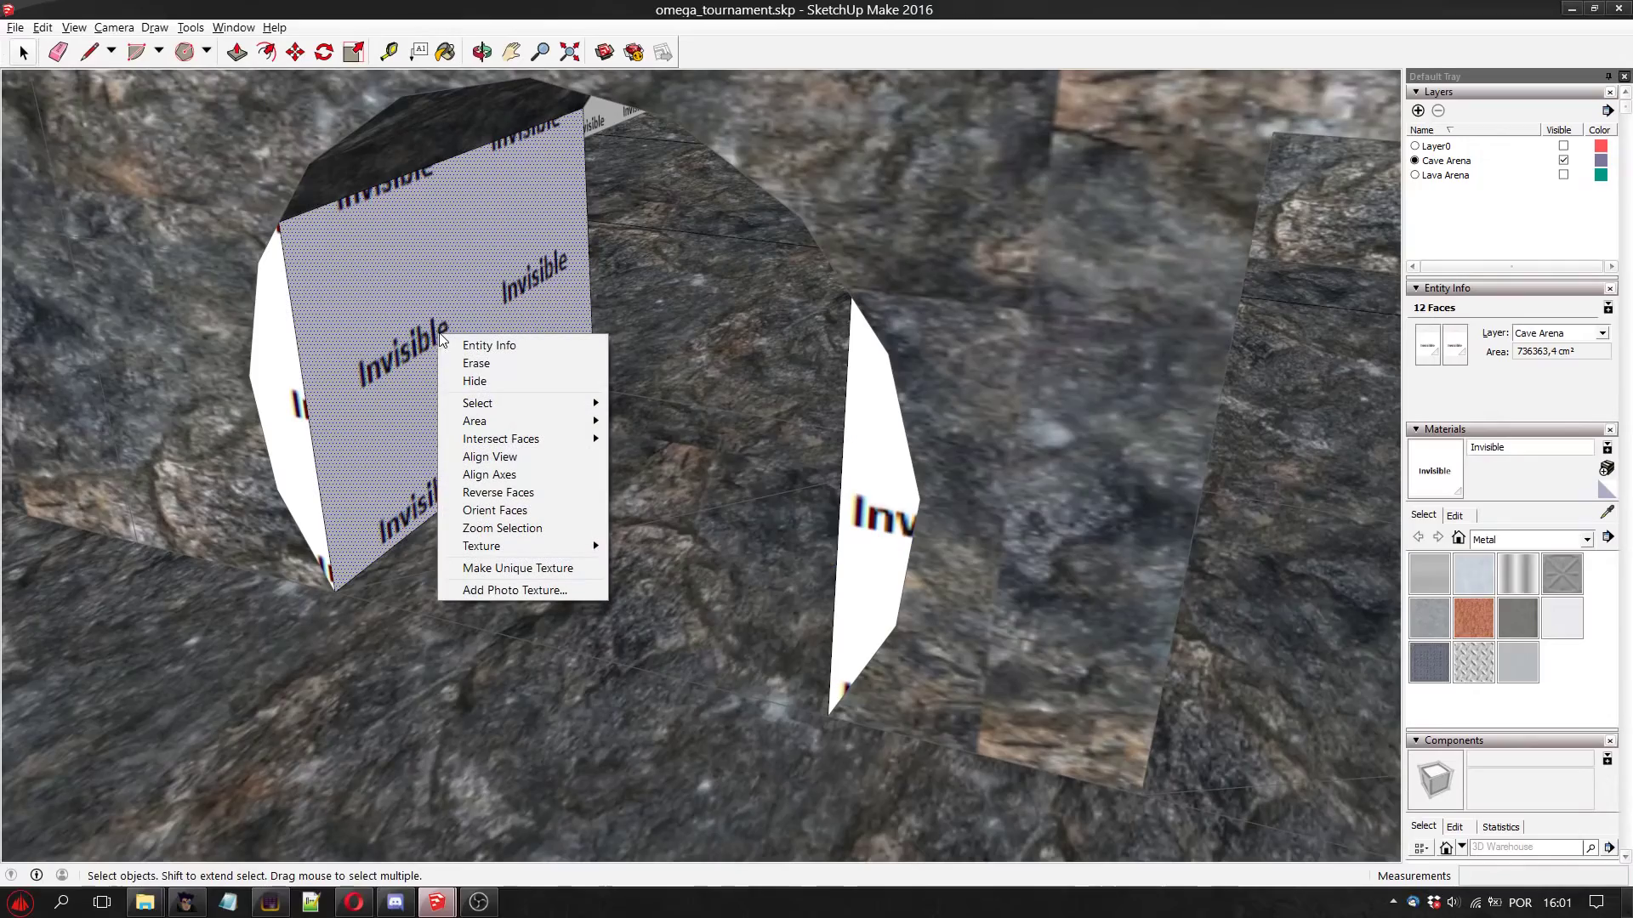
# Hide the tunnel's straight Invisible side wall and paint the bare strip of rounded wall behind it with the sampled CaveTexture1 material
pyautogui.click(515, 381)
pyautogui.scroll(4, 476, 366)
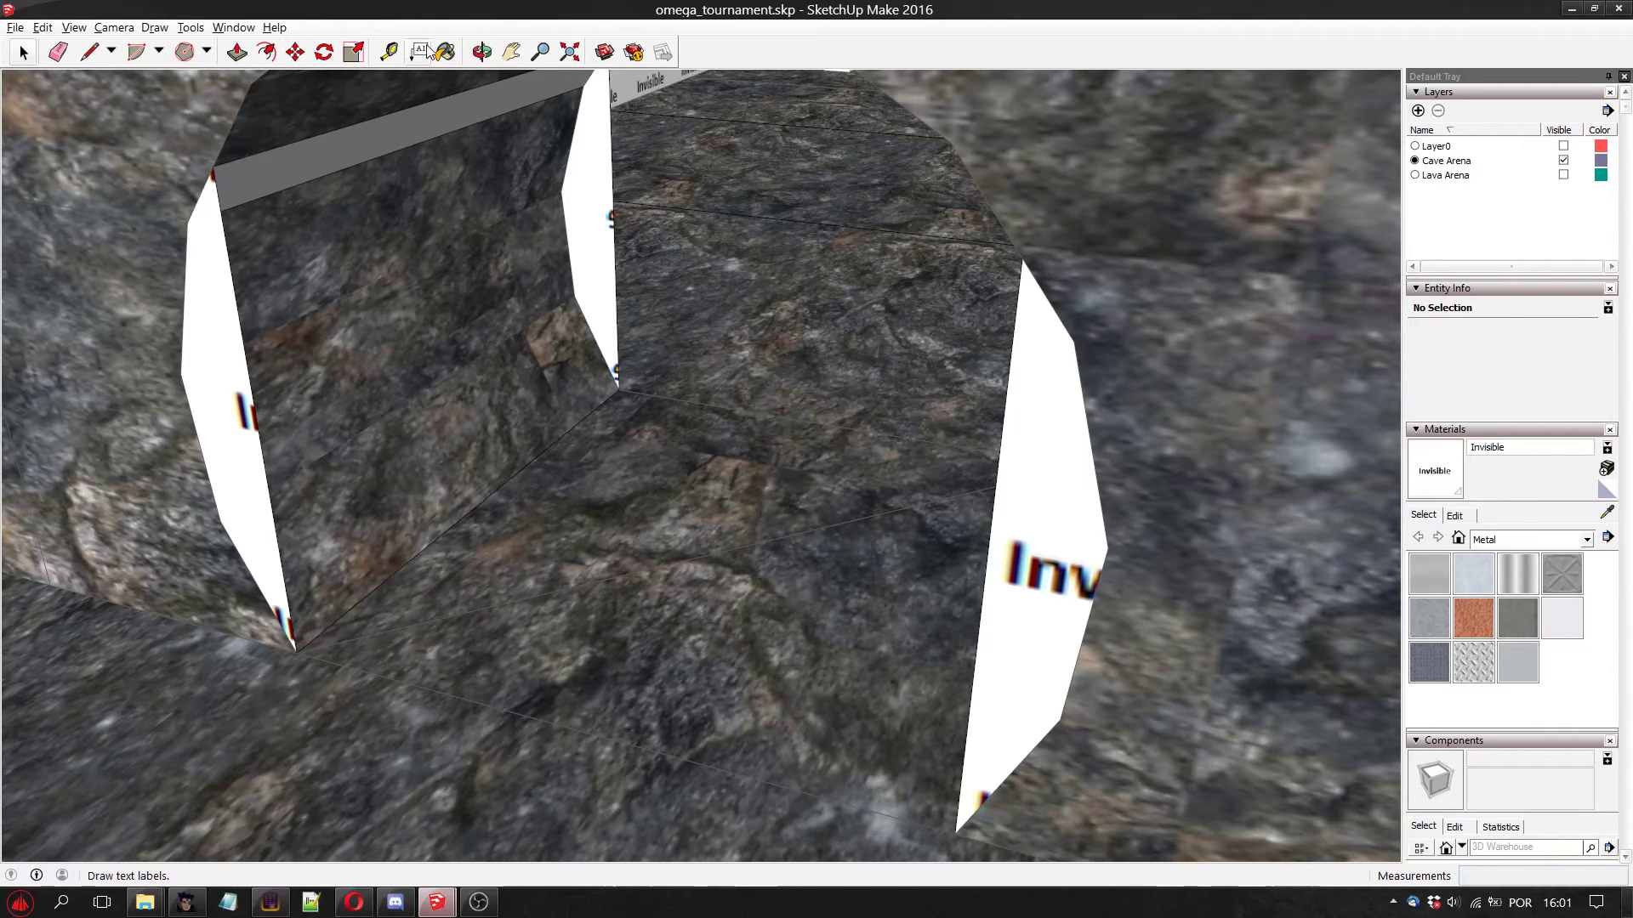
pyautogui.click(1608, 513)
pyautogui.click(448, 228)
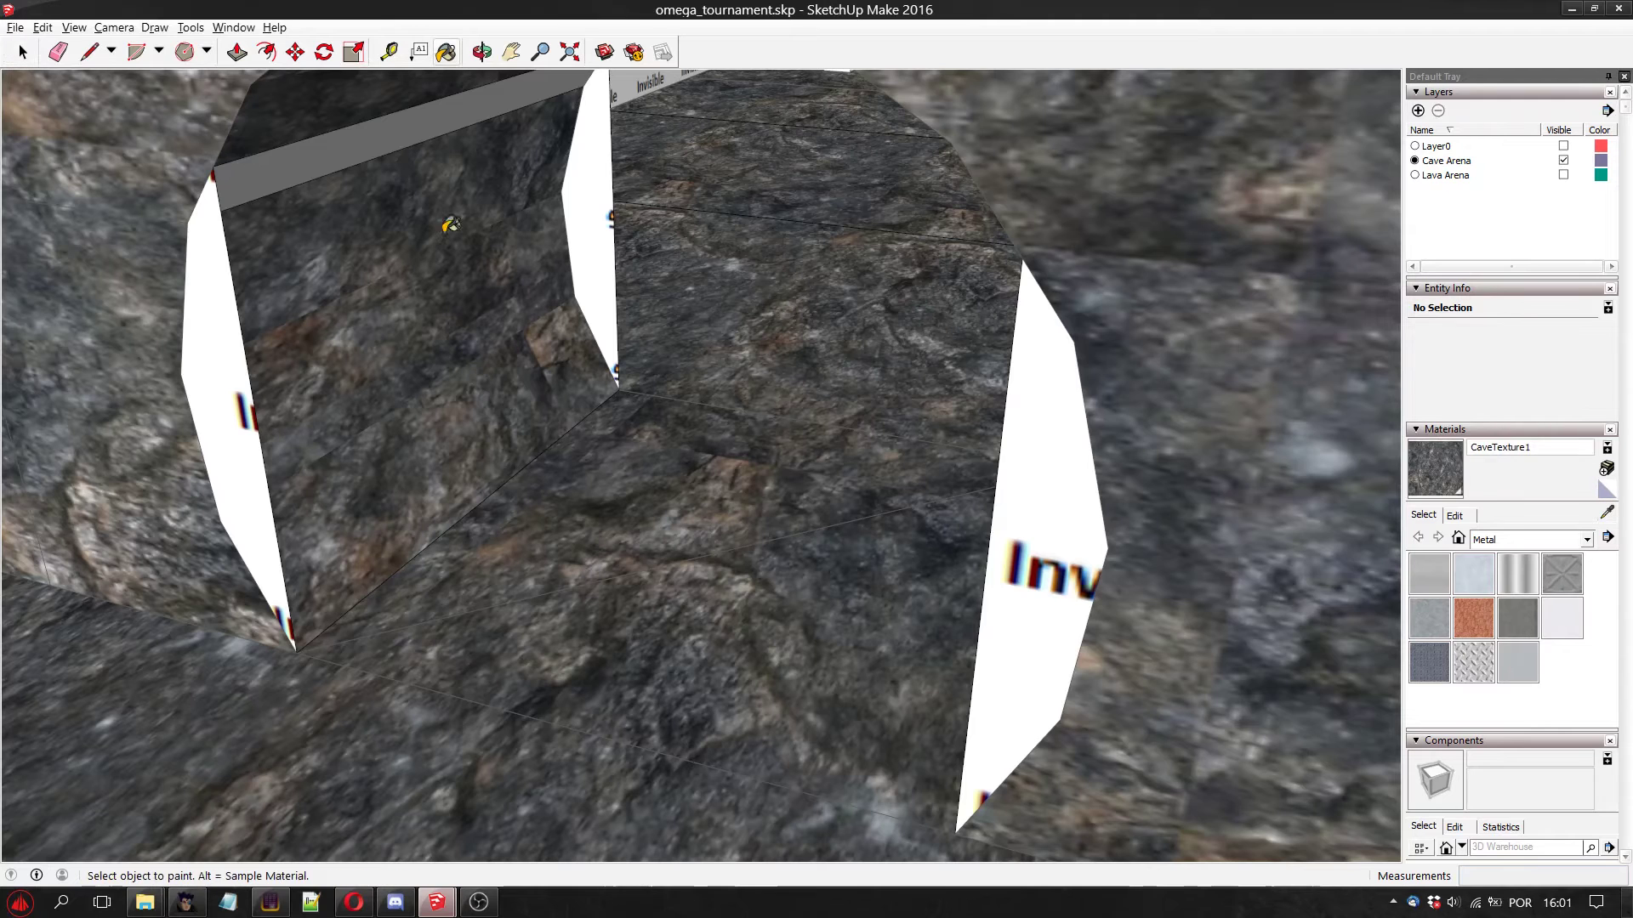
pyautogui.click(394, 130)
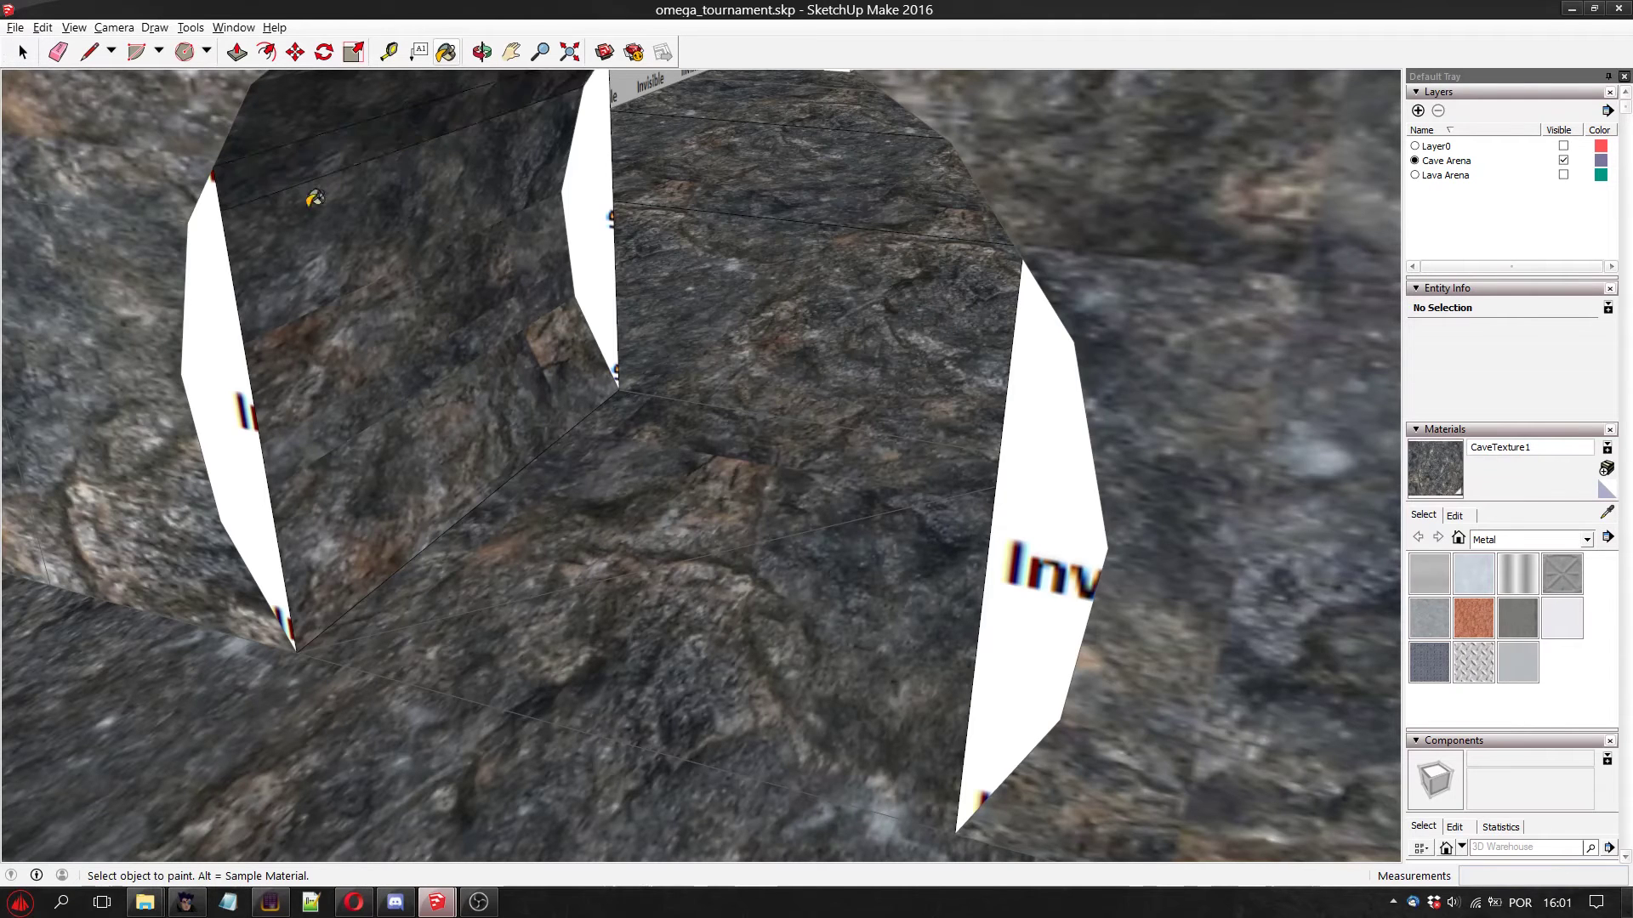
# Unhide the last hidden tunnel side wall
pyautogui.click(42, 27)
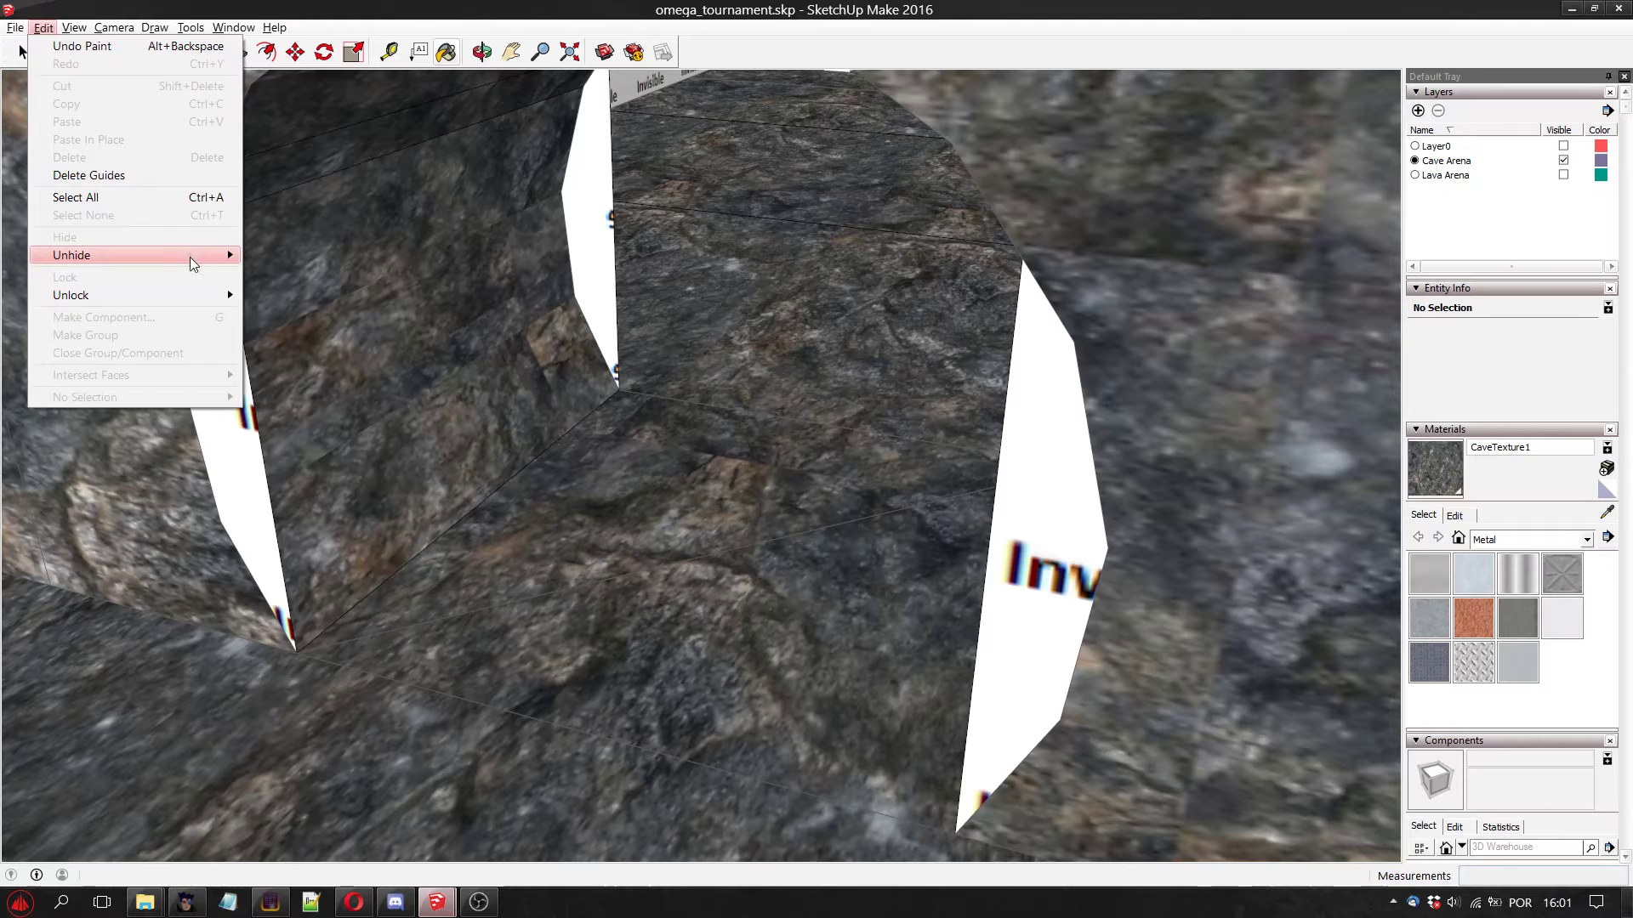
pyautogui.moveTo(191, 256)
pyautogui.click(295, 273)
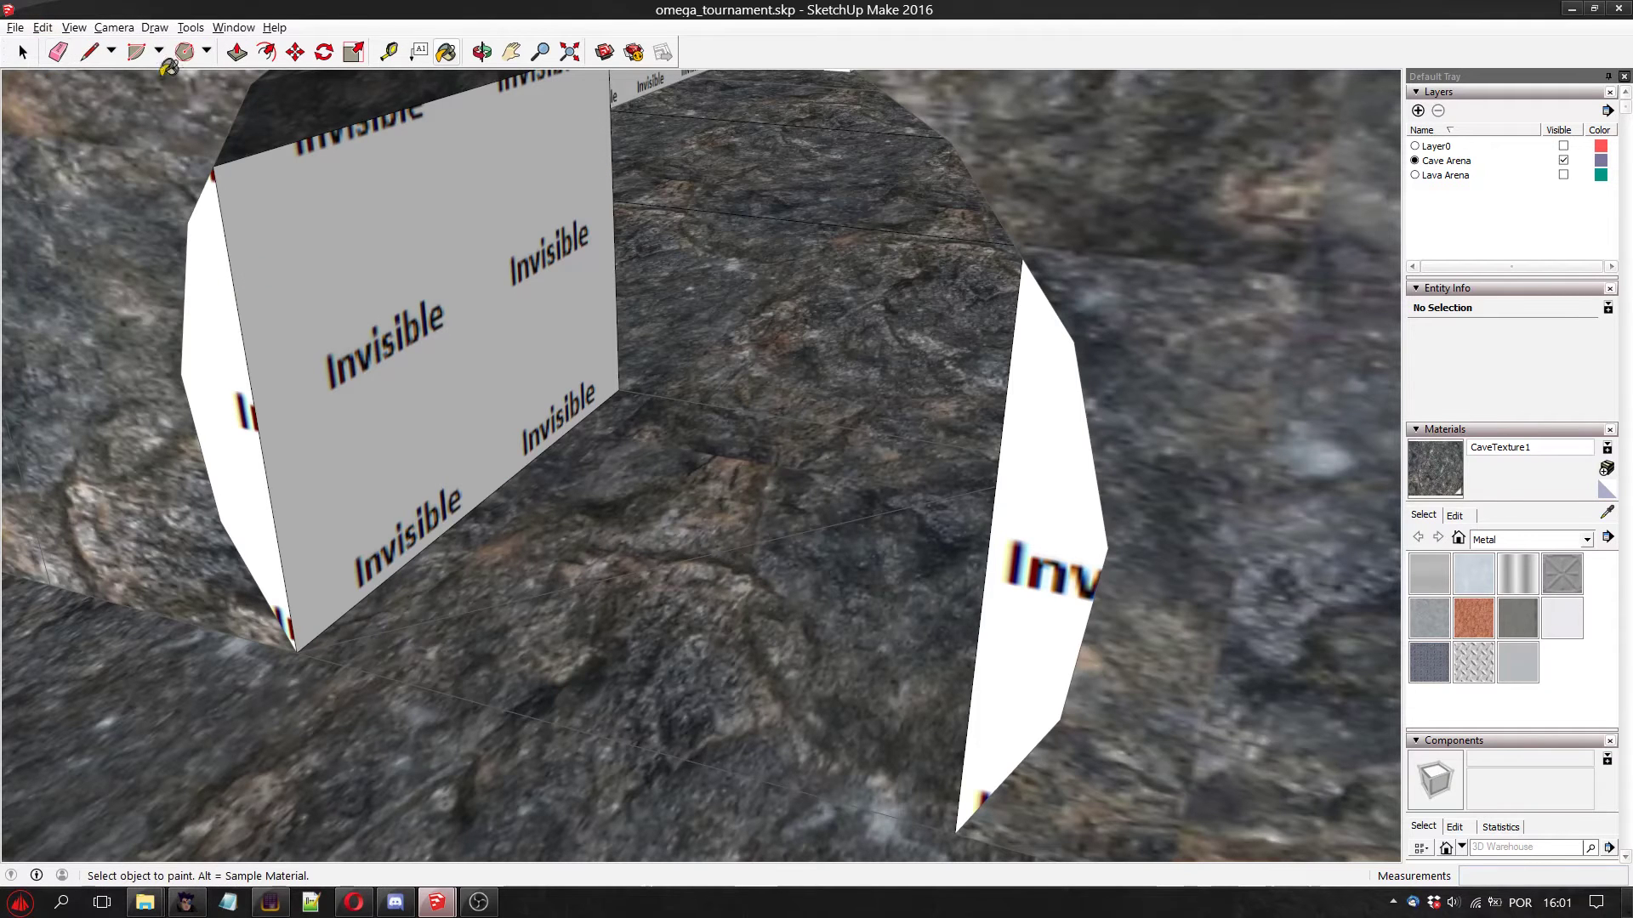
# Hide the opposite Invisible side wall of the tunnel and paint the bare rounded strip behind it with CaveTexture1
pyautogui.click(482, 52)
pyautogui.moveTo(430, 467); pyautogui.dragTo(749, 469)
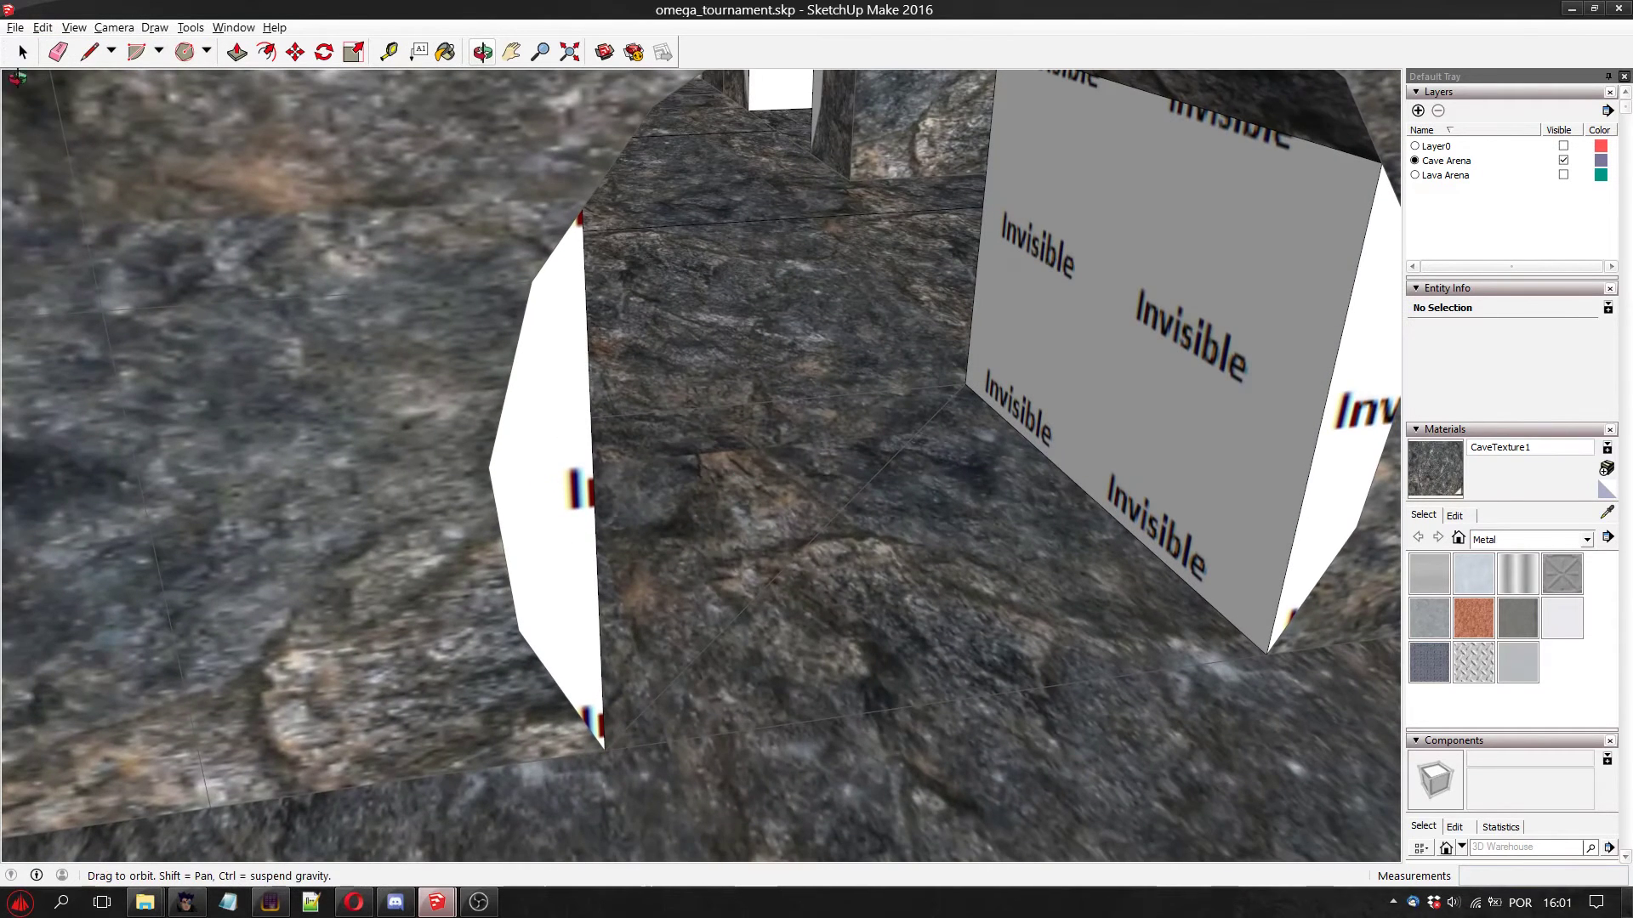
pyautogui.click(22, 52)
pyautogui.rightClick(1136, 284)
pyautogui.click(1178, 333)
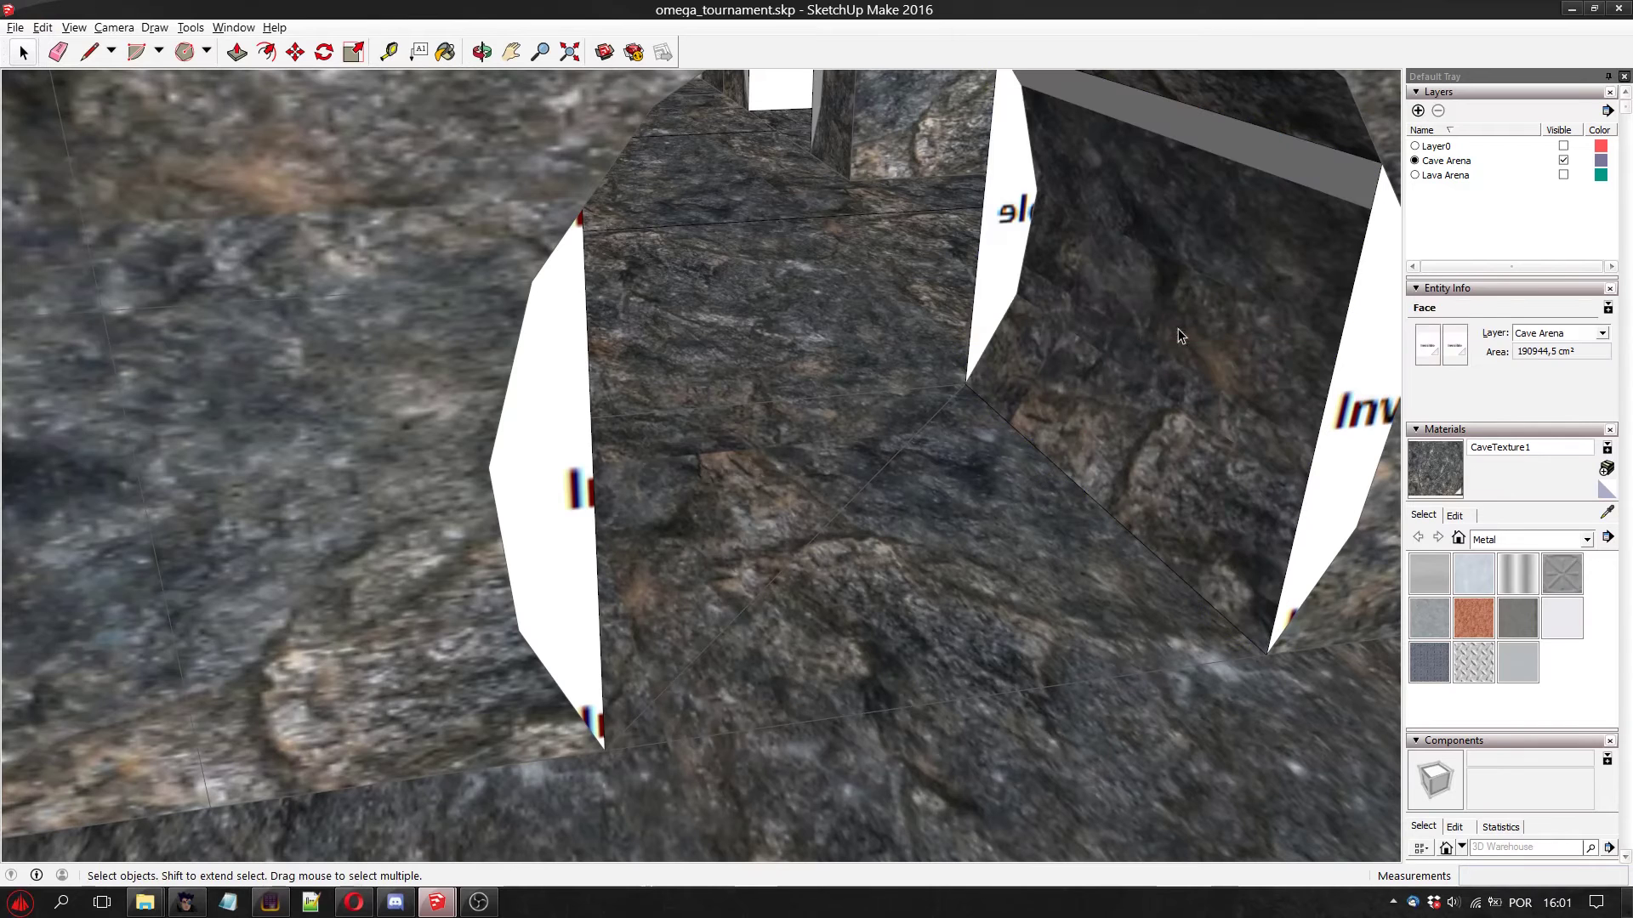
pyautogui.click(446, 52)
pyautogui.click(1250, 151)
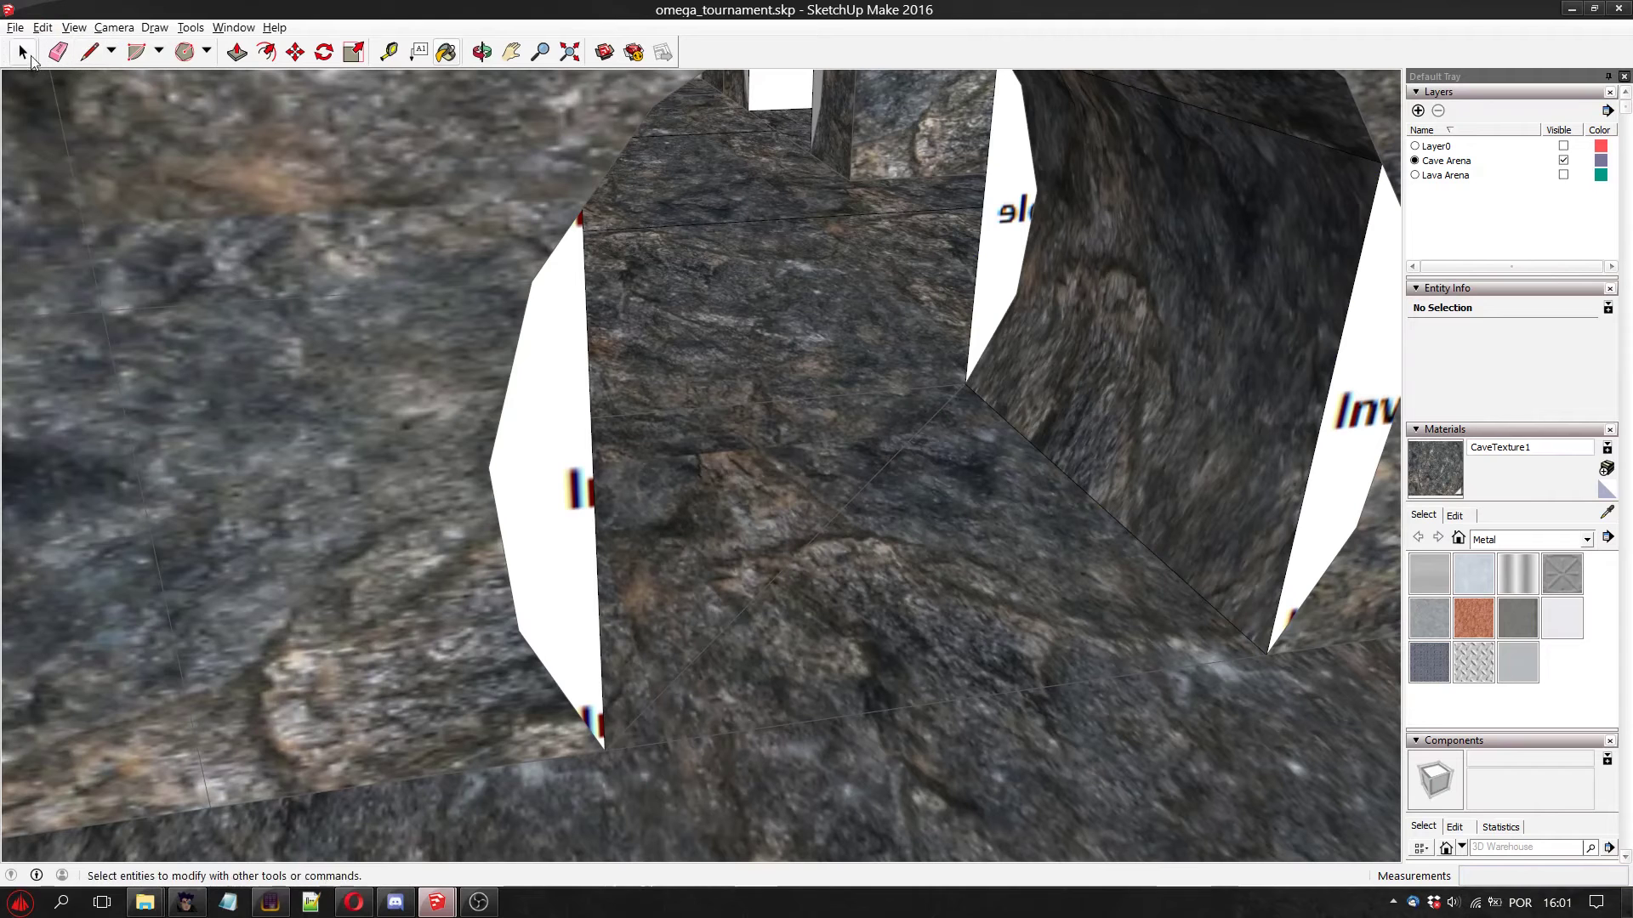
# Unhide the opposite side wall that was hidden last
pyautogui.click(43, 27)
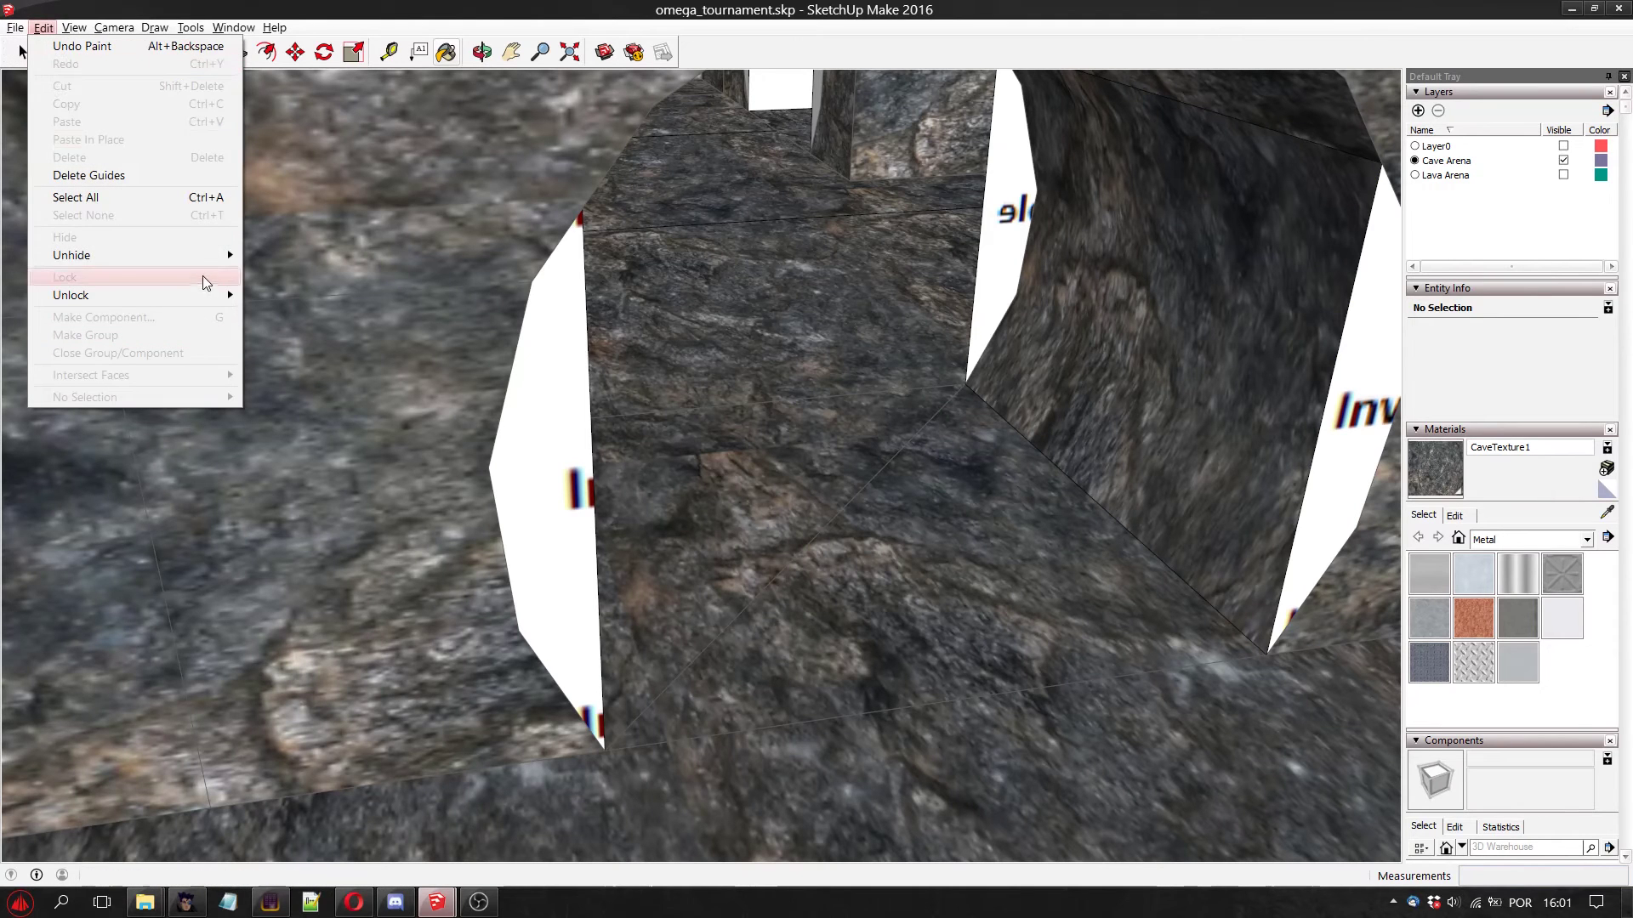
pyautogui.moveTo(204, 255)
pyautogui.click(293, 273)
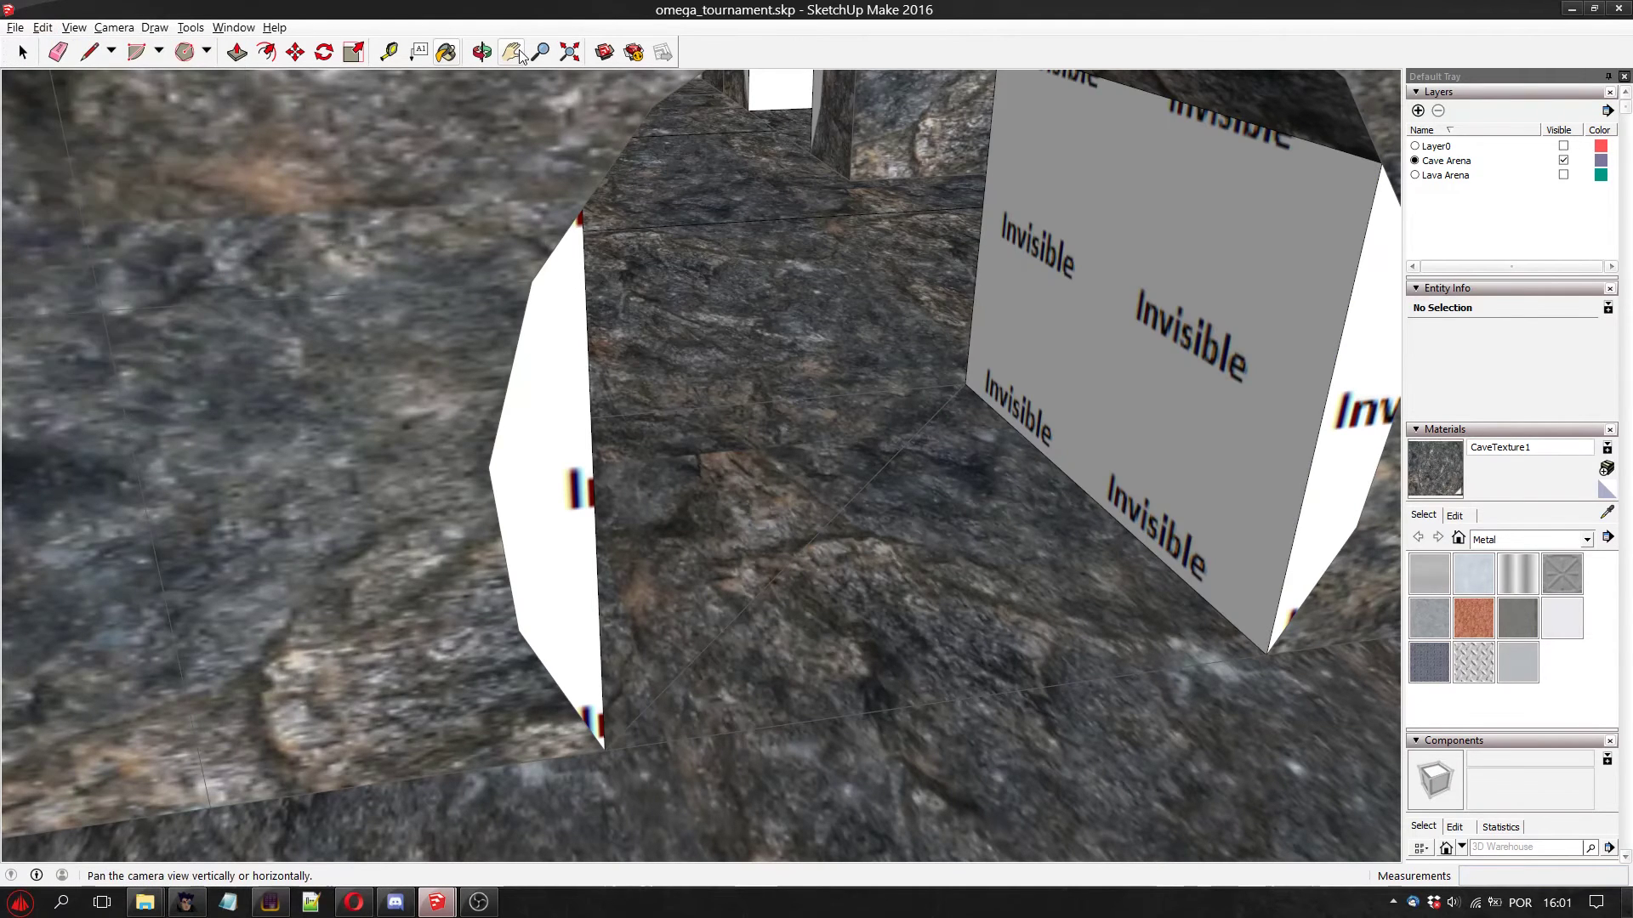
# Hide the Invisible side wall of the next tunnel to expose the rounded wall behind it
pyautogui.click(513, 51)
pyautogui.moveTo(557, 357); pyautogui.dragTo(614, 493)
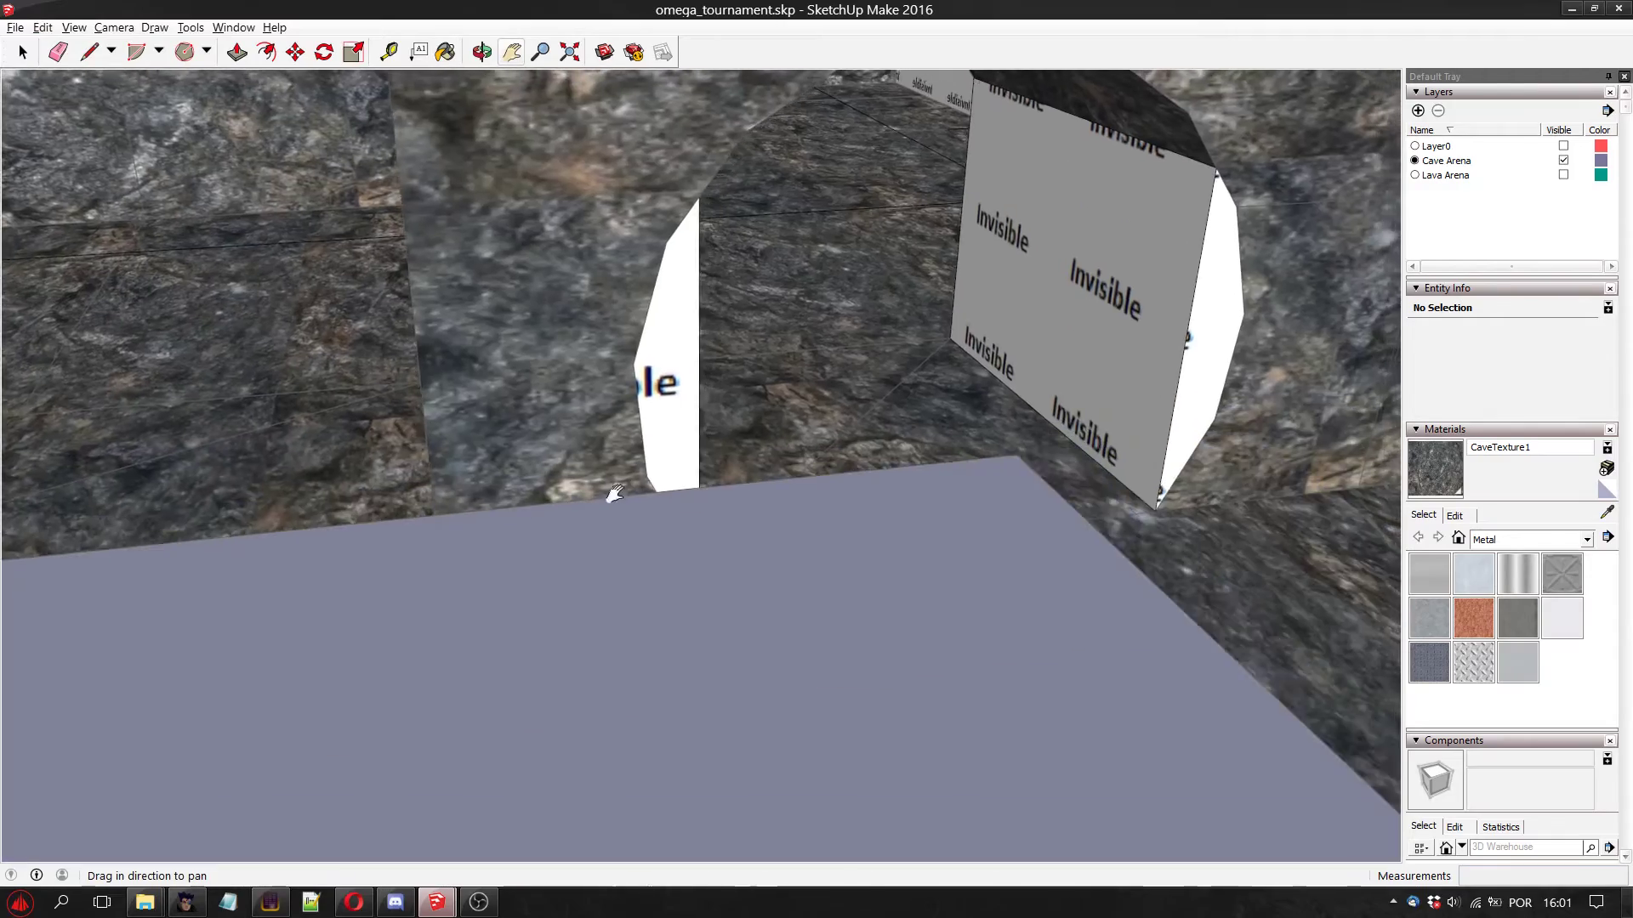
pyautogui.moveTo(1123, 423); pyautogui.dragTo(804, 564)
pyautogui.moveTo(554, 649)
pyautogui.mouseDown()
pyautogui.moveTo(915, 547)
pyautogui.moveTo(814, 566)
pyautogui.mouseUp()
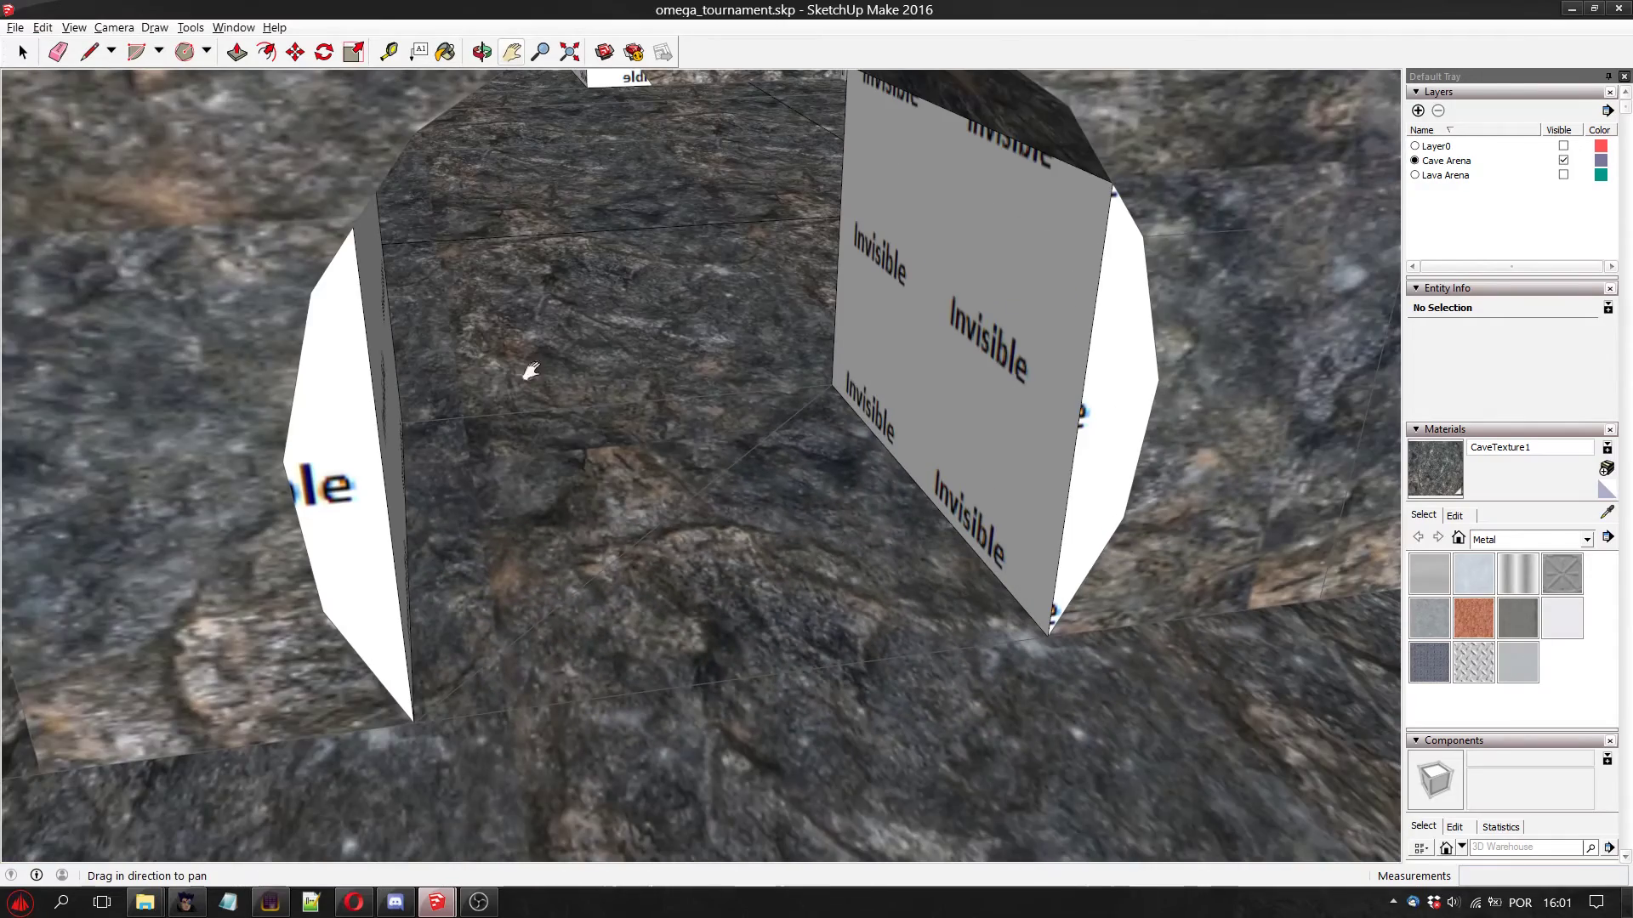
pyautogui.click(23, 53)
pyautogui.rightClick(976, 350)
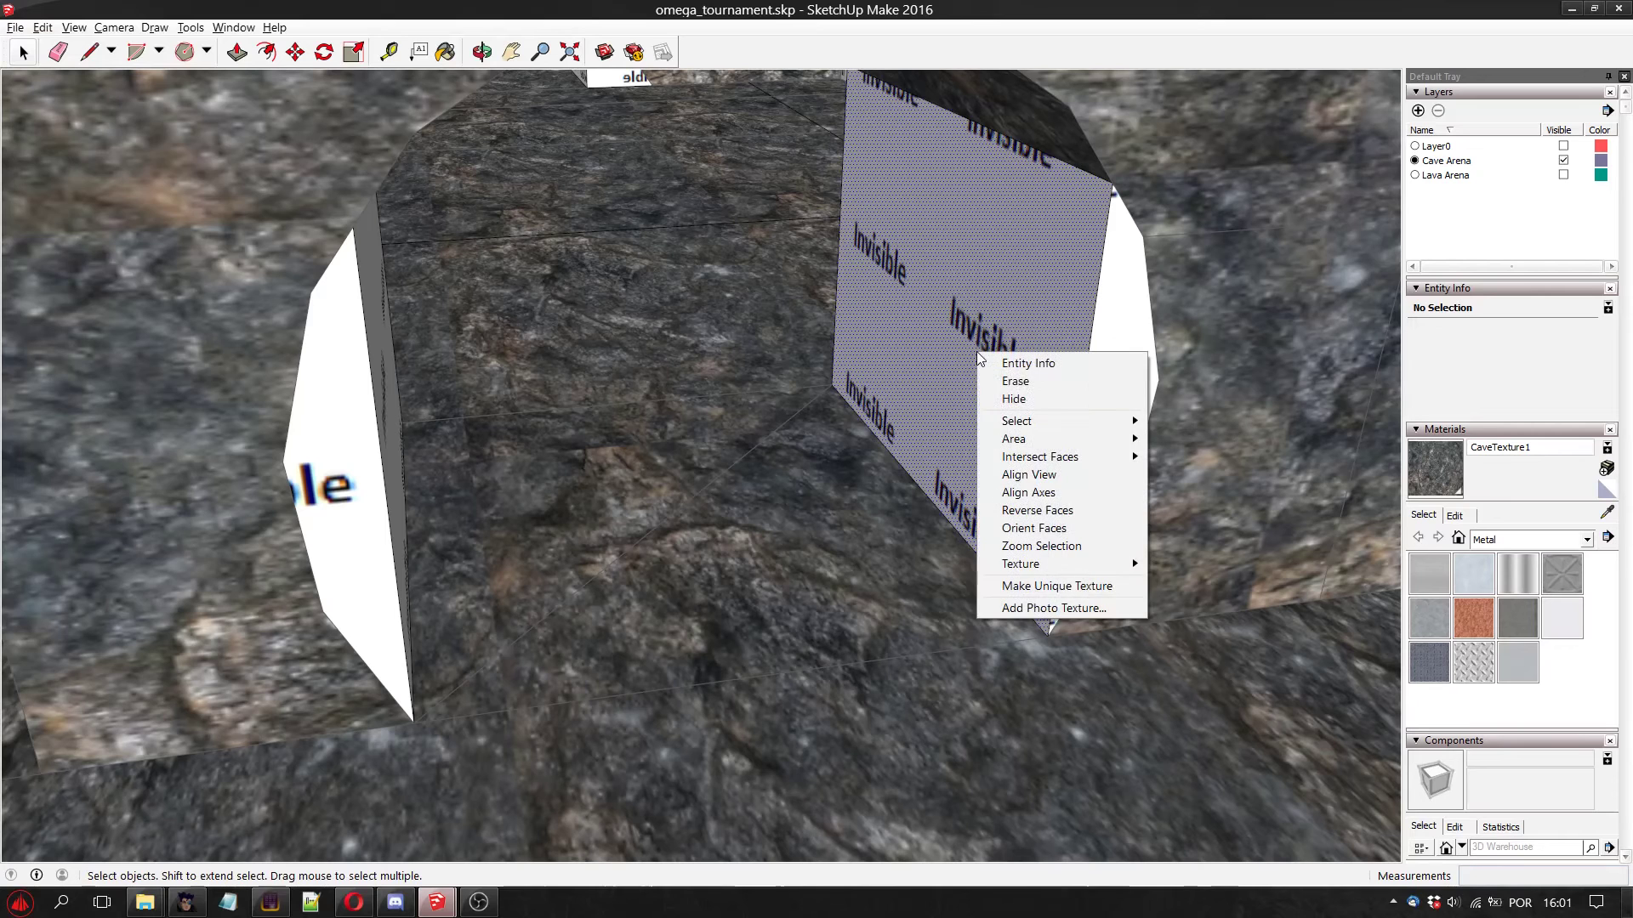
pyautogui.click(1016, 399)
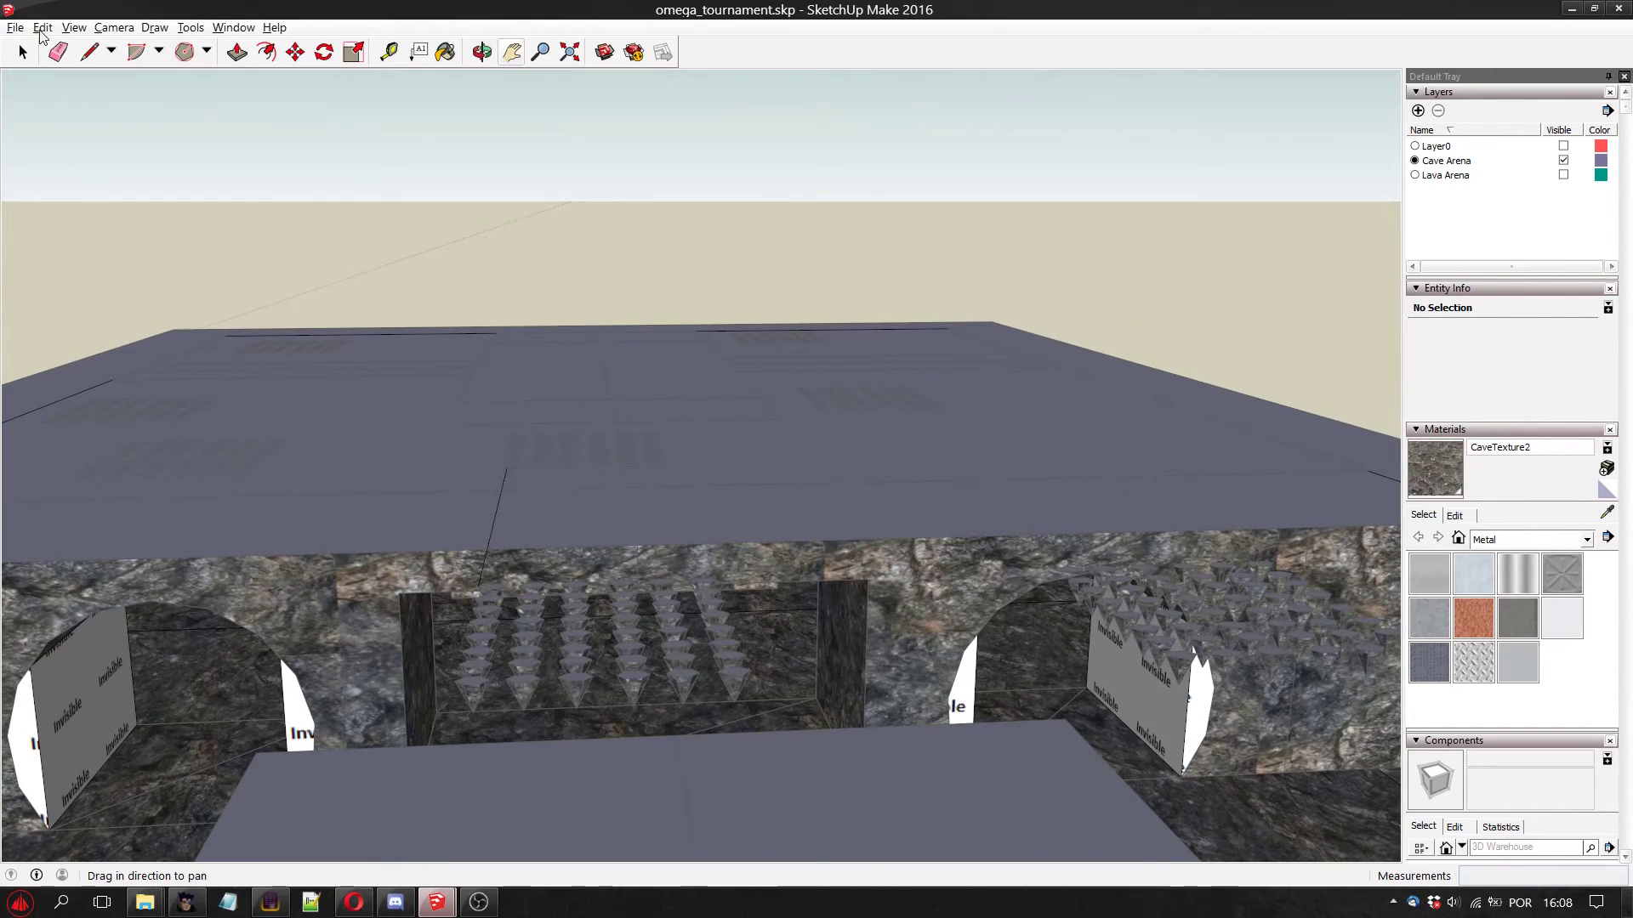
# Unhide all hidden geometry so the whole cave arena is included in the export
pyautogui.click(41, 31)
pyautogui.moveTo(163, 257)
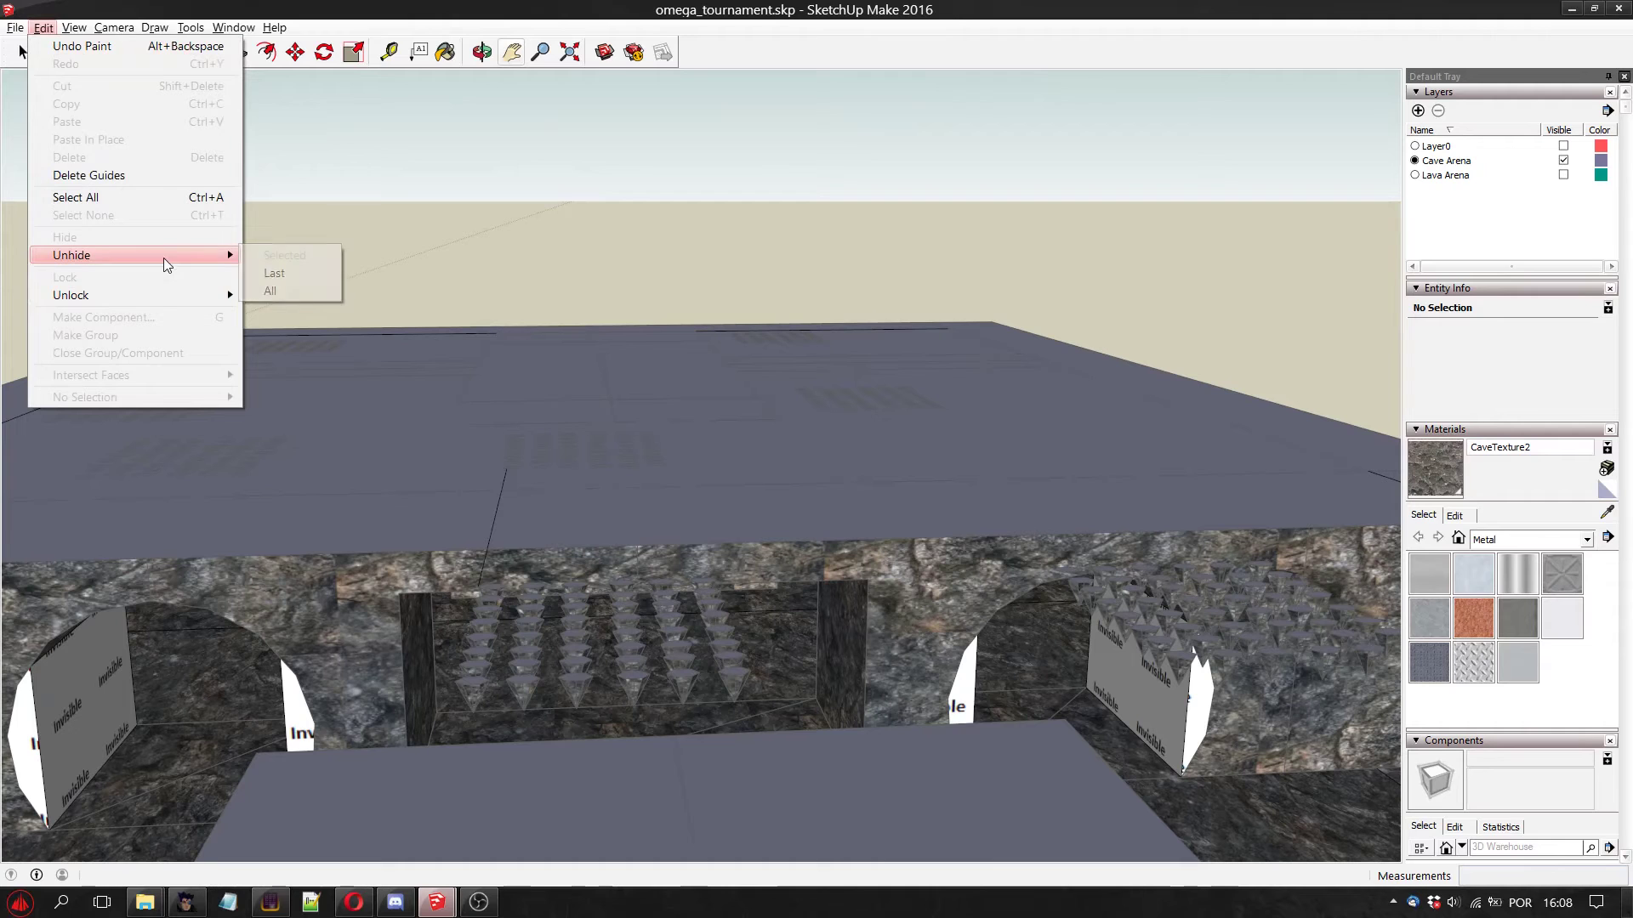
pyautogui.click(316, 298)
# Export the 3D model as the COLLADA file omega_tournament.dae in the OmegaTournament folder, replacing the existing file
pyautogui.click(15, 27)
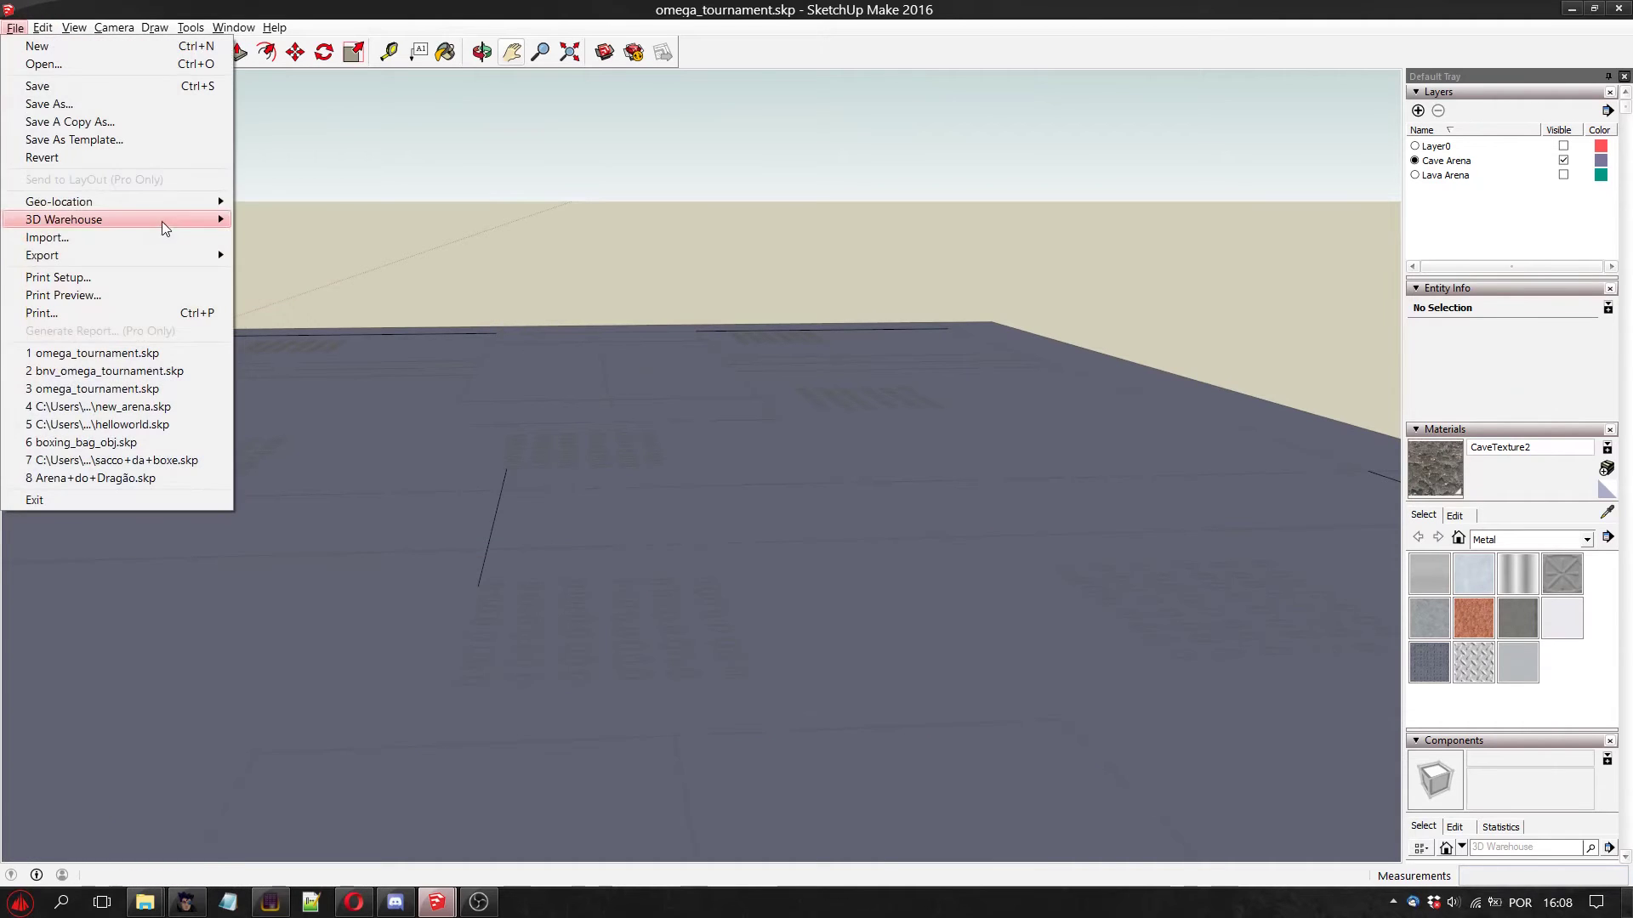
pyautogui.moveTo(190, 254)
pyautogui.click(376, 257)
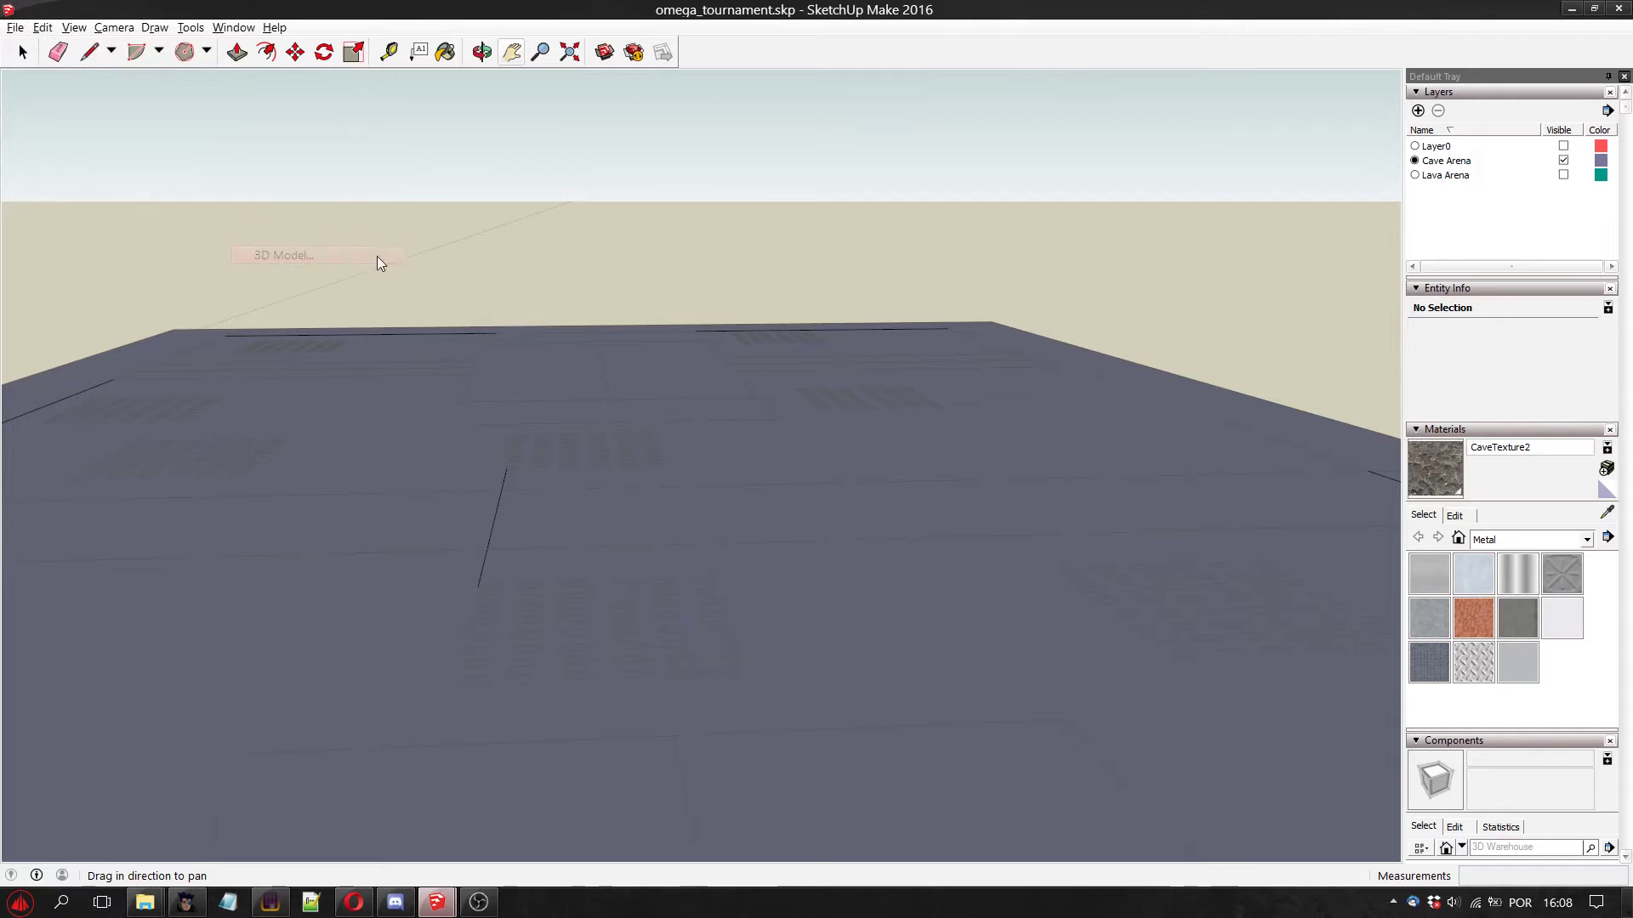
pyautogui.click(1058, 578)
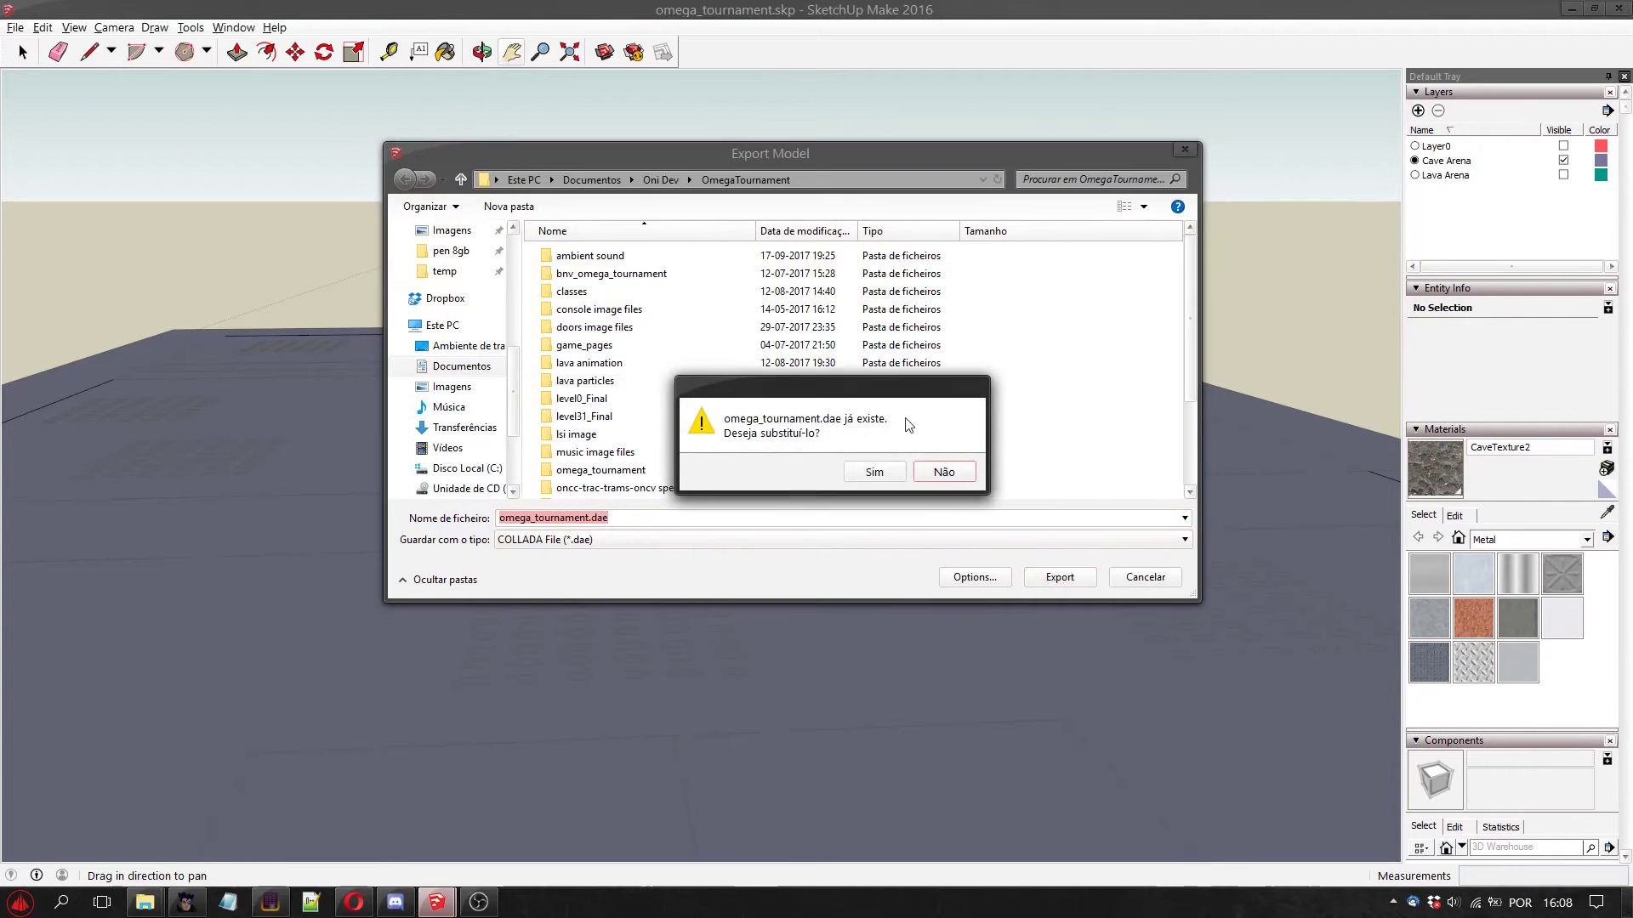
pyautogui.click(874, 471)
# Switch to Vago and convert the OmegaTournament level sources to level31_Final.dat
pyautogui.click(185, 902)
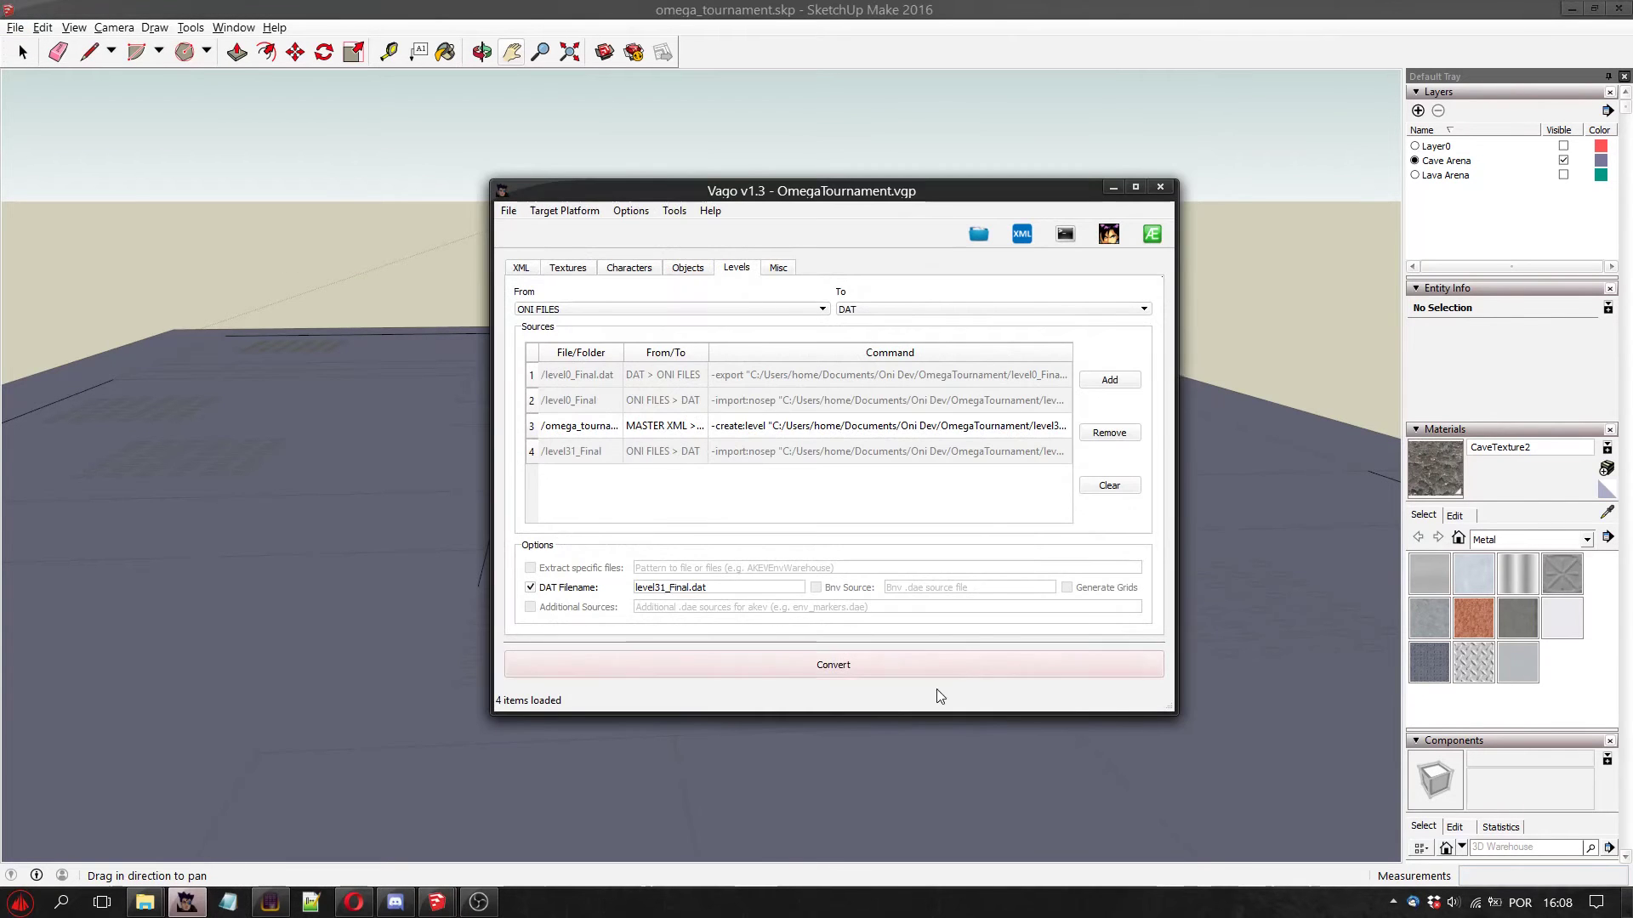
pyautogui.click(1022, 667)
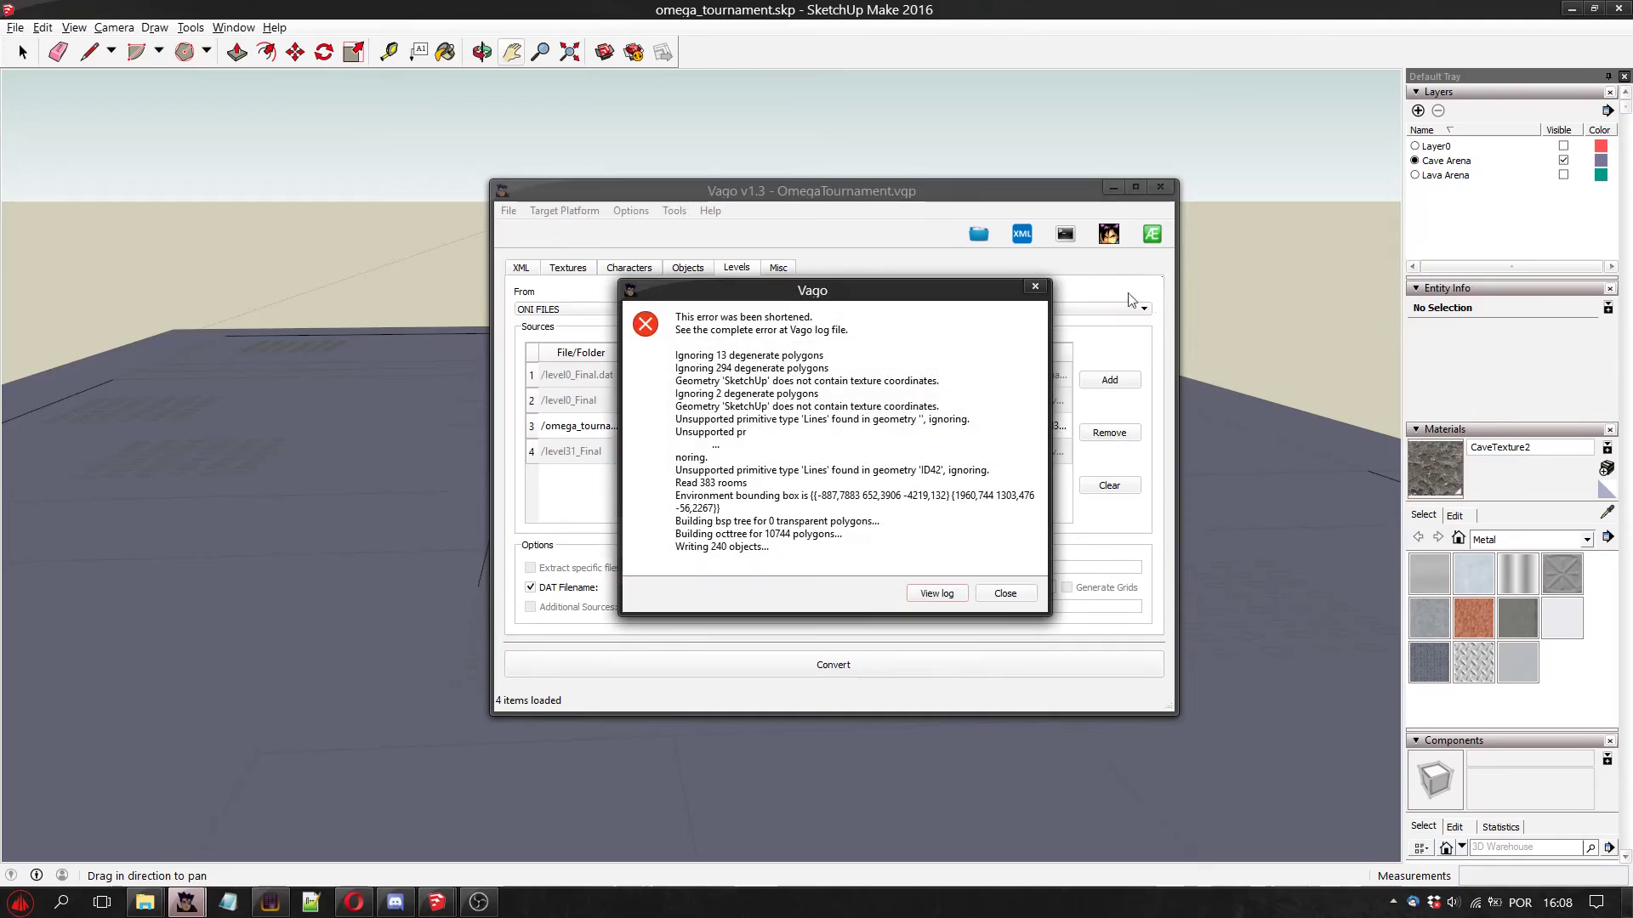
# Dismiss the level conversion report in Vago
pyautogui.click(1004, 593)
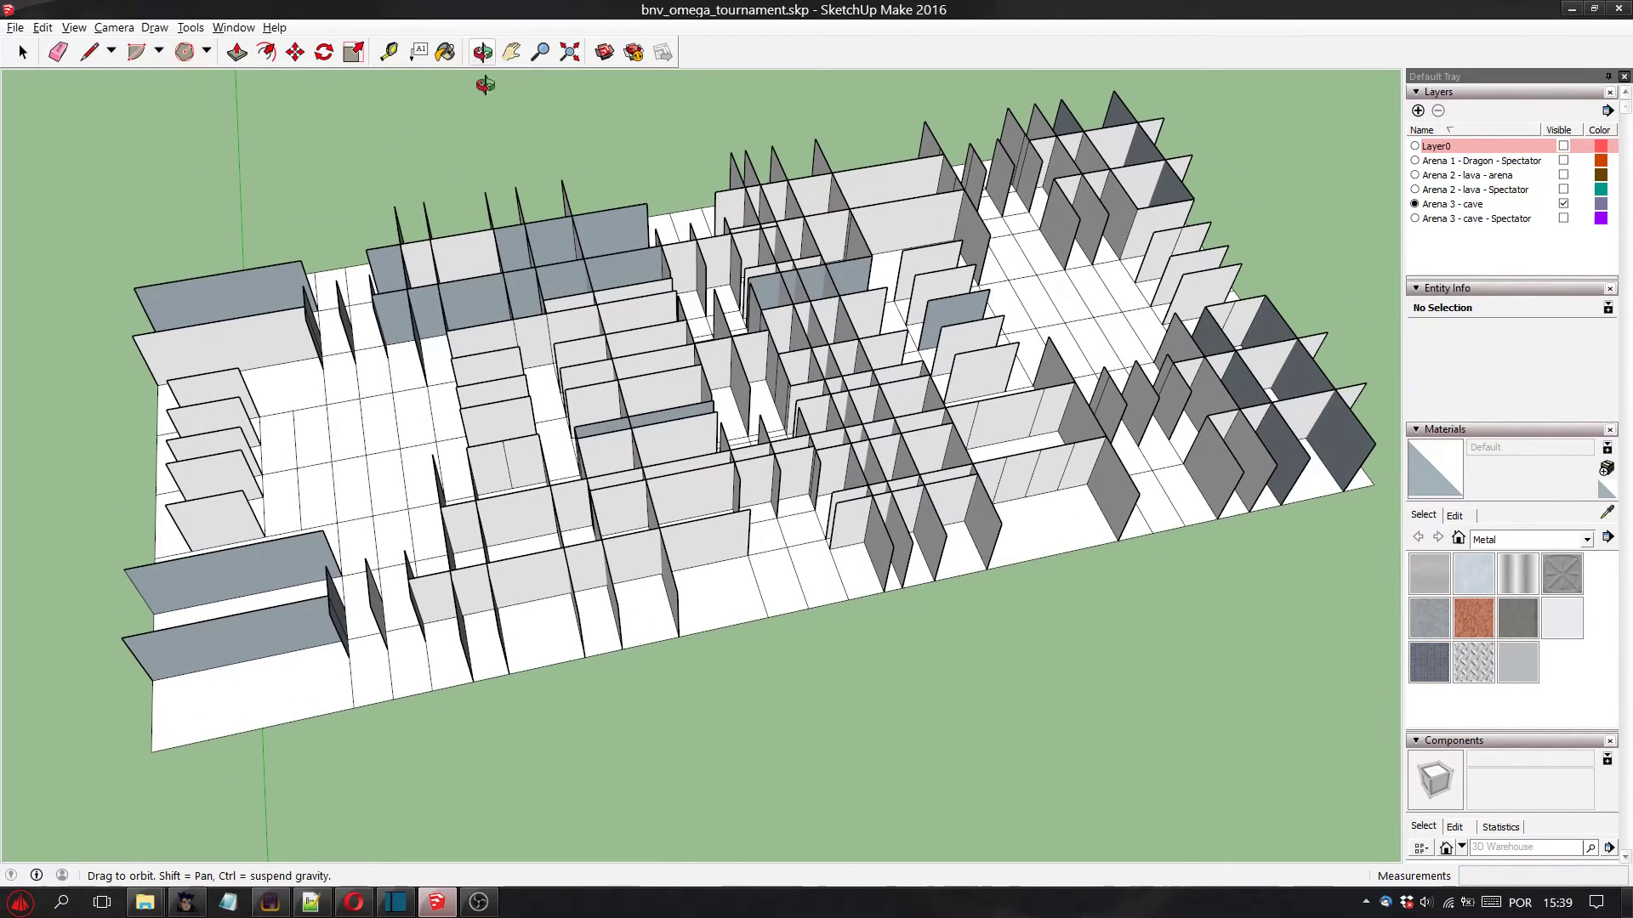
# Examine the overall BNV floor and partition layout of the Arena 3 - cave layer in bnv_omega_tournament.skp
pyautogui.click(511, 52)
pyautogui.moveTo(654, 452); pyautogui.dragTo(831, 733)
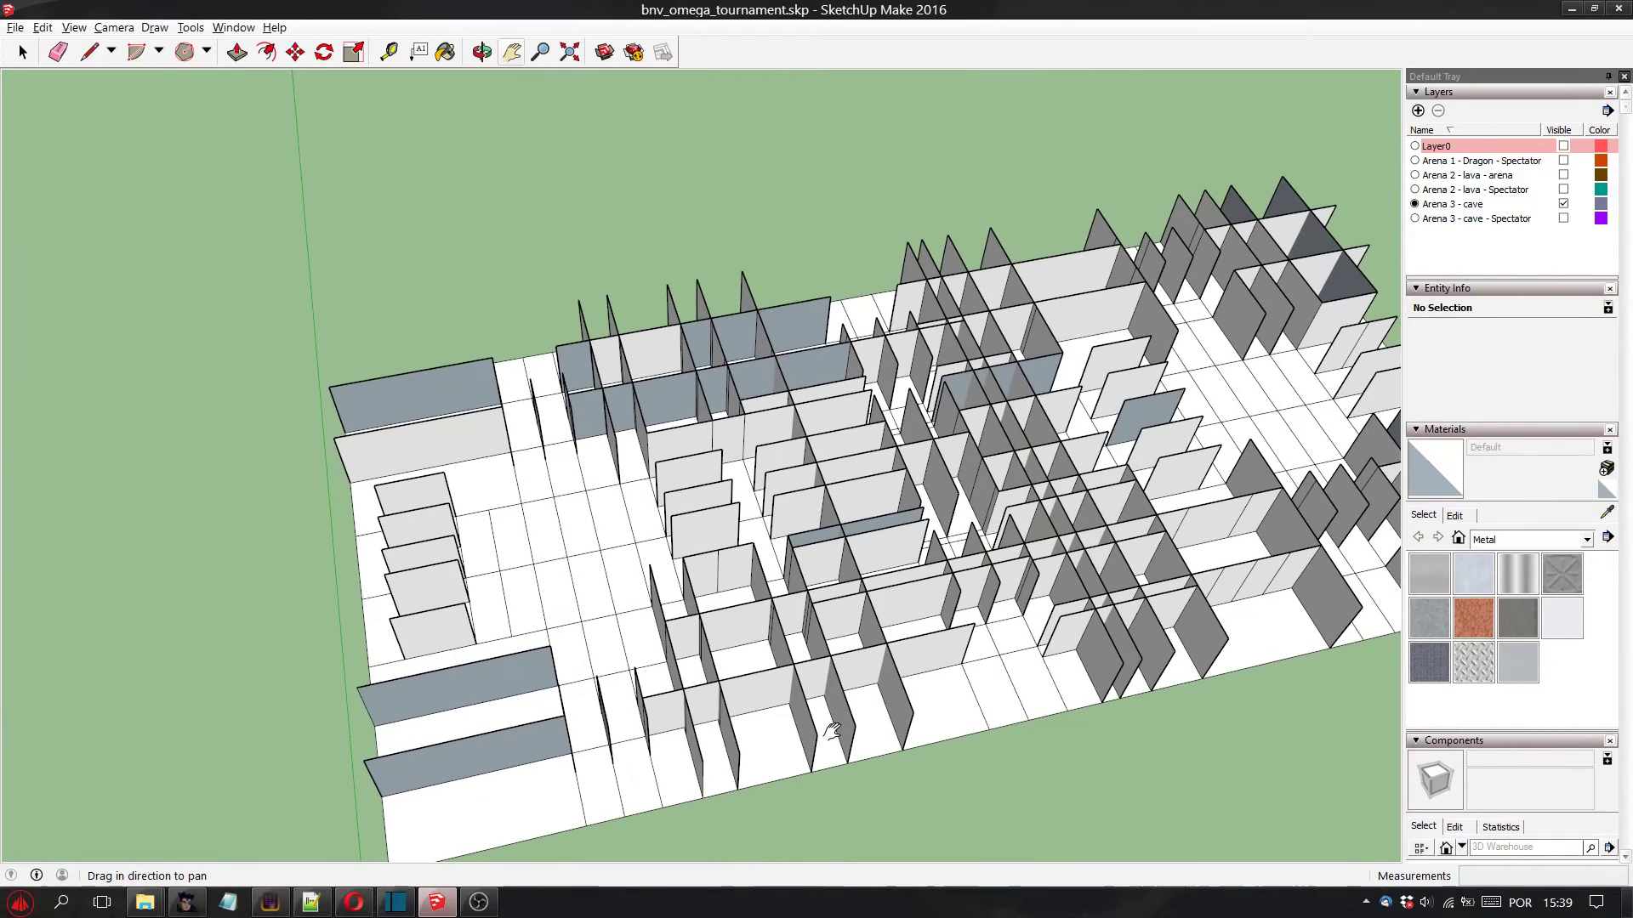
pyautogui.click(481, 52)
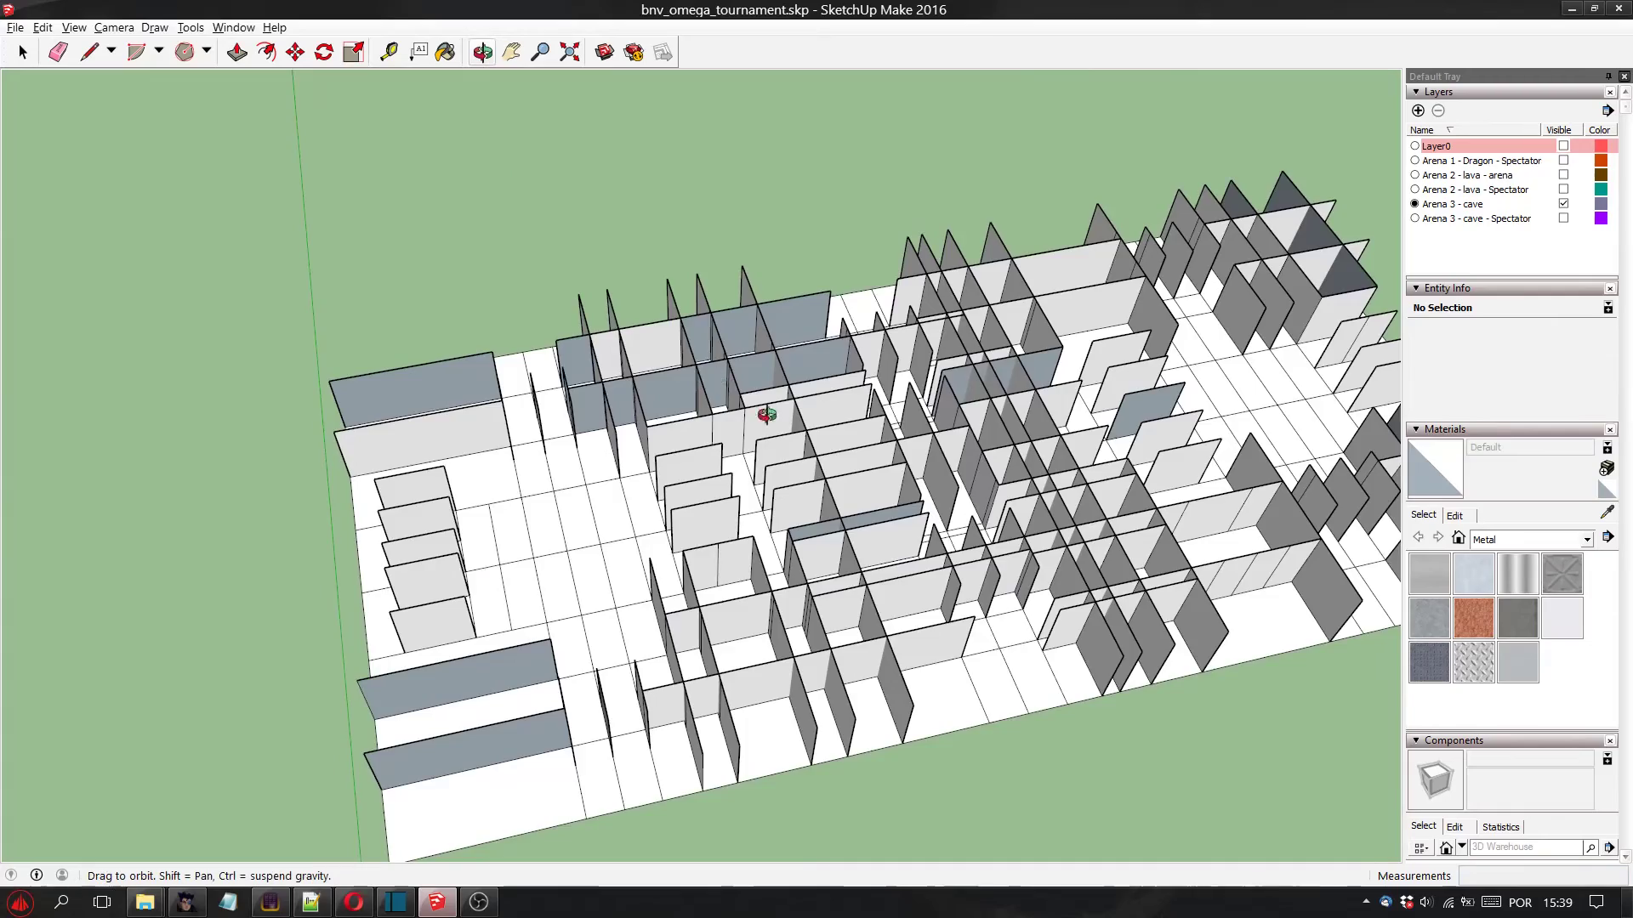
pyautogui.moveTo(765, 411); pyautogui.dragTo(702, 695)
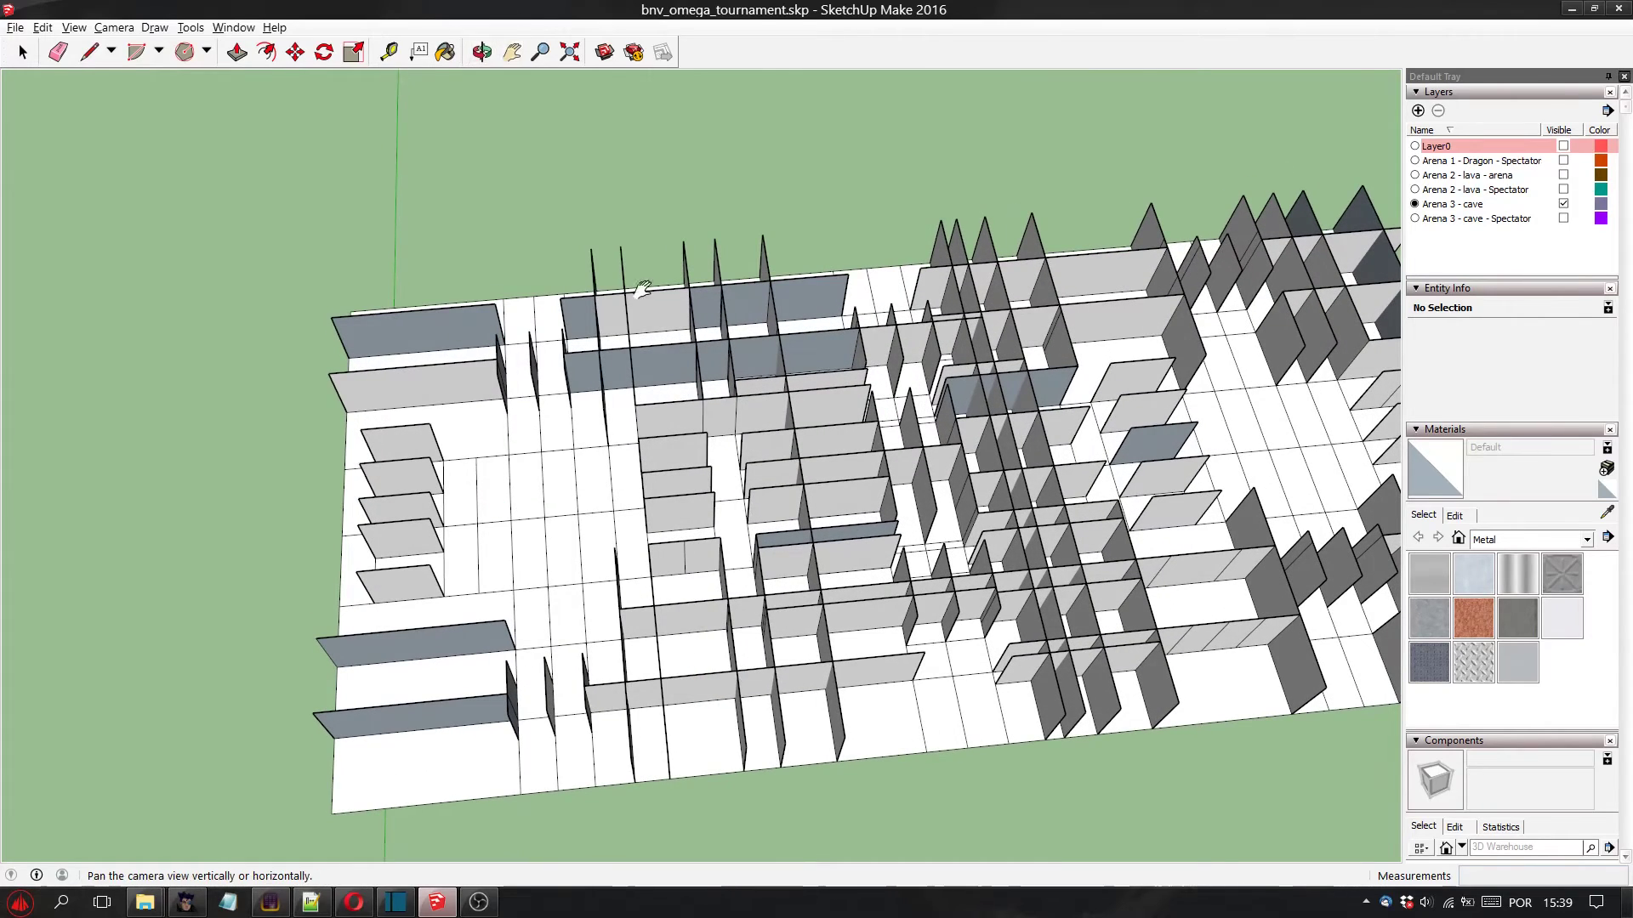
pyautogui.click(511, 52)
pyautogui.scroll(6, 849, 545)
pyautogui.scroll(-5, 729, 626)
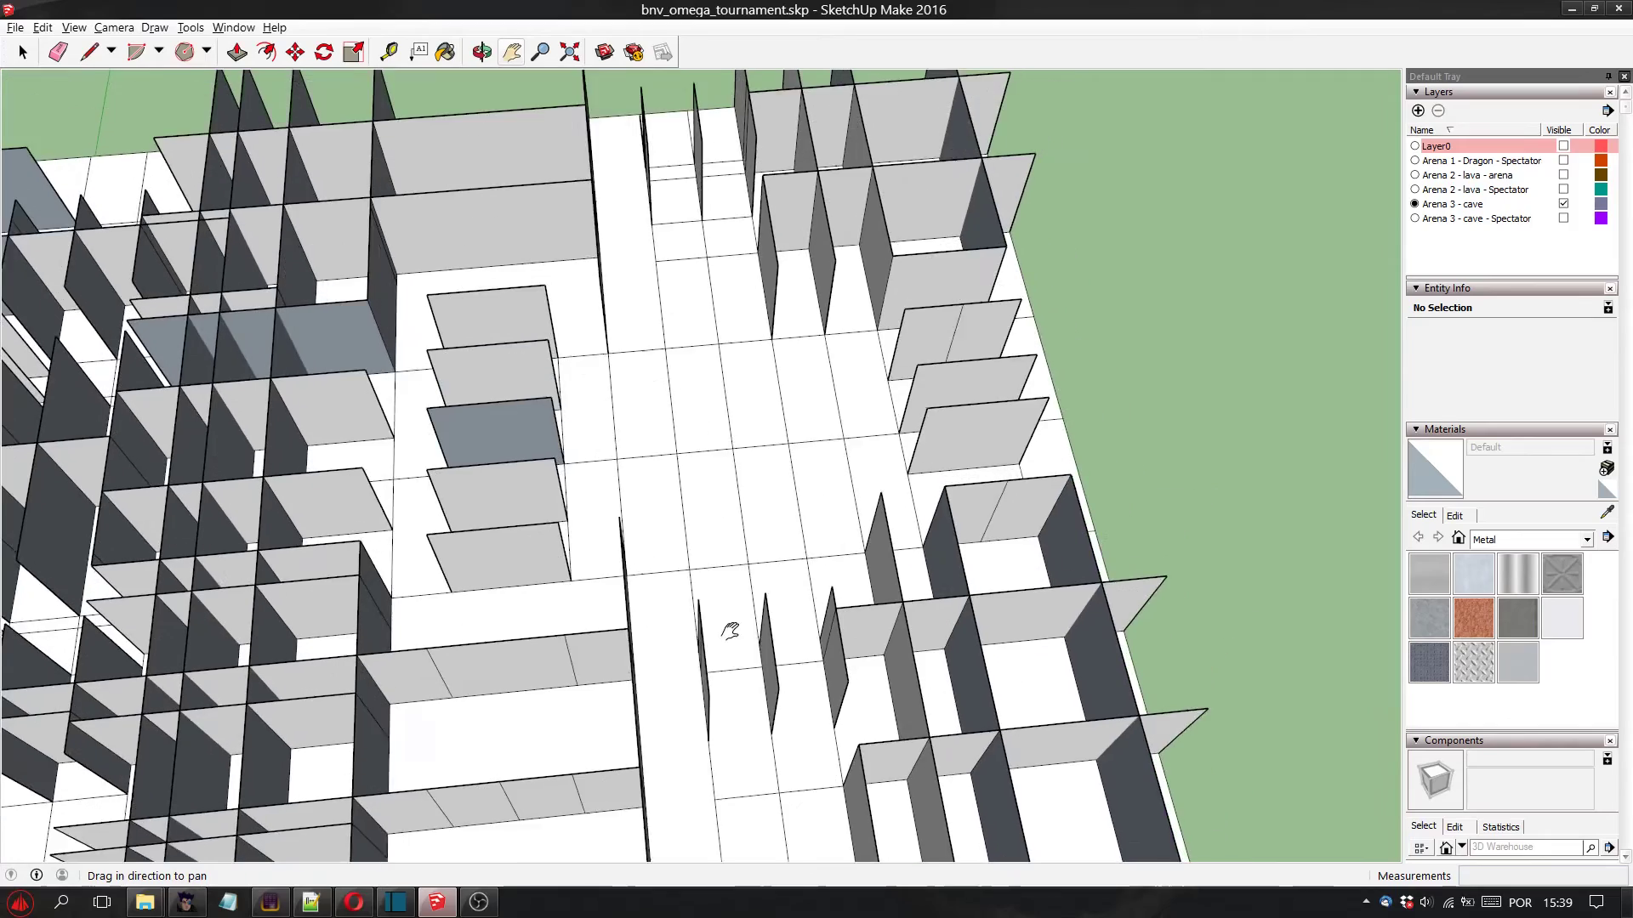
pyautogui.scroll(6, 546, 580)
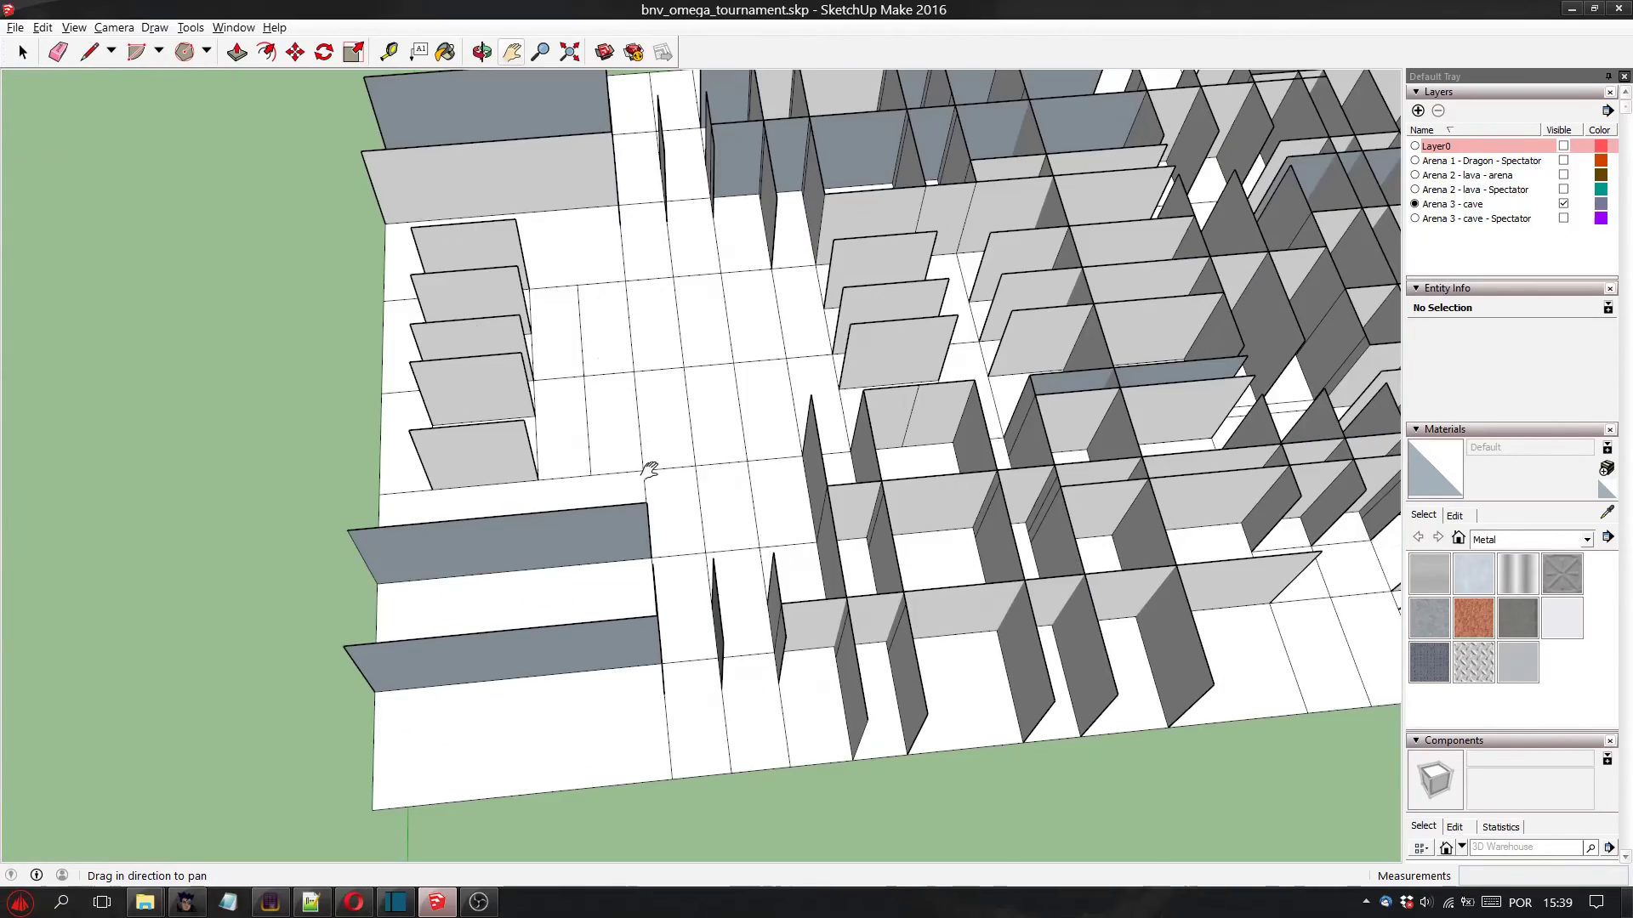
pyautogui.moveTo(650, 471); pyautogui.dragTo(607, 474)
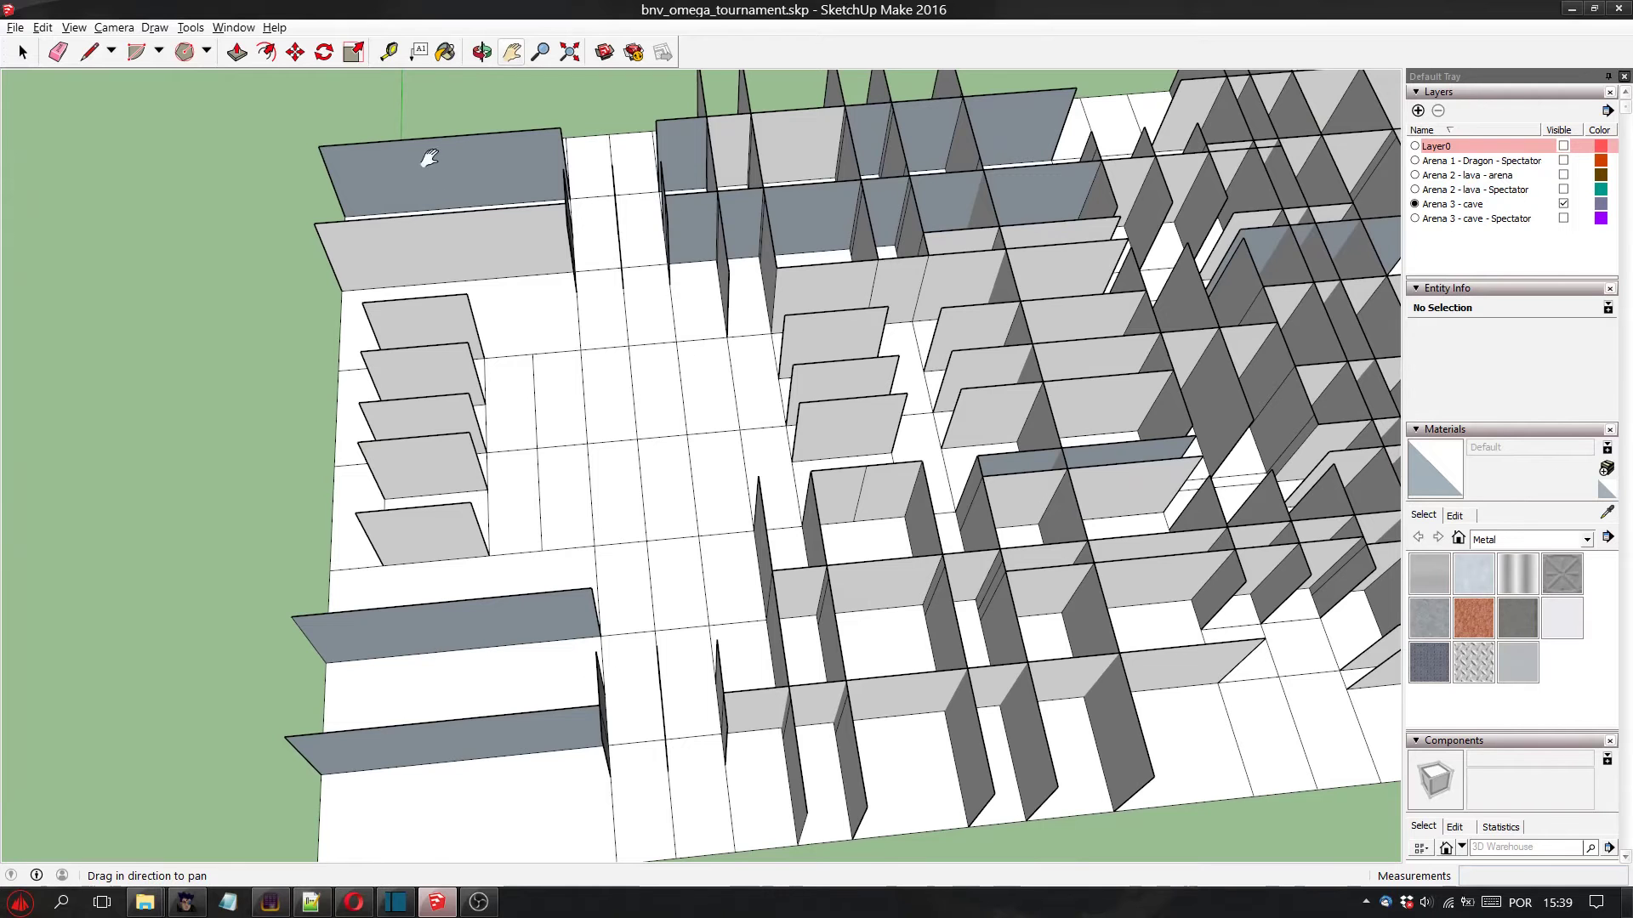
# Inspect the vertical partitions along the cave arena's near long edge, from one end area to the other and back
pyautogui.moveTo(446, 733); pyautogui.dragTo(854, 473)
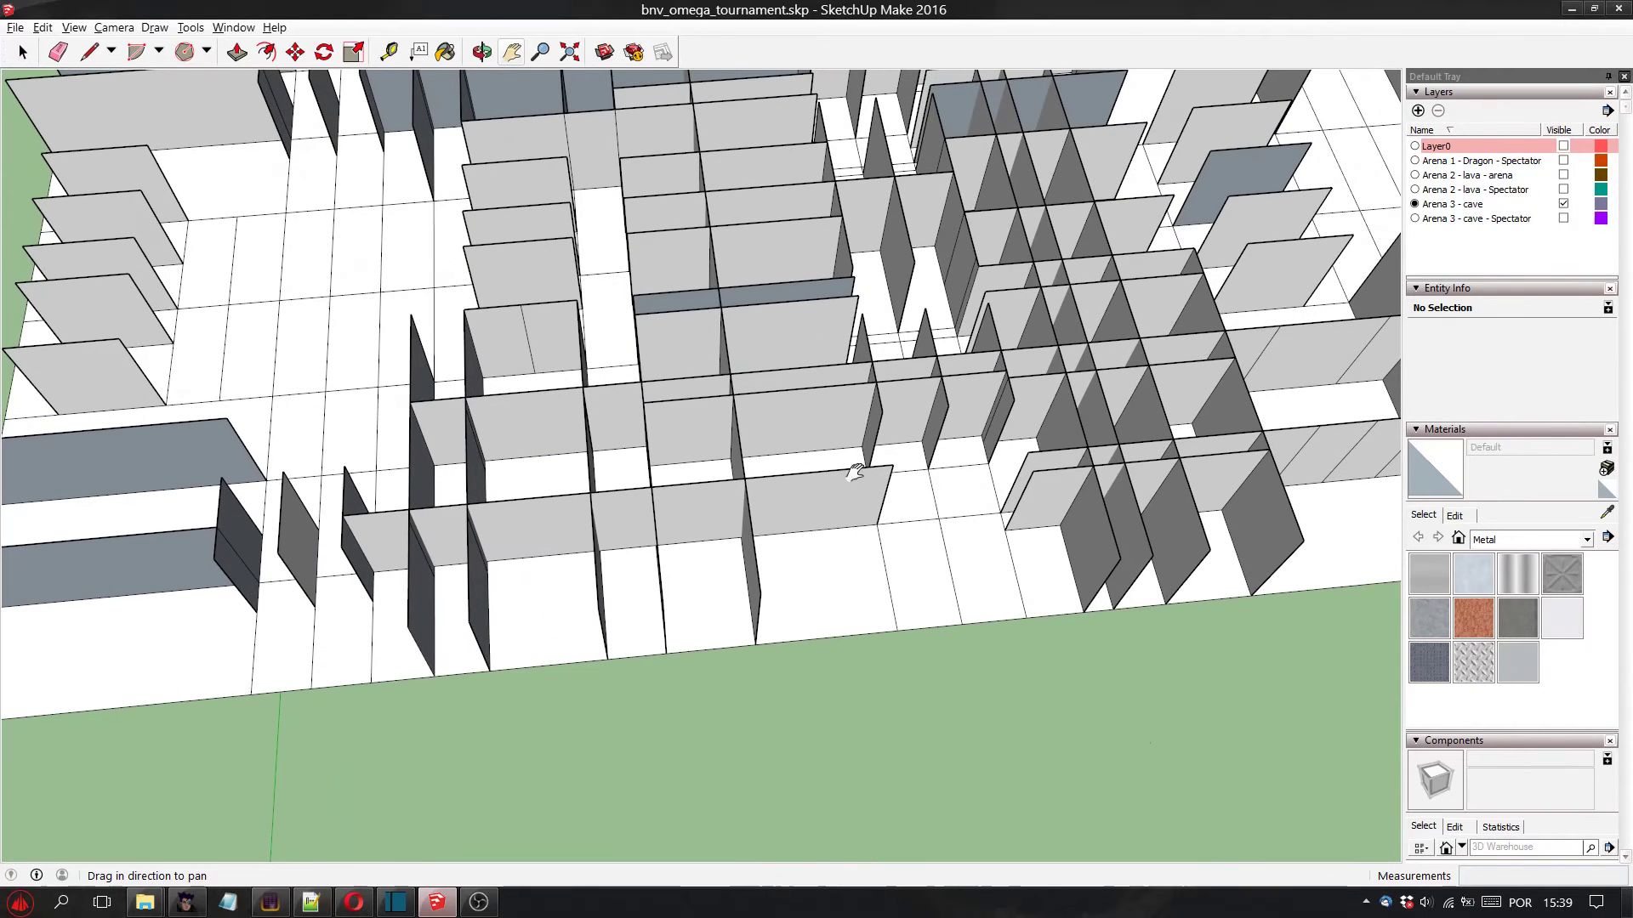
pyautogui.moveTo(637, 600); pyautogui.dragTo(498, 525)
pyautogui.moveTo(586, 577); pyautogui.dragTo(390, 691)
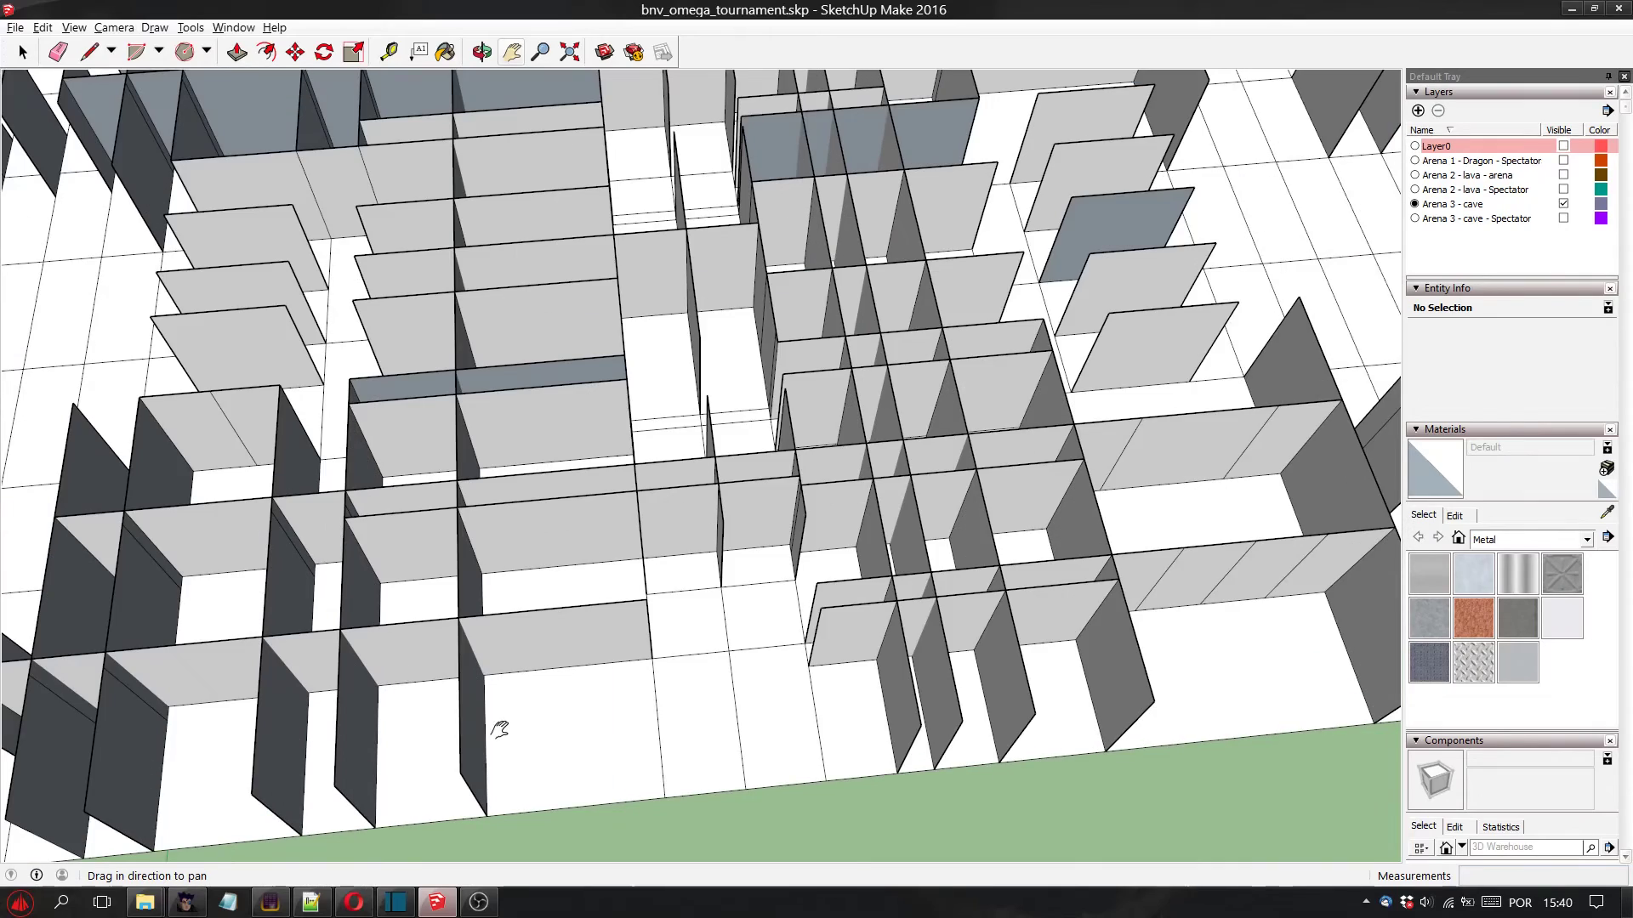
pyautogui.moveTo(499, 729); pyautogui.dragTo(511, 531)
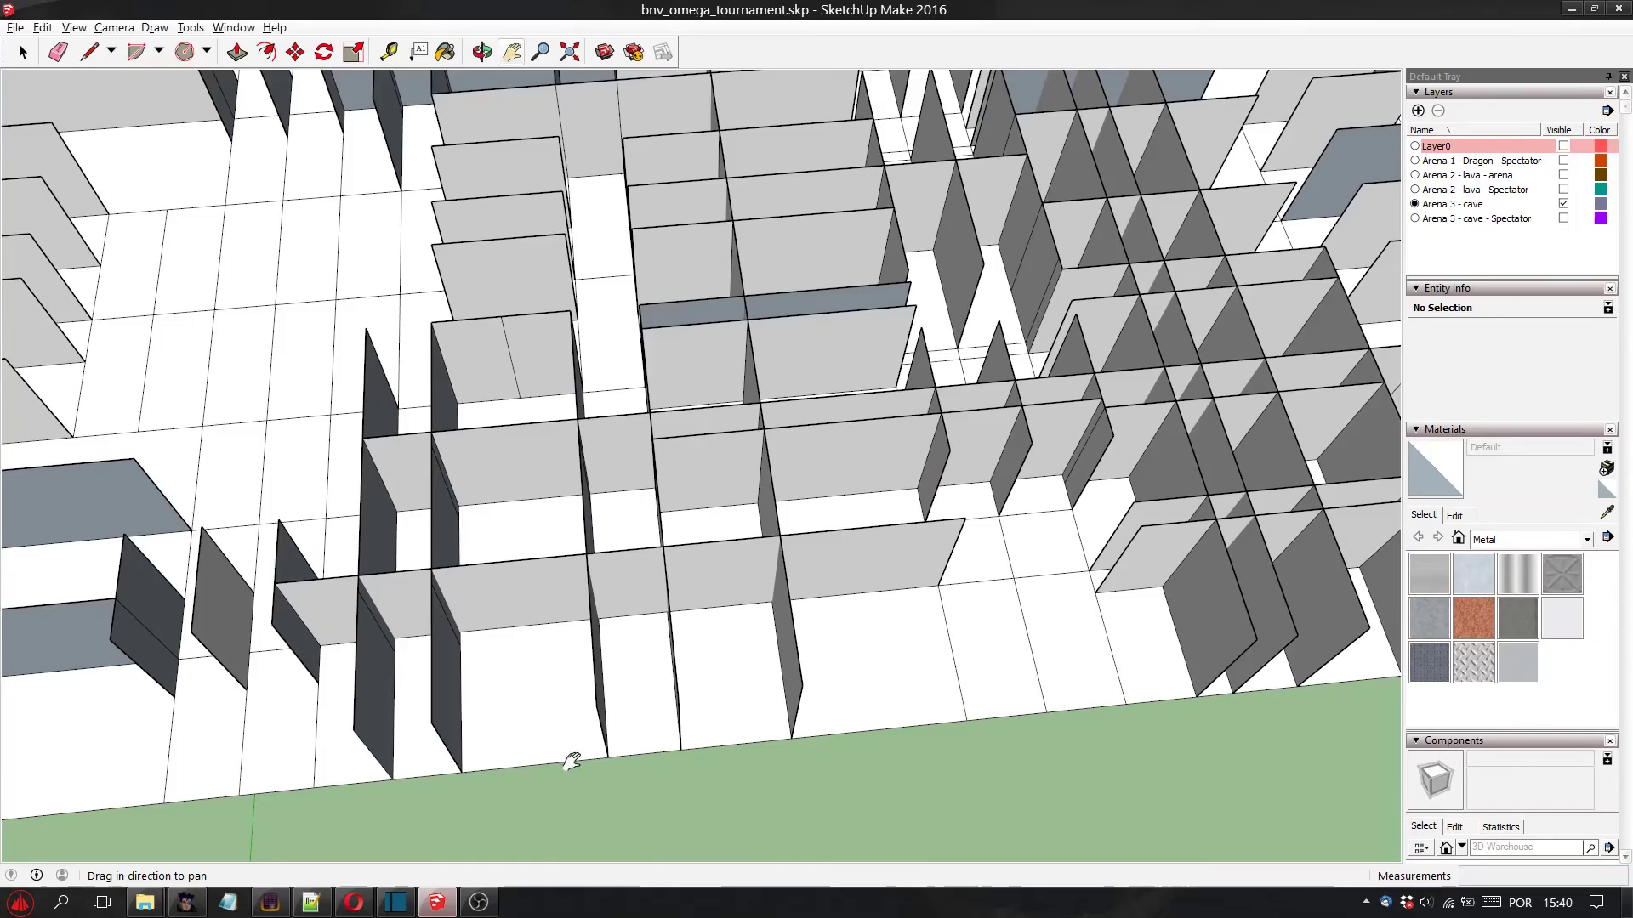
pyautogui.moveTo(572, 761); pyautogui.dragTo(666, 684)
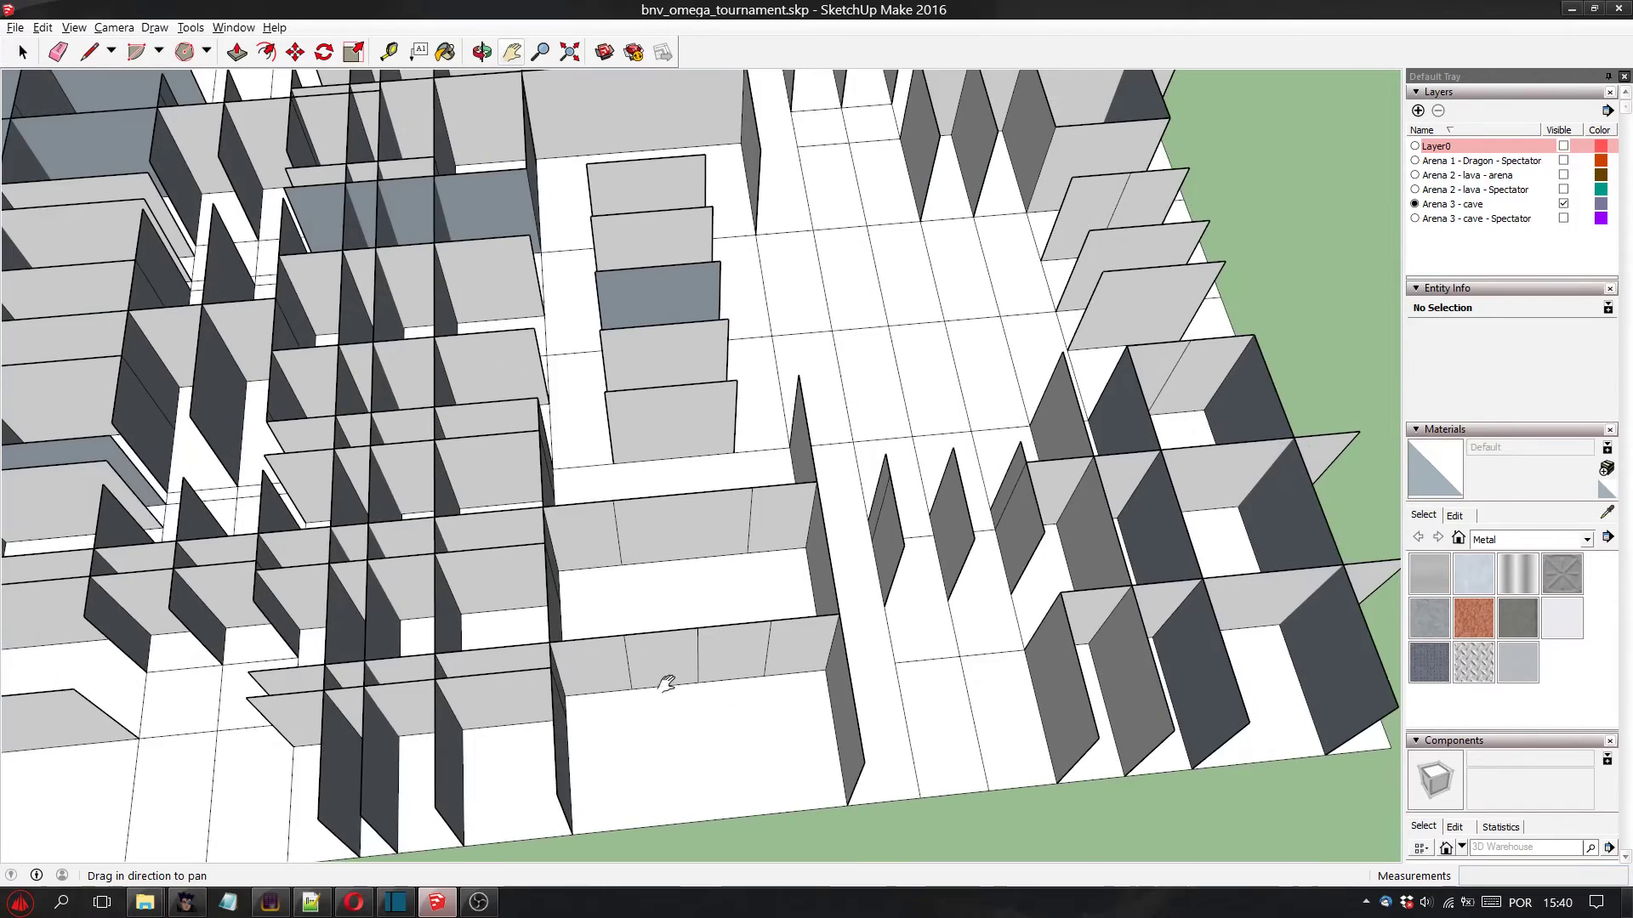
pyautogui.moveTo(696, 599); pyautogui.dragTo(661, 714)
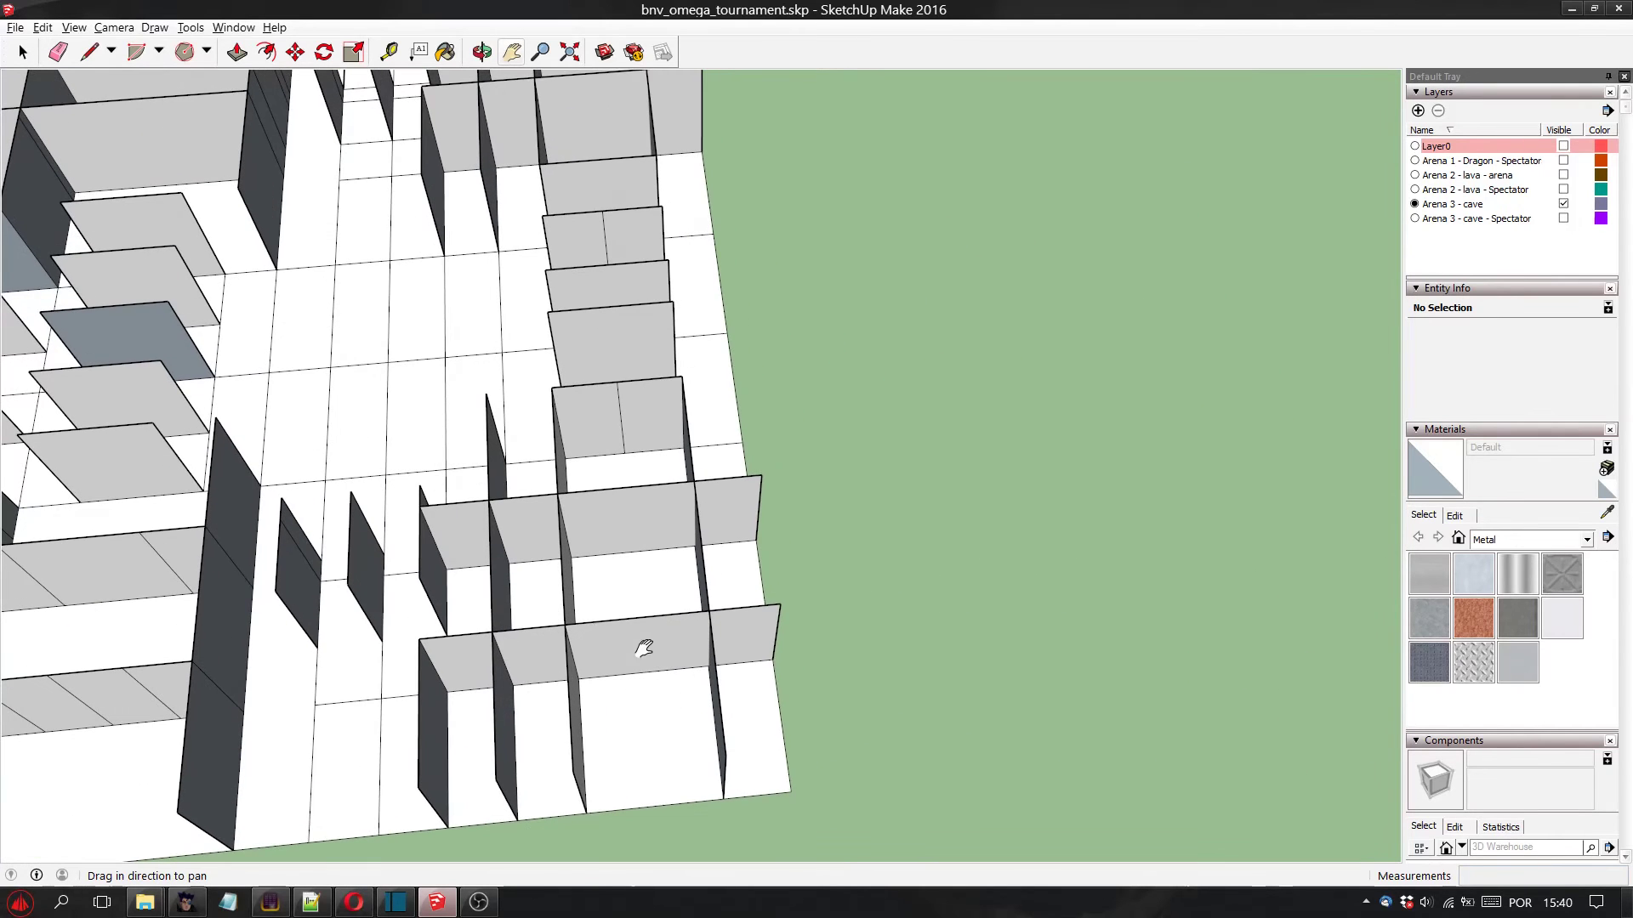
pyautogui.moveTo(643, 649); pyautogui.dragTo(470, 408)
pyautogui.moveTo(243, 511); pyautogui.dragTo(600, 344)
pyautogui.moveTo(362, 529); pyautogui.dragTo(466, 536)
pyautogui.moveTo(441, 666); pyautogui.dragTo(622, 603)
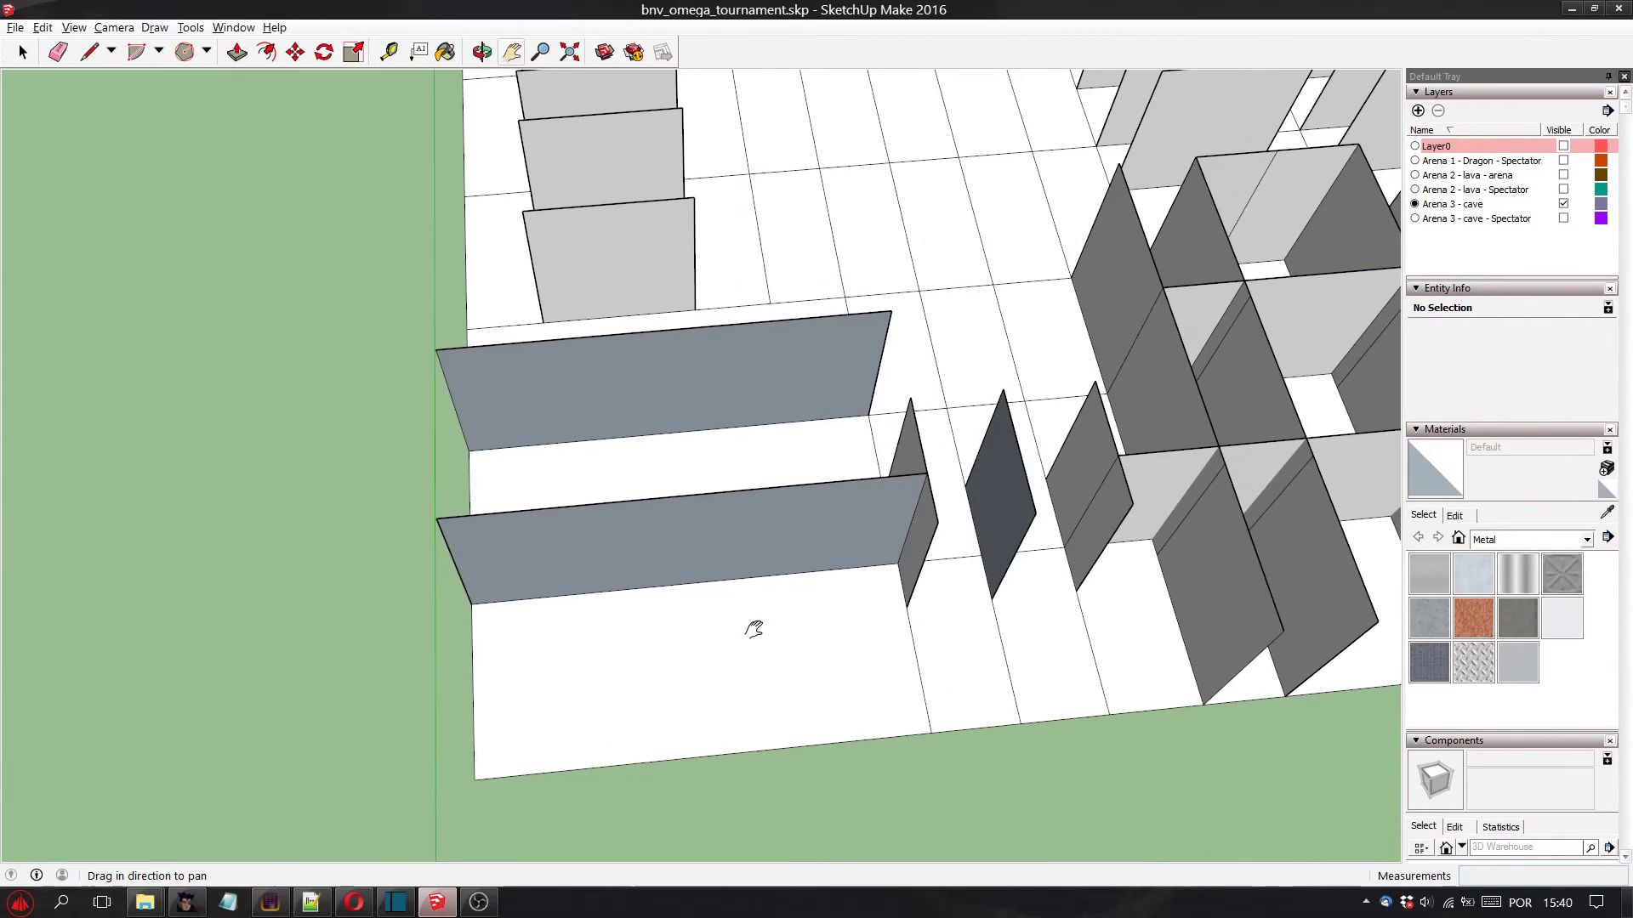
# Review the long walls at the near corner and how the end area connects to the central partitions
pyautogui.moveTo(753, 629); pyautogui.dragTo(442, 299)
pyautogui.moveTo(416, 642); pyautogui.dragTo(609, 522)
pyautogui.moveTo(627, 694); pyautogui.dragTo(453, 579)
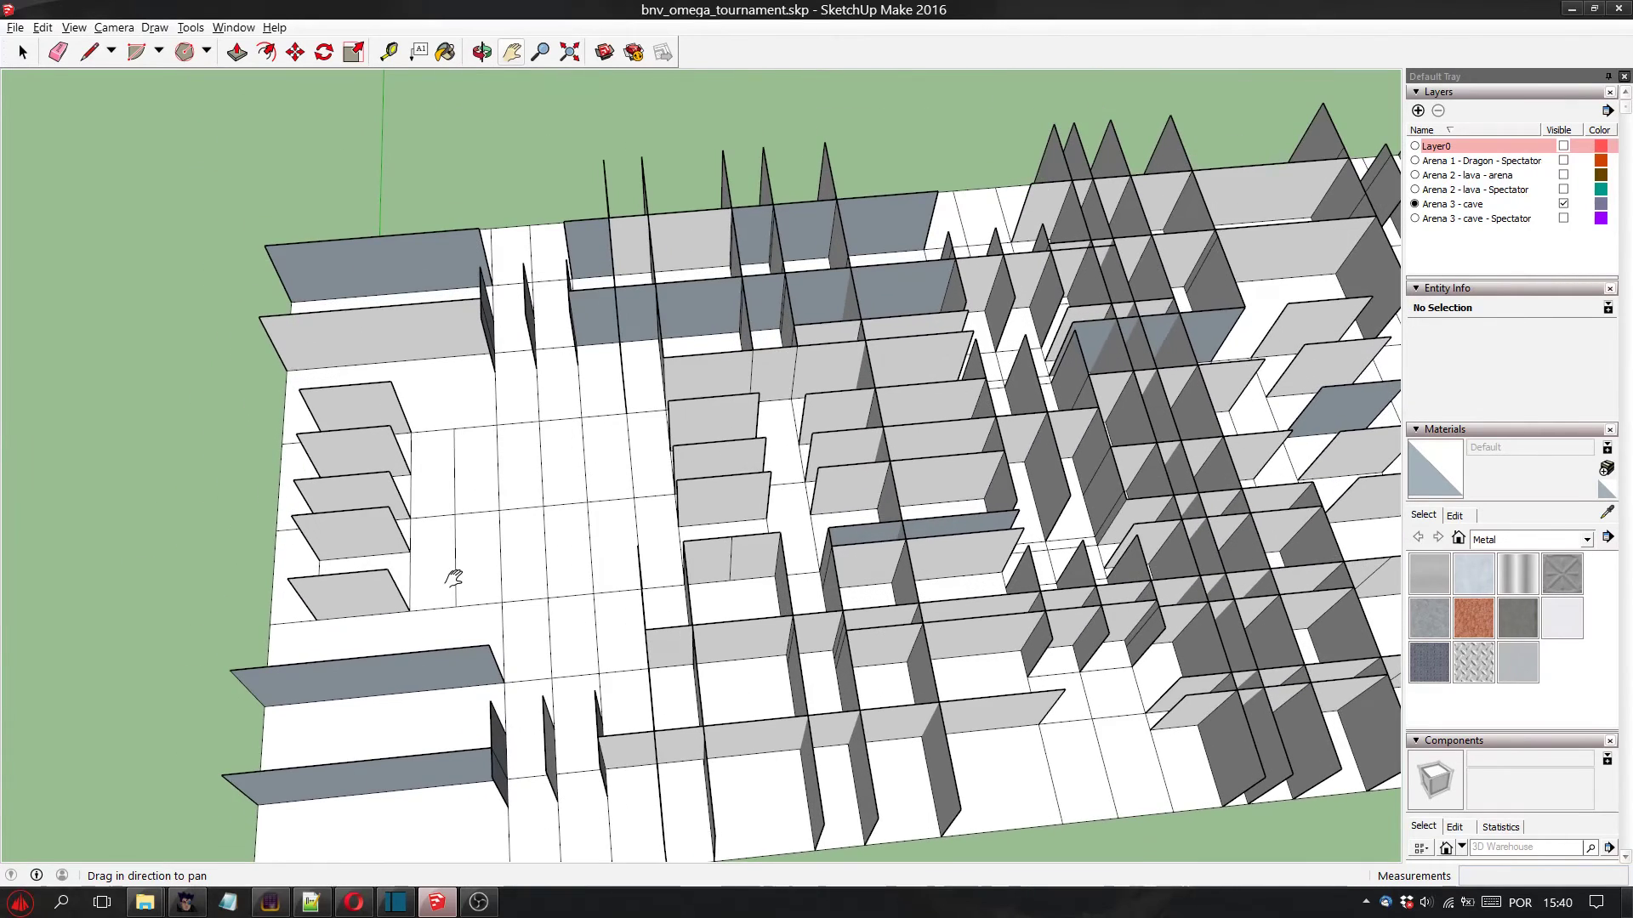
pyautogui.moveTo(368, 614); pyautogui.dragTo(646, 415)
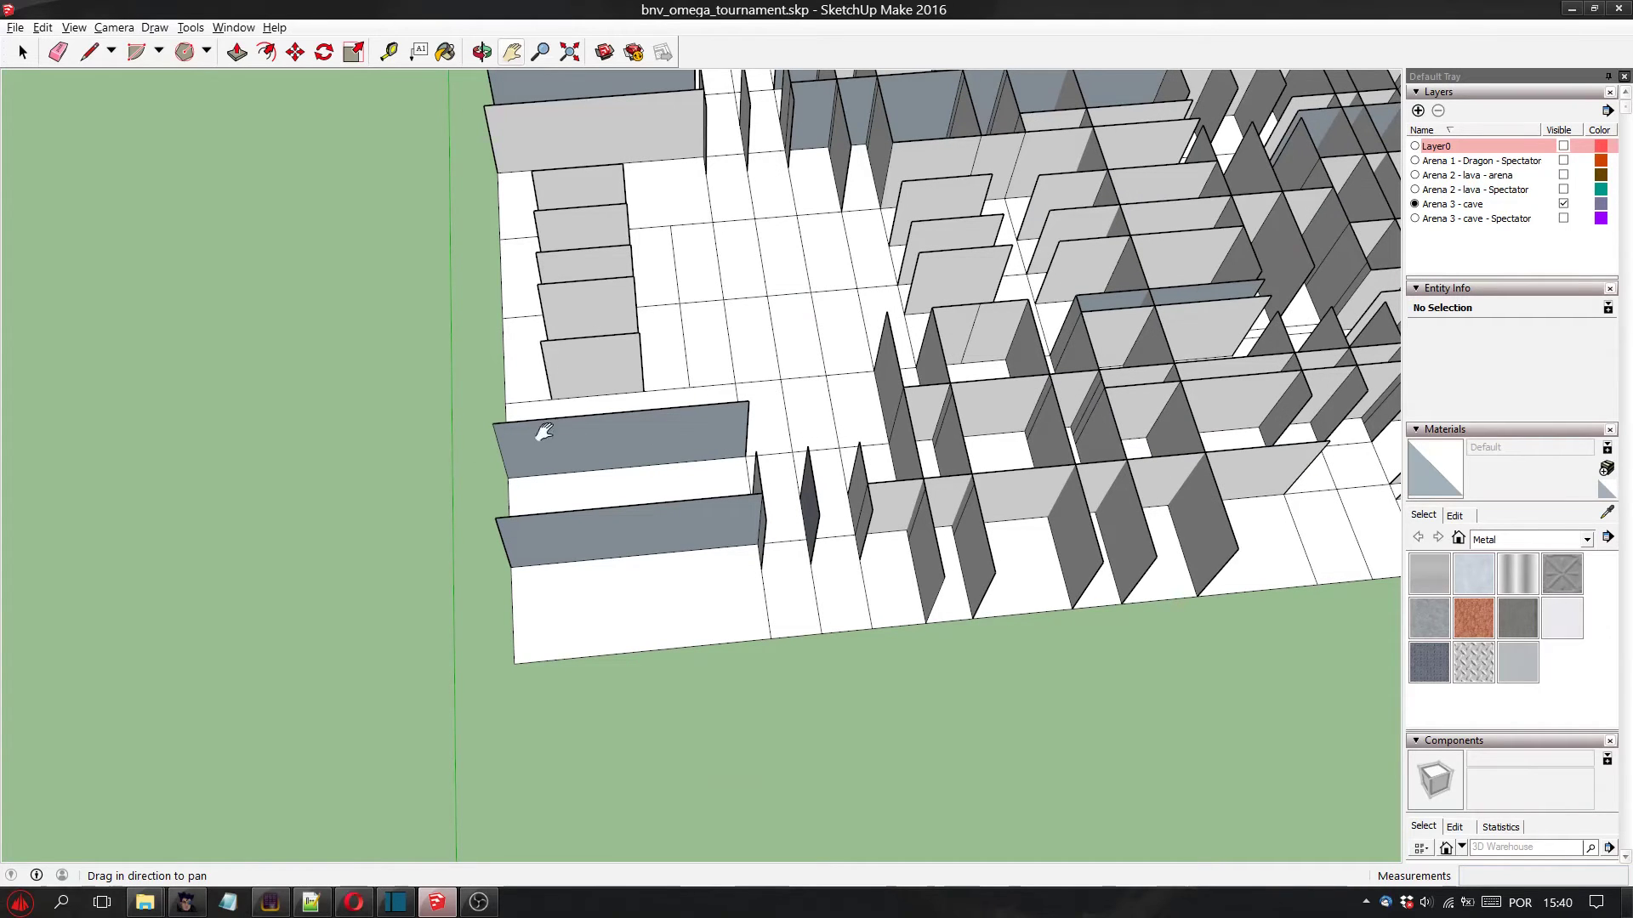
pyautogui.moveTo(1004, 553); pyautogui.dragTo(858, 492)
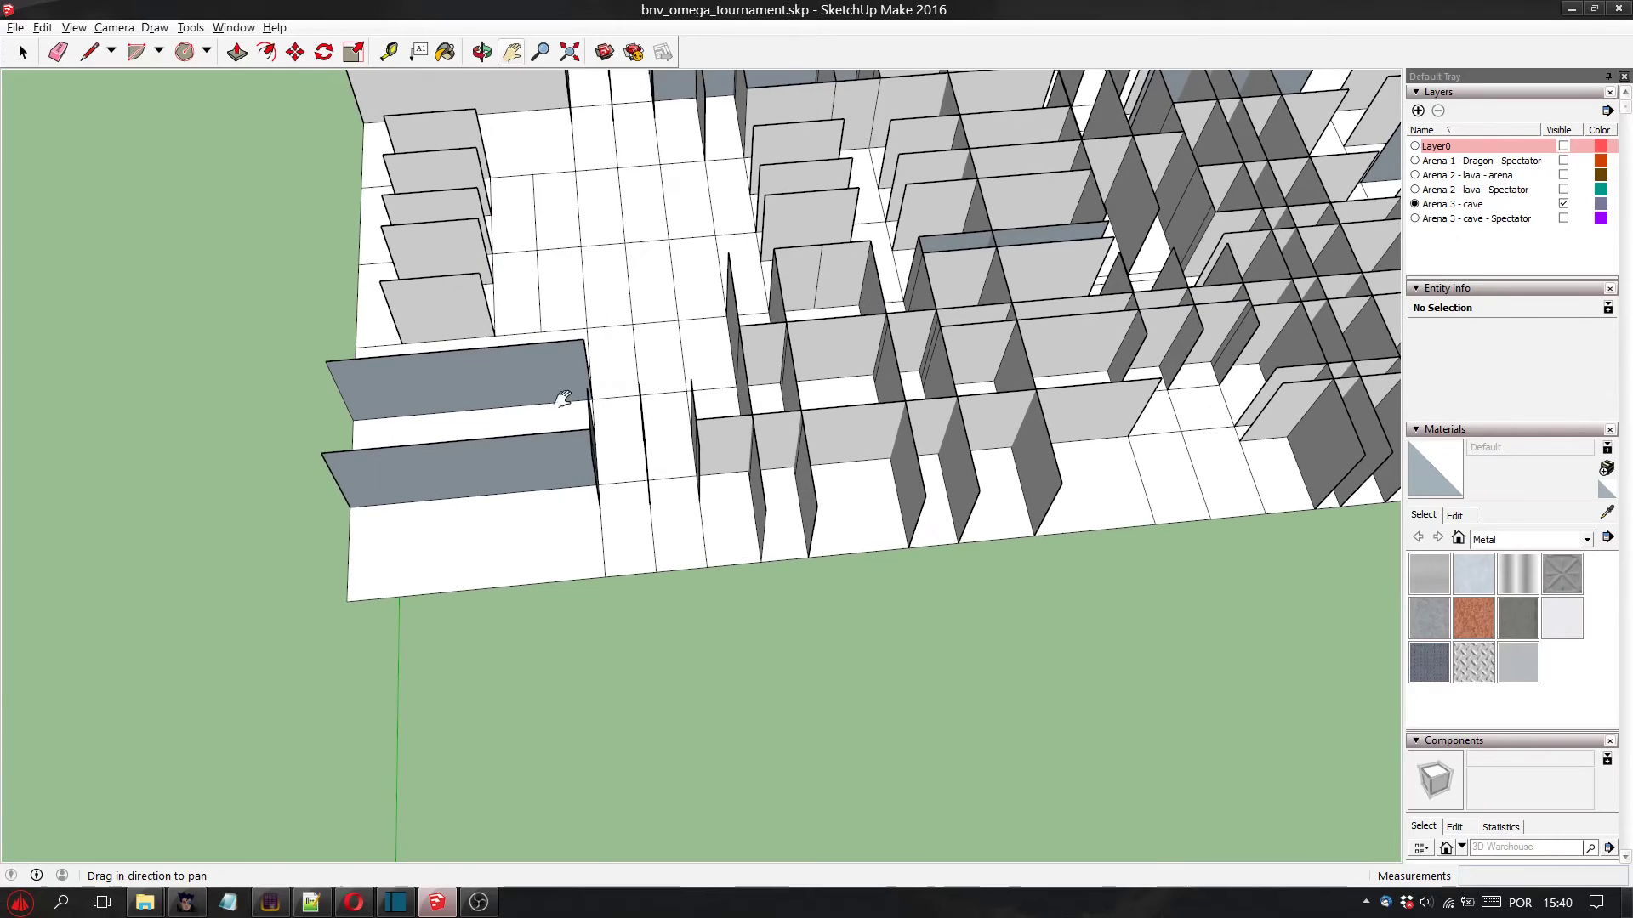
pyautogui.scroll(5, 729, 667)
pyautogui.moveTo(624, 680); pyautogui.dragTo(889, 520)
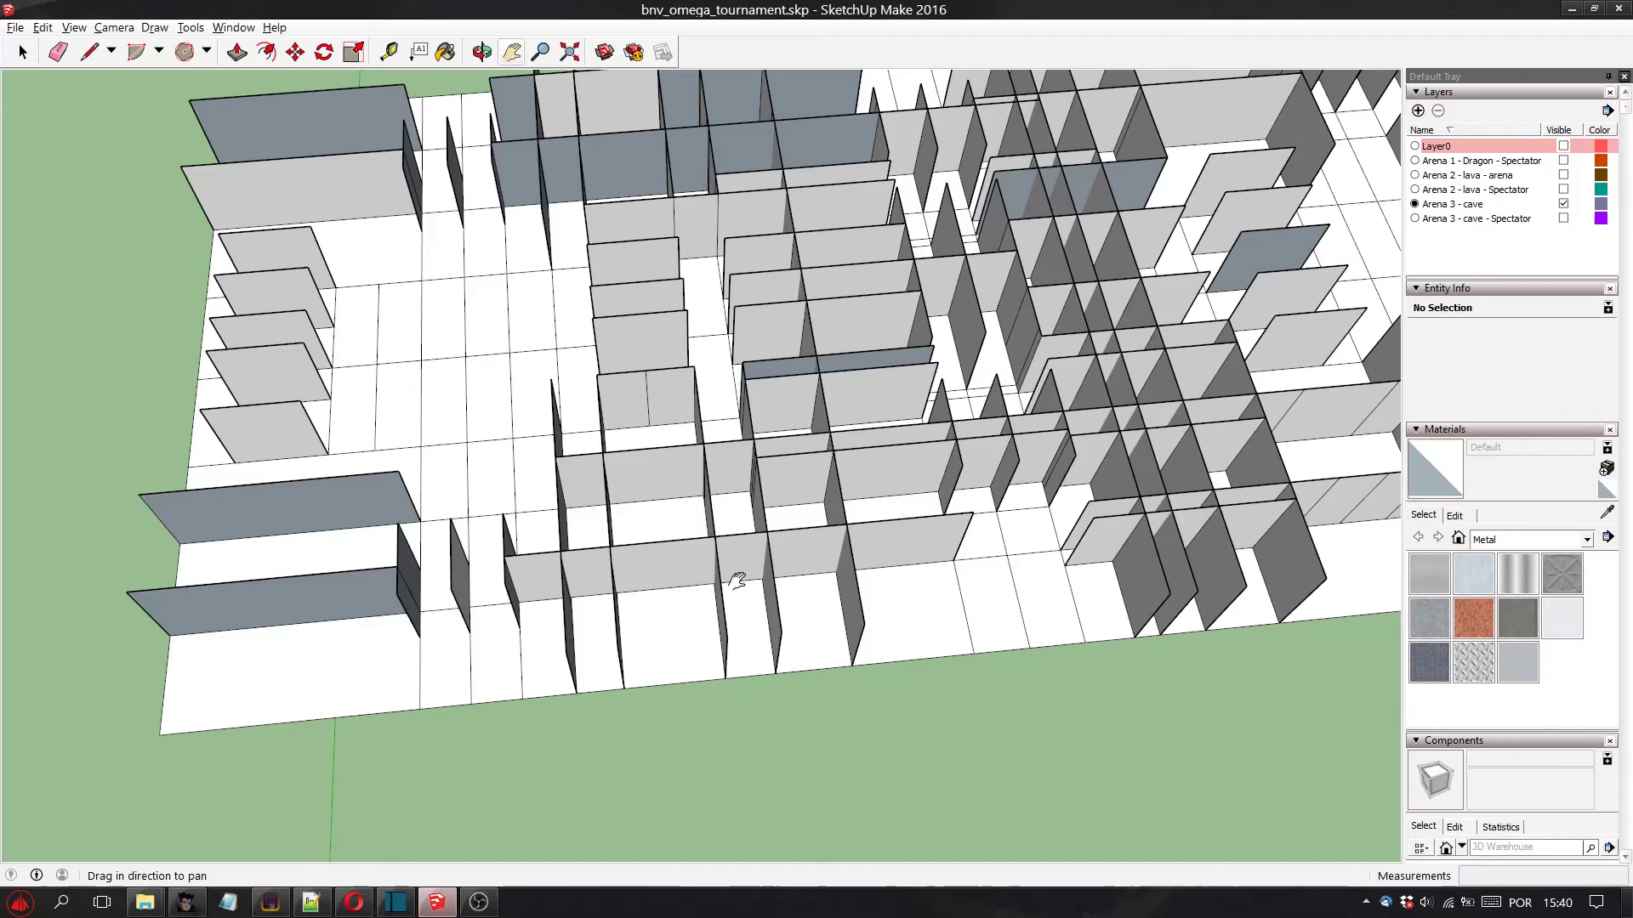
pyautogui.moveTo(736, 581); pyautogui.dragTo(527, 621)
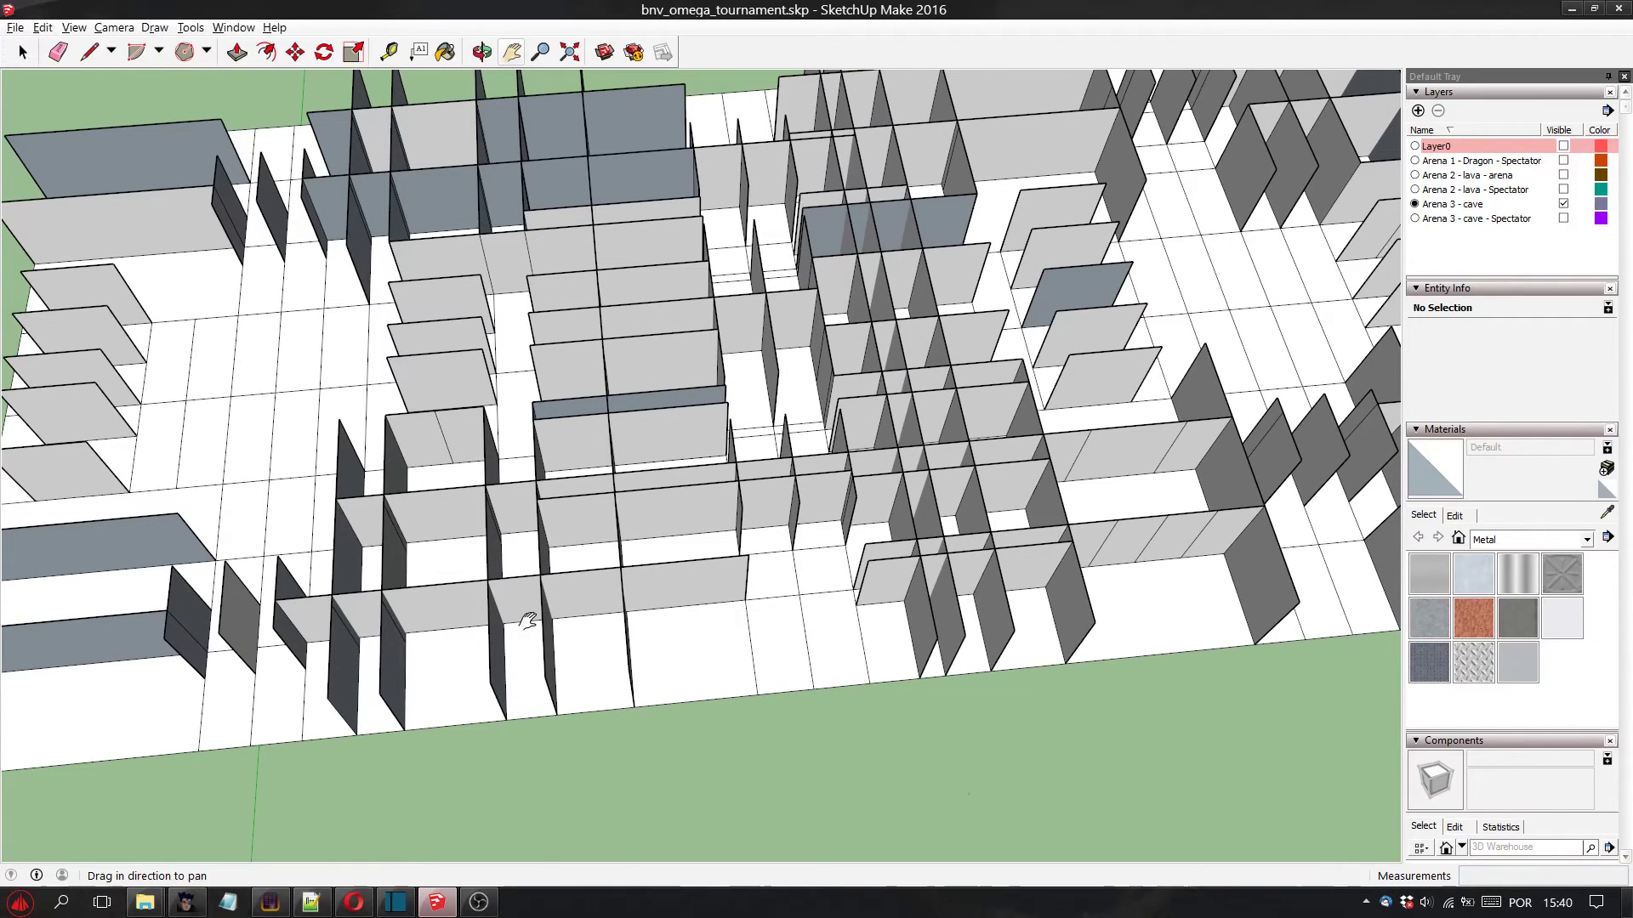
pyautogui.moveTo(528, 621); pyautogui.dragTo(695, 585)
# Switch to main.bsl in Notepad++ and review the ai2_showpathfindingerrors, ai2_showpaths and ai2_showgrids lines in the tests() function
pyautogui.click(316, 912)
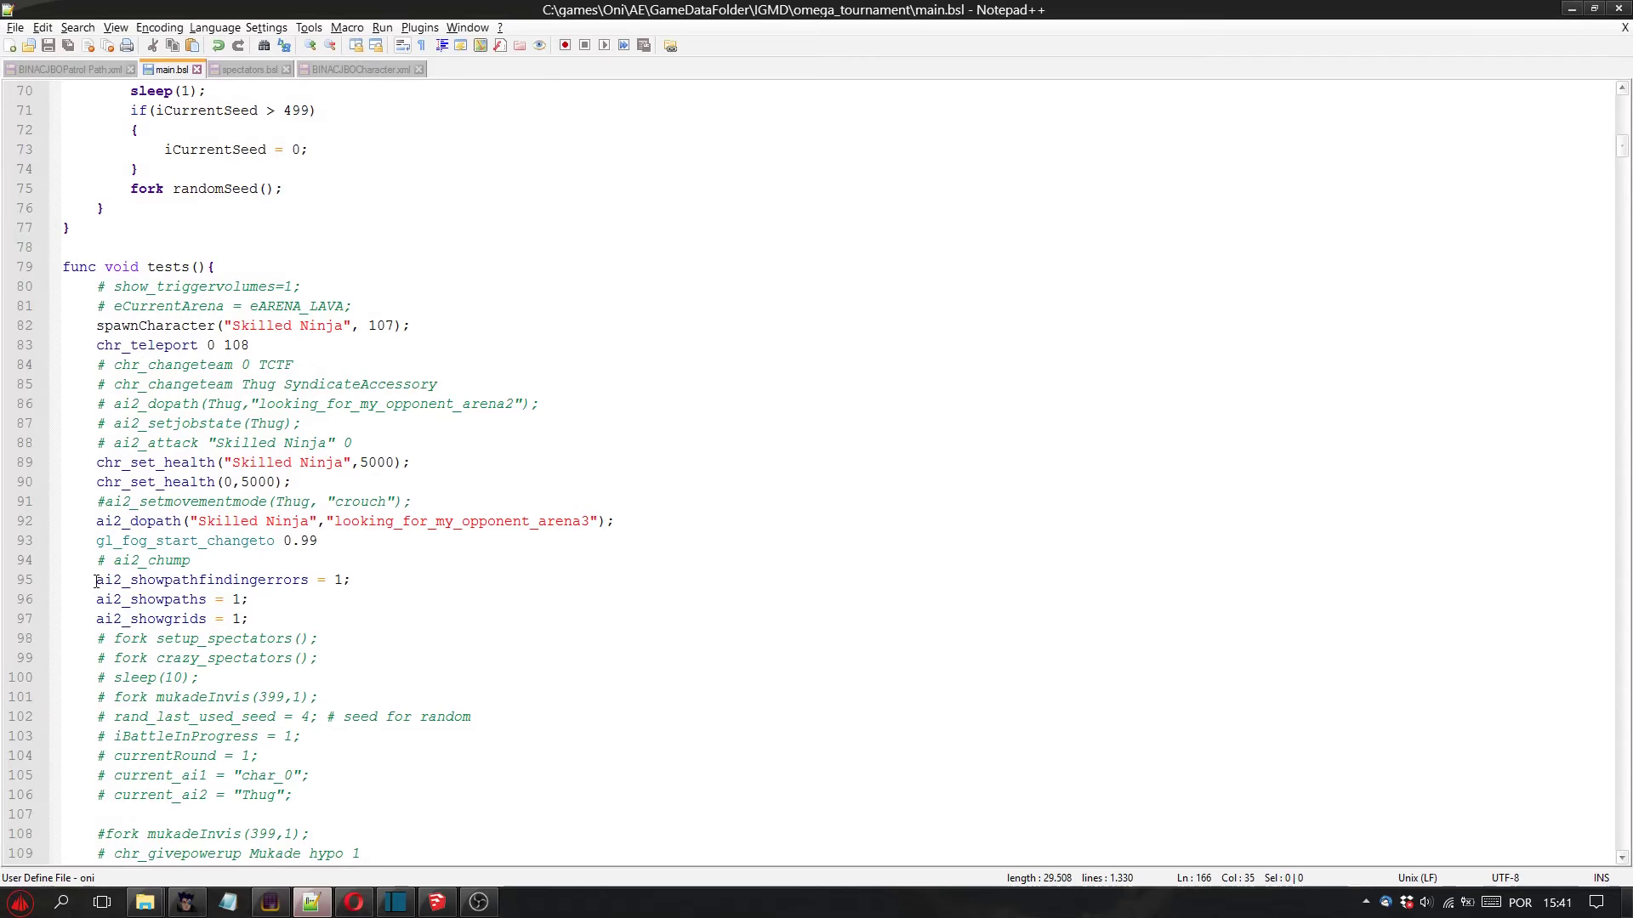
pyautogui.moveTo(96, 582); pyautogui.dragTo(423, 613)
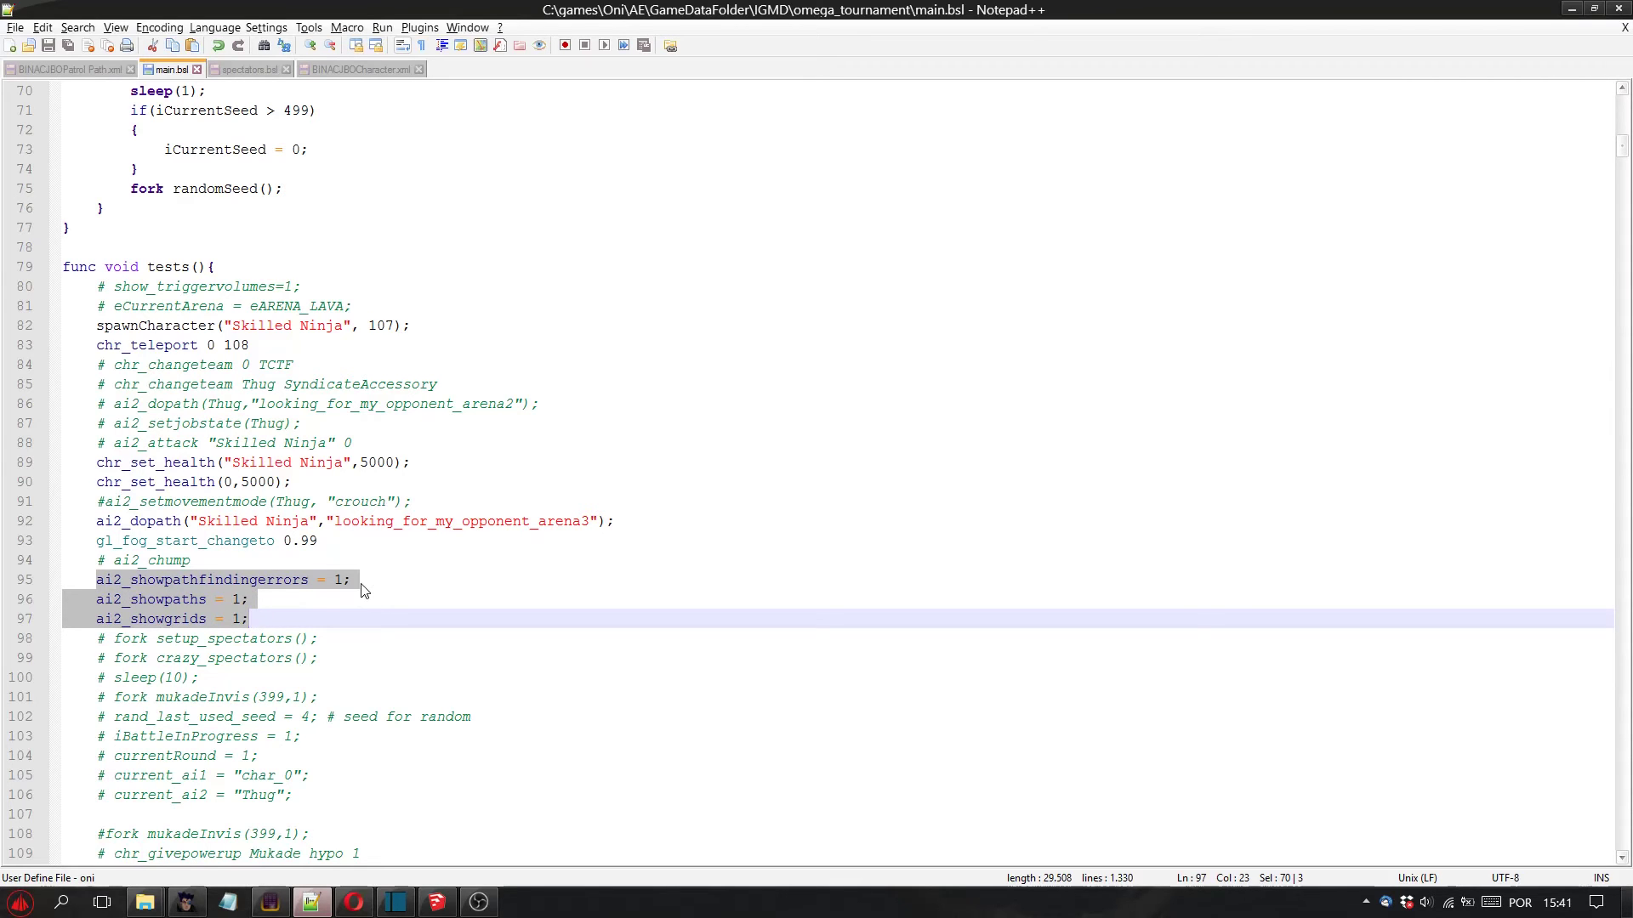
pyautogui.moveTo(96, 601); pyautogui.dragTo(284, 603)
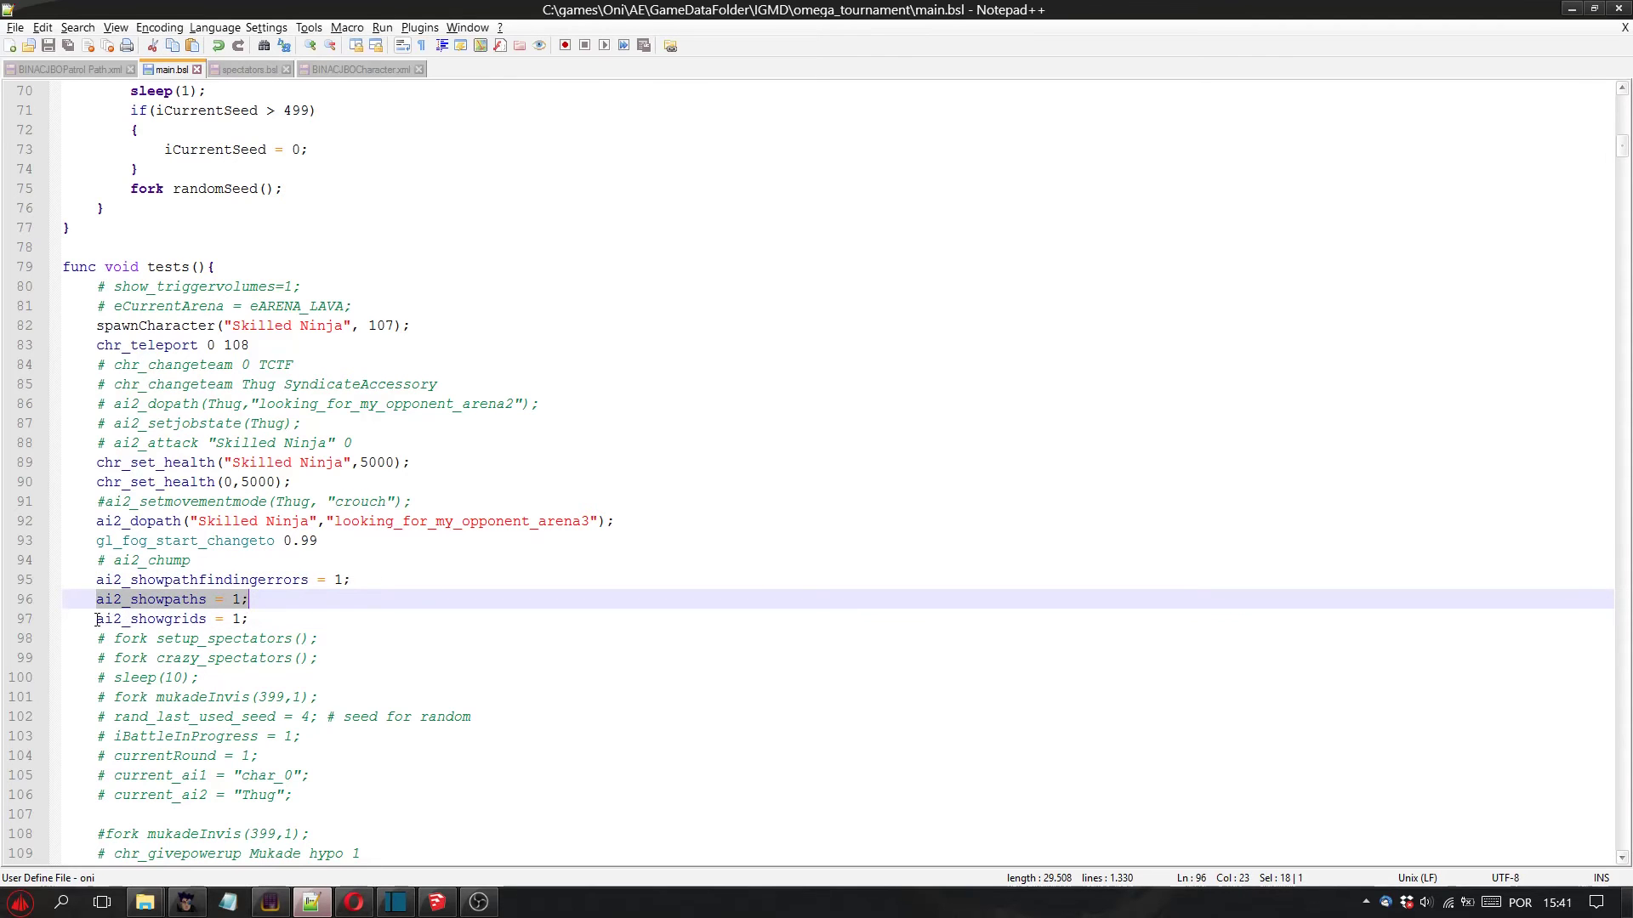
pyautogui.moveTo(96, 620); pyautogui.dragTo(281, 618)
pyautogui.click(309, 606)
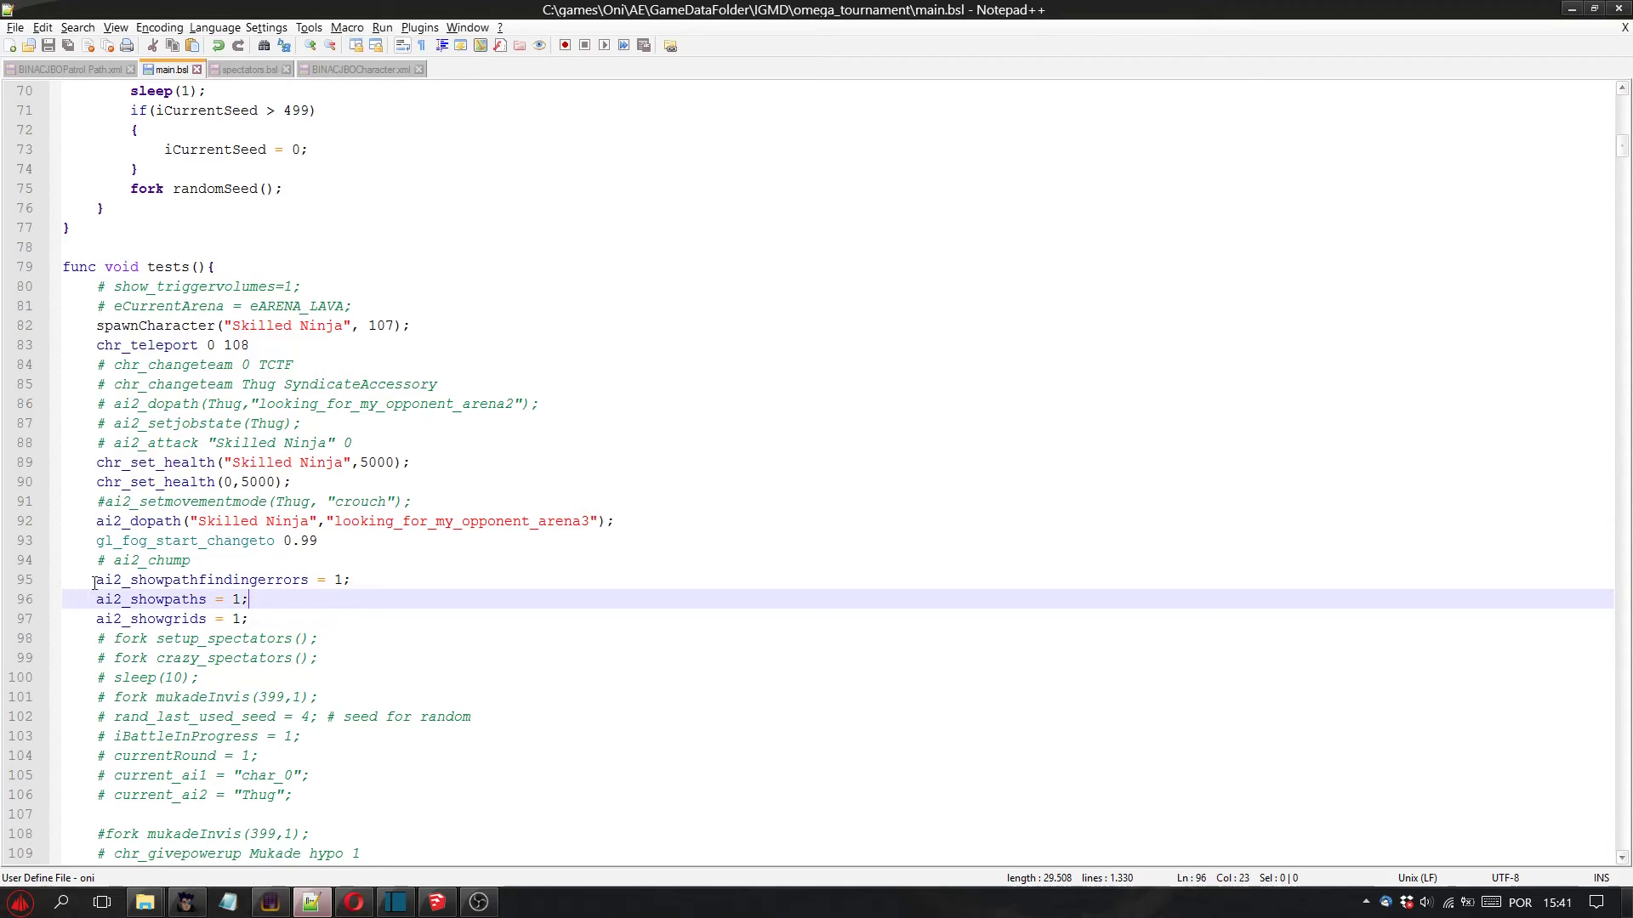
pyautogui.moveTo(93, 582); pyautogui.dragTo(377, 580)
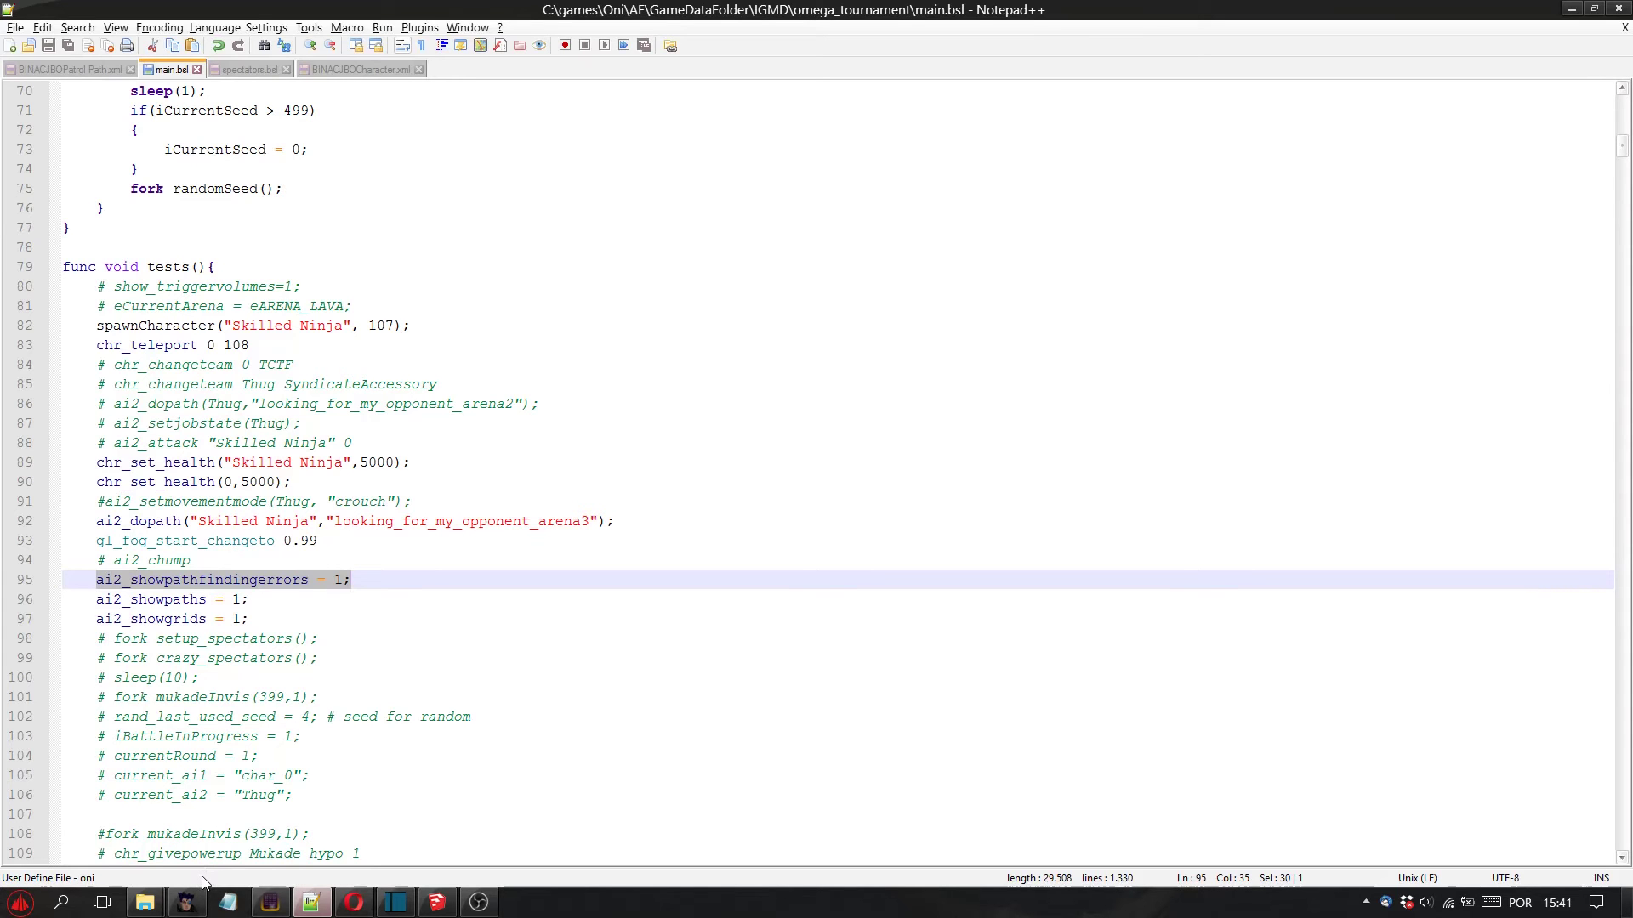
# Switch to Vago and launch Oni to test the cave arena in the game
pyautogui.click(201, 899)
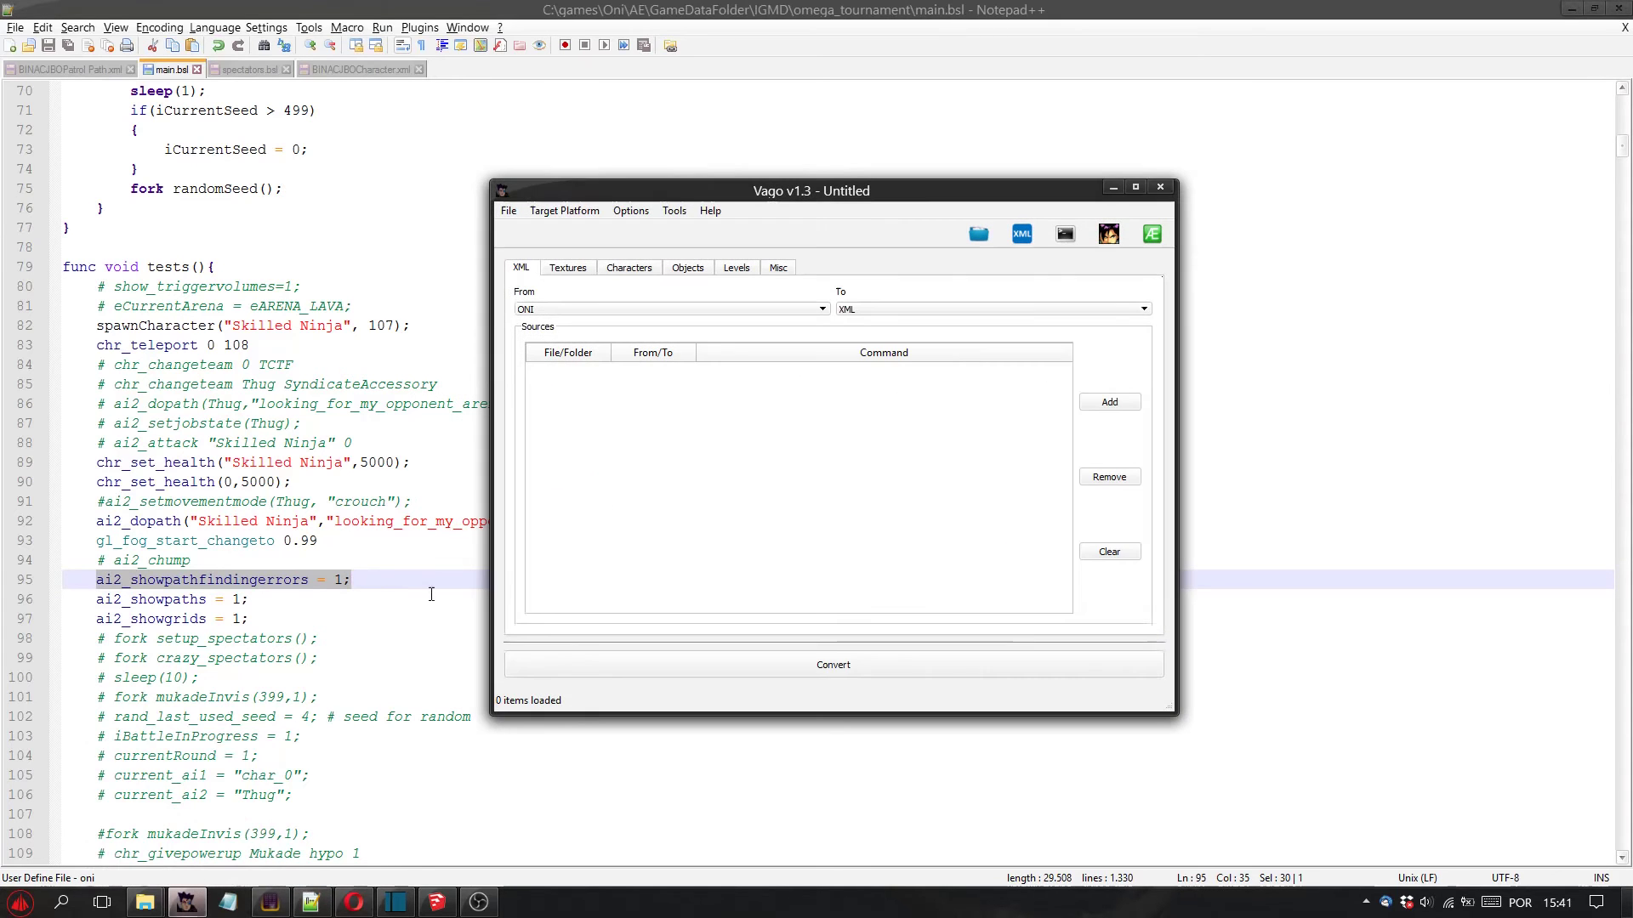
pyautogui.click(1102, 232)
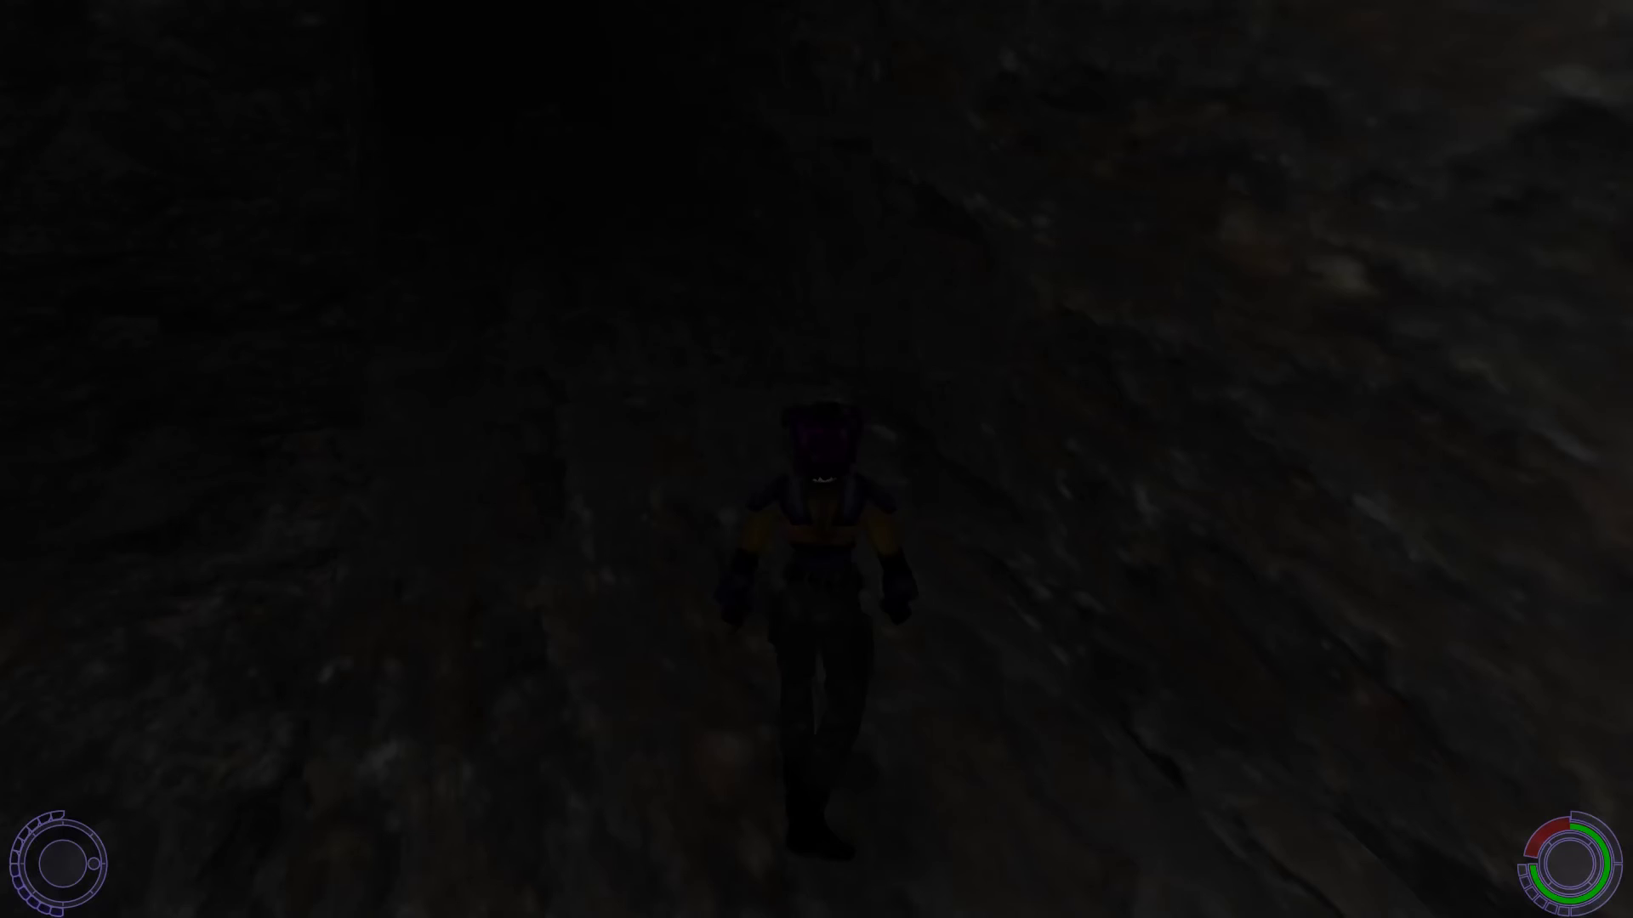
pyautogui.press('F1')
pyautogui.press('Escape')
# Run the console command ai2_chump in the game to spawn a test character
pyautogui.press('`')
pyautogui.write('ai2_')
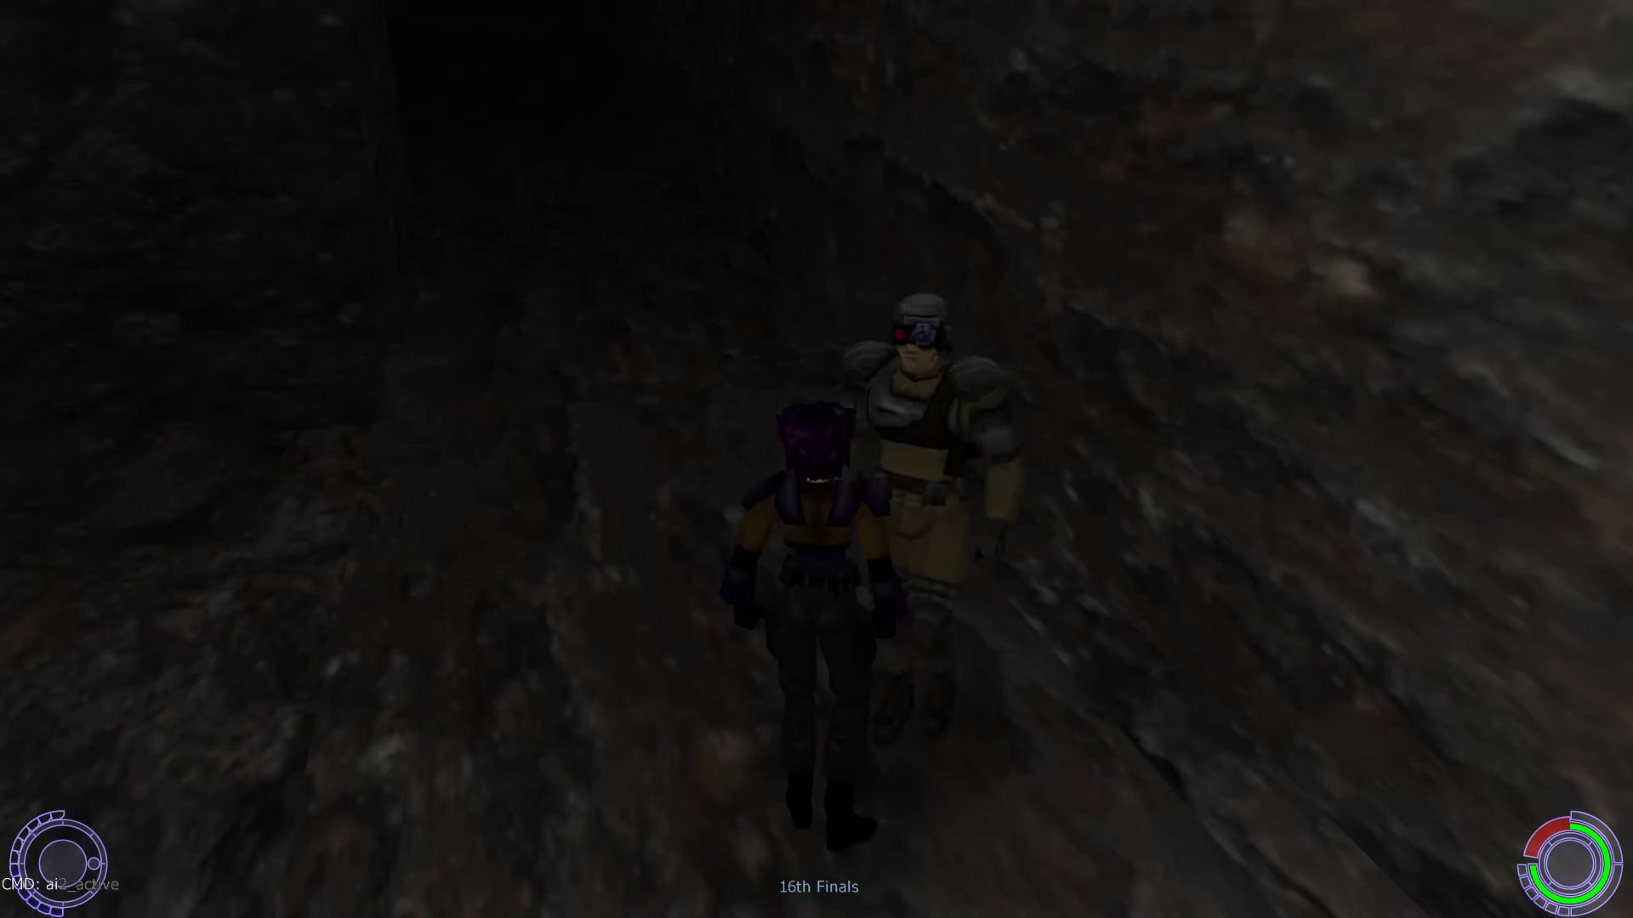
pyautogui.write('chump')
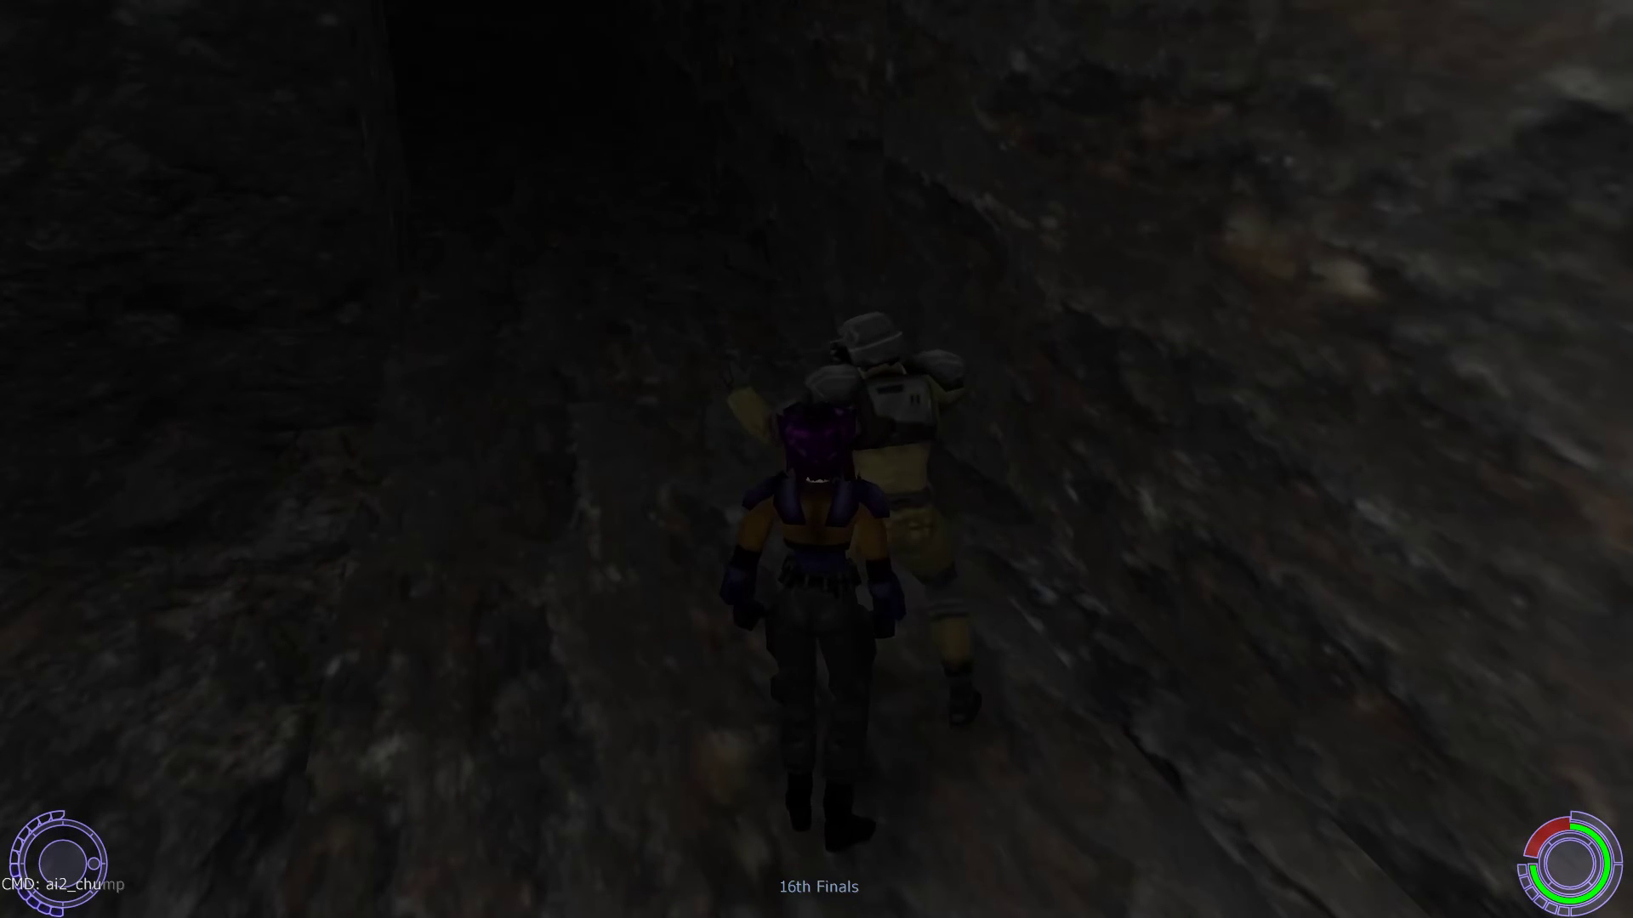
pyautogui.press('Return')
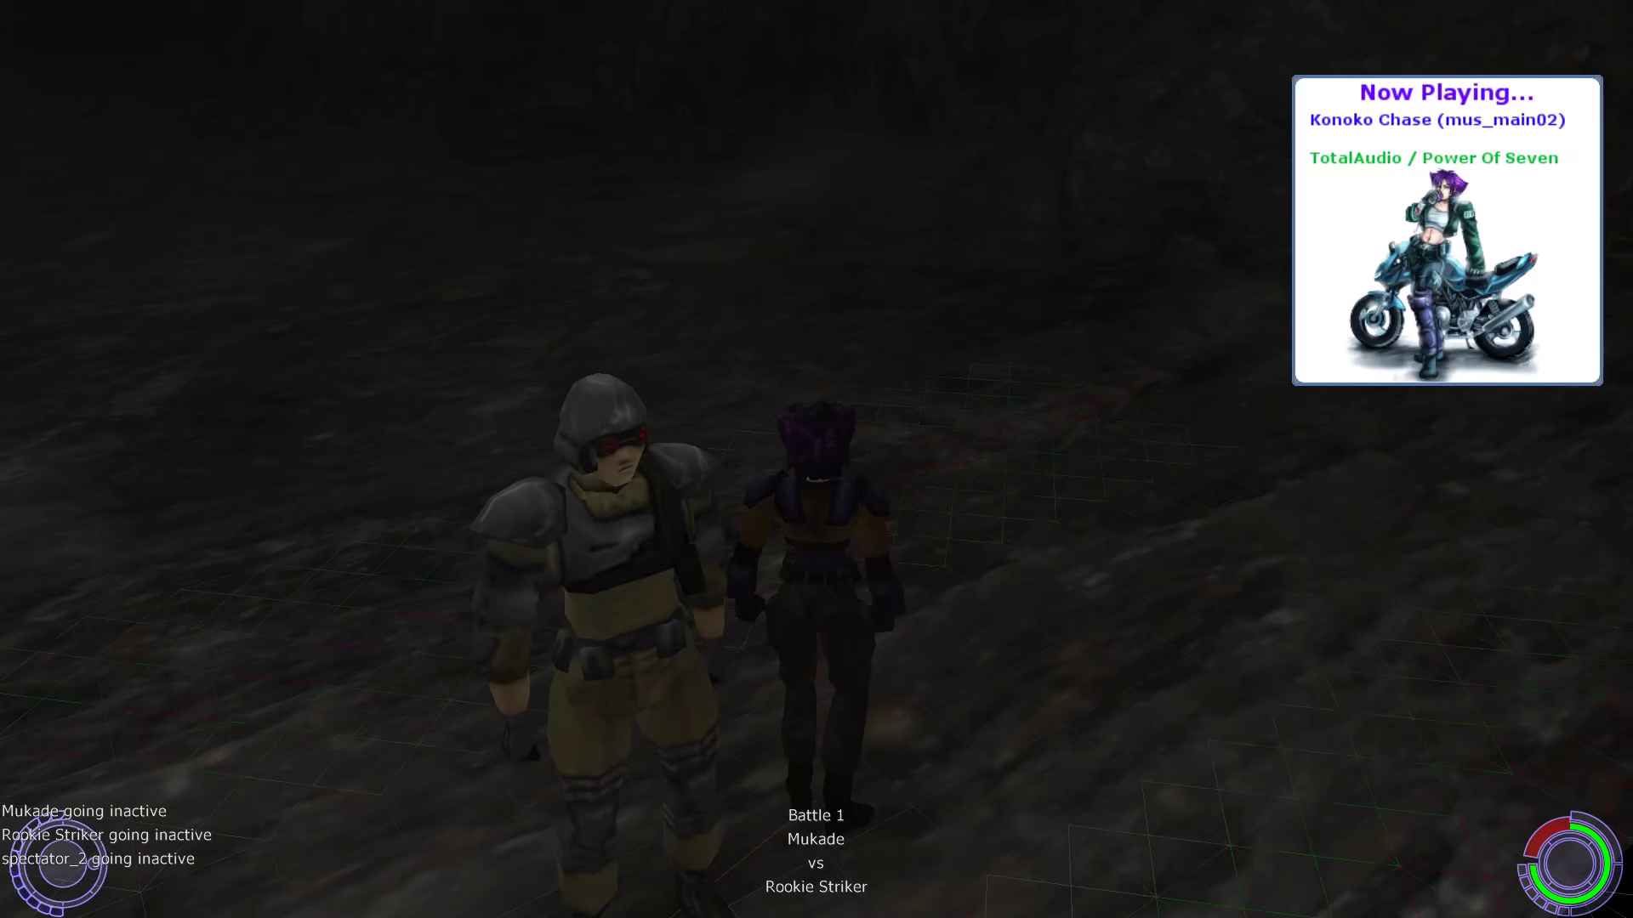
# Turn off fast mode by running fast_mode=0 in the game console
pyautogui.press('`')
pyautogui.write('fast')
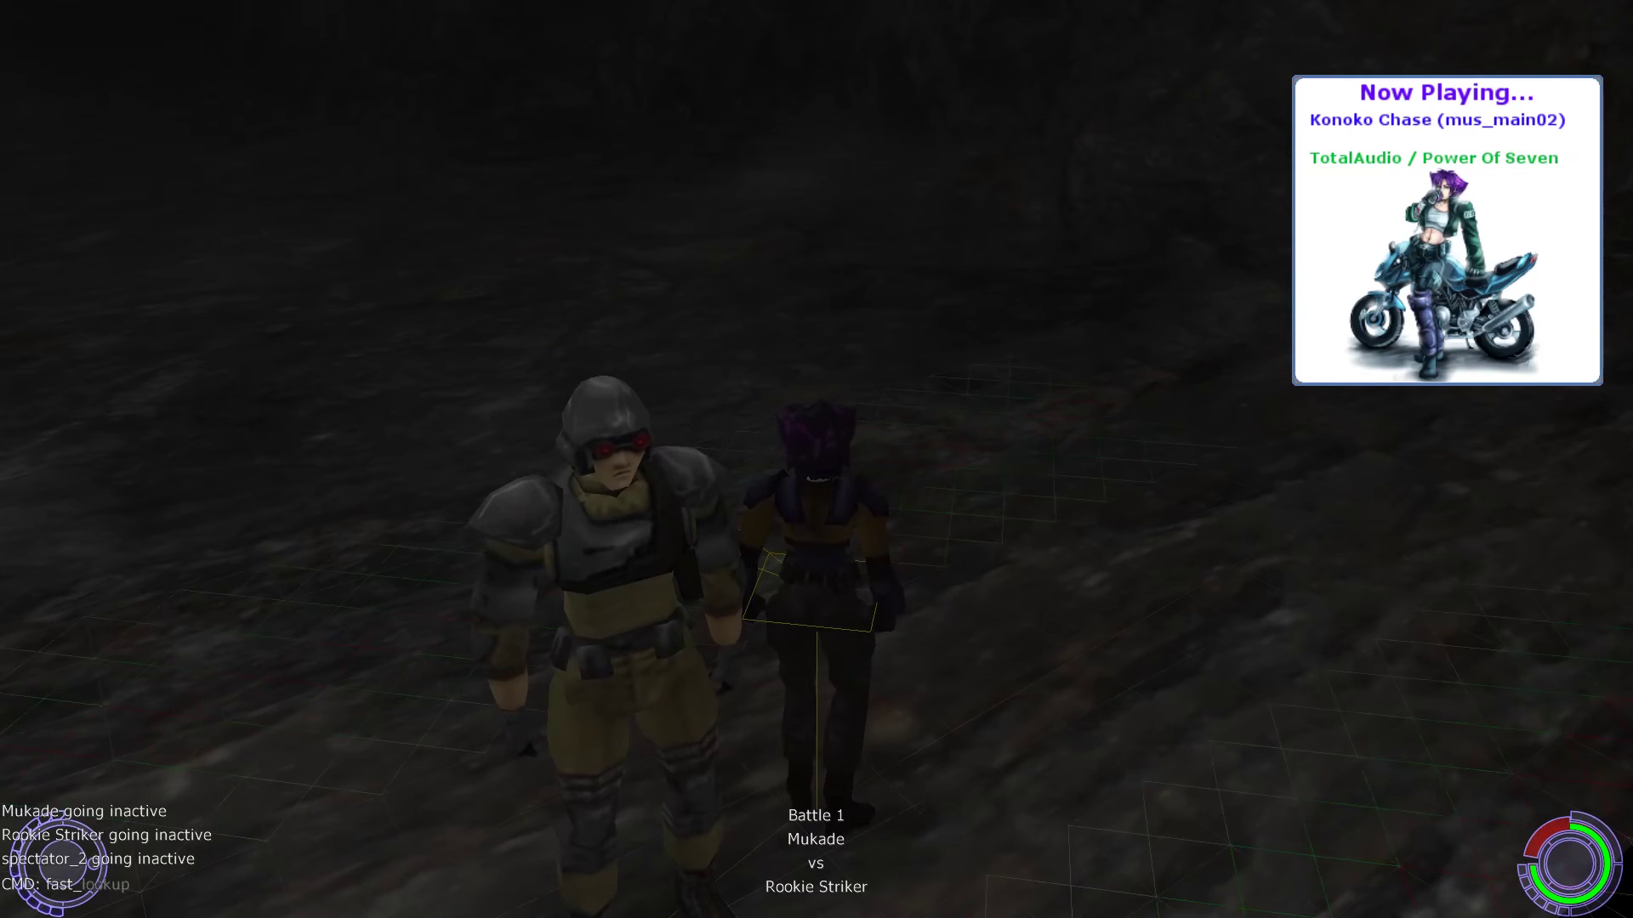
pyautogui.write('_mode=0')
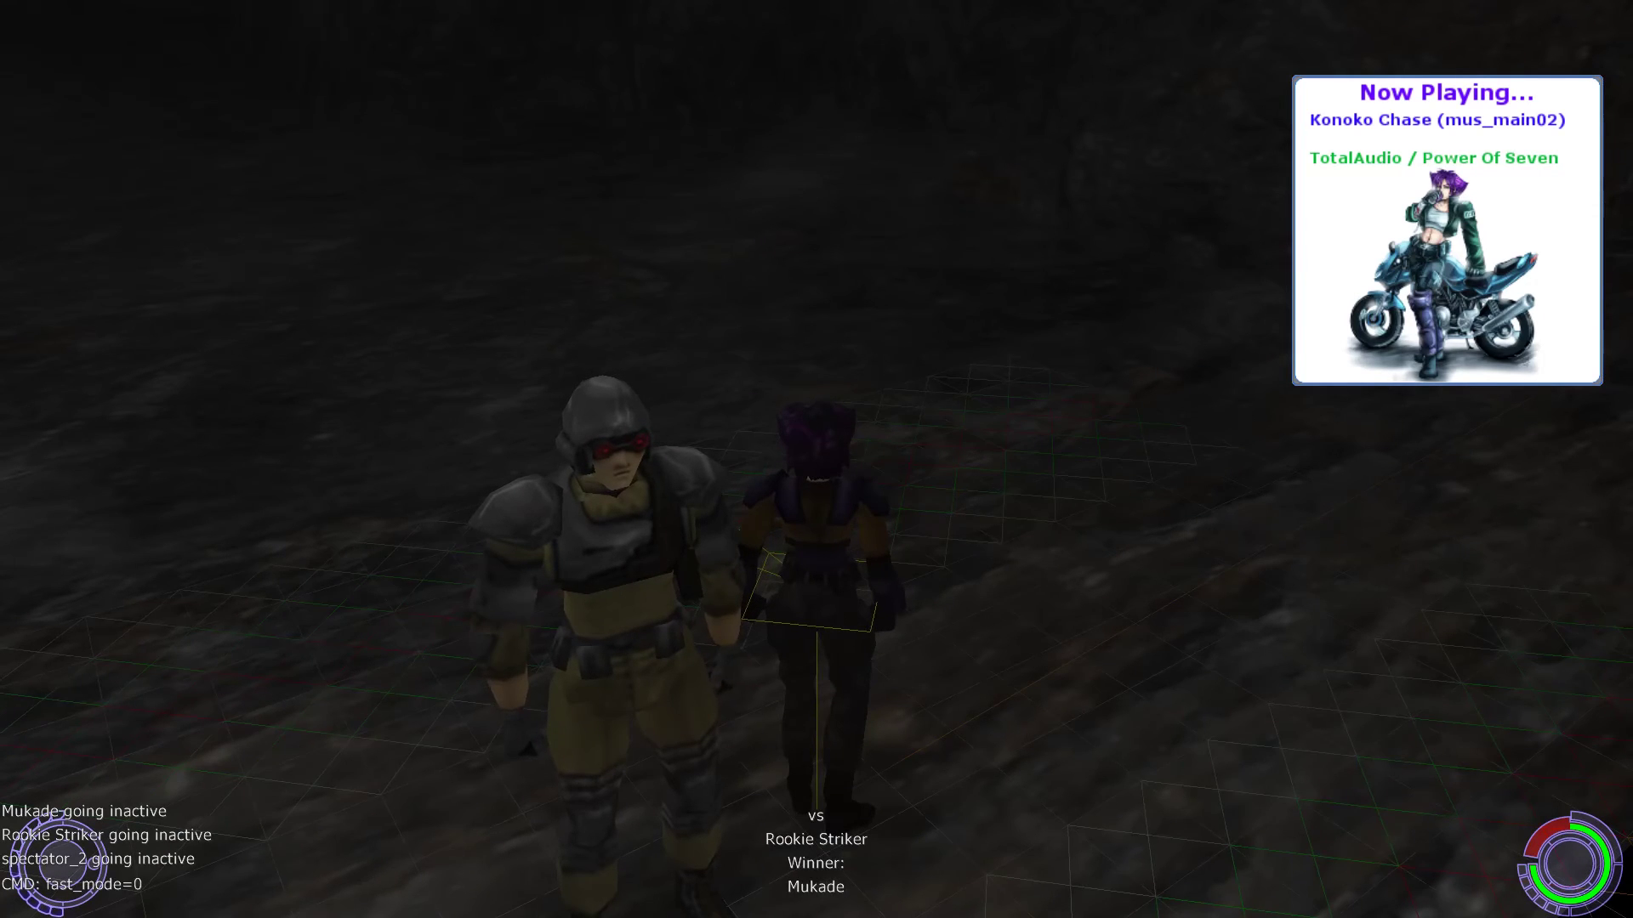
pyautogui.press('Return')
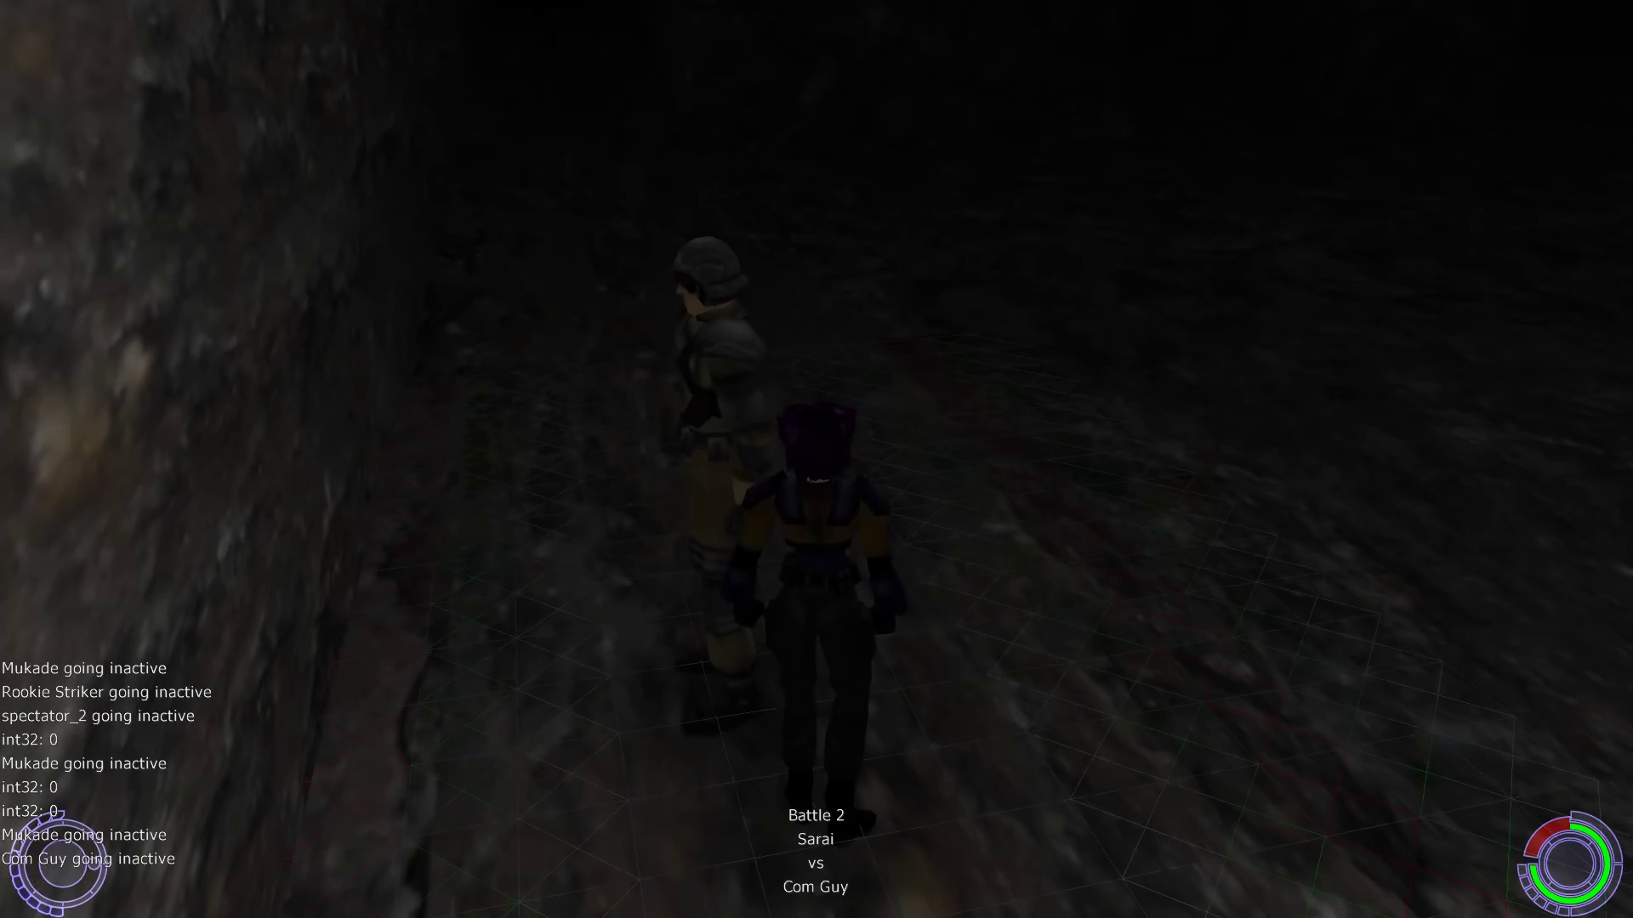
# Follow the AI character through the cave tunnel to check its path and the displayed pathfinding grids
pyautogui.press('w')
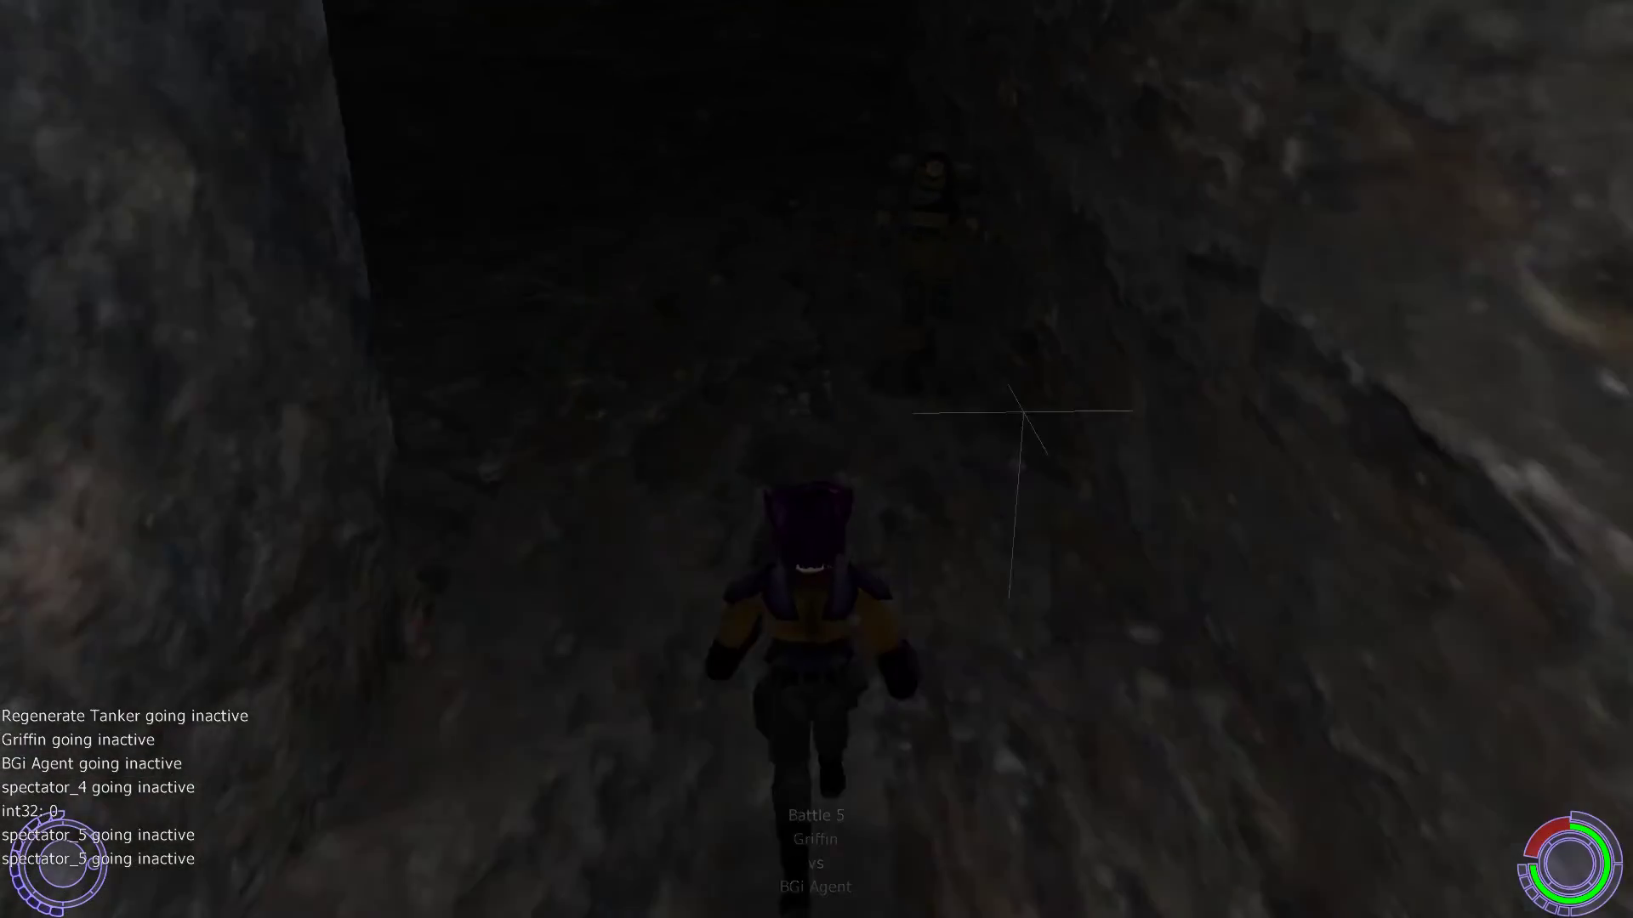
pyautogui.press('w')
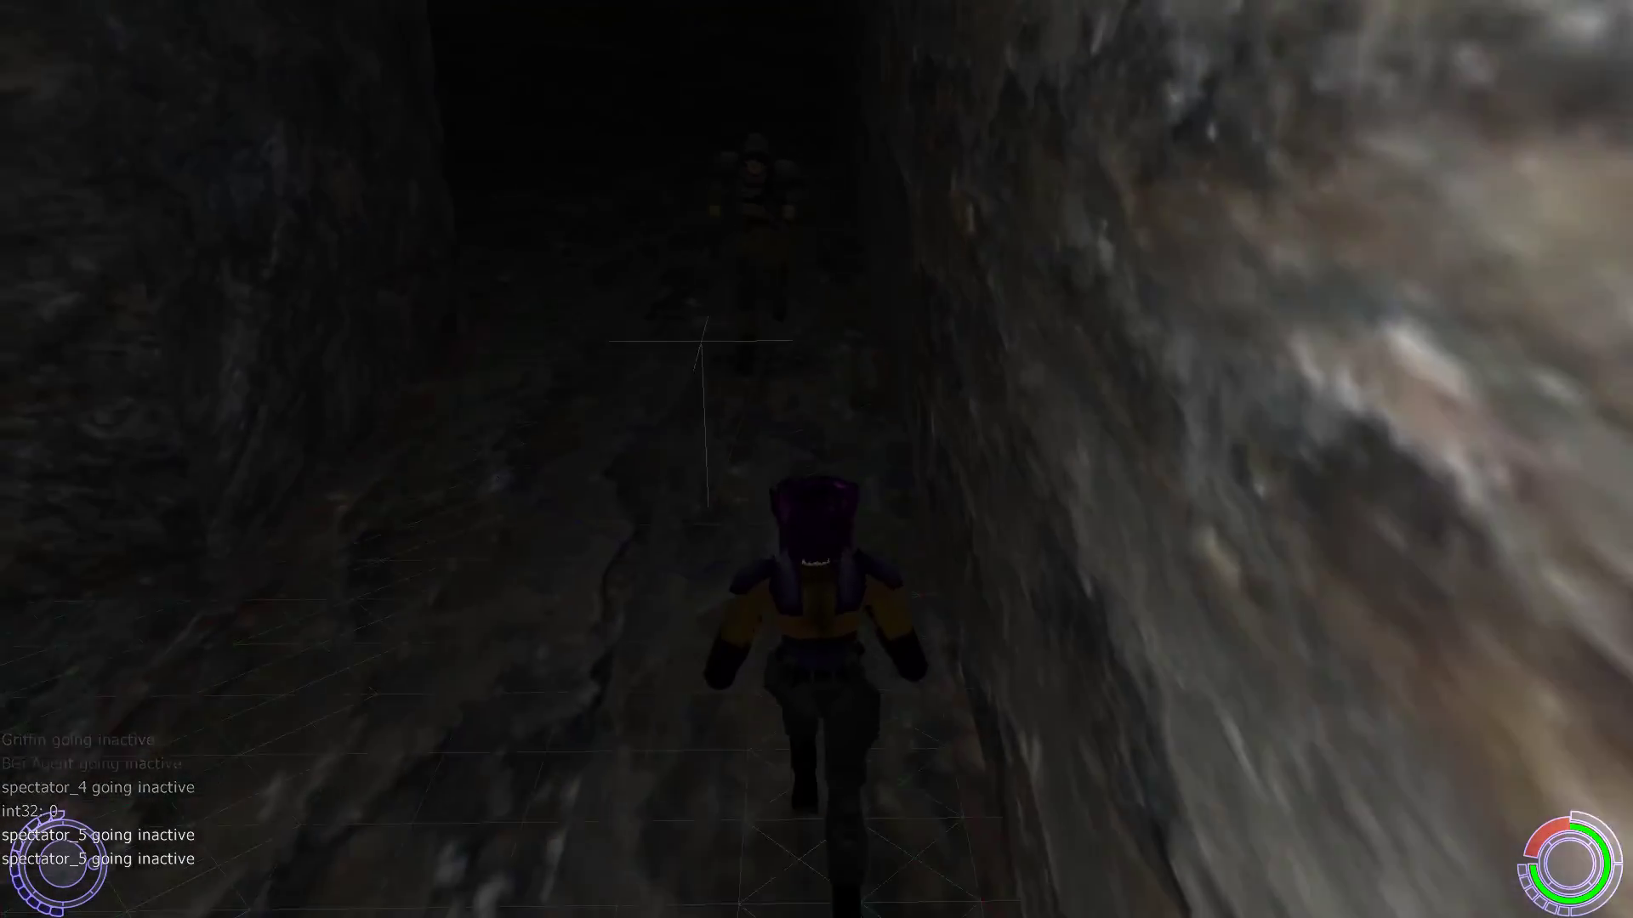
pyautogui.press('w')
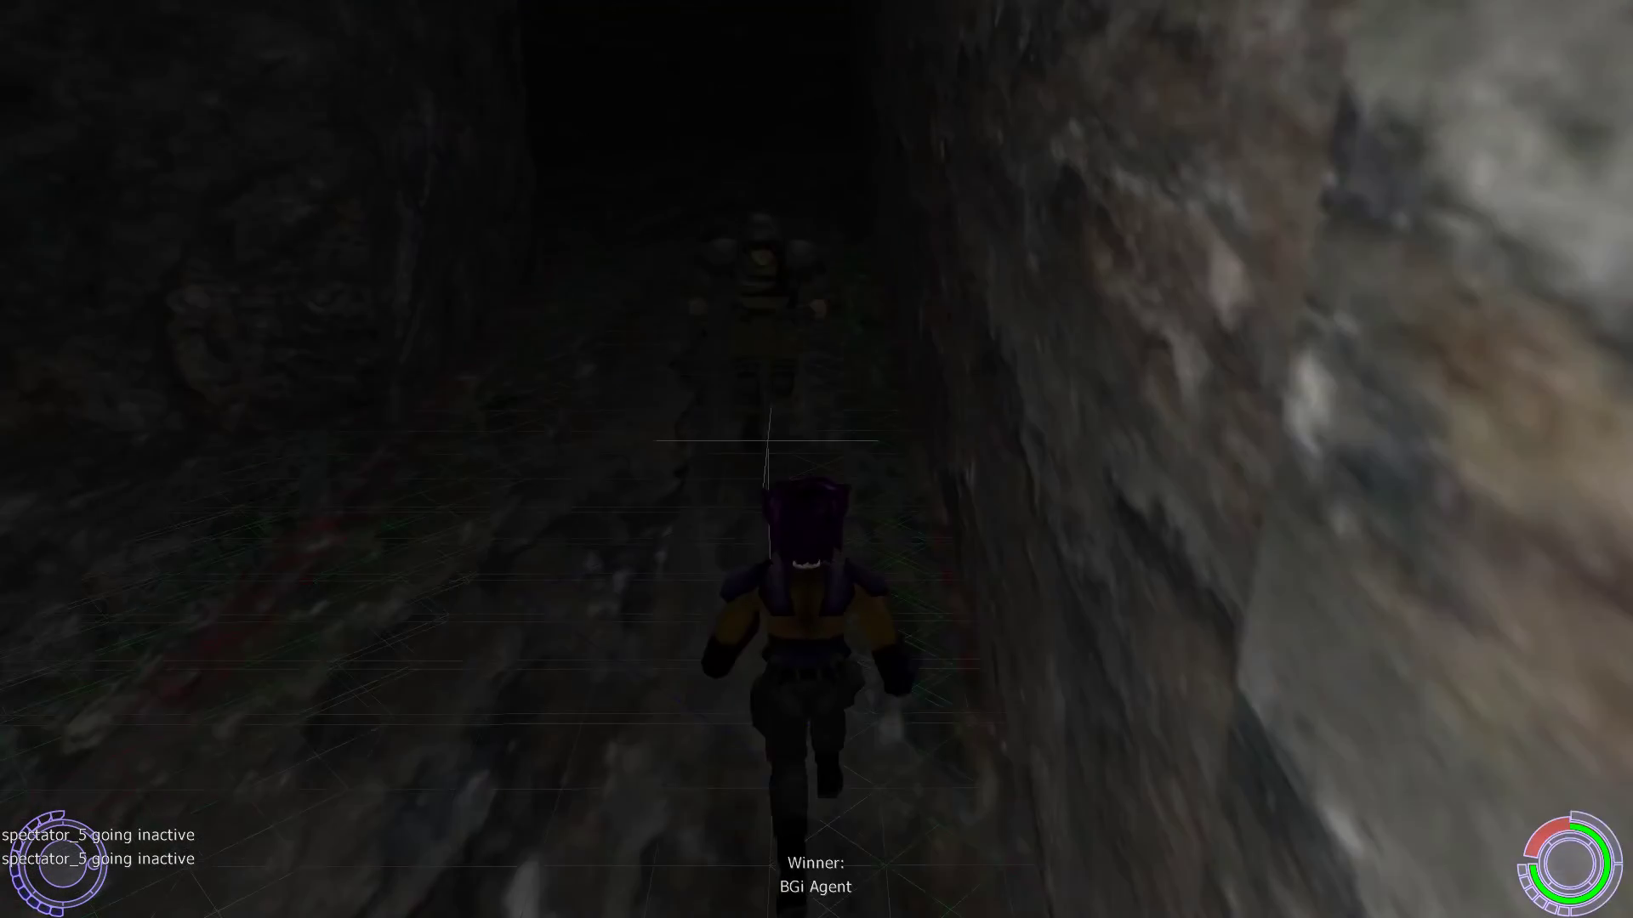
pyautogui.press('w')
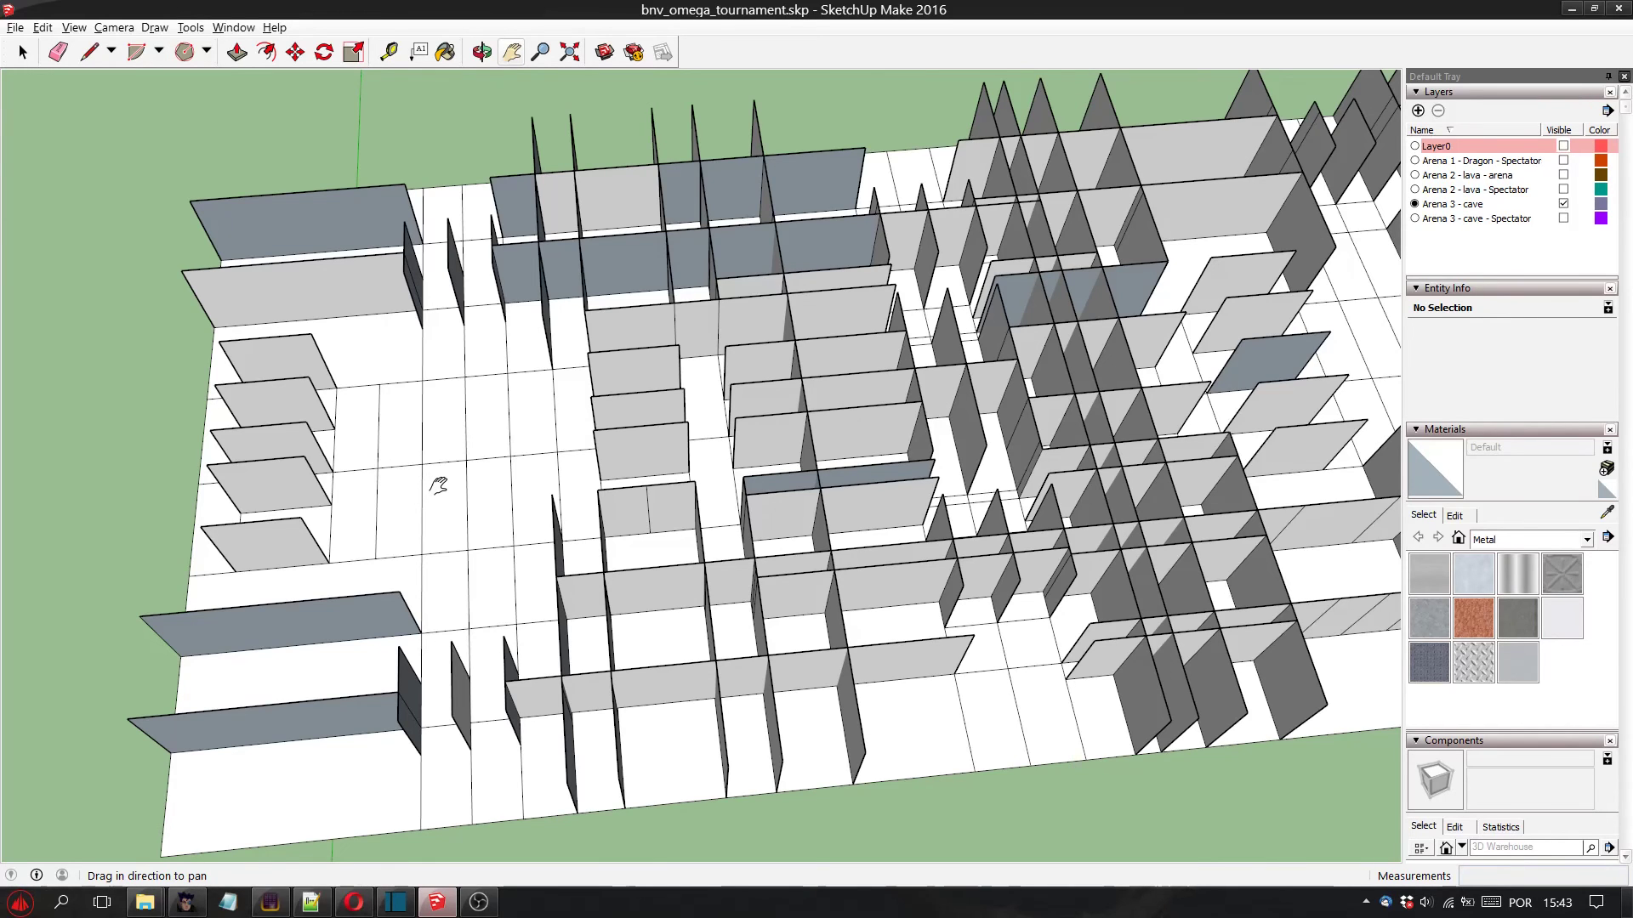
# Use the query utility to read the coordinates of a point on the open cave floor between the small ghost panels and the central walls
pyautogui.click(191, 27)
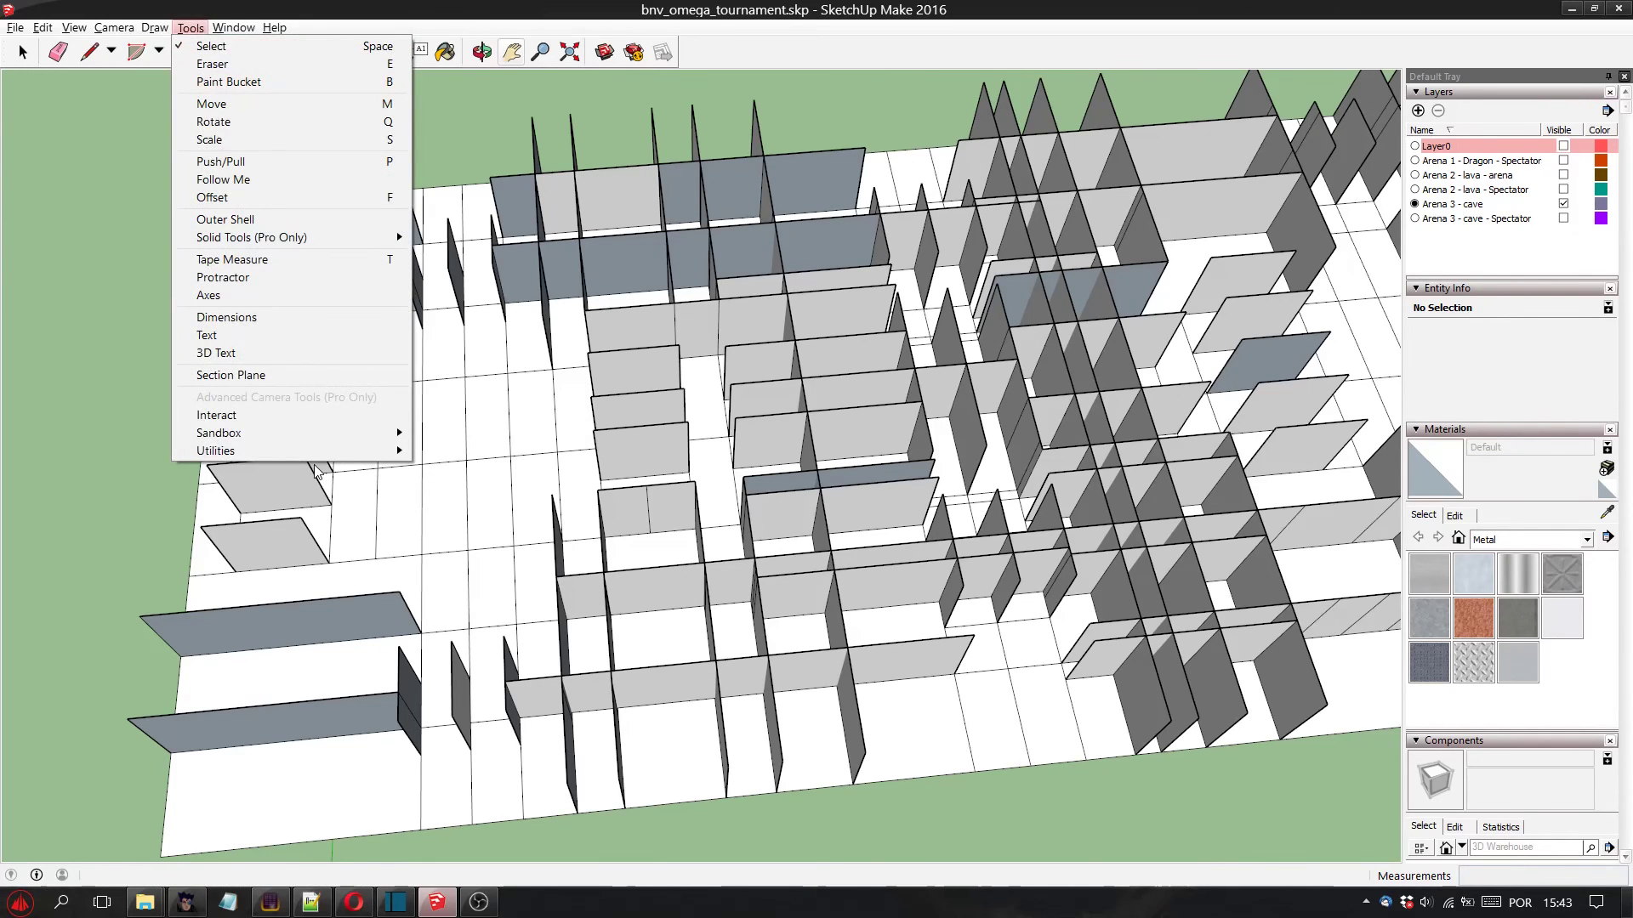
pyautogui.moveTo(340, 451)
pyautogui.click(461, 468)
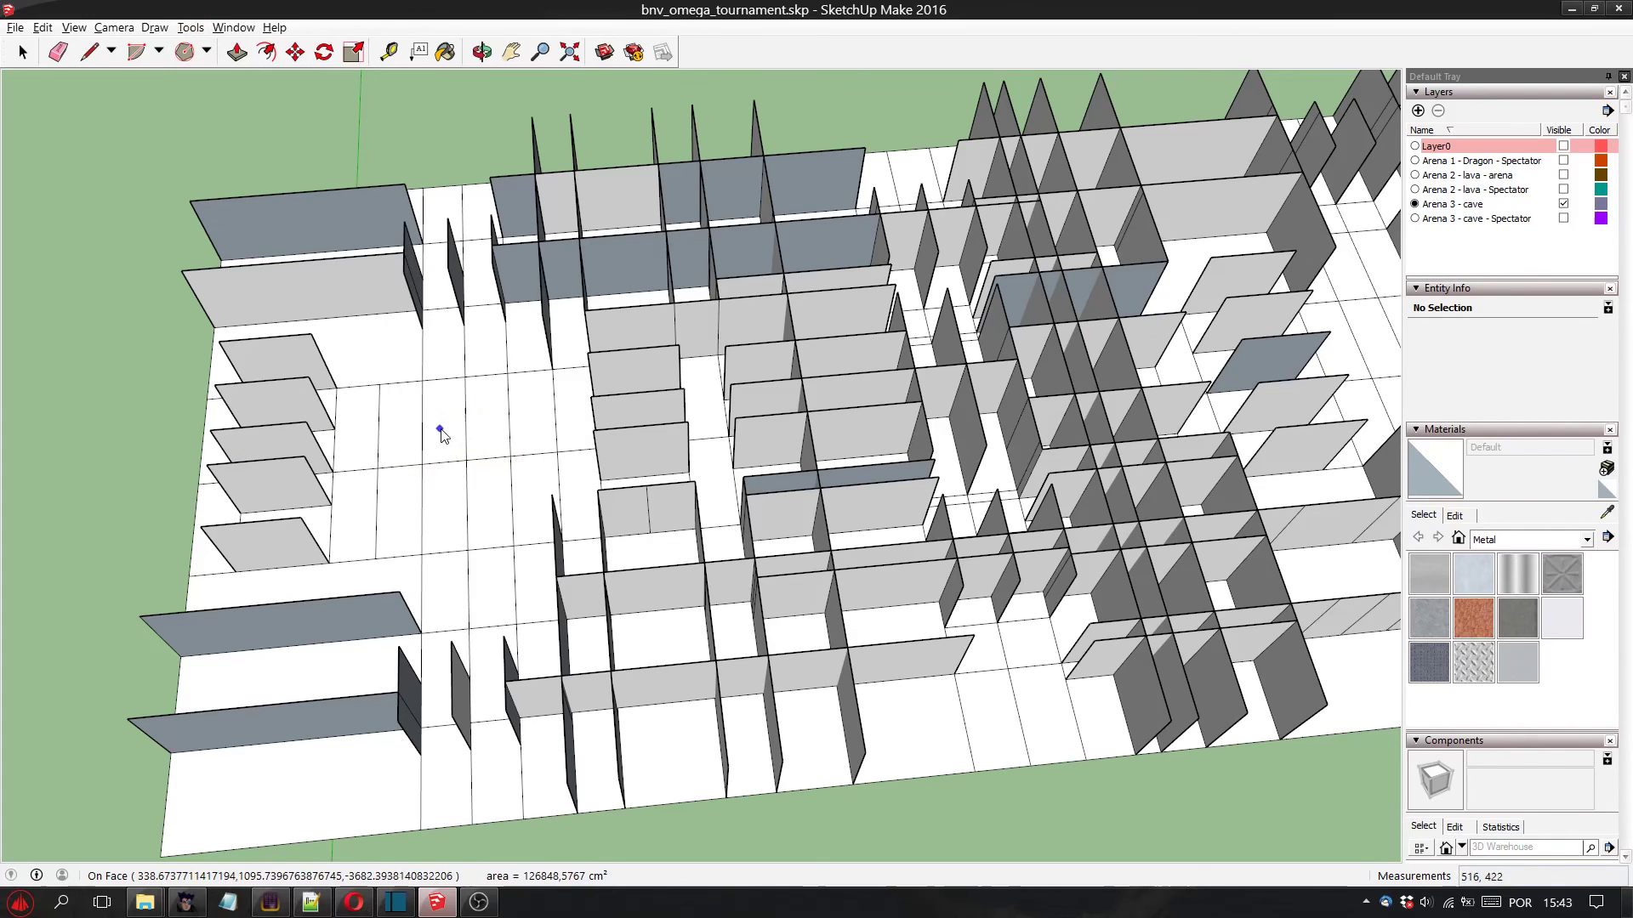
pyautogui.moveTo(443, 432)
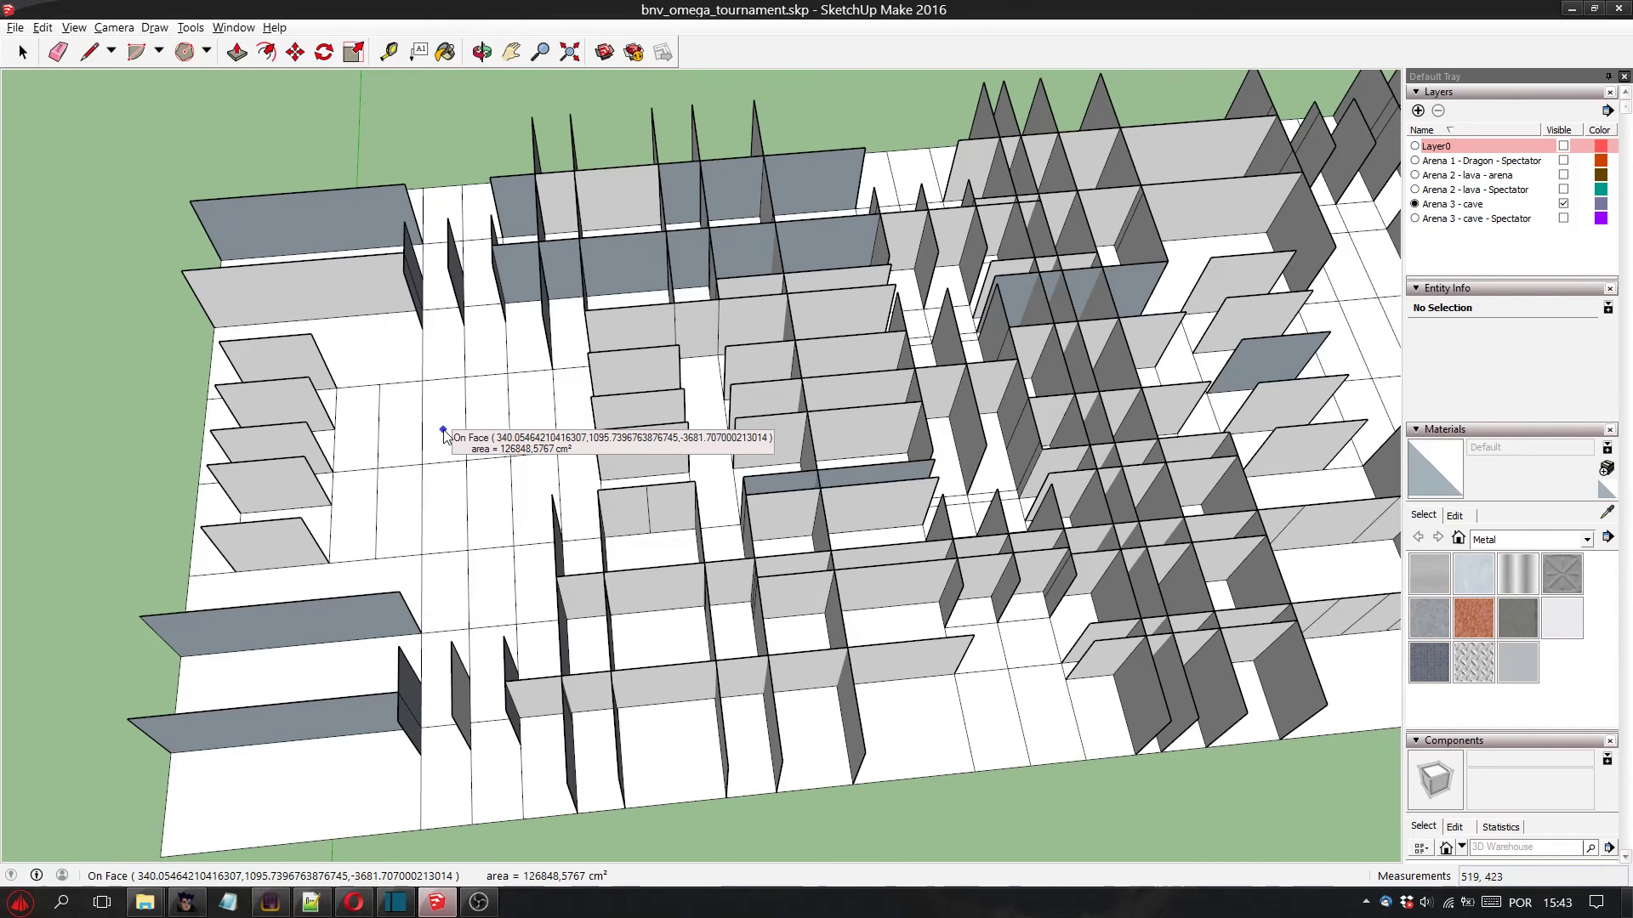
pyautogui.click(191, 27)
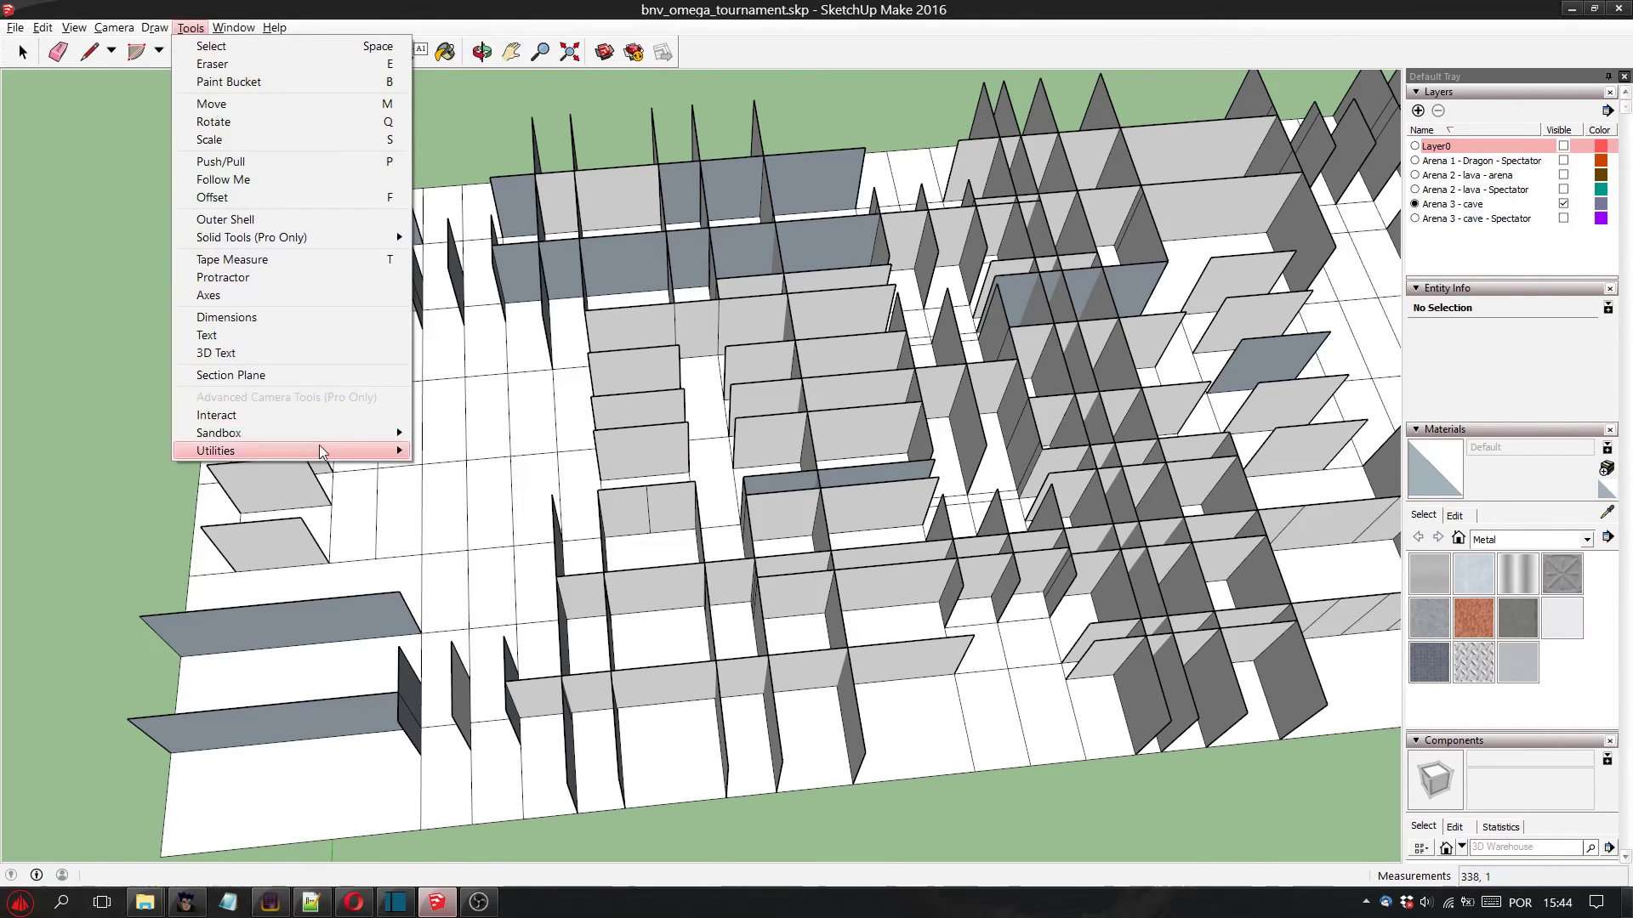
pyautogui.moveTo(323, 451)
pyautogui.click(478, 470)
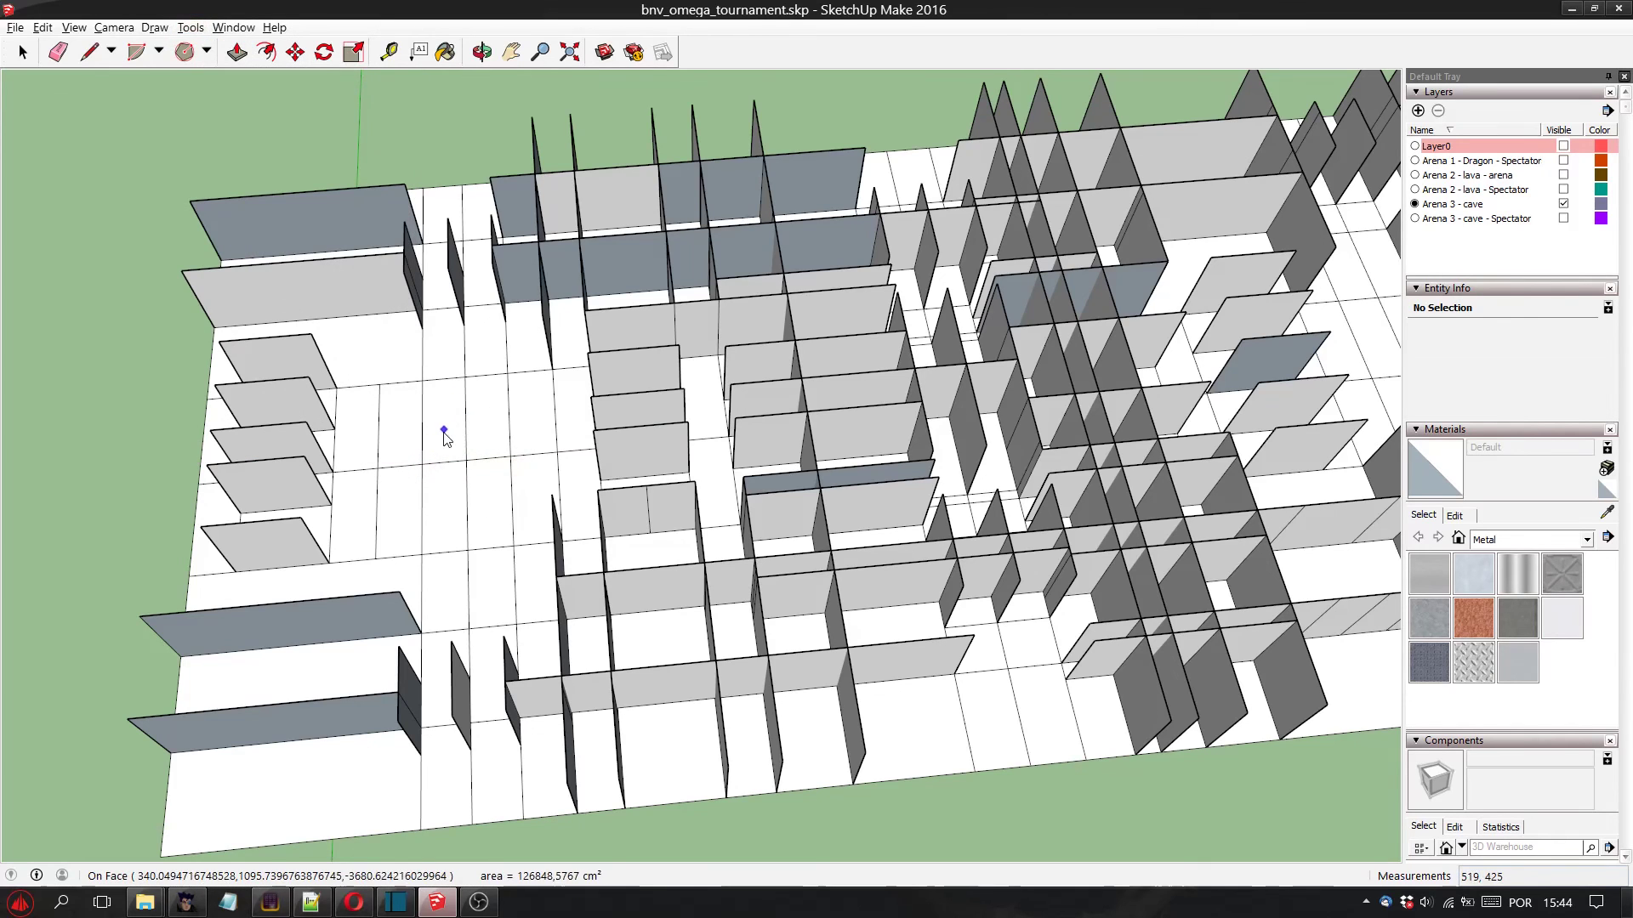
pyautogui.moveTo(448, 436)
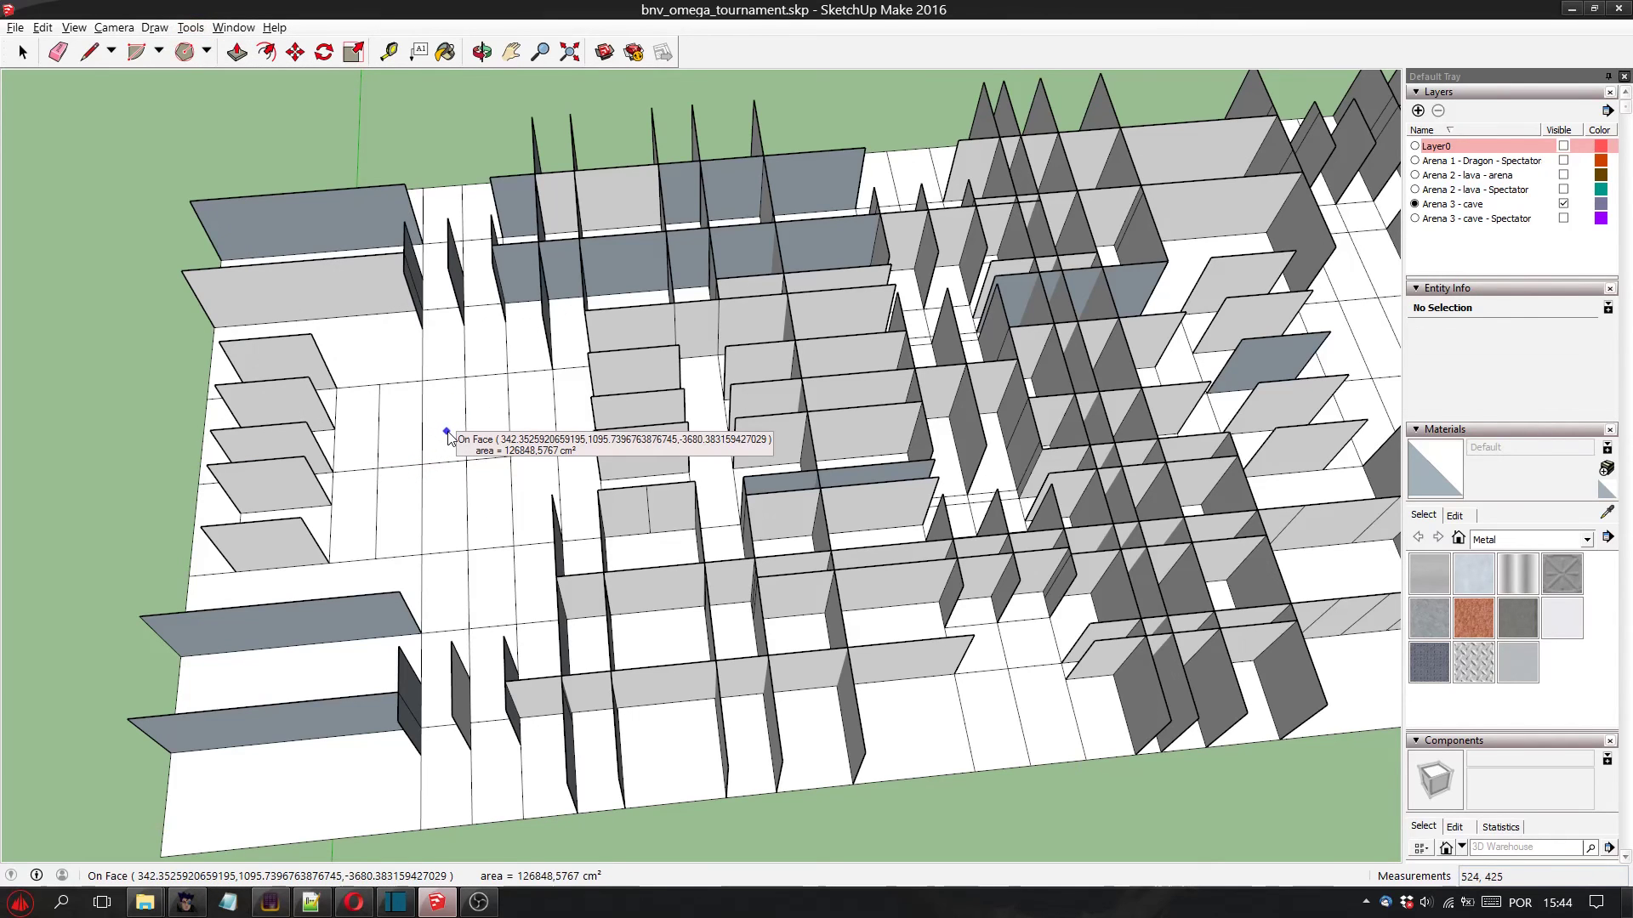